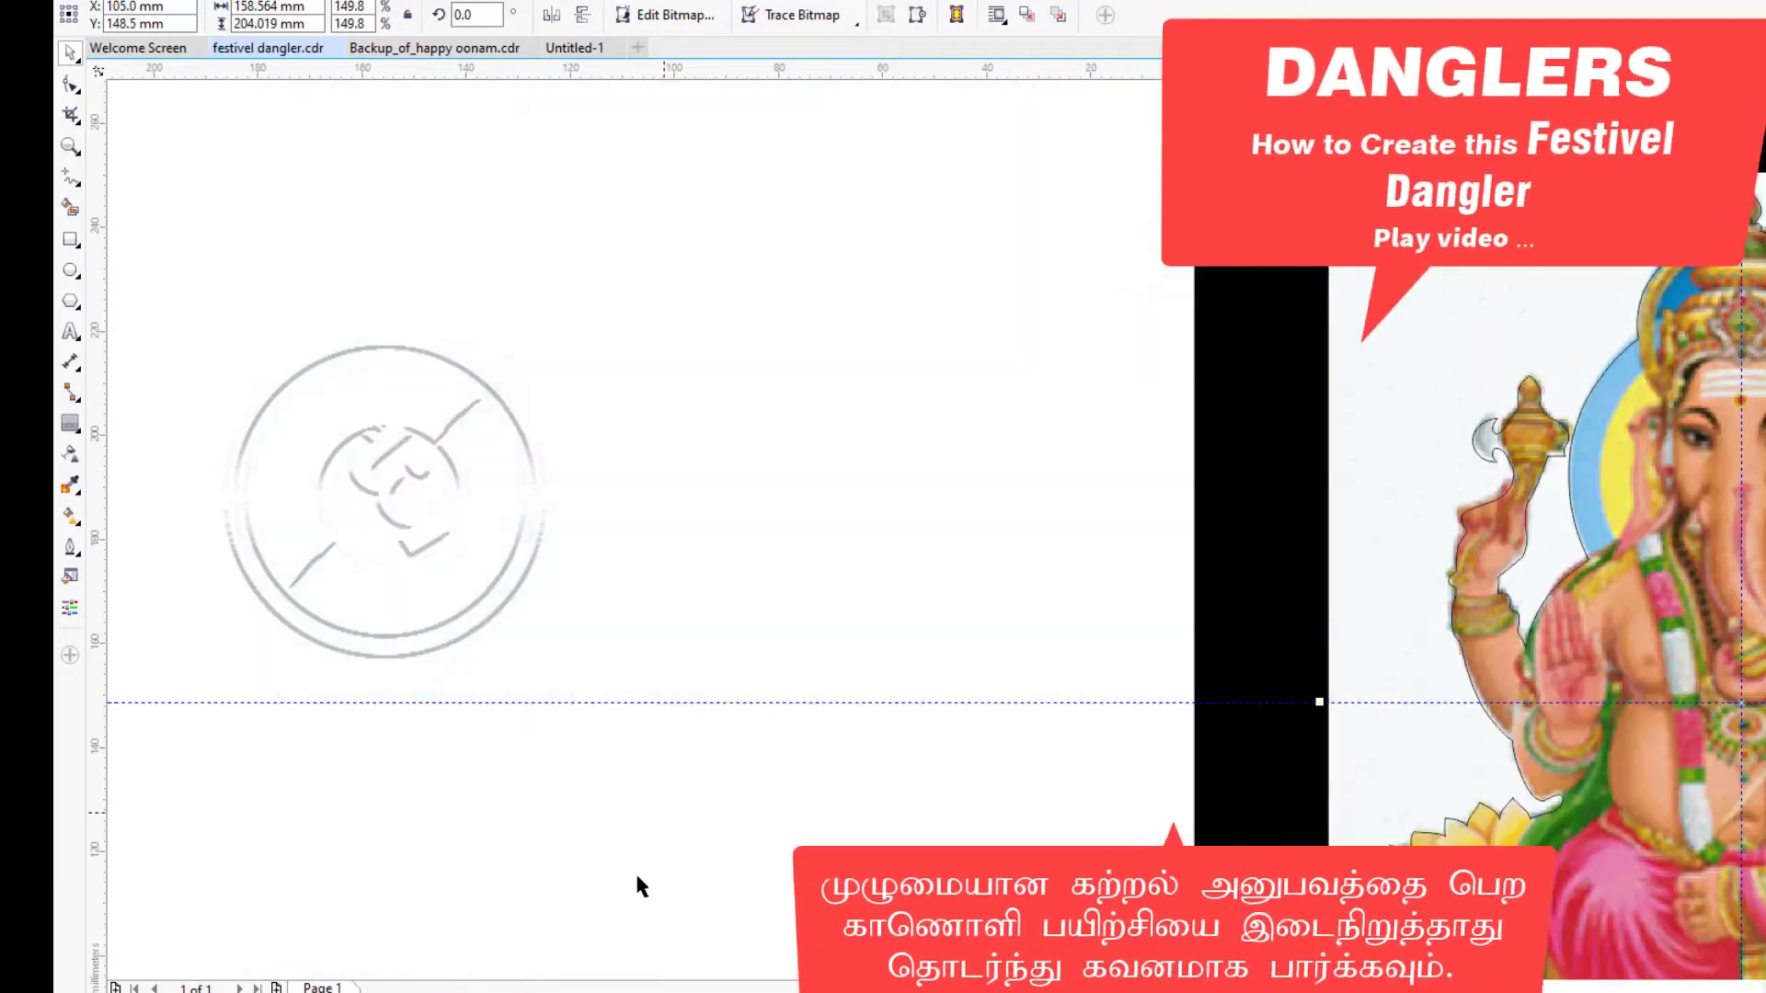
{"action": "left_click_drag", "start_coordinate": [1434, 989], "coordinate": [1495, 989]}
{"action": "scroll", "coordinate": [1196, 919], "scroll_direction": "down", "scroll_amount": 2}
{"action": "left_click", "coordinate": [77, 184]}
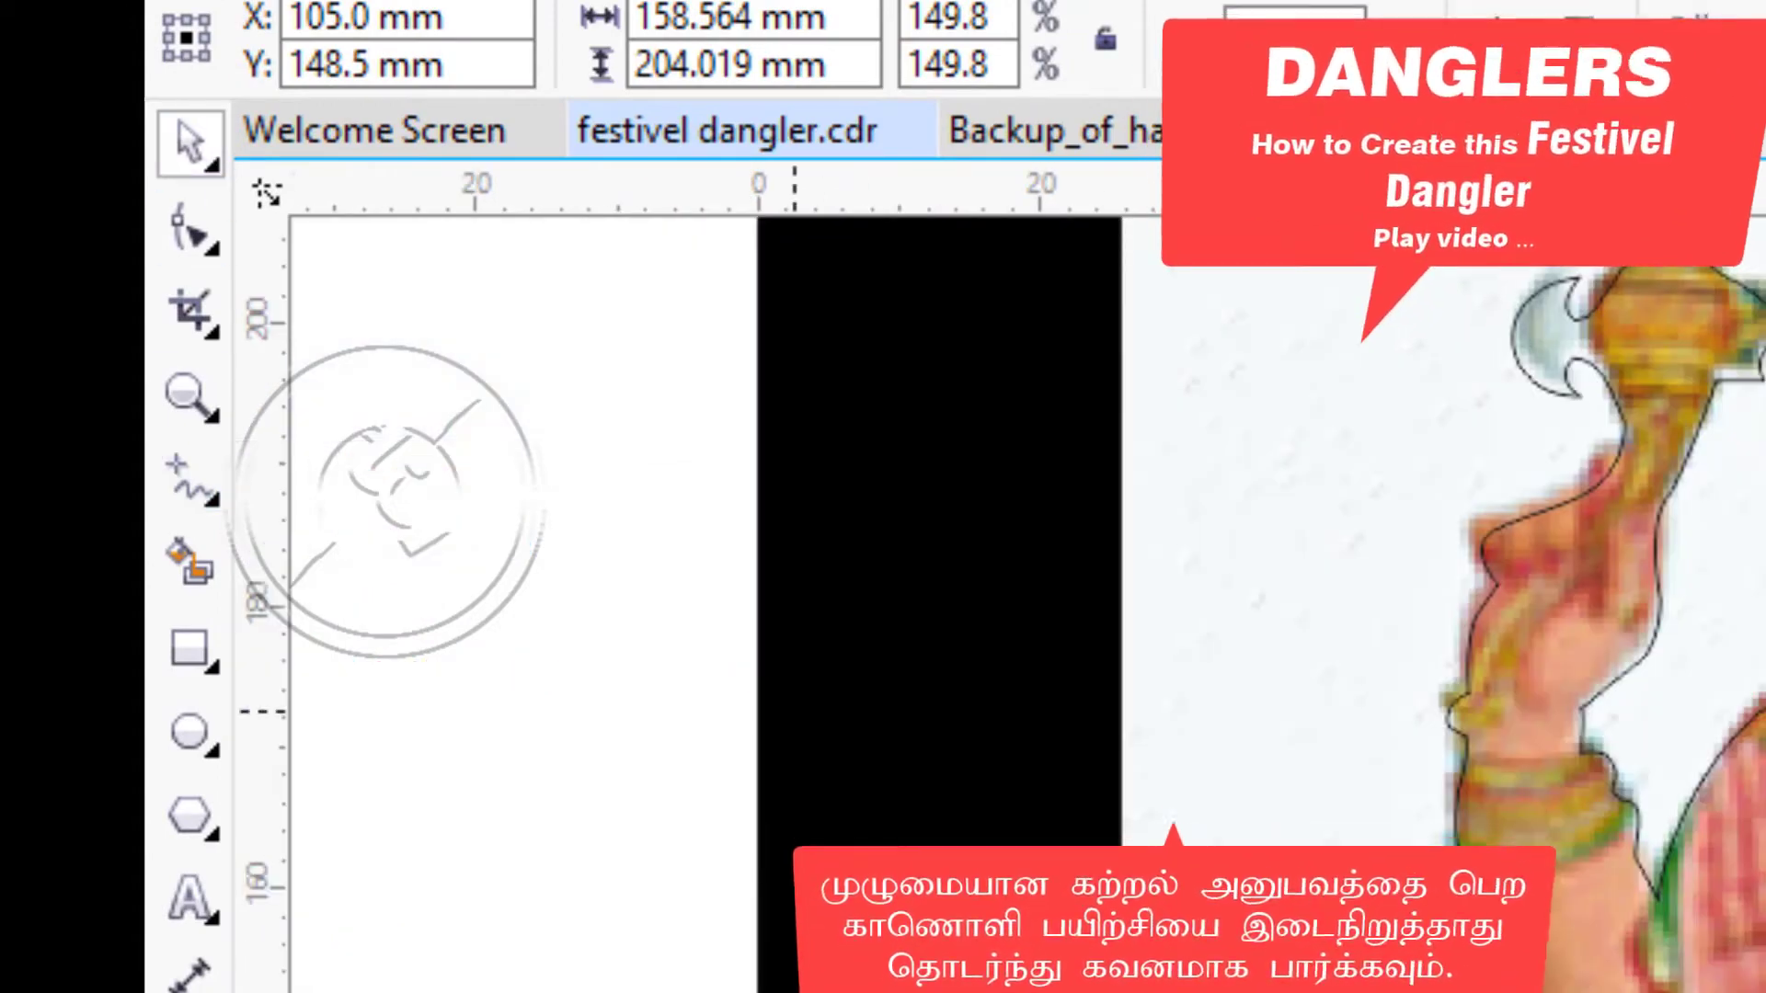
{"action": "key", "text": "ctrl+z"}
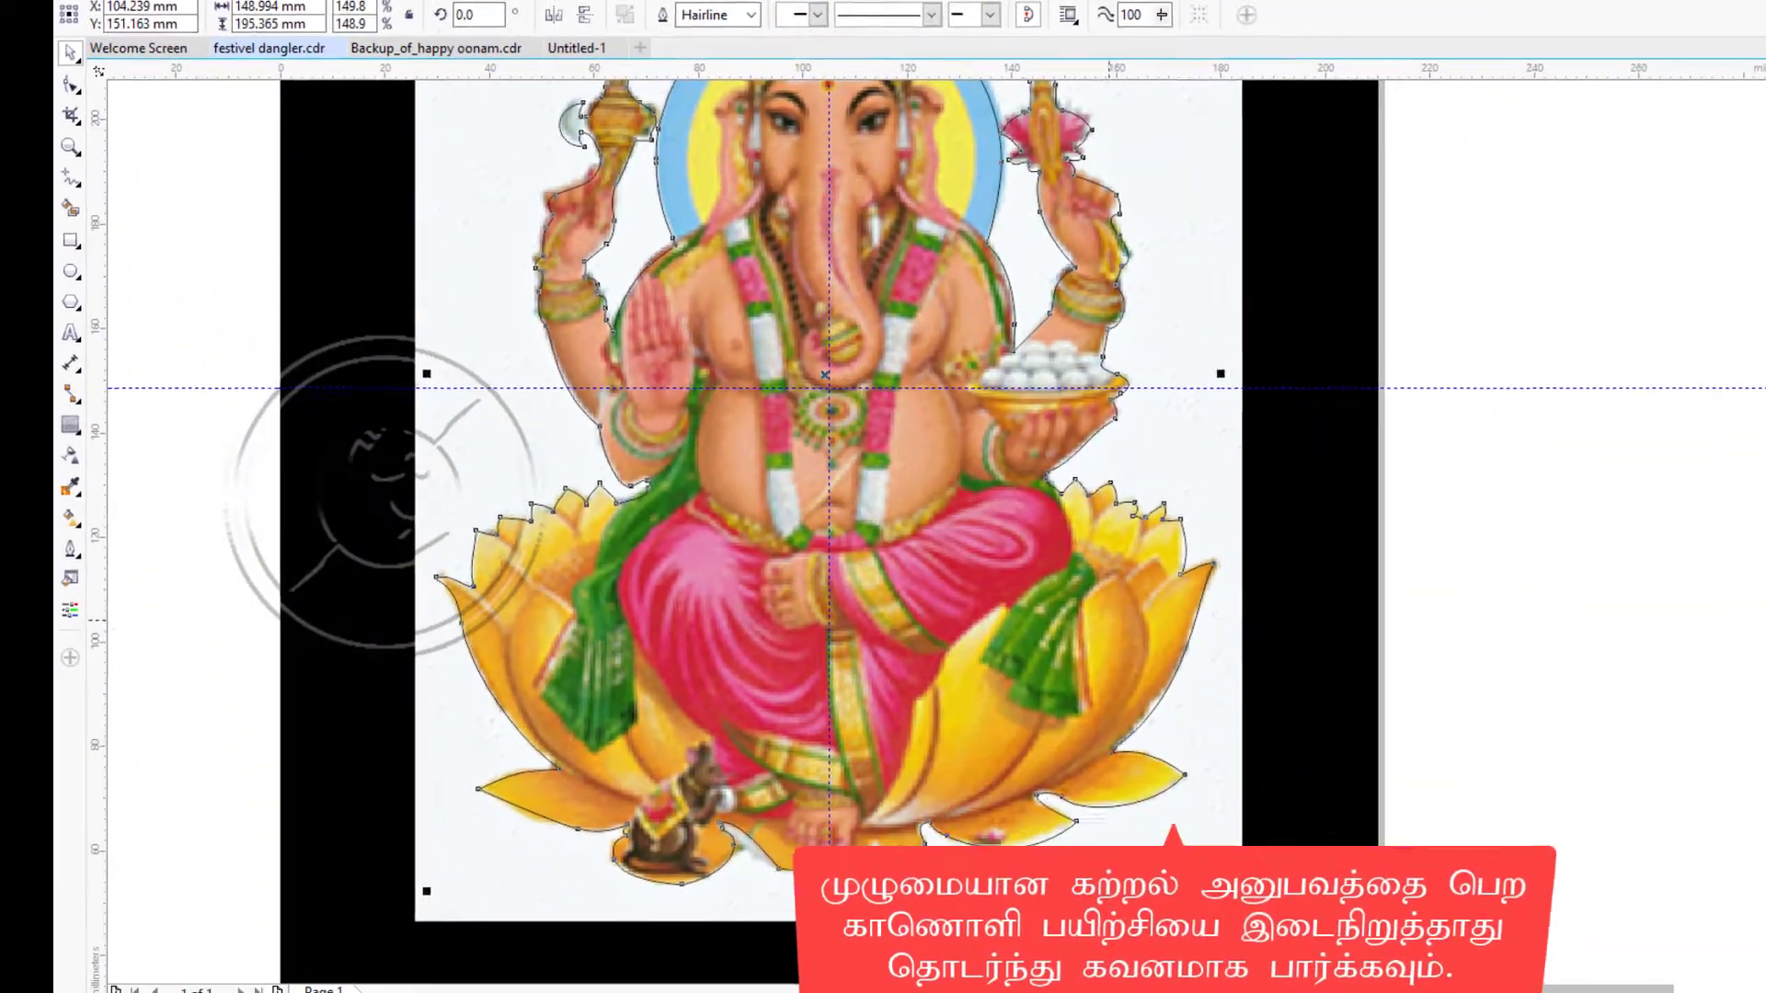
{"action": "left_click", "coordinate": [1147, 199]}
{"action": "scroll", "coordinate": [1147, 199], "scroll_direction": "up", "scroll_amount": 2}
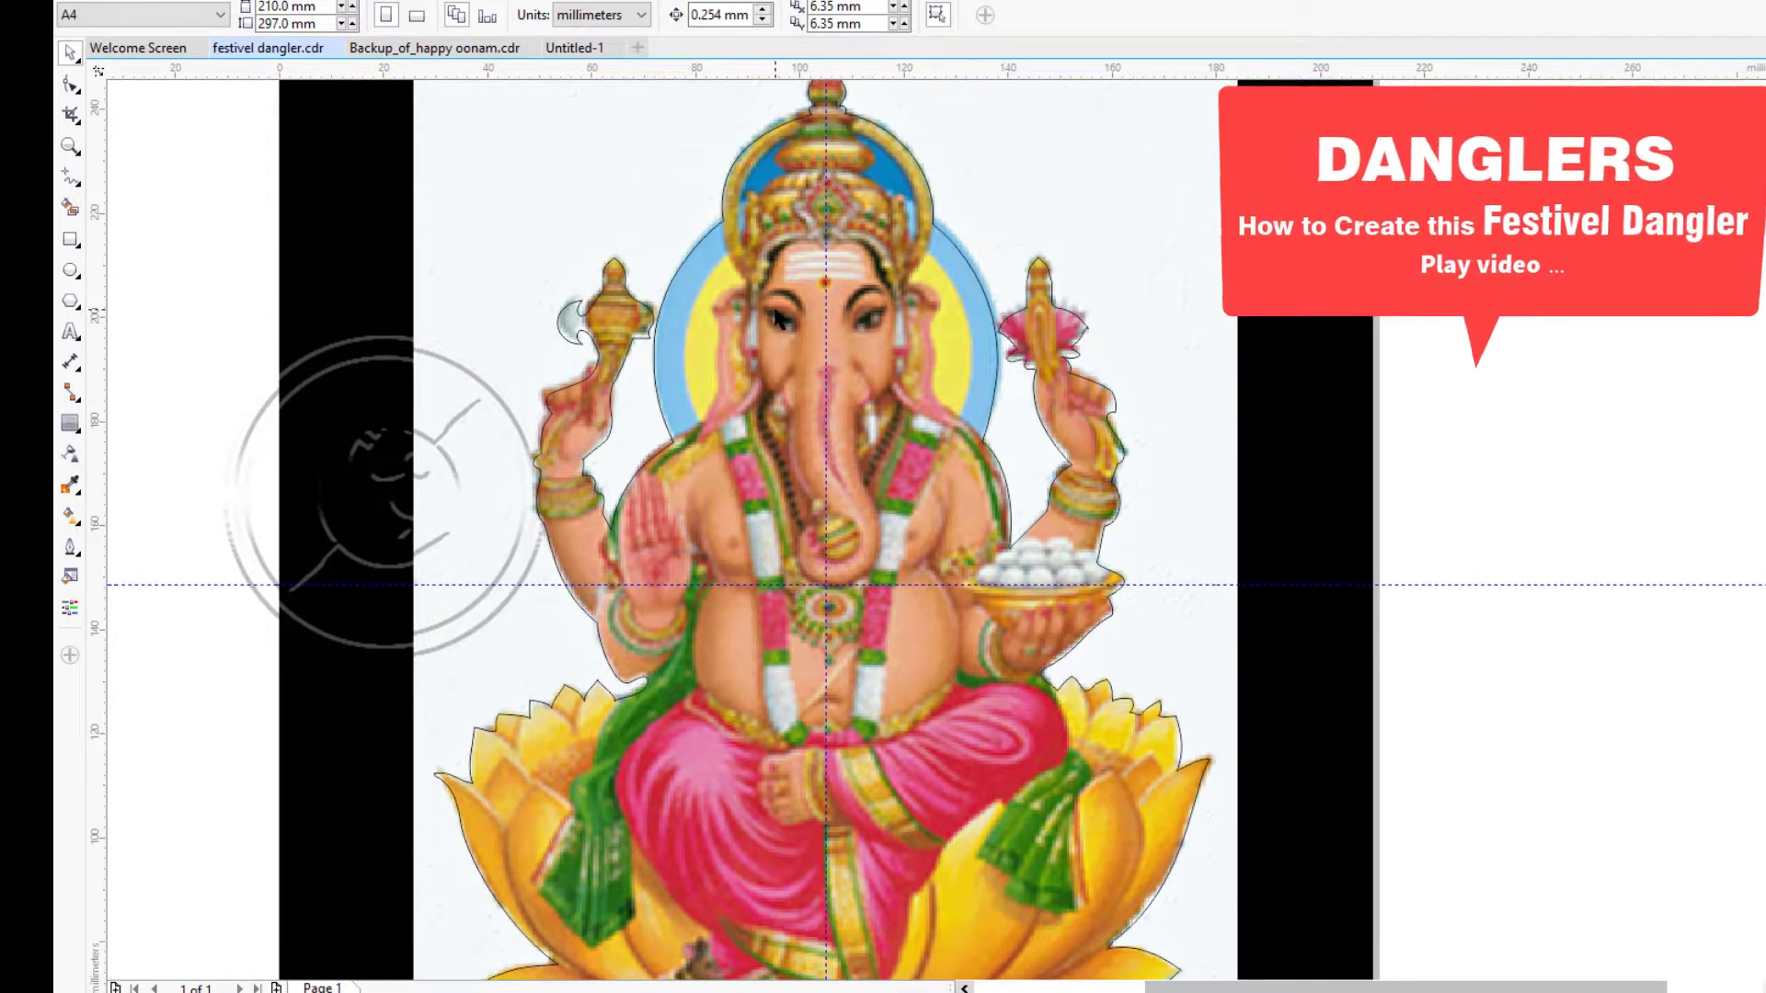
{"action": "scroll", "coordinate": [968, 401], "scroll_direction": "up", "scroll_amount": 1}
Put a copy of the Ganesha outline curve on a new second page.
{"action": "left_click", "coordinate": [993, 416]}
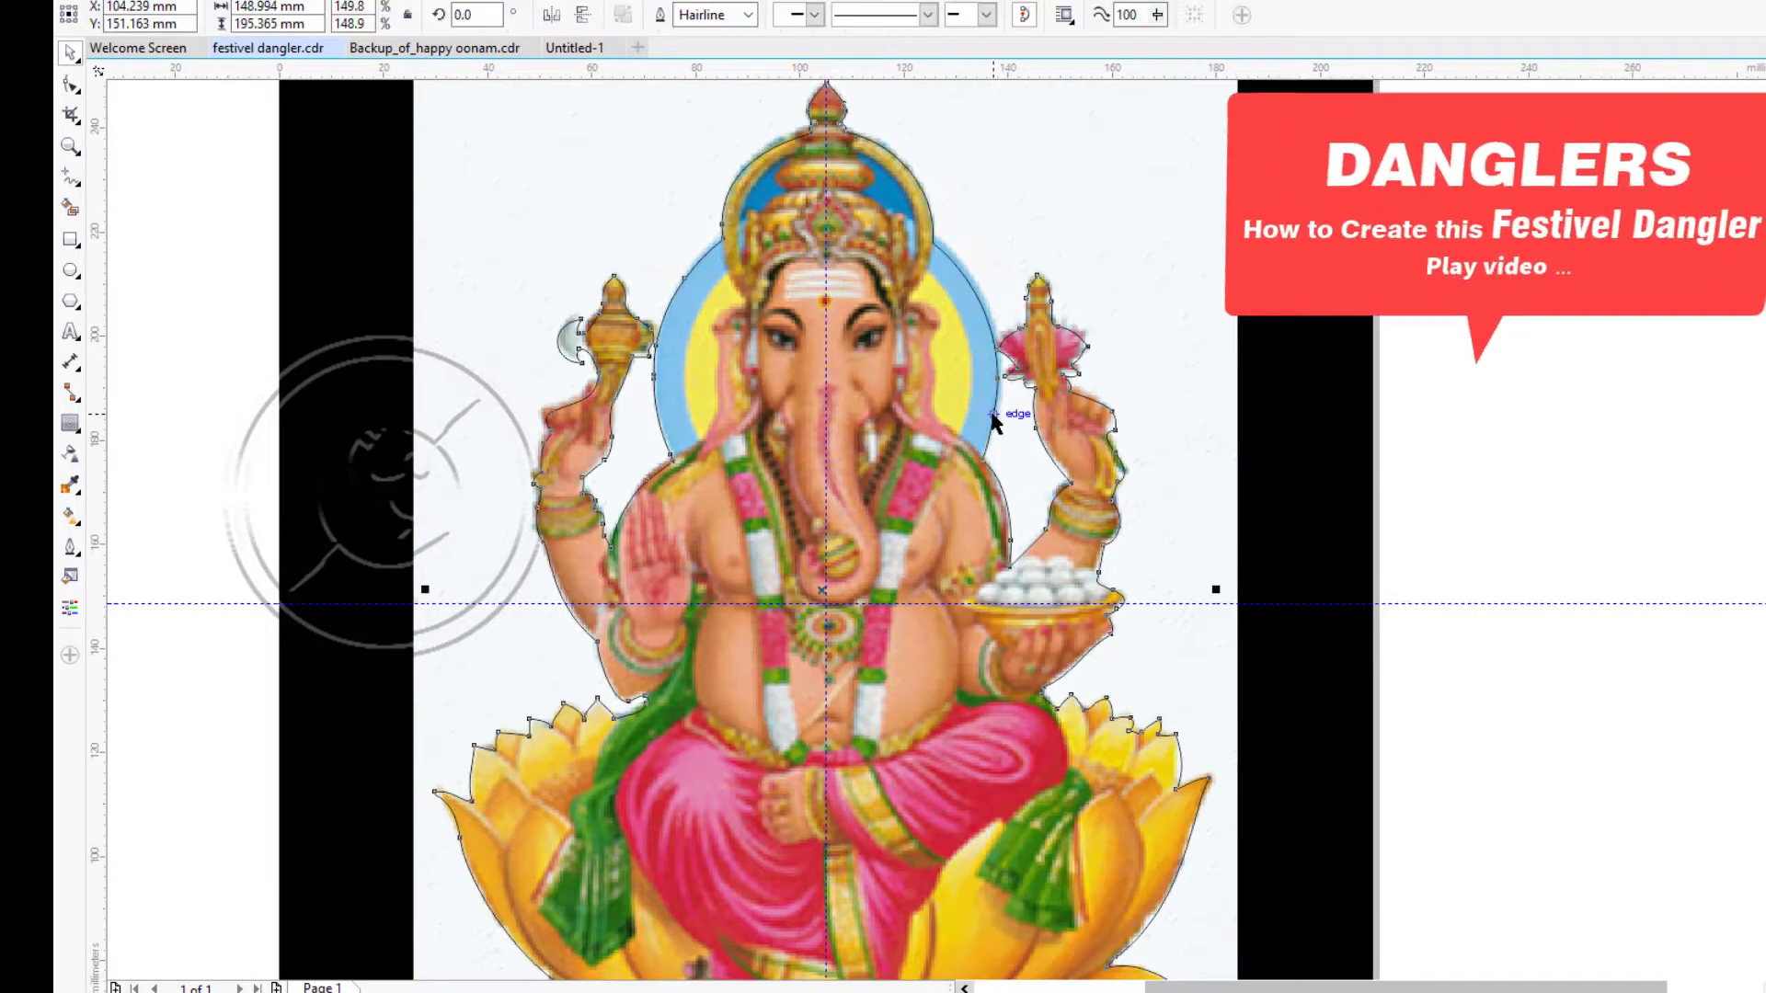
{"action": "key", "text": "ctrl+d"}
{"action": "key", "text": "ctrl+x"}
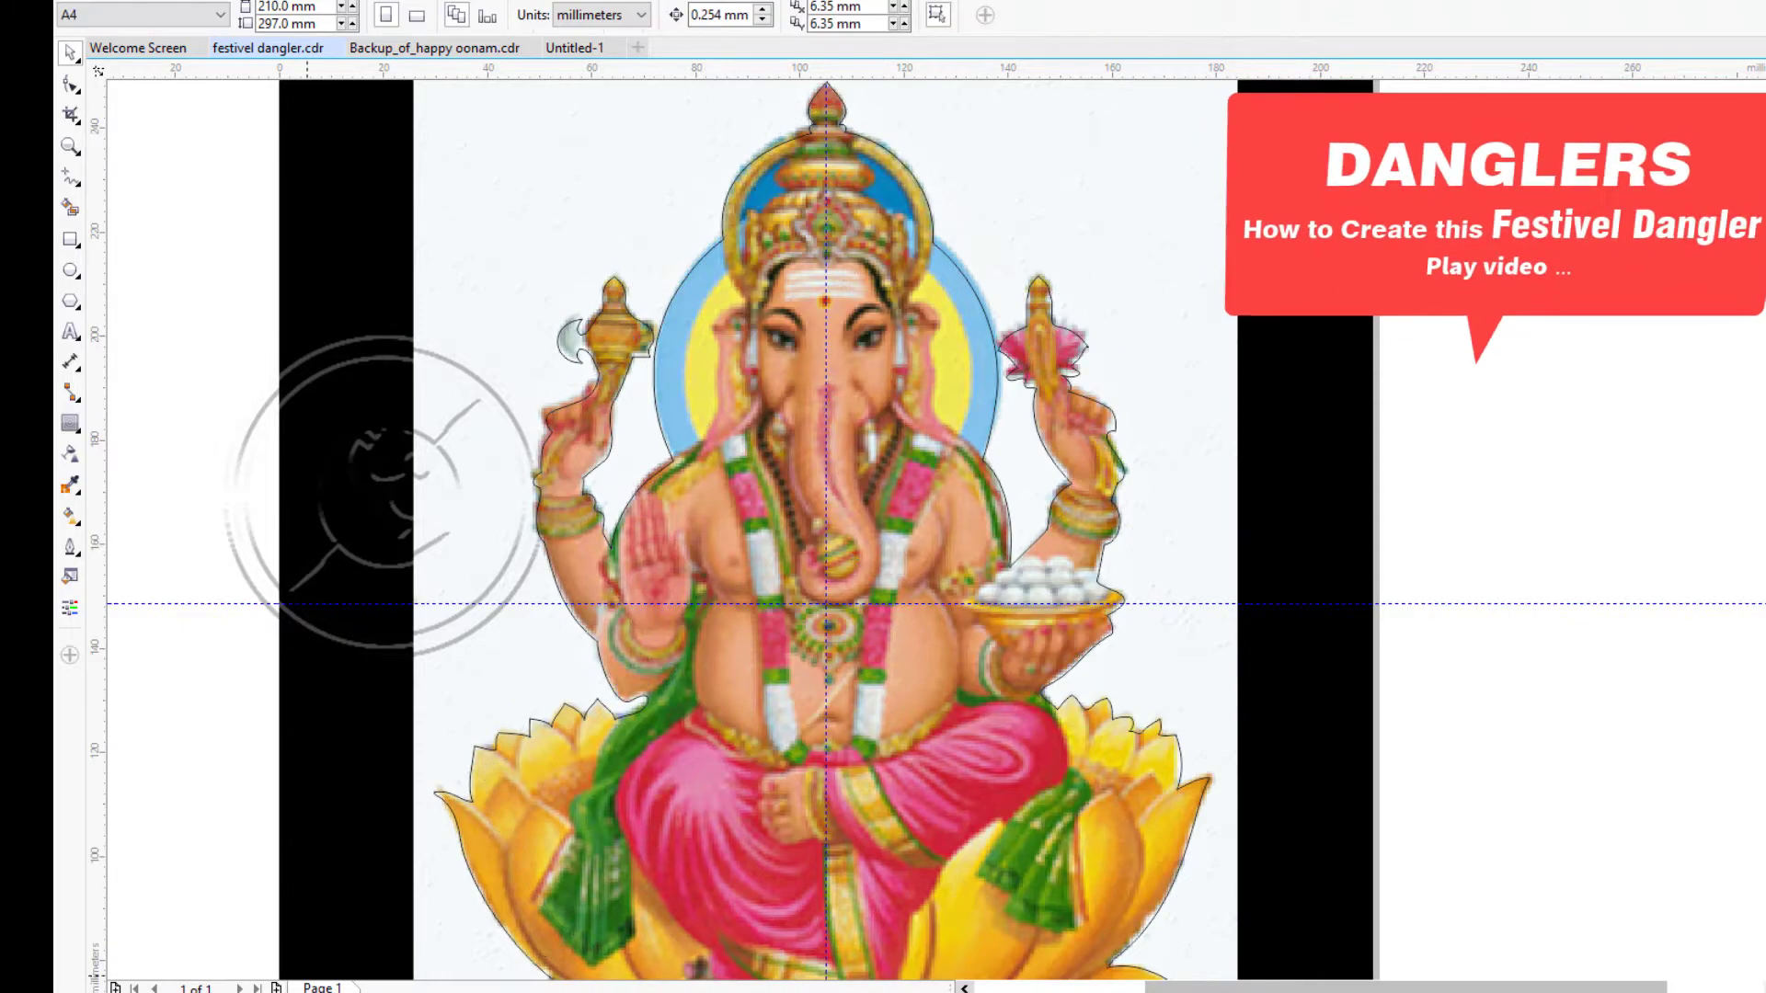
{"action": "left_click", "coordinate": [276, 989]}
{"action": "key", "text": "ctrl+v"}
{"action": "left_click", "coordinate": [184, 262]}
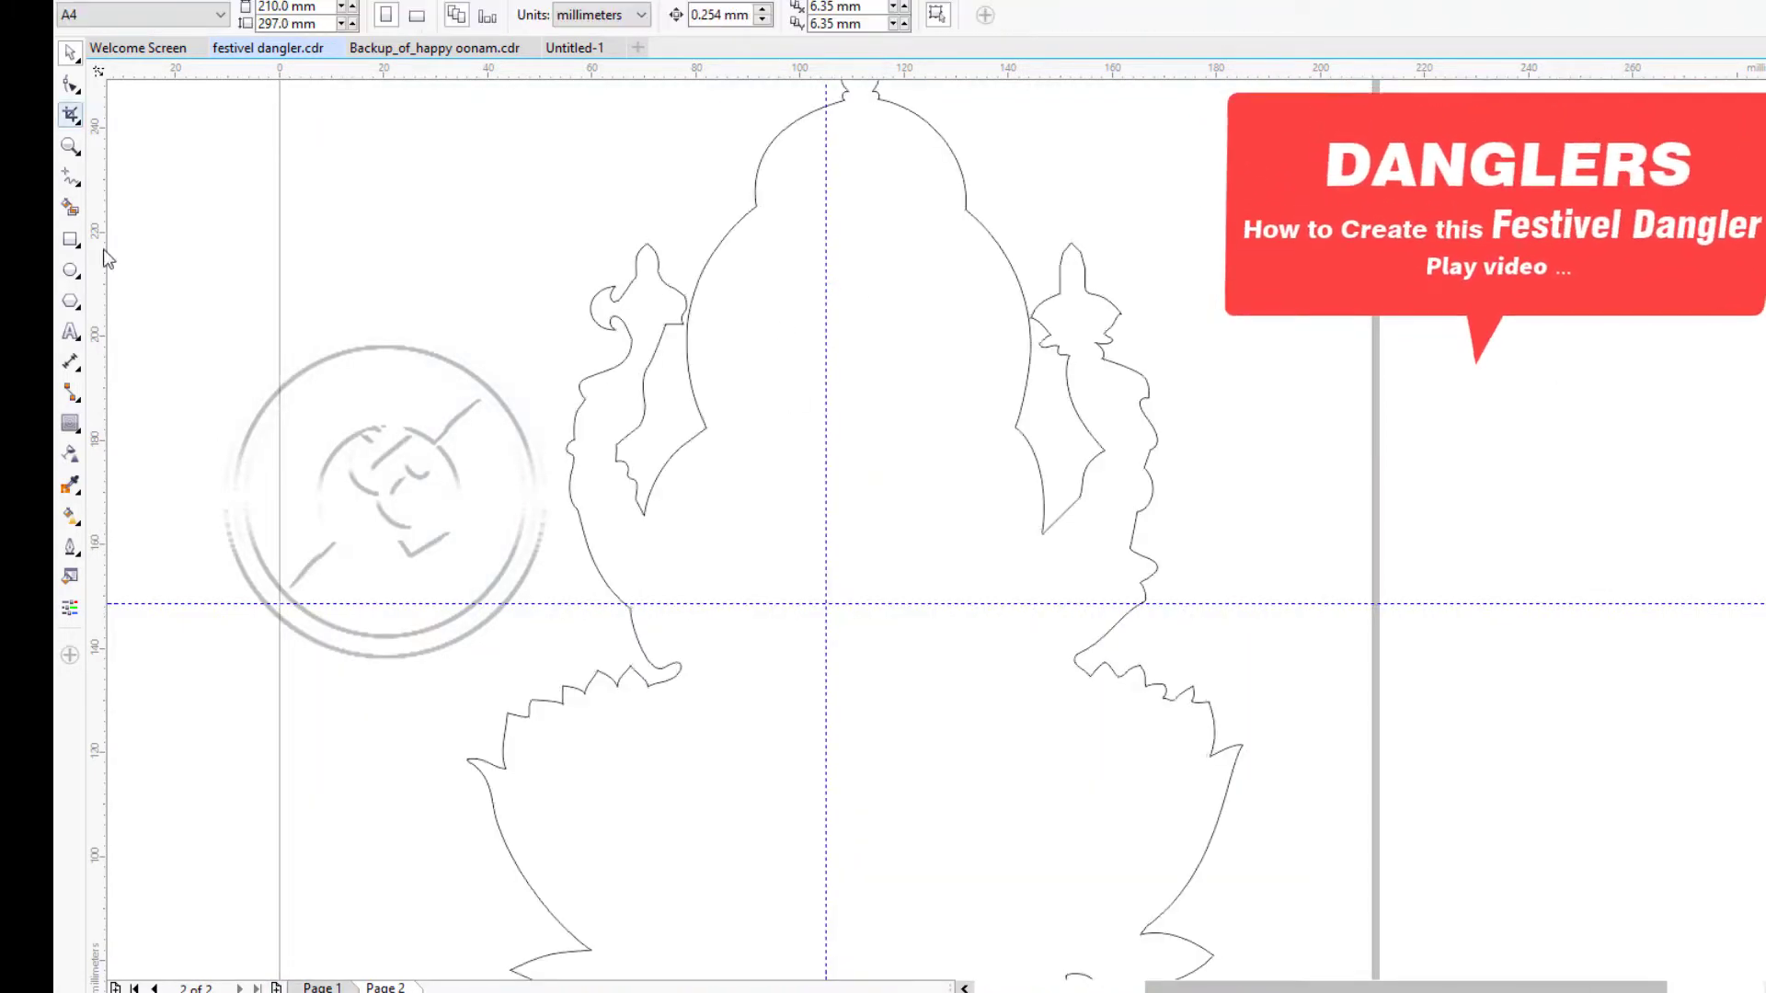
Return to page 1 and draw a circle over Ganesha's face inside the halo.
{"action": "left_click", "coordinate": [322, 988]}
{"action": "left_click", "coordinate": [948, 354]}
{"action": "scroll", "coordinate": [688, 402], "scroll_direction": "up", "scroll_amount": 1}
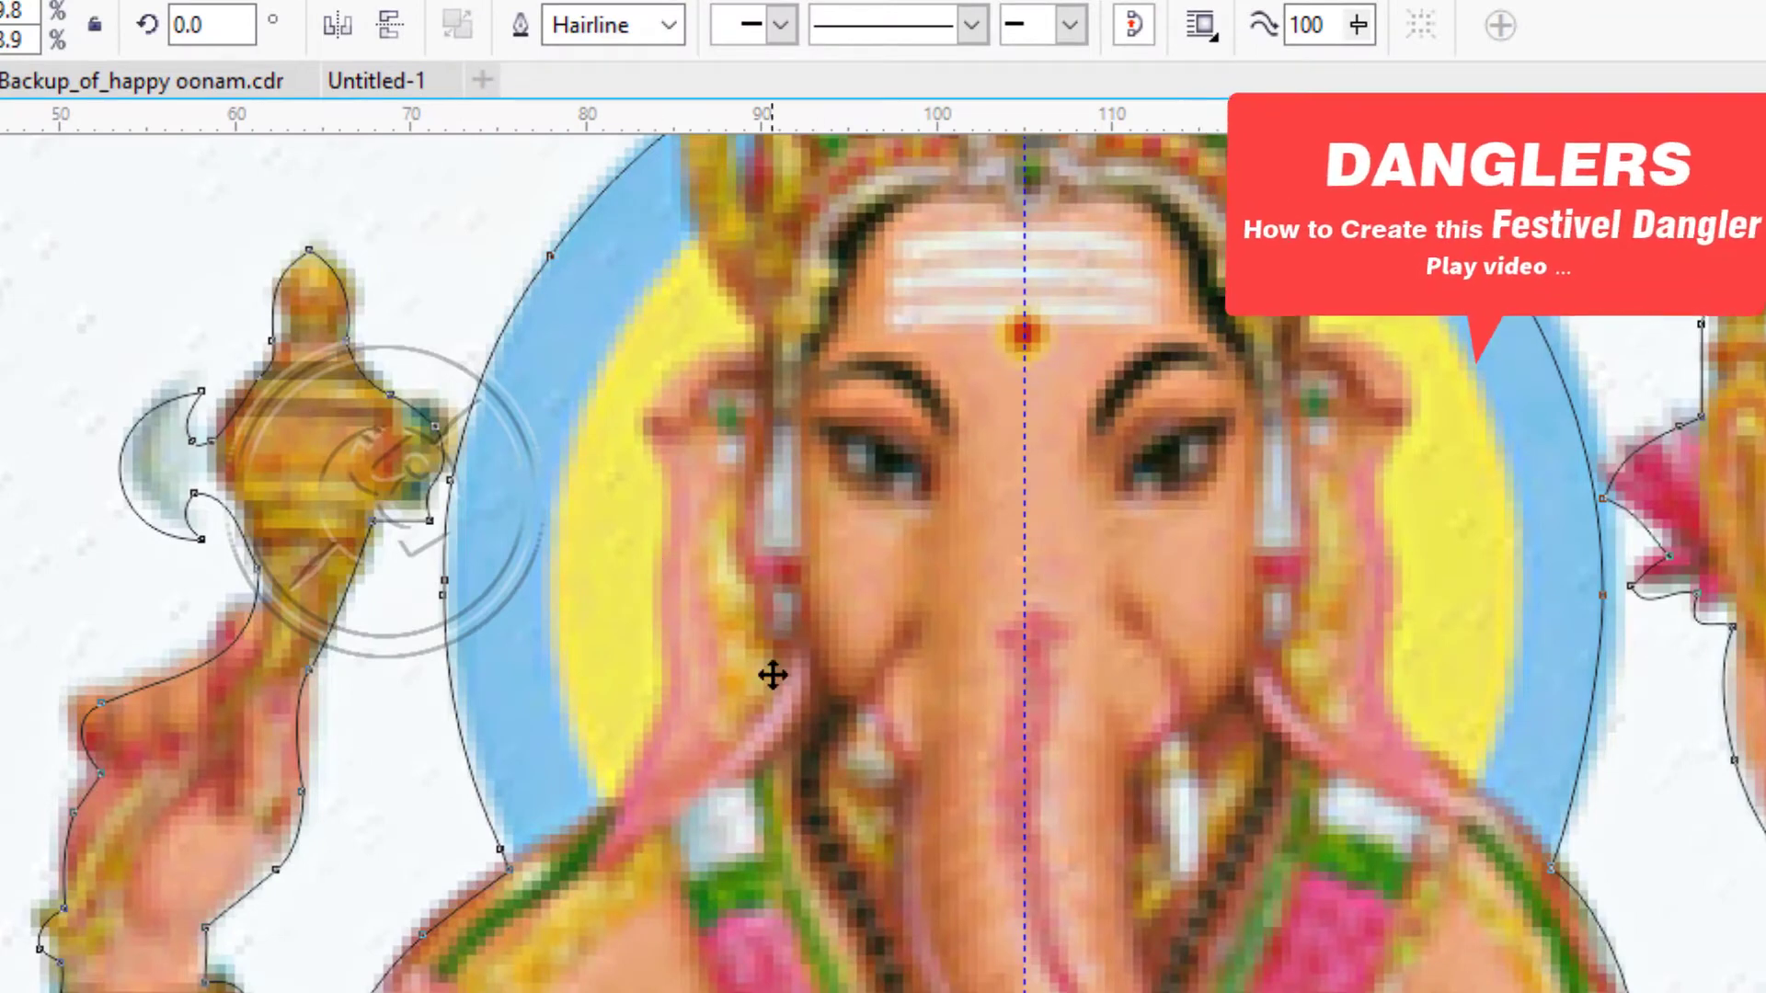
{"action": "scroll", "coordinate": [883, 552], "scroll_direction": "up", "scroll_amount": 3}
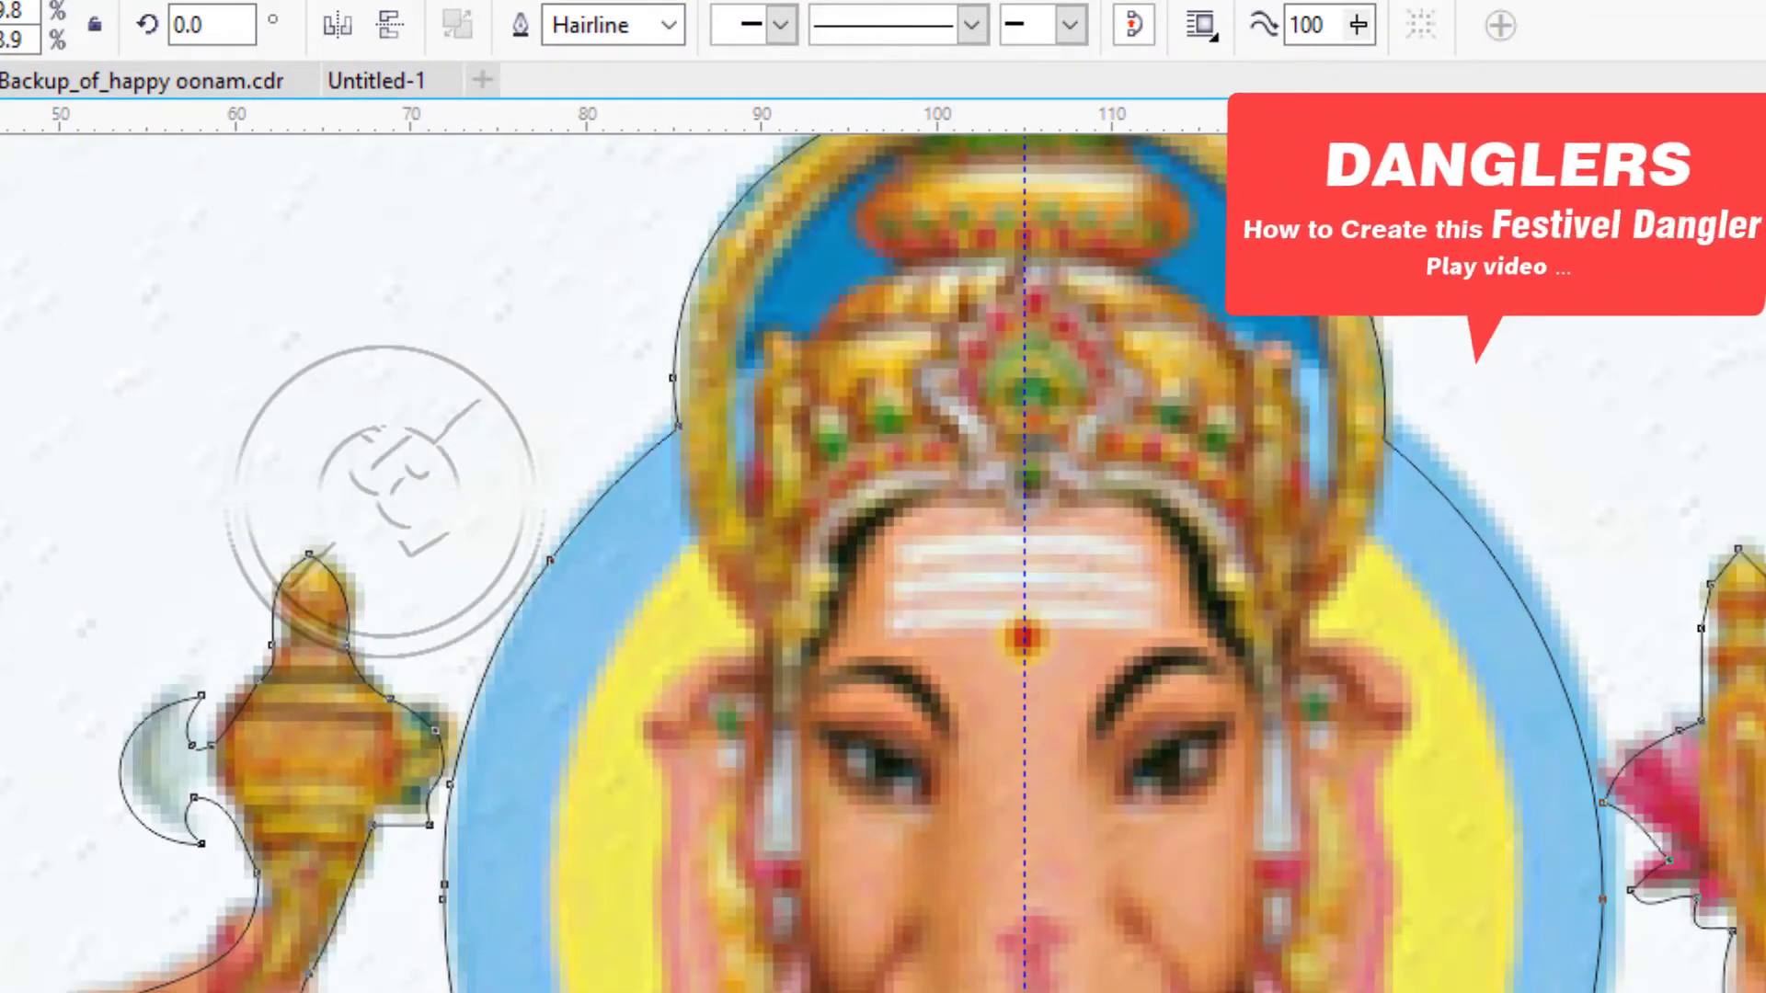
{"action": "key", "text": "F7"}
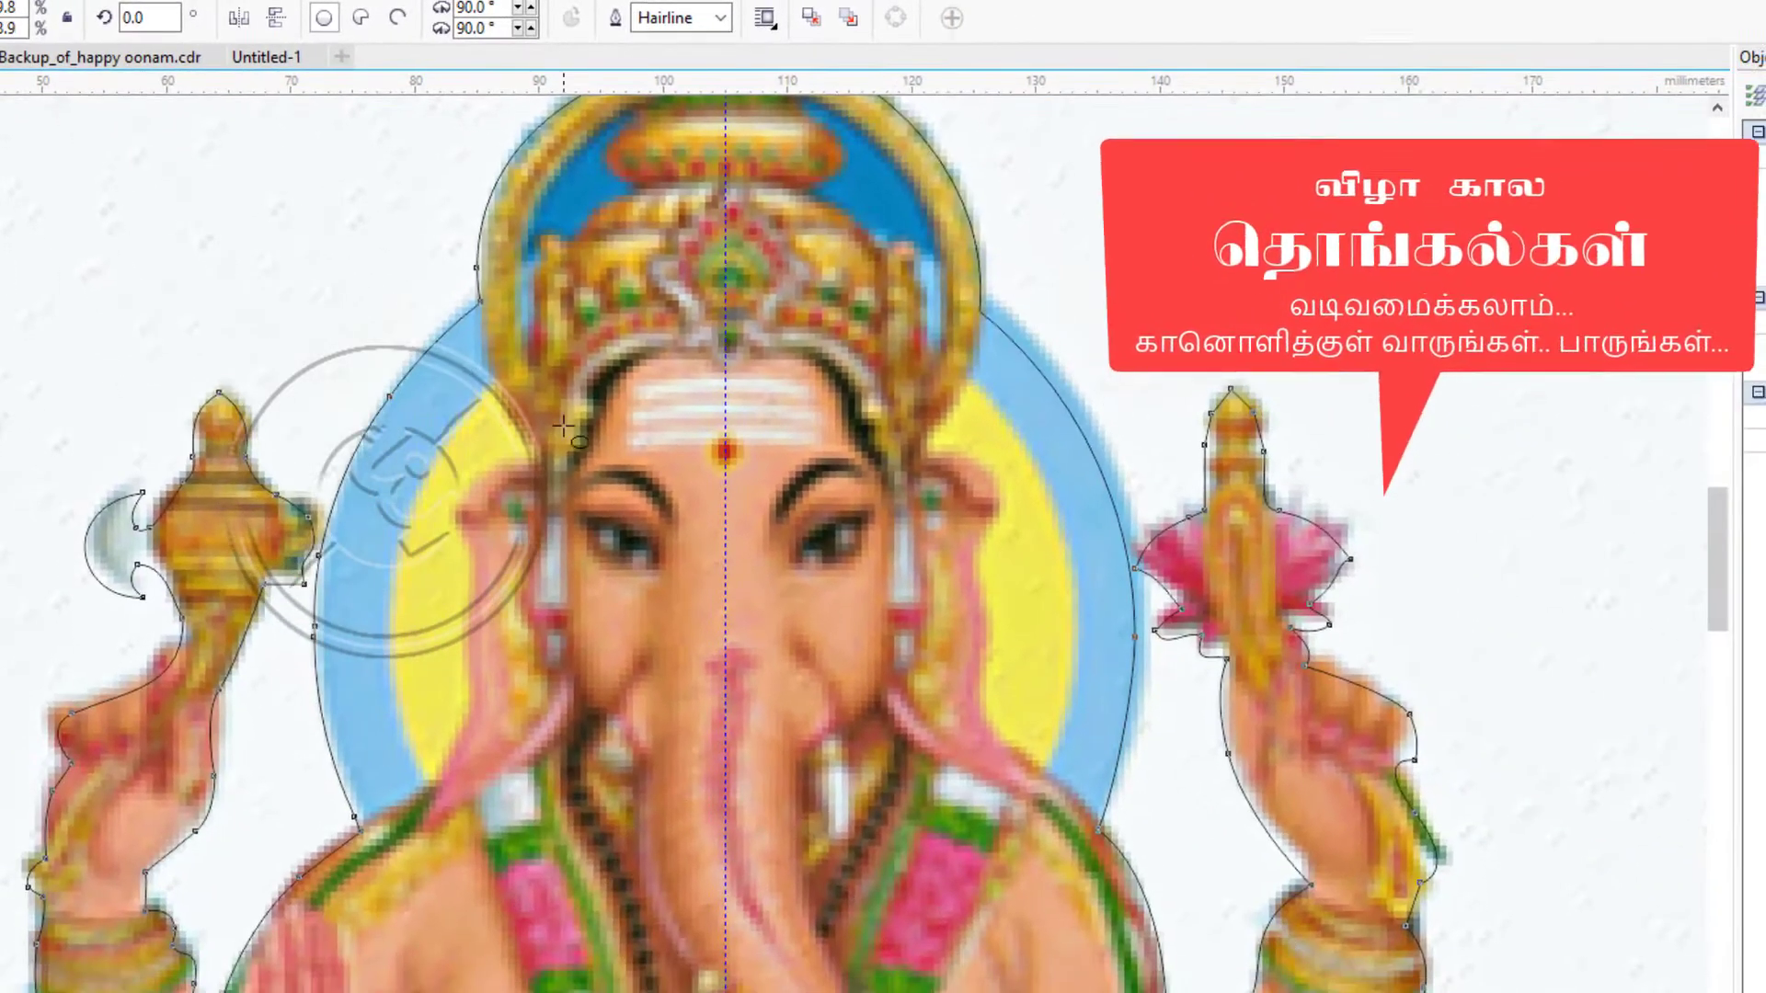
{"action": "left_click_drag", "start_coordinate": [546, 418], "coordinate": [1113, 984]}
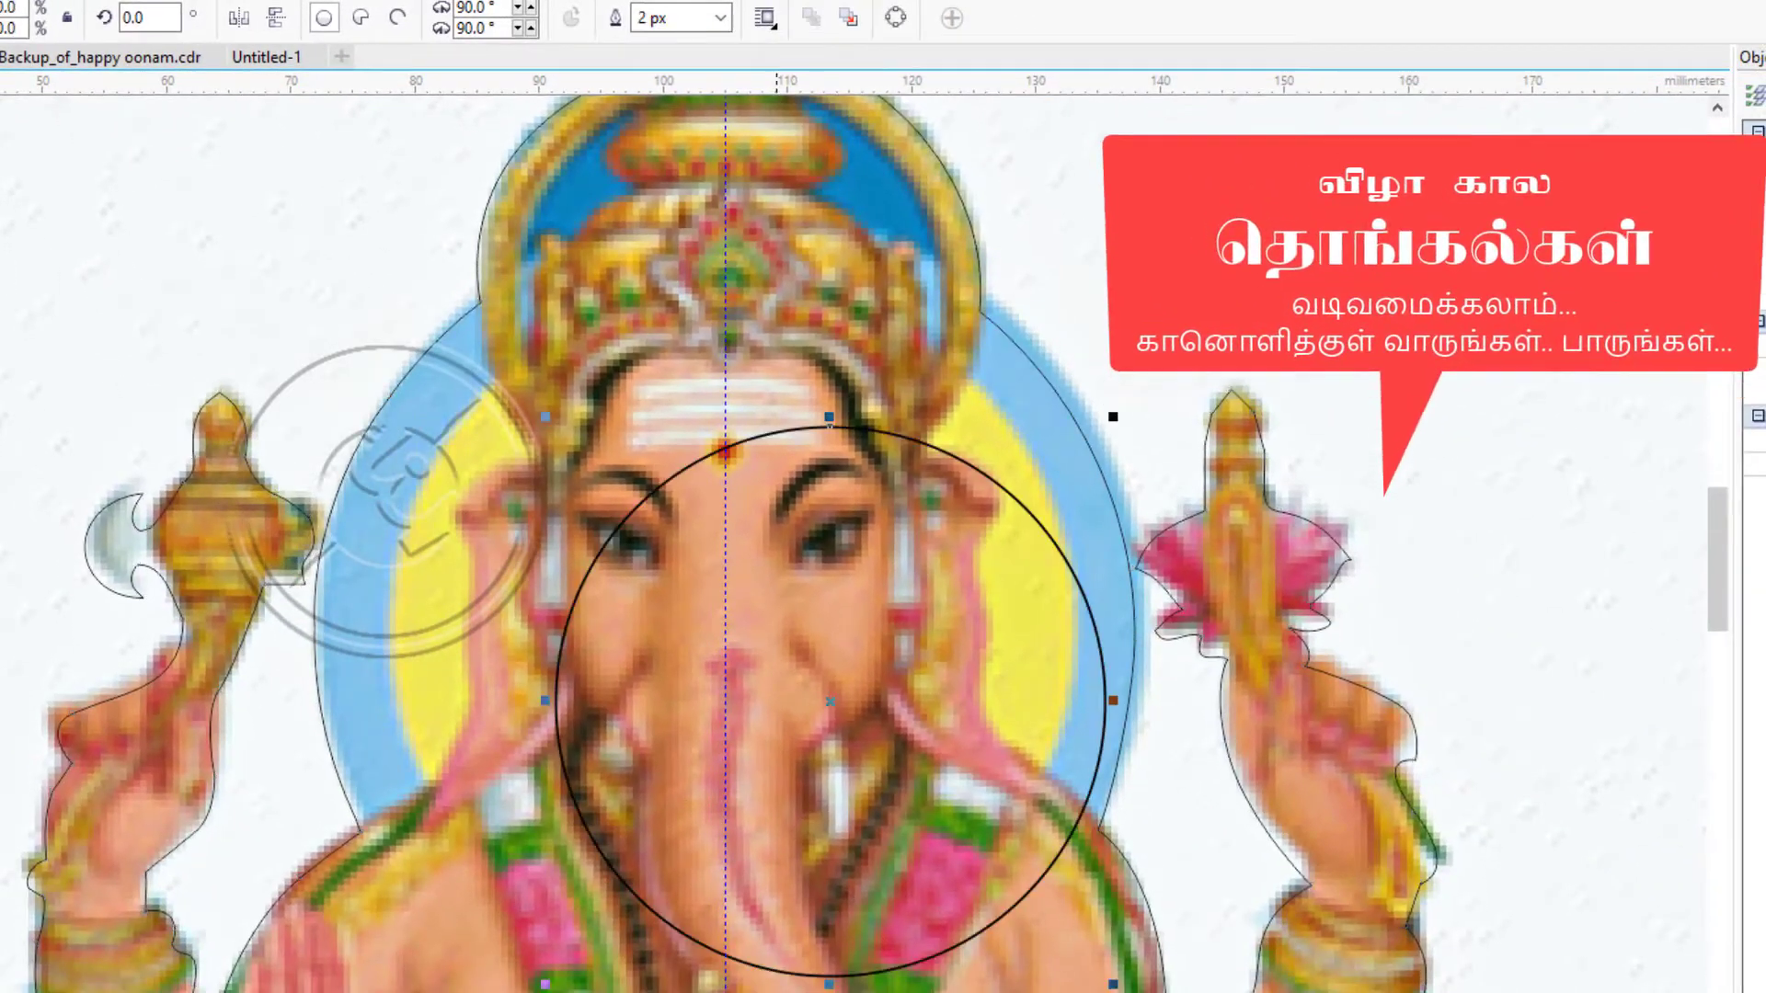
Resize the circle to about 54.7 mm across and position it along the edge between the yellow halo and its blue band.
{"action": "left_click_drag", "start_coordinate": [1113, 417], "coordinate": [436, 307]}
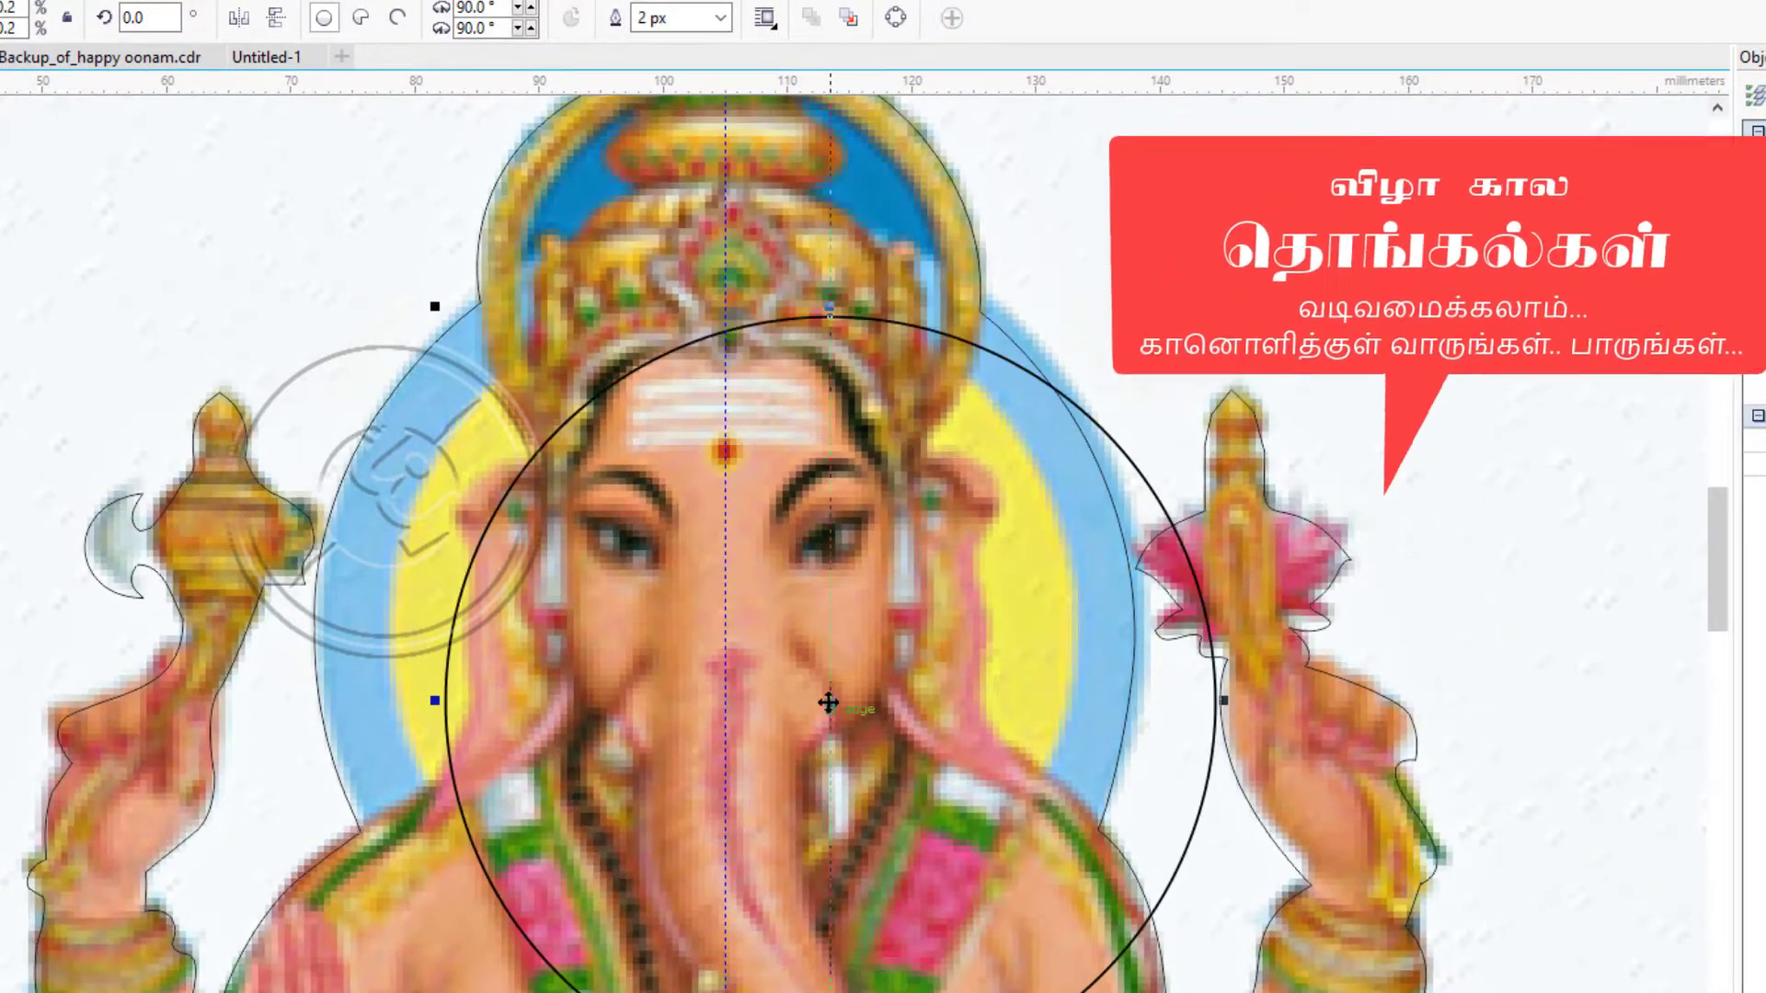
{"action": "left_click_drag", "start_coordinate": [828, 702], "coordinate": [777, 634]}
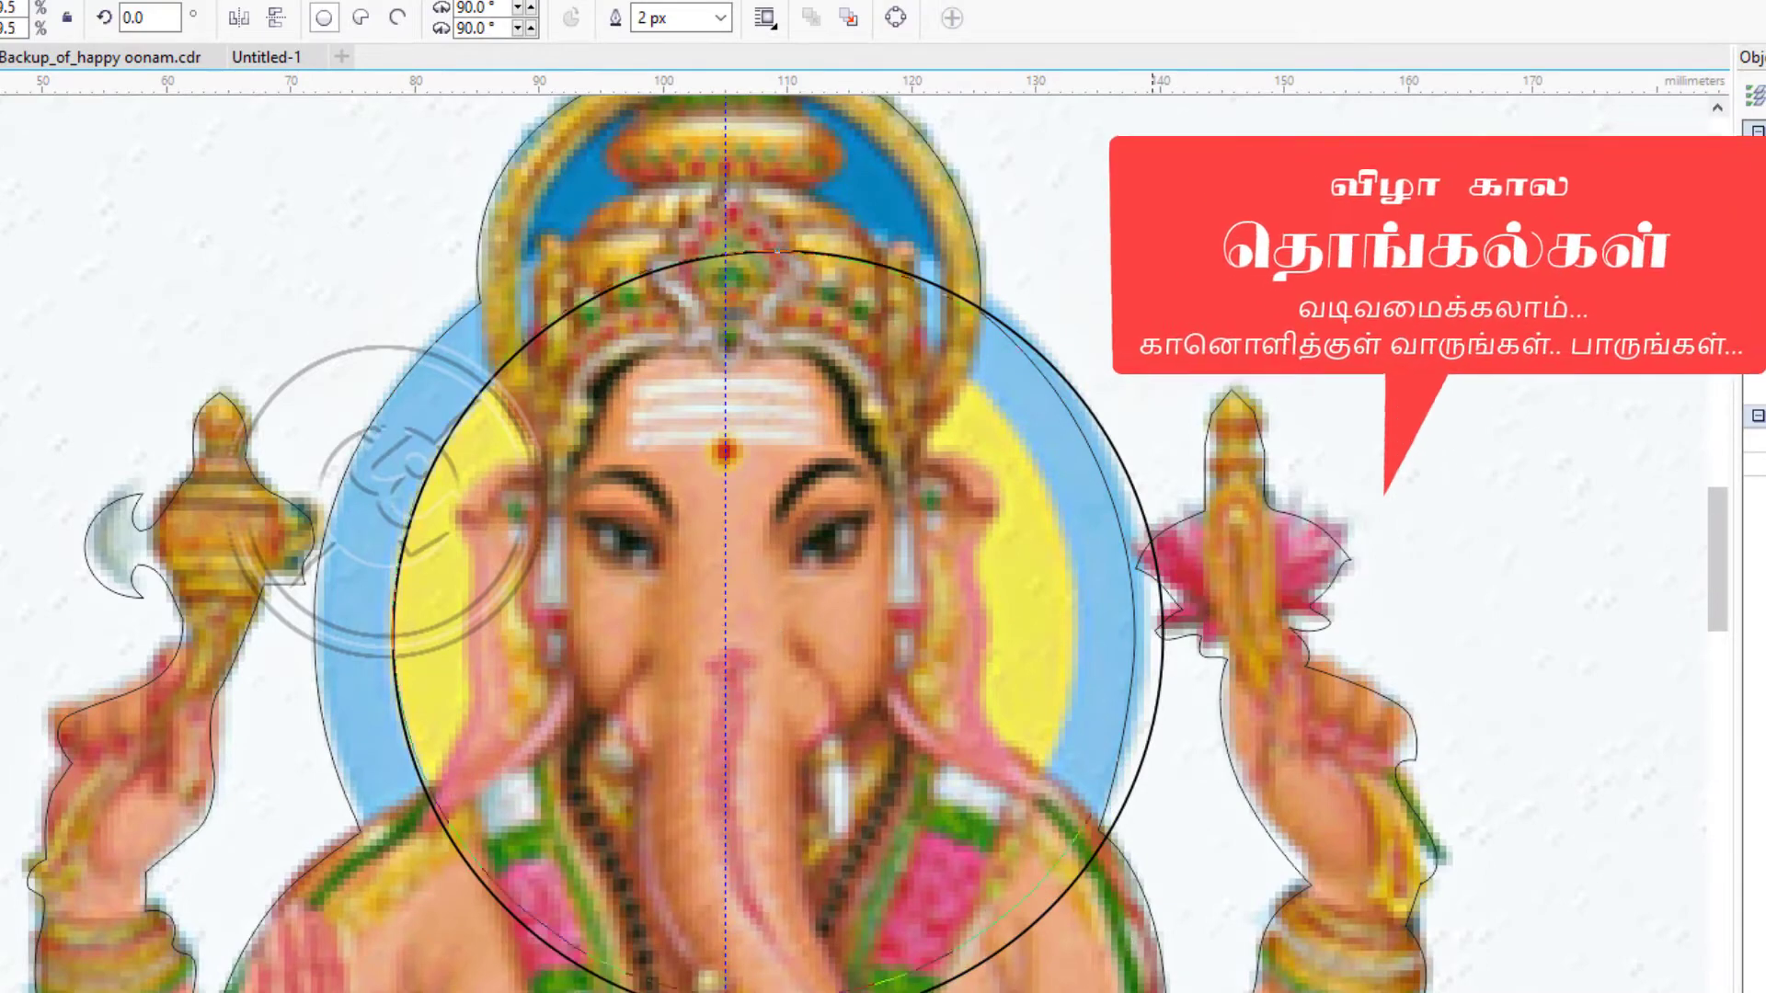
{"action": "scroll", "coordinate": [947, 682], "scroll_direction": "up", "scroll_amount": 2}
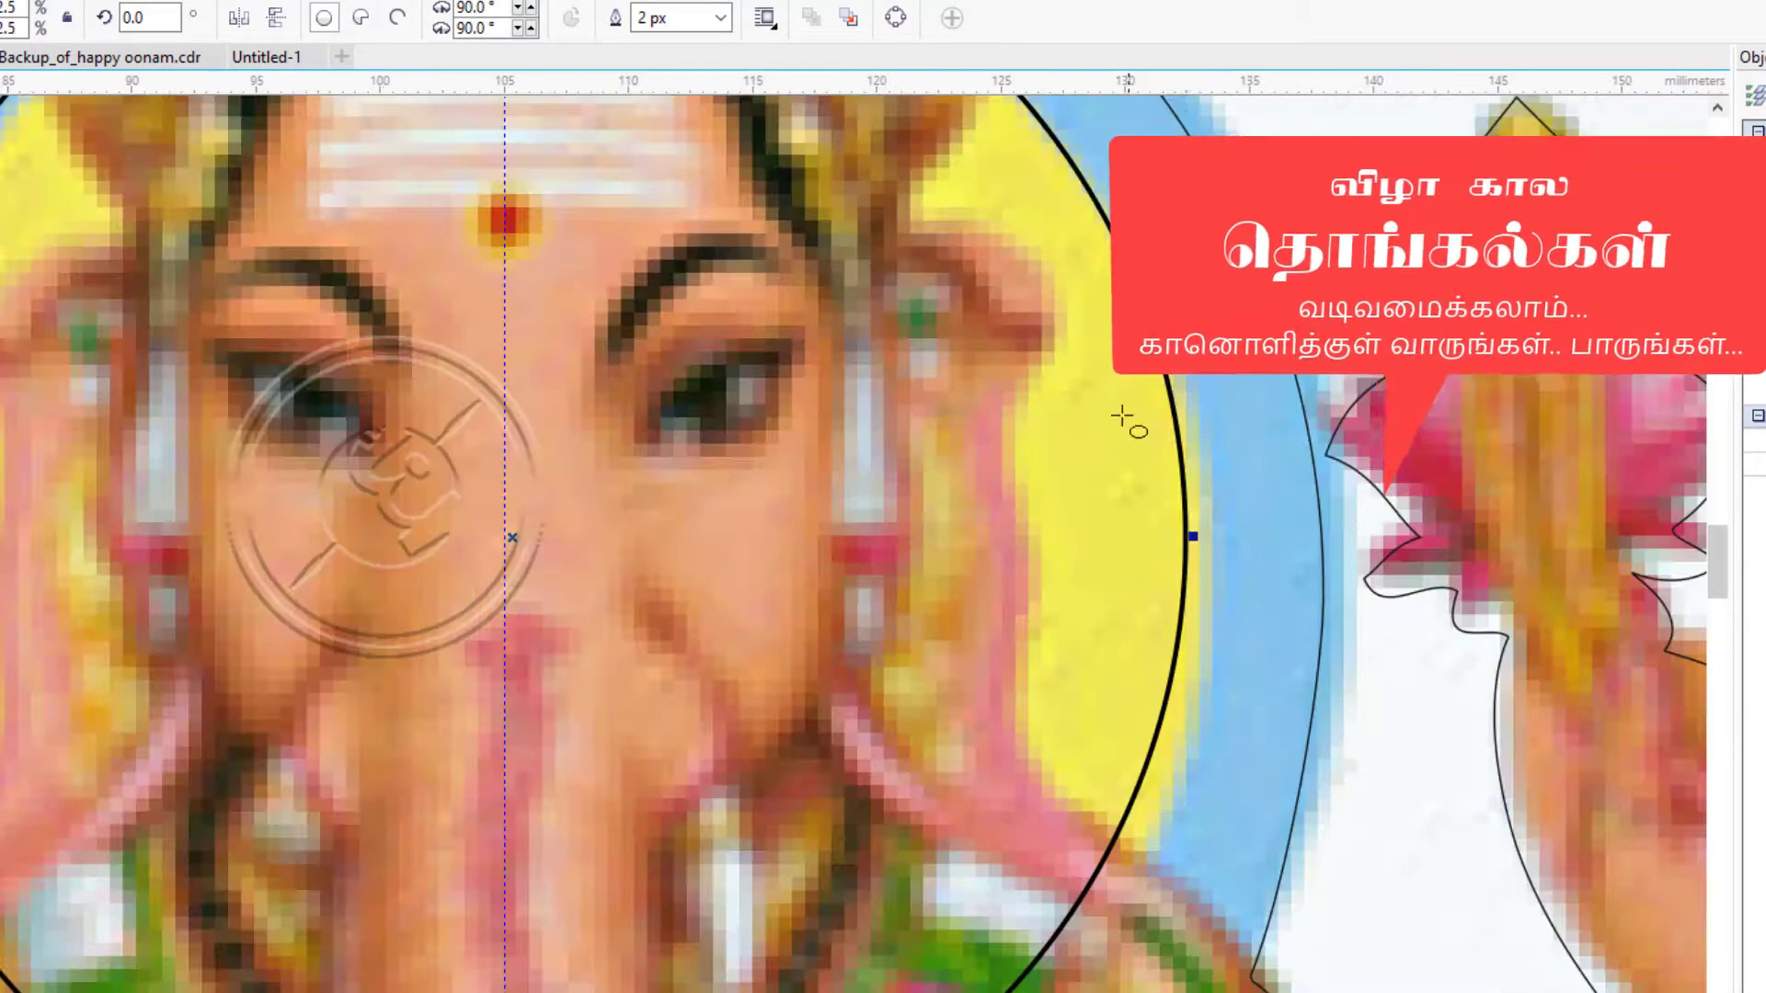
{"action": "scroll", "coordinate": [915, 789], "scroll_direction": "down", "scroll_amount": 2}
{"action": "left_click_drag", "start_coordinate": [1050, 992], "coordinate": [1073, 992]}
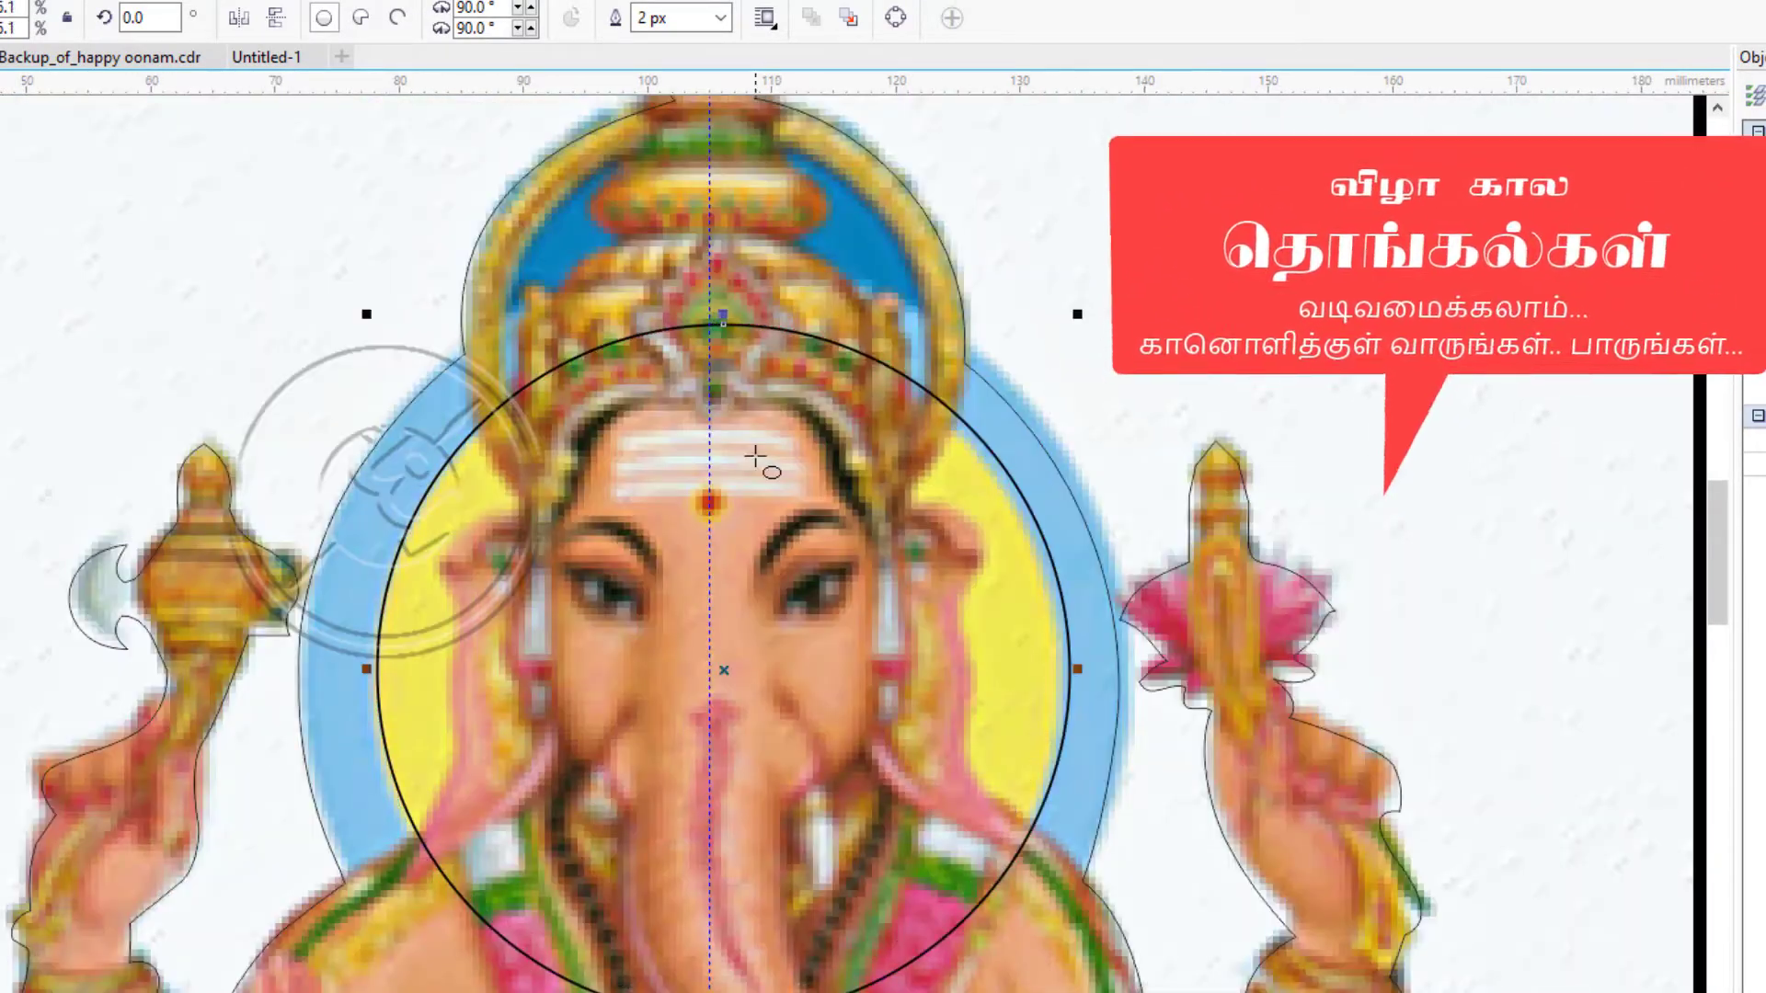
{"action": "left_click_drag", "start_coordinate": [1067, 320], "coordinate": [1058, 337]}
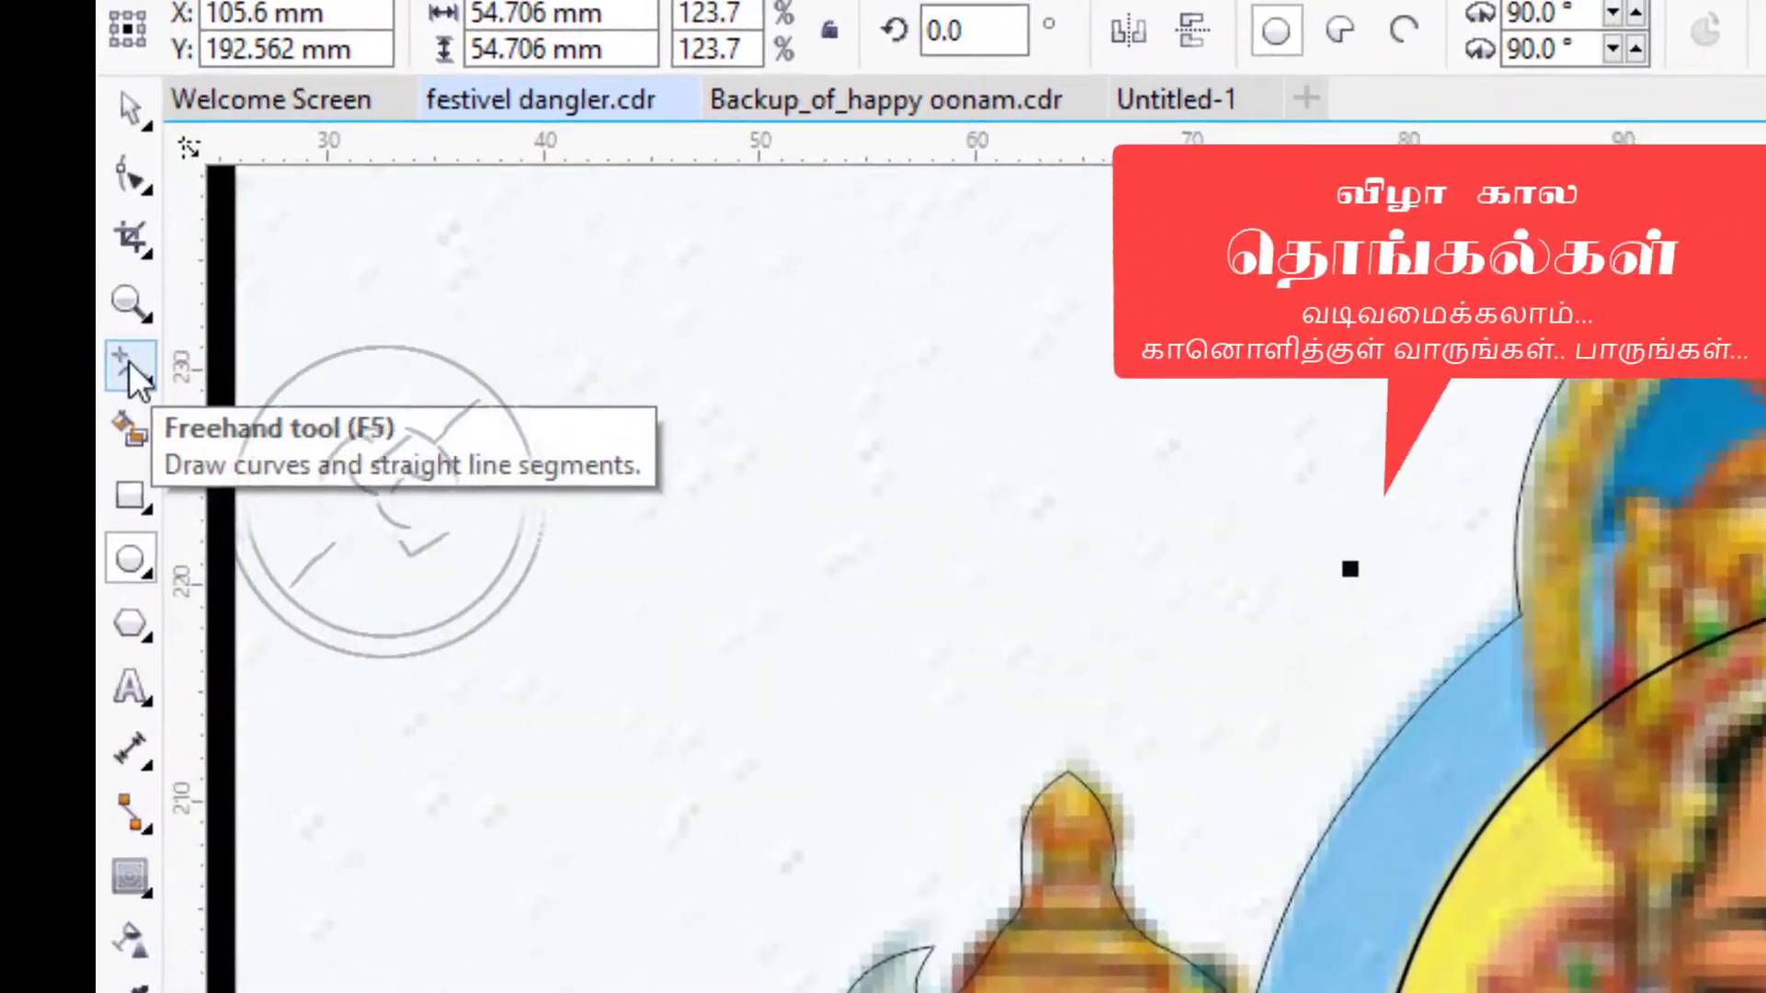
Draw a short straight line across the blue halo band where it meets the left side of the crown.
{"action": "left_click", "coordinate": [129, 368]}
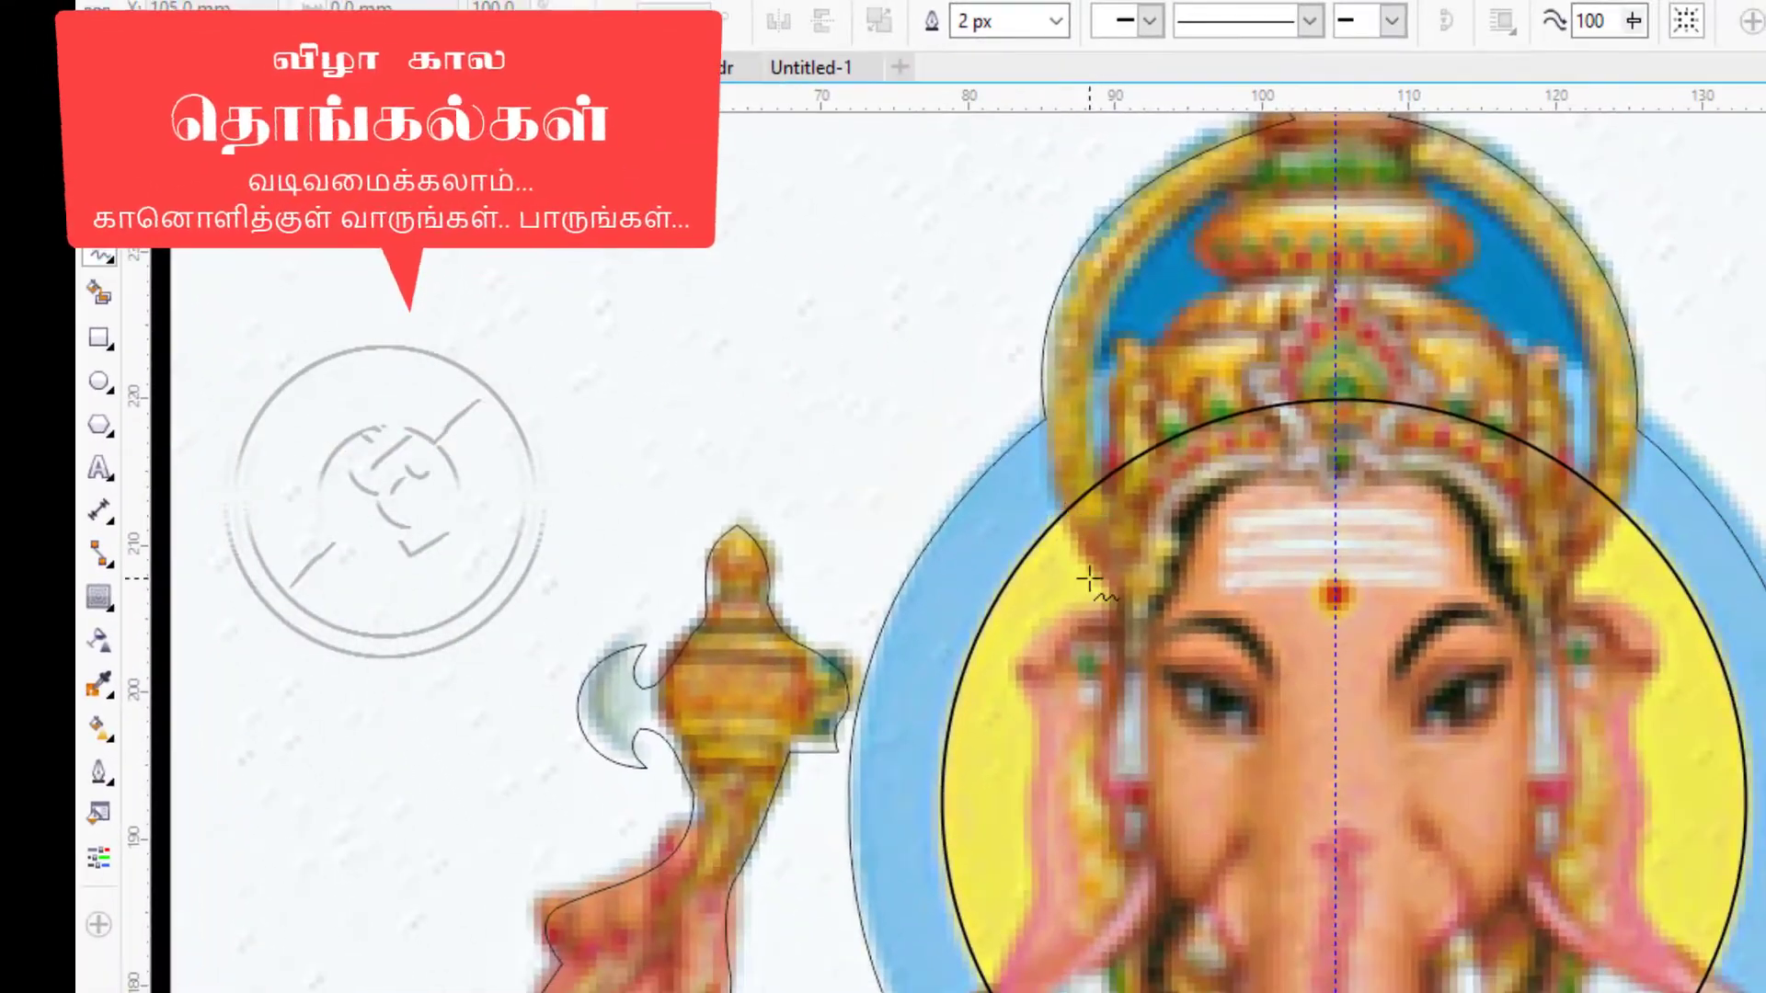
{"action": "scroll", "coordinate": [1080, 526], "scroll_direction": "up", "scroll_amount": 2}
{"action": "left_click_drag", "start_coordinate": [996, 253], "coordinate": [996, 254]}
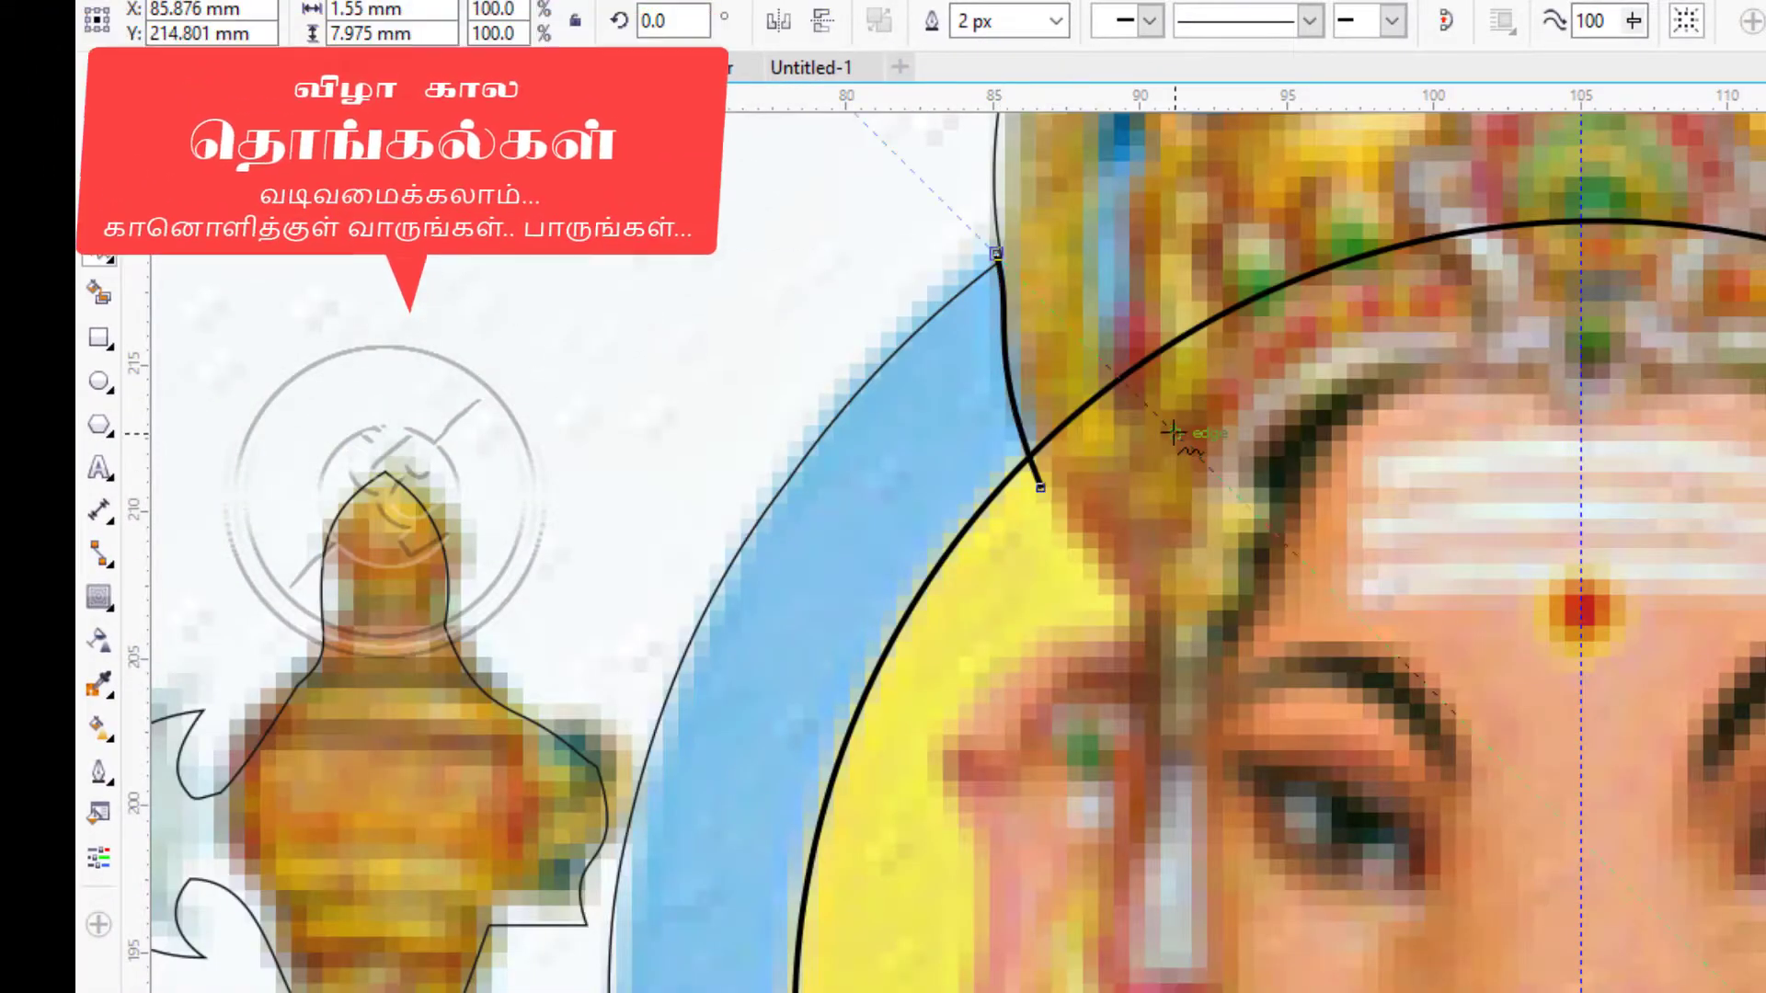
{"action": "key", "text": "ctrl+z"}
{"action": "left_click", "coordinate": [983, 201]}
{"action": "left_click", "coordinate": [1072, 526]}
Draw a line about 3.2 by 8.4 mm along the crown's right side, crossing the outline and the circle.
{"action": "left_click", "coordinate": [1518, 161]}
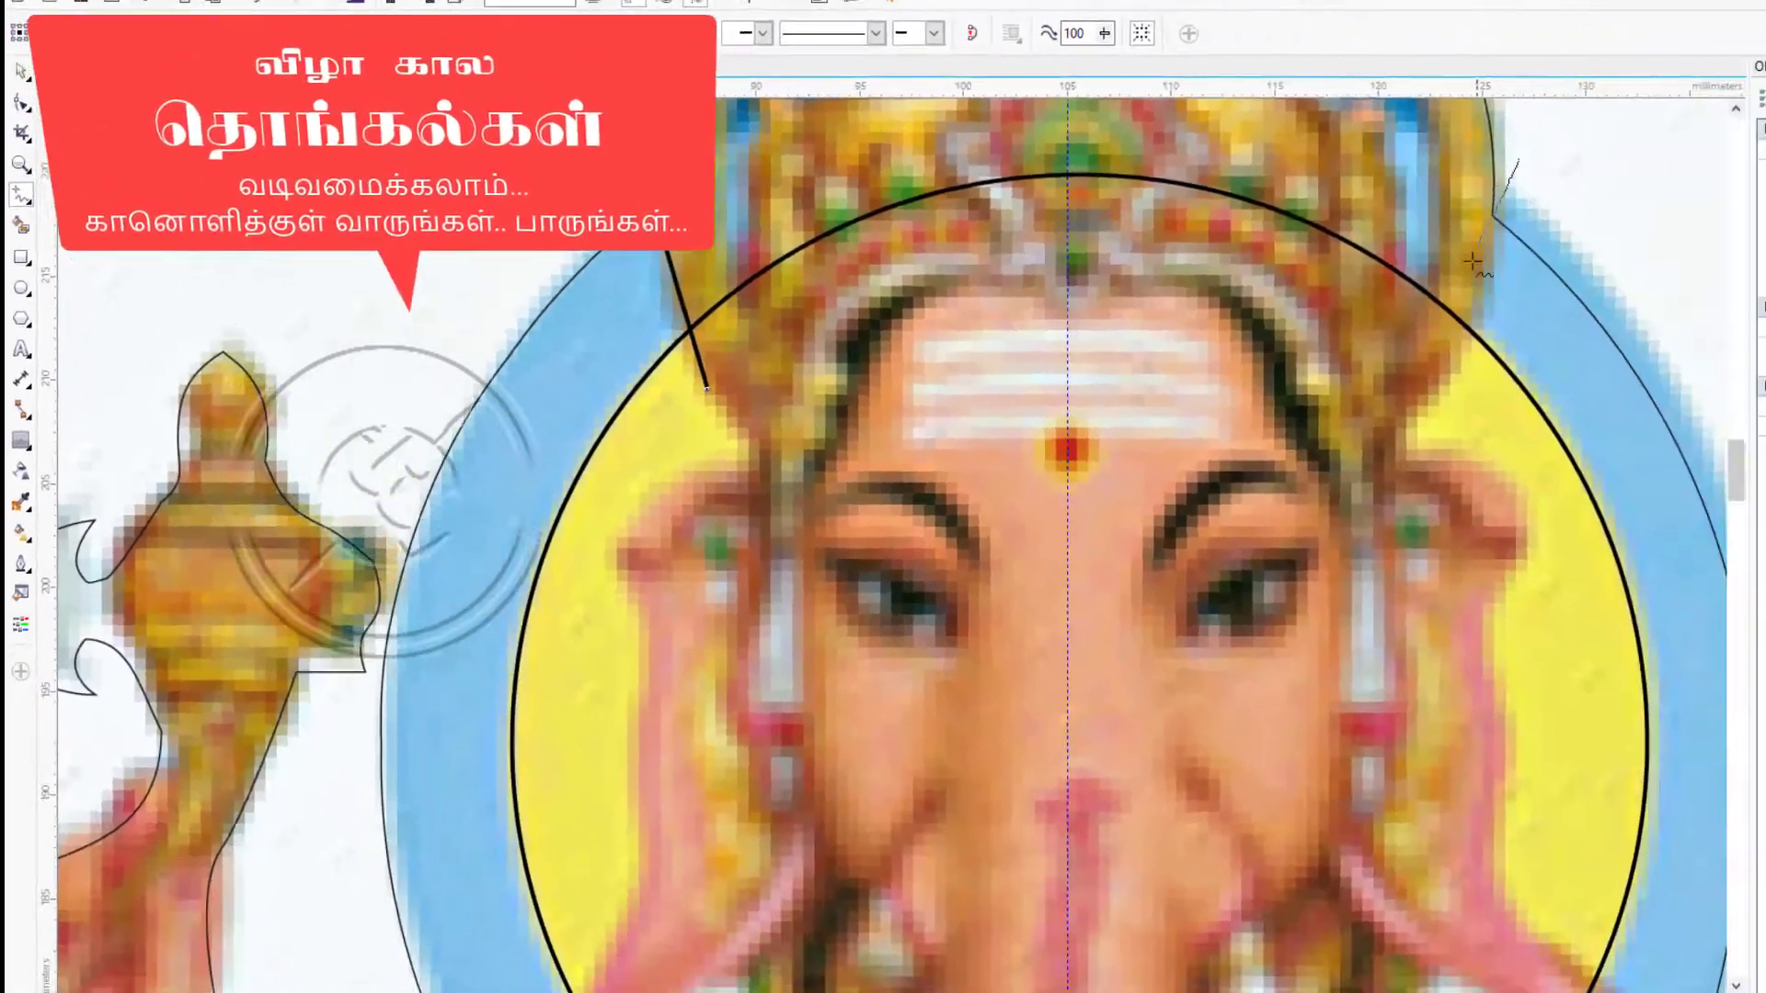
{"action": "left_click_drag", "start_coordinate": [1473, 262], "coordinate": [1428, 350]}
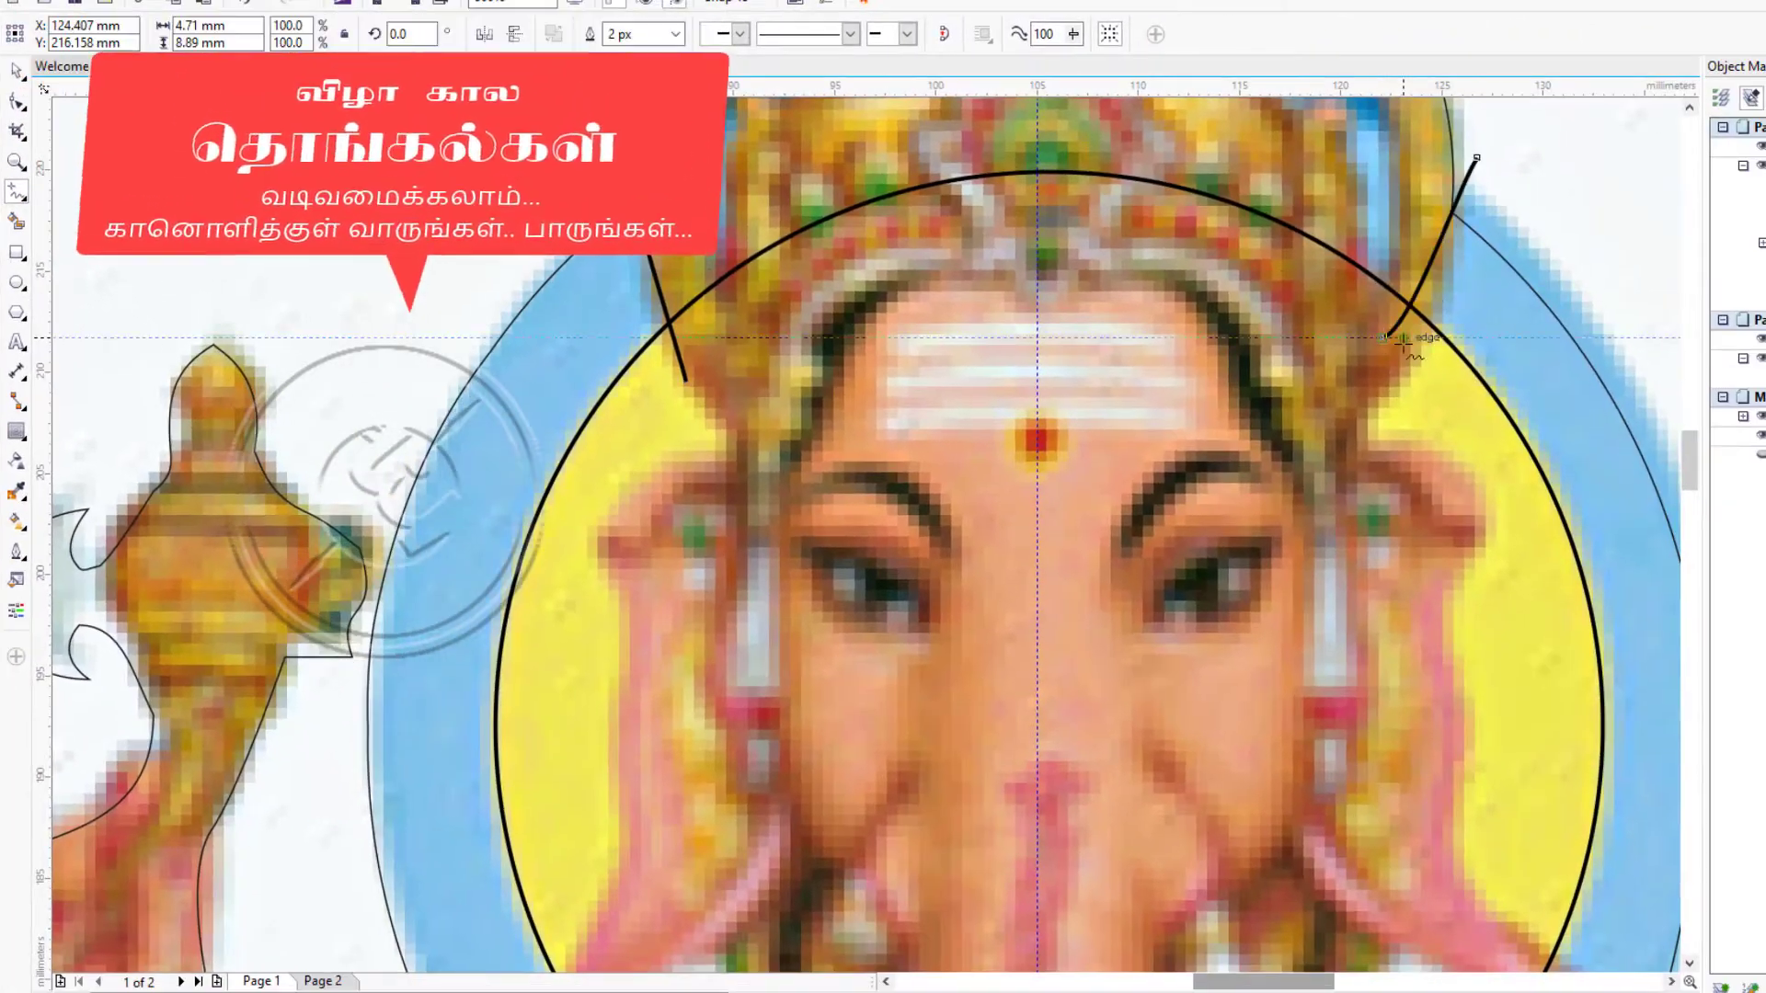
{"action": "key", "text": "ctrl+z"}
{"action": "left_click_drag", "start_coordinate": [1513, 185], "coordinate": [1452, 362]}
Draw short lines along both shoulders, linking the circle to the outline to close the lower ends of the blue halo band.
{"action": "scroll", "coordinate": [1400, 294], "scroll_direction": "down", "scroll_amount": 1}
{"action": "scroll", "coordinate": [762, 607], "scroll_direction": "up", "scroll_amount": 2}
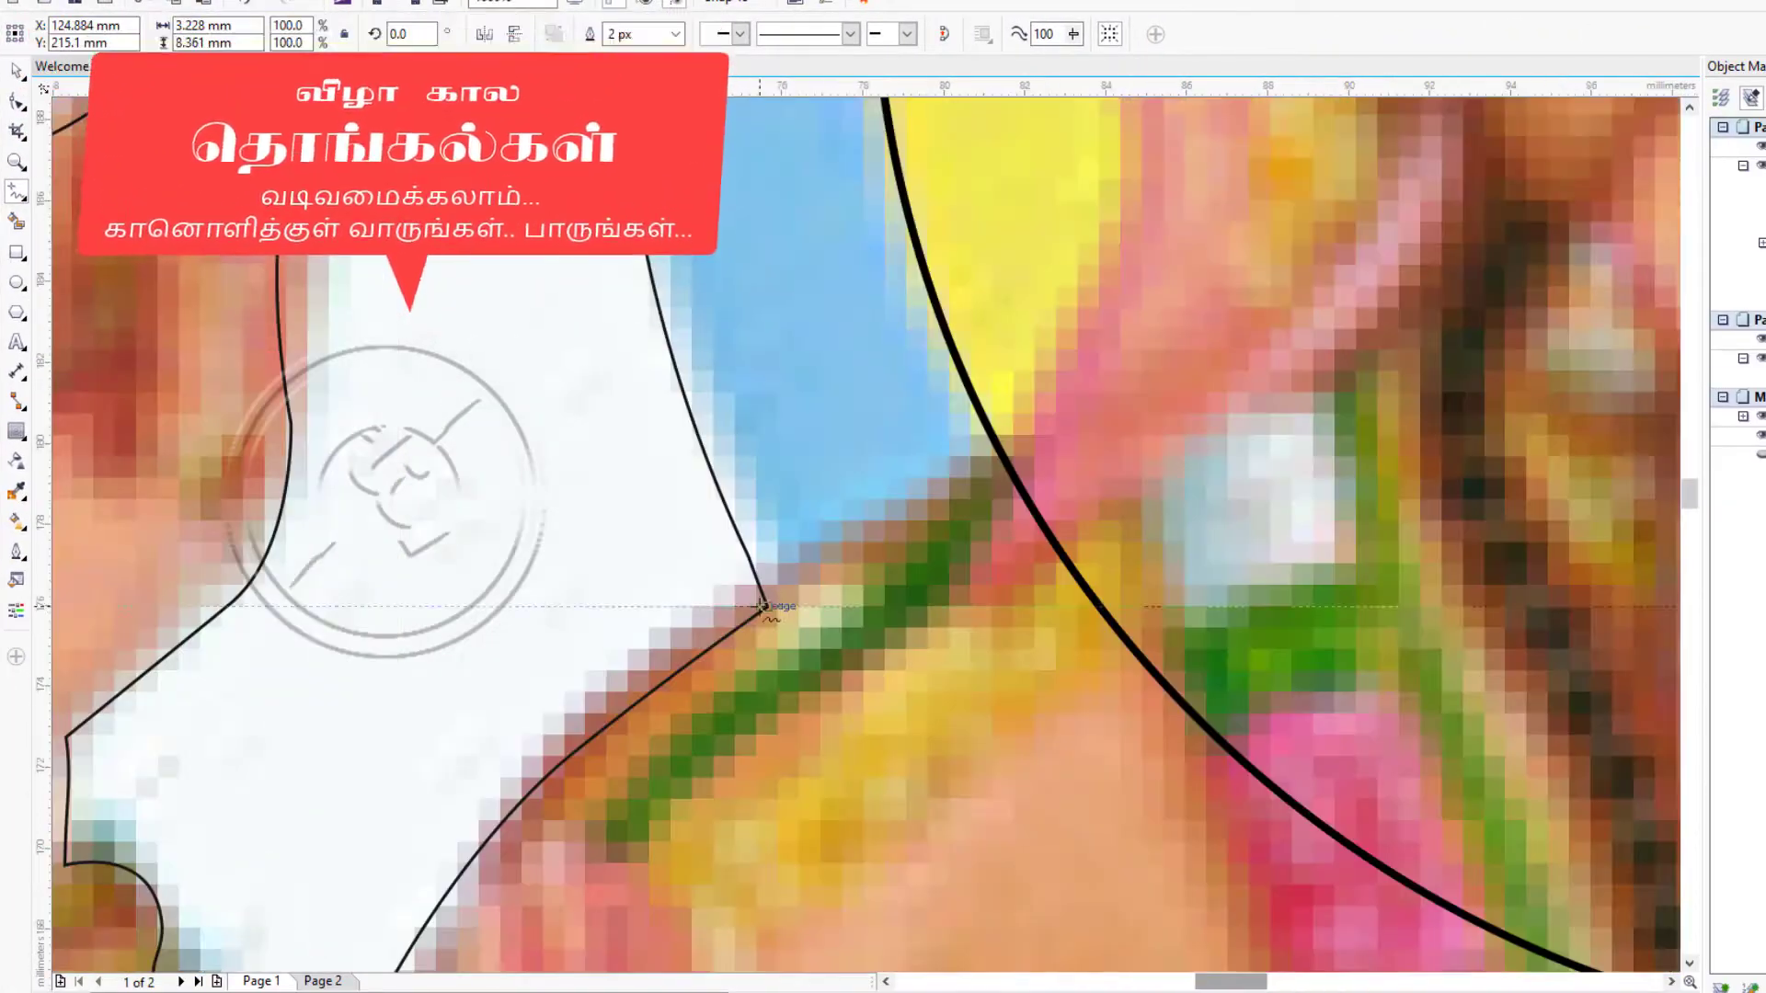
{"action": "left_click", "coordinate": [1076, 486]}
{"action": "scroll", "coordinate": [1077, 486], "scroll_direction": "down", "scroll_amount": 3}
{"action": "scroll", "coordinate": [1605, 529], "scroll_direction": "up", "scroll_amount": 2}
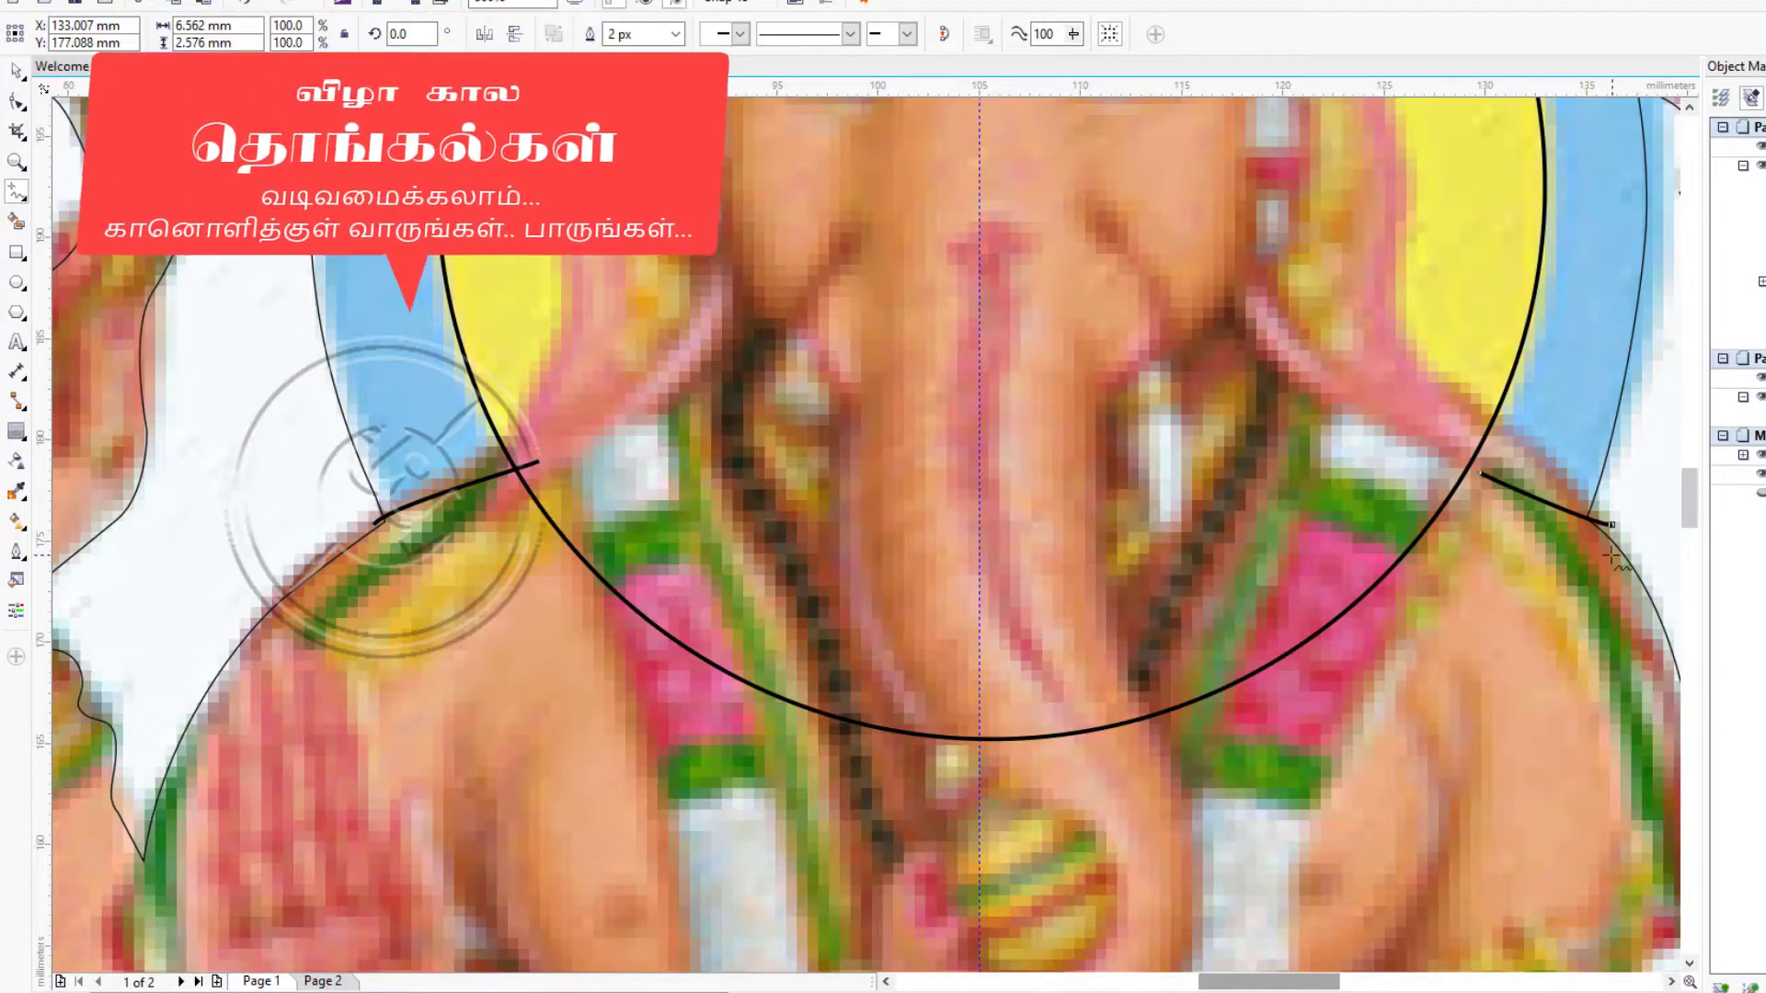
{"action": "left_click_drag", "start_coordinate": [1473, 417], "coordinate": [1472, 417]}
{"action": "scroll", "coordinate": [887, 441], "scroll_direction": "down", "scroll_amount": 1}
{"action": "scroll", "coordinate": [41, 241], "scroll_direction": "up", "scroll_amount": 1}
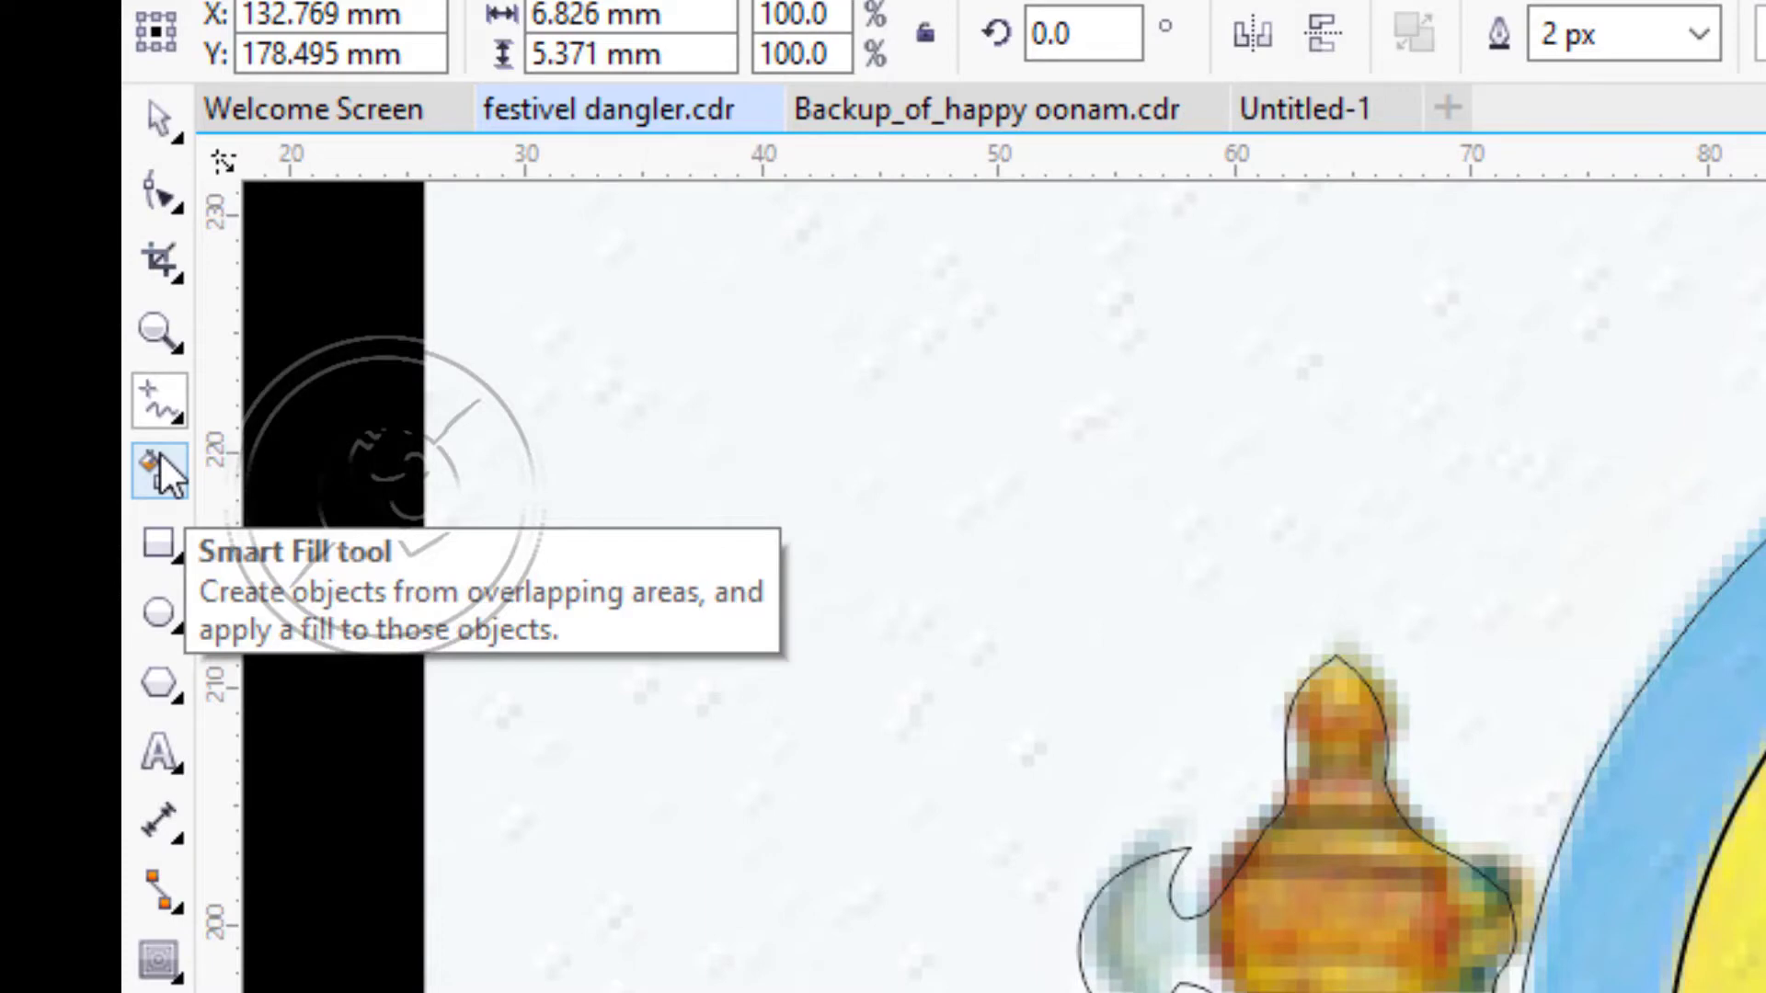
Smart Fill the left half of the blue halo band in blue-grey and undo the fill on the right half.
{"action": "left_click", "coordinate": [160, 460]}
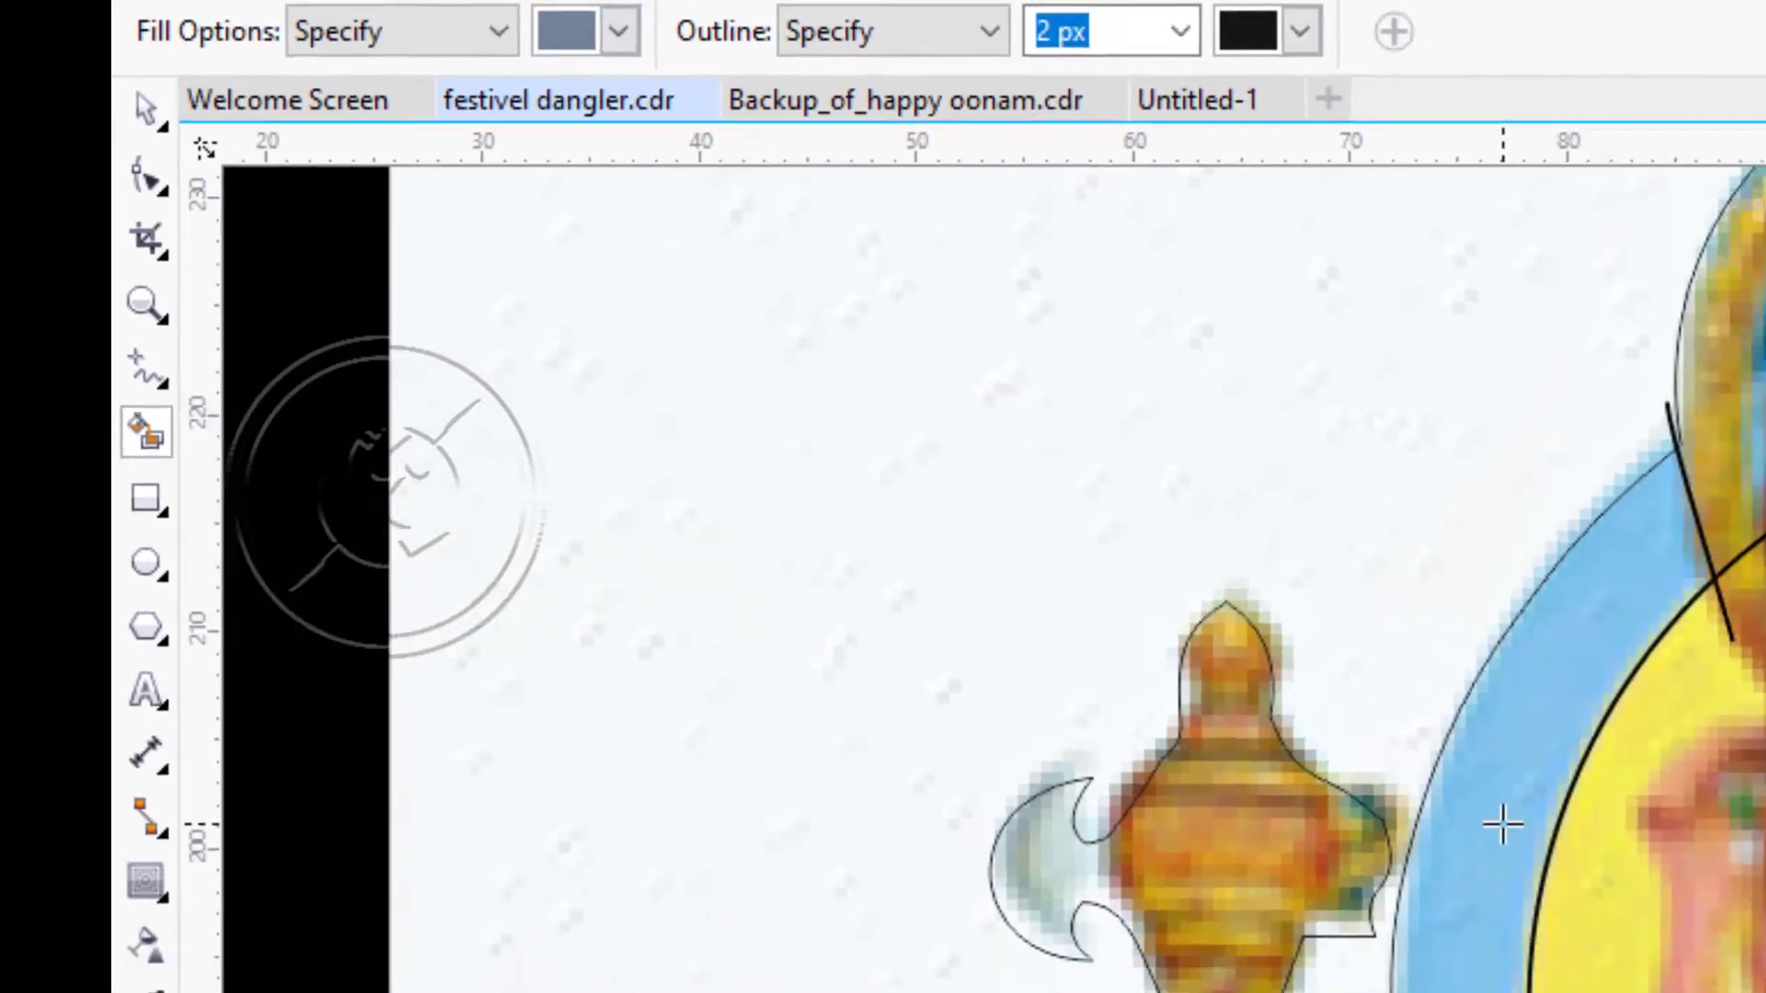
{"action": "left_click", "coordinate": [1588, 709]}
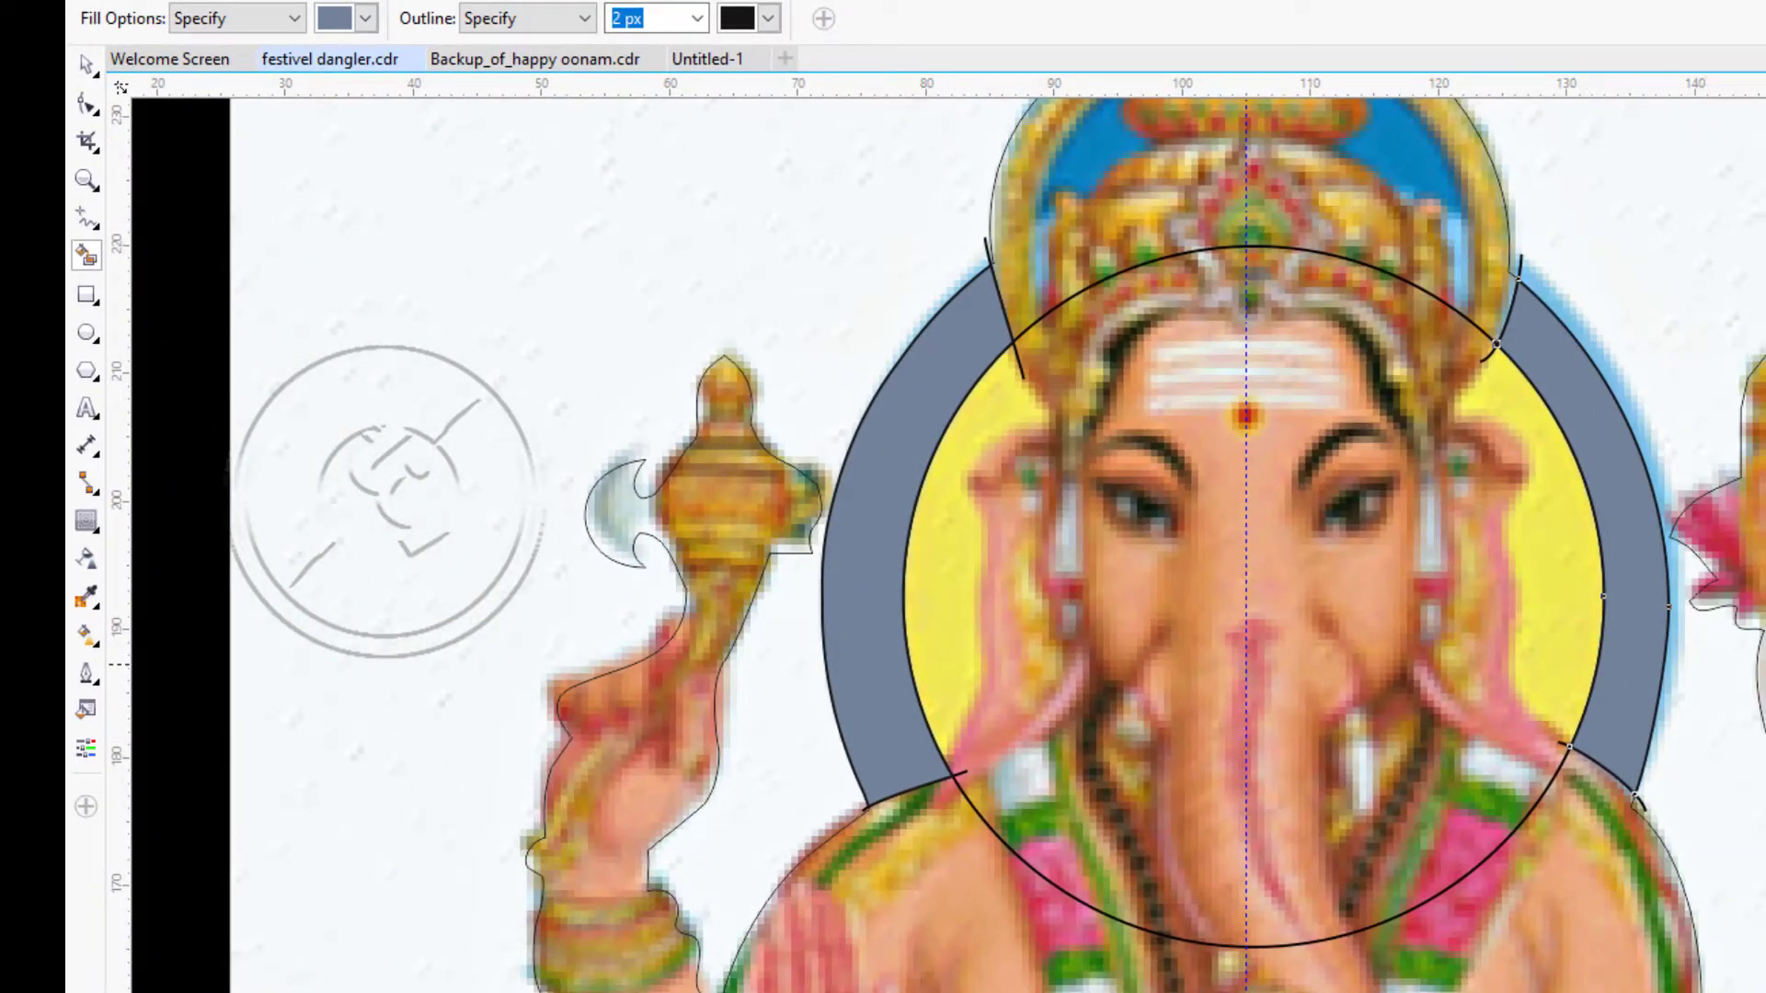
{"action": "key", "text": "ctrl+z"}
Enlarge the closing line on the right shoulder to about 8.3 by 6.6 mm so it crosses the outline.
{"action": "key", "text": "space"}
{"action": "left_click", "coordinate": [1669, 626]}
{"action": "scroll", "coordinate": [973, 479], "scroll_direction": "down", "scroll_amount": 1}
{"action": "scroll", "coordinate": [1193, 648], "scroll_direction": "up", "scroll_amount": 1}
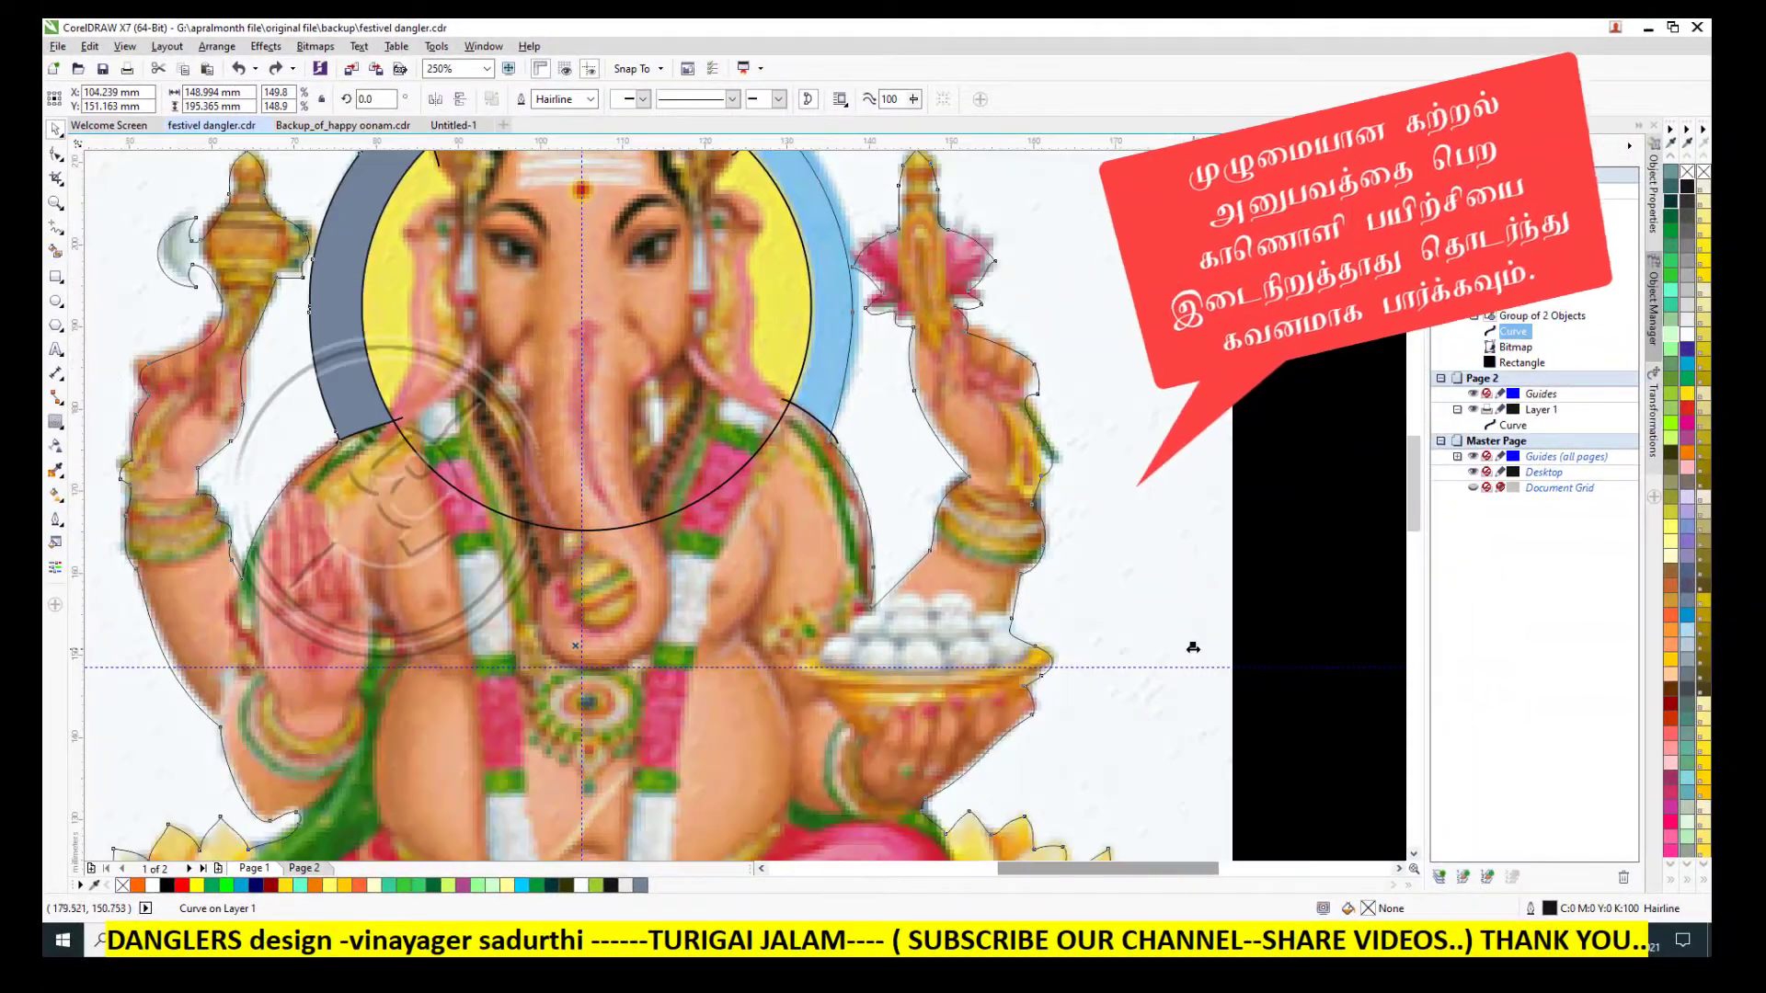
{"action": "left_click_drag", "start_coordinate": [1193, 648], "coordinate": [1204, 644]}
{"action": "left_click", "coordinate": [814, 423]}
{"action": "scroll", "coordinate": [814, 426], "scroll_direction": "up", "scroll_amount": 2}
{"action": "left_click_drag", "start_coordinate": [915, 487], "coordinate": [964, 532]}
{"action": "scroll", "coordinate": [859, 450], "scroll_direction": "down", "scroll_amount": 2}
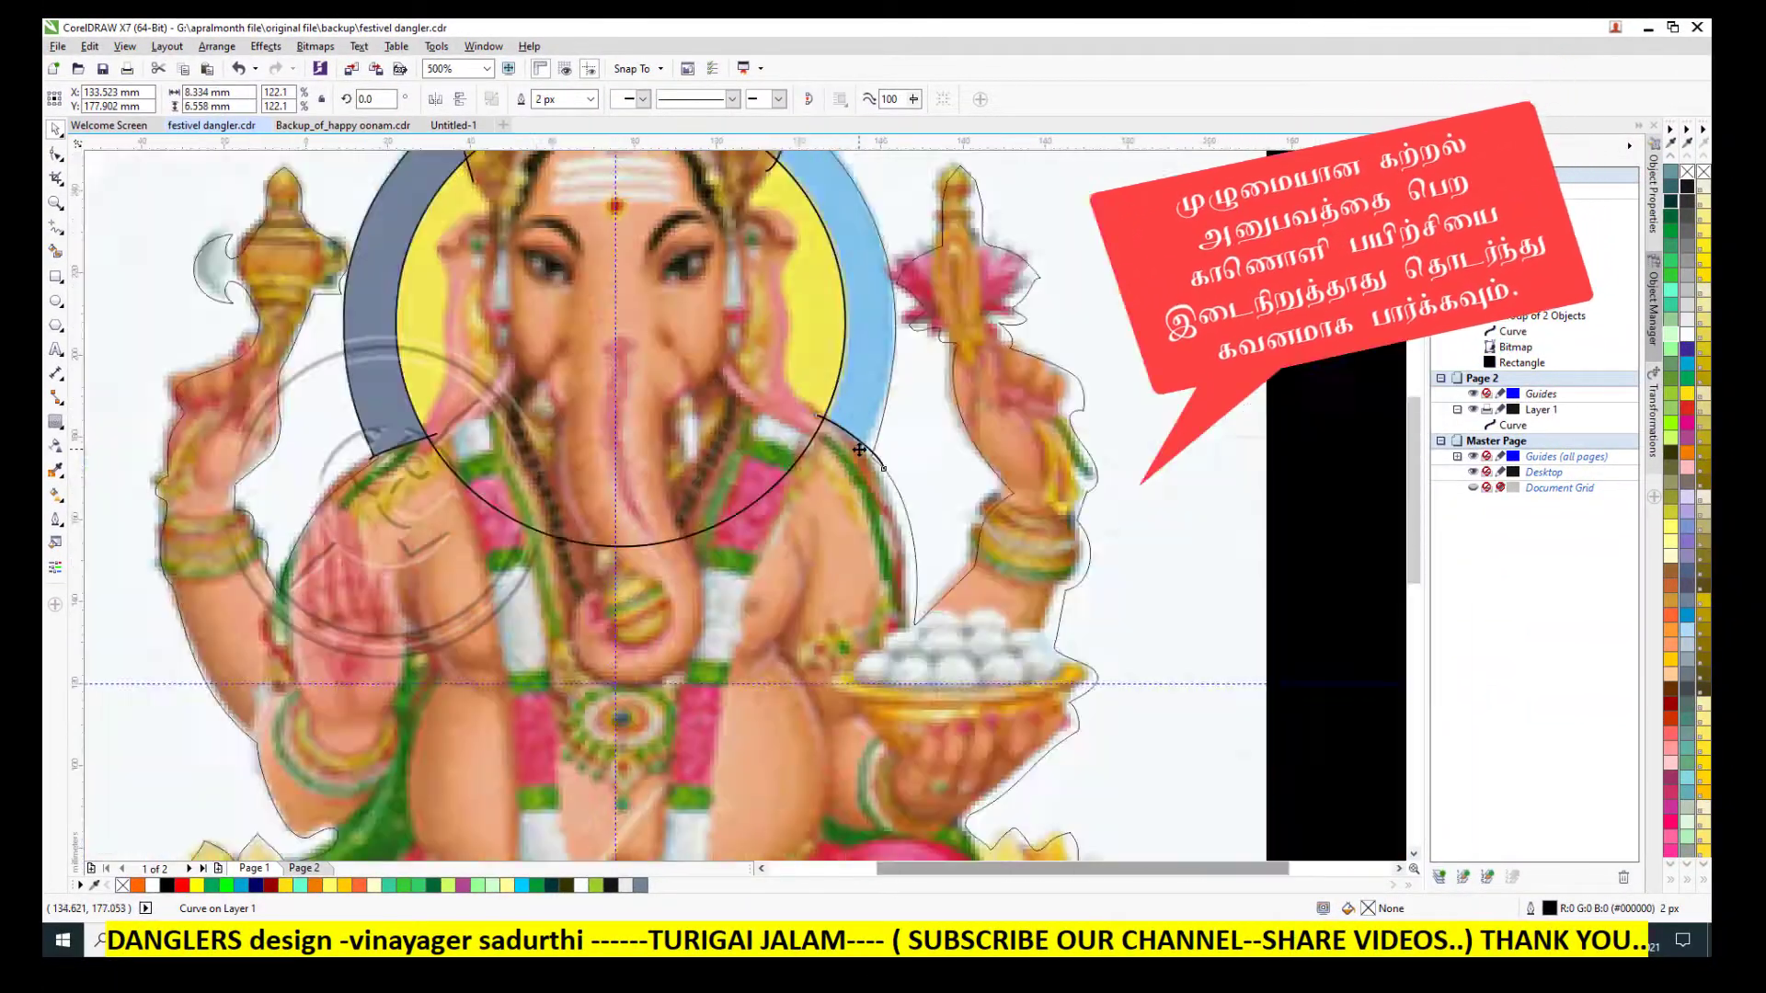
Replace the closing line at the crown's right side with a new freehand line crossing the circle and outline.
{"action": "scroll", "coordinate": [859, 450], "scroll_direction": "down", "scroll_amount": 3}
{"action": "scroll", "coordinate": [832, 268], "scroll_direction": "up", "scroll_amount": 4}
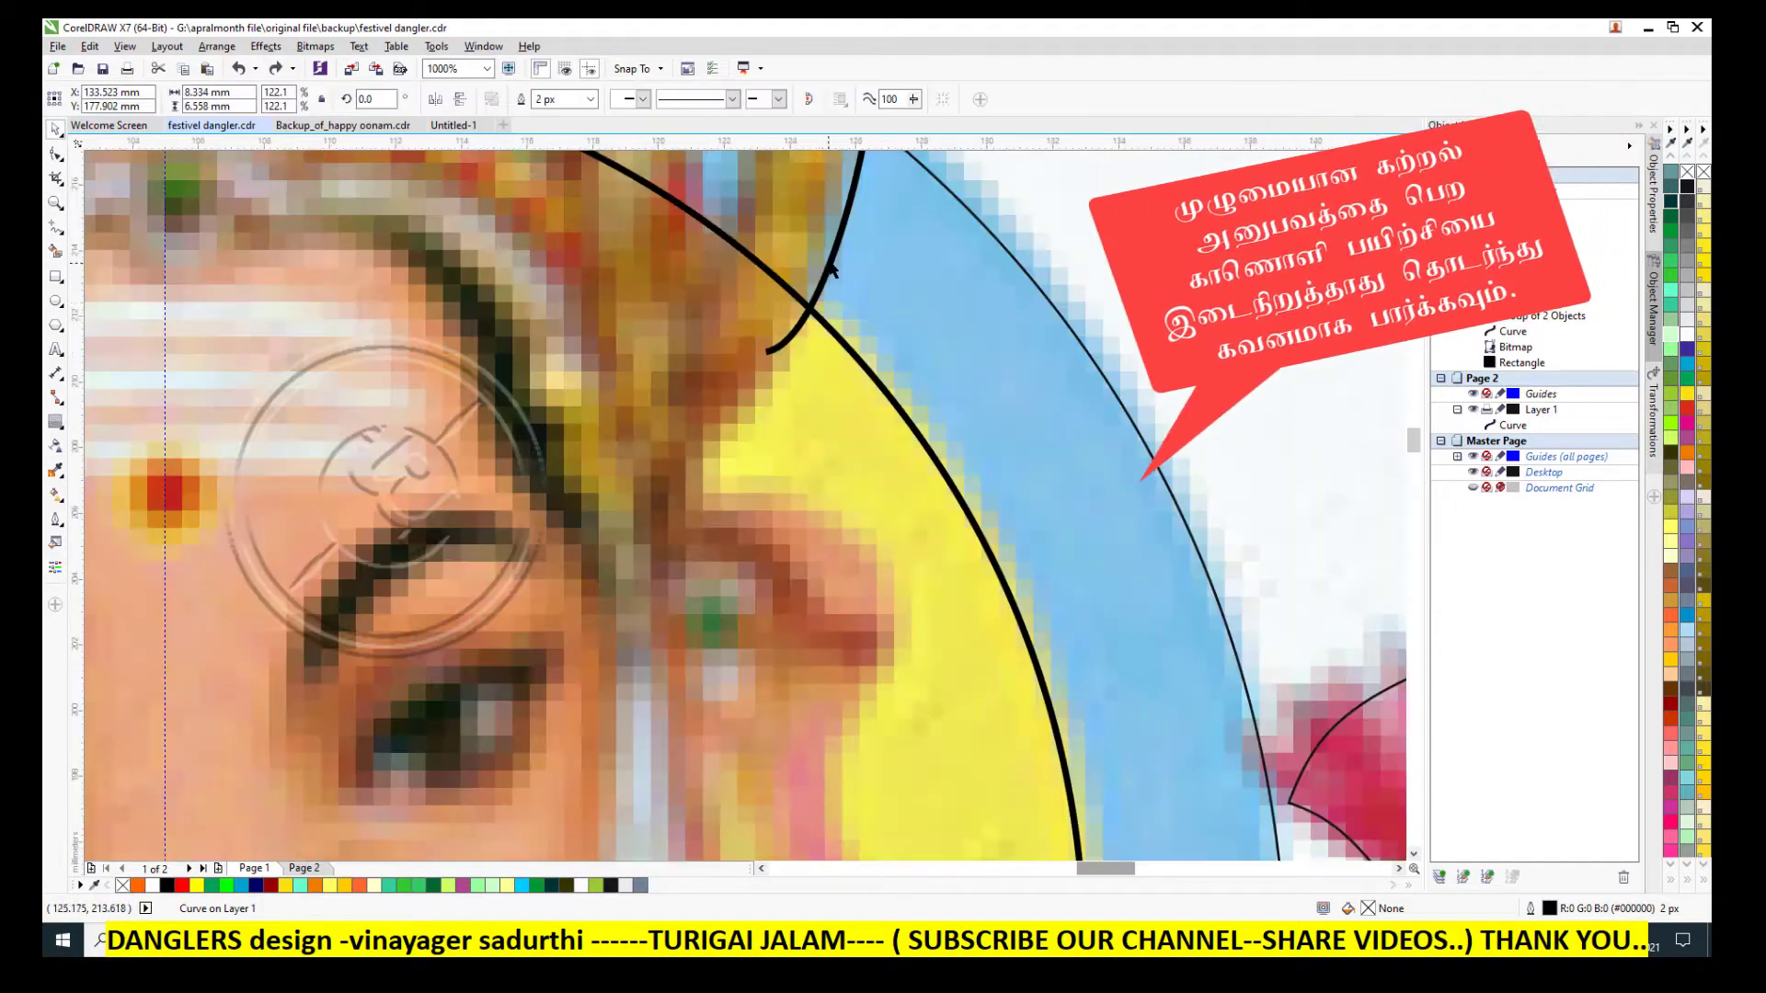
{"action": "left_click", "coordinate": [831, 266]}
{"action": "scroll", "coordinate": [831, 267], "scroll_direction": "down", "scroll_amount": 1}
{"action": "mouse_move", "coordinate": [857, 163]}
{"action": "left_mouse_down"}
{"action": "mouse_move", "coordinate": [918, 171]}
{"action": "mouse_move", "coordinate": [762, 308]}
{"action": "left_mouse_up"}
{"action": "key", "text": "Delete"}
{"action": "key", "text": "F5"}
{"action": "left_click_drag", "start_coordinate": [859, 164], "coordinate": [816, 308]}
Smart Fill the right half of the halo band and recolour both halves bright cyan.
{"action": "left_click", "coordinate": [55, 252]}
{"action": "left_click", "coordinate": [910, 364]}
{"action": "scroll", "coordinate": [878, 375], "scroll_direction": "down", "scroll_amount": 1}
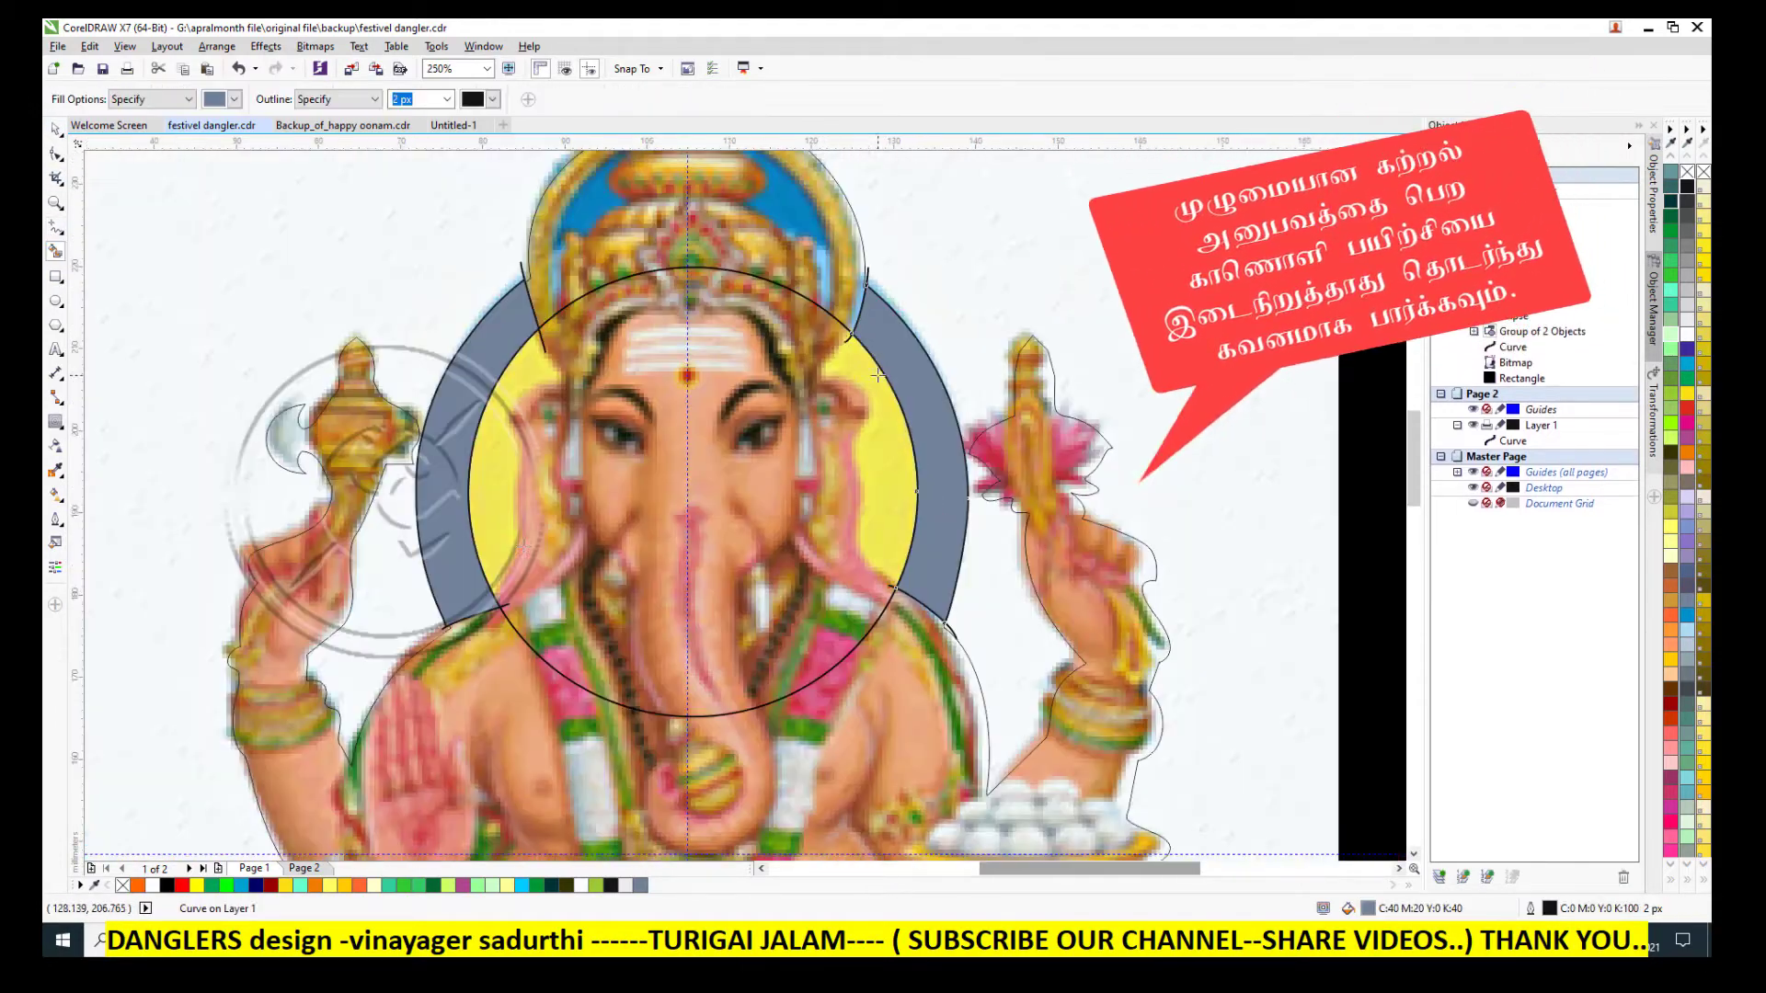
{"action": "key", "text": "space"}
{"action": "left_click", "coordinate": [1672, 221]}
{"action": "left_click", "coordinate": [448, 455]}
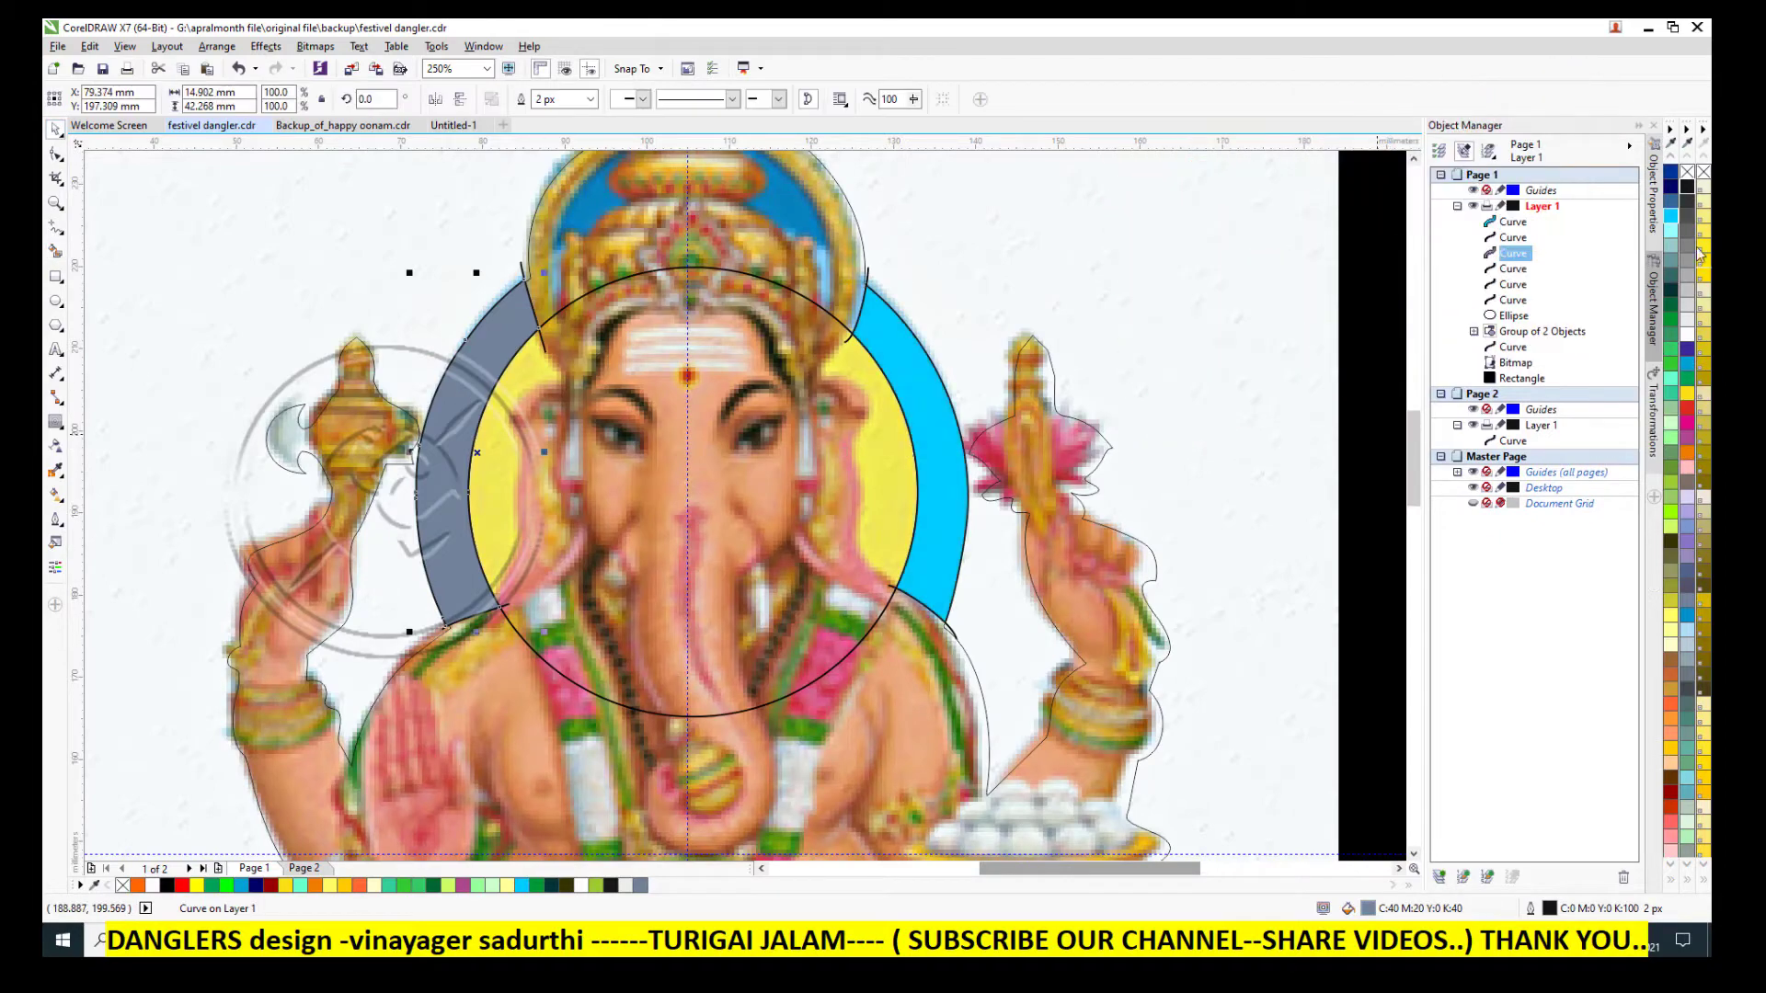
Trace the left ear's outer edge with a freehand curve about 9.6 by 33.6 mm, from the shoulder line to the crown line.
{"action": "scroll", "coordinate": [487, 552], "scroll_direction": "up", "scroll_amount": 2}
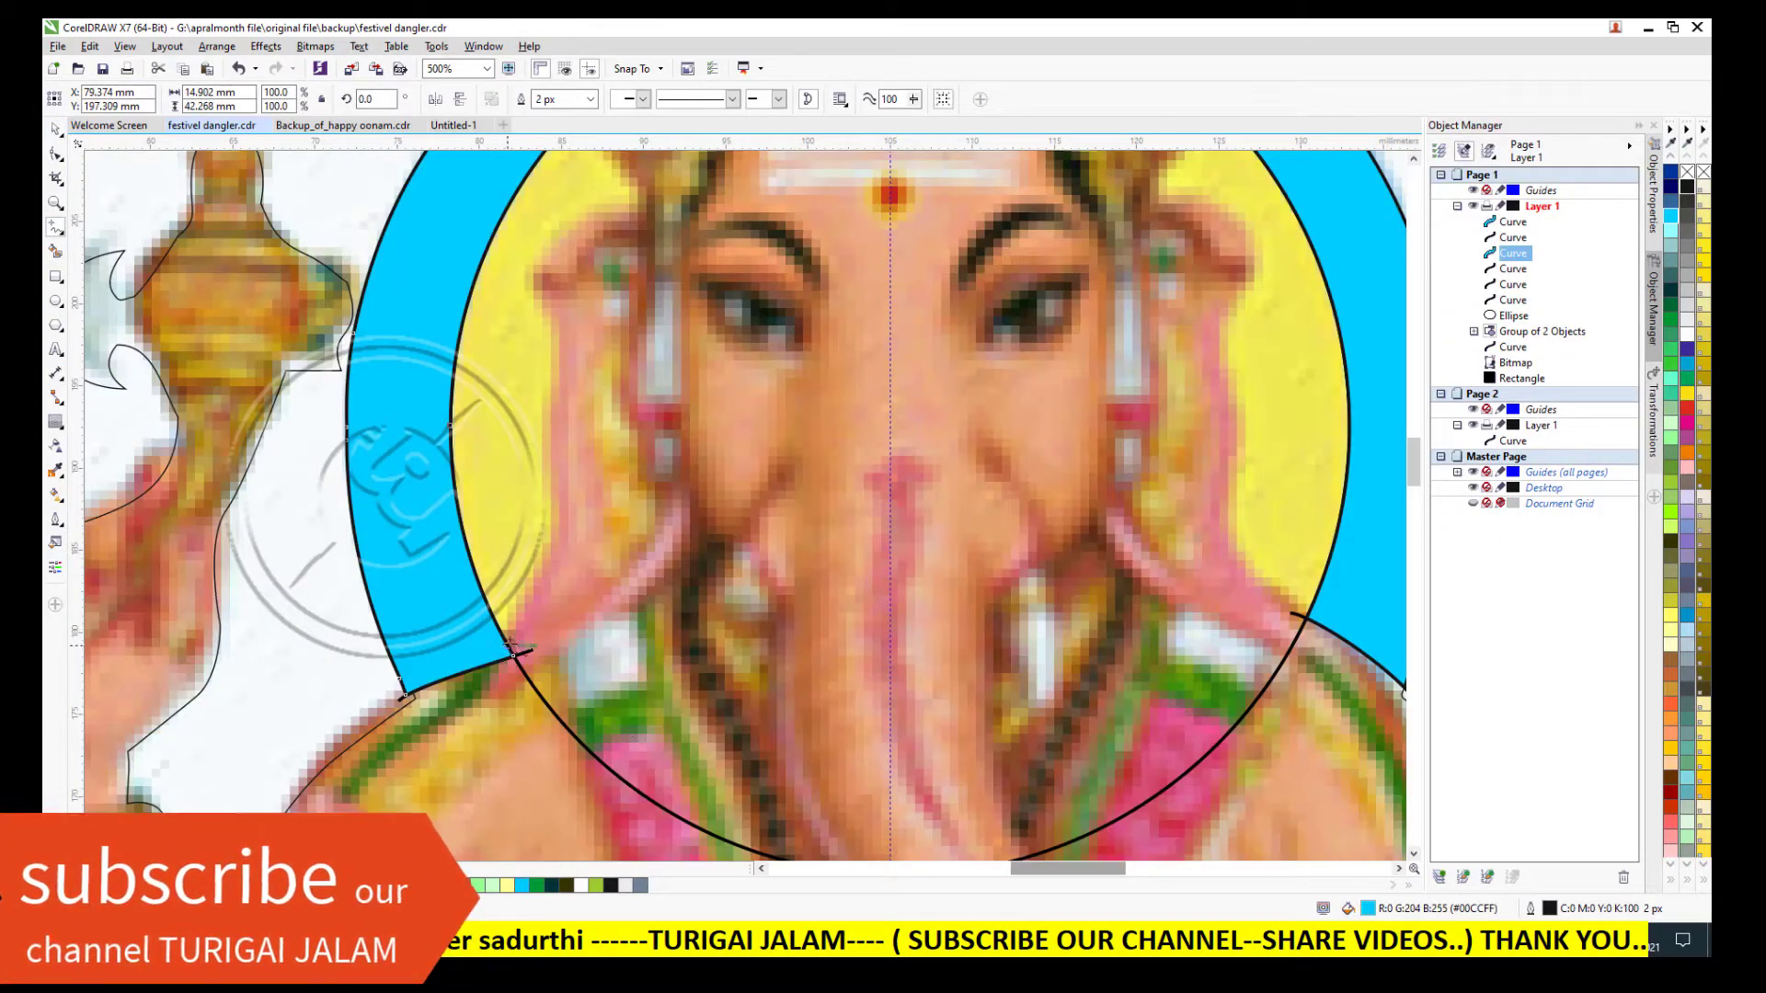
{"action": "mouse_move", "coordinate": [540, 301]}
{"action": "left_mouse_down"}
{"action": "mouse_move", "coordinate": [607, 220]}
{"action": "mouse_move", "coordinate": [589, 136]}
{"action": "left_mouse_up"}
{"action": "scroll", "coordinate": [588, 137], "scroll_direction": "up", "scroll_amount": 5}
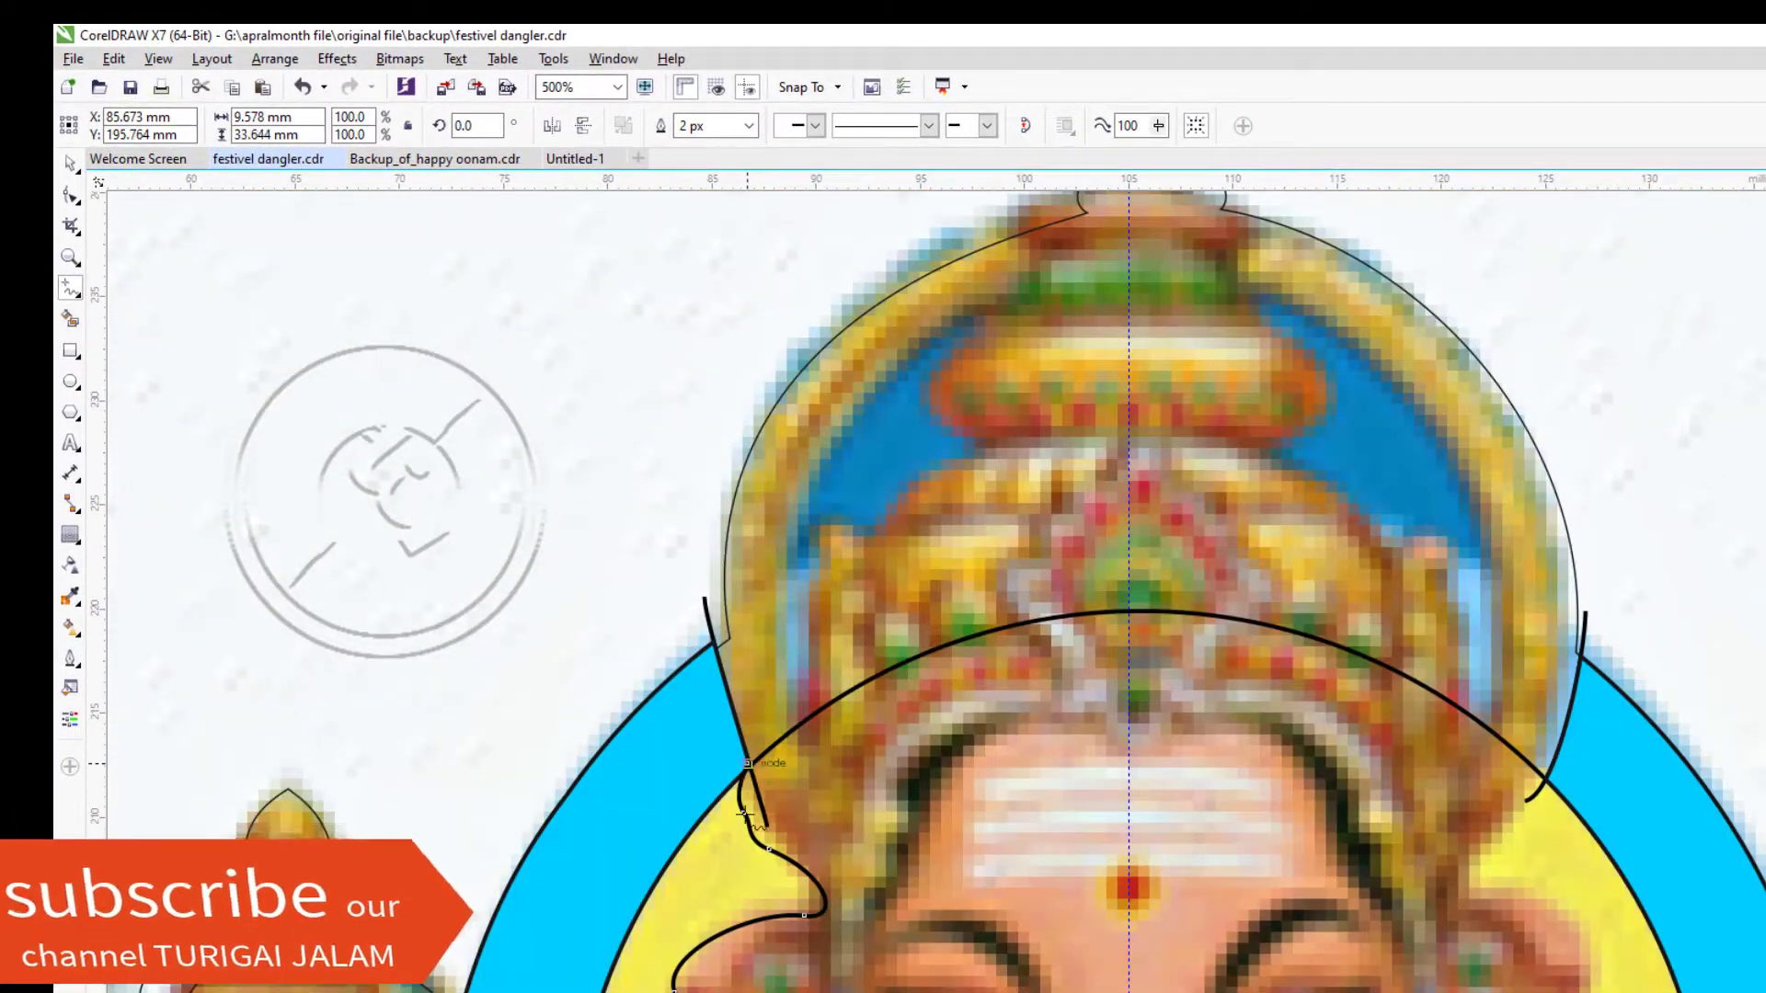
Extend the traced ear curve's upper end node past the crown line and the circle.
{"action": "scroll", "coordinate": [747, 767], "scroll_direction": "down", "scroll_amount": 1}
{"action": "scroll", "coordinate": [1118, 763], "scroll_direction": "down", "scroll_amount": 3}
{"action": "scroll", "coordinate": [1091, 716], "scroll_direction": "up", "scroll_amount": 1}
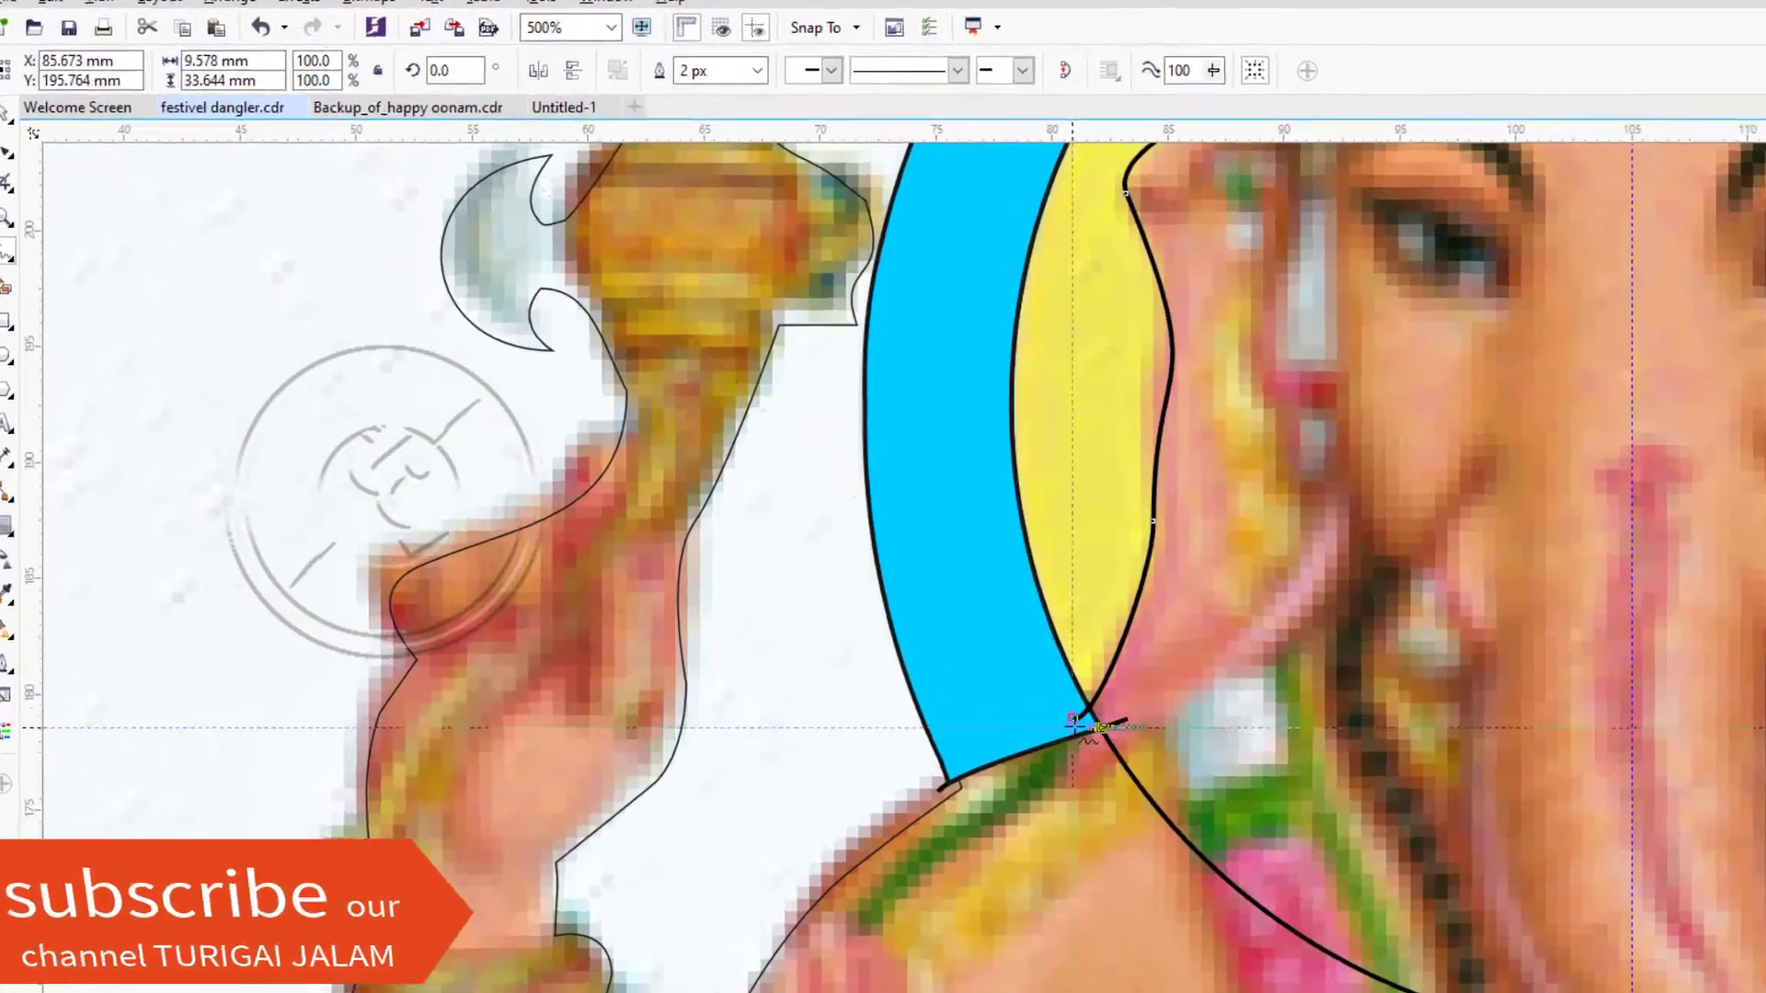
{"action": "scroll", "coordinate": [1058, 714], "scroll_direction": "up", "scroll_amount": 3}
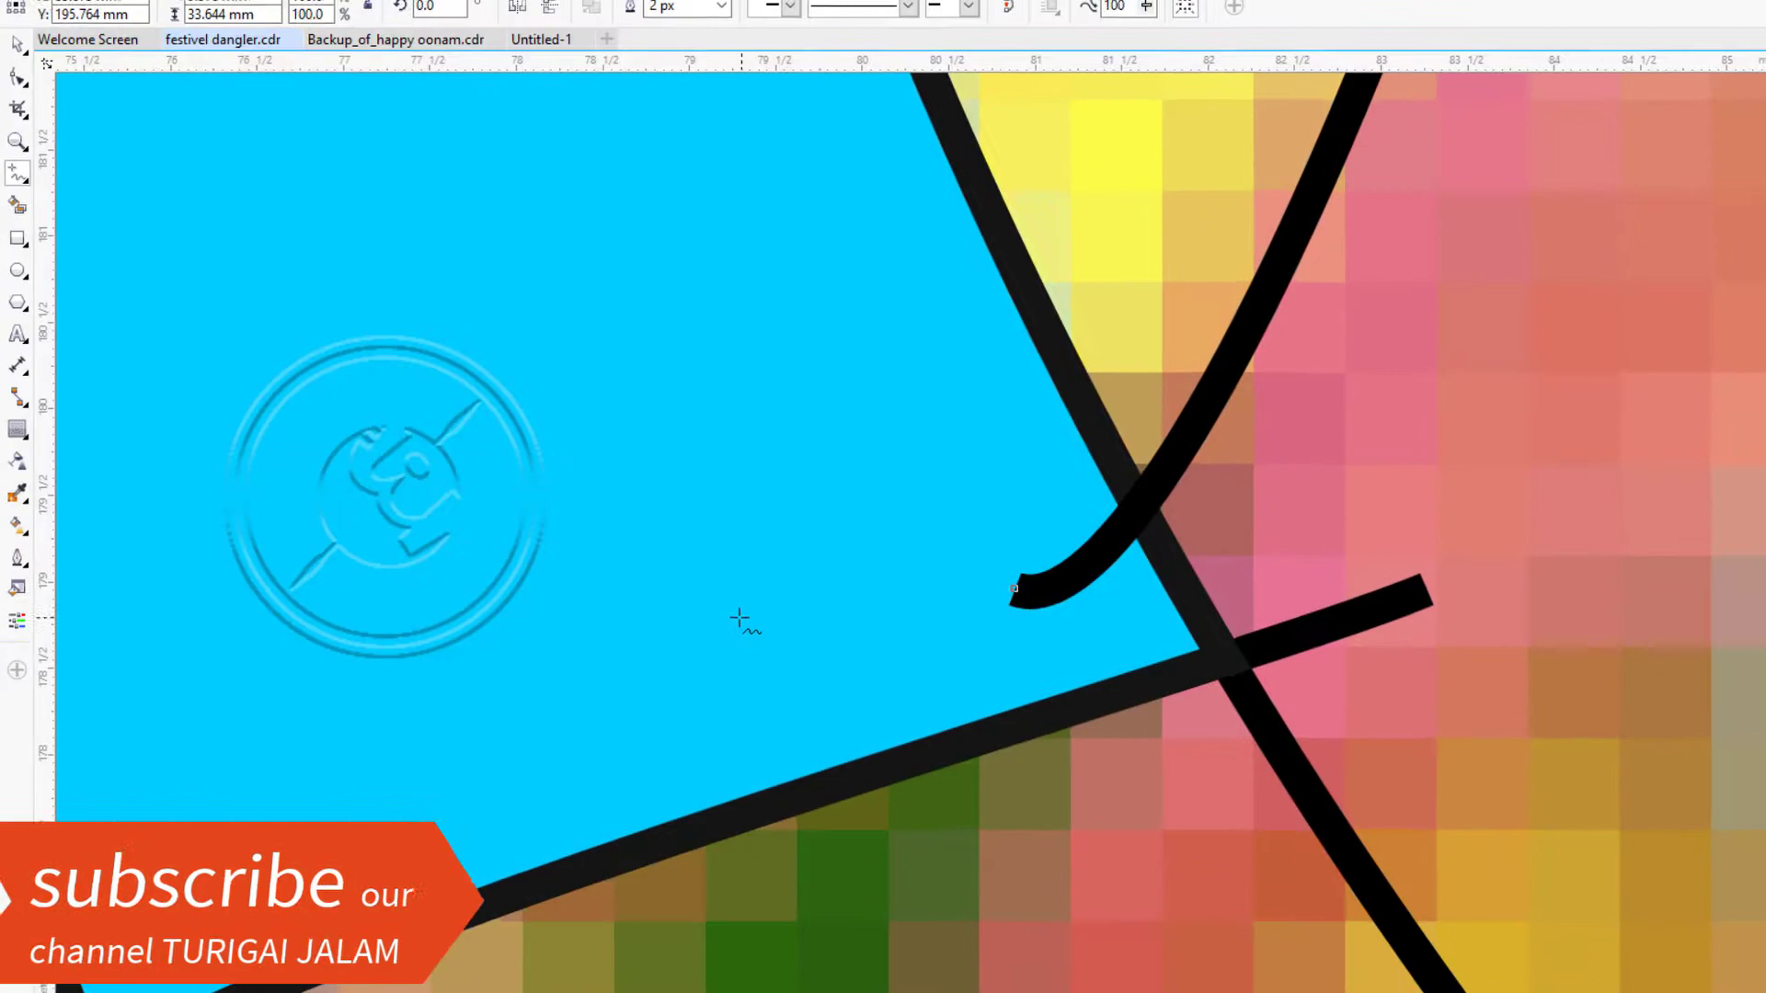
{"action": "scroll", "coordinate": [742, 619], "scroll_direction": "down", "scroll_amount": 3}
{"action": "scroll", "coordinate": [810, 324], "scroll_direction": "up", "scroll_amount": 3}
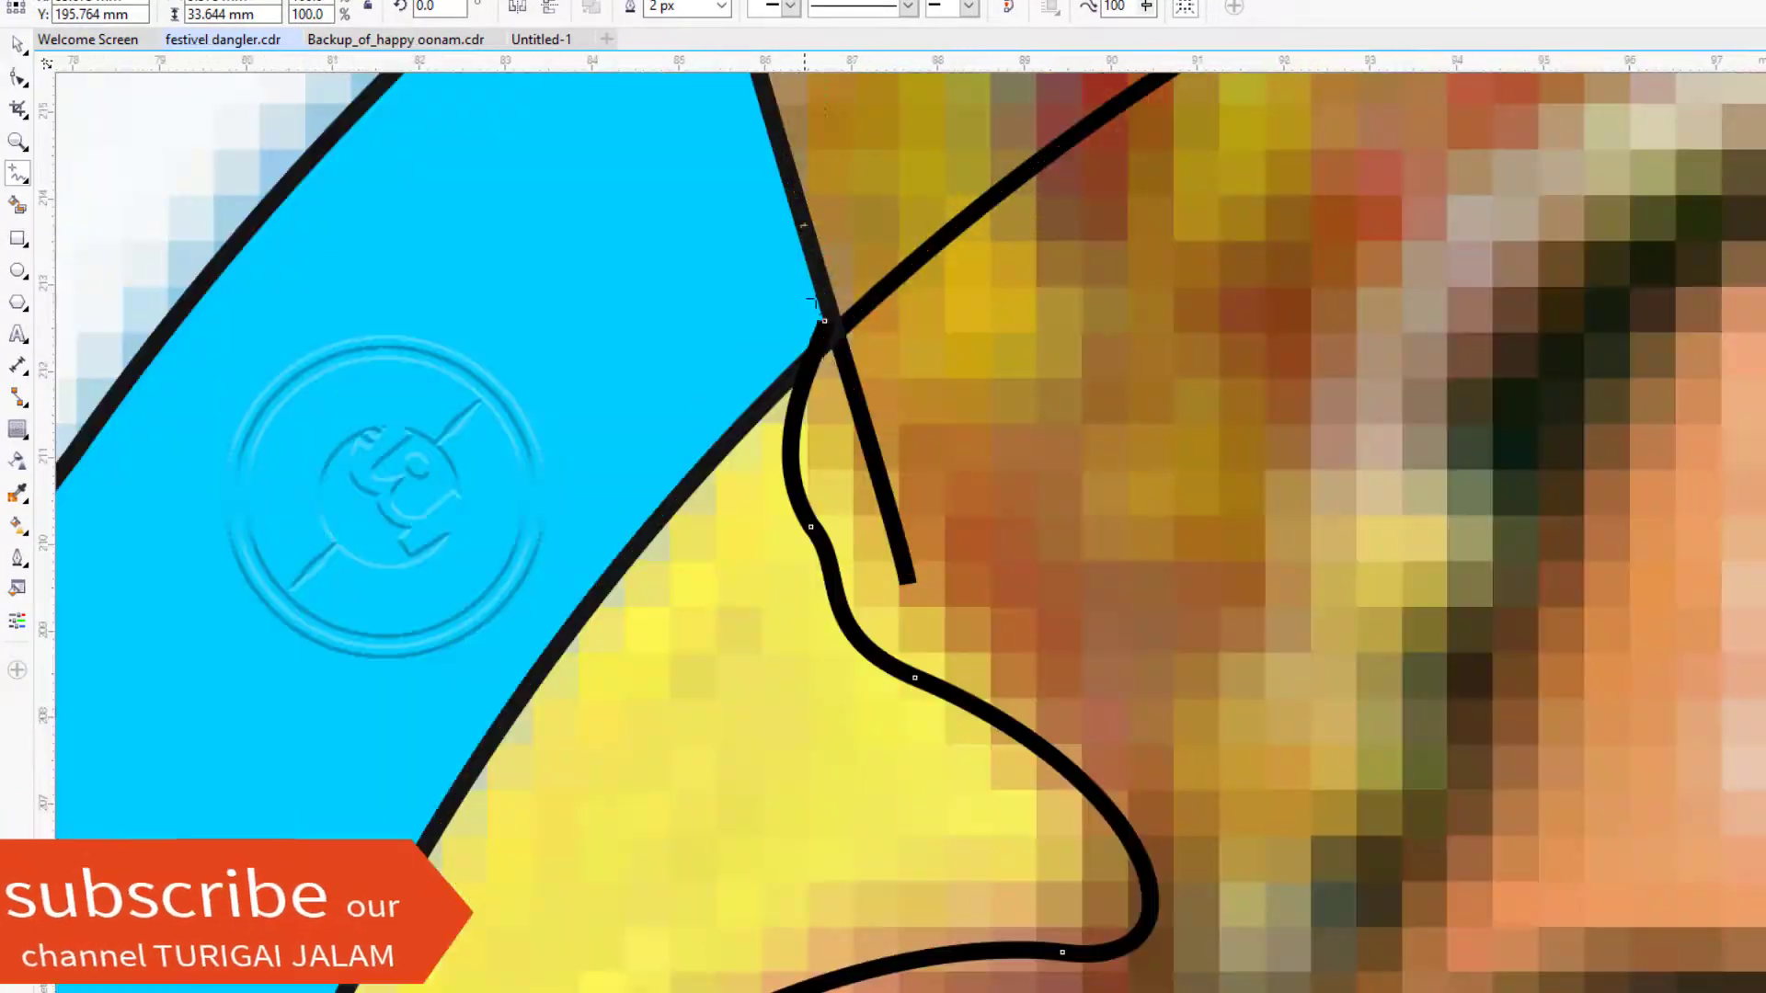
{"action": "left_click", "coordinate": [18, 81]}
{"action": "left_click_drag", "start_coordinate": [857, 308], "coordinate": [906, 198]}
{"action": "scroll", "coordinate": [851, 381], "scroll_direction": "down", "scroll_amount": 3}
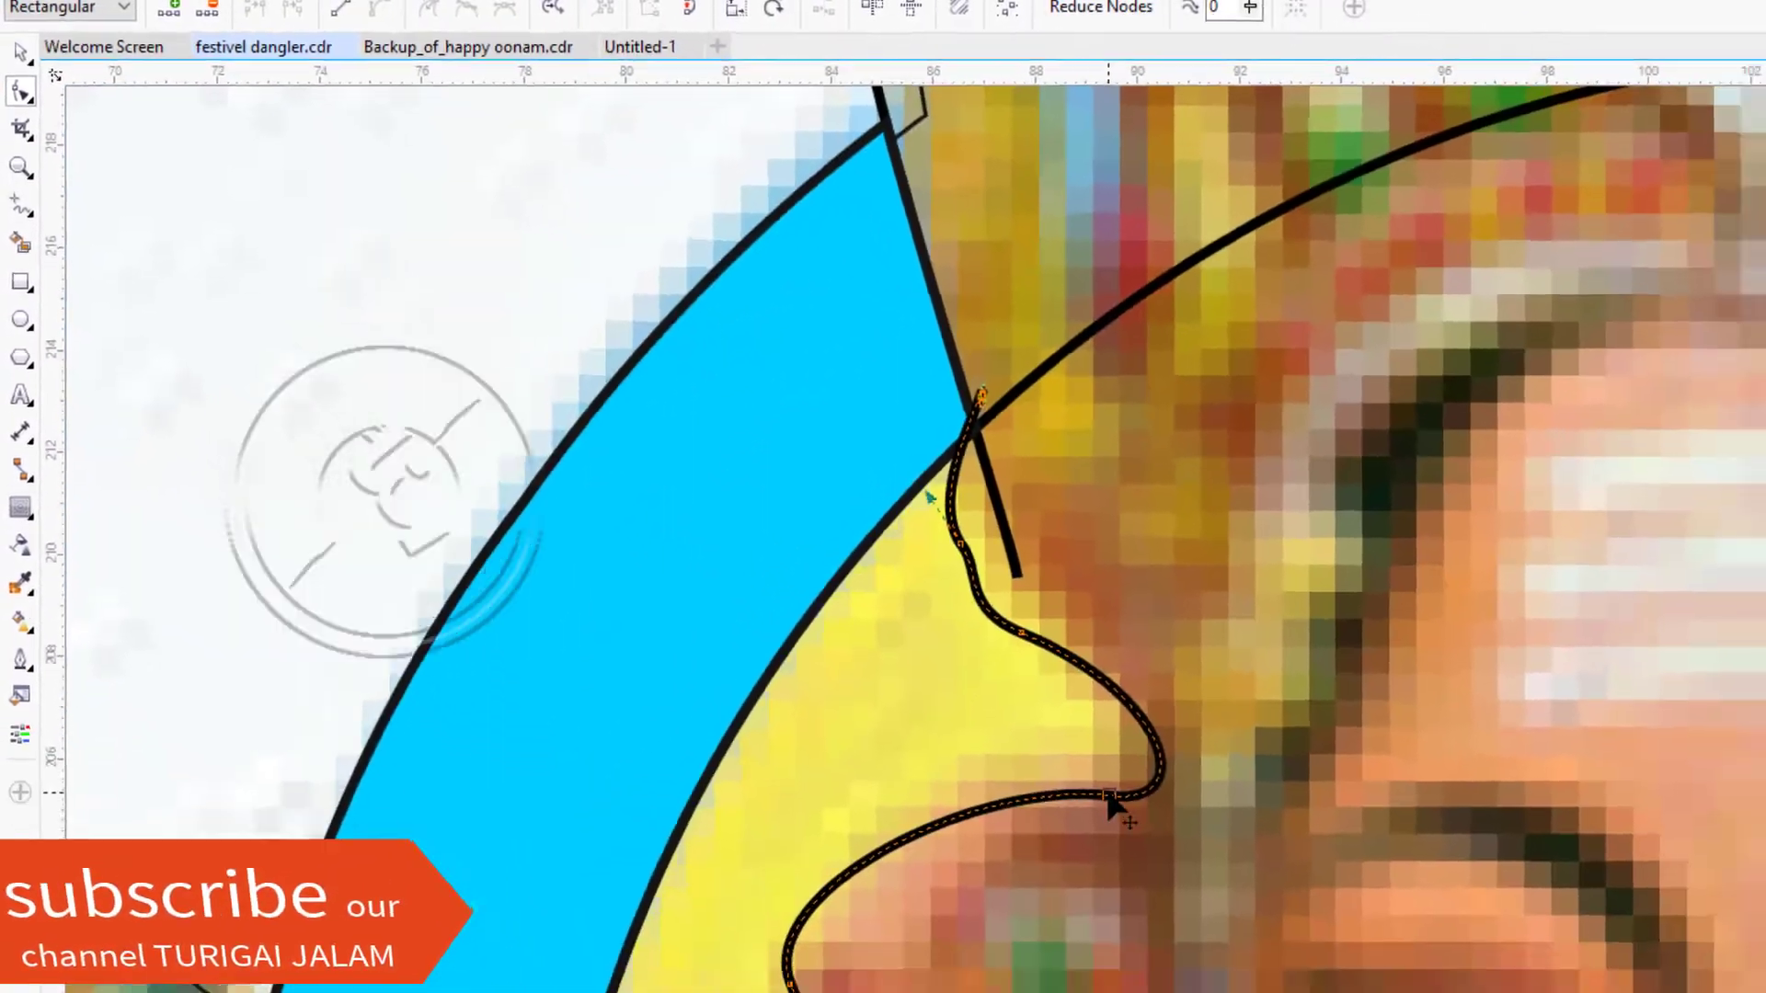
Smart Fill the area between the left ear curve and the inner circle with light yellow (#FFFF66).
{"action": "scroll", "coordinate": [976, 705], "scroll_direction": "down", "scroll_amount": 2}
{"action": "scroll", "coordinate": [918, 851], "scroll_direction": "up", "scroll_amount": 2}
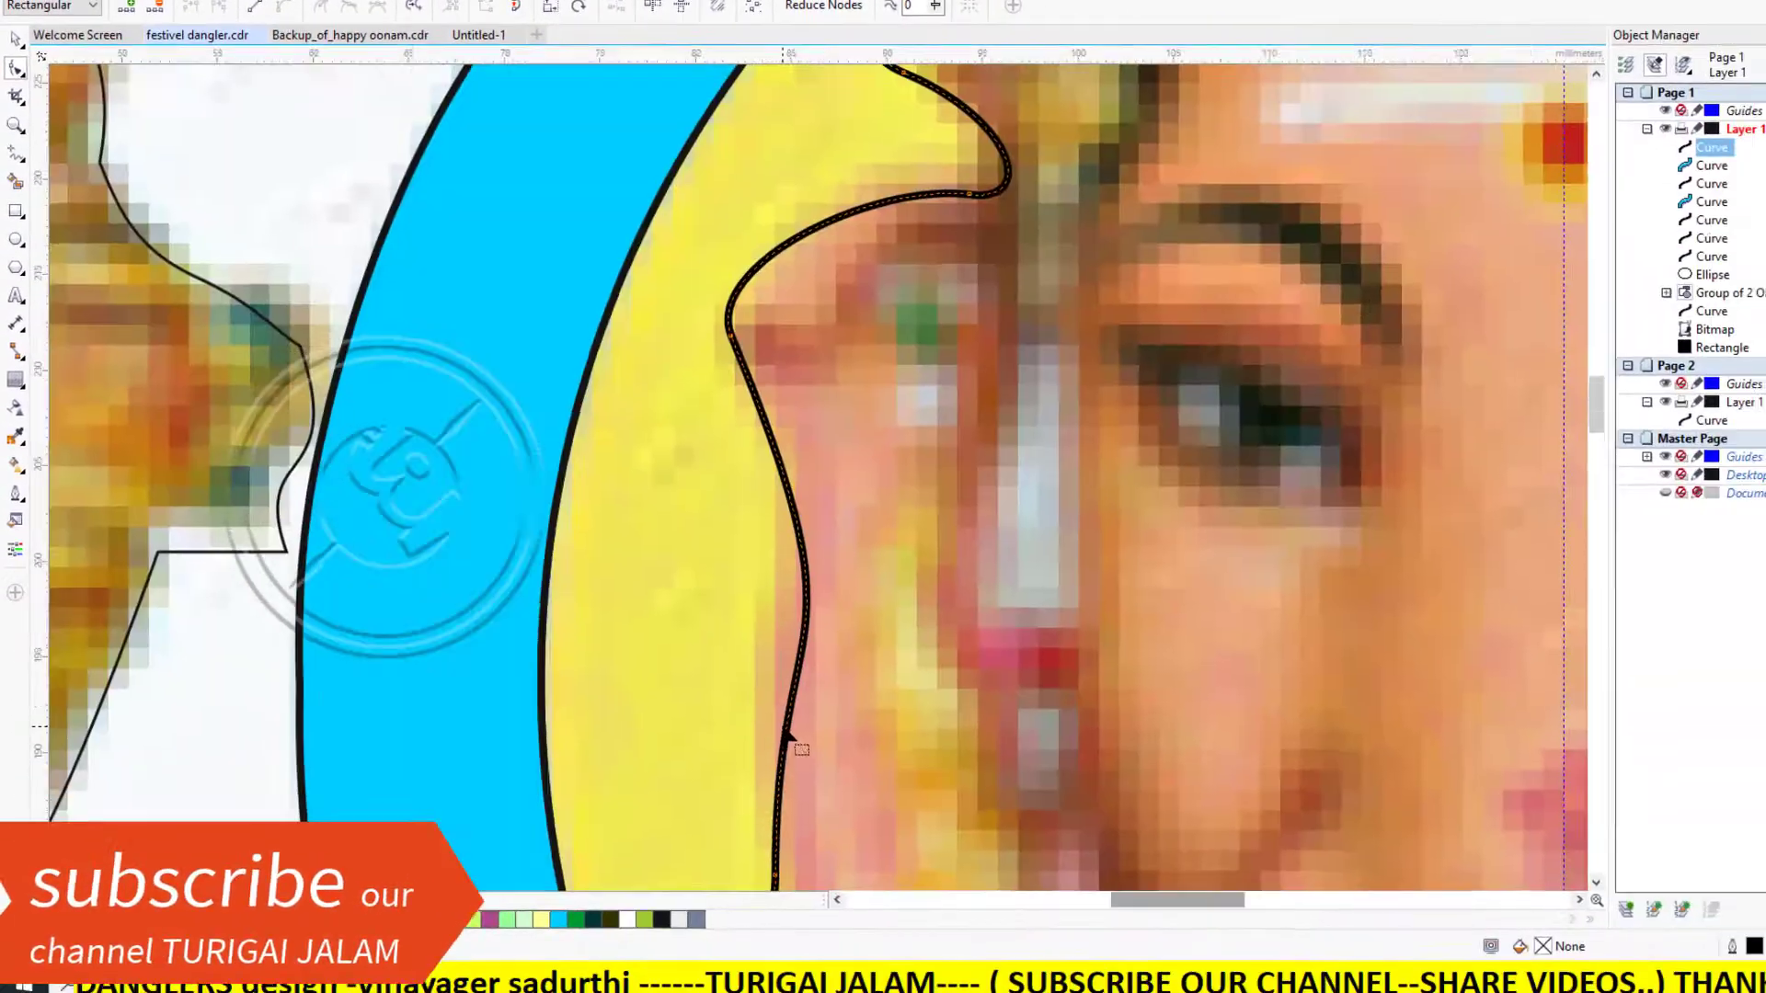
{"action": "scroll", "coordinate": [789, 736], "scroll_direction": "down", "scroll_amount": 4}
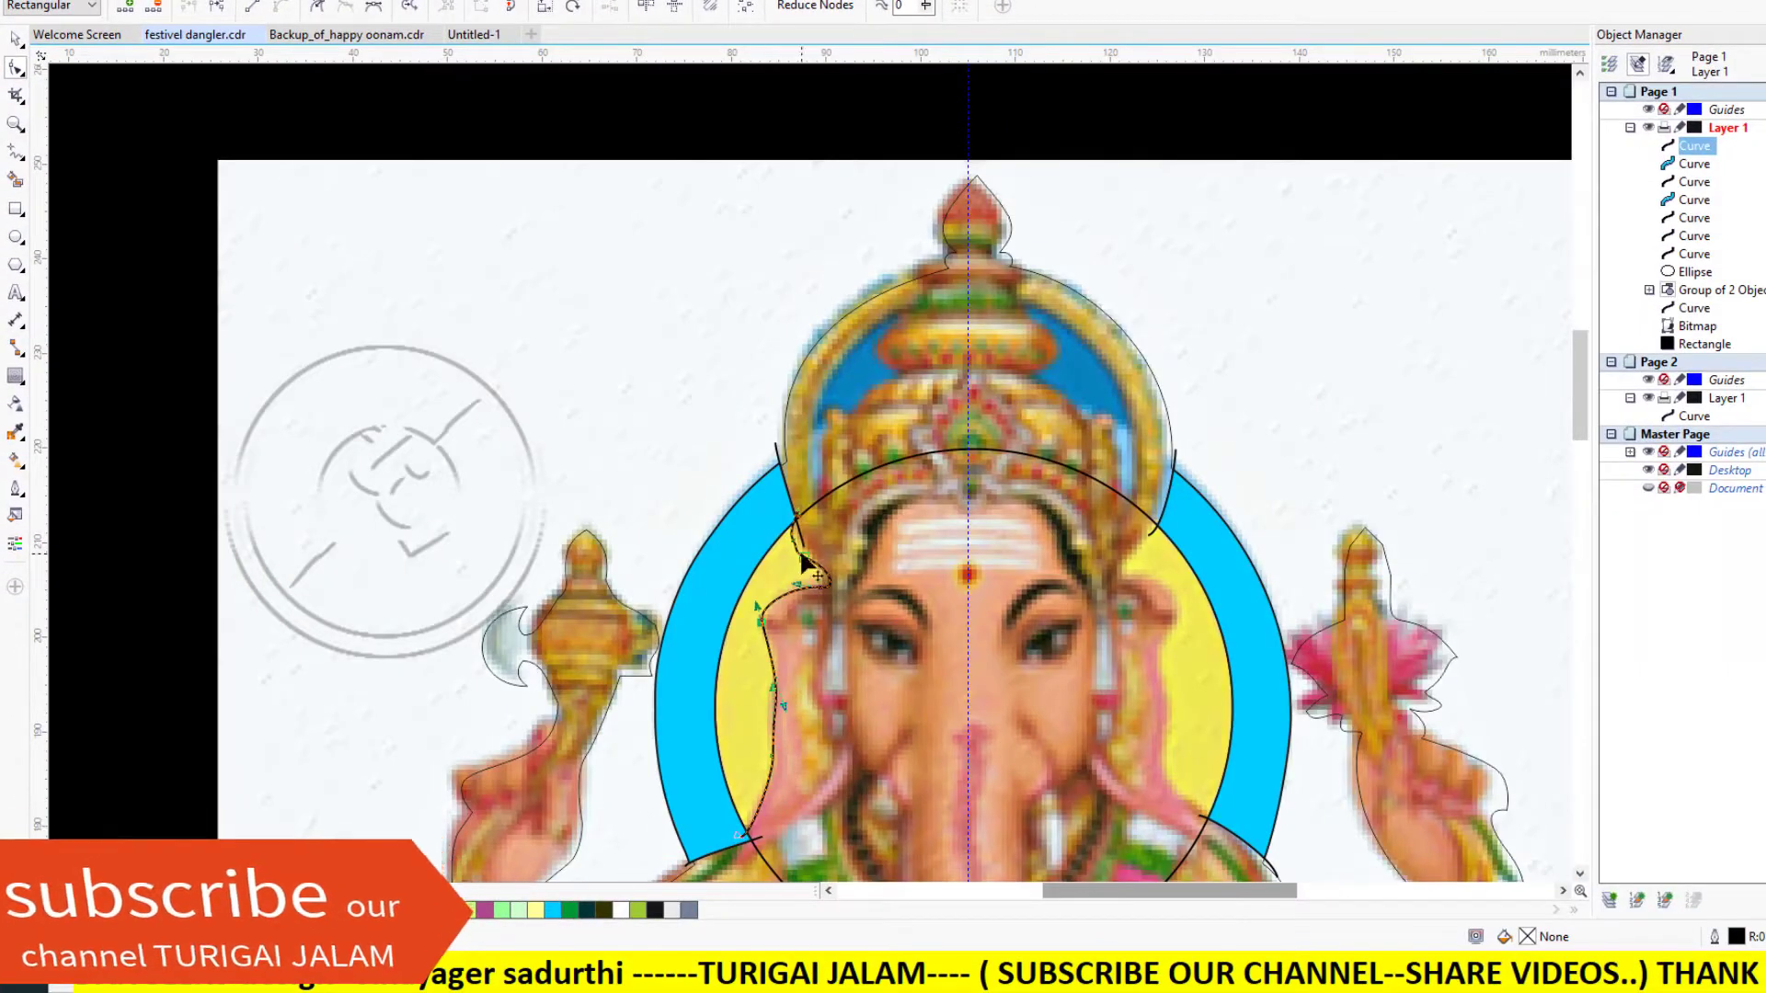
{"action": "scroll", "coordinate": [800, 554], "scroll_direction": "down", "scroll_amount": 3}
{"action": "left_click", "coordinate": [742, 434]}
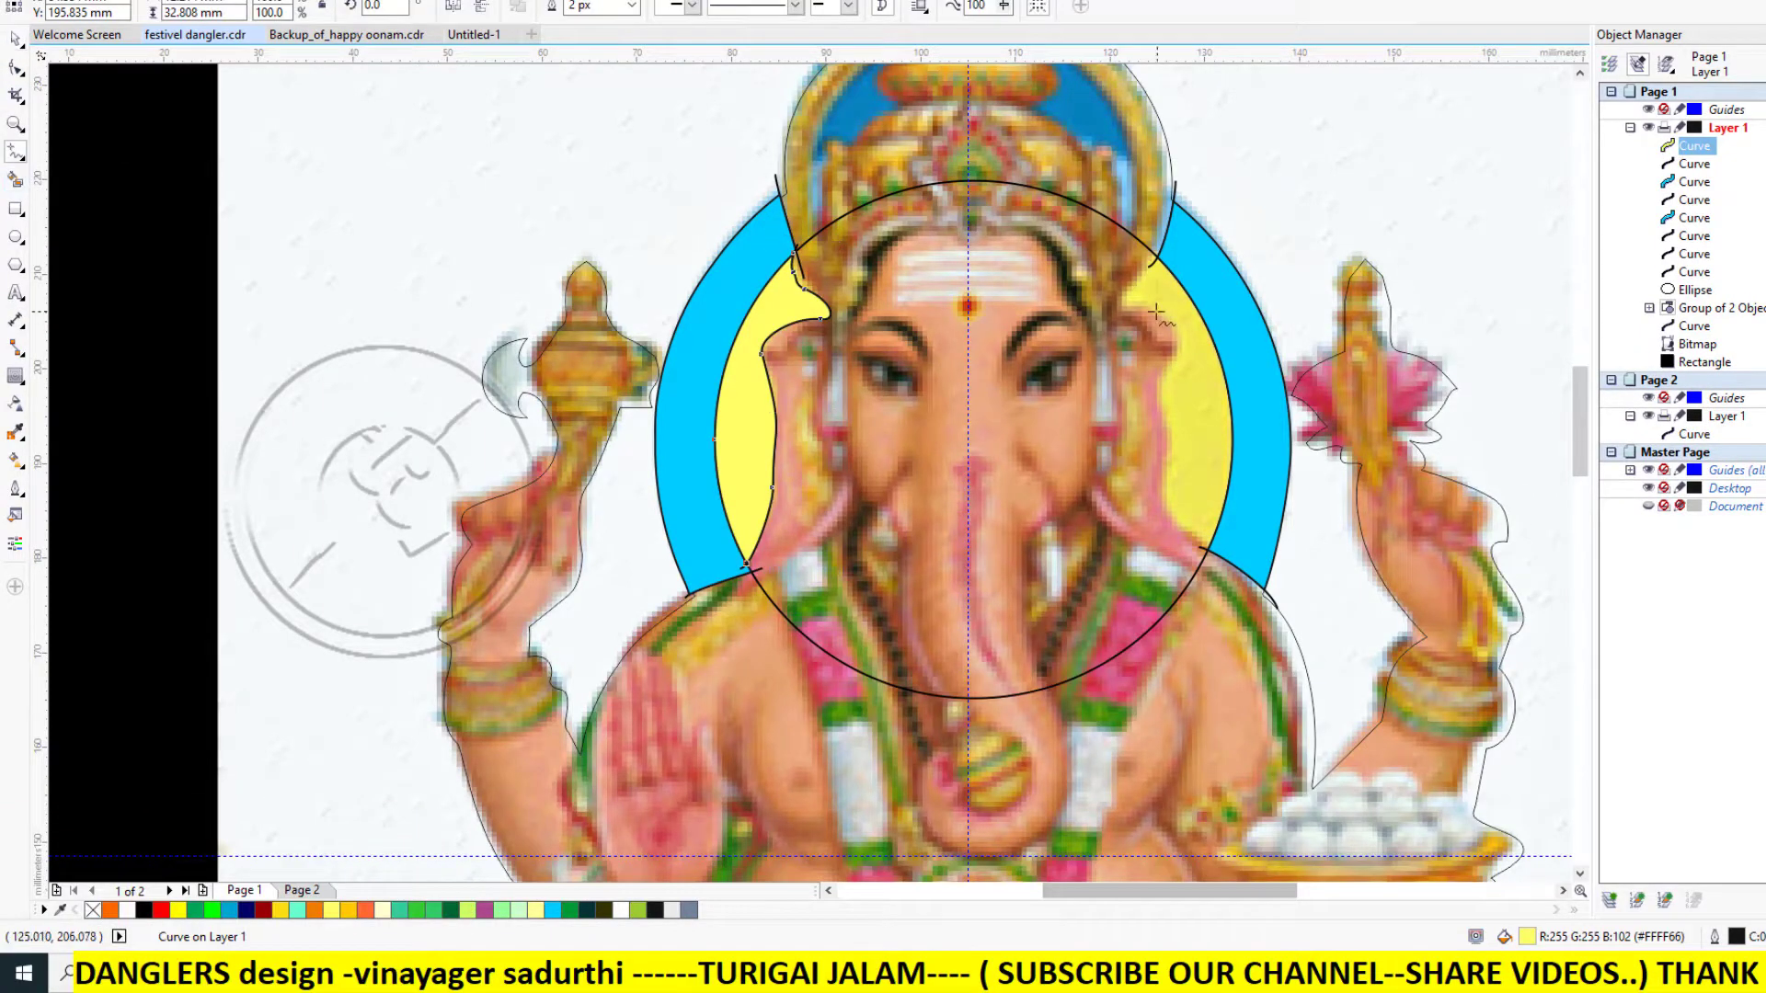
Trace the right ear's outer edge with a freehand curve from the crown line past the circle at the shoulder.
{"action": "scroll", "coordinate": [1156, 312], "scroll_direction": "up", "scroll_amount": 1}
{"action": "mouse_move", "coordinate": [1162, 180]}
{"action": "left_mouse_down"}
{"action": "mouse_move", "coordinate": [1089, 294]}
{"action": "mouse_move", "coordinate": [1185, 328]}
{"action": "mouse_move", "coordinate": [1198, 423]}
{"action": "left_mouse_up"}
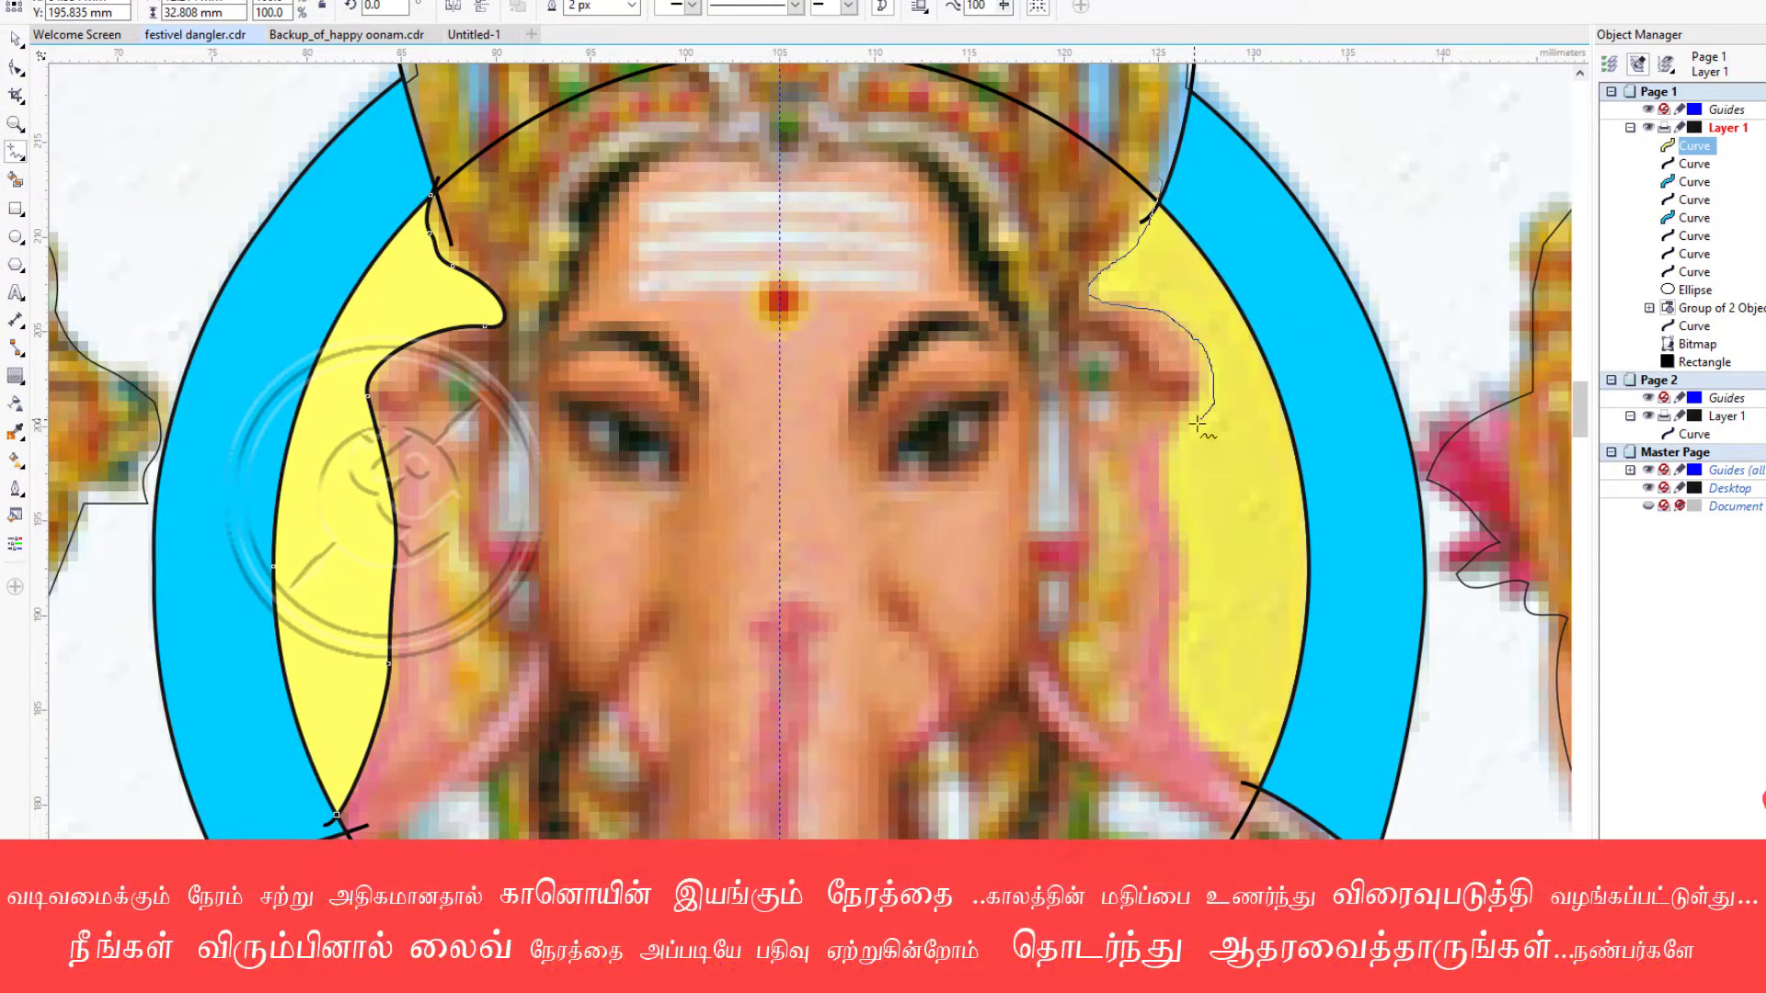
{"action": "left_click_drag", "start_coordinate": [1283, 771], "coordinate": [1290, 787]}
Adjust the right ear curve's nodes and Smart Fill the area between it and the circle with the same light yellow.
{"action": "left_click", "coordinate": [1213, 746]}
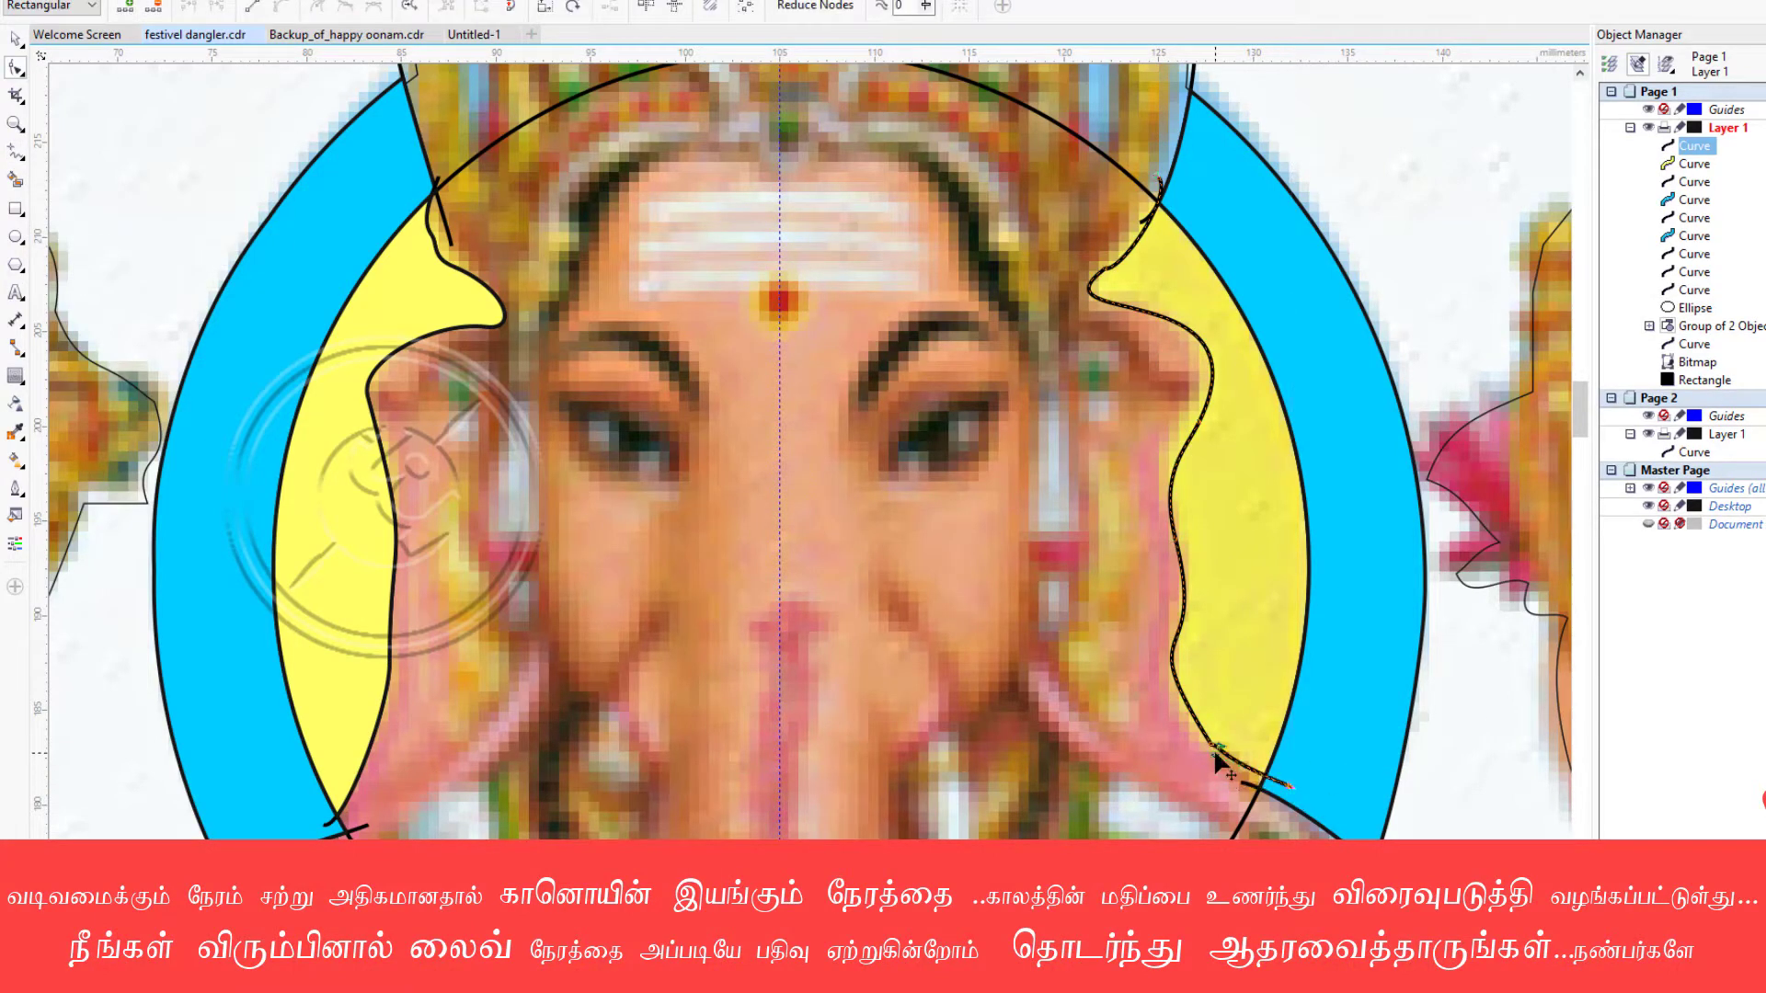
{"action": "scroll", "coordinate": [1221, 720], "scroll_direction": "up", "scroll_amount": 2}
{"action": "scroll", "coordinate": [1146, 580], "scroll_direction": "down", "scroll_amount": 1}
{"action": "scroll", "coordinate": [1147, 580], "scroll_direction": "down", "scroll_amount": 1}
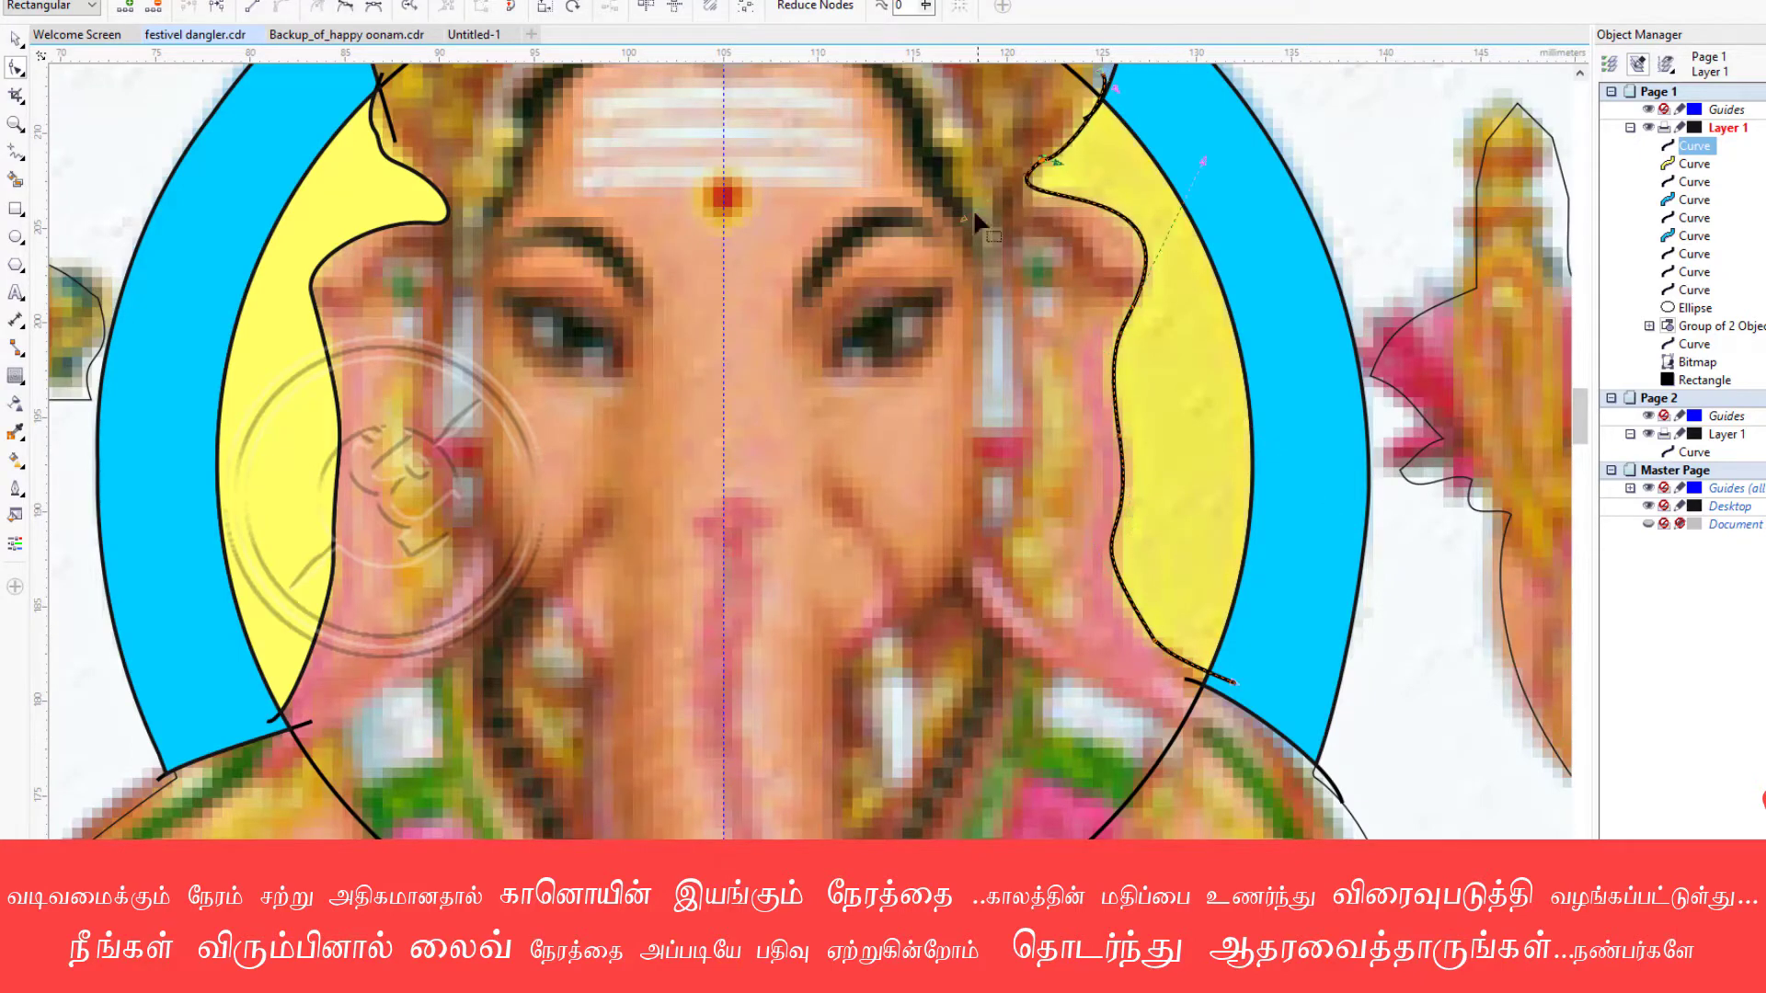
{"action": "scroll", "coordinate": [712, 561], "scroll_direction": "down", "scroll_amount": 1}
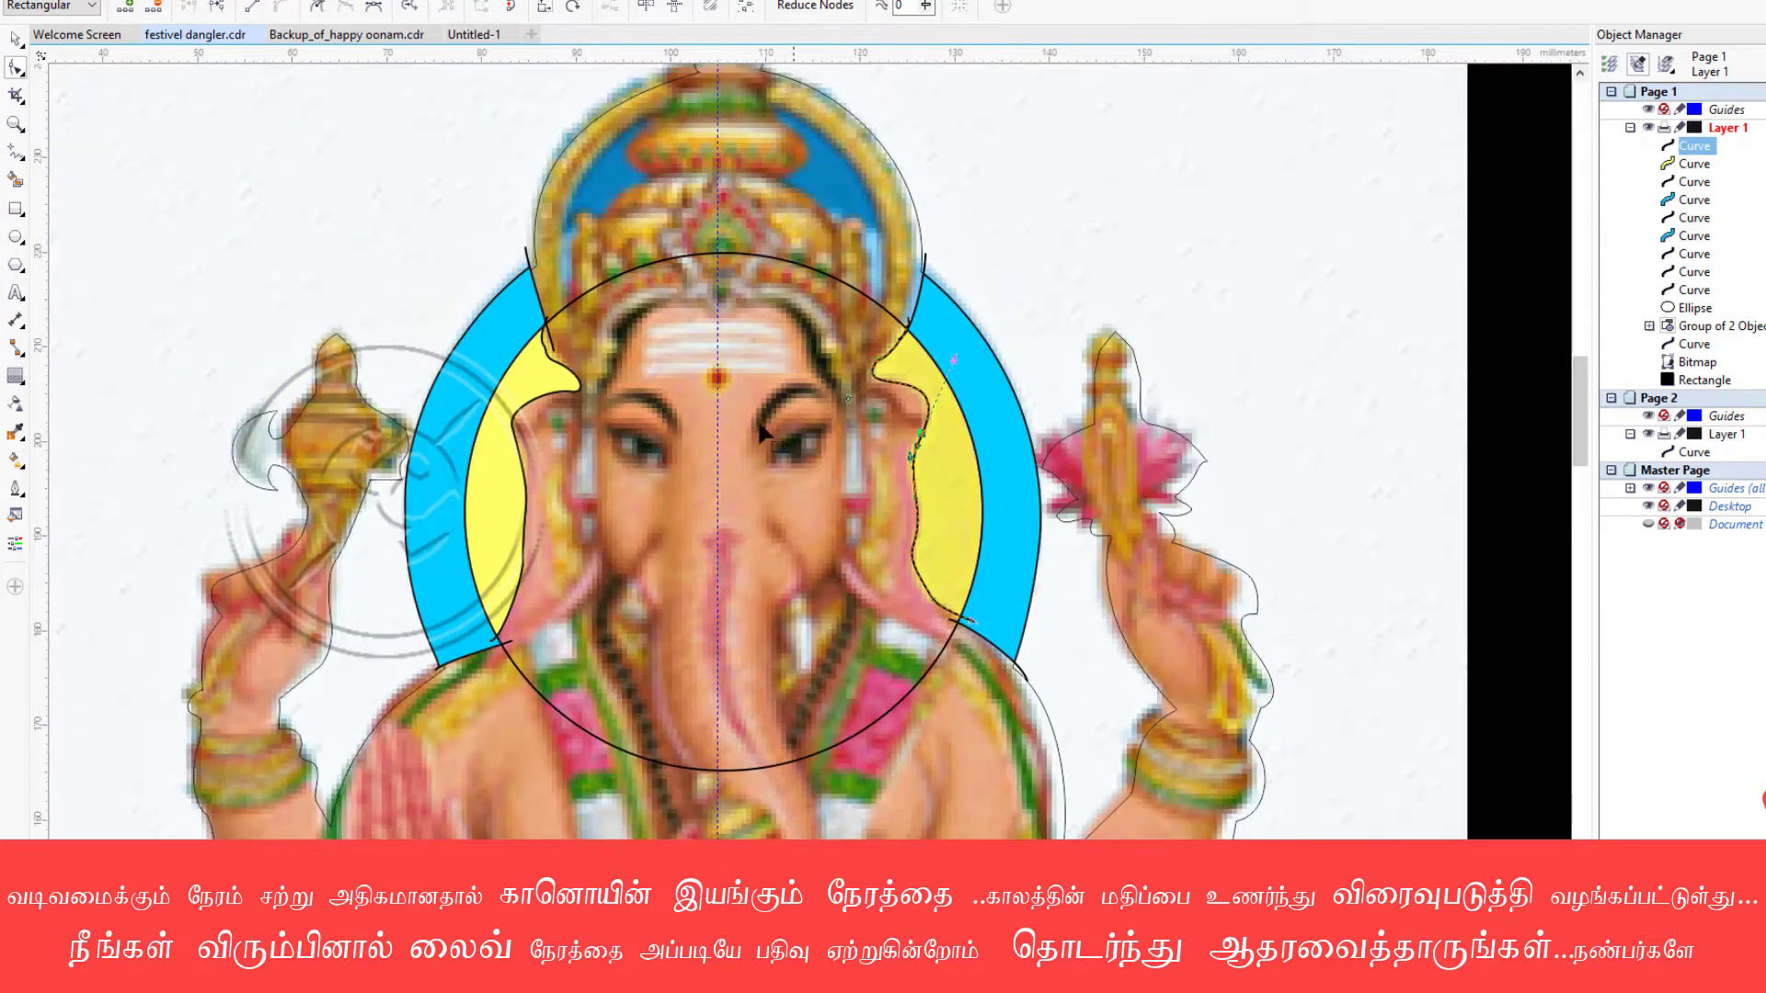
{"action": "left_click", "coordinate": [957, 536]}
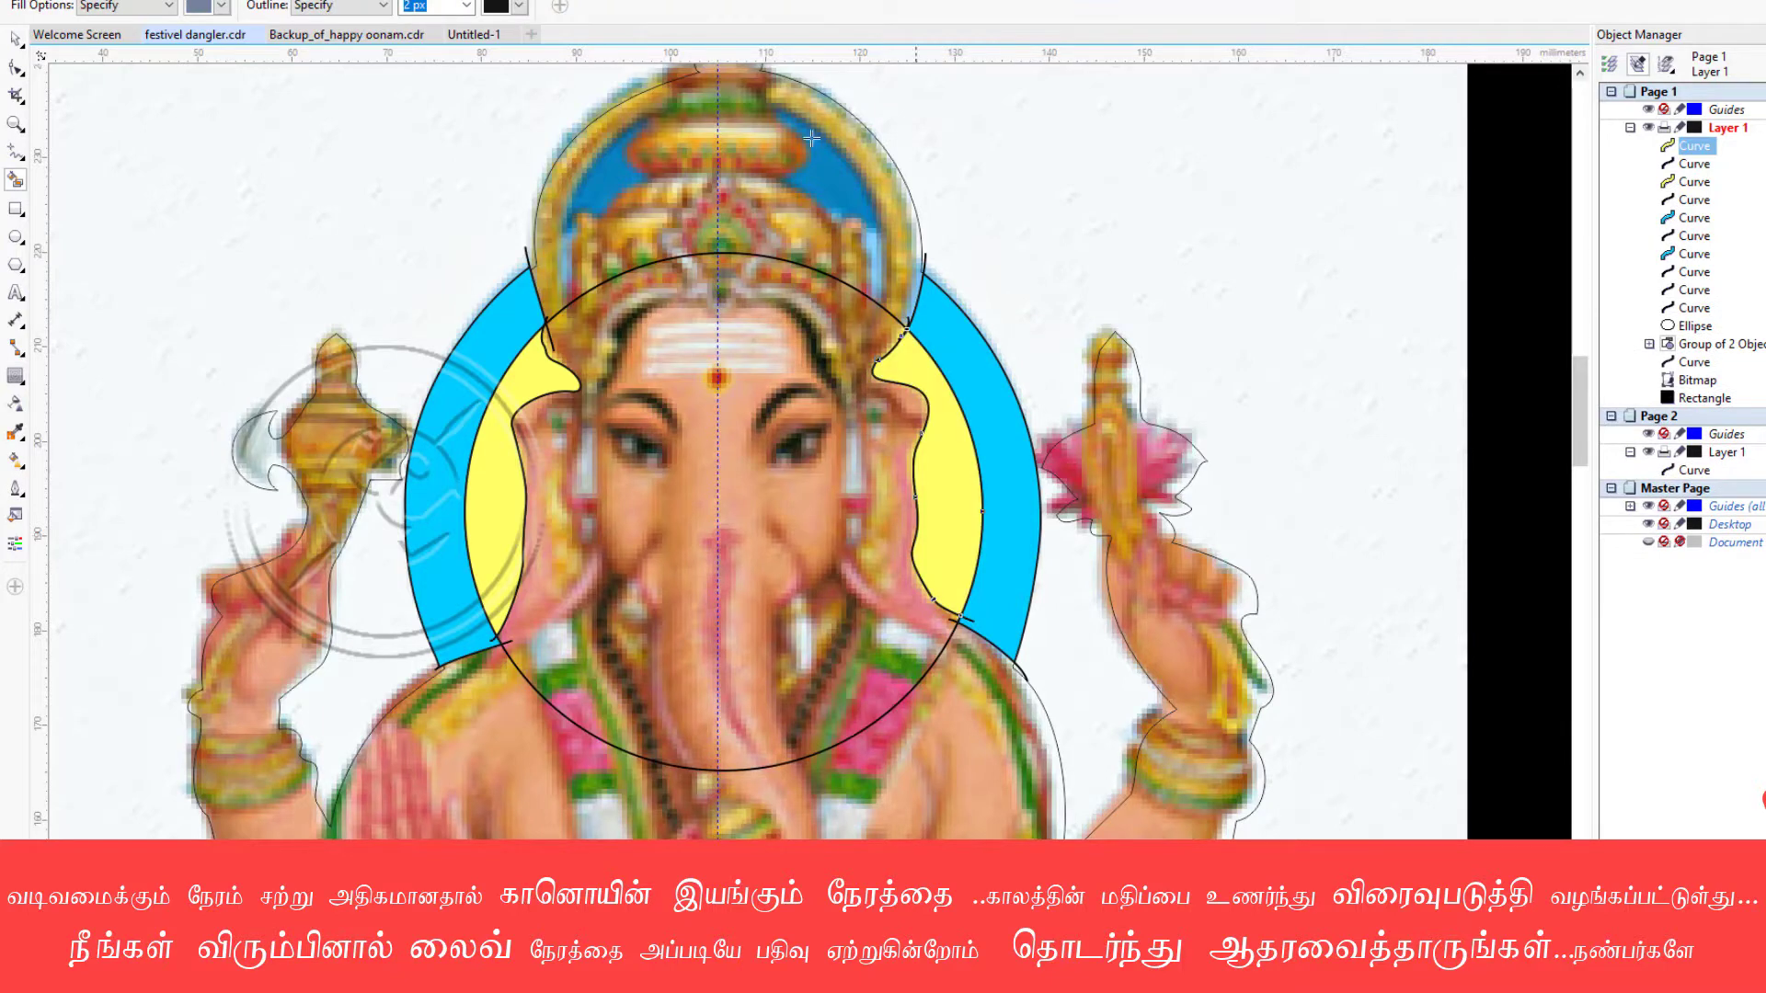
Delete the construction circle and the leftover helper lines around the crown, ears and shoulders, keeping the filled halo shapes.
{"action": "left_click", "coordinate": [924, 259]}
{"action": "key", "text": "Delete"}
{"action": "left_click", "coordinate": [961, 407]}
{"action": "key", "text": "Delete"}
{"action": "key", "text": "ctrl+z"}
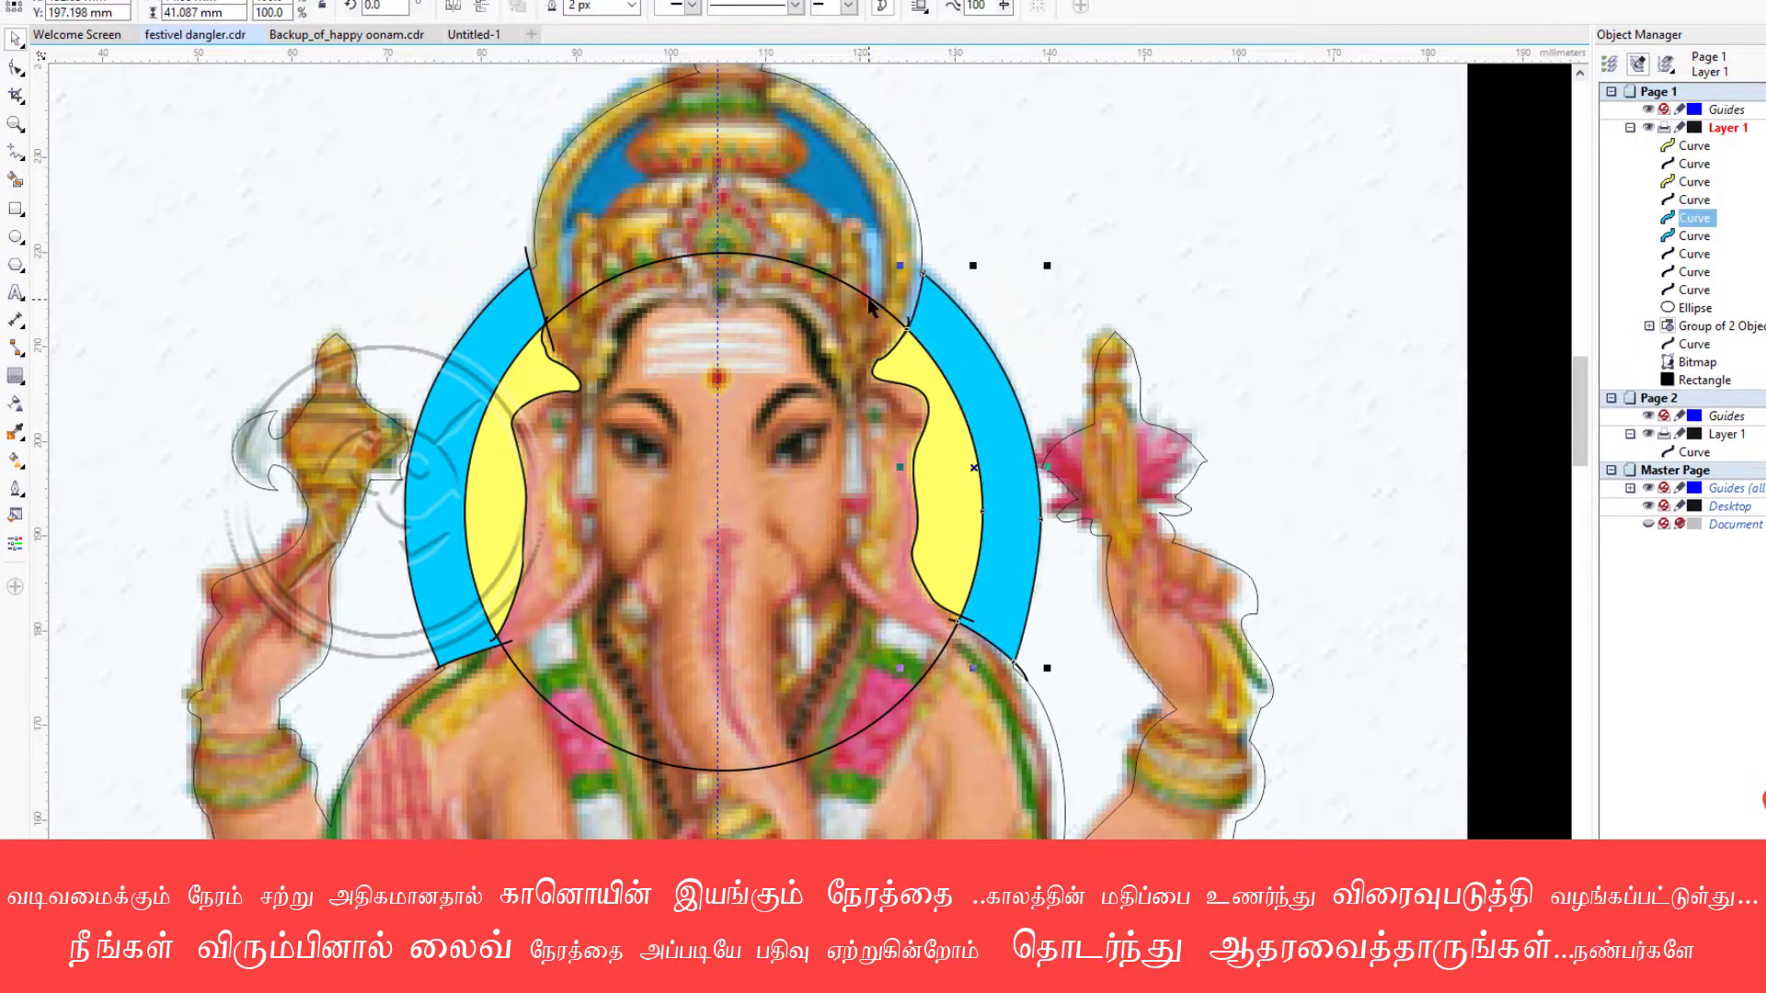
{"action": "left_click", "coordinate": [870, 300]}
{"action": "key", "text": "Delete"}
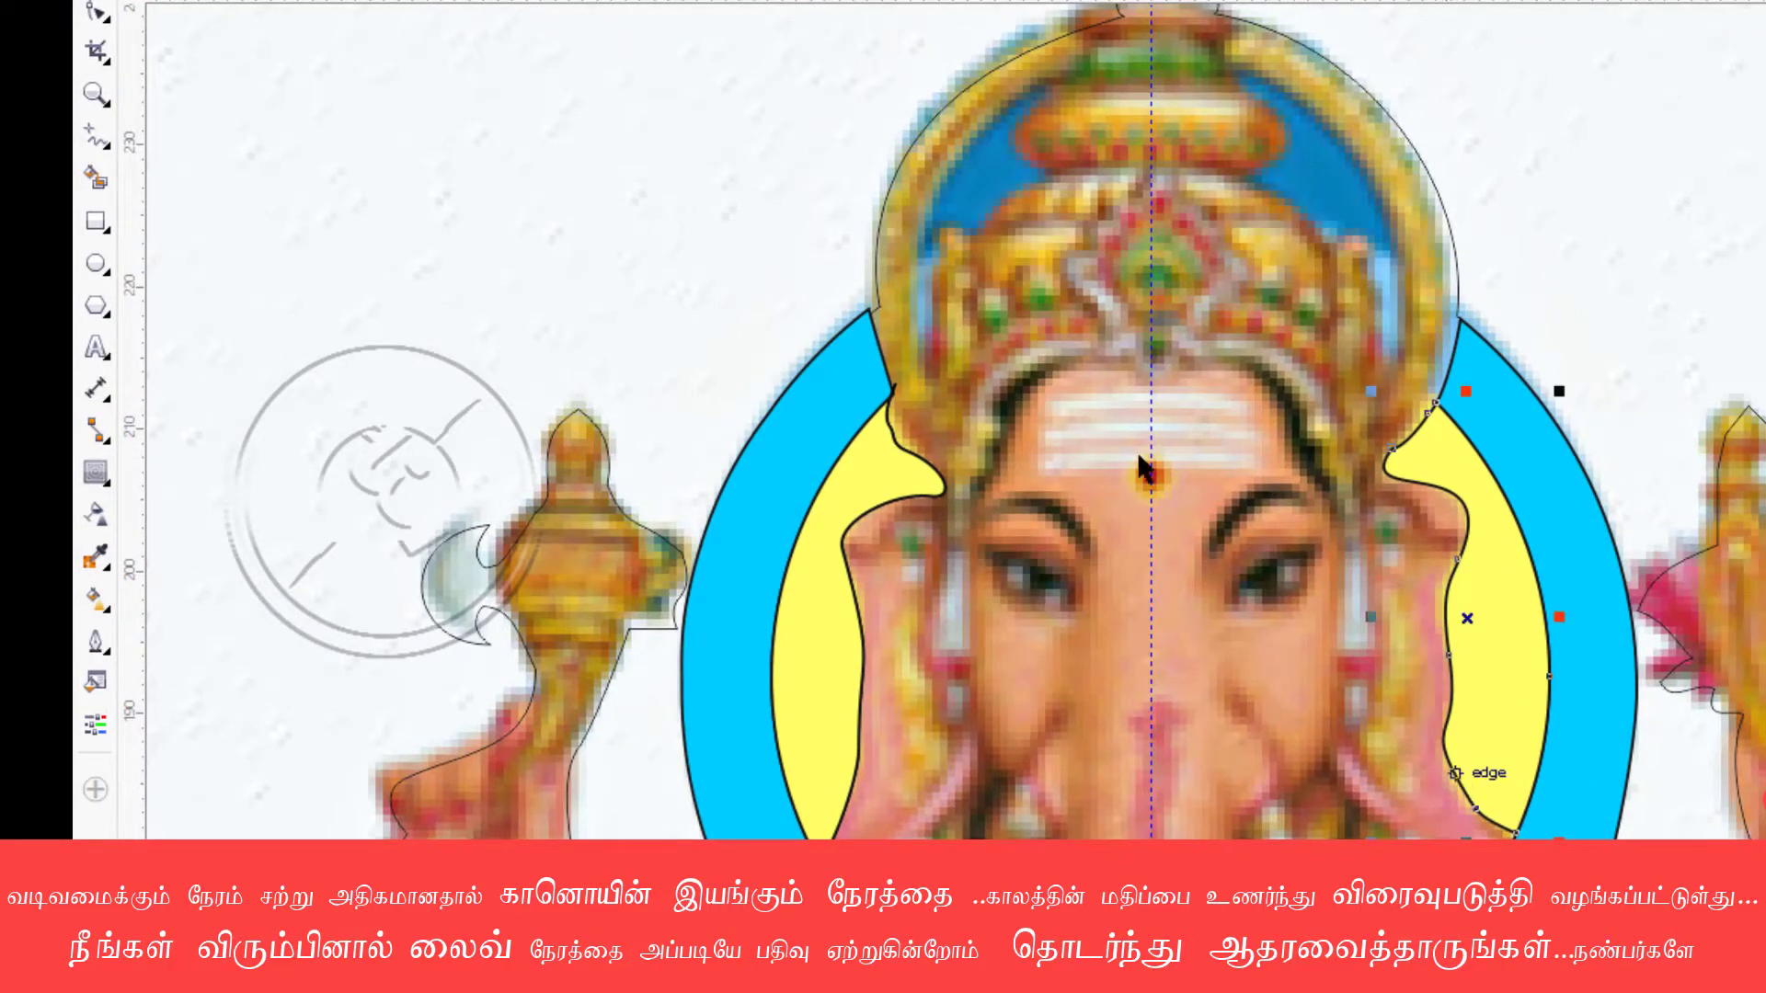
Move the left cyan band's lower inner corner node onto the yellow shape's lower tip and reshape the adjoining edges.
{"action": "scroll", "coordinate": [964, 289], "scroll_direction": "up", "scroll_amount": 4}
{"action": "left_click", "coordinate": [970, 208]}
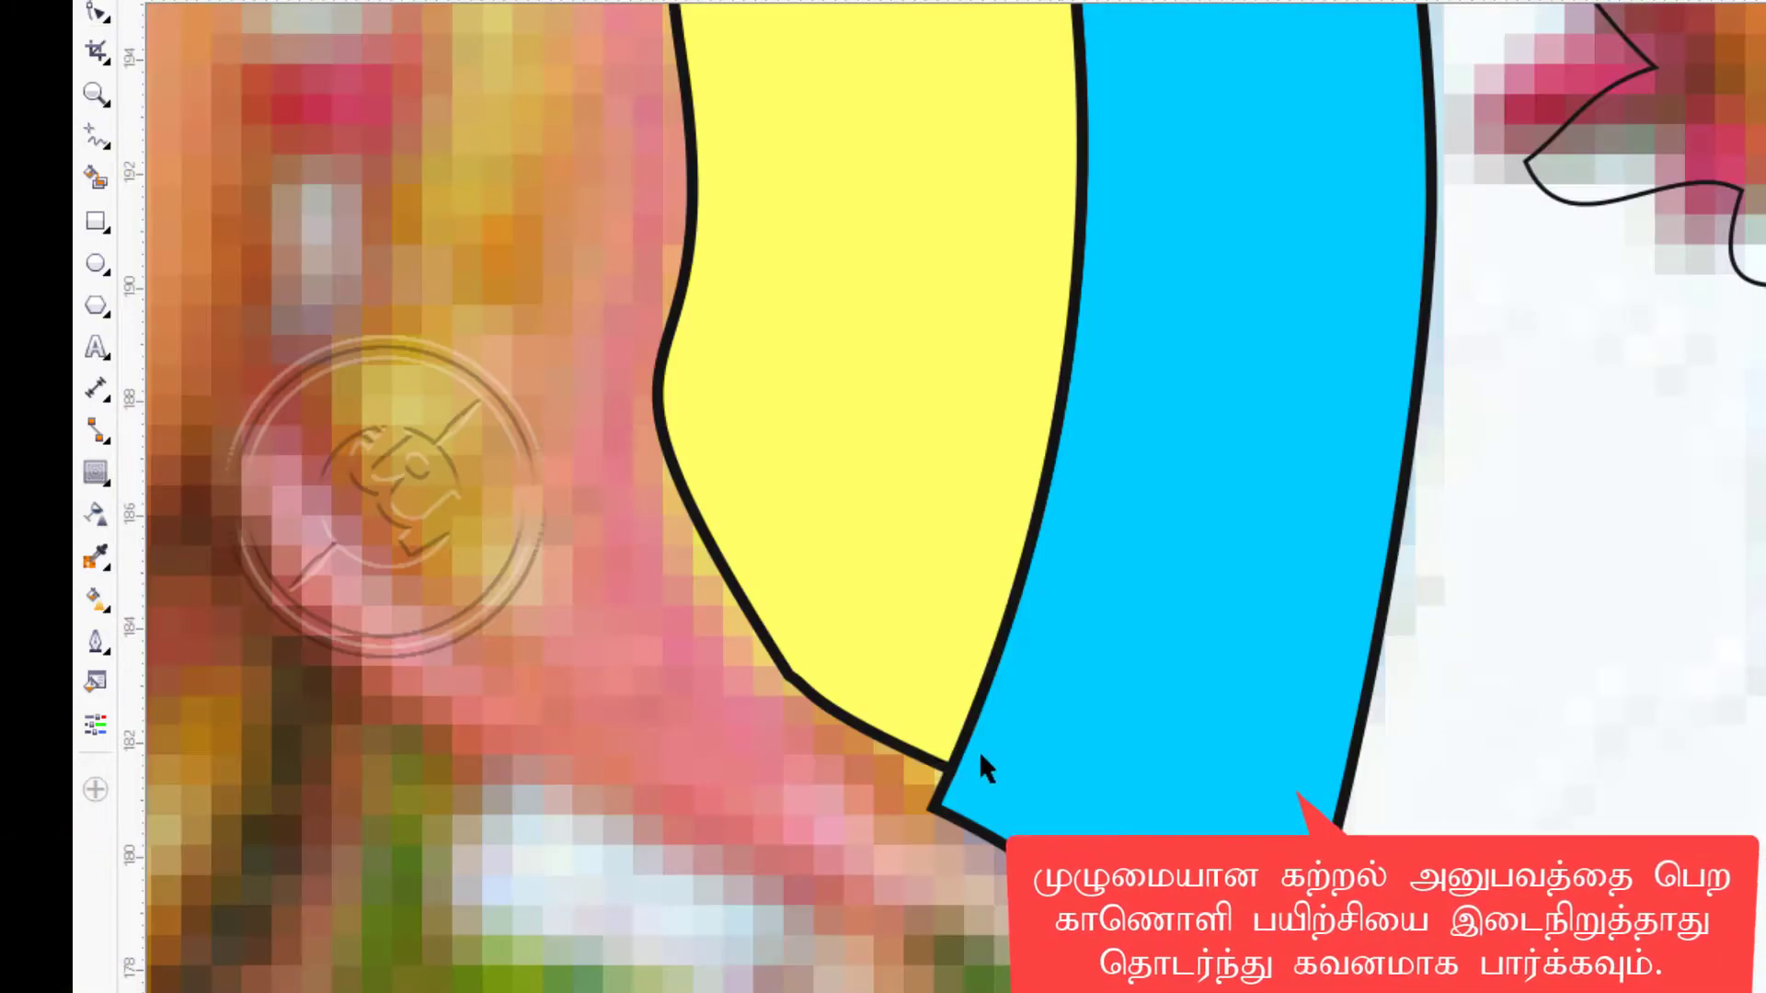
{"action": "left_click_drag", "start_coordinate": [978, 751], "coordinate": [913, 734]}
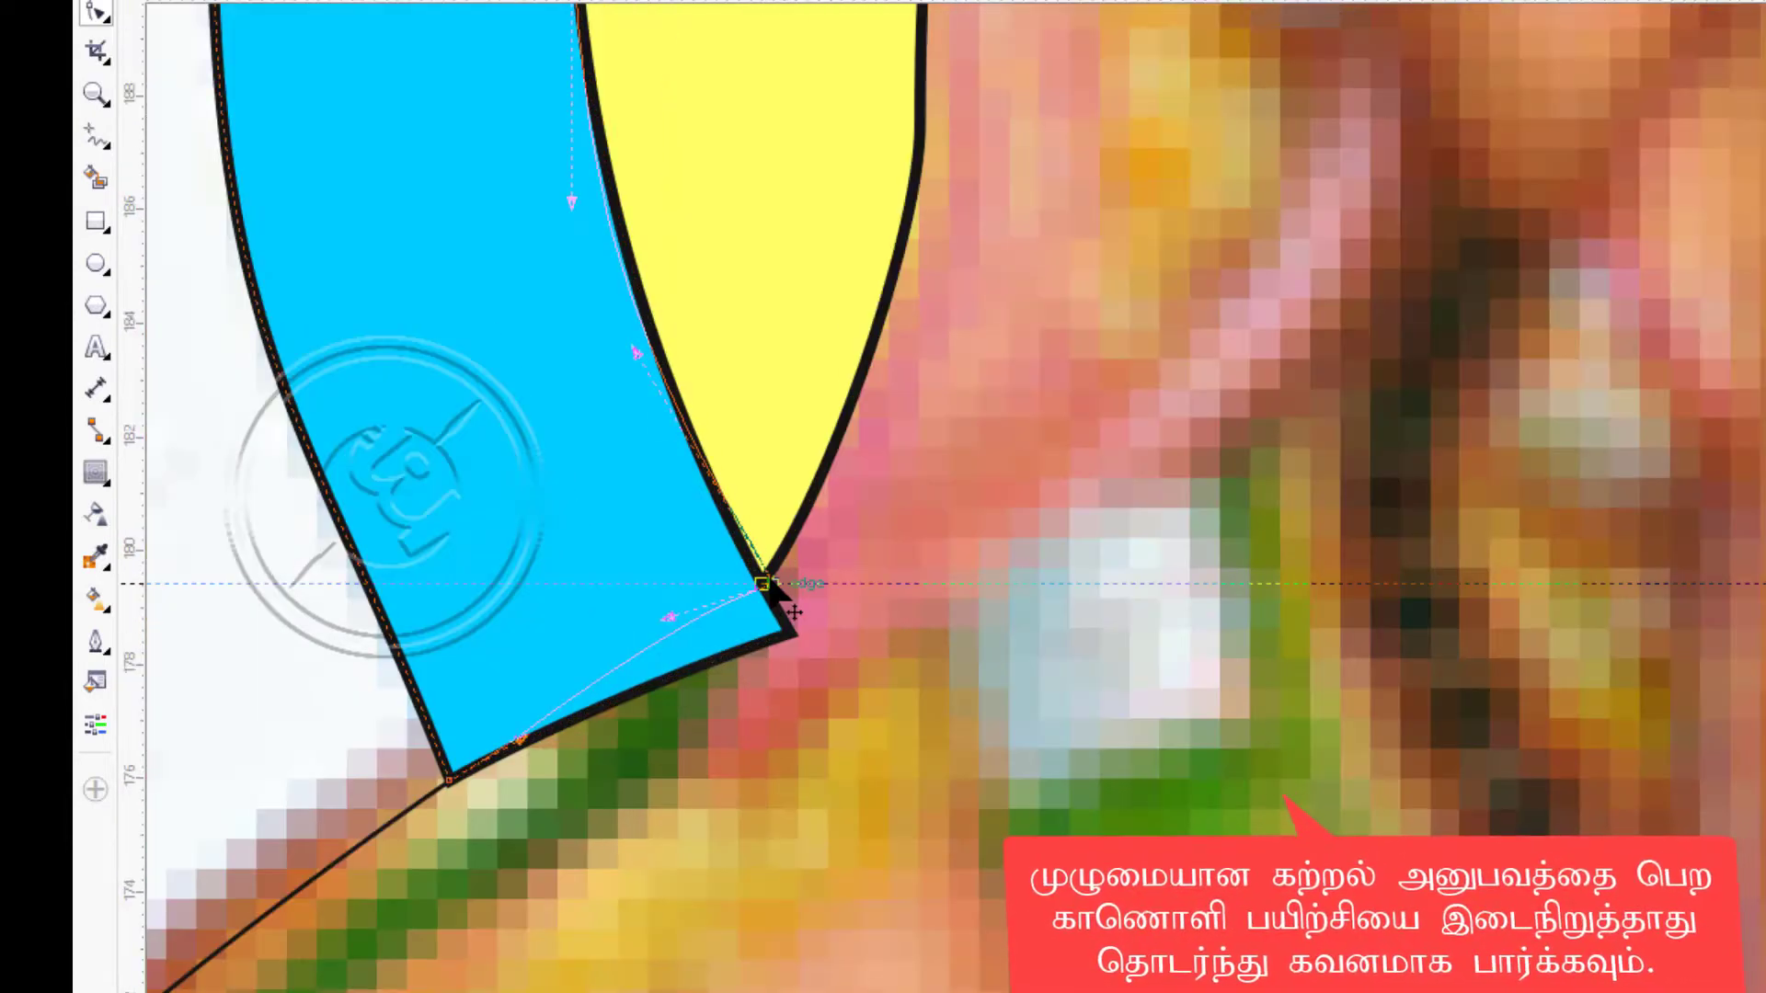
{"action": "left_click_drag", "start_coordinate": [766, 582], "coordinate": [776, 574]}
{"action": "left_click_drag", "start_coordinate": [673, 640], "coordinate": [680, 631]}
{"action": "left_click_drag", "start_coordinate": [765, 581], "coordinate": [648, 615]}
{"action": "scroll", "coordinate": [776, 576], "scroll_direction": "up", "scroll_amount": 3}
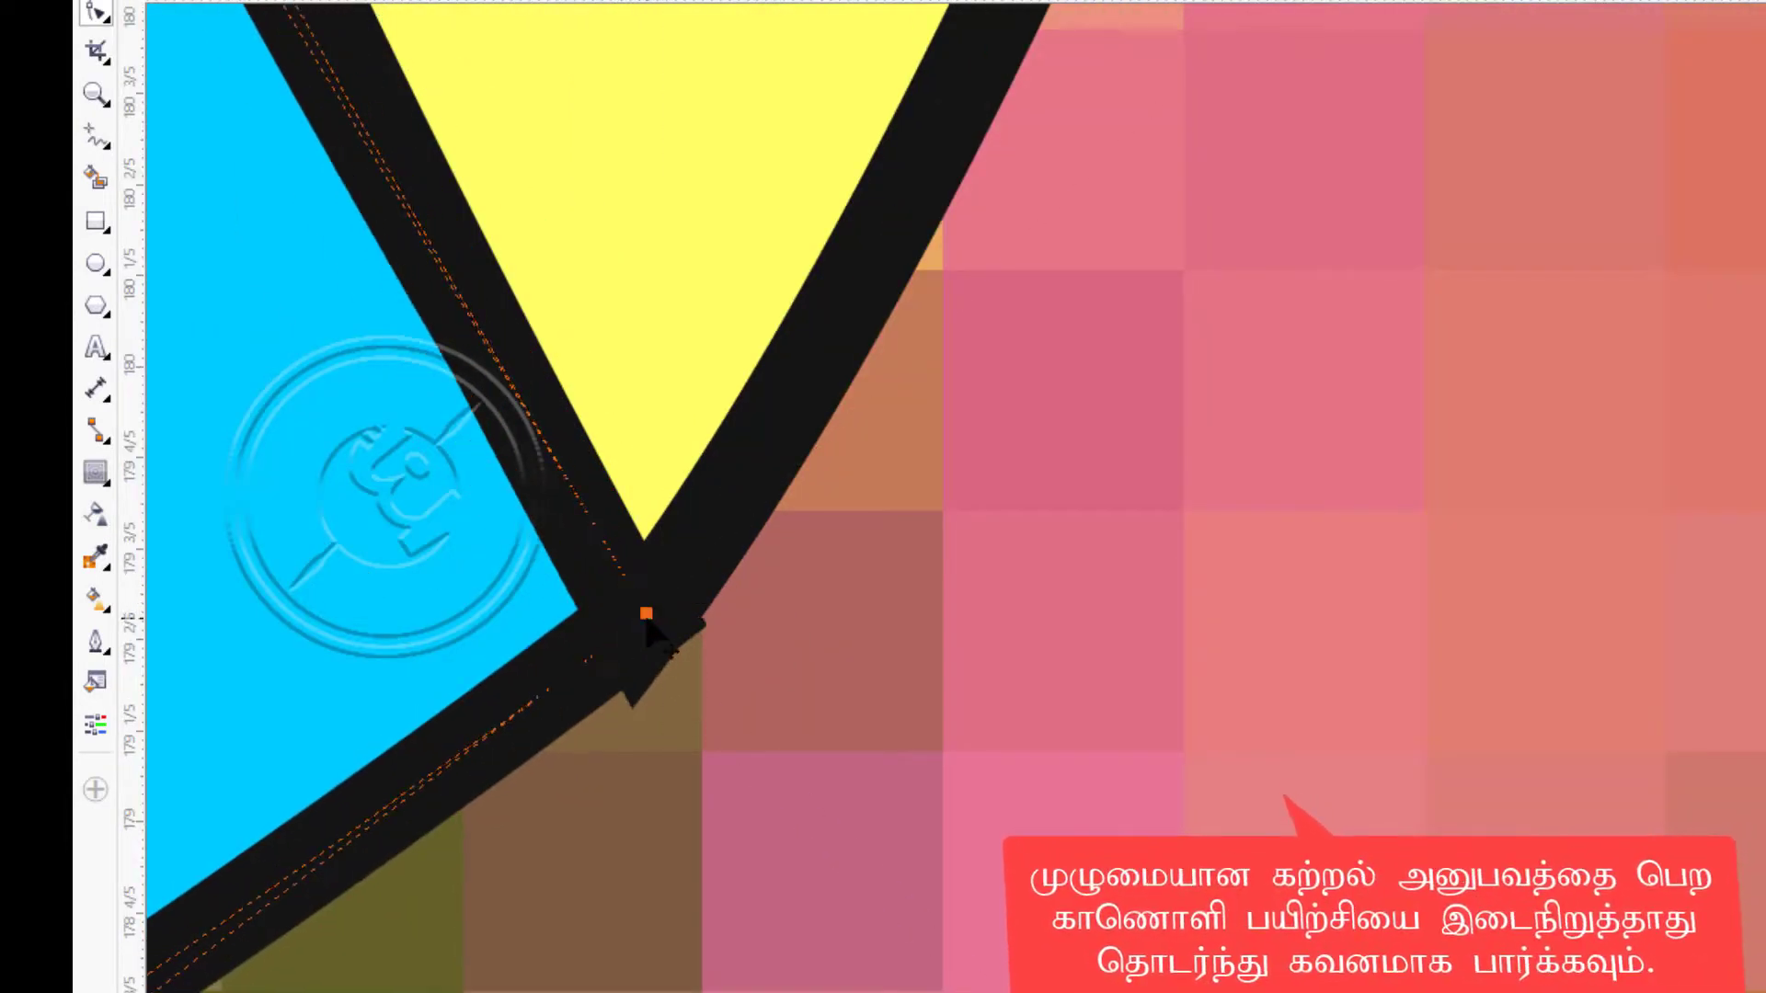
Fit the right cyan band's lower inner corner and inner edge curve to the yellow shape and the shoulder line.
{"action": "scroll", "coordinate": [662, 729], "scroll_direction": "down", "scroll_amount": 3}
{"action": "scroll", "coordinate": [1394, 644], "scroll_direction": "down", "scroll_amount": 2}
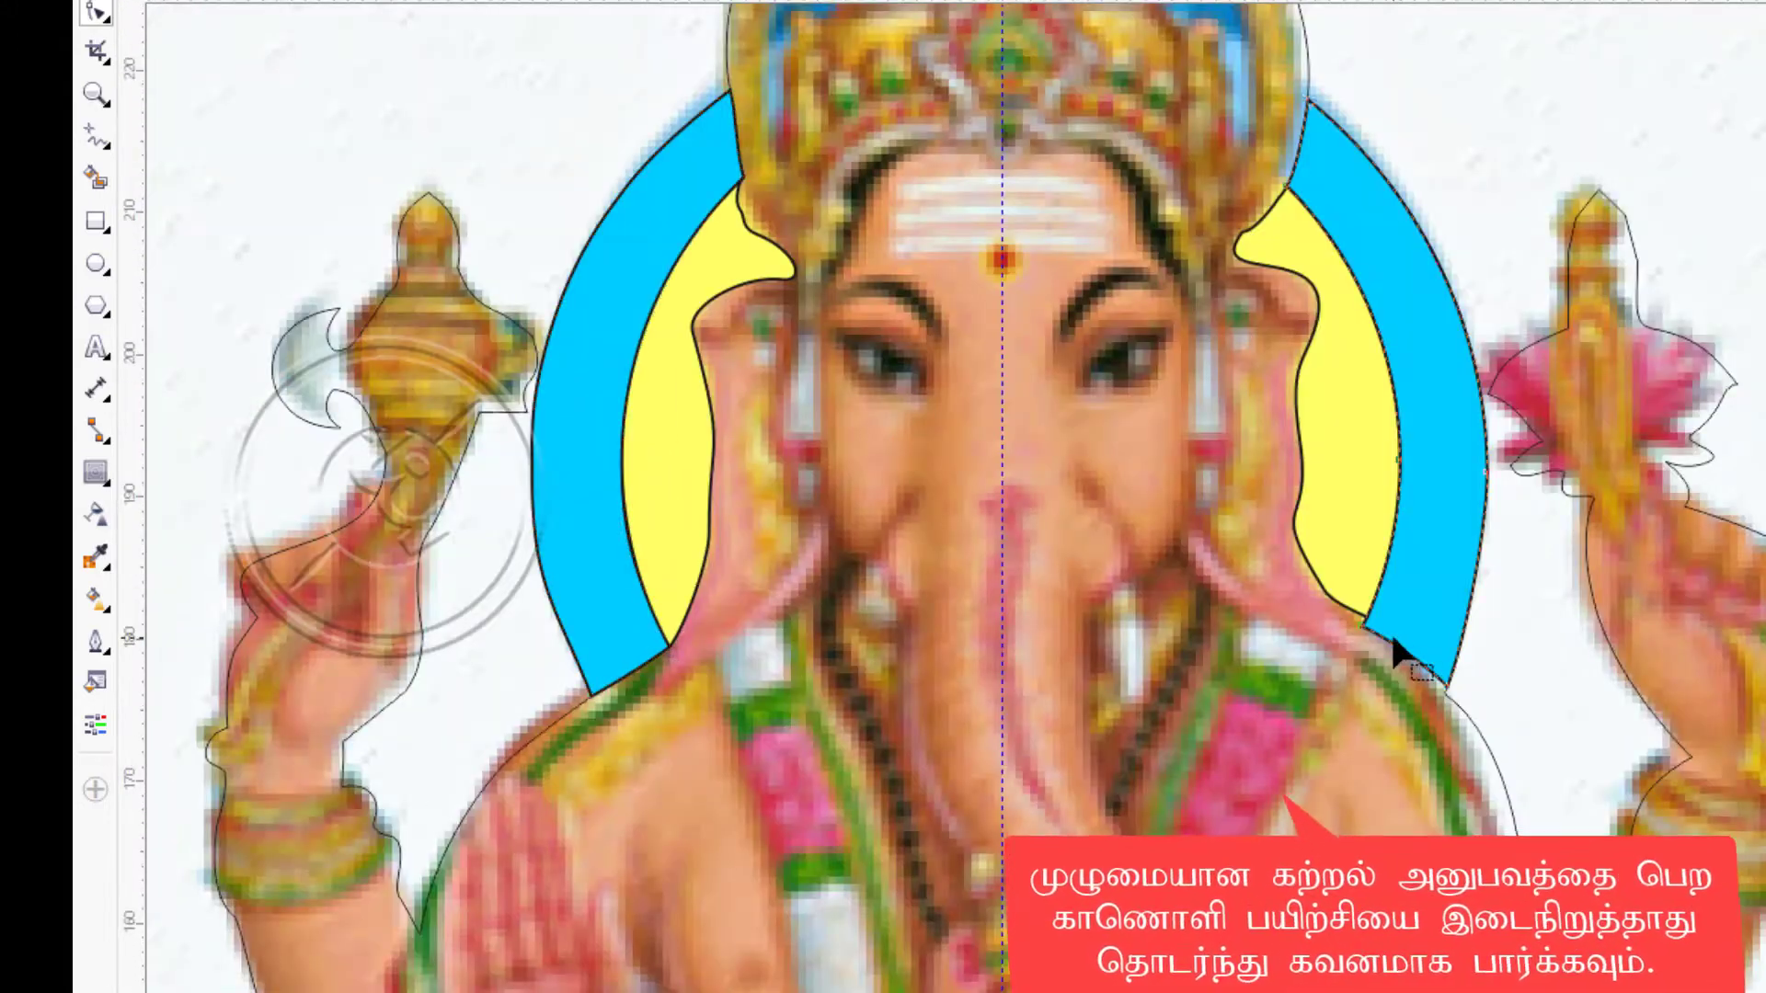
{"action": "scroll", "coordinate": [1394, 644], "scroll_direction": "up", "scroll_amount": 5}
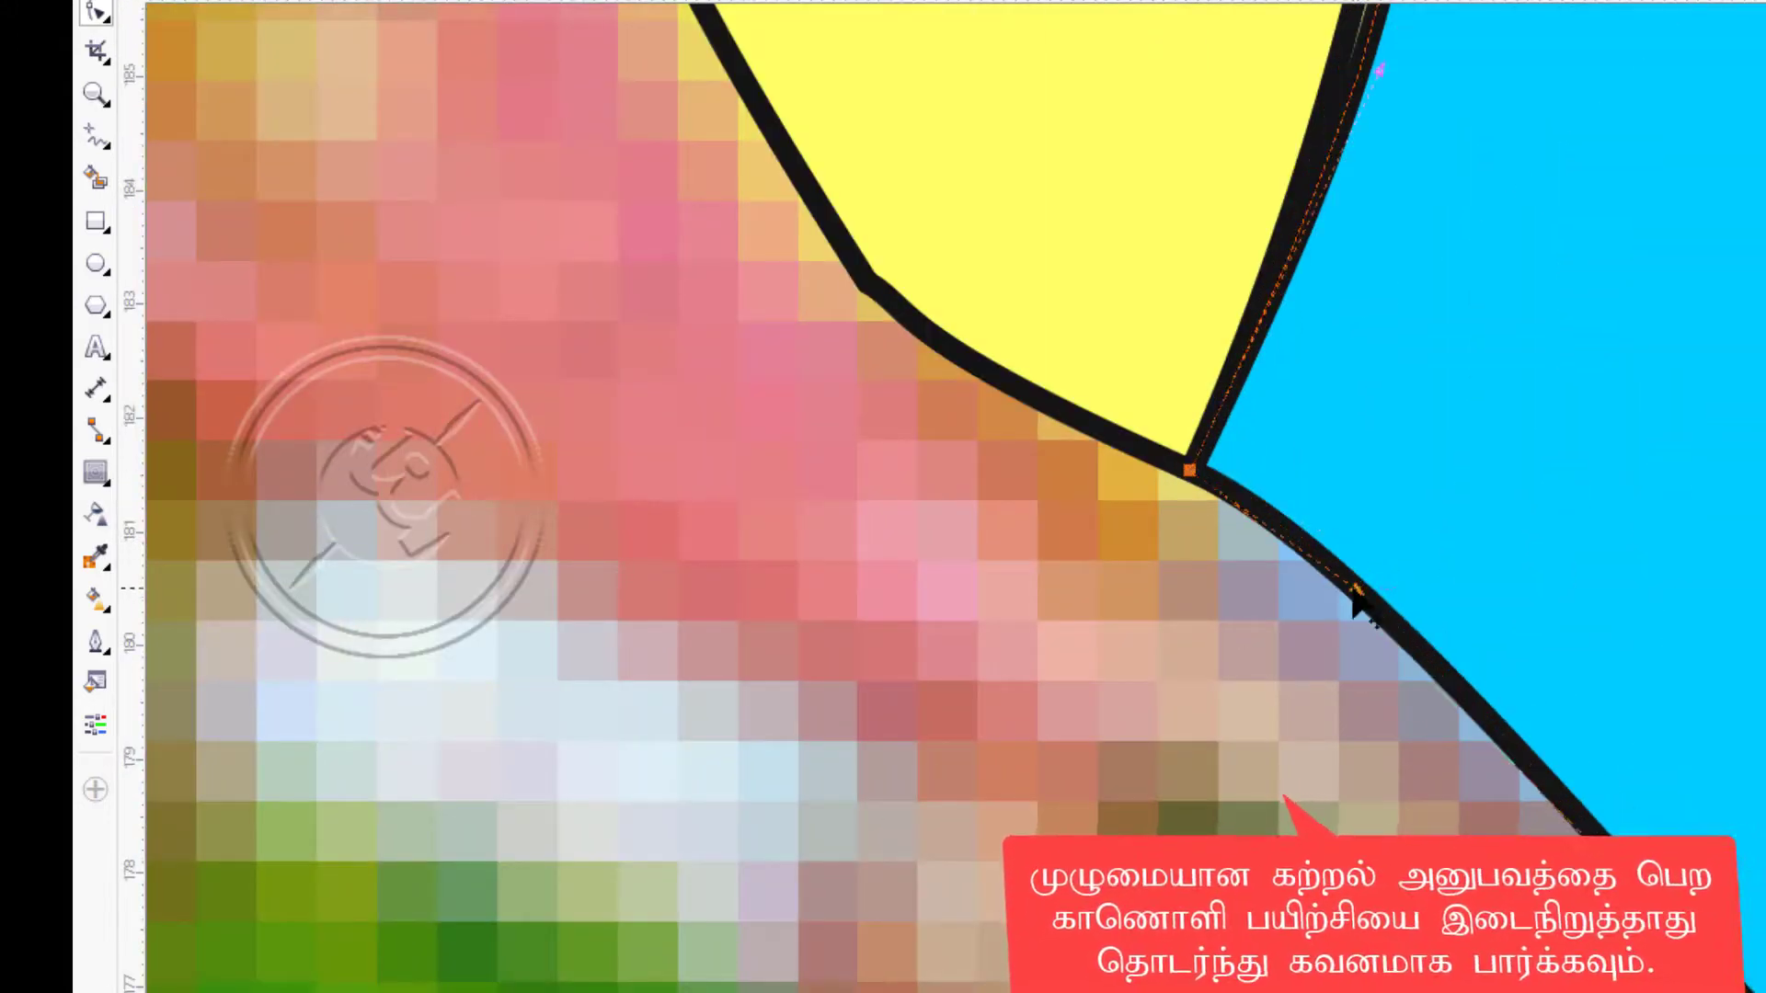
{"action": "scroll", "coordinate": [1359, 607], "scroll_direction": "down", "scroll_amount": 5}
{"action": "key", "text": "space"}
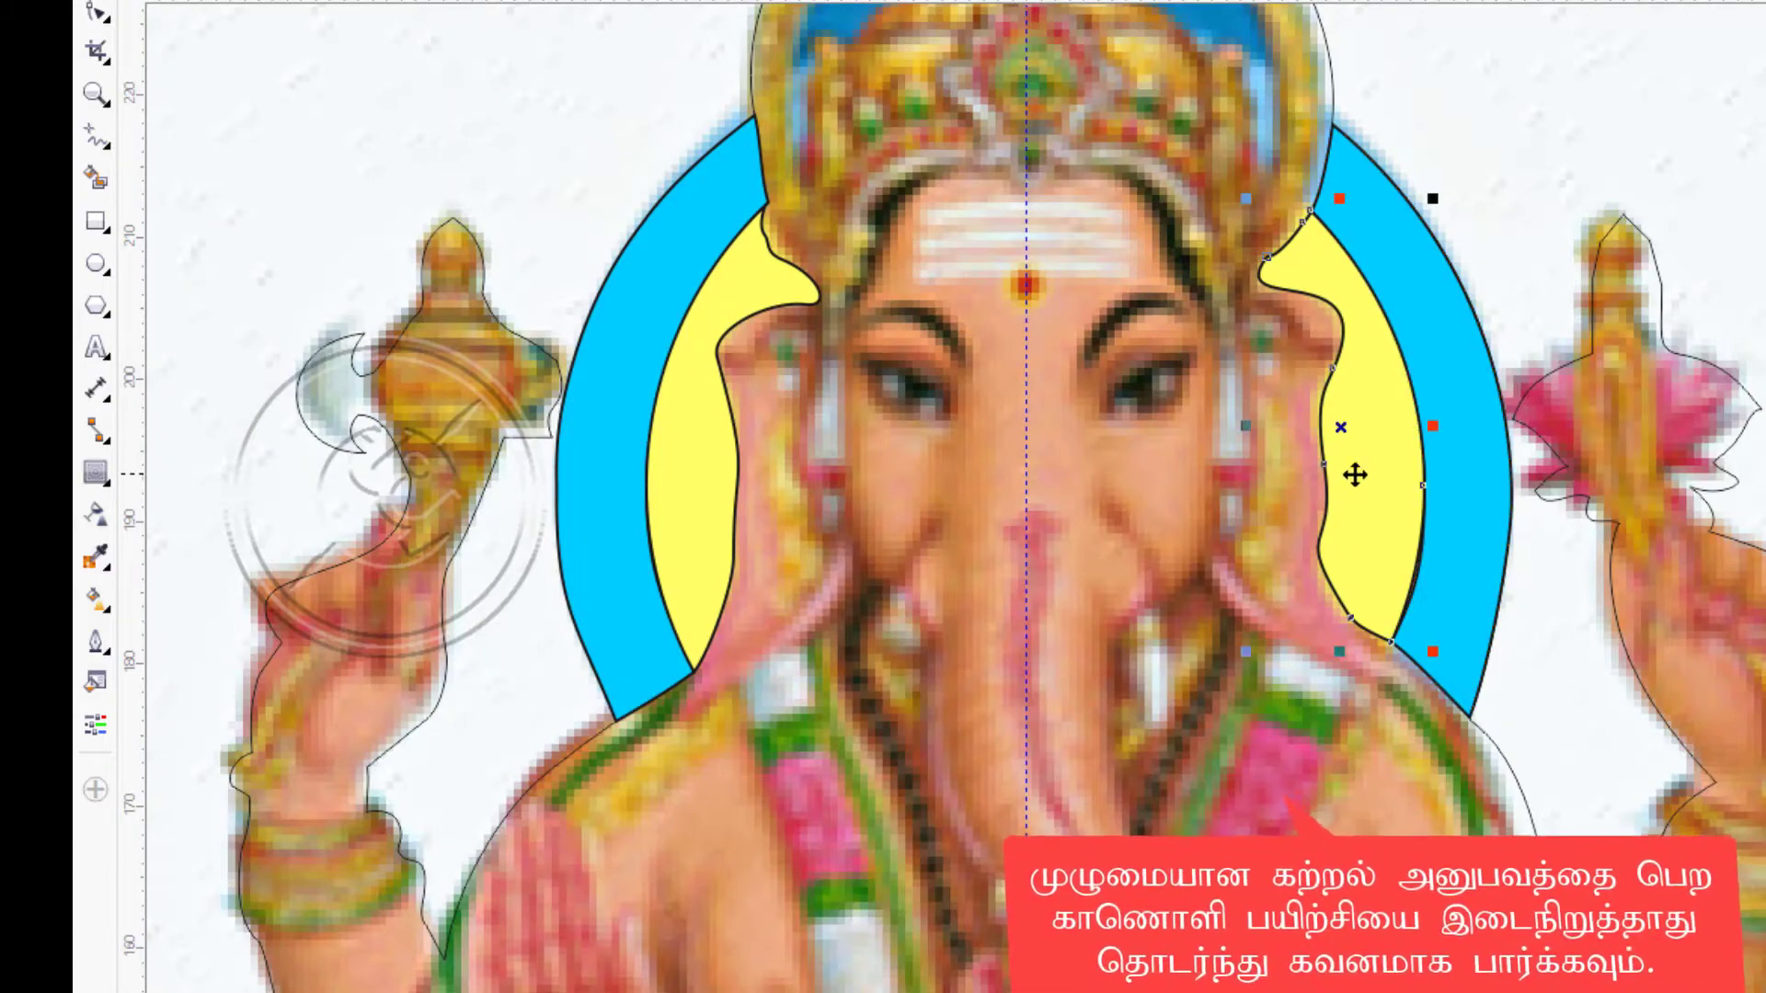
{"action": "scroll", "coordinate": [1355, 475], "scroll_direction": "up", "scroll_amount": 4}
{"action": "key", "text": "F10"}
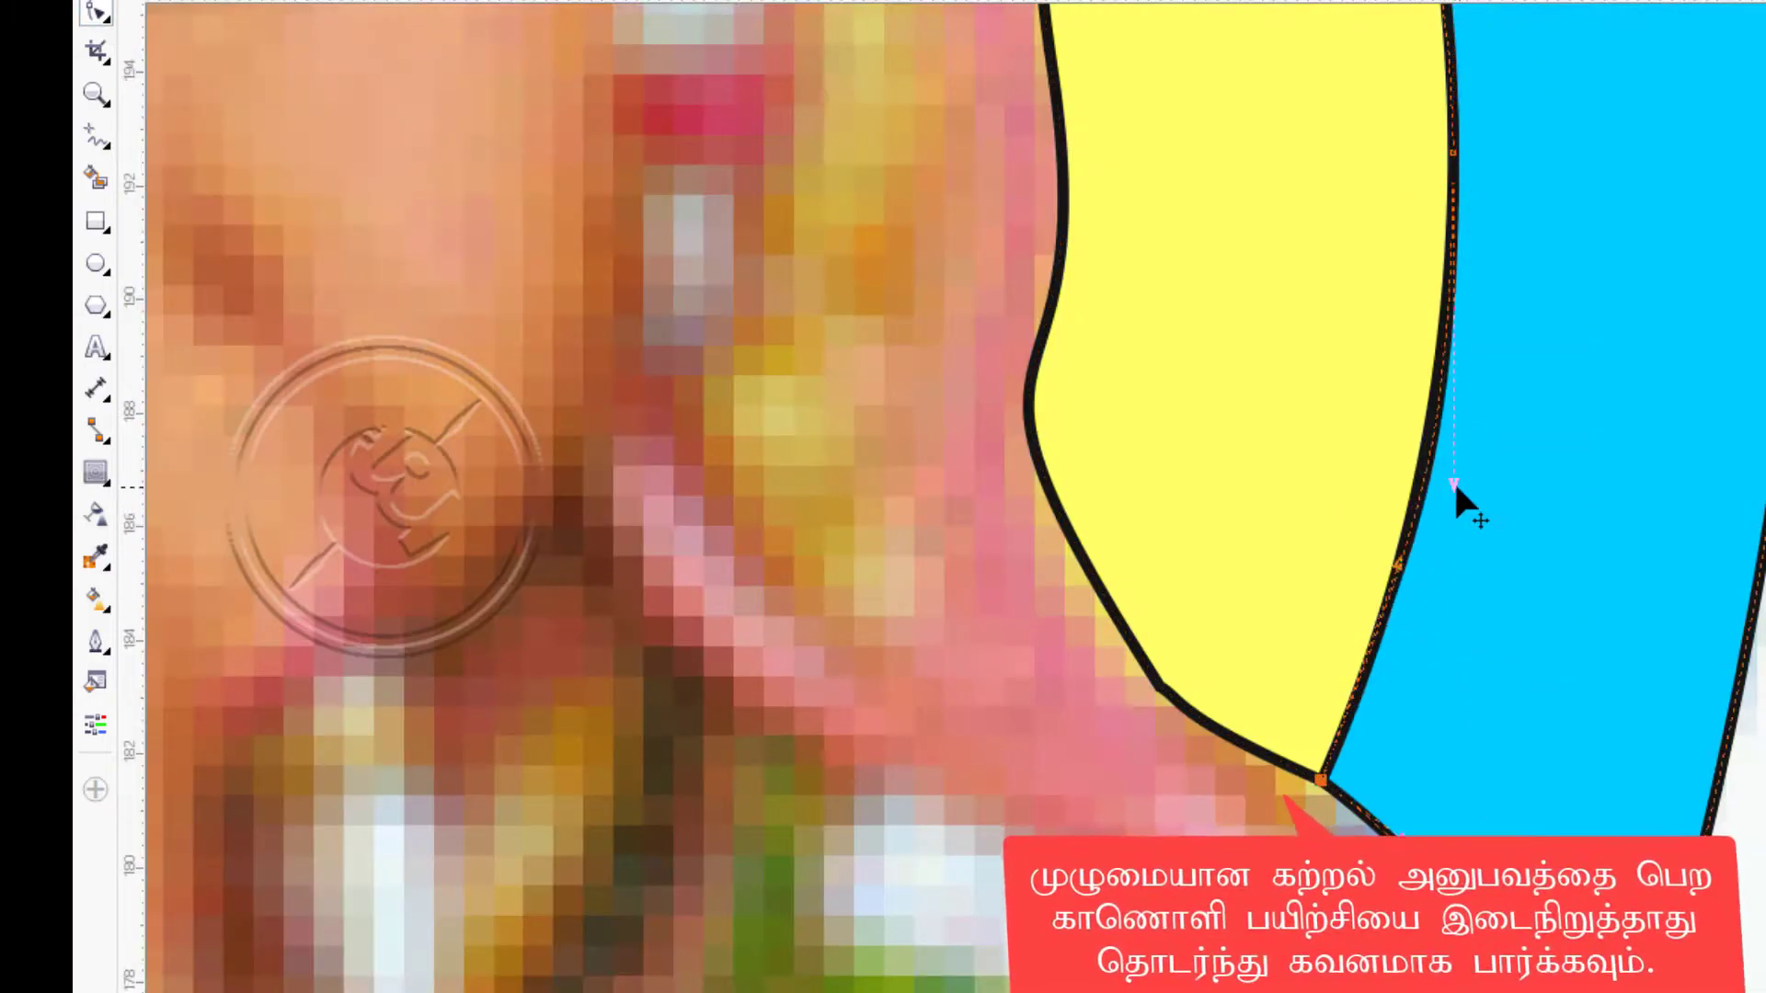
{"action": "left_click_drag", "start_coordinate": [1454, 484], "coordinate": [1453, 481]}
{"action": "scroll", "coordinate": [1427, 241], "scroll_direction": "down", "scroll_amount": 4}
{"action": "key", "text": "space"}
Remove the outlines from the yellow and cyan halo shapes on both sides of the head.
{"action": "left_click", "coordinate": [1402, 296]}
{"action": "scroll", "coordinate": [1118, 396], "scroll_direction": "up", "scroll_amount": 1}
{"action": "left_click", "coordinate": [1173, 417]}
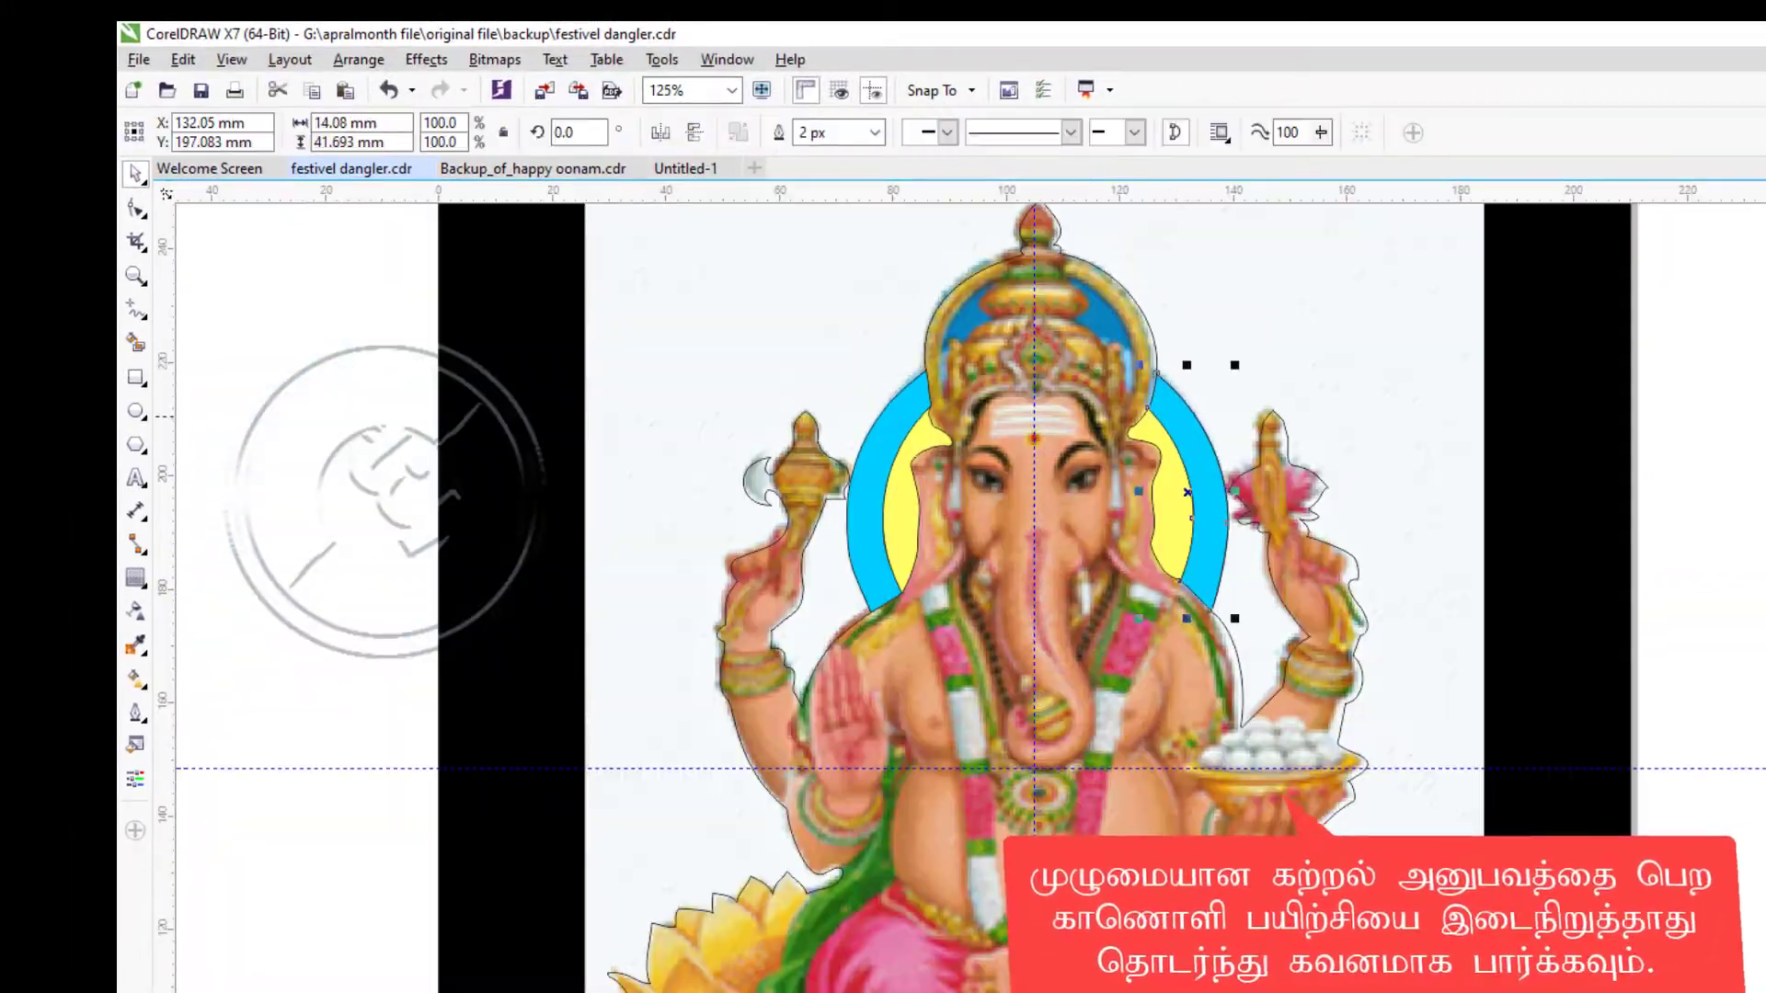
{"action": "left_click", "coordinate": [1175, 488]}
{"action": "left_click", "coordinate": [906, 403]}
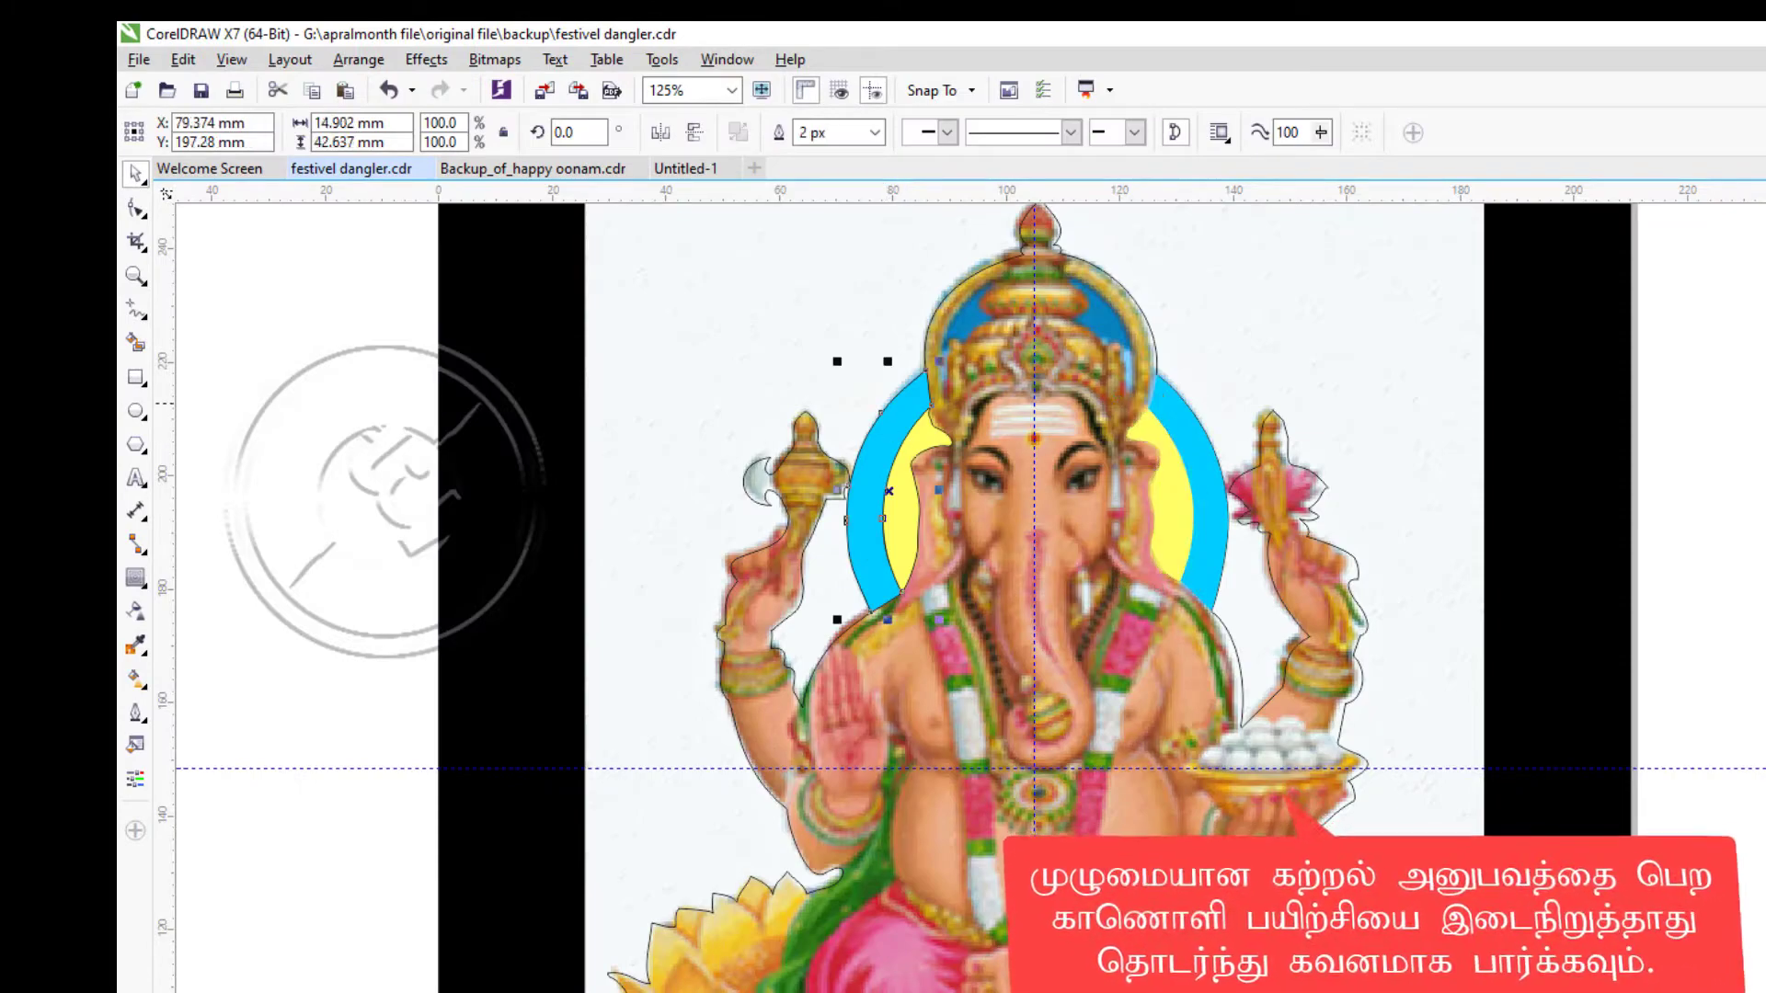
{"action": "left_click", "coordinate": [911, 552]}
{"action": "scroll", "coordinate": [906, 542], "scroll_direction": "up", "scroll_amount": 6}
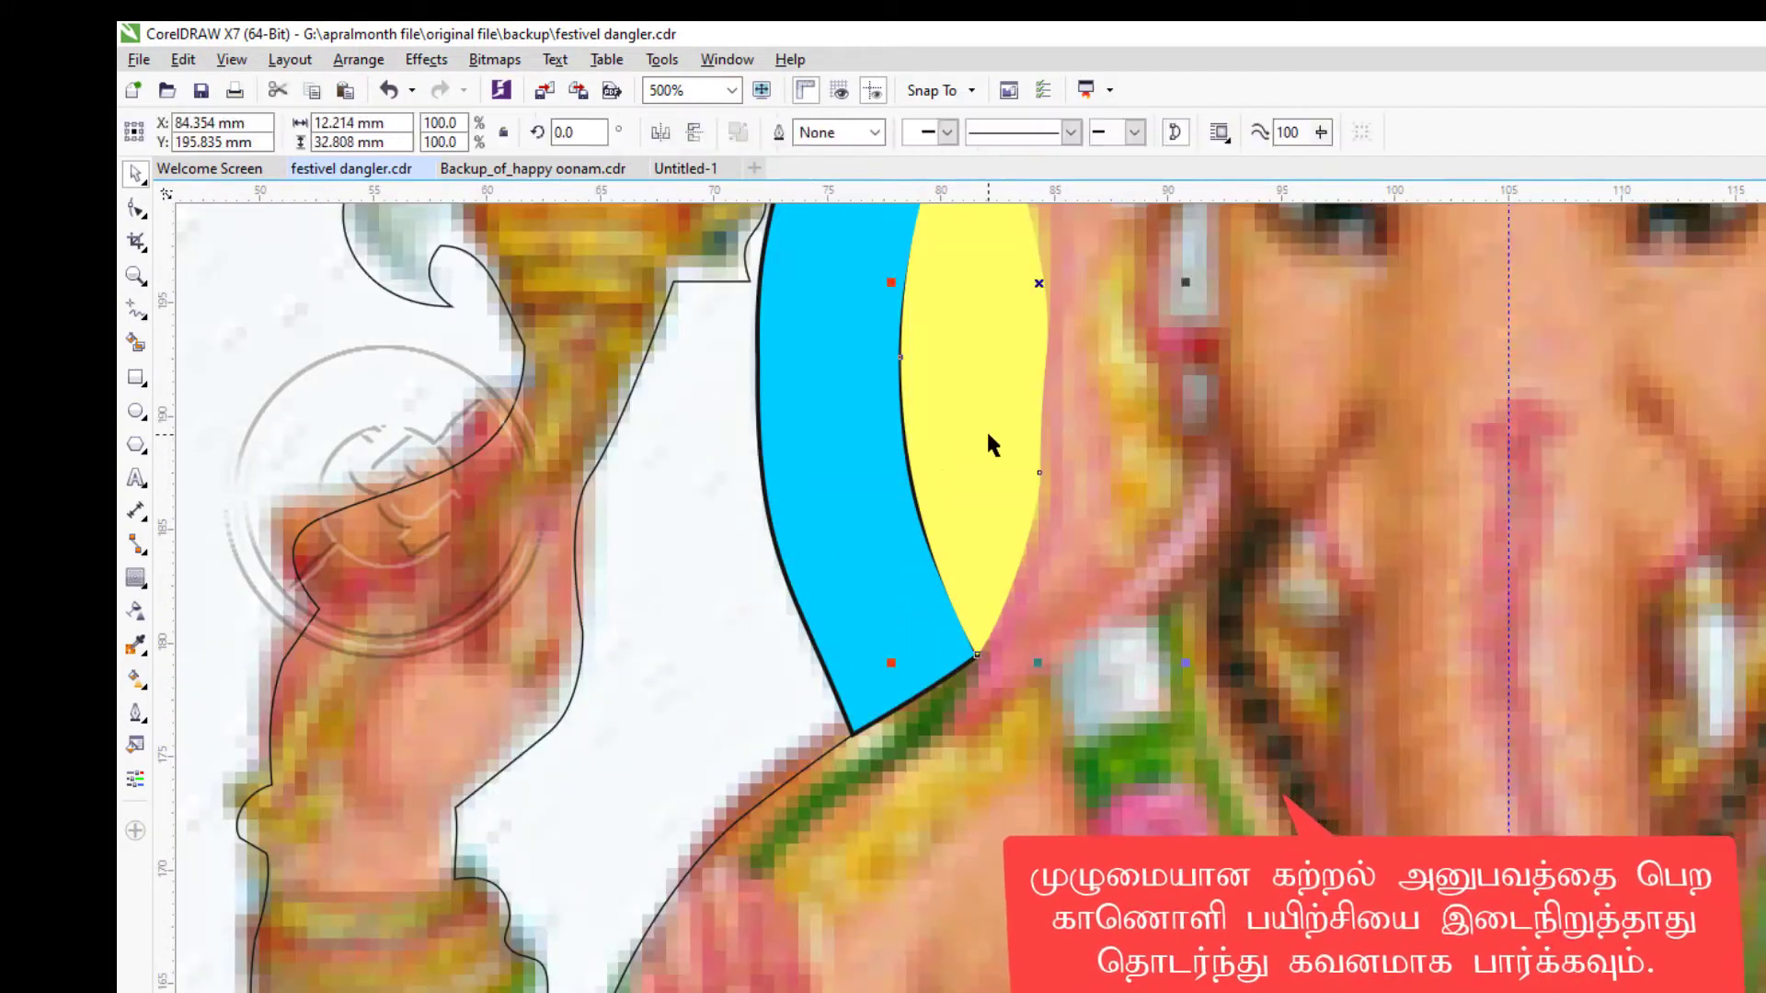
{"action": "left_click", "coordinate": [851, 519]}
{"action": "right_click", "coordinate": [1664, 312]}
{"action": "scroll", "coordinate": [911, 681], "scroll_direction": "down", "scroll_amount": 3}
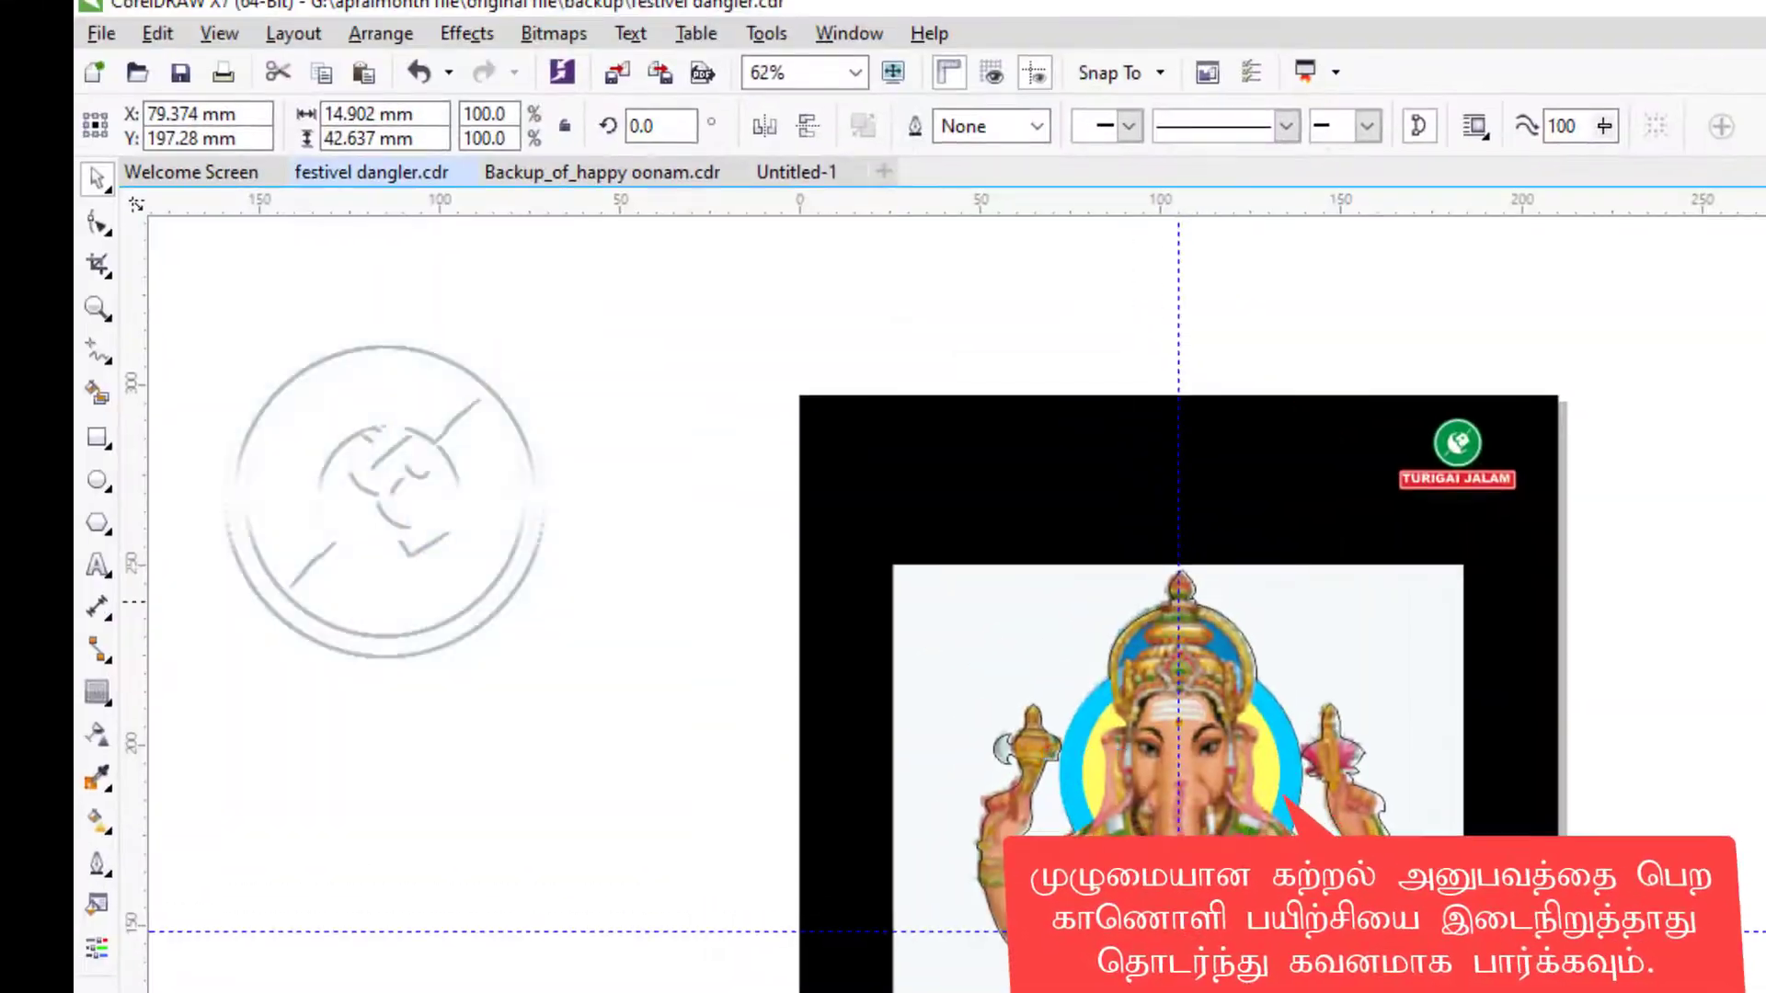
Select the halo shapes together and convert them to a 400 dpi RGB bitmap with a transparent background.
{"action": "left_click", "coordinate": [1185, 787]}
{"action": "scroll", "coordinate": [1183, 789], "scroll_direction": "up", "scroll_amount": 1}
{"action": "left_click", "coordinate": [1402, 747], "text": "shift"}
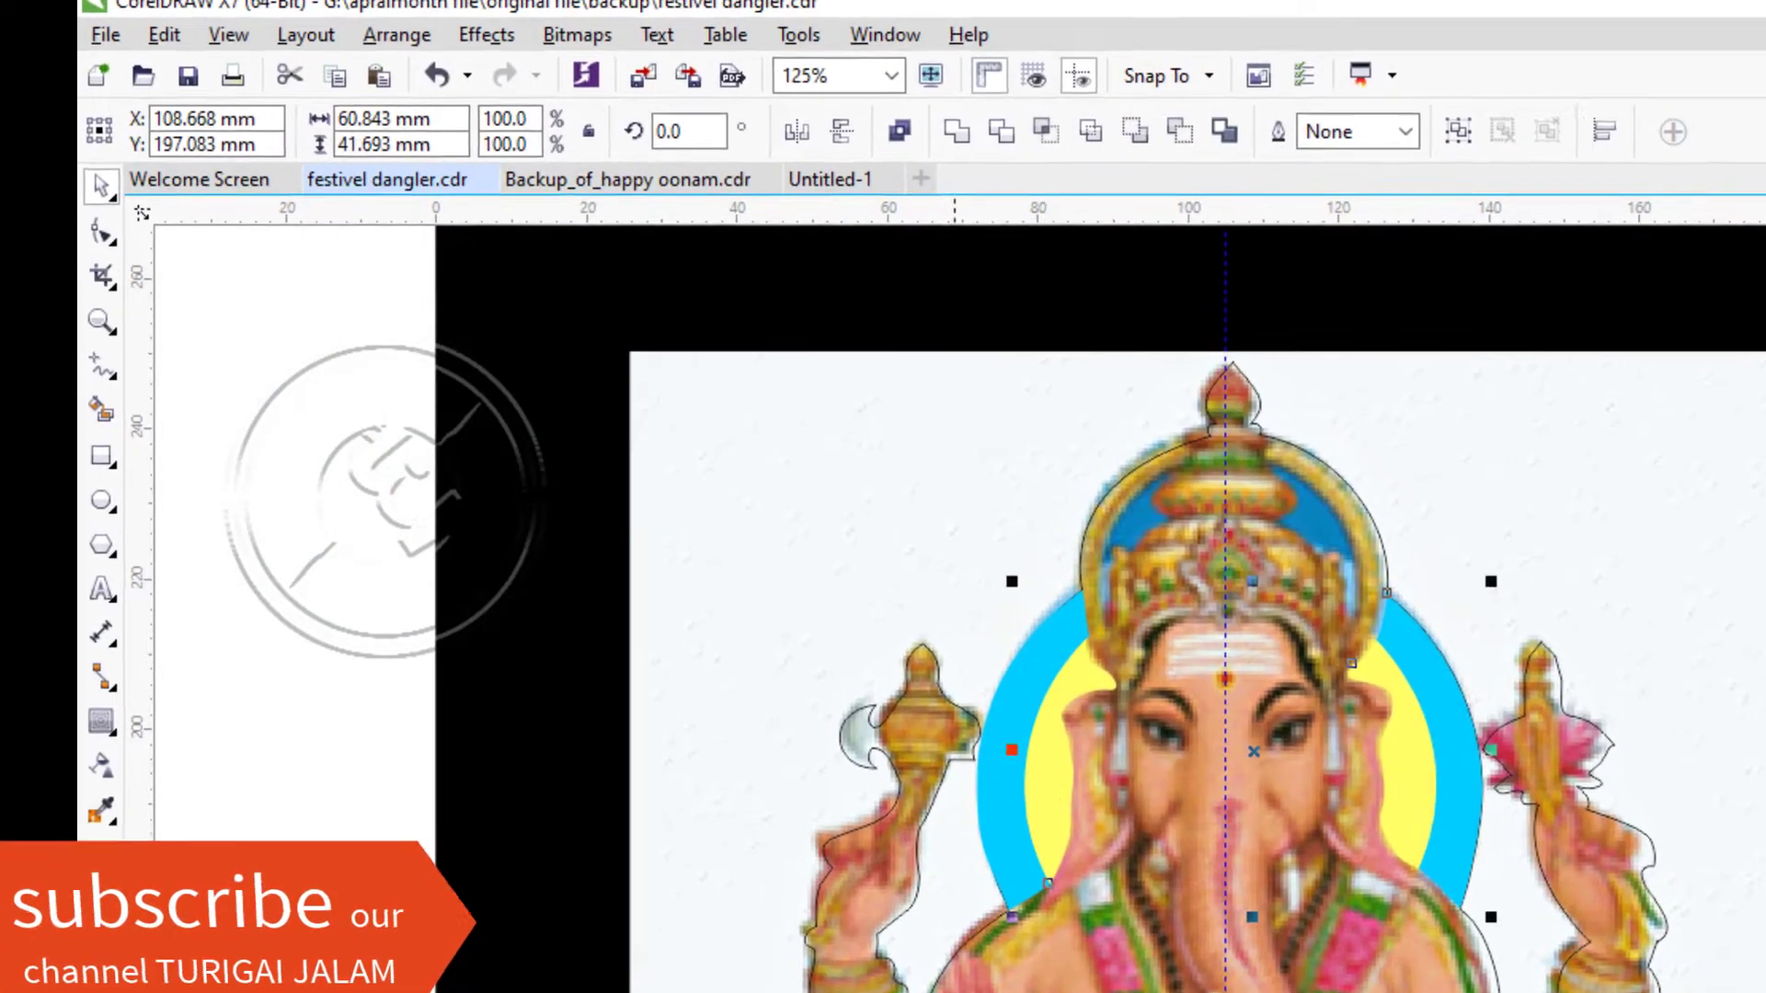
{"action": "left_click", "coordinate": [553, 33]}
{"action": "left_click", "coordinate": [593, 65]}
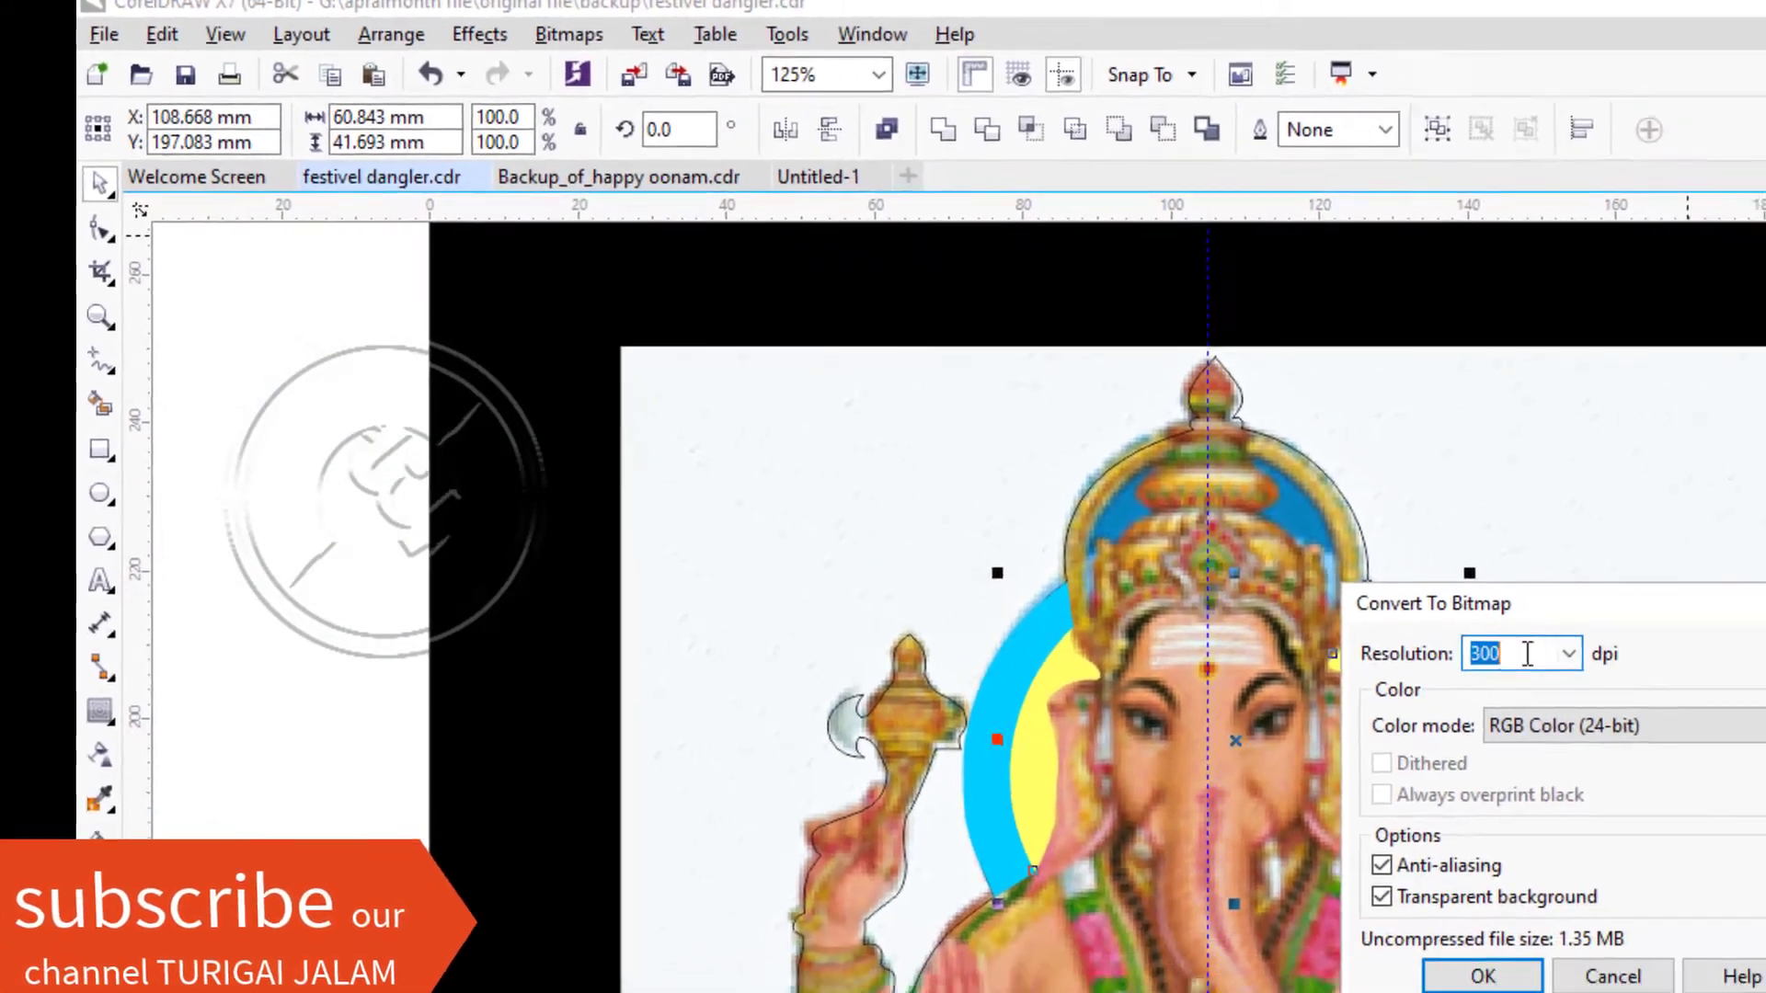
{"action": "type", "text": "400"}
{"action": "left_click", "coordinate": [1483, 977]}
Try moving the halo bitmap clear of the figure and undo the moves.
{"action": "left_click_drag", "start_coordinate": [1302, 674], "coordinate": [1593, 598]}
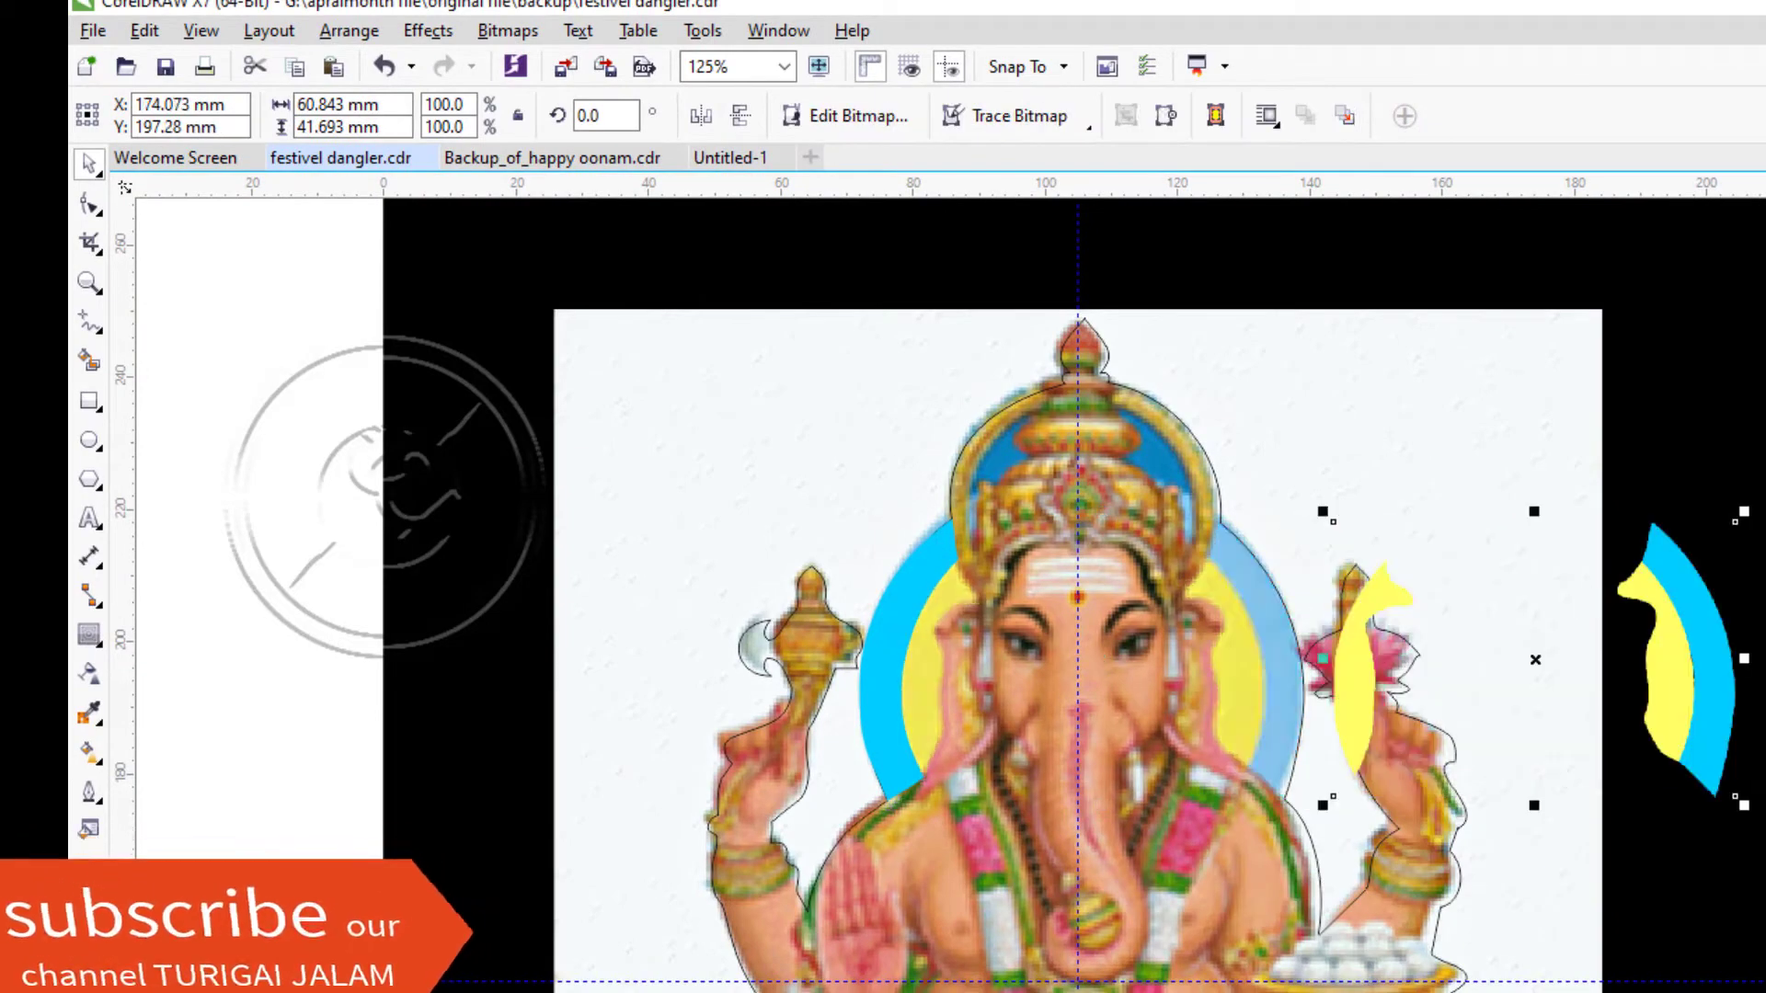
{"action": "key", "text": "ctrl+z"}
{"action": "left_click_drag", "start_coordinate": [1299, 665], "coordinate": [1749, 664]}
{"action": "key", "text": "ctrl+z"}
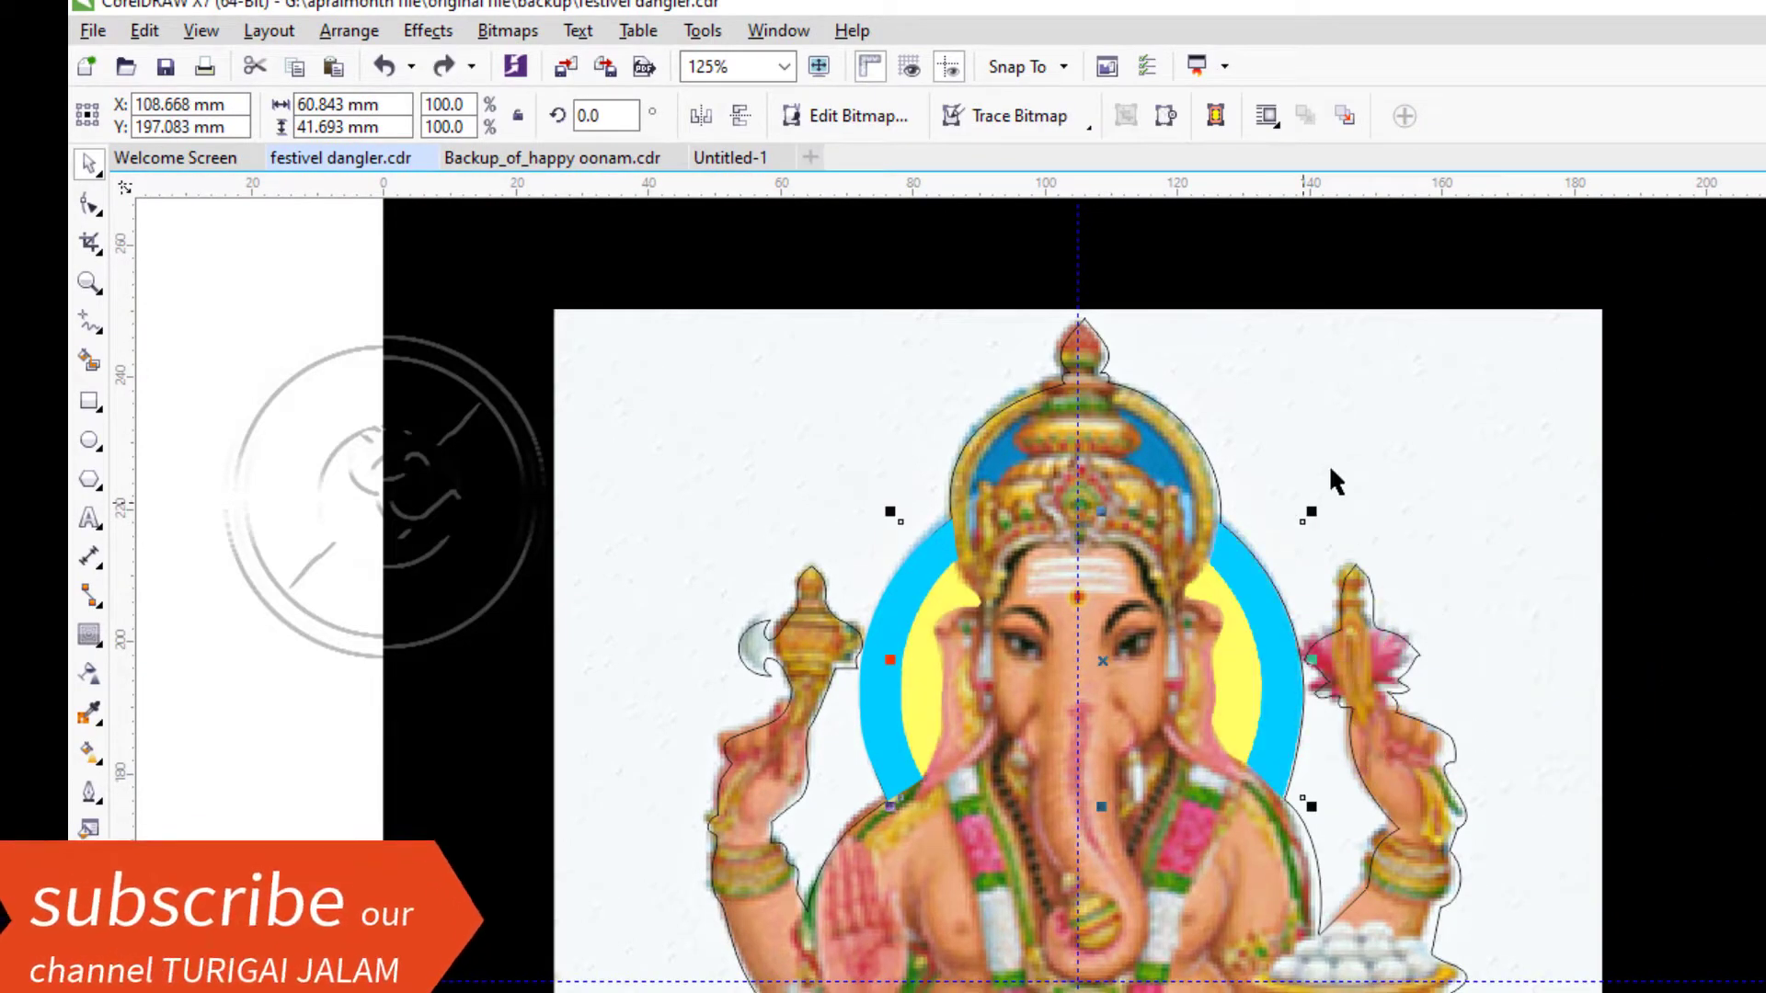
Select the halo pieces together with the Ganesha picture and convert them into one 400 dpi RGB bitmap with transparent background.
{"action": "left_click", "coordinate": [1331, 469], "text": "shift"}
{"action": "left_click_drag", "start_coordinate": [1320, 826], "coordinate": [1697, 778]}
{"action": "key", "text": "ctrl+z"}
{"action": "left_click_drag", "start_coordinate": [1236, 653], "coordinate": [1479, 694]}
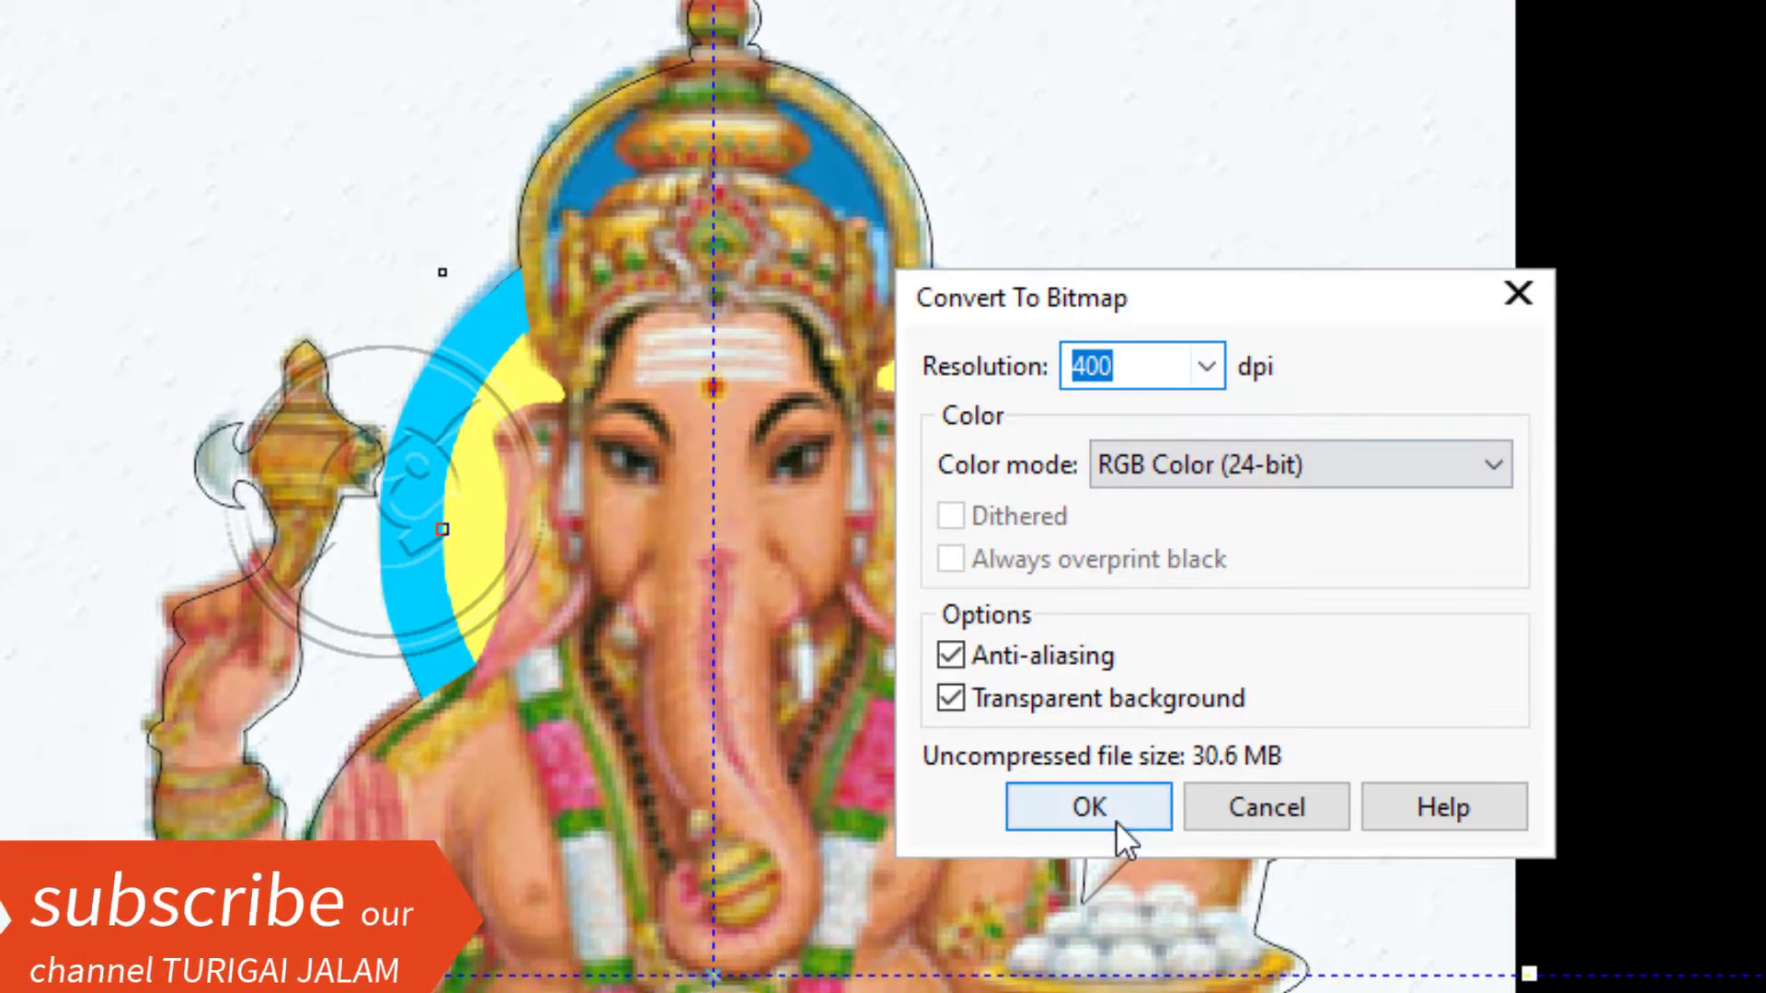
{"action": "left_click", "coordinate": [1123, 836]}
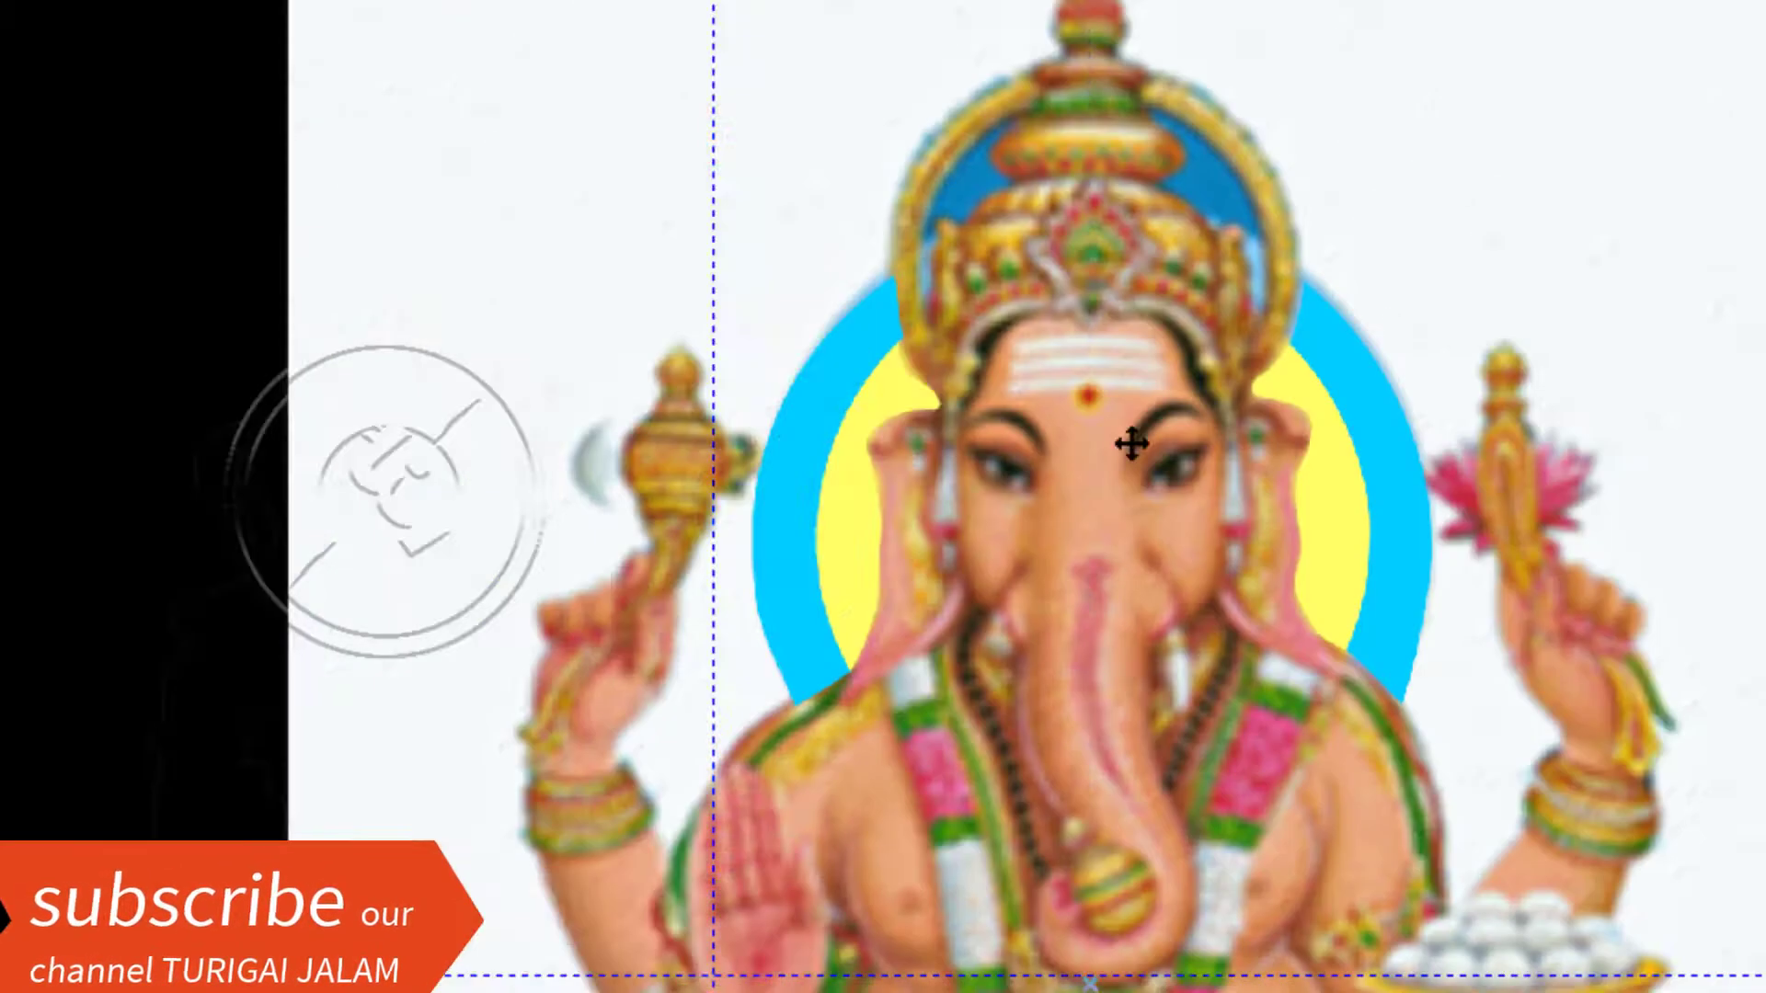
Undo a trial move of the merged bitmap and send it one level back, behind the traced figure outline.
{"action": "scroll", "coordinate": [1045, 386], "scroll_direction": "down", "scroll_amount": 1}
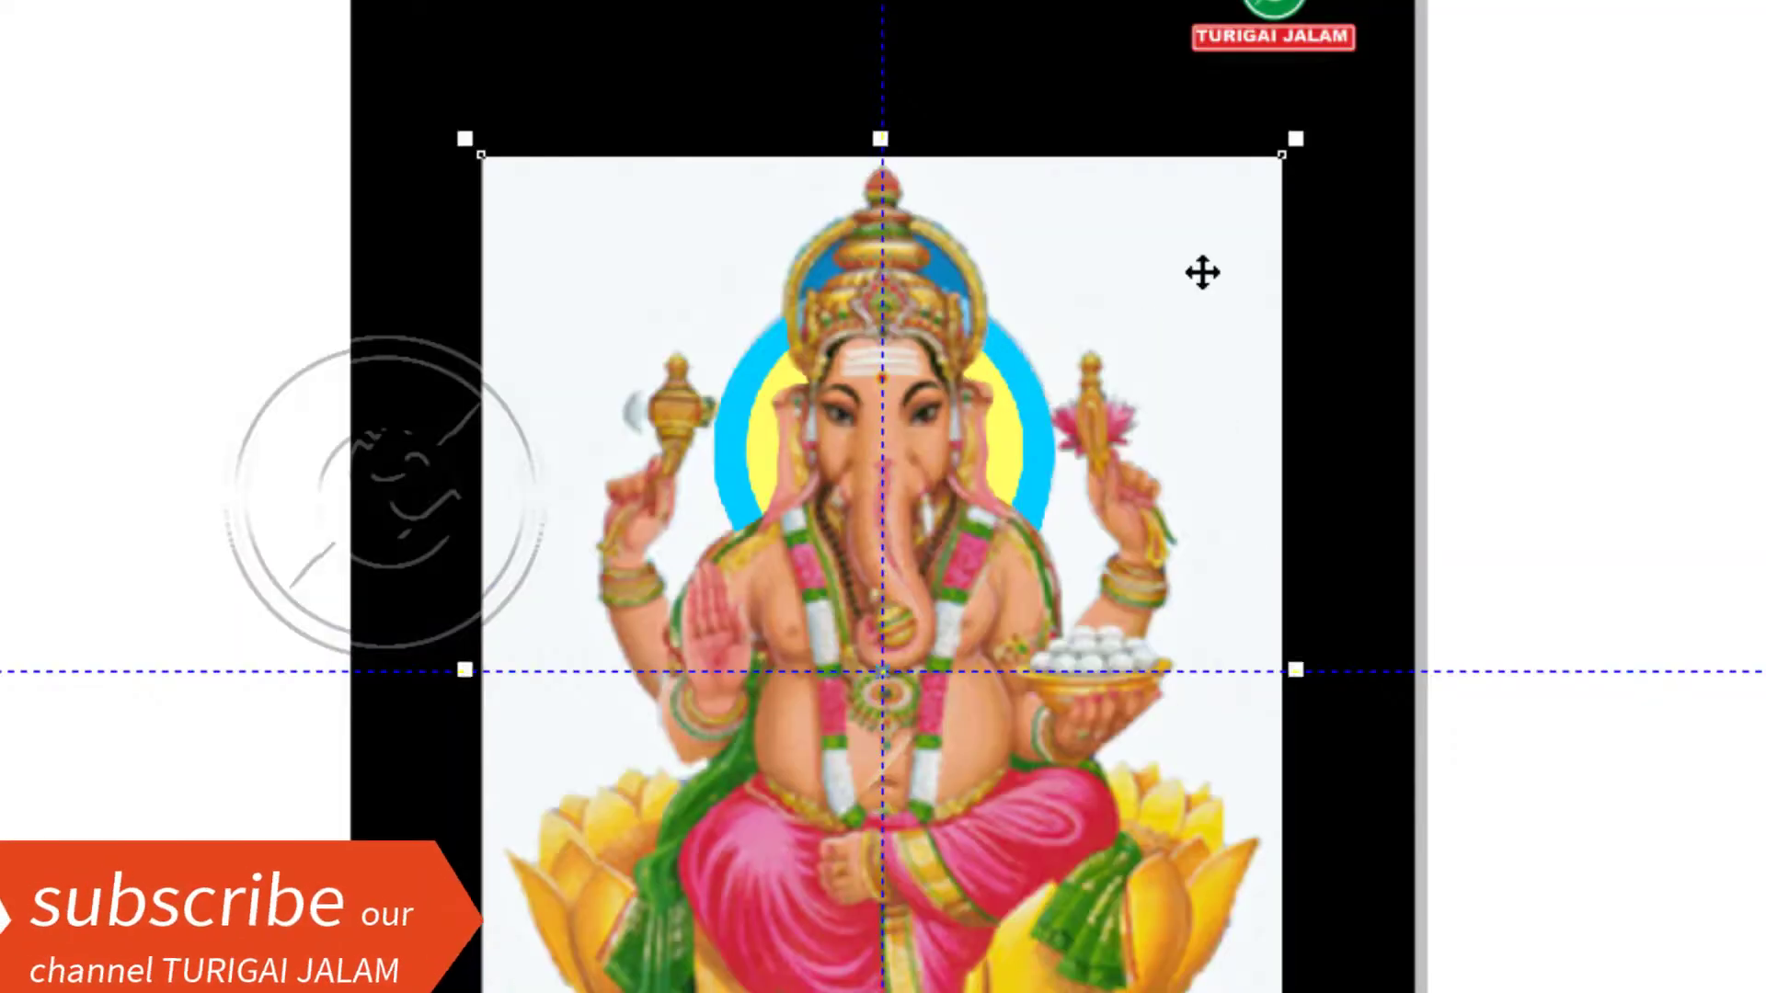
{"action": "left_click_drag", "start_coordinate": [1202, 272], "coordinate": [1509, 257]}
{"action": "left_click", "coordinate": [727, 432]}
{"action": "key", "text": "ctrl+z"}
{"action": "key", "text": "Escape"}
{"action": "key", "text": "ctrl+Page_Down"}
{"action": "key", "text": "Escape"}
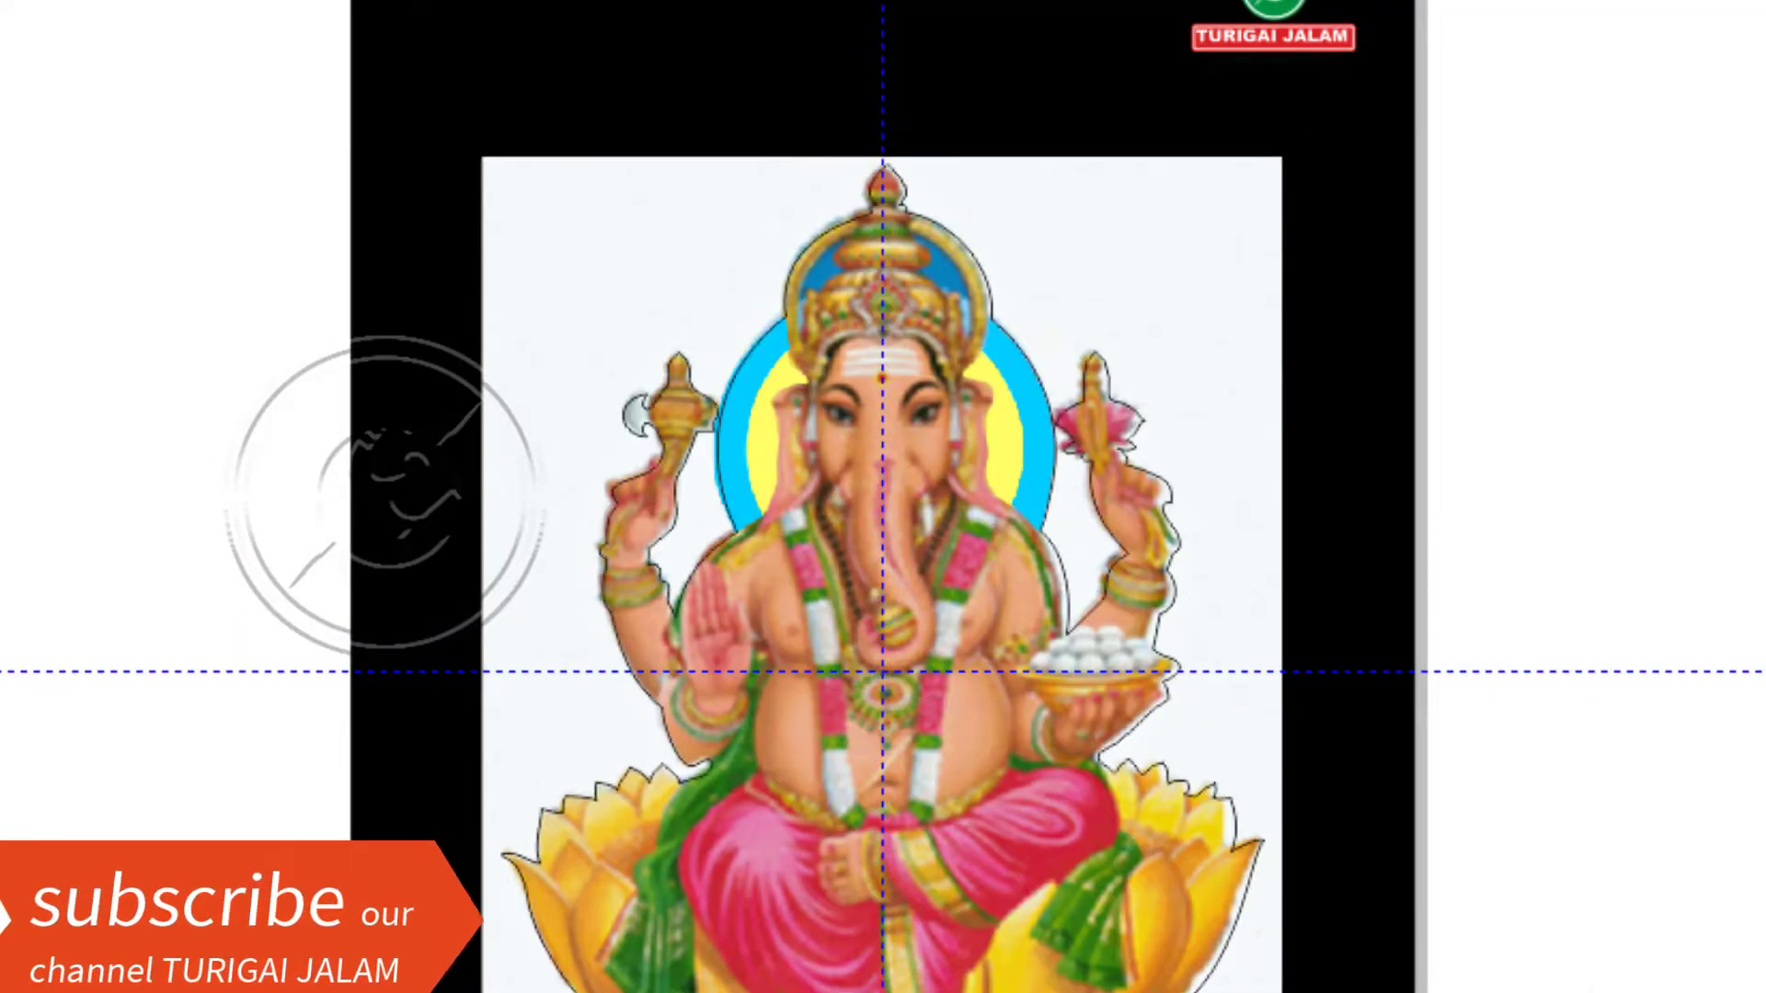
Try PowerClipping the merged bitmap inside the traced figure outline and undo it.
{"action": "scroll", "coordinate": [913, 472], "scroll_direction": "up", "scroll_amount": 1}
{"action": "left_click", "coordinate": [913, 472]}
{"action": "left_click", "coordinate": [350, 5]}
{"action": "left_click", "coordinate": [311, 1]}
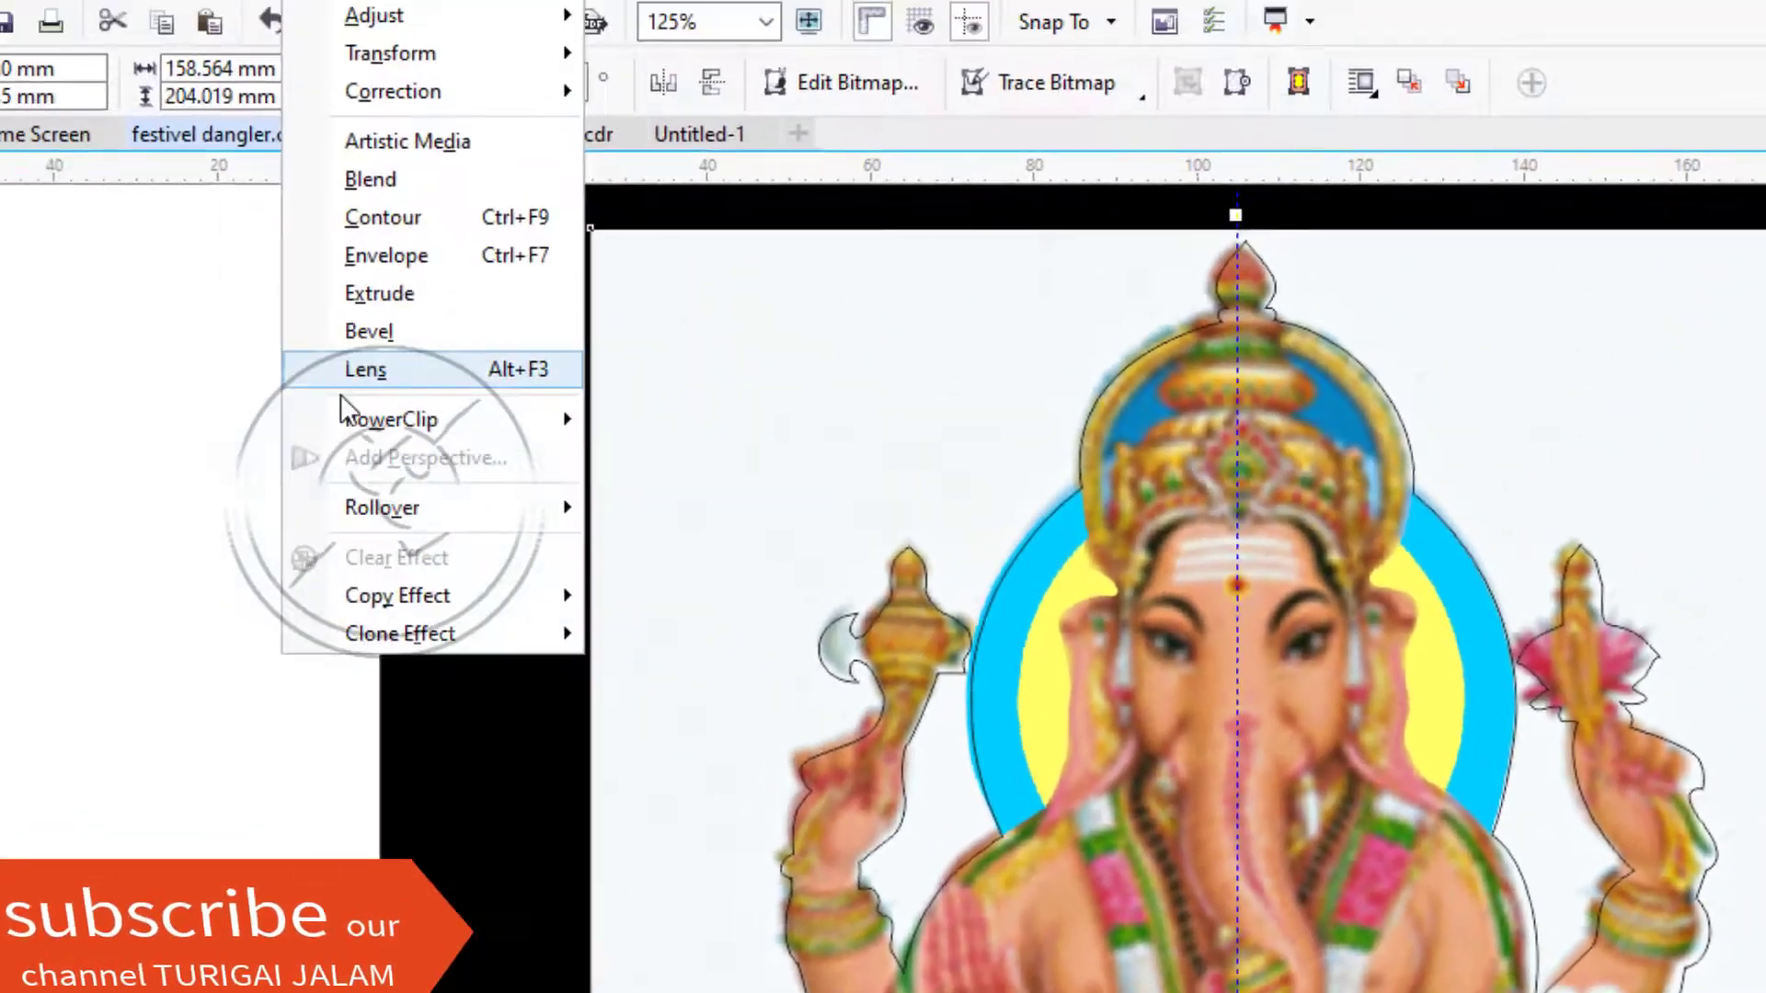
{"action": "mouse_move", "coordinate": [391, 419]}
{"action": "left_click", "coordinate": [677, 422]}
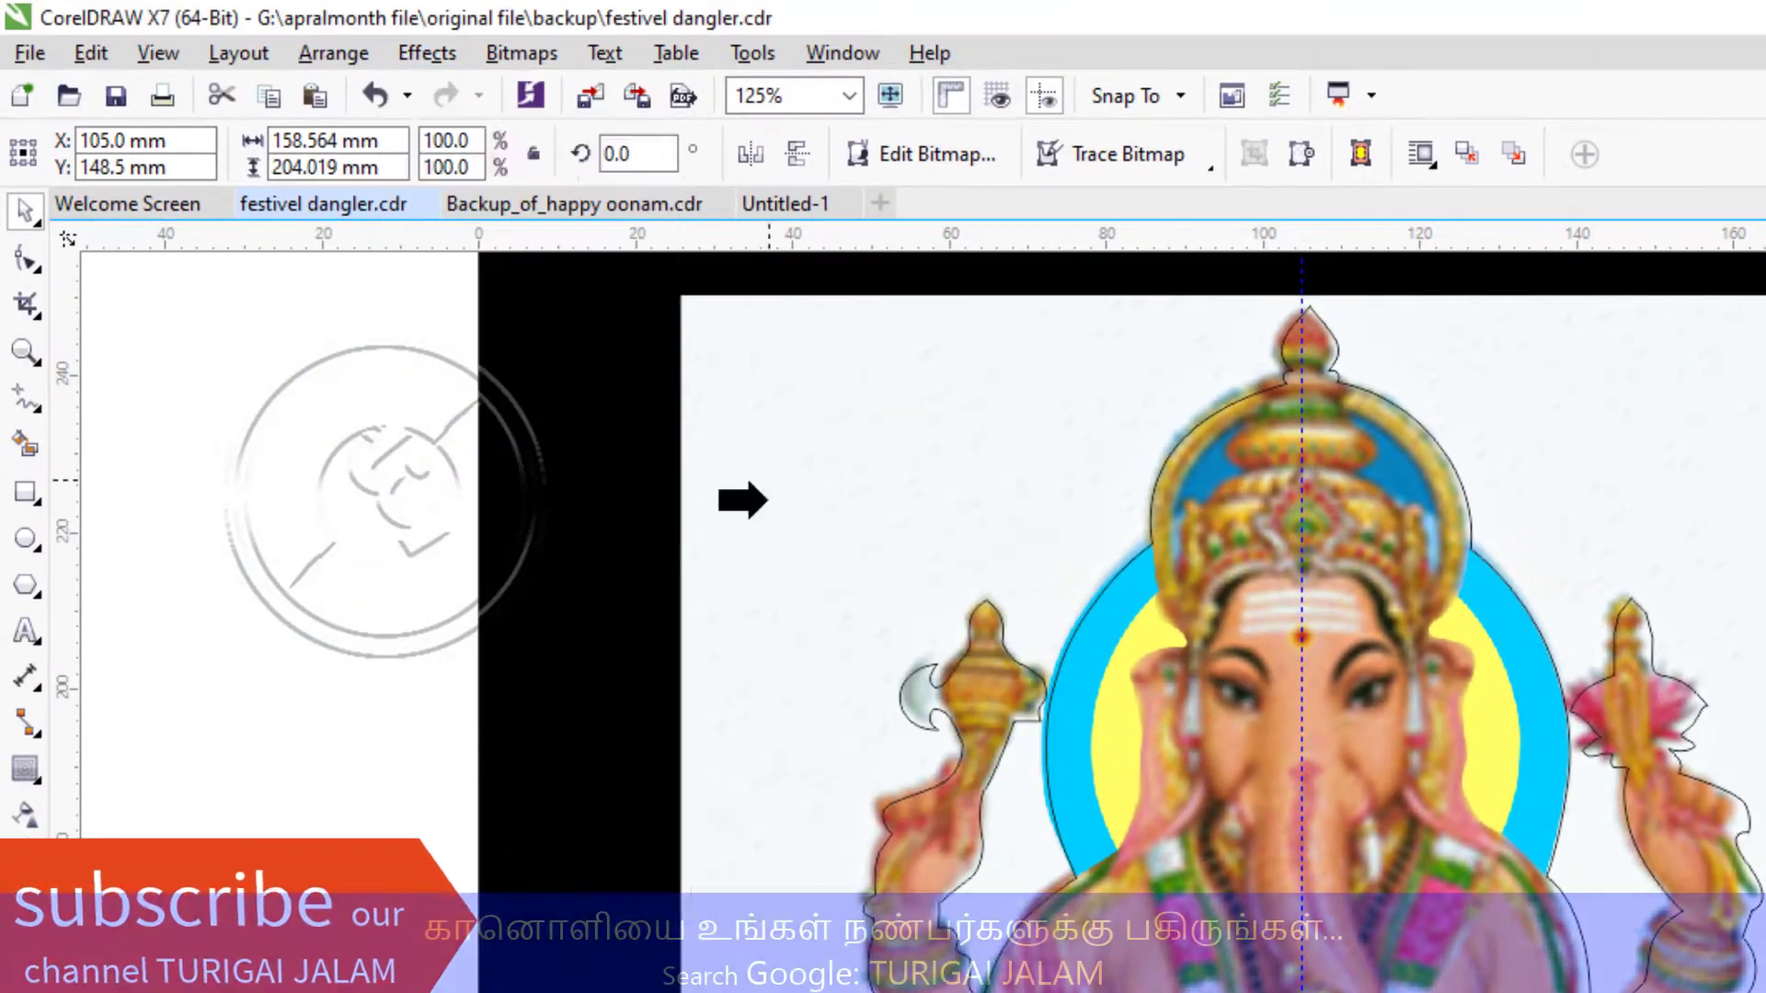
{"action": "left_click", "coordinate": [906, 743]}
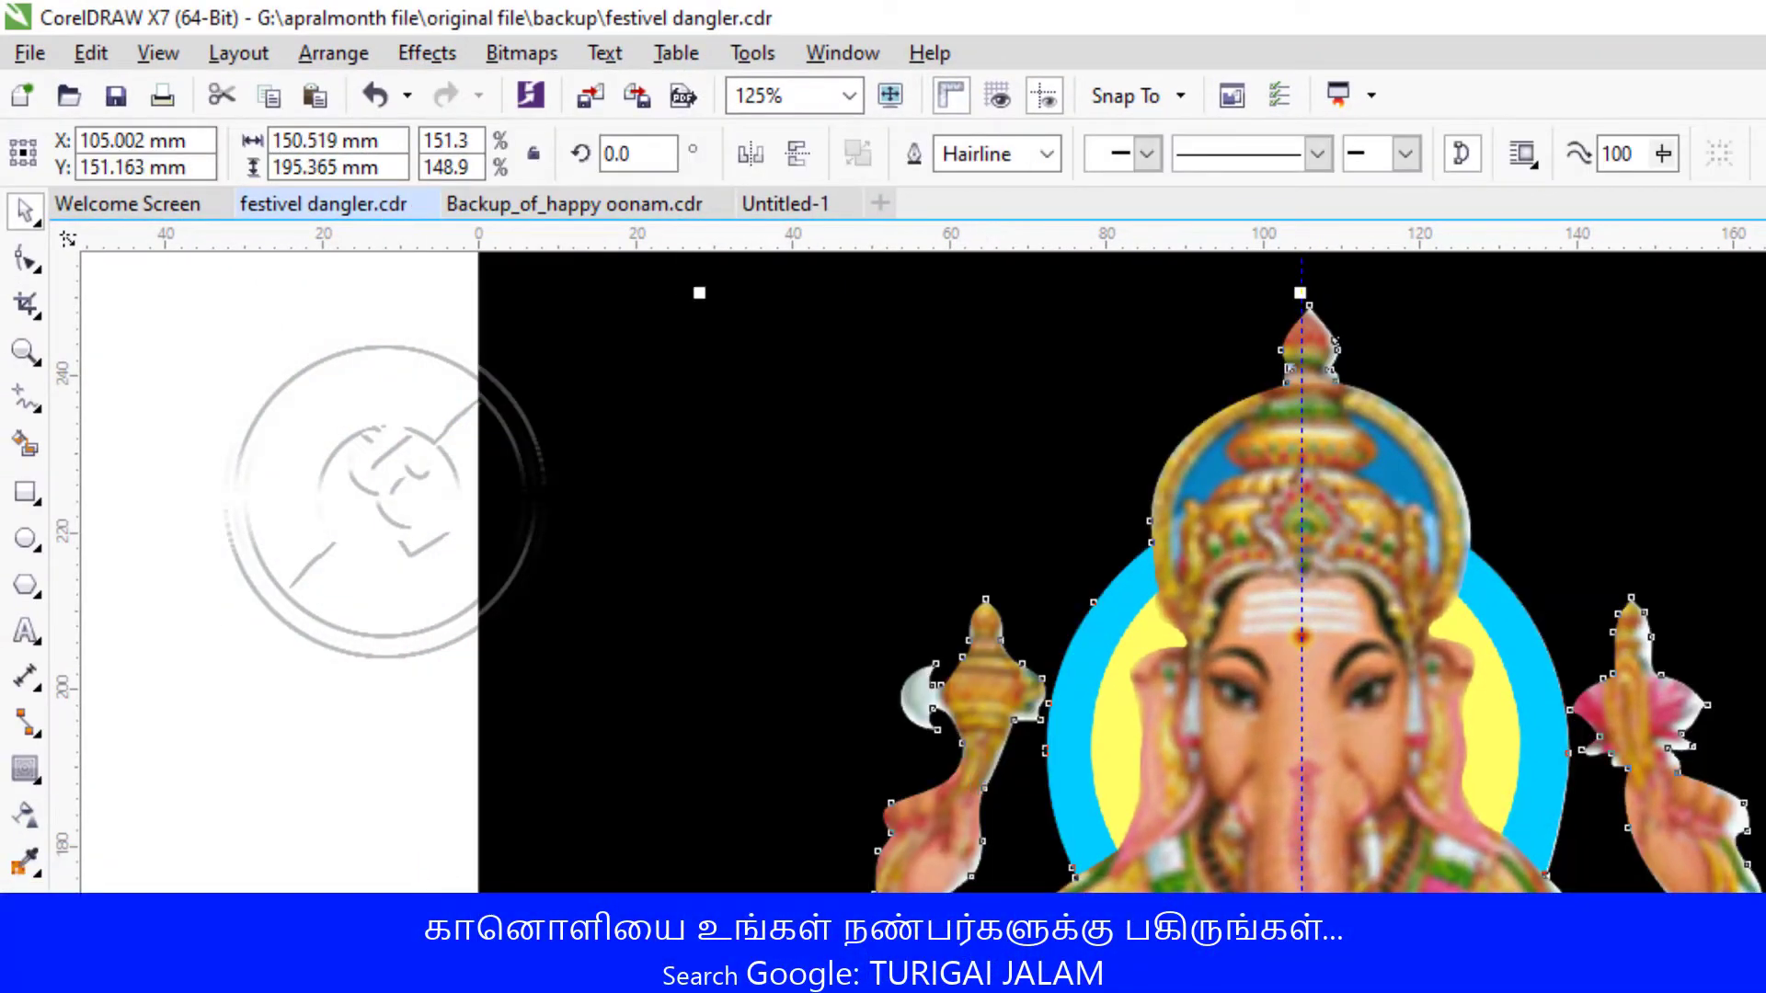
{"action": "key", "text": "ctrl+z"}
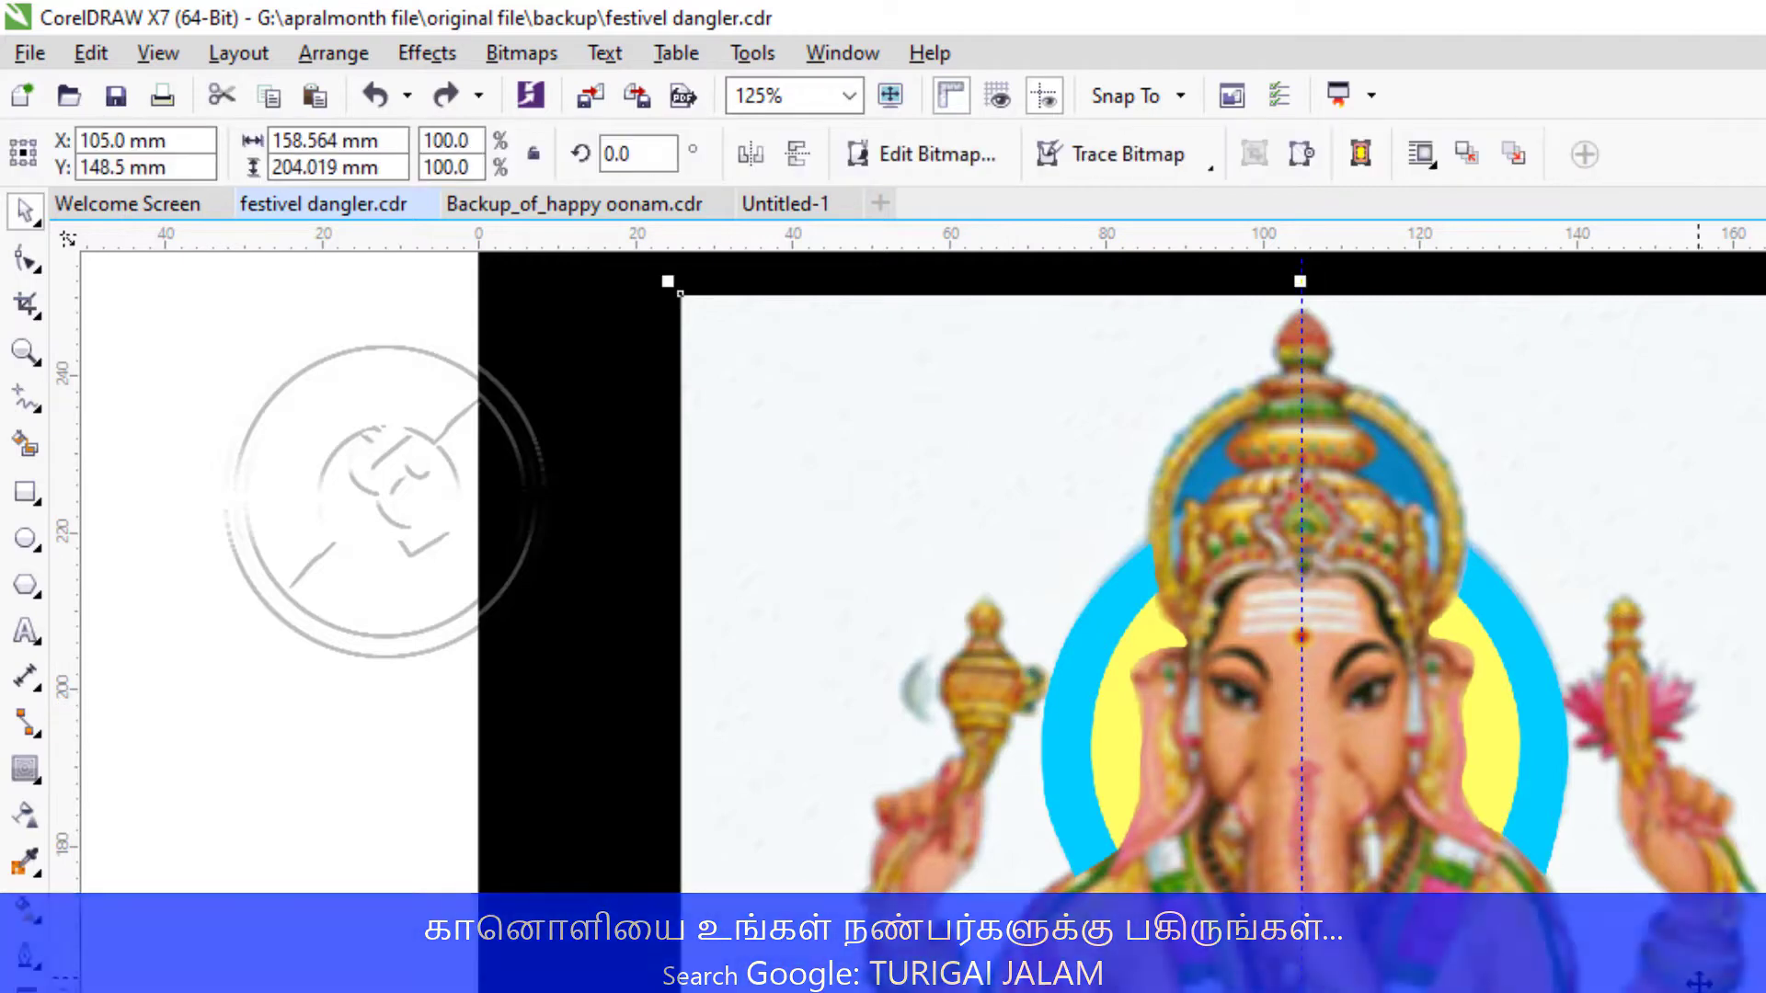
Undo the bitmap's trial move and place the merged bitmap one level back so the traced outline lies on top.
{"action": "scroll", "coordinate": [1023, 612], "scroll_direction": "down", "scroll_amount": 1}
{"action": "scroll", "coordinate": [1117, 824], "scroll_direction": "up", "scroll_amount": 1}
{"action": "left_click_drag", "start_coordinate": [1116, 824], "coordinate": [1211, 803]}
{"action": "key", "text": "ctrl+z"}
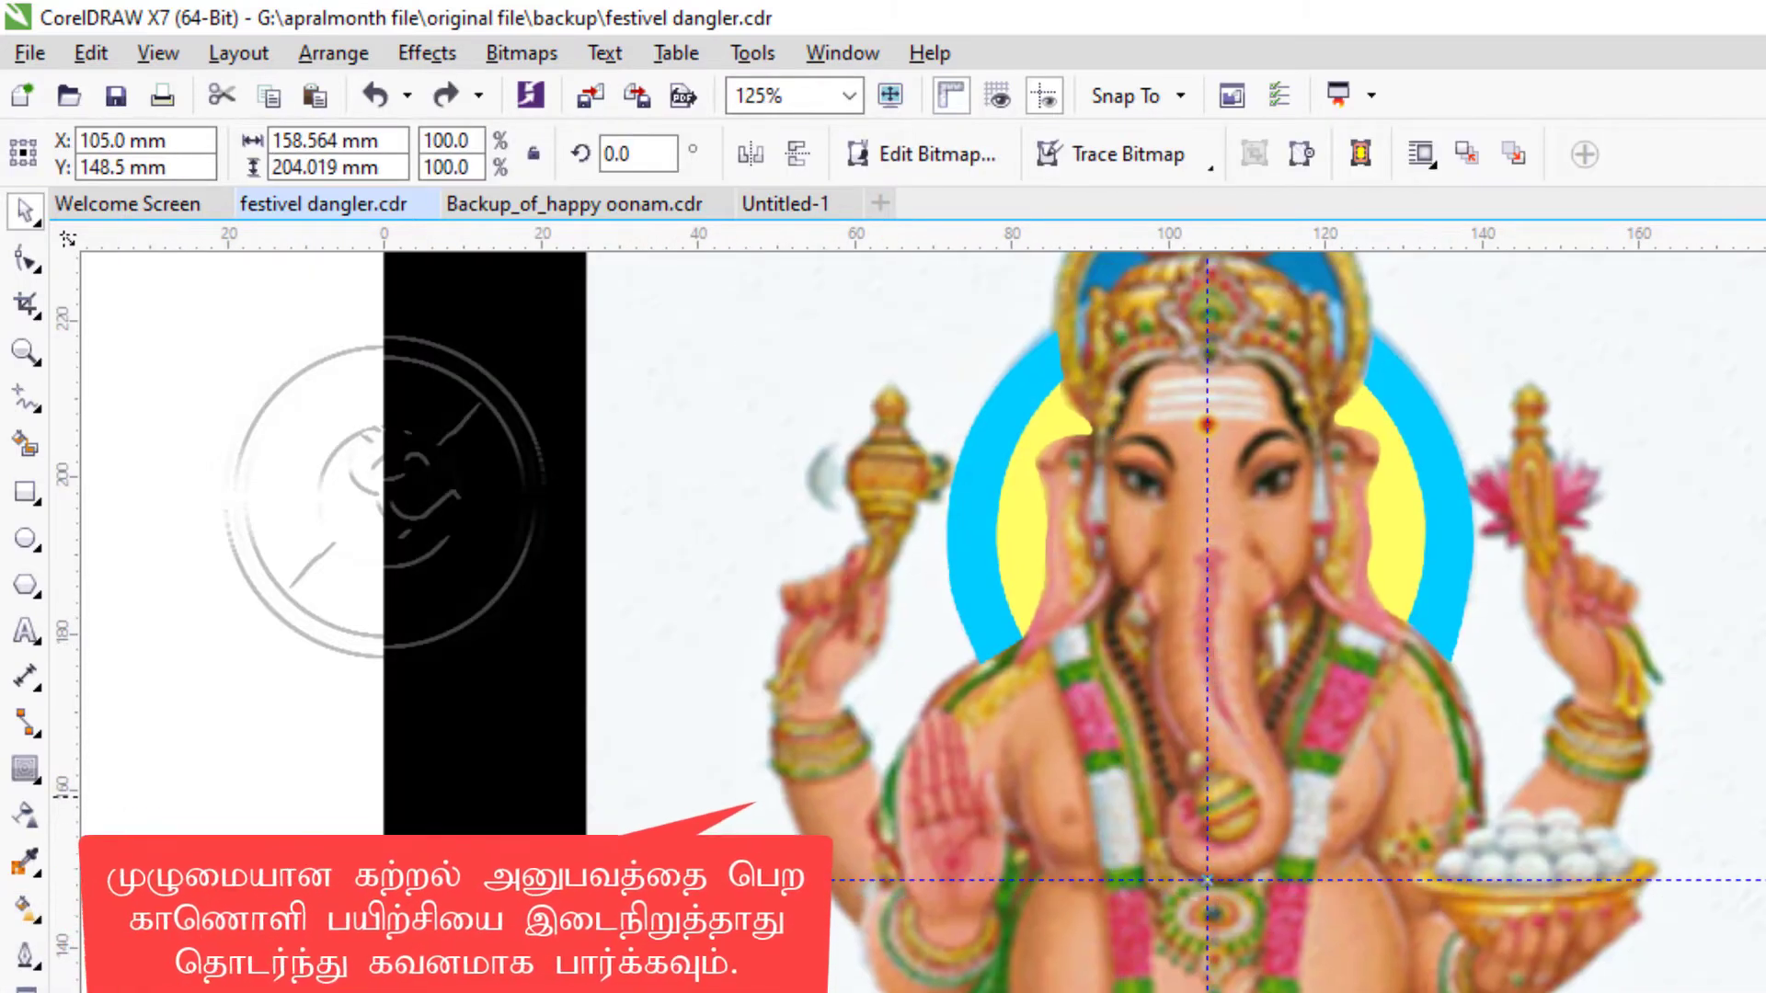
{"action": "key", "text": "ctrl+Page_Down"}
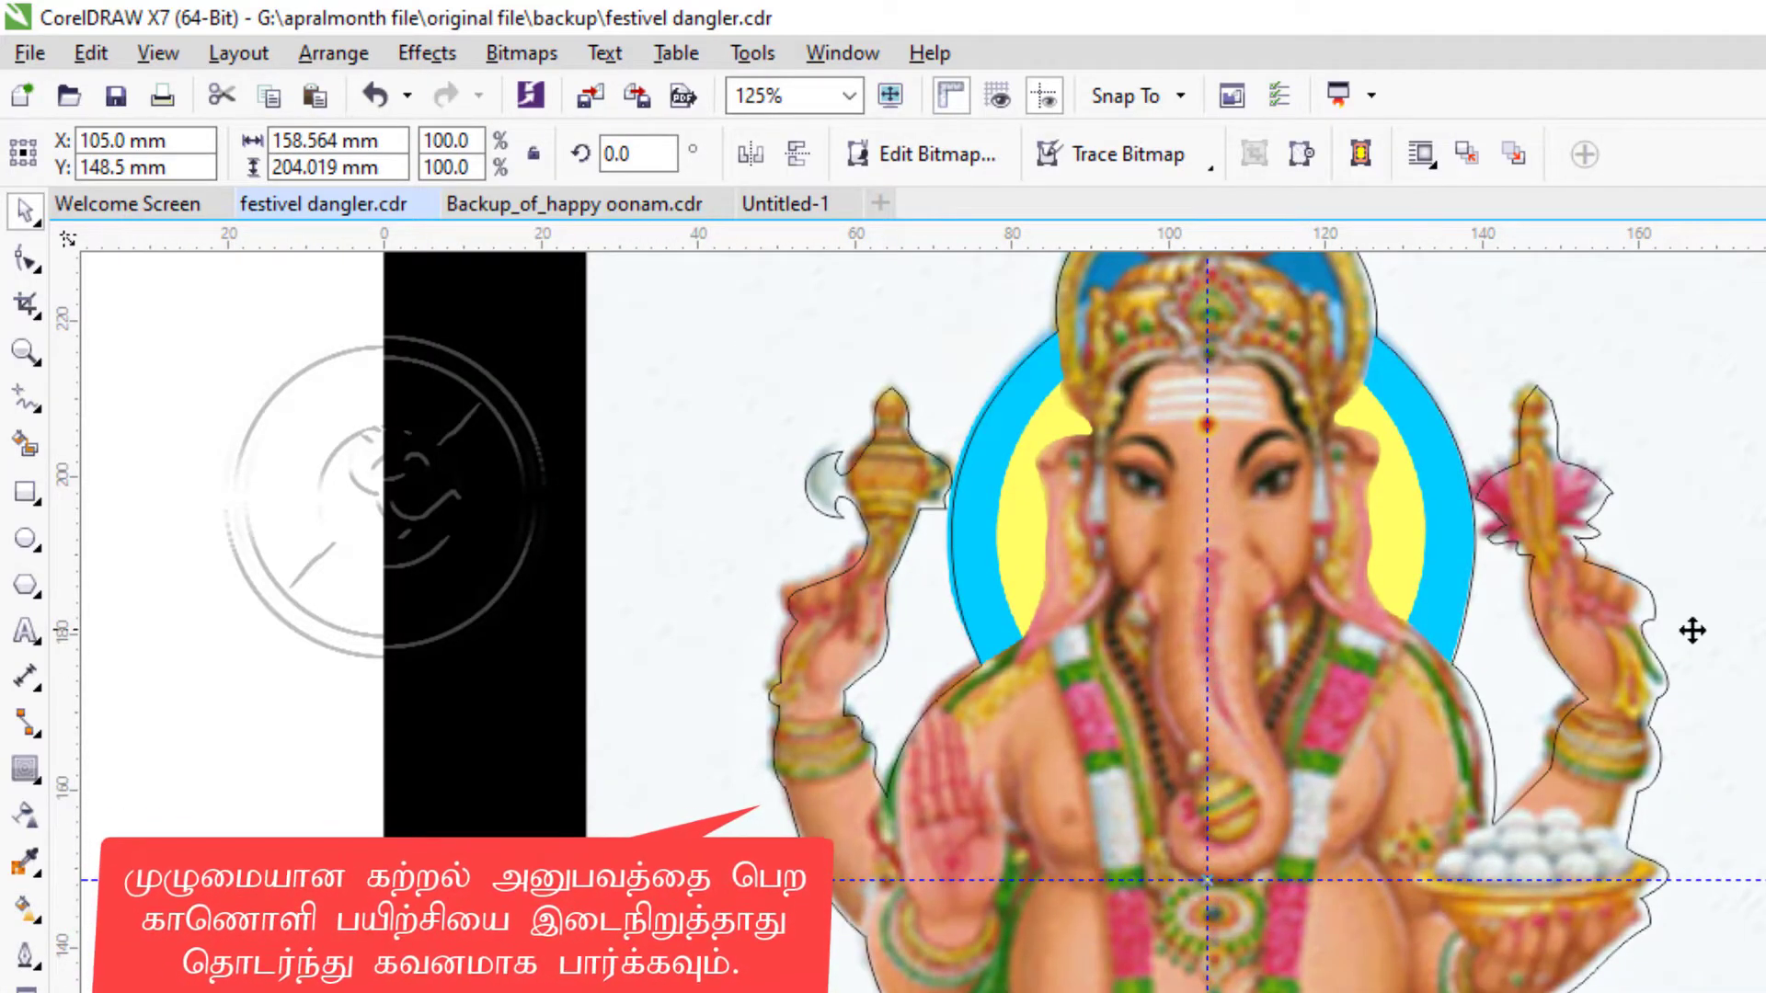
Stretch the merged bitmap to 159.633 mm wide and nudge it down to line up with the traced outline.
{"action": "left_click", "coordinate": [1658, 628]}
{"action": "left_click", "coordinate": [1762, 808]}
{"action": "left_click_drag", "start_coordinate": [1749, 880], "coordinate": [1765, 880]}
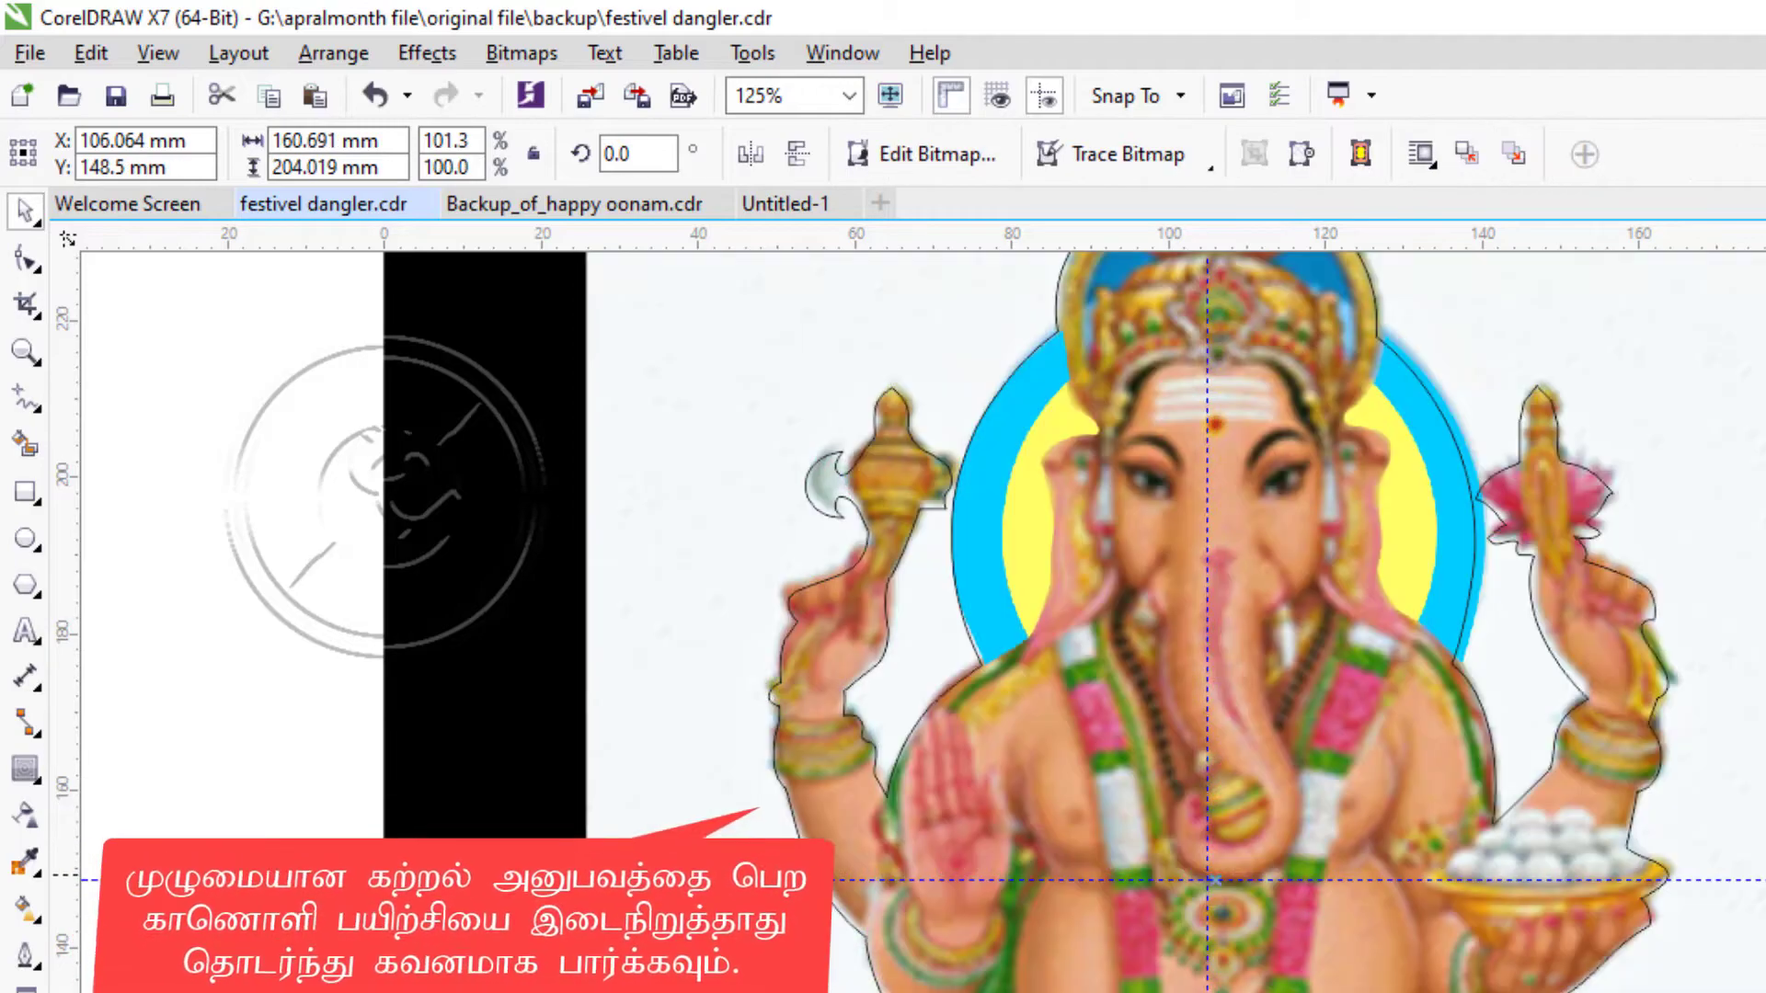
{"action": "scroll", "coordinate": [1650, 725], "scroll_direction": "up", "scroll_amount": 1}
{"action": "left_click_drag", "start_coordinate": [1765, 992], "coordinate": [1748, 992]}
{"action": "key", "text": "Down"}
{"action": "scroll", "coordinate": [1472, 992], "scroll_direction": "down", "scroll_amount": 2}
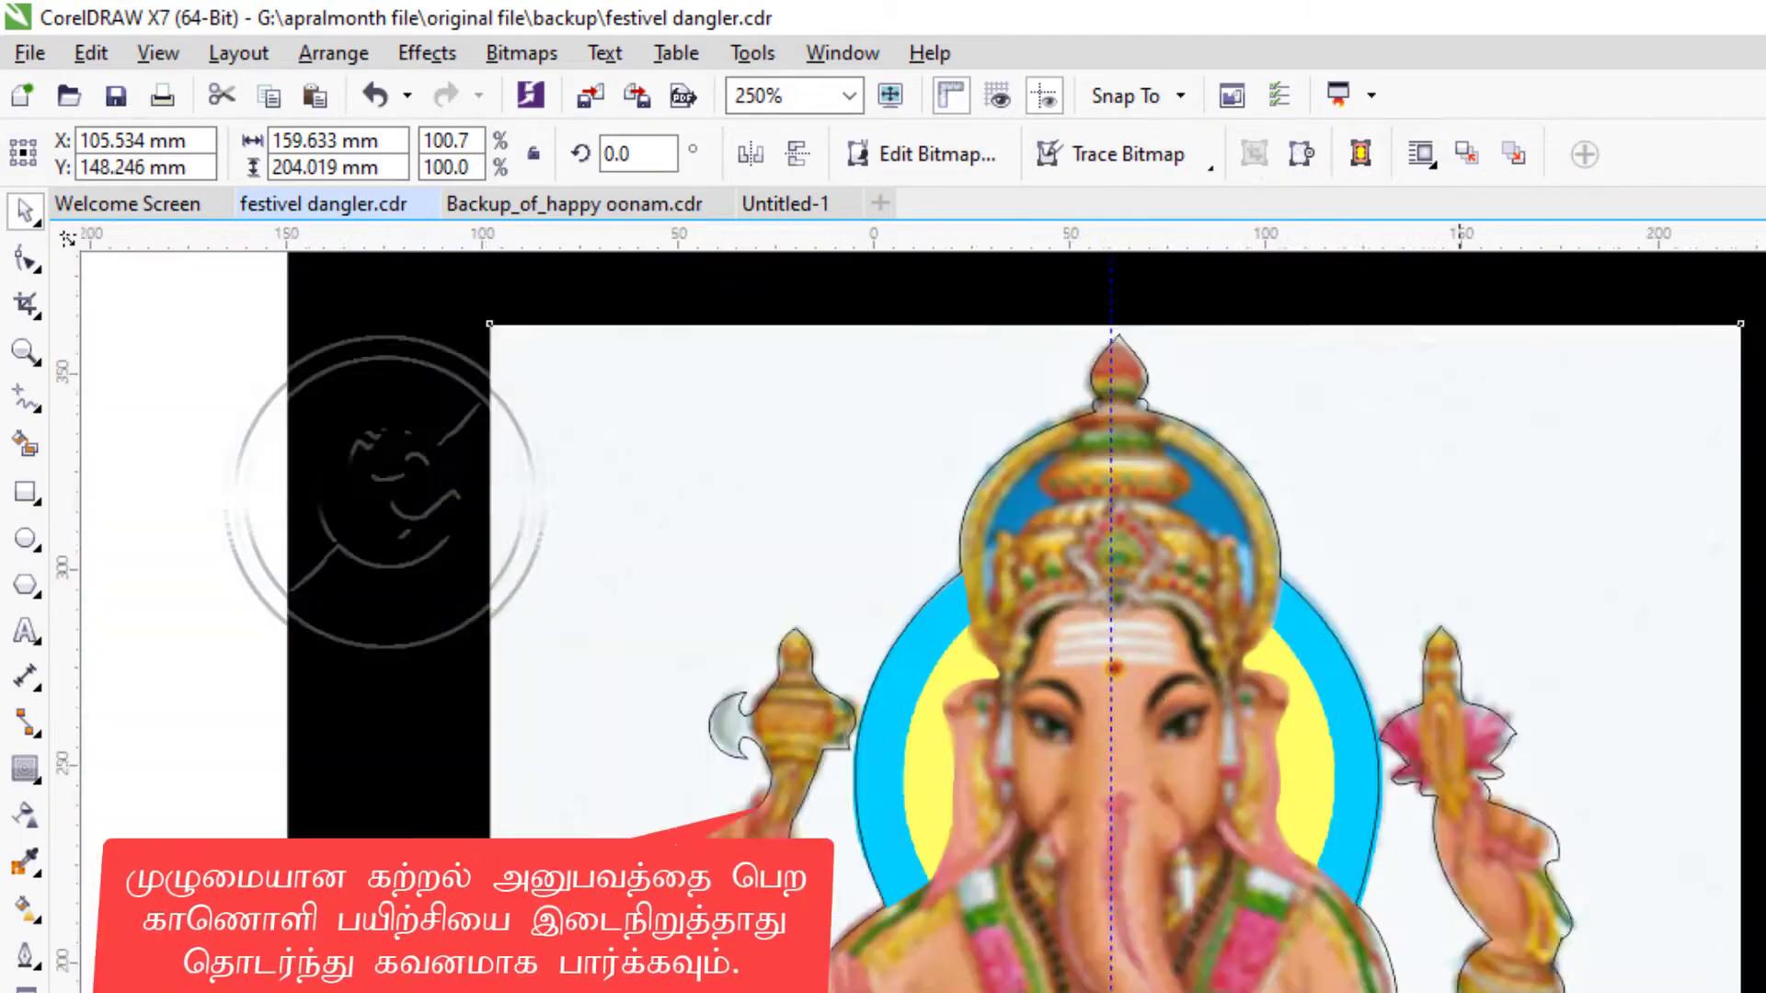
{"action": "scroll", "coordinate": [1306, 951], "scroll_direction": "up", "scroll_amount": 1}
{"action": "scroll", "coordinate": [1417, 992], "scroll_direction": "down", "scroll_amount": 1}
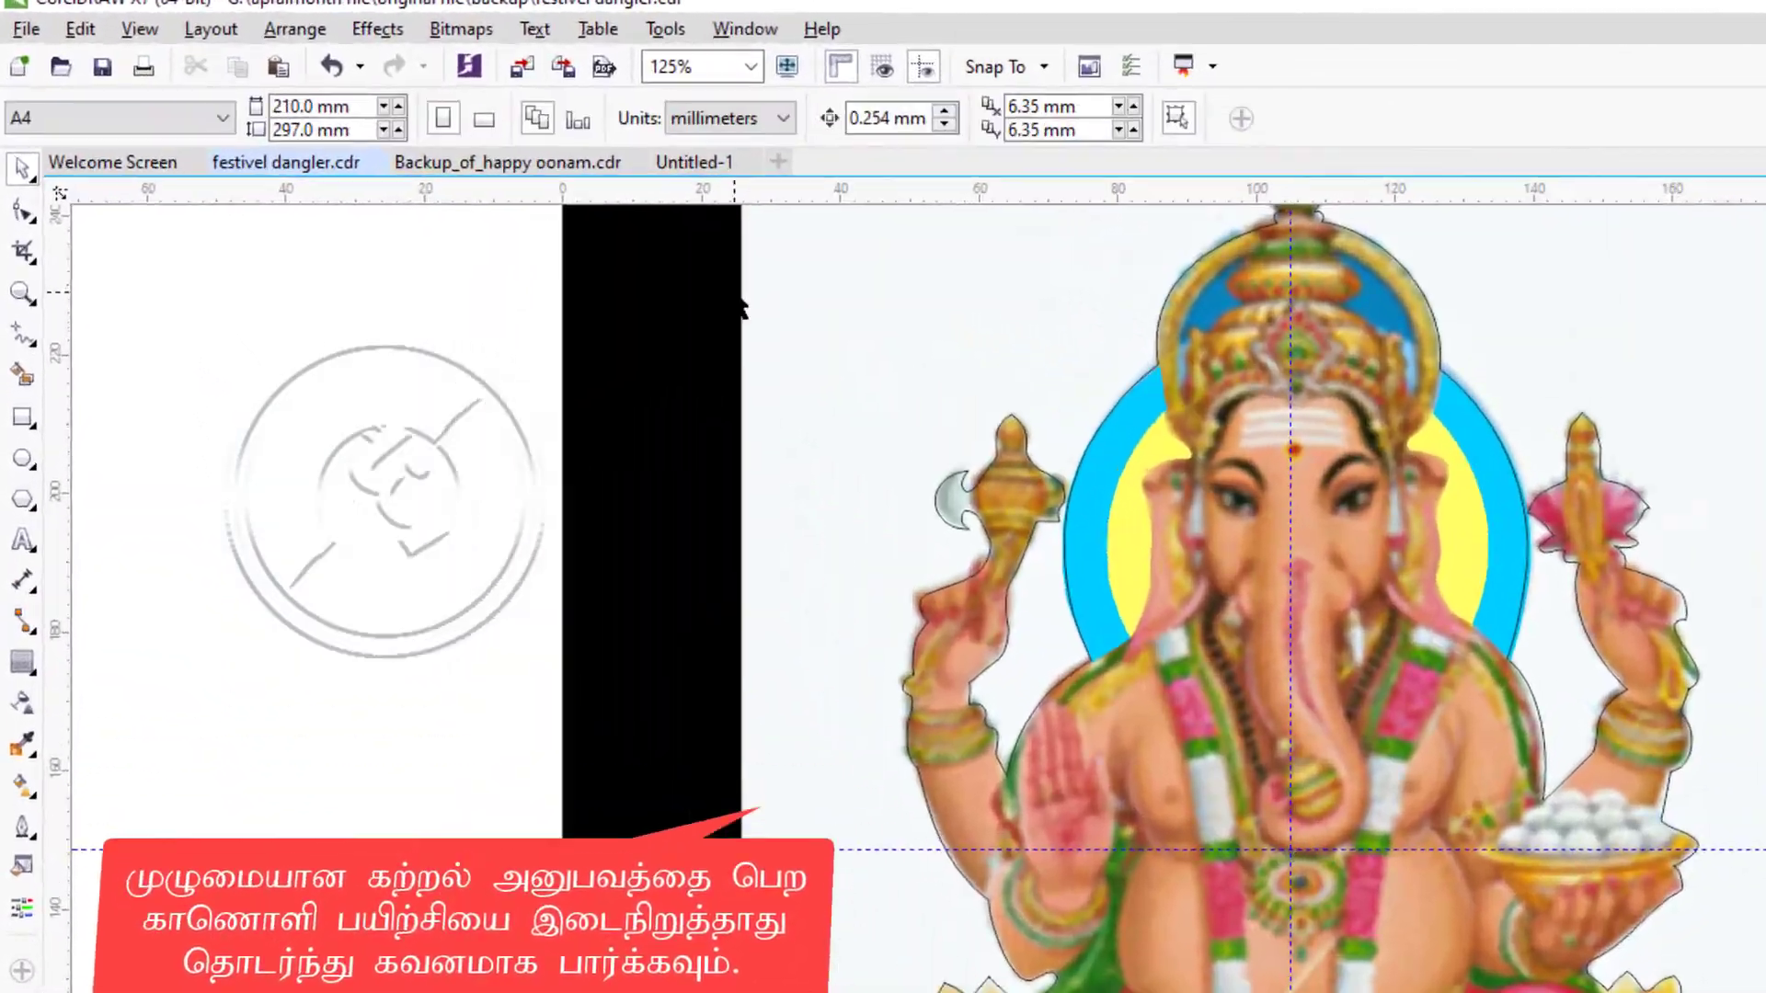
PowerClip the merged bitmap inside the traced figure outline.
{"action": "left_click", "coordinate": [233, 22]}
{"action": "mouse_move", "coordinate": [363, 322]}
{"action": "left_click", "coordinate": [639, 355]}
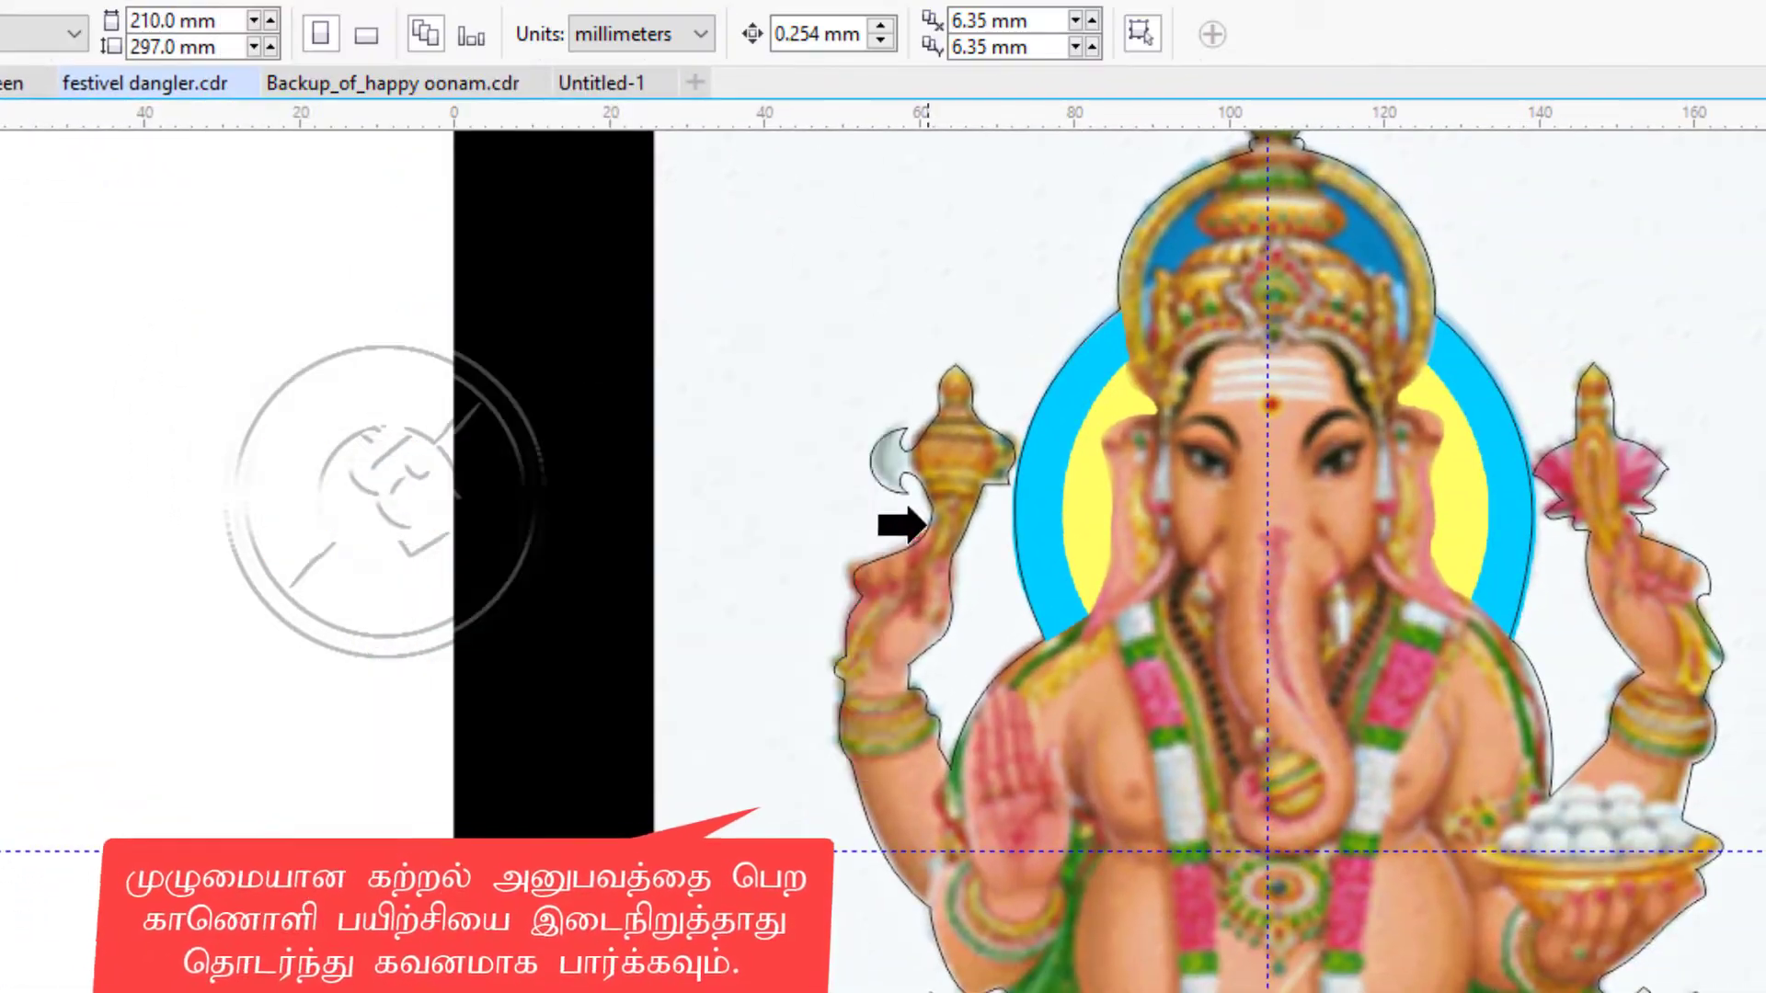
{"action": "left_click", "coordinate": [920, 516]}
{"action": "scroll", "coordinate": [1074, 776], "scroll_direction": "down", "scroll_amount": 1}
{"action": "key", "text": "ctrl+z"}
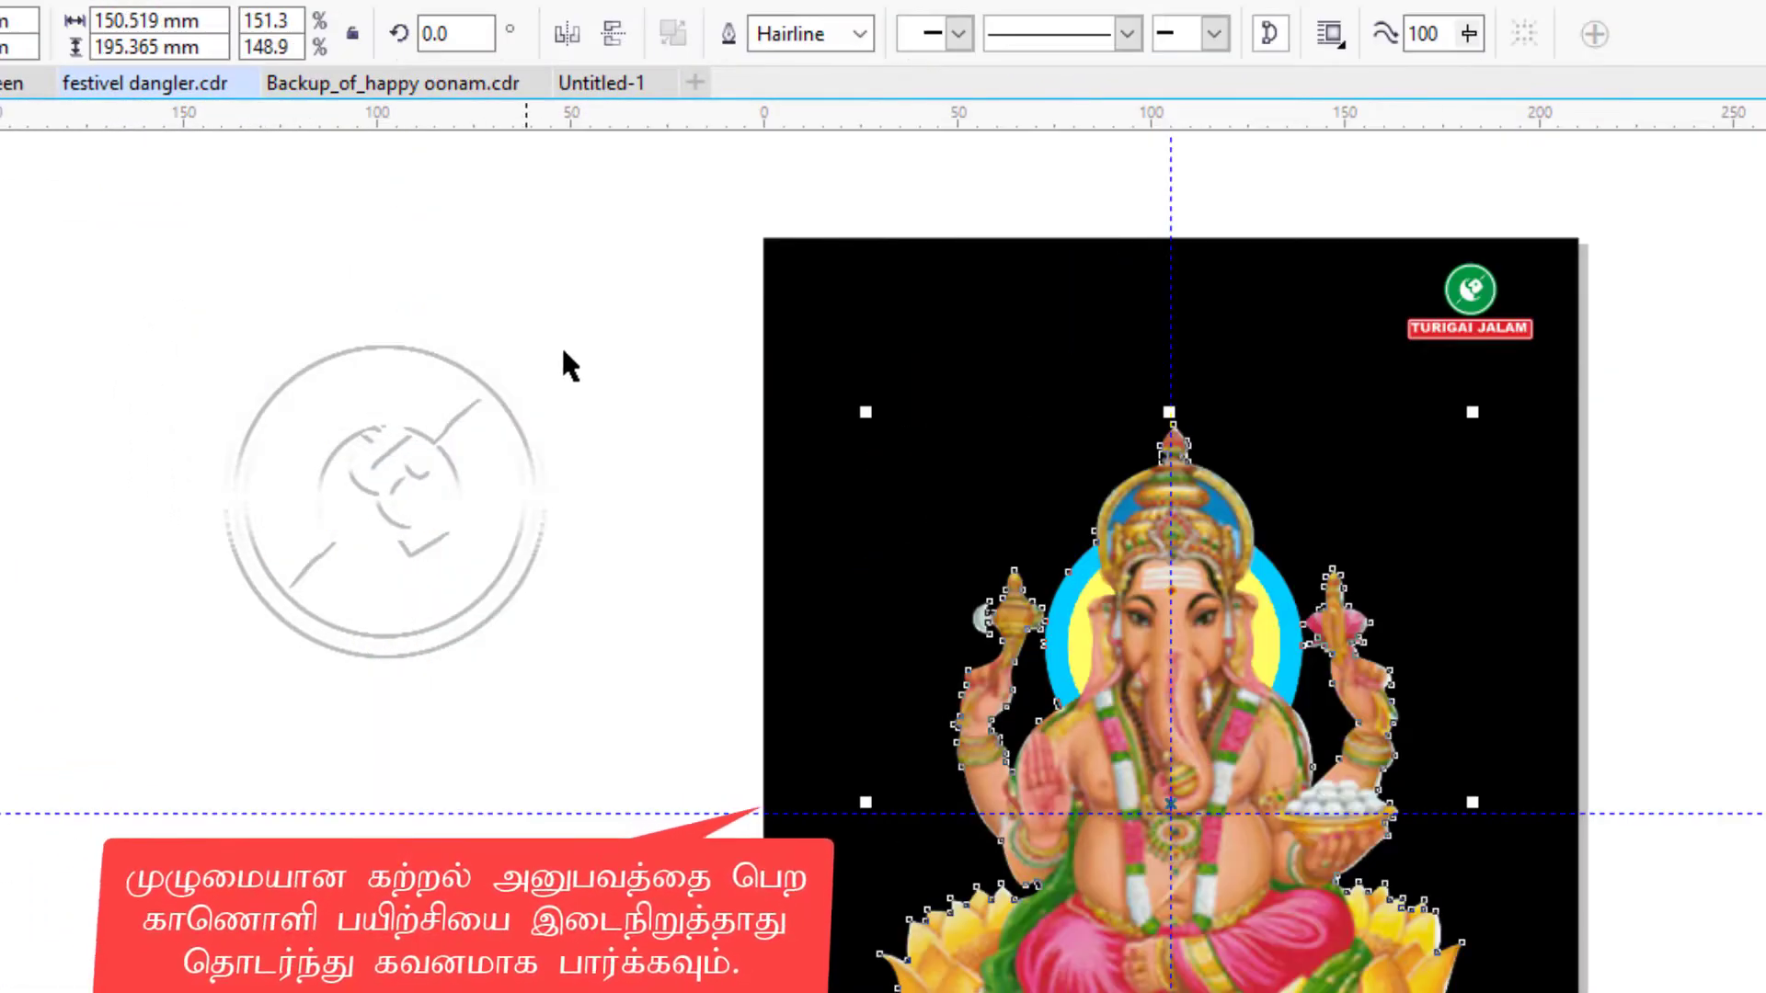
Select the TURIGAI JALAM logo group and move it onto the vertical guideline above the figure's crown.
{"action": "left_click_drag", "start_coordinate": [564, 363], "coordinate": [1372, 991]}
{"action": "scroll", "coordinate": [1636, 283], "scroll_direction": "up", "scroll_amount": 4}
{"action": "left_click_drag", "start_coordinate": [1636, 284], "coordinate": [1284, 501]}
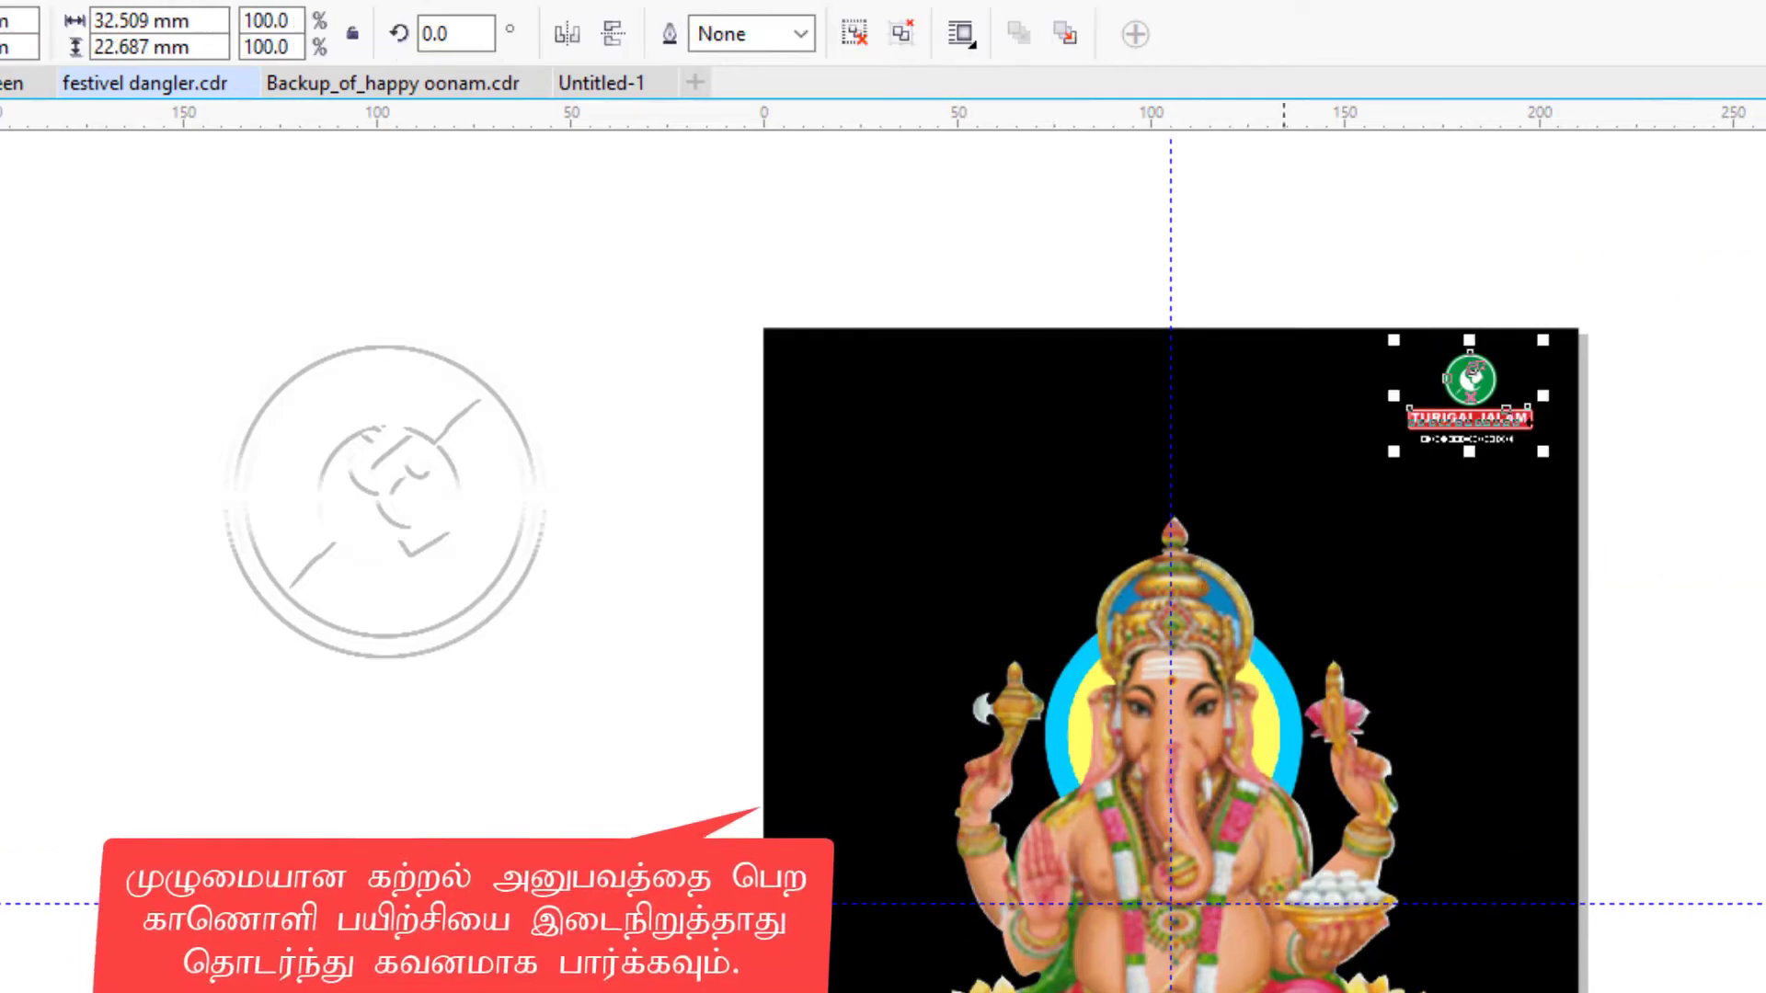
{"action": "scroll", "coordinate": [1478, 410], "scroll_direction": "up", "scroll_amount": 1}
{"action": "left_click_drag", "start_coordinate": [1479, 411], "coordinate": [869, 556]}
{"action": "scroll", "coordinate": [835, 552], "scroll_direction": "up", "scroll_amount": 2}
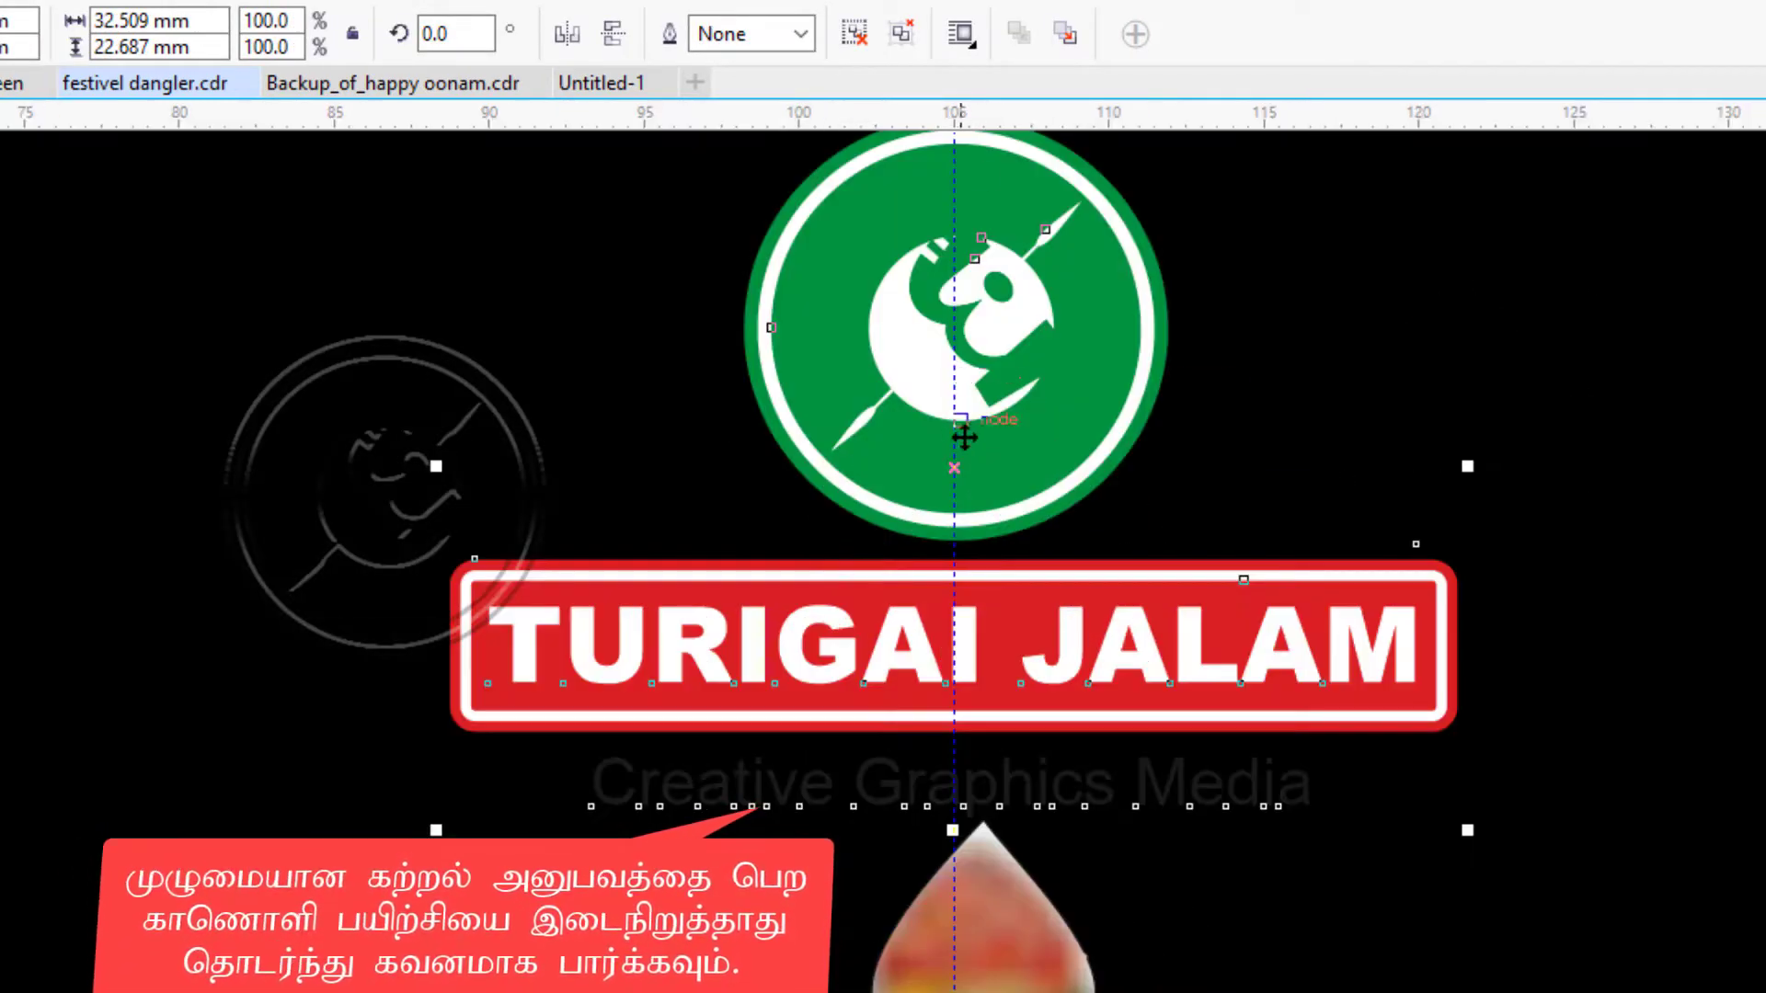
{"action": "scroll", "coordinate": [958, 438], "scroll_direction": "up", "scroll_amount": 3}
{"action": "scroll", "coordinate": [928, 475], "scroll_direction": "down", "scroll_amount": 4}
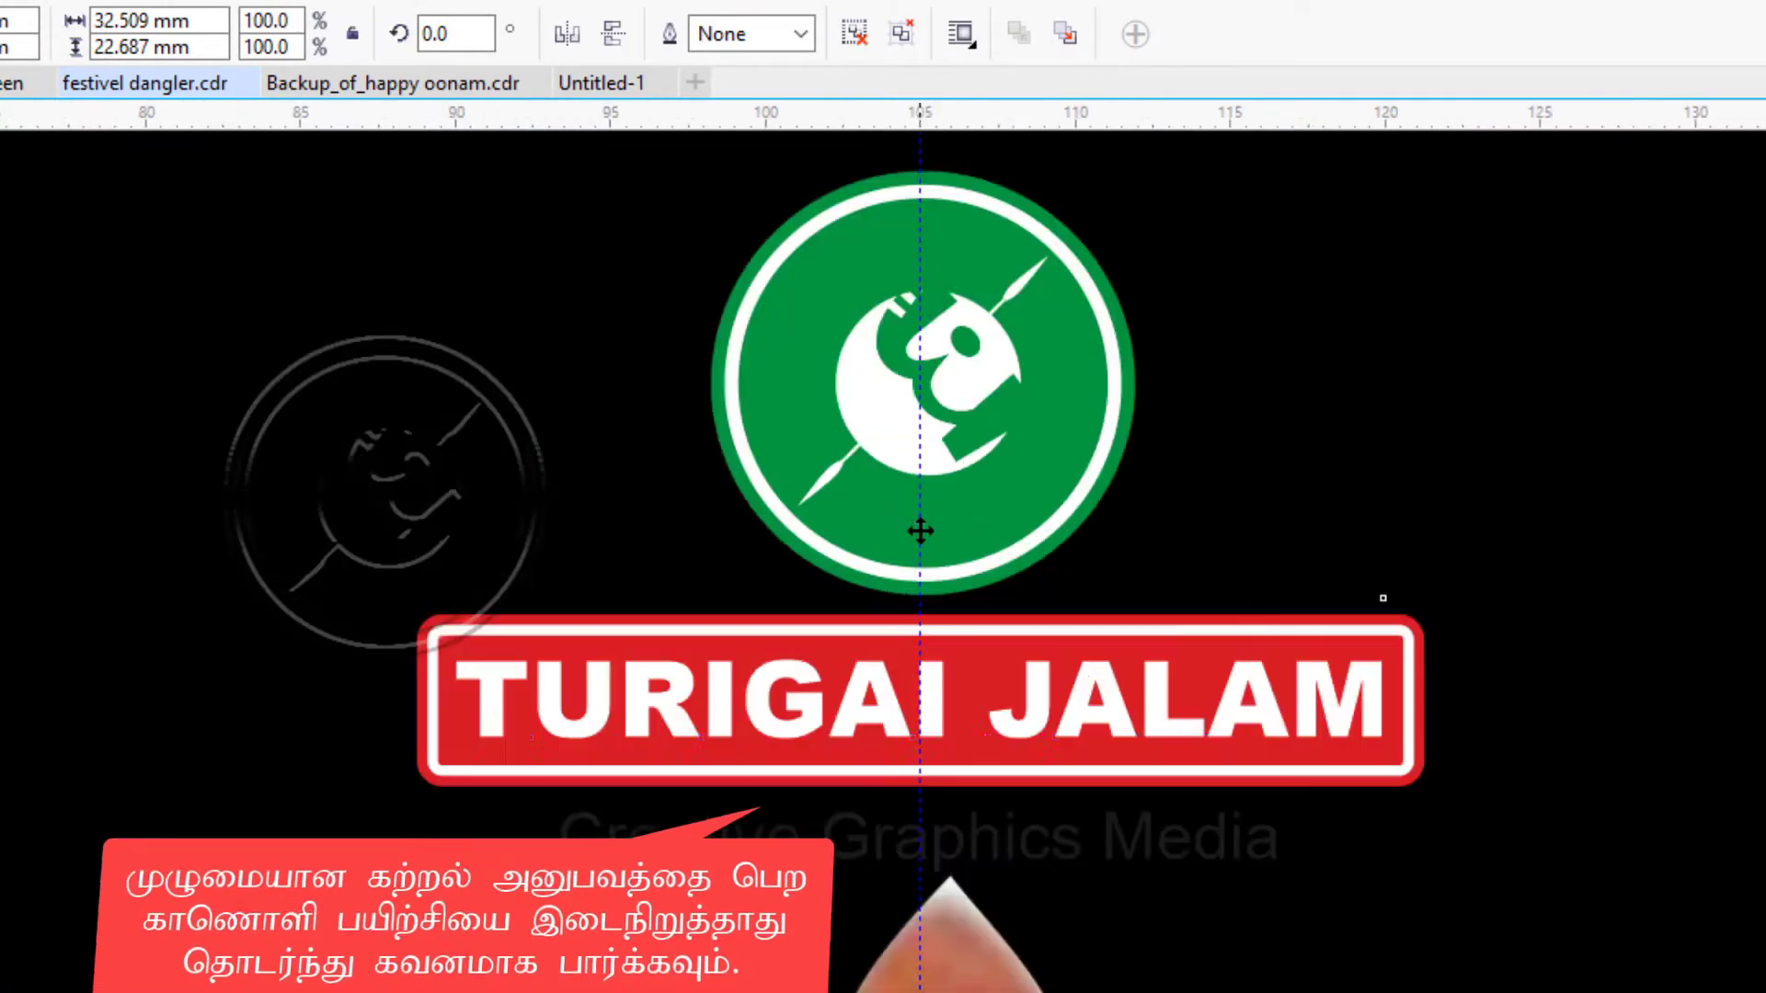
Nudge the logo group down a little toward the tip of the figure's crown.
{"action": "left_click", "coordinate": [962, 989]}
{"action": "left_click", "coordinate": [1036, 391]}
{"action": "key", "text": "Down"}
{"action": "key", "text": "Down"}
{"action": "key", "text": "Down"}
{"action": "key", "text": "Down"}
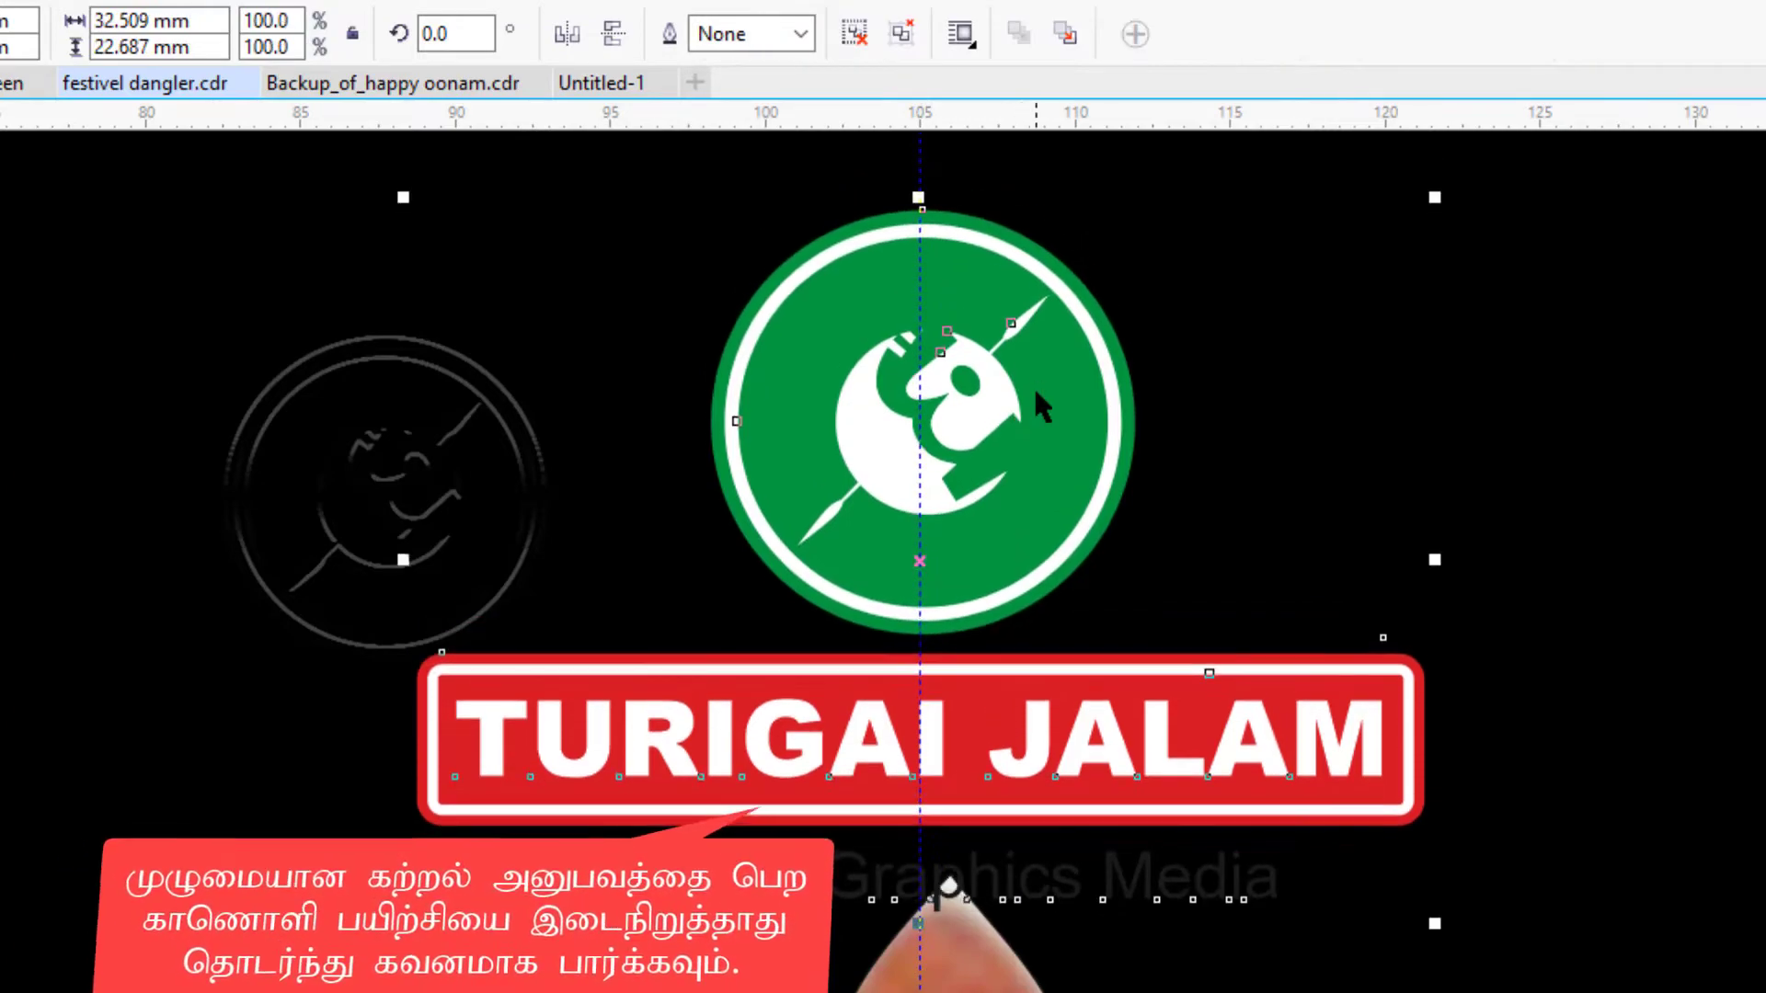
{"action": "scroll", "coordinate": [1034, 391], "scroll_direction": "down", "scroll_amount": 2}
{"action": "scroll", "coordinate": [1034, 391], "scroll_direction": "down", "scroll_amount": 2}
{"action": "scroll", "coordinate": [1034, 391], "scroll_direction": "up", "scroll_amount": 2}
{"action": "left_click_drag", "start_coordinate": [1034, 391], "coordinate": [1761, 497]}
{"action": "key", "text": "ctrl+z"}
{"action": "scroll", "coordinate": [1762, 497], "scroll_direction": "down", "scroll_amount": 2}
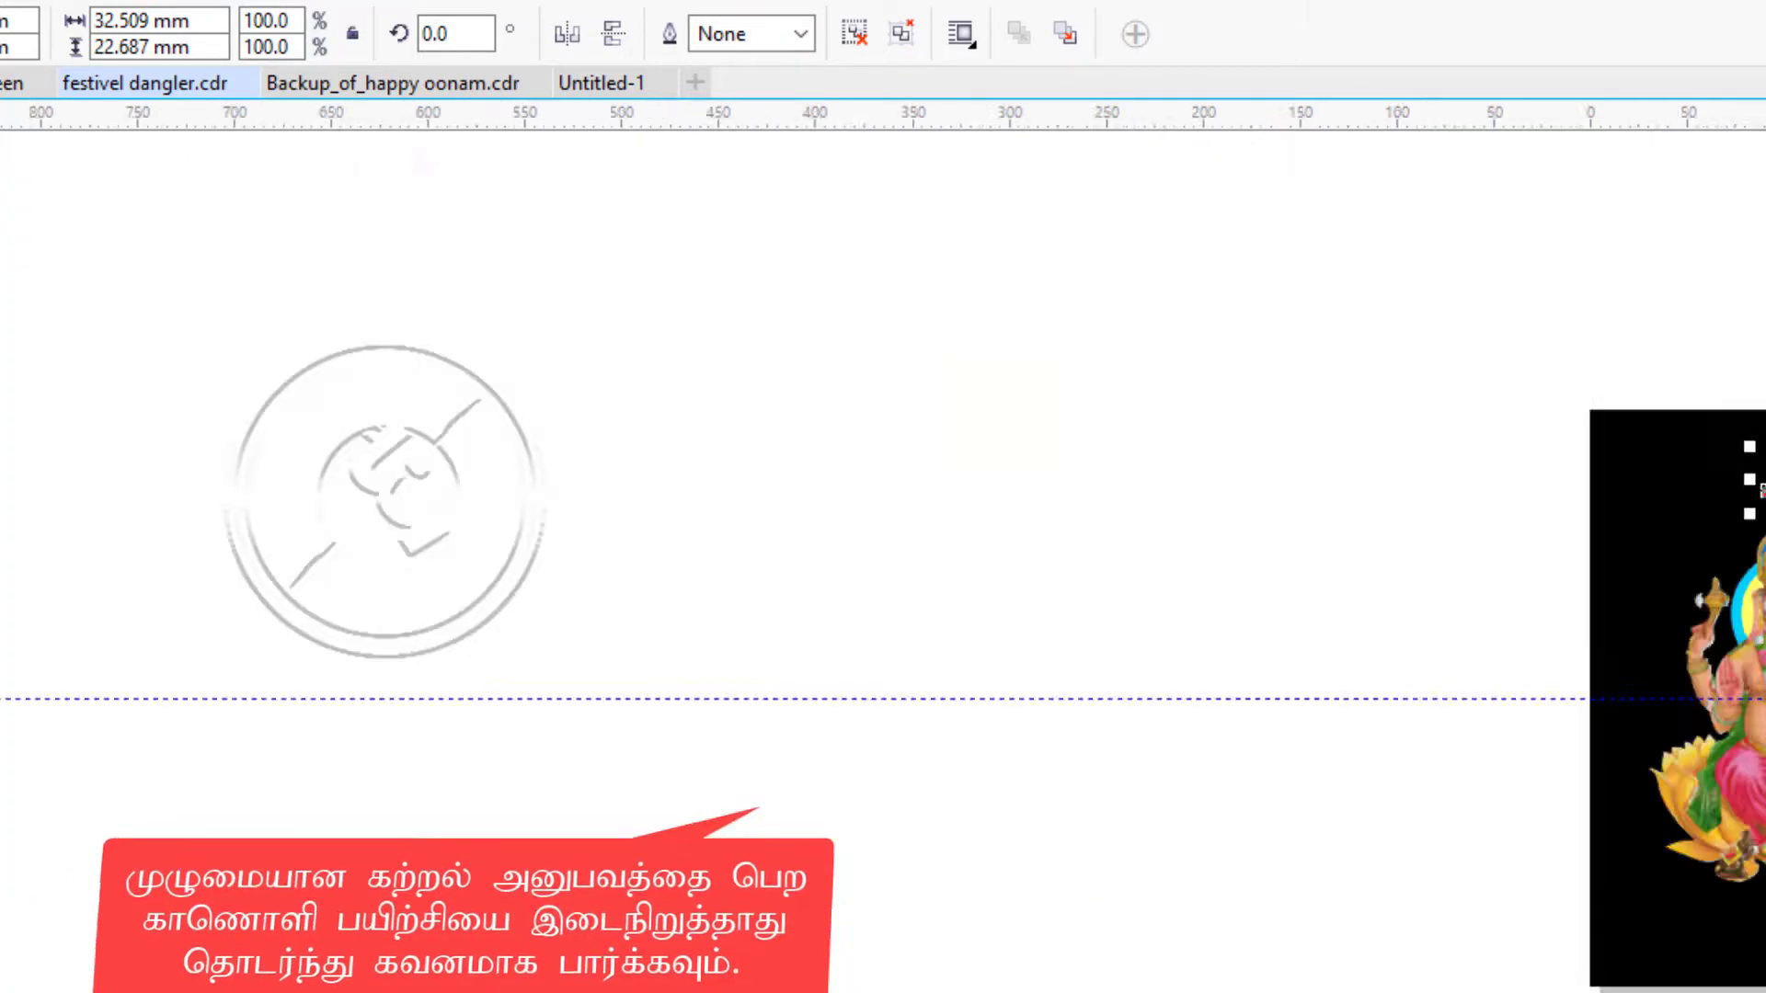
Place a white box with a red outline behind the "Creative Graphics Media" tagline and enlarge the whole logo group.
{"action": "scroll", "coordinate": [1762, 496], "scroll_direction": "up", "scroll_amount": 2}
{"action": "key", "text": "Page_Down"}
{"action": "key", "text": "Page_Up"}
{"action": "left_click", "coordinate": [948, 736]}
{"action": "key", "text": "Escape"}
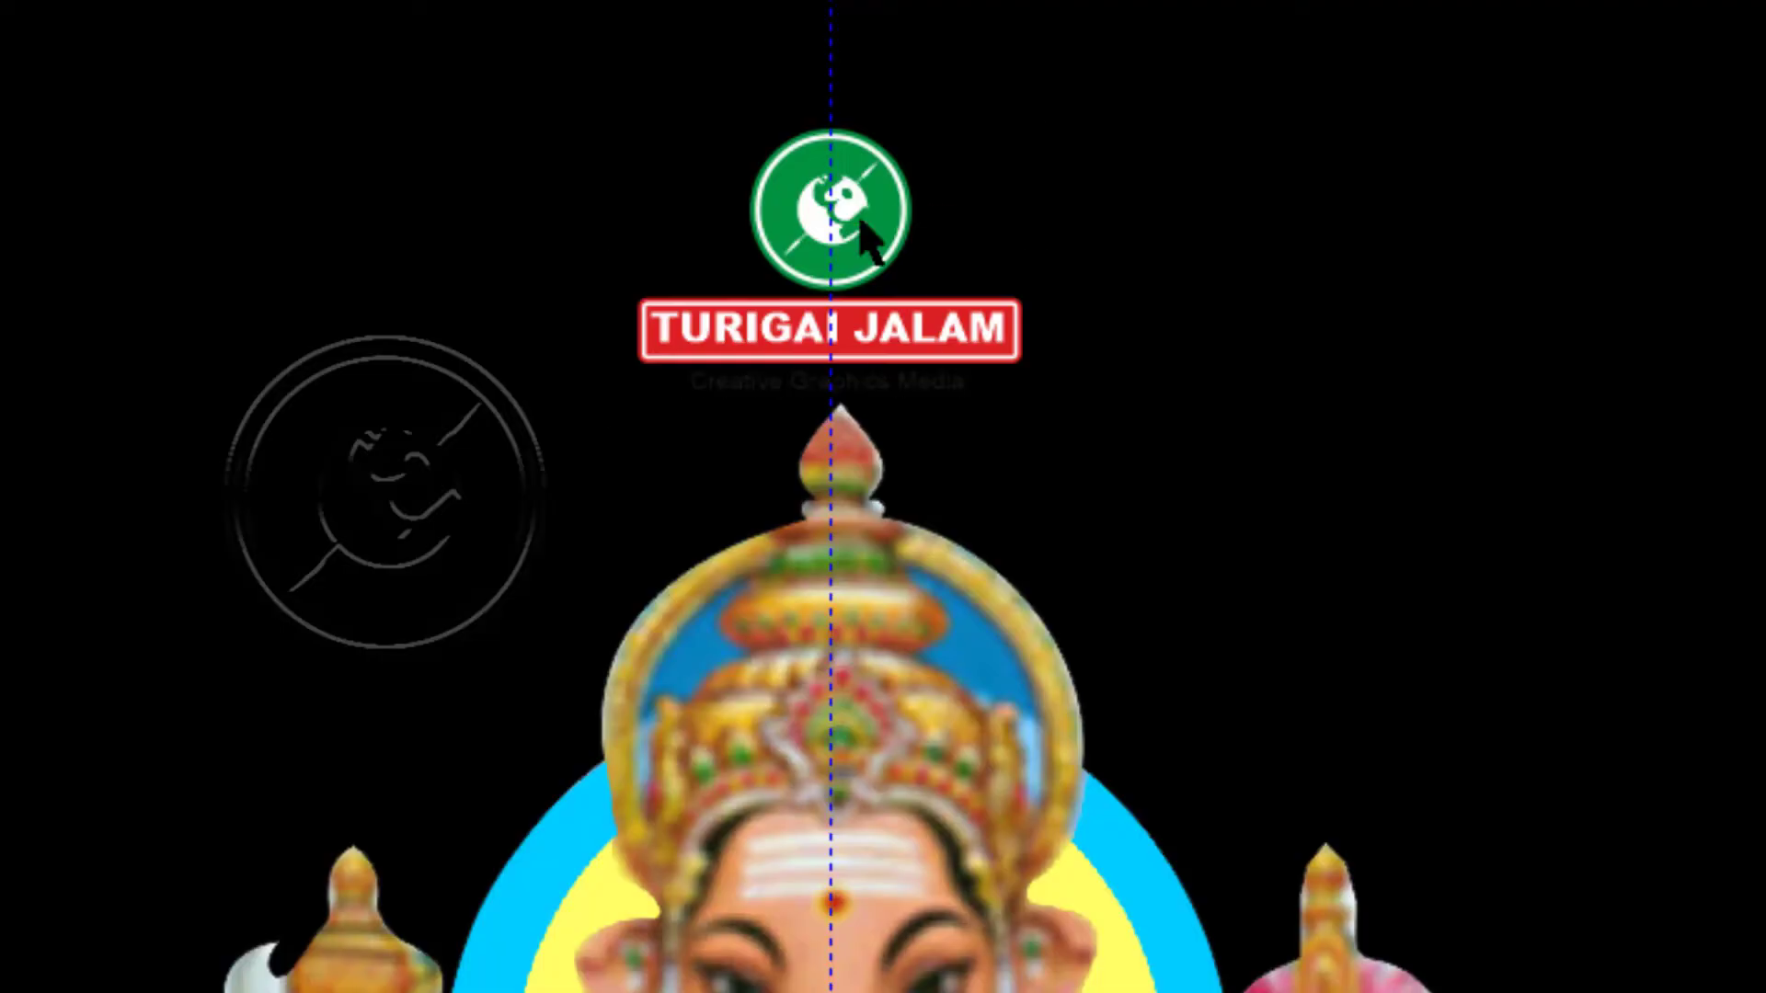
{"action": "scroll", "coordinate": [832, 269], "scroll_direction": "up", "scroll_amount": 2}
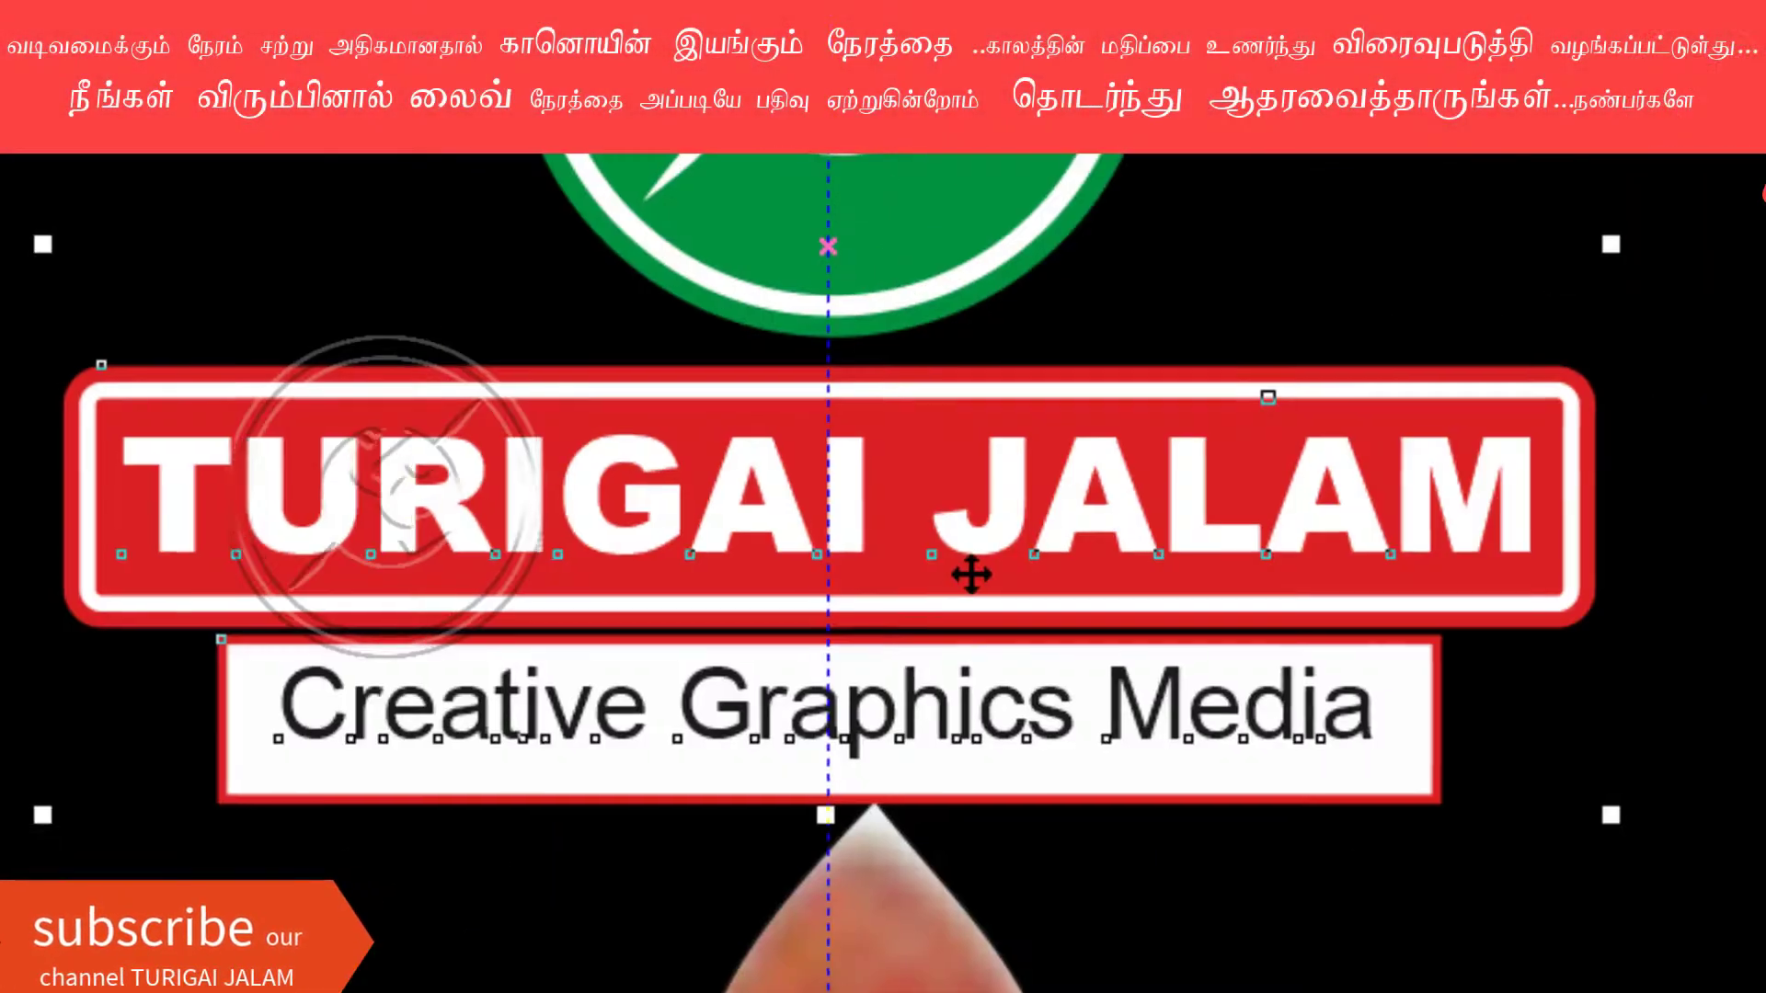
{"action": "scroll", "coordinate": [970, 576], "scroll_direction": "down", "scroll_amount": 2}
{"action": "left_click_drag", "start_coordinate": [1328, 237], "coordinate": [1383, 191]}
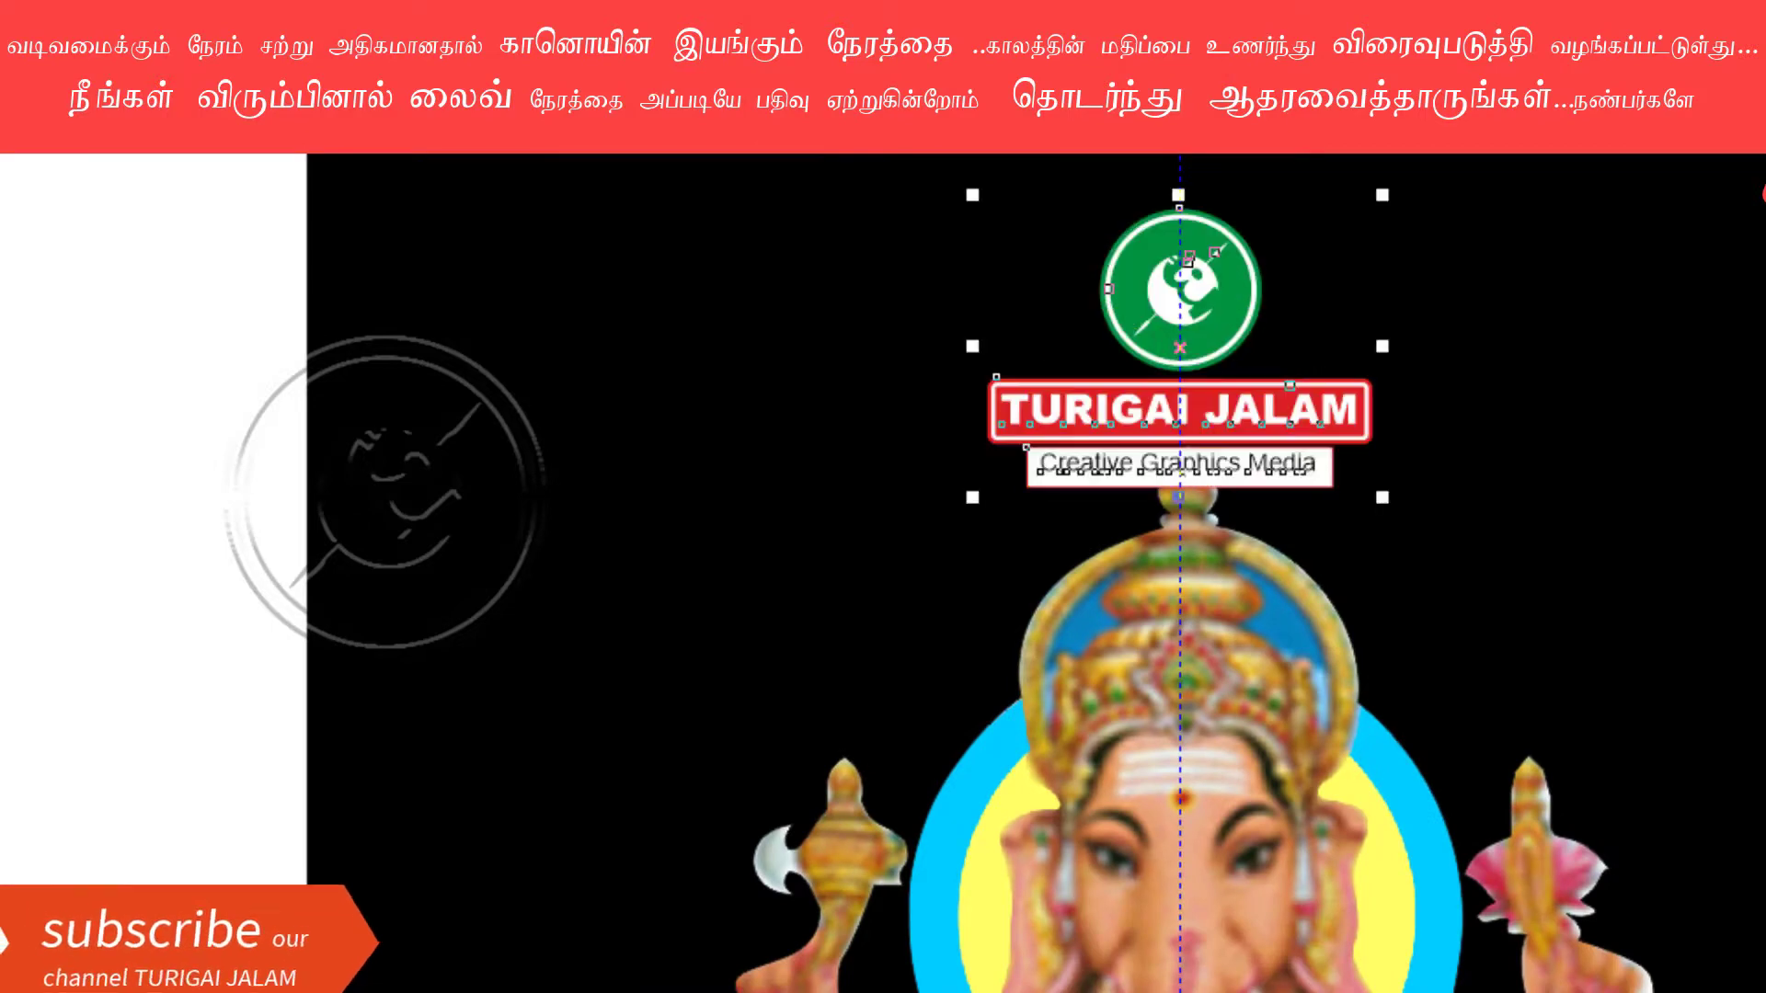
Nudge the enlarged logo group up until it clears the figure's crown, then fine-tune its height.
{"action": "key", "text": "Up"}
{"action": "key", "text": "Up"}
{"action": "key", "text": "Up"}
{"action": "key", "text": "Up"}
{"action": "key", "text": "Up"}
{"action": "key", "text": "Up"}
{"action": "key", "text": "Up"}
{"action": "key", "text": "Down"}
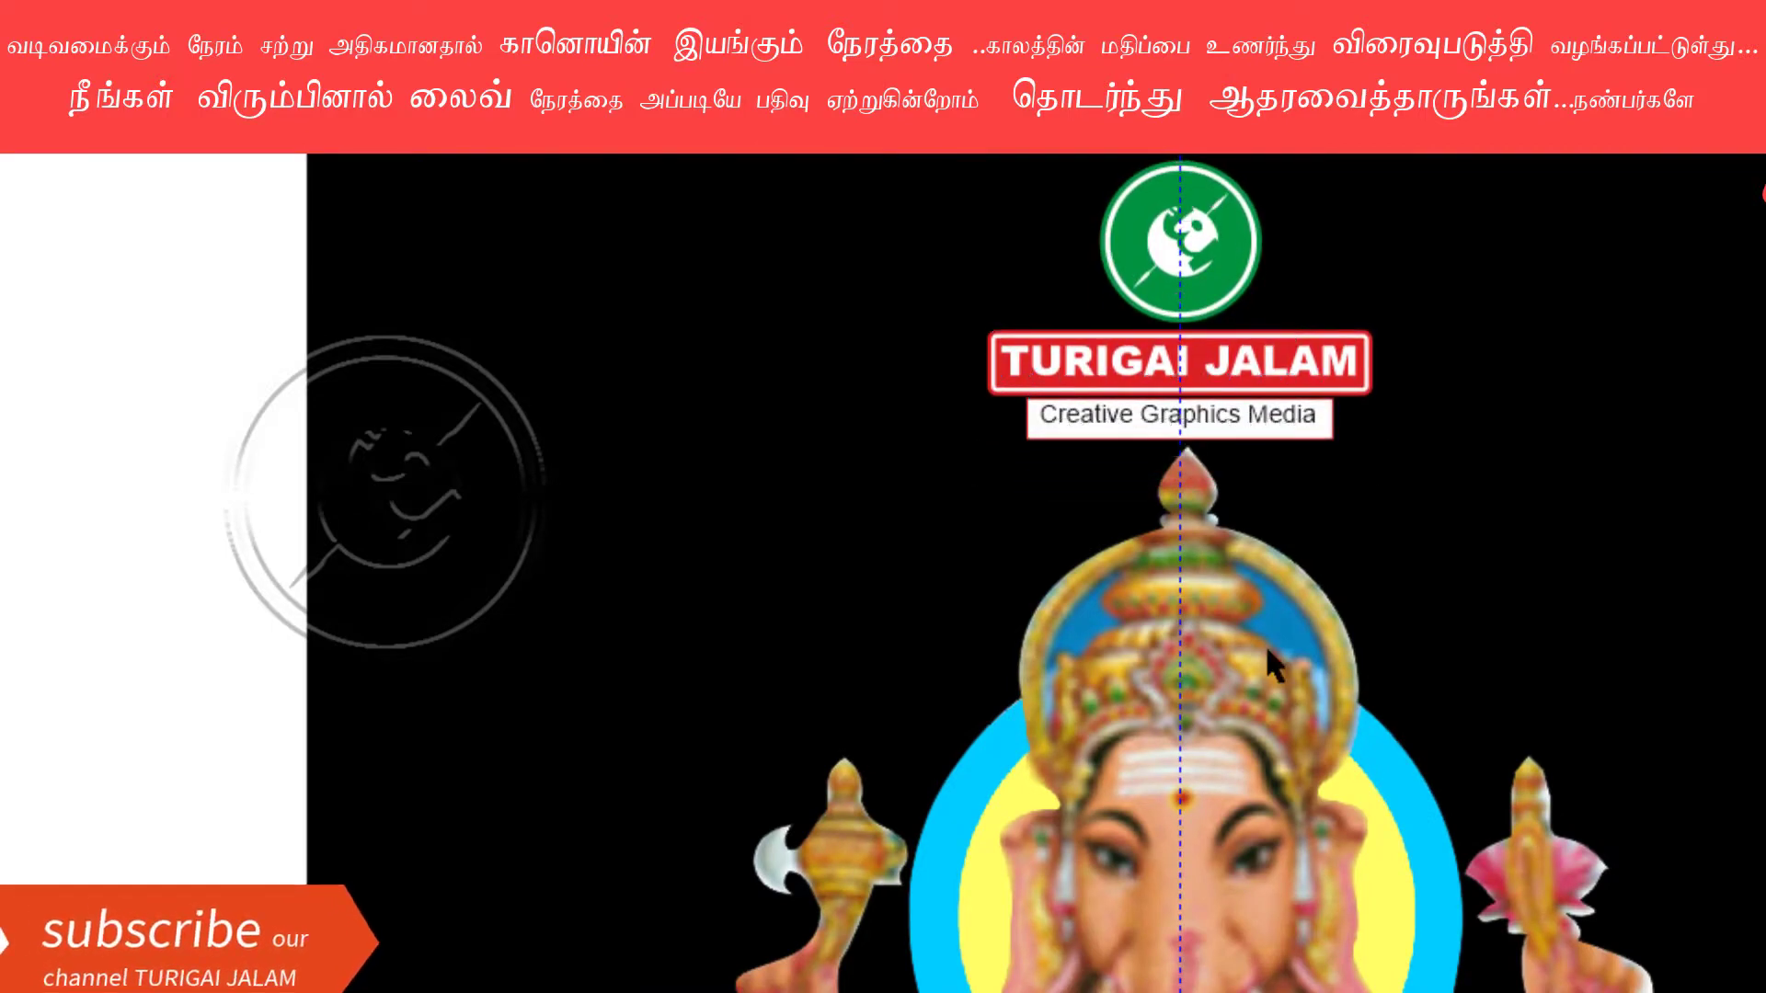
{"action": "scroll", "coordinate": [1173, 445], "scroll_direction": "up", "scroll_amount": 1}
{"action": "left_click", "coordinate": [1292, 275]}
{"action": "key", "text": "Down"}
{"action": "scroll", "coordinate": [1339, 870], "scroll_direction": "down", "scroll_amount": 2}
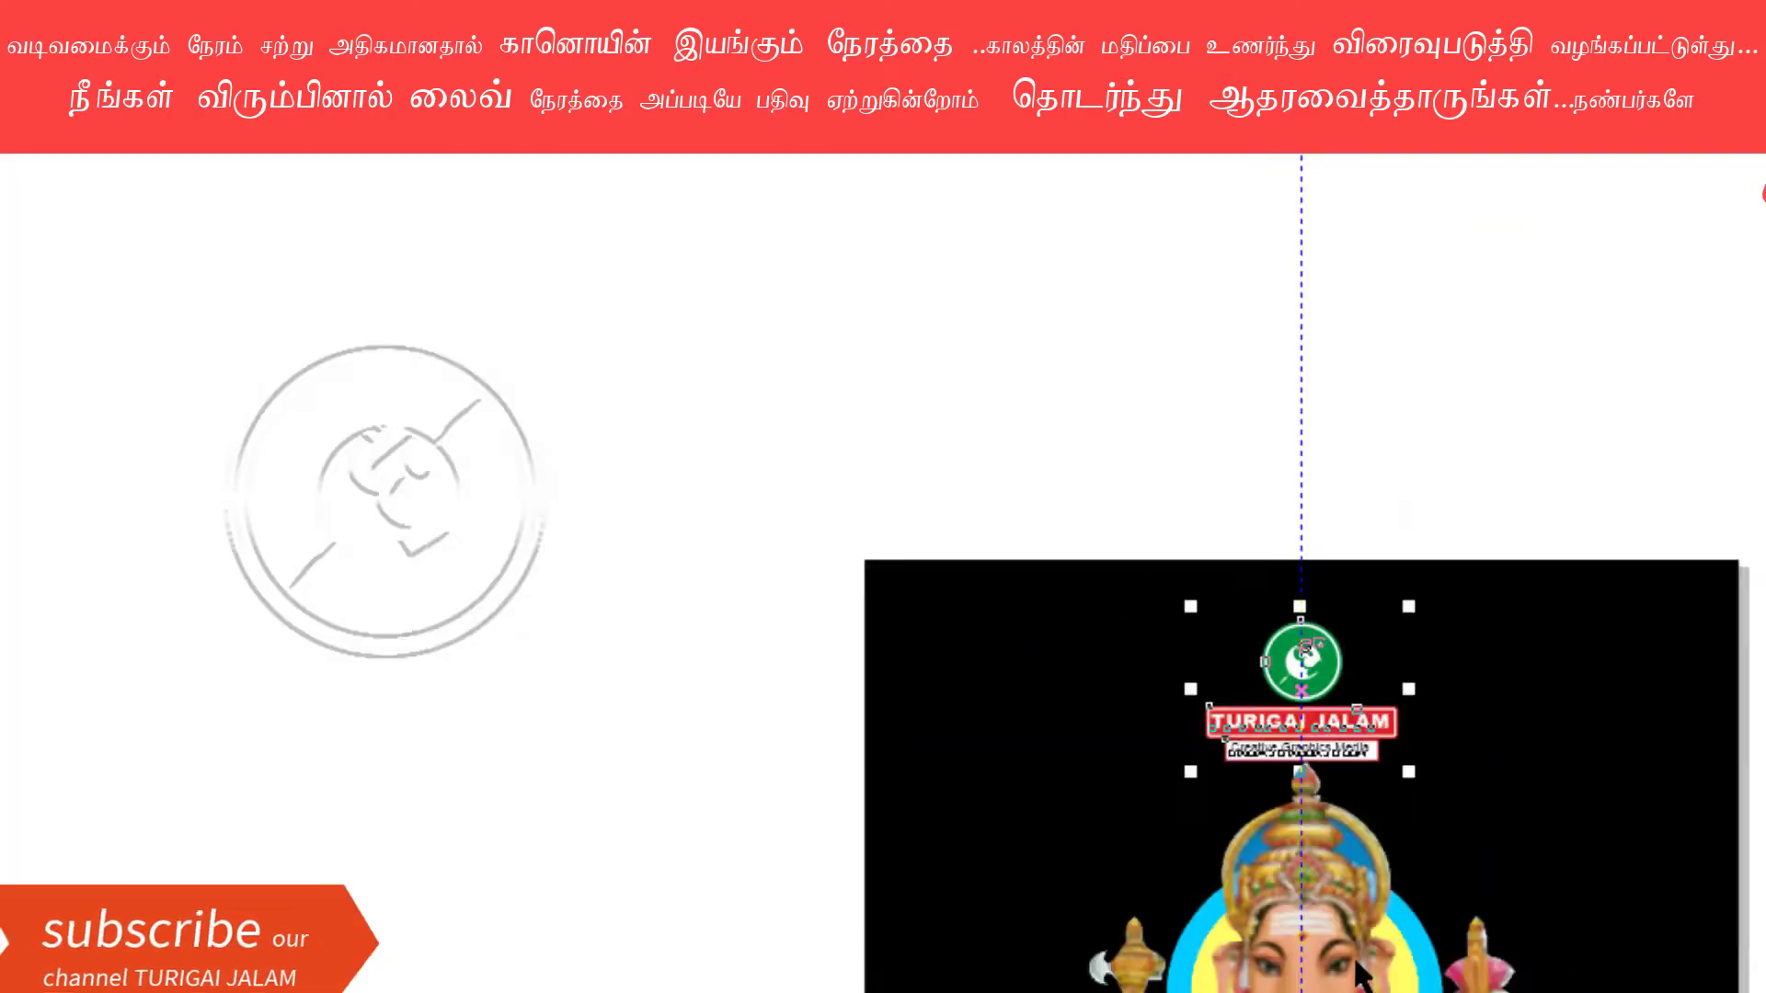
{"action": "scroll", "coordinate": [1278, 769], "scroll_direction": "up", "scroll_amount": 3}
{"action": "scroll", "coordinate": [1278, 769], "scroll_direction": "down", "scroll_amount": 2}
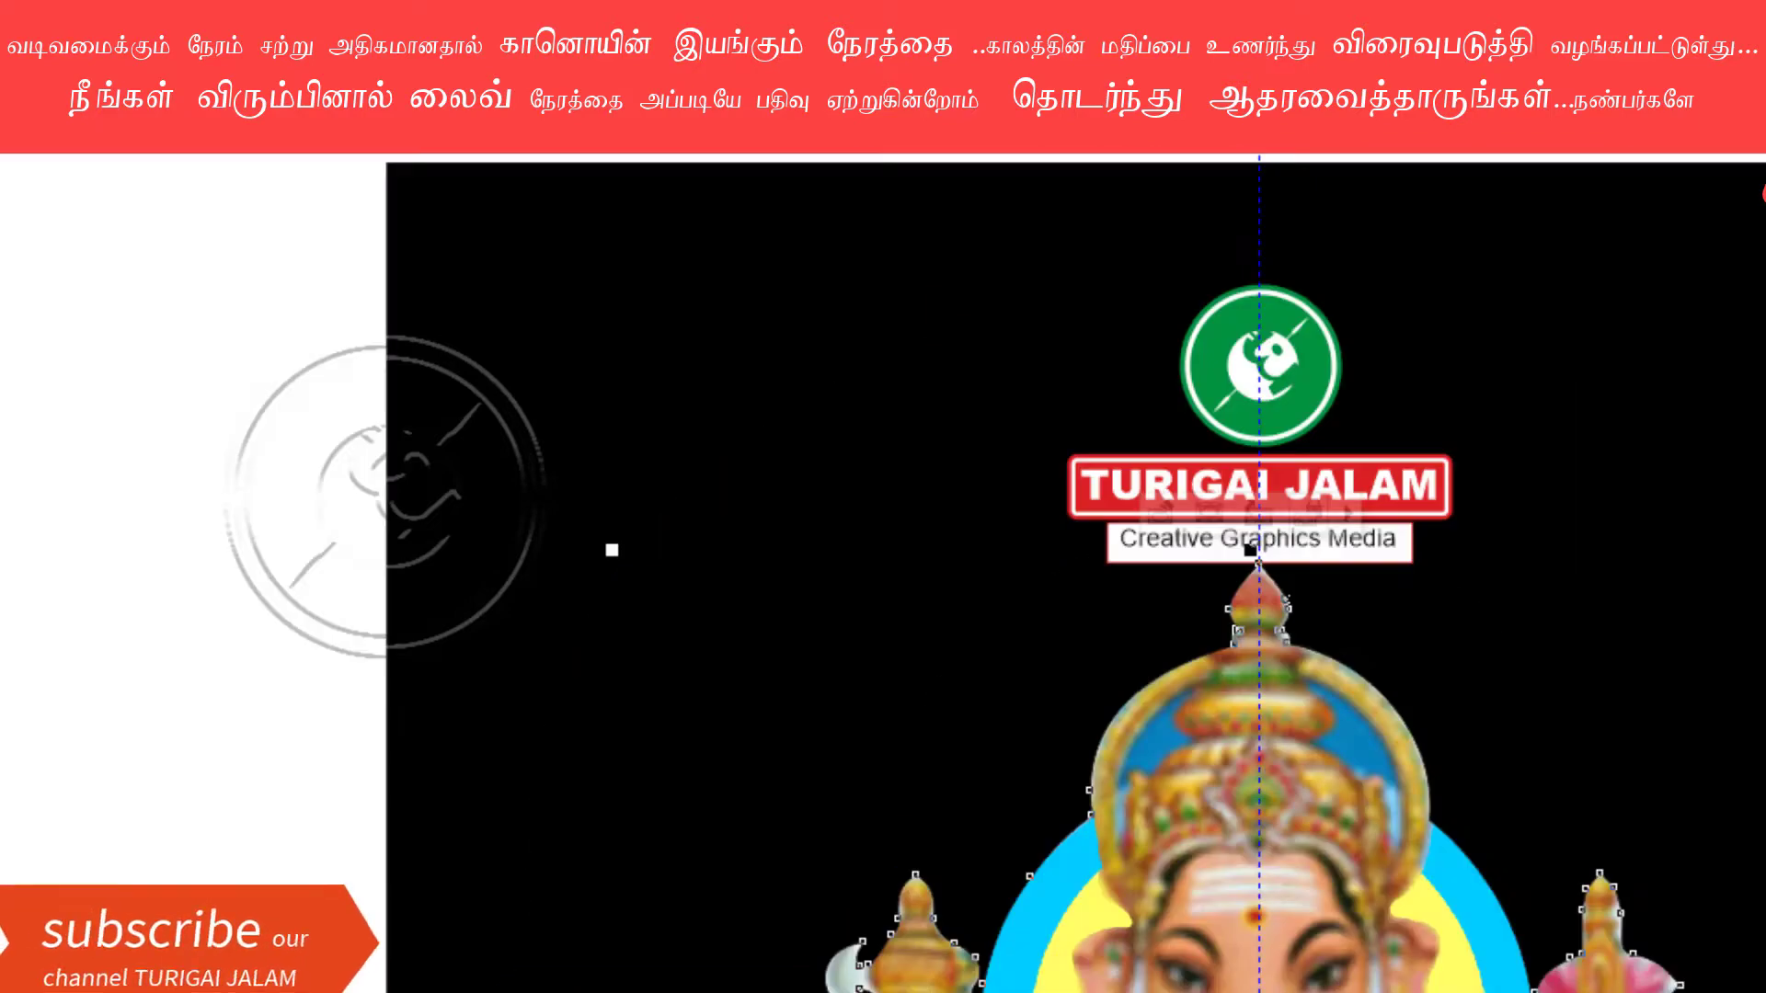
Draw an ellipse across the lotus base, adjust its height and fill it light green.
{"action": "scroll", "coordinate": [1423, 784], "scroll_direction": "down", "scroll_amount": 1}
{"action": "key", "text": "Escape"}
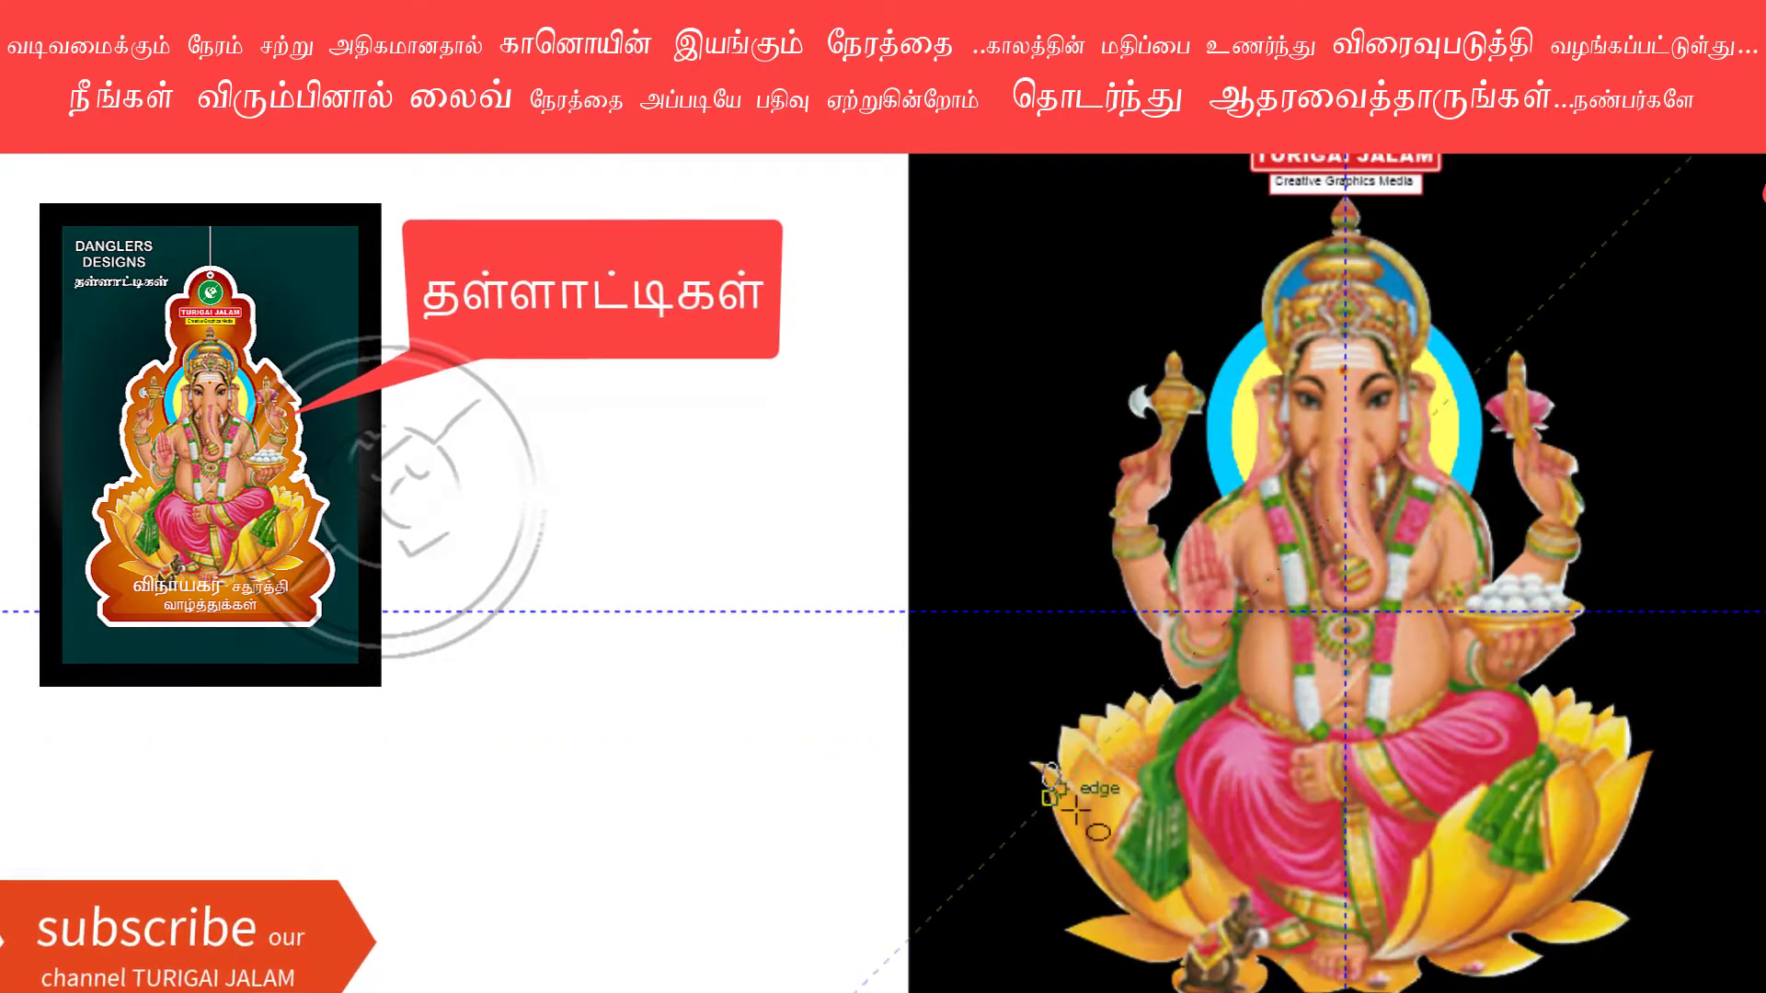
{"action": "left_click_drag", "start_coordinate": [1043, 762], "coordinate": [1631, 935]}
{"action": "left_click_drag", "start_coordinate": [1328, 847], "coordinate": [1315, 972]}
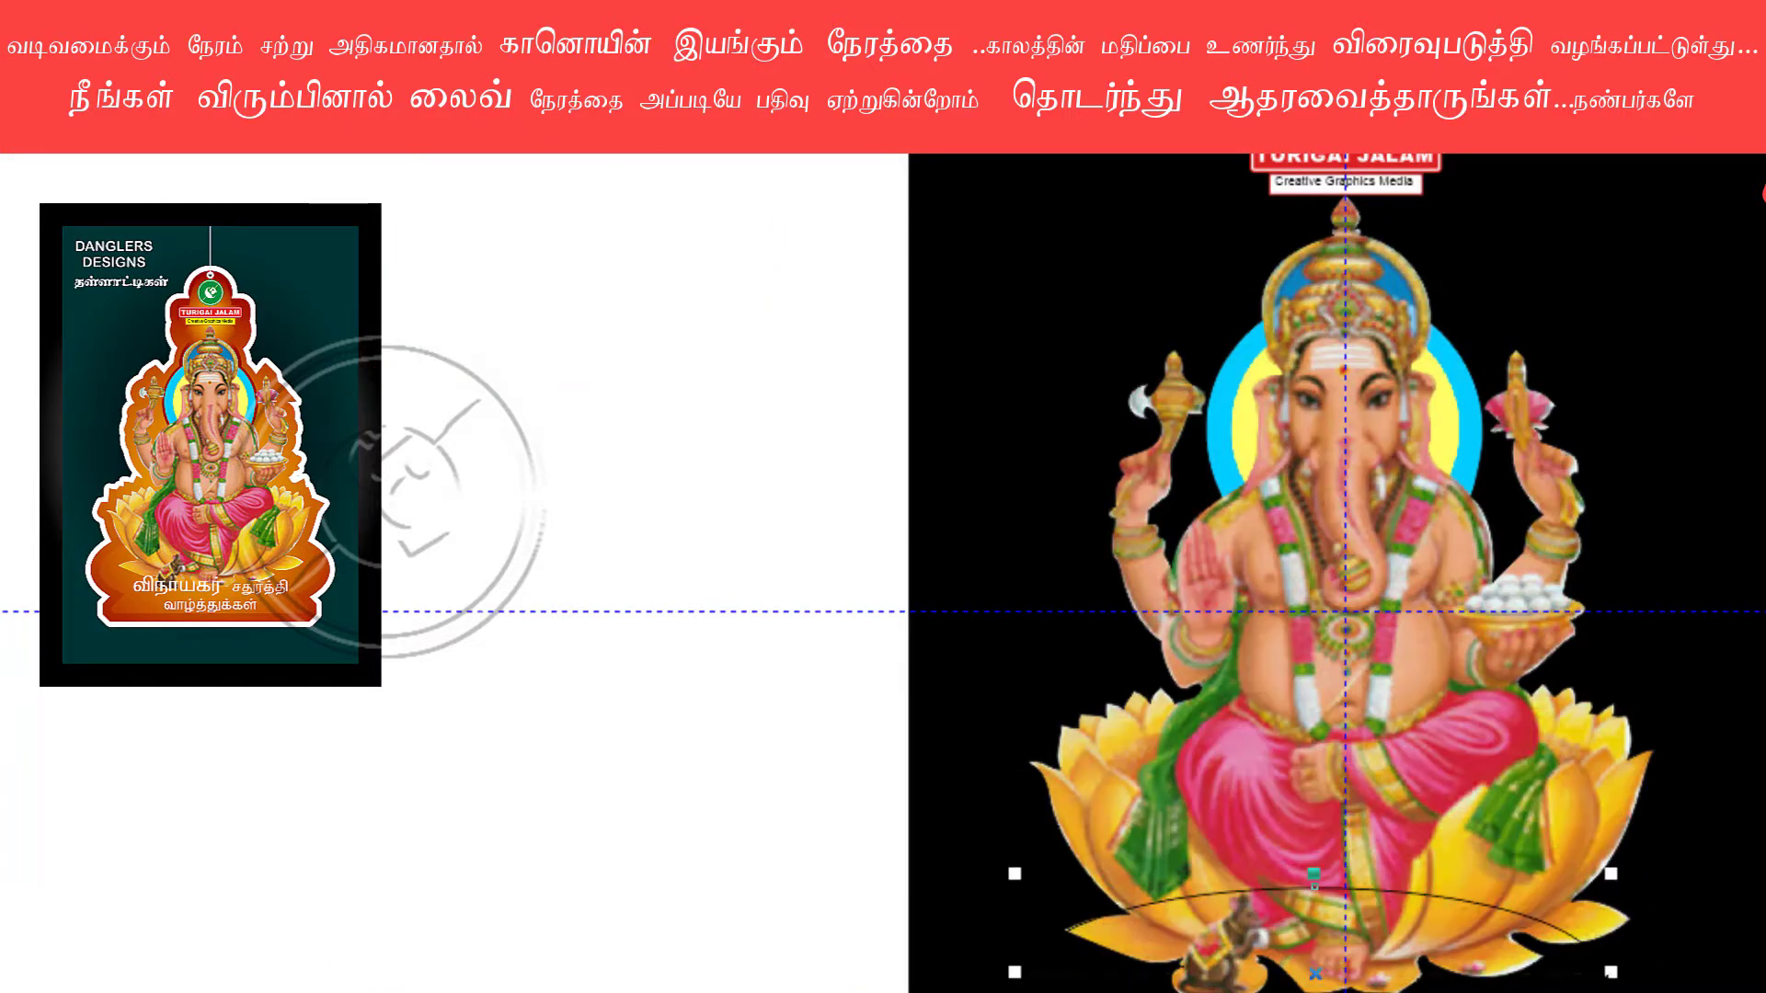
{"action": "left_click_drag", "start_coordinate": [1327, 839], "coordinate": [1330, 809]}
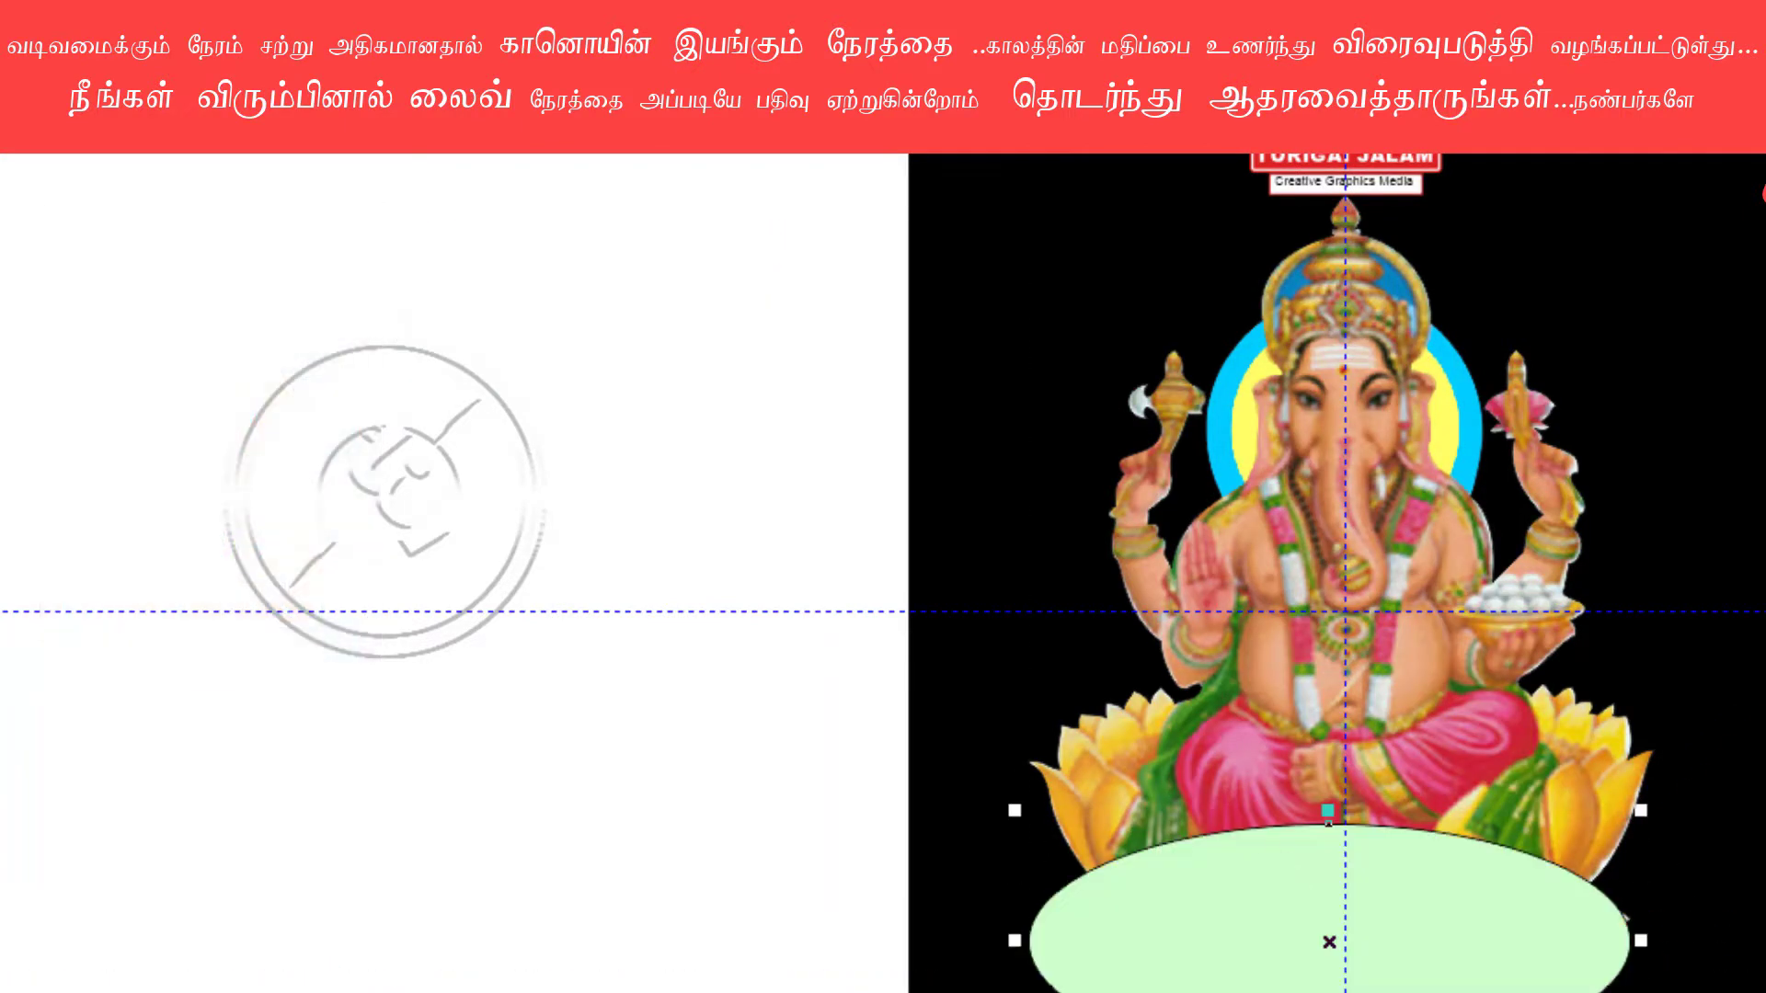
Centre the ellipse on the vertical guideline, send it behind the figure and widen it beyond the lotus petals.
{"action": "key", "text": "Right"}
{"action": "key", "text": "Right"}
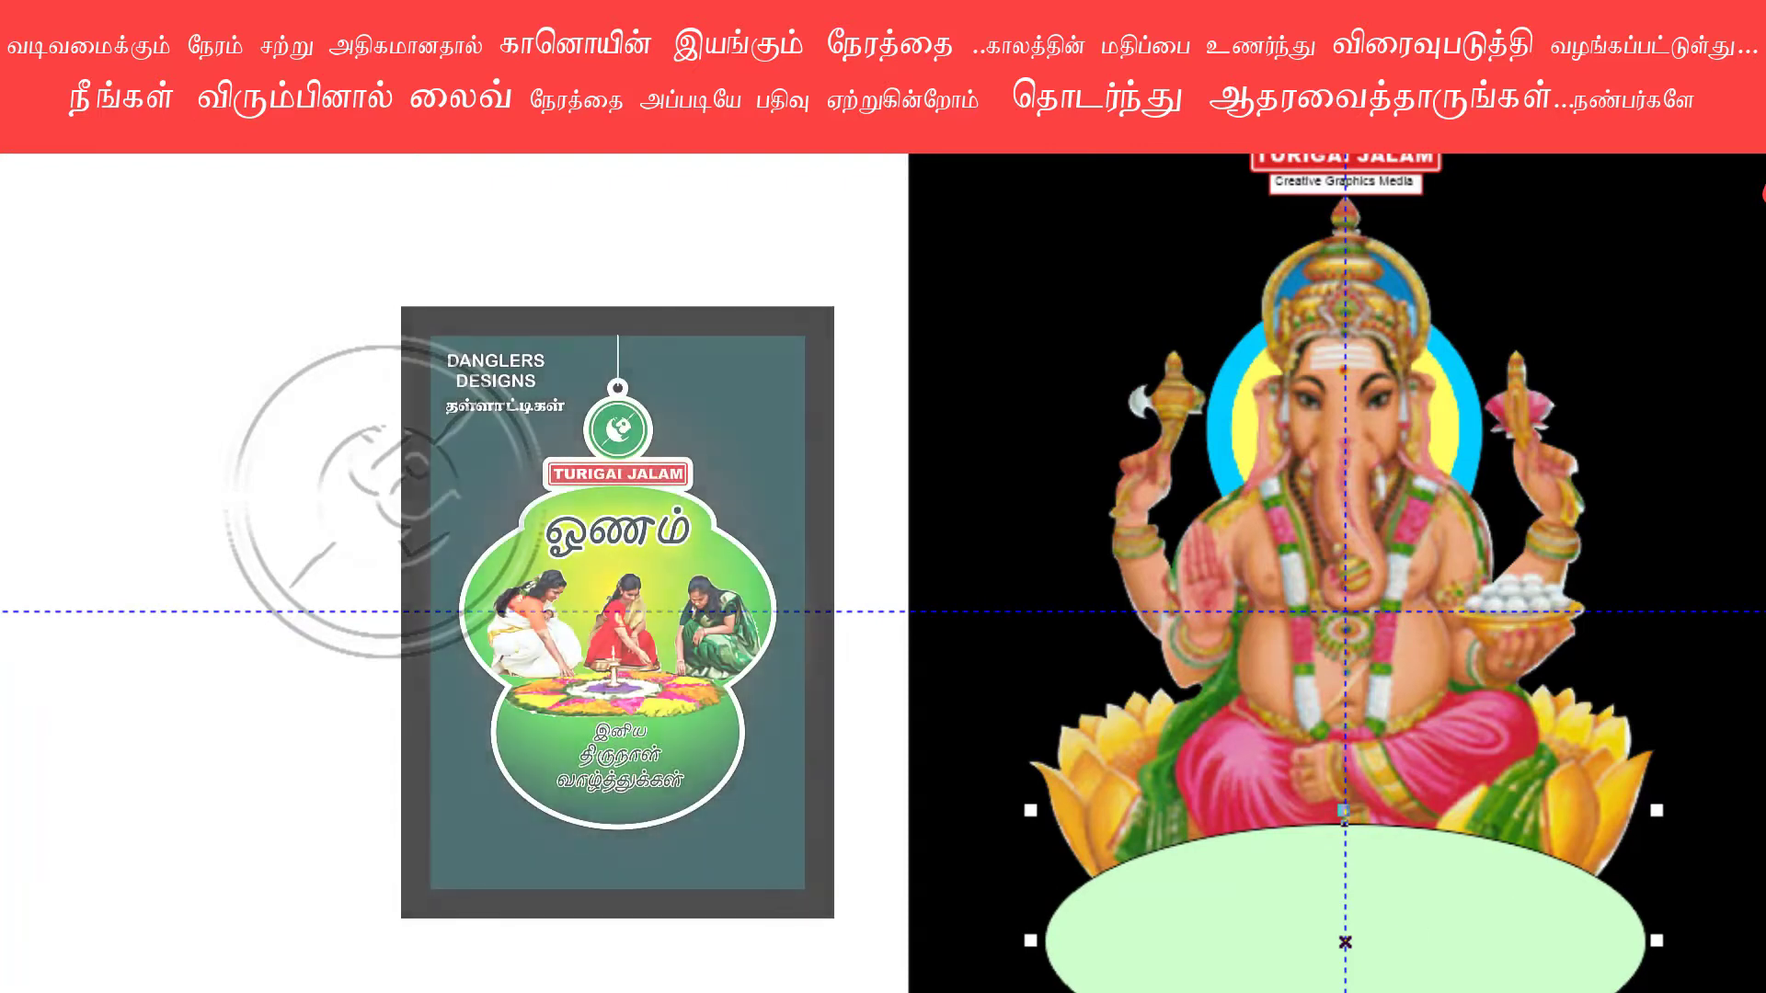
{"action": "key", "text": "ctrl+Page_Down"}
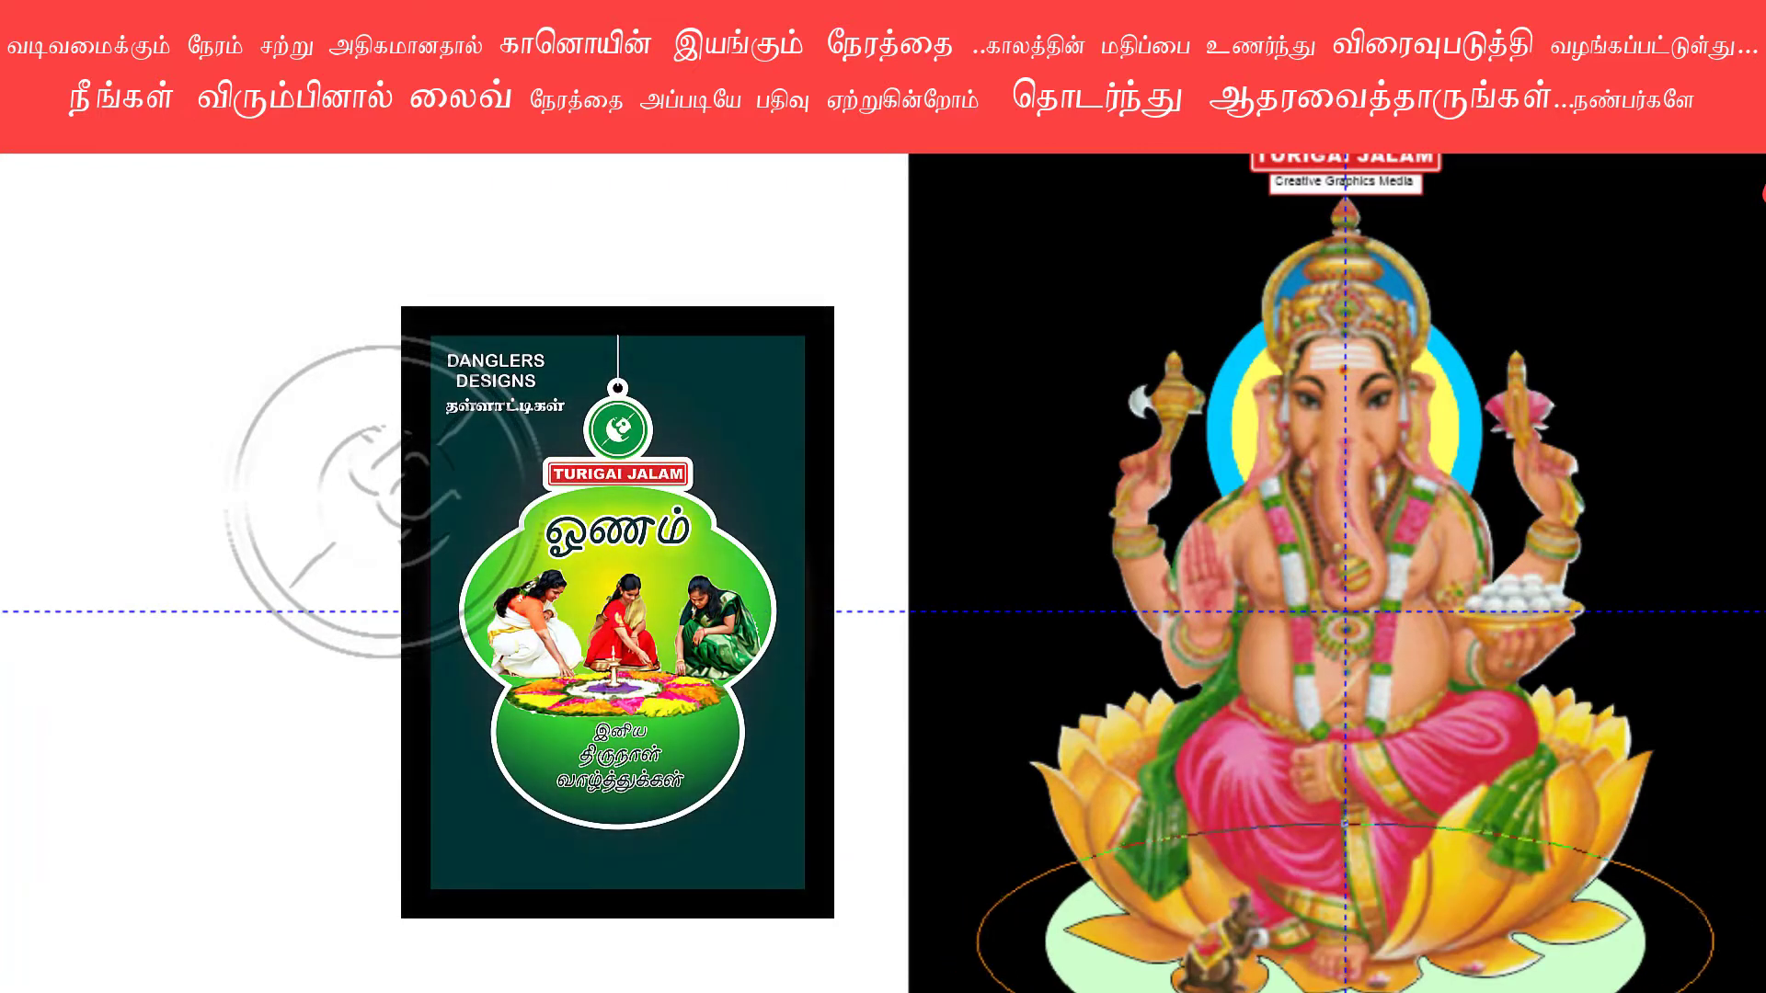
{"action": "scroll", "coordinate": [1238, 593], "scroll_direction": "down", "scroll_amount": 3}
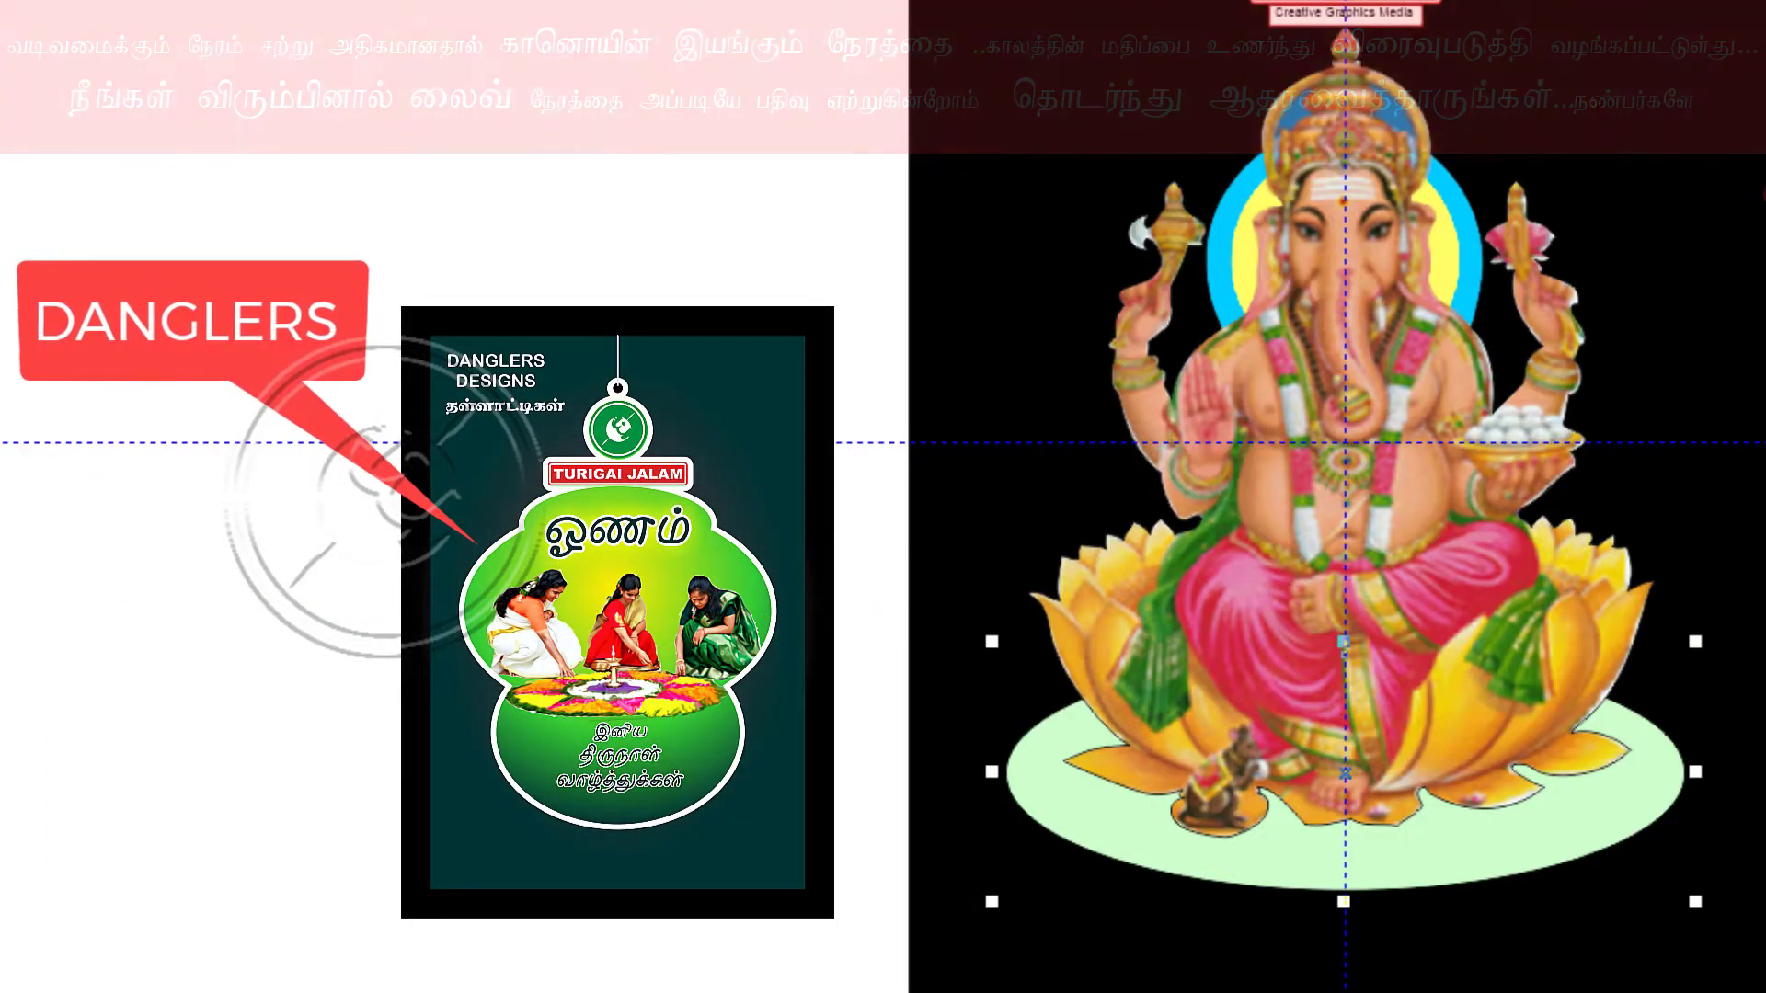
Draw a wide rectangle just below the lotus, fill it white and nudge it toward the vertical guideline's centre.
{"action": "left_click_drag", "start_coordinate": [1102, 836], "coordinate": [1598, 947]}
{"action": "left_click", "coordinate": [1762, 194]}
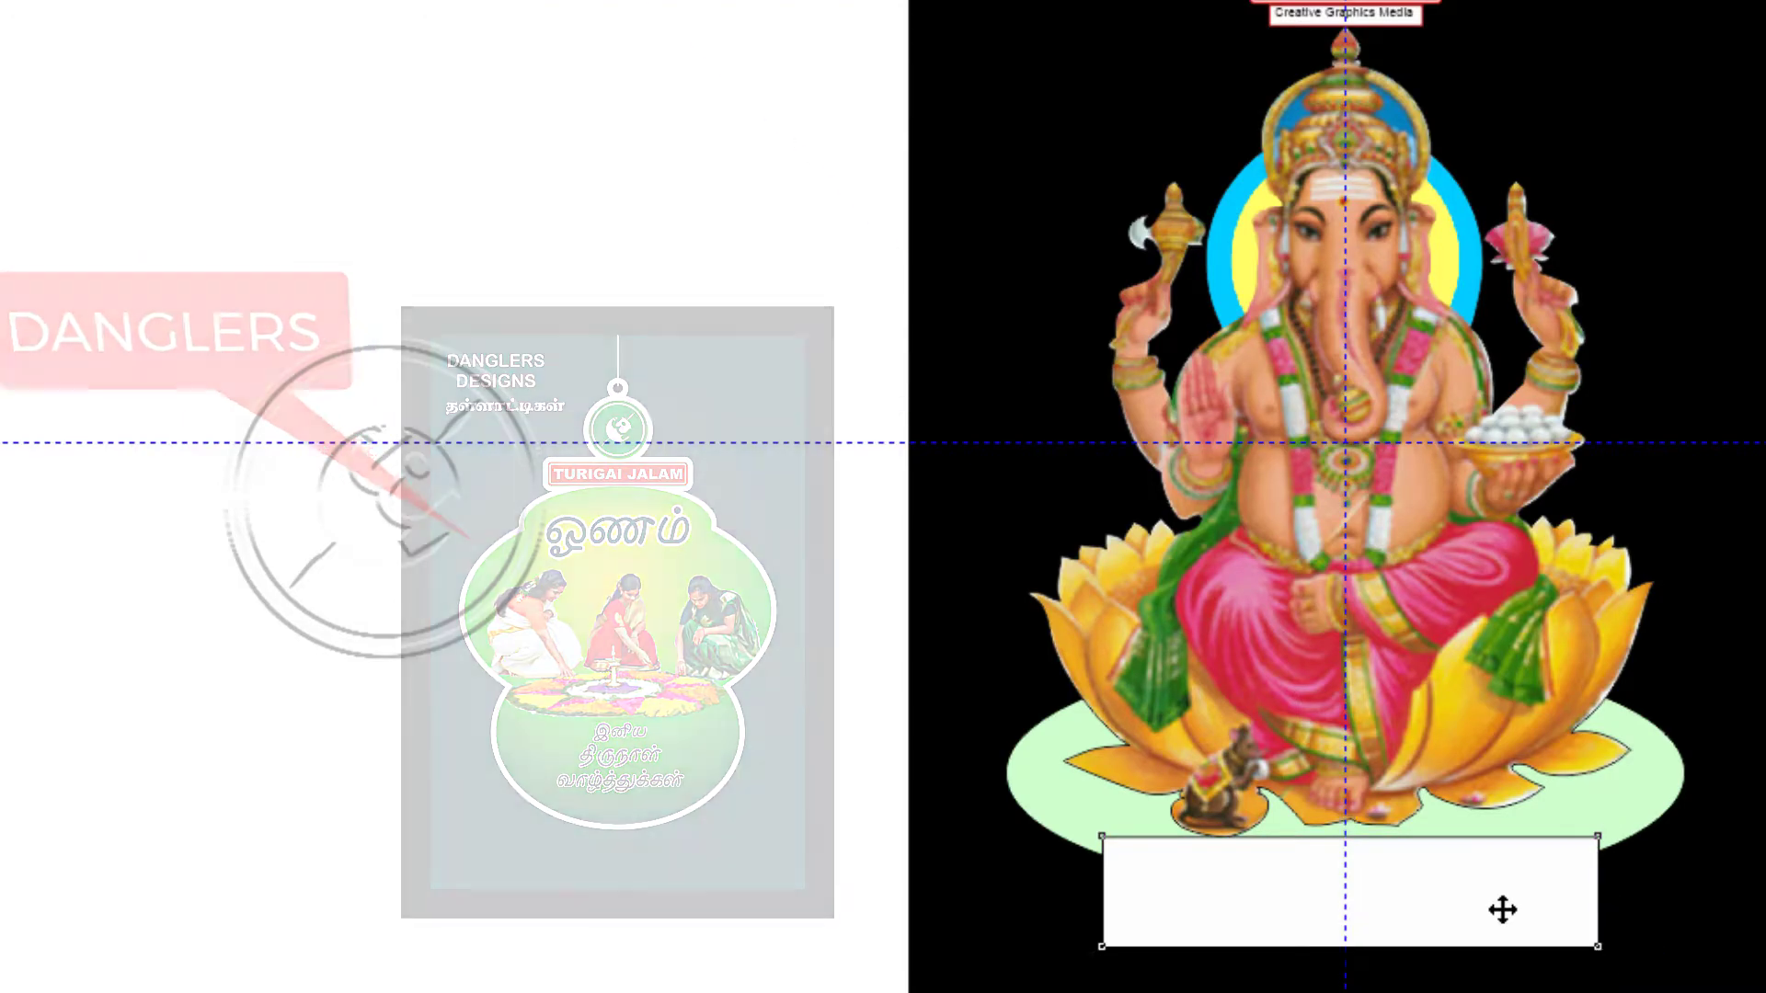
{"action": "scroll", "coordinate": [1480, 907], "scroll_direction": "up", "scroll_amount": 2}
{"action": "key", "text": "Left"}
{"action": "scroll", "coordinate": [1321, 916], "scroll_direction": "down", "scroll_amount": 1}
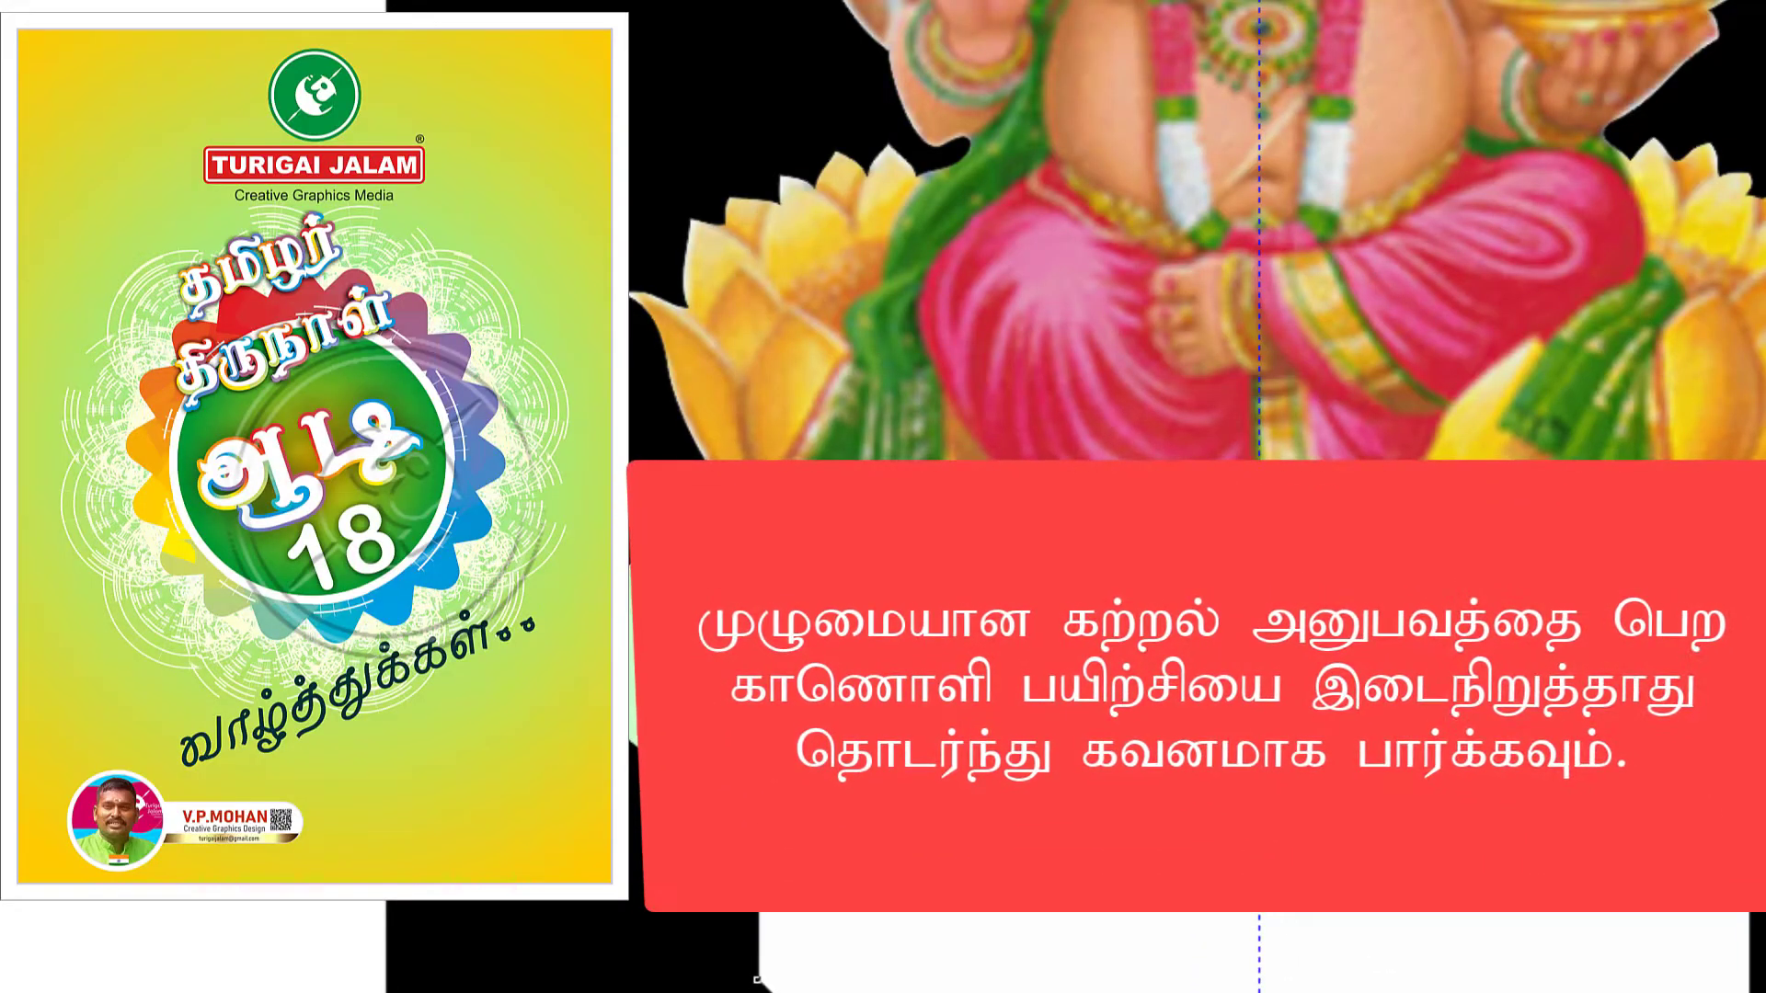
Bevel the two bottom corners of the white rectangle and mirror the shape vertically so its wide side faces down.
{"action": "scroll", "coordinate": [793, 966], "scroll_direction": "up", "scroll_amount": 1}
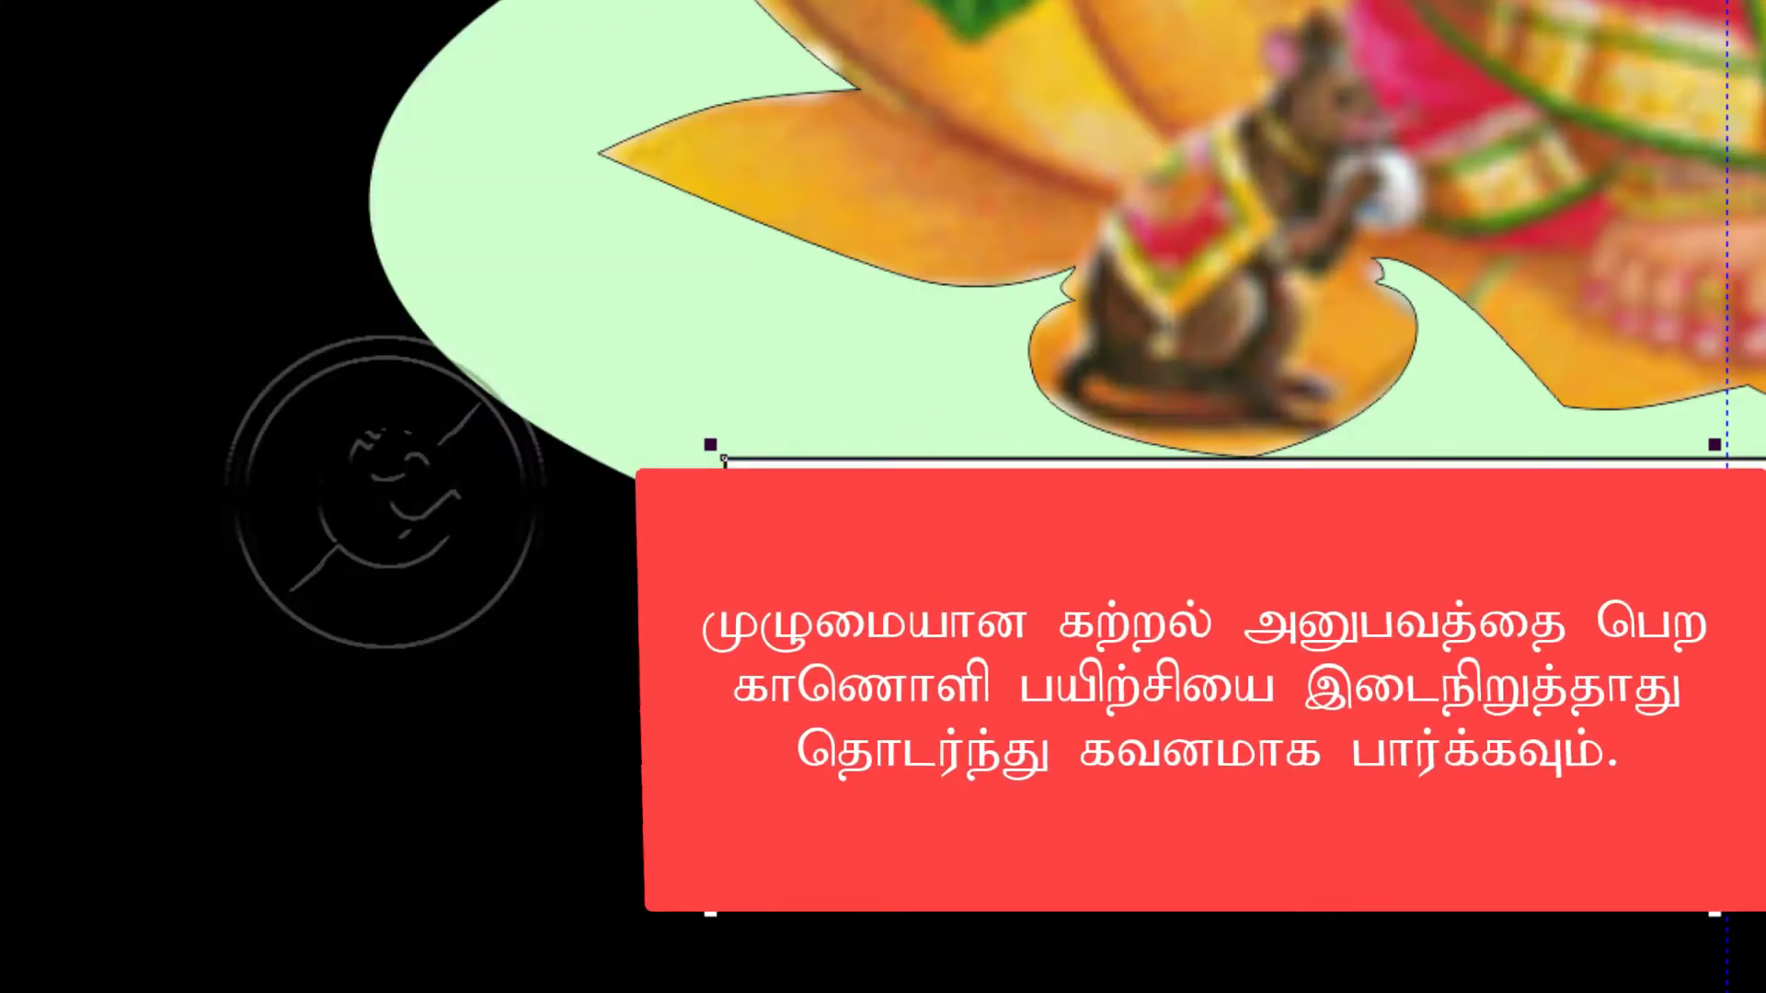
{"action": "scroll", "coordinate": [856, 383], "scroll_direction": "down", "scroll_amount": 1}
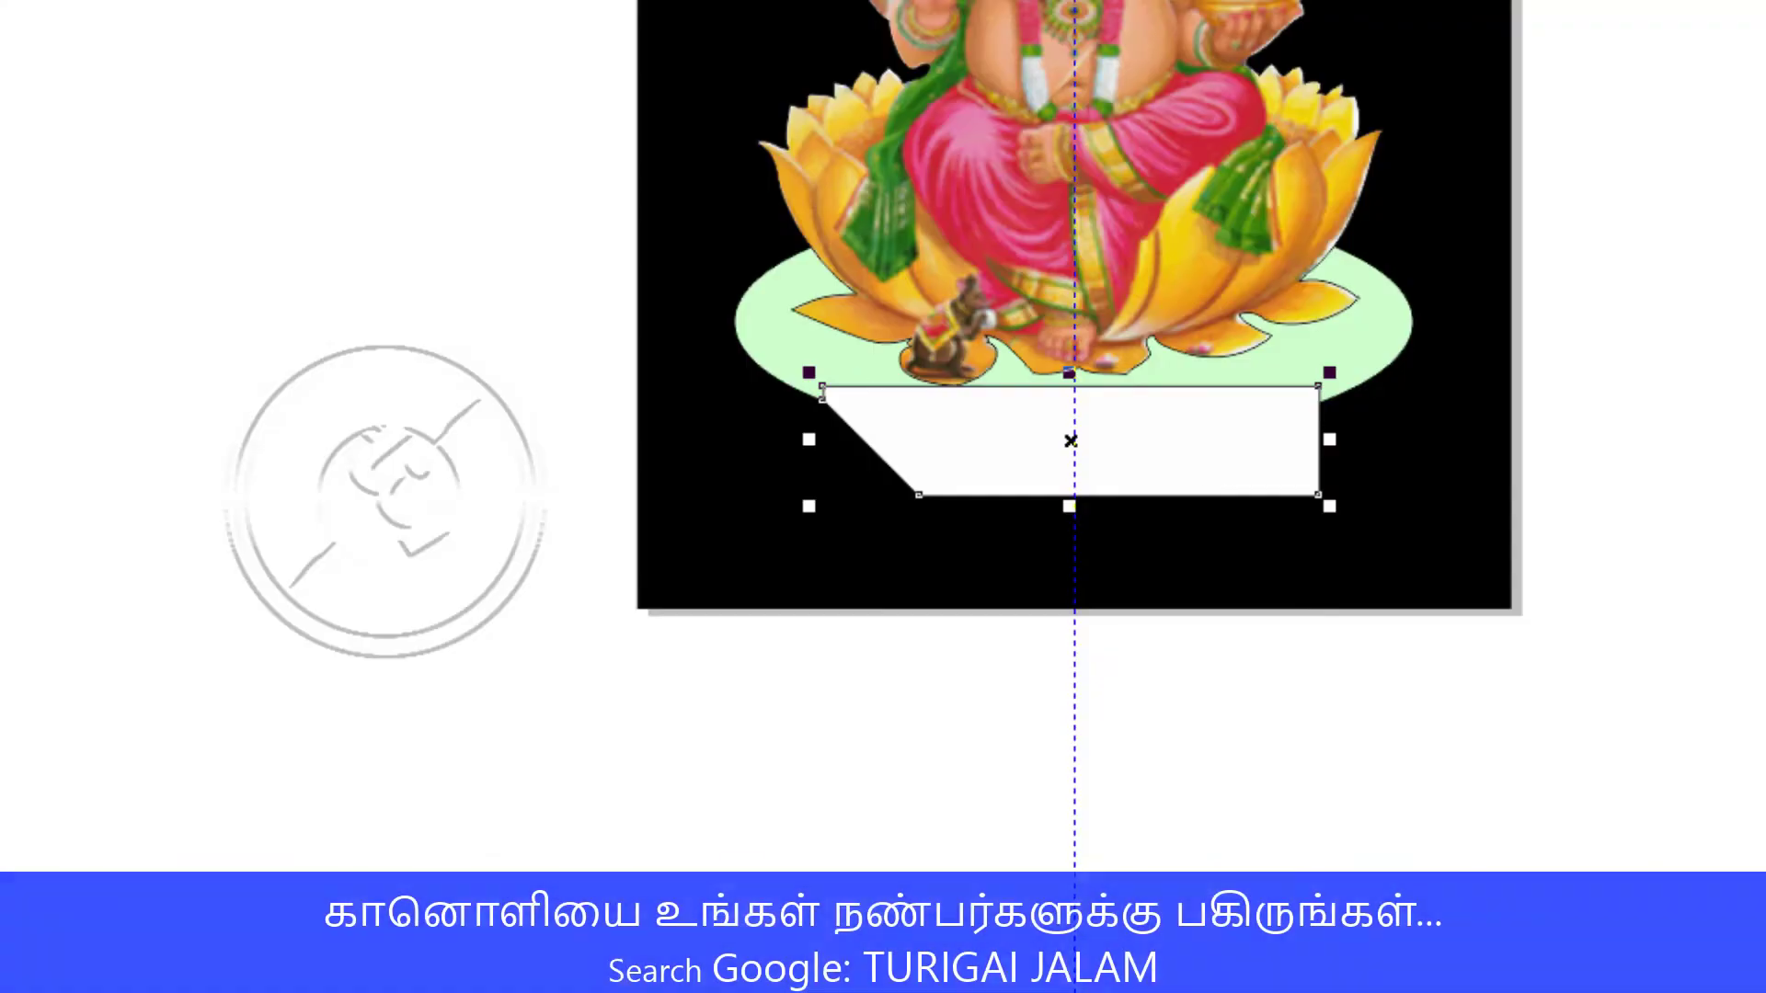
{"action": "scroll", "coordinate": [1296, 425], "scroll_direction": "up", "scroll_amount": 3}
{"action": "scroll", "coordinate": [1397, 254], "scroll_direction": "down", "scroll_amount": 1}
{"action": "scroll", "coordinate": [442, 170], "scroll_direction": "down", "scroll_amount": 2}
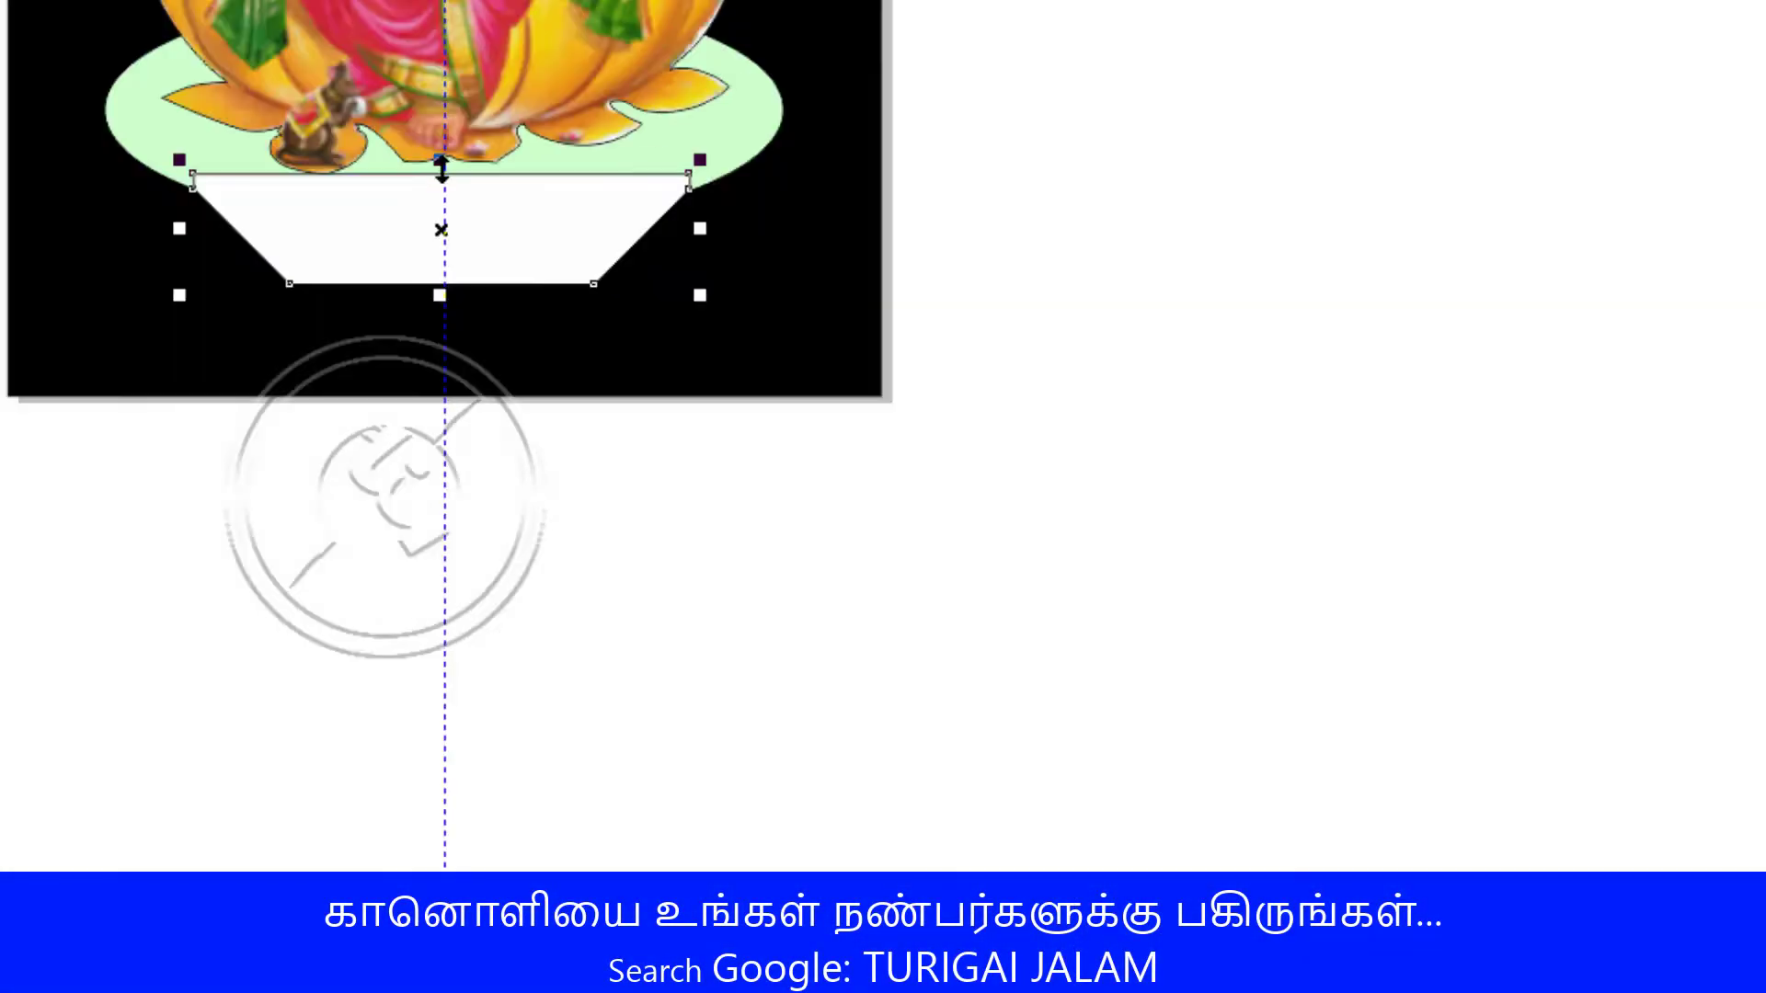
{"action": "left_click", "coordinate": [552, 2]}
{"action": "scroll", "coordinate": [590, 216], "scroll_direction": "down", "scroll_amount": 1}
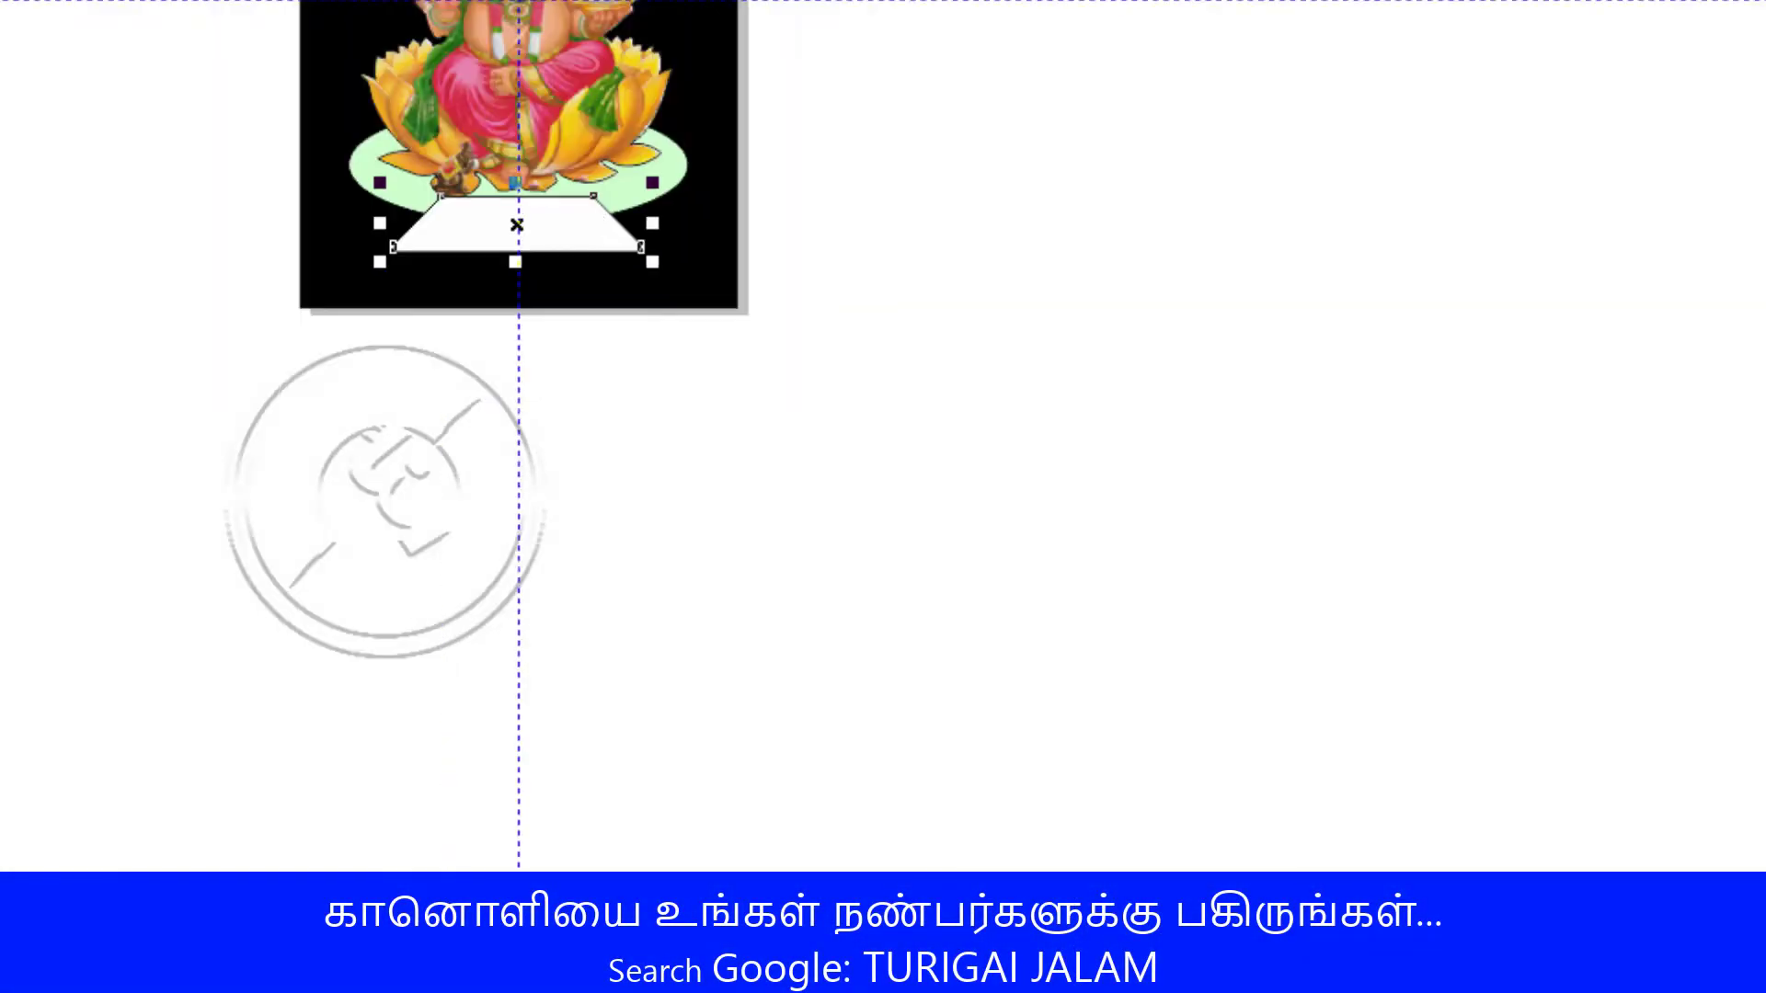
Move the white trapezoid up, send it behind the figure and ellipse, and enlarge it into a wider pedestal.
{"action": "scroll", "coordinate": [1287, 368], "scroll_direction": "up", "scroll_amount": 3}
{"action": "scroll", "coordinate": [529, 757], "scroll_direction": "up", "scroll_amount": 2}
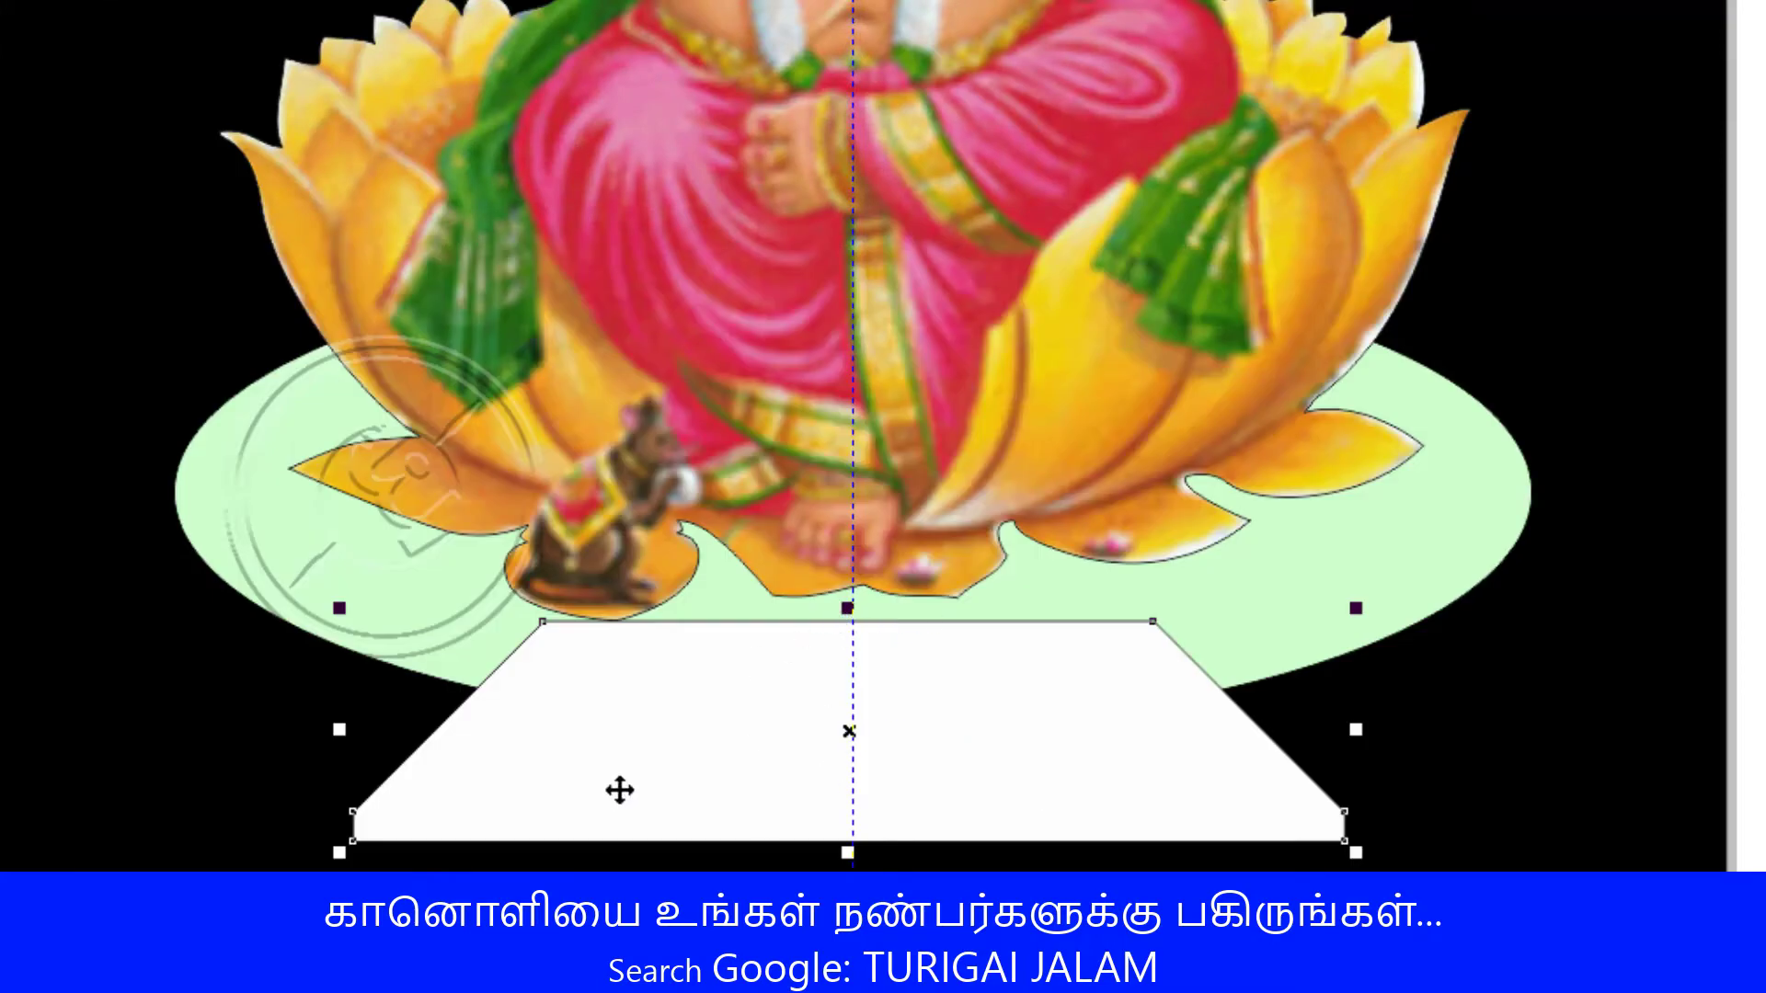
{"action": "left_click_drag", "start_coordinate": [620, 791], "coordinate": [620, 720]}
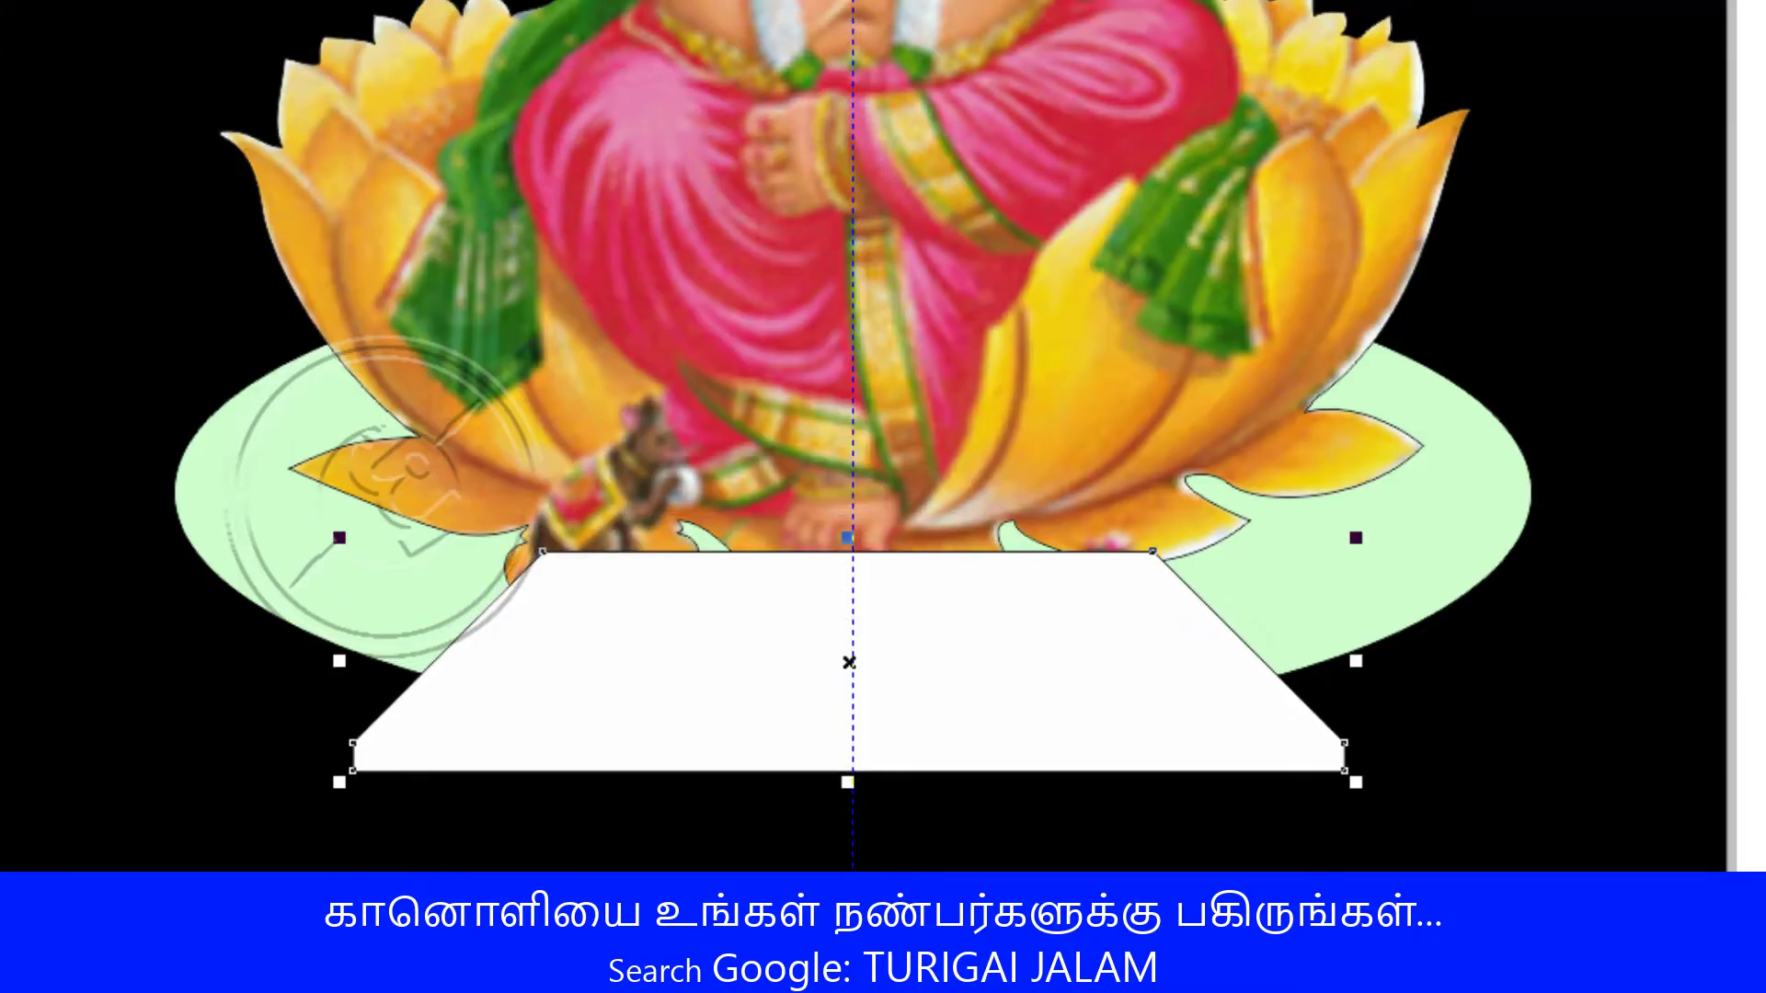
{"action": "key", "text": "shift+Page_Down"}
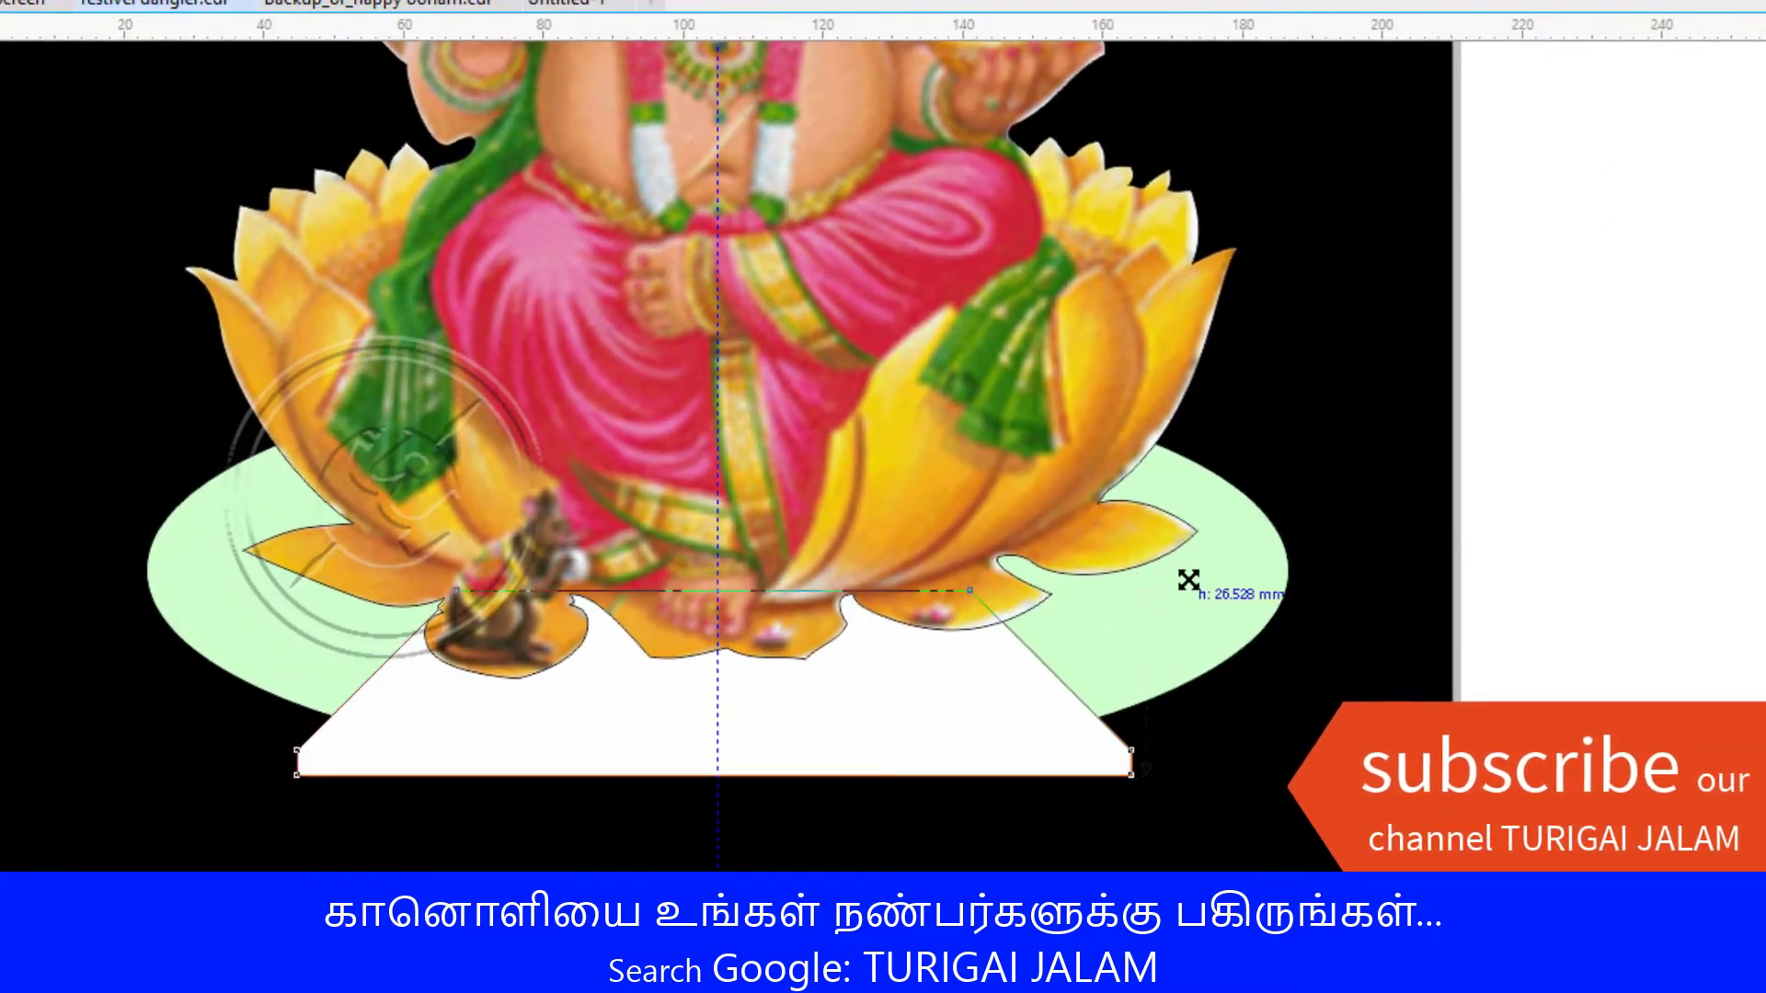
{"action": "left_click_drag", "start_coordinate": [1188, 580], "coordinate": [1237, 563]}
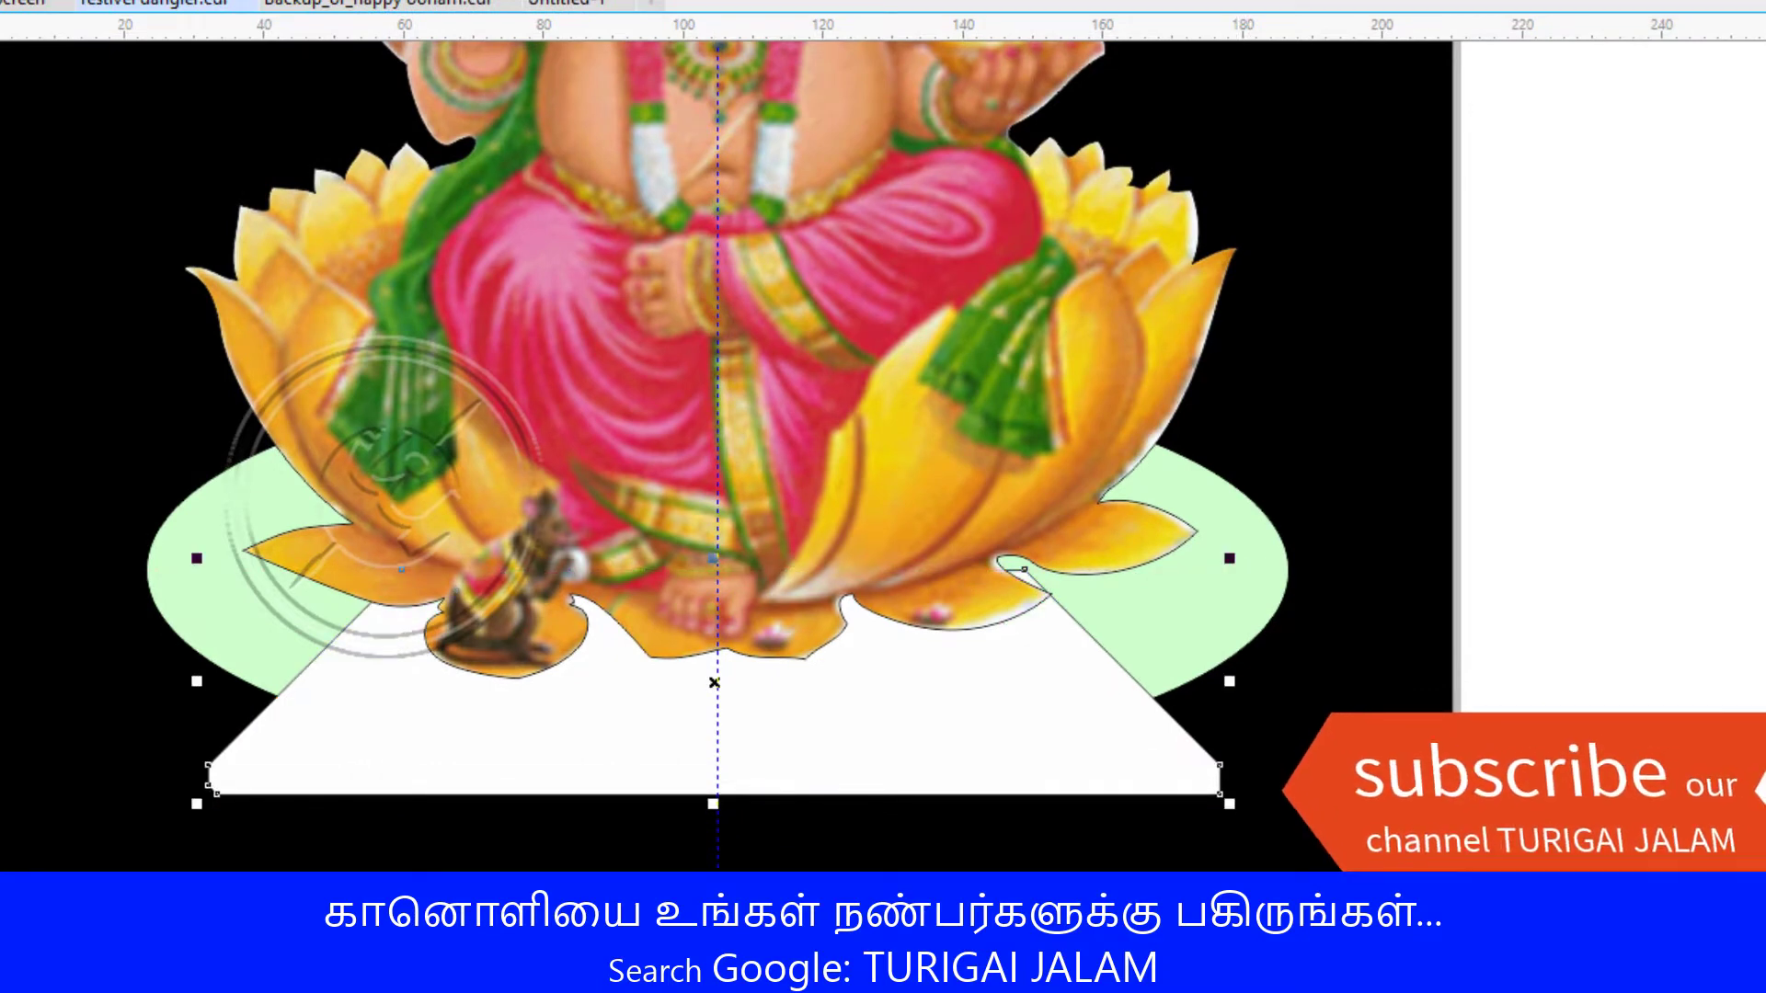
{"action": "left_click", "coordinate": [745, 0]}
{"action": "left_click", "coordinate": [978, 0]}
{"action": "scroll", "coordinate": [1564, 419], "scroll_direction": "down", "scroll_amount": 1}
{"action": "key", "text": "Escape"}
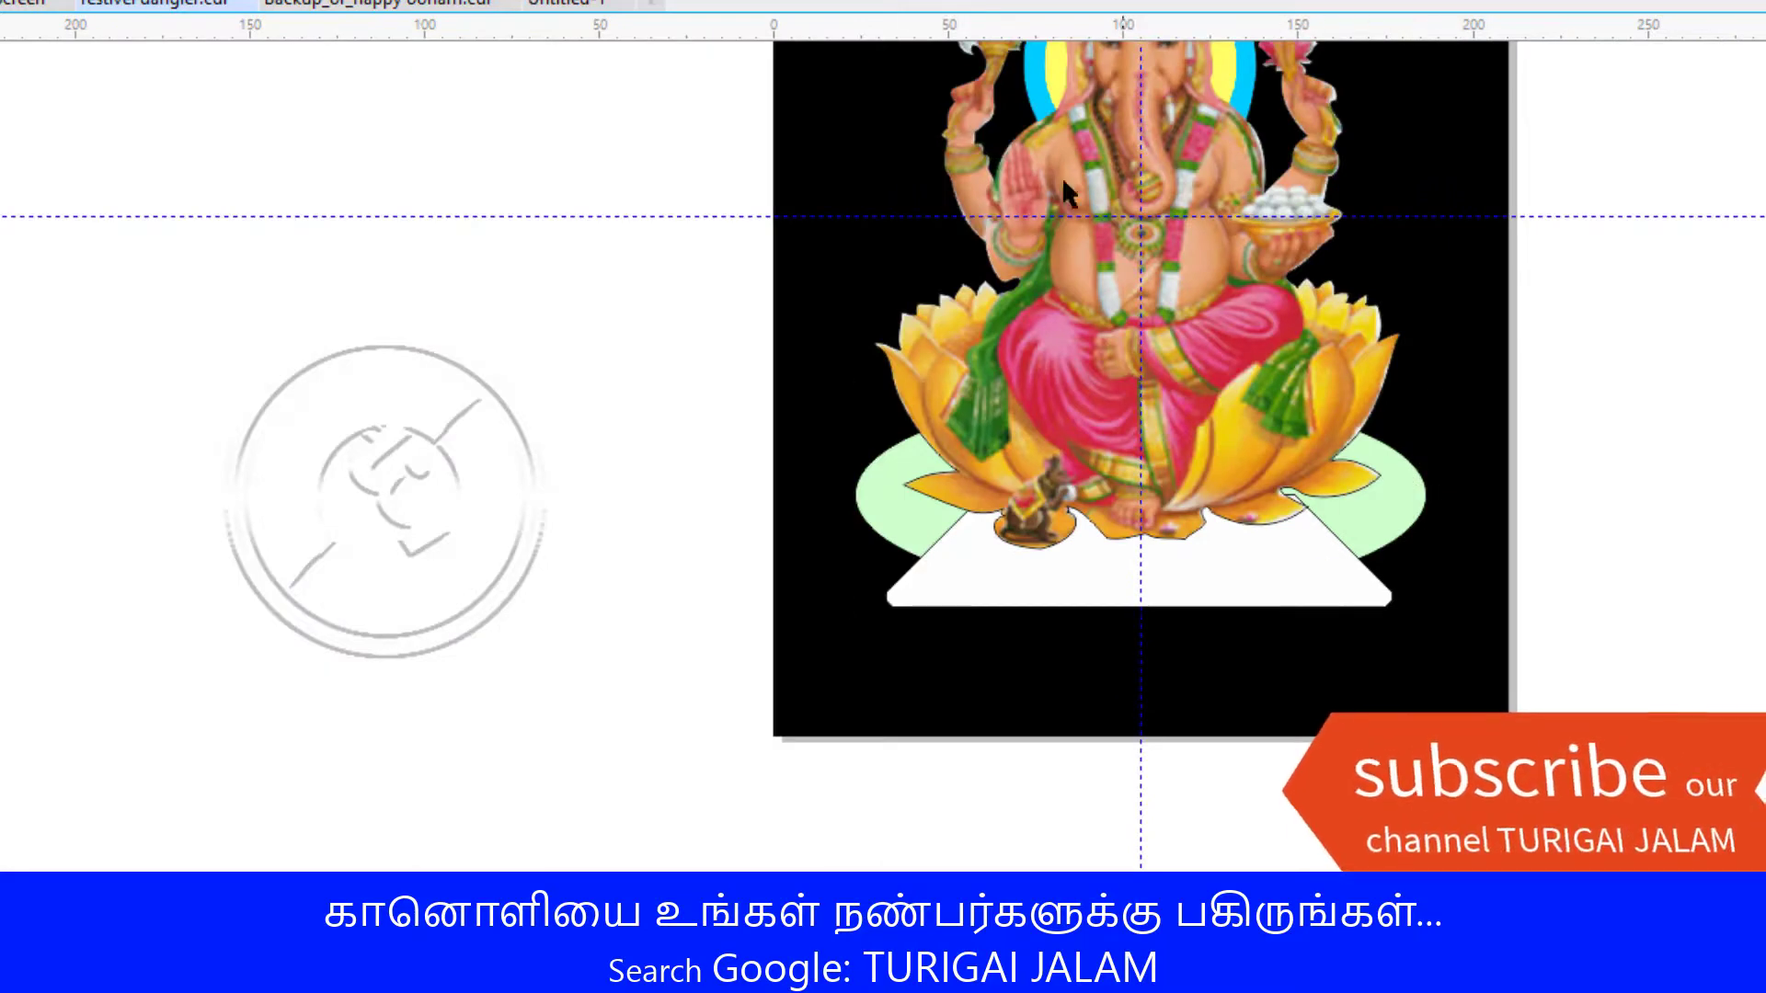
Weld the ellipse and trapezoid into one white base and create a boundary curve around the logo, figure and base.
{"action": "left_click", "coordinate": [925, 524]}
{"action": "left_click", "coordinate": [973, 563], "text": "shift"}
{"action": "left_click", "coordinate": [828, 0]}
{"action": "scroll", "coordinate": [1140, 460], "scroll_direction": "up", "scroll_amount": 3}
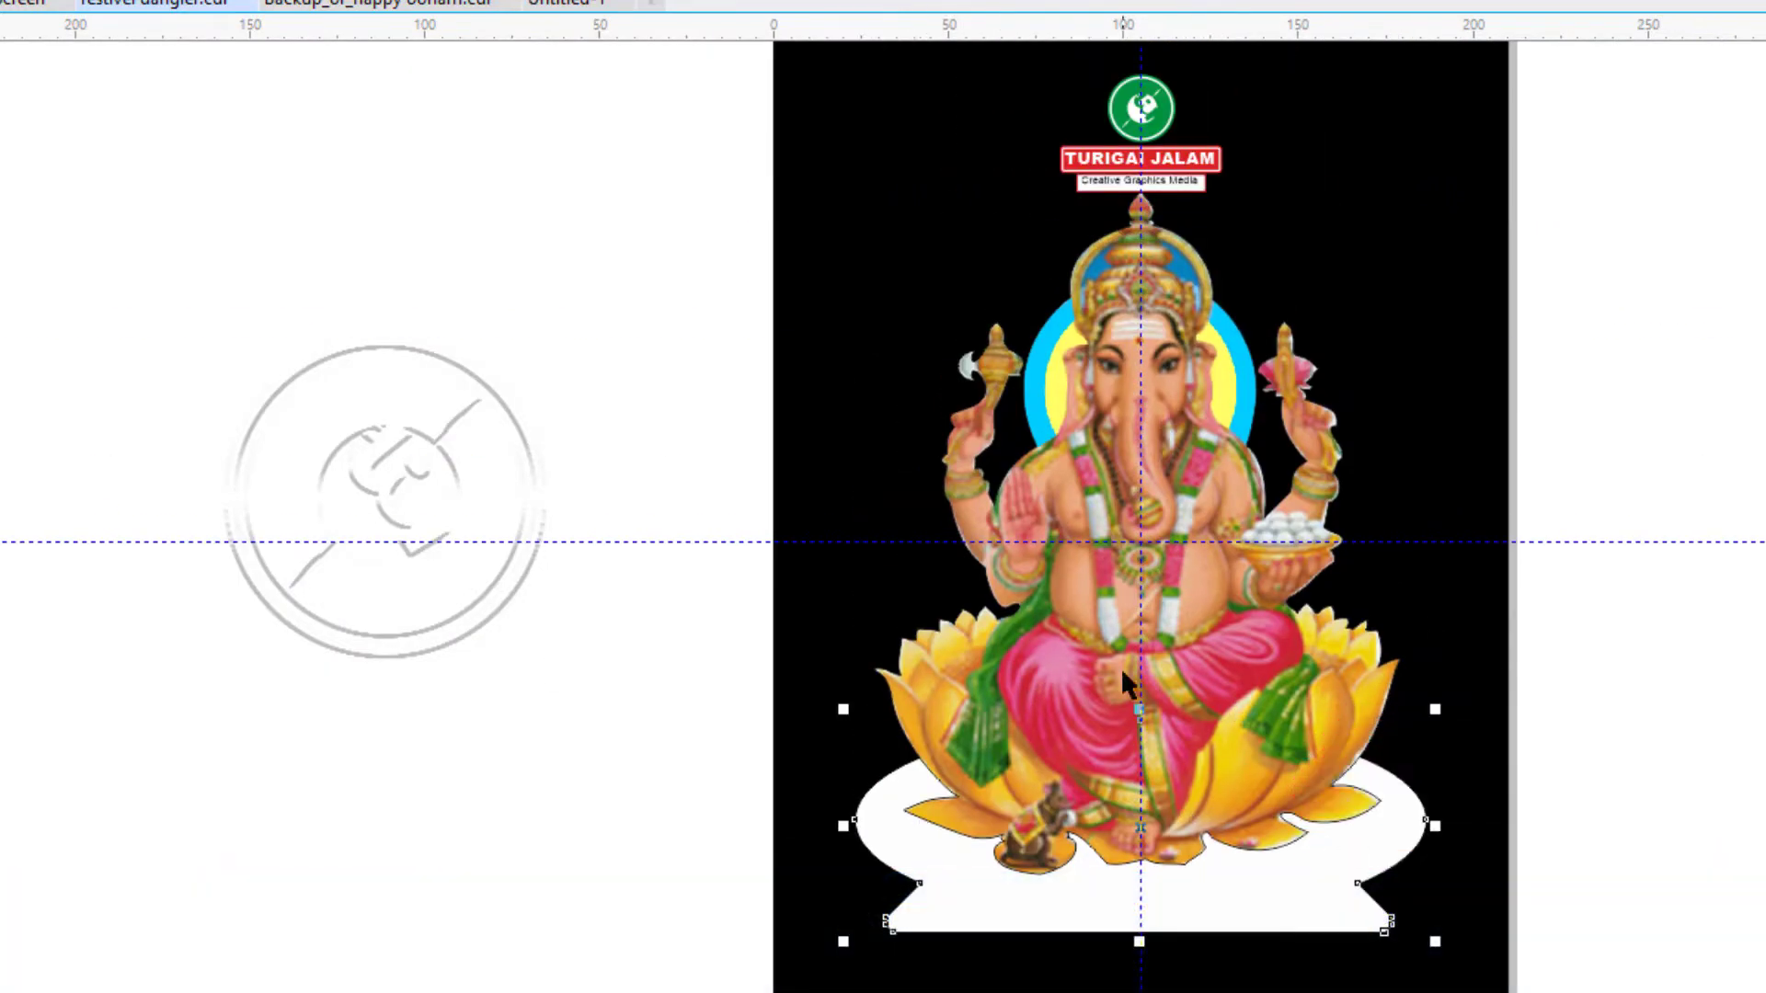
{"action": "left_click", "coordinate": [952, 0]}
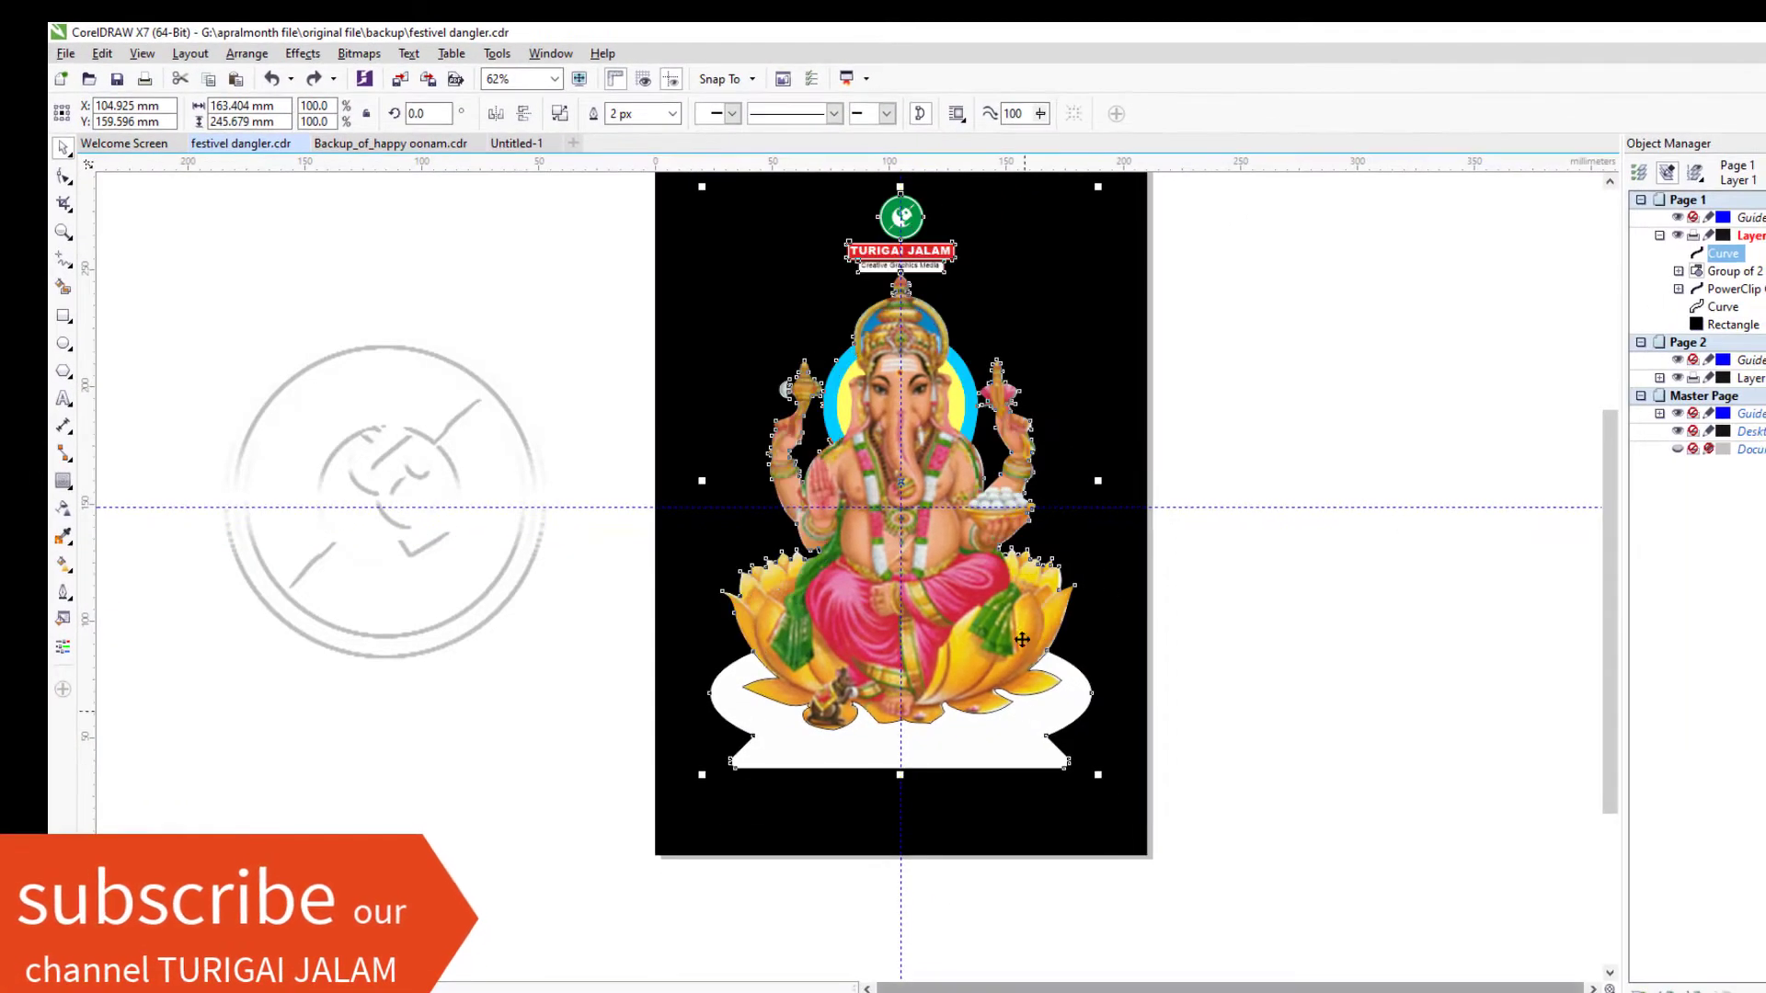
Draw an ellipse over the gap between the logo and the crown, centred on the vertical guideline, and fill it white.
{"action": "left_click", "coordinate": [591, 310]}
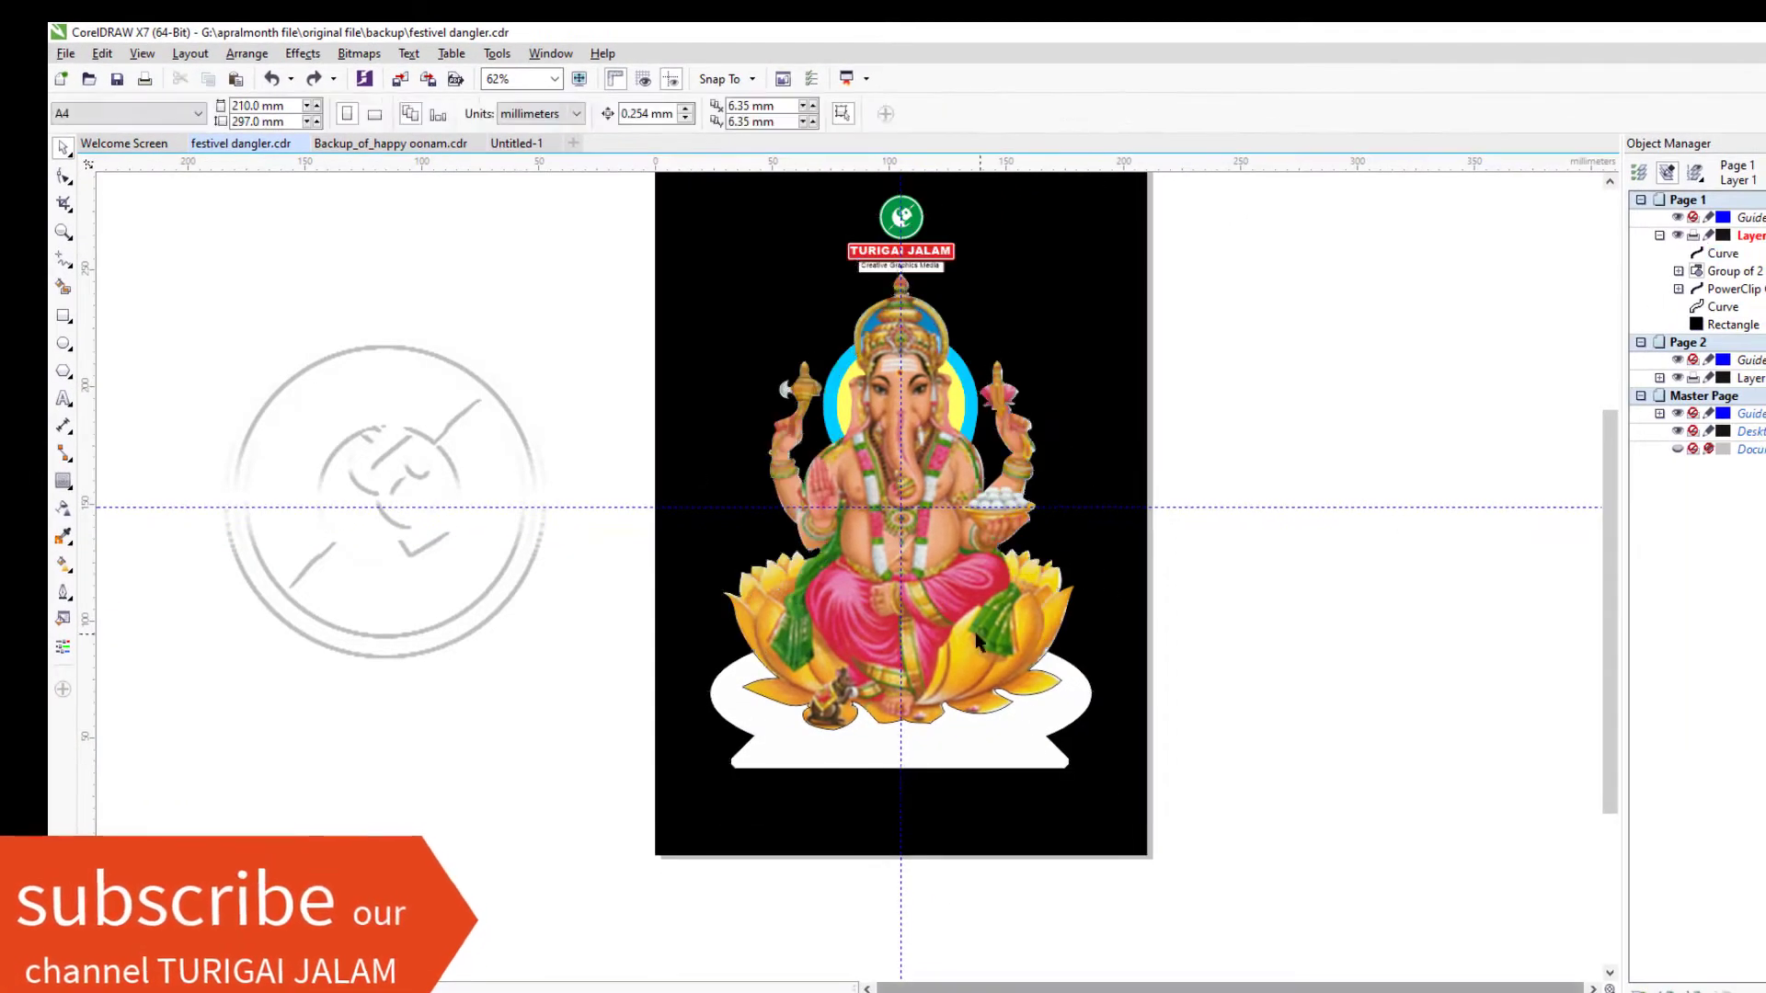
{"action": "scroll", "coordinate": [592, 310], "scroll_direction": "down", "scroll_amount": 1}
{"action": "left_click_drag", "start_coordinate": [561, 184], "coordinate": [1075, 549]}
{"action": "scroll", "coordinate": [648, 511], "scroll_direction": "up", "scroll_amount": 1}
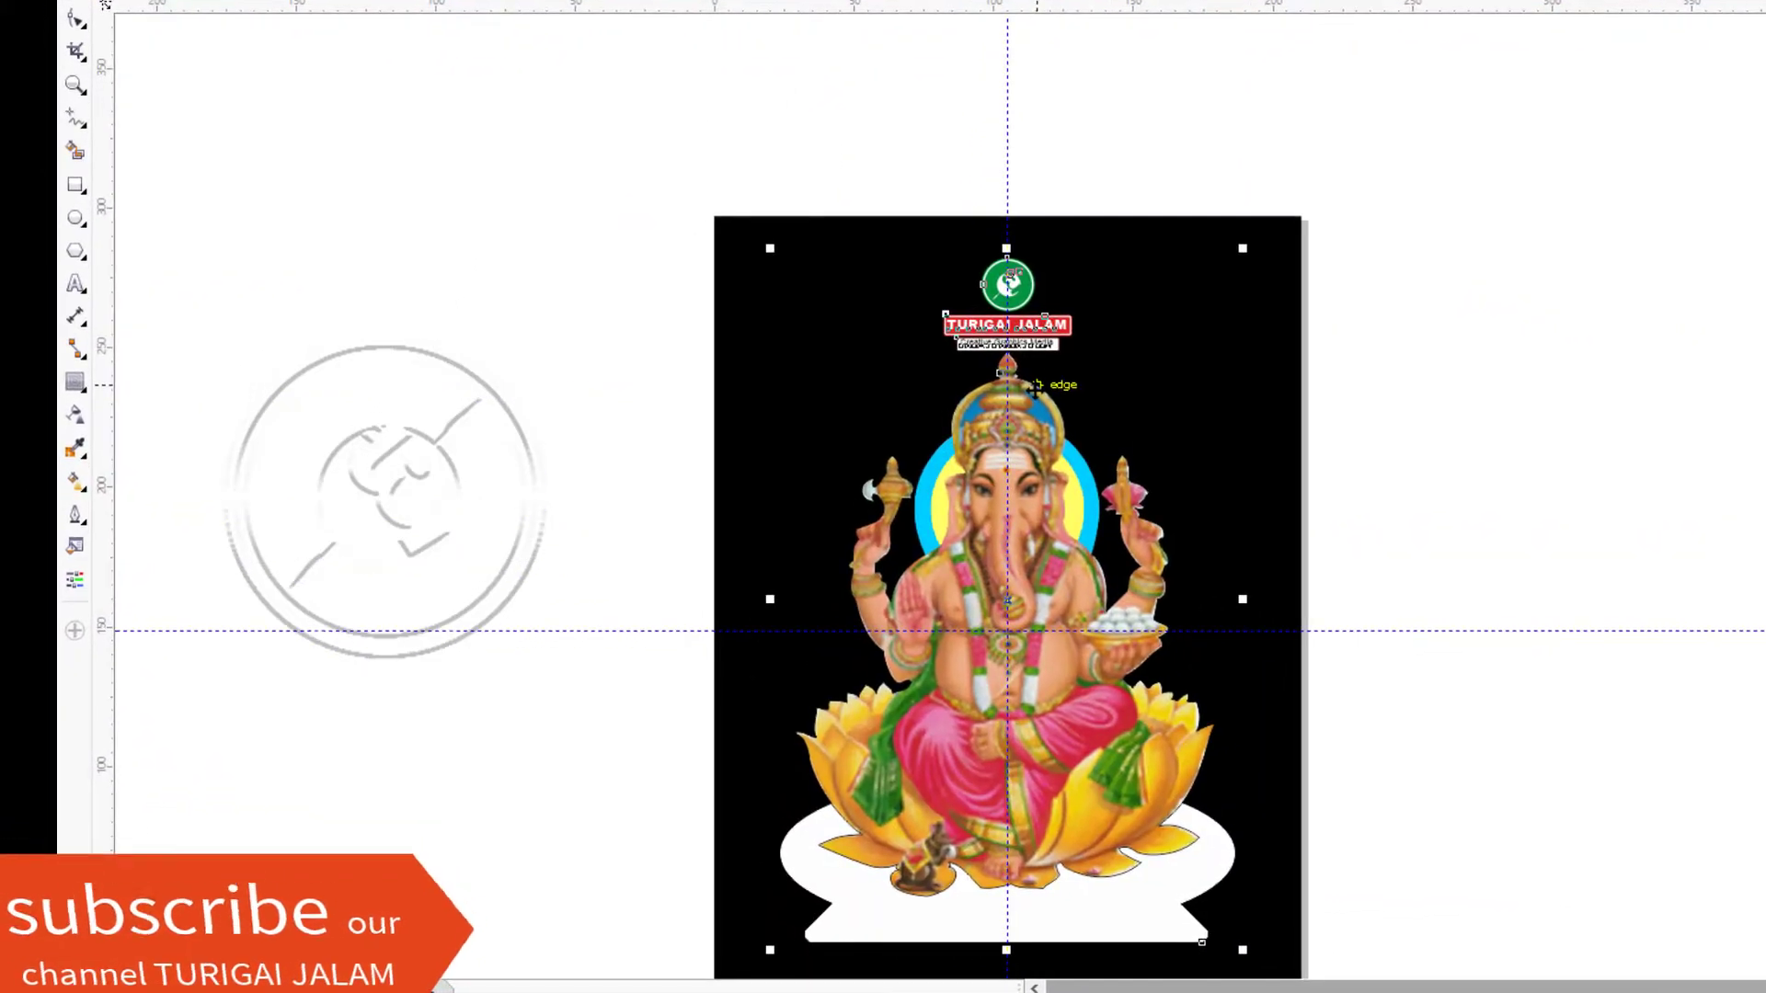
{"action": "scroll", "coordinate": [947, 405], "scroll_direction": "up", "scroll_amount": 2}
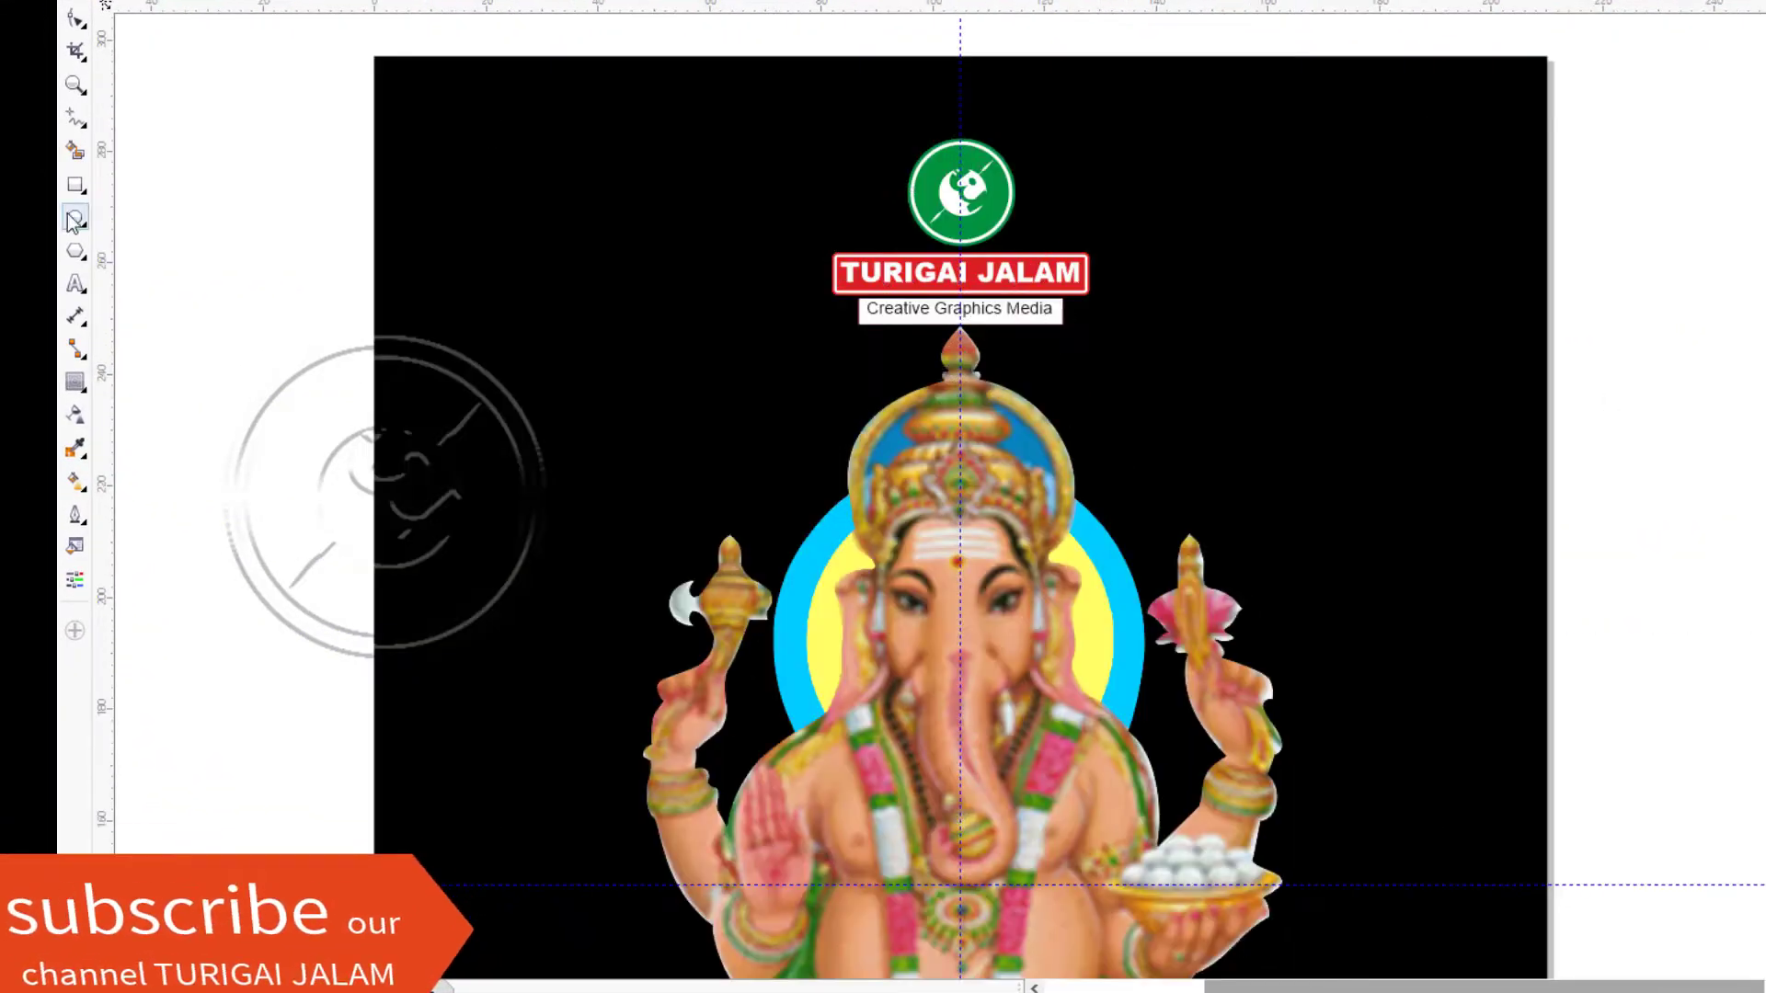
{"action": "left_click_drag", "start_coordinate": [1056, 394], "coordinate": [1056, 394]}
{"action": "scroll", "coordinate": [973, 370], "scroll_direction": "up", "scroll_amount": 2}
{"action": "left_click_drag", "start_coordinate": [930, 182], "coordinate": [930, 56]}
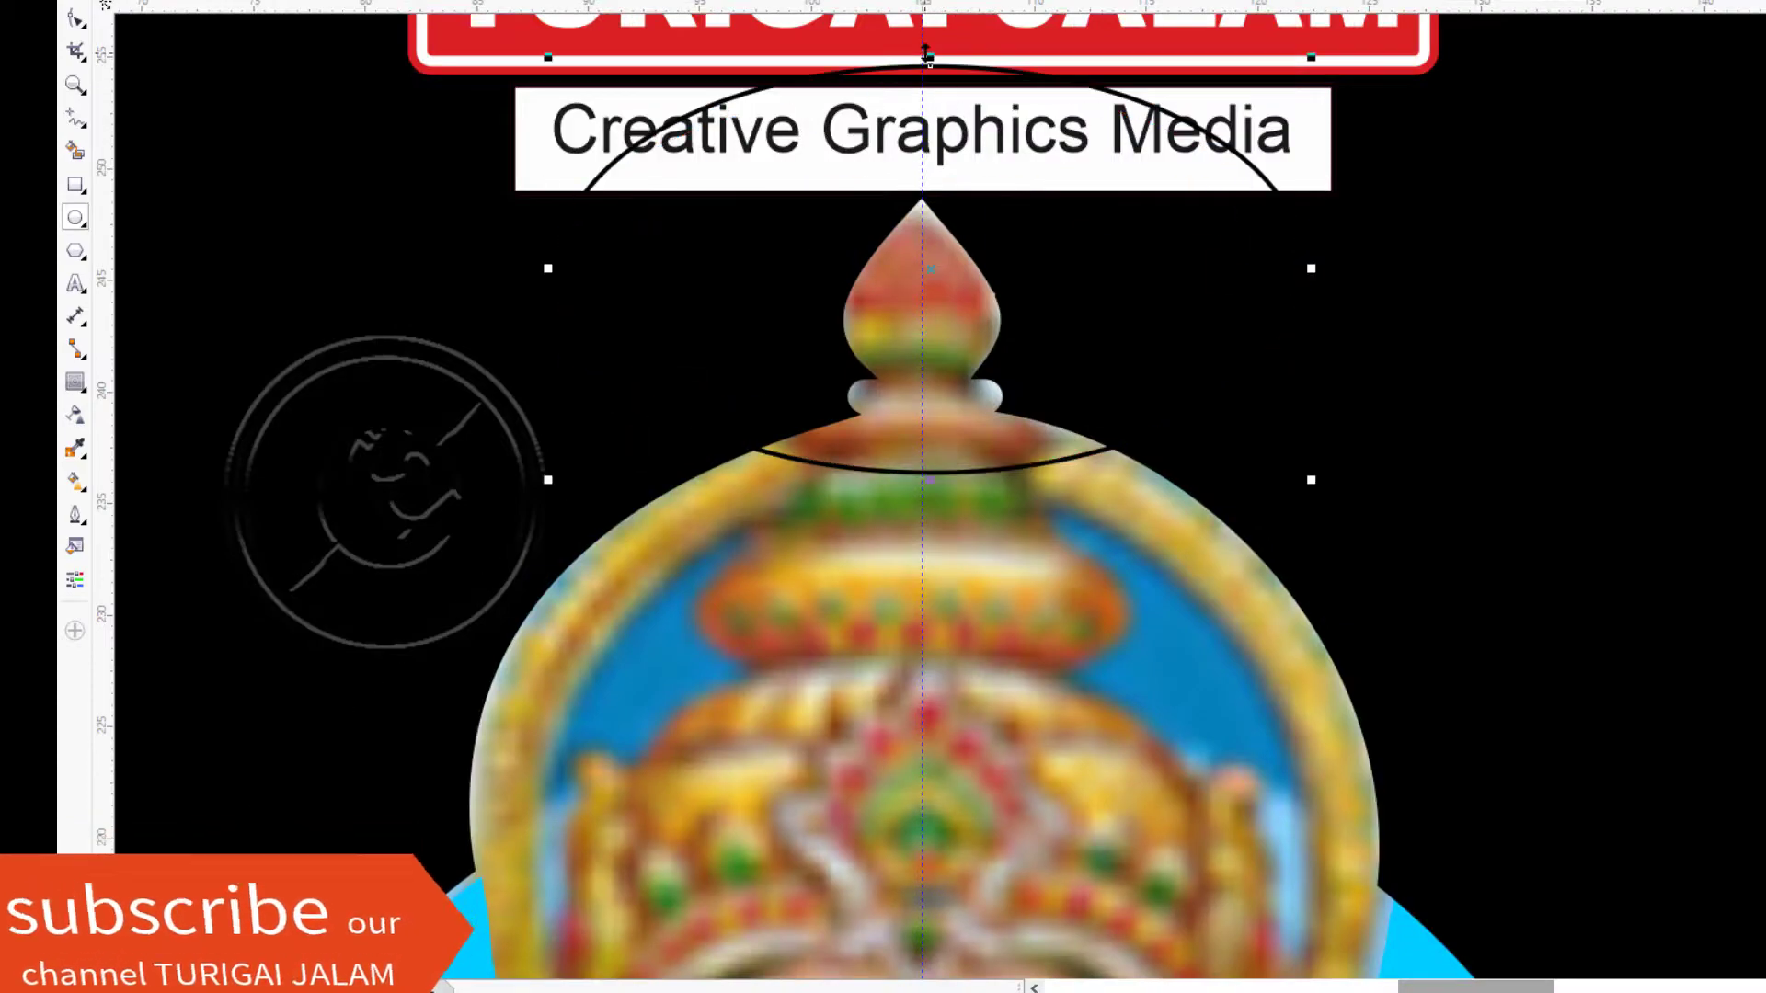
{"action": "left_click", "coordinate": [1762, 276]}
Resize the white ellipse between the logo and the crown to about 47 mm wide and 32 mm high.
{"action": "scroll", "coordinate": [651, 164], "scroll_direction": "down", "scroll_amount": 1}
{"action": "left_click_drag", "start_coordinate": [985, 217], "coordinate": [1019, 217]}
{"action": "left_click_drag", "start_coordinate": [790, 325], "coordinate": [790, 545]}
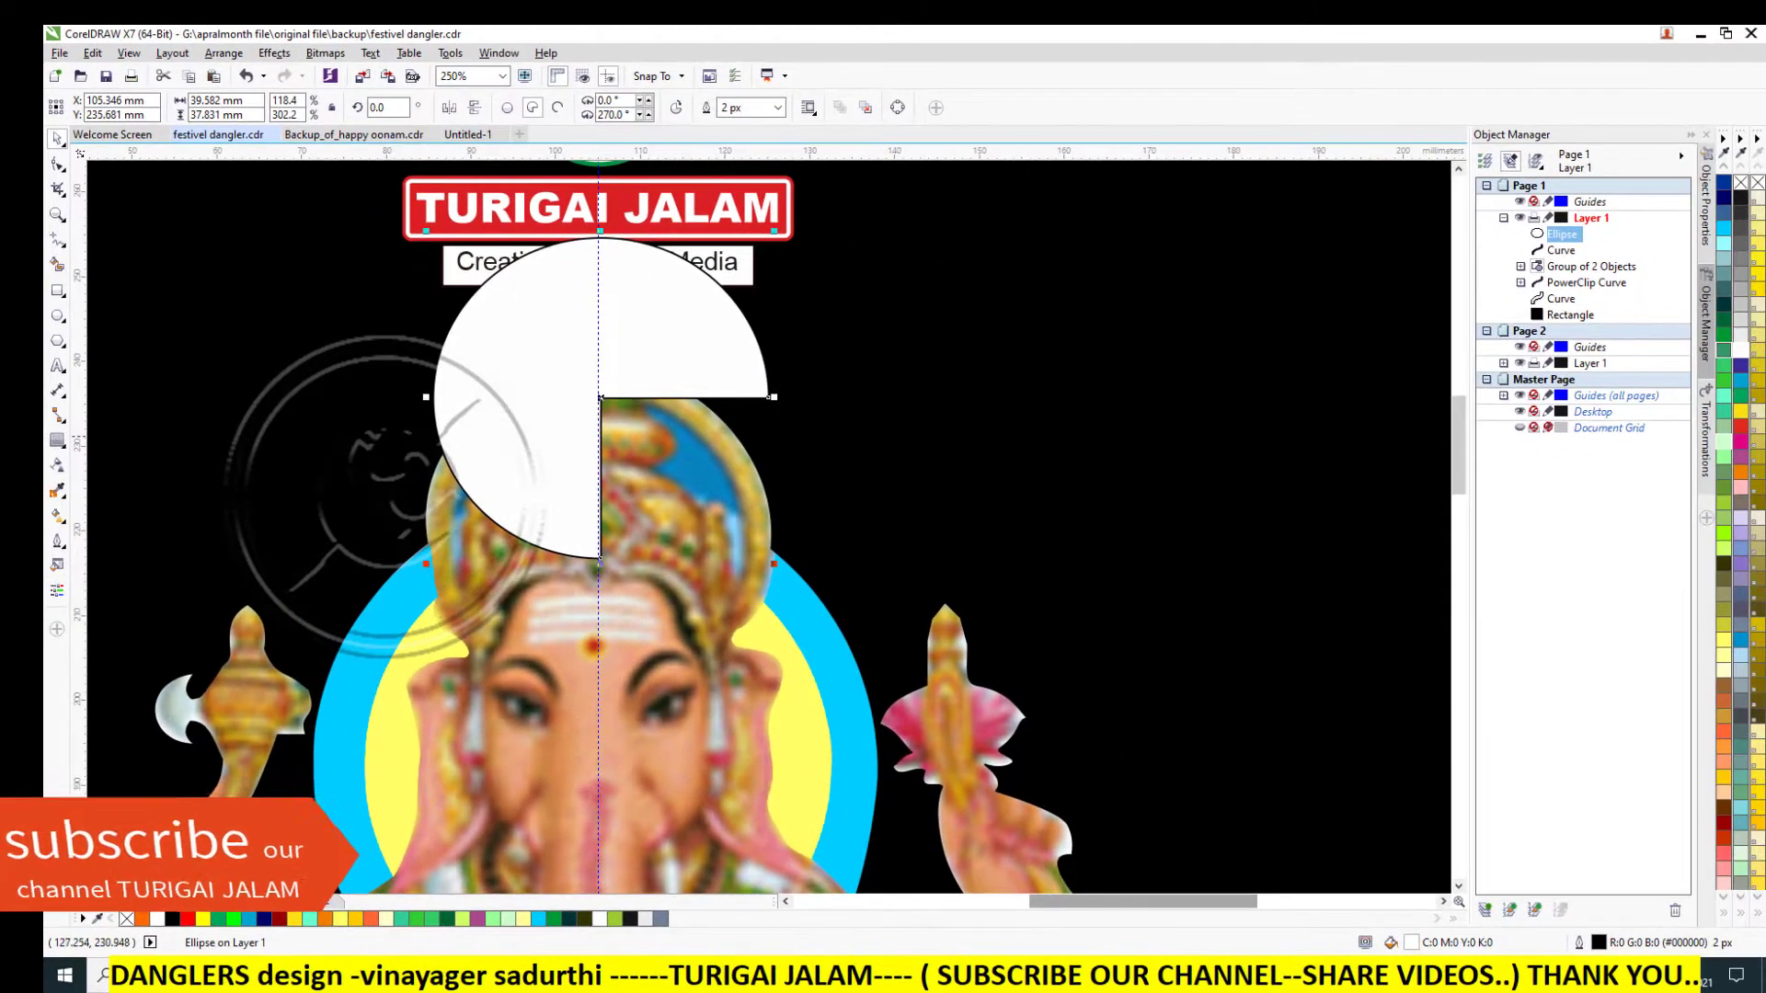
{"action": "left_click_drag", "start_coordinate": [600, 563], "coordinate": [603, 390]}
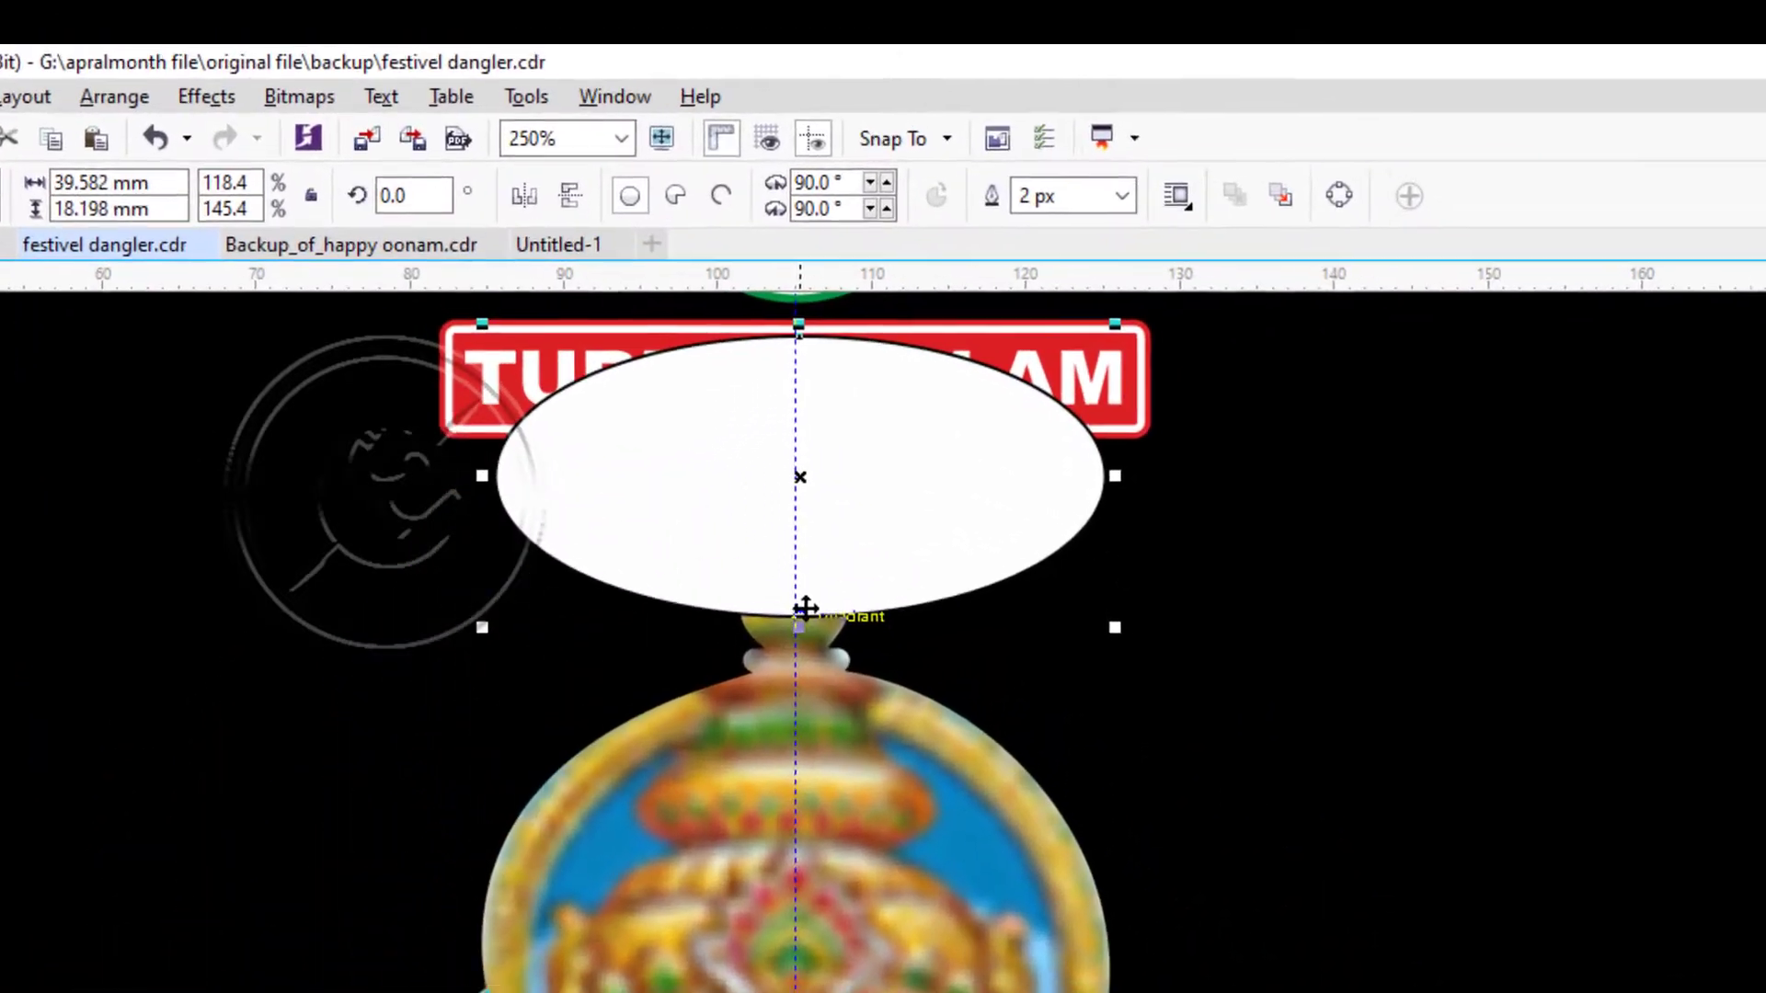
{"action": "left_click_drag", "start_coordinate": [806, 608], "coordinate": [797, 825]}
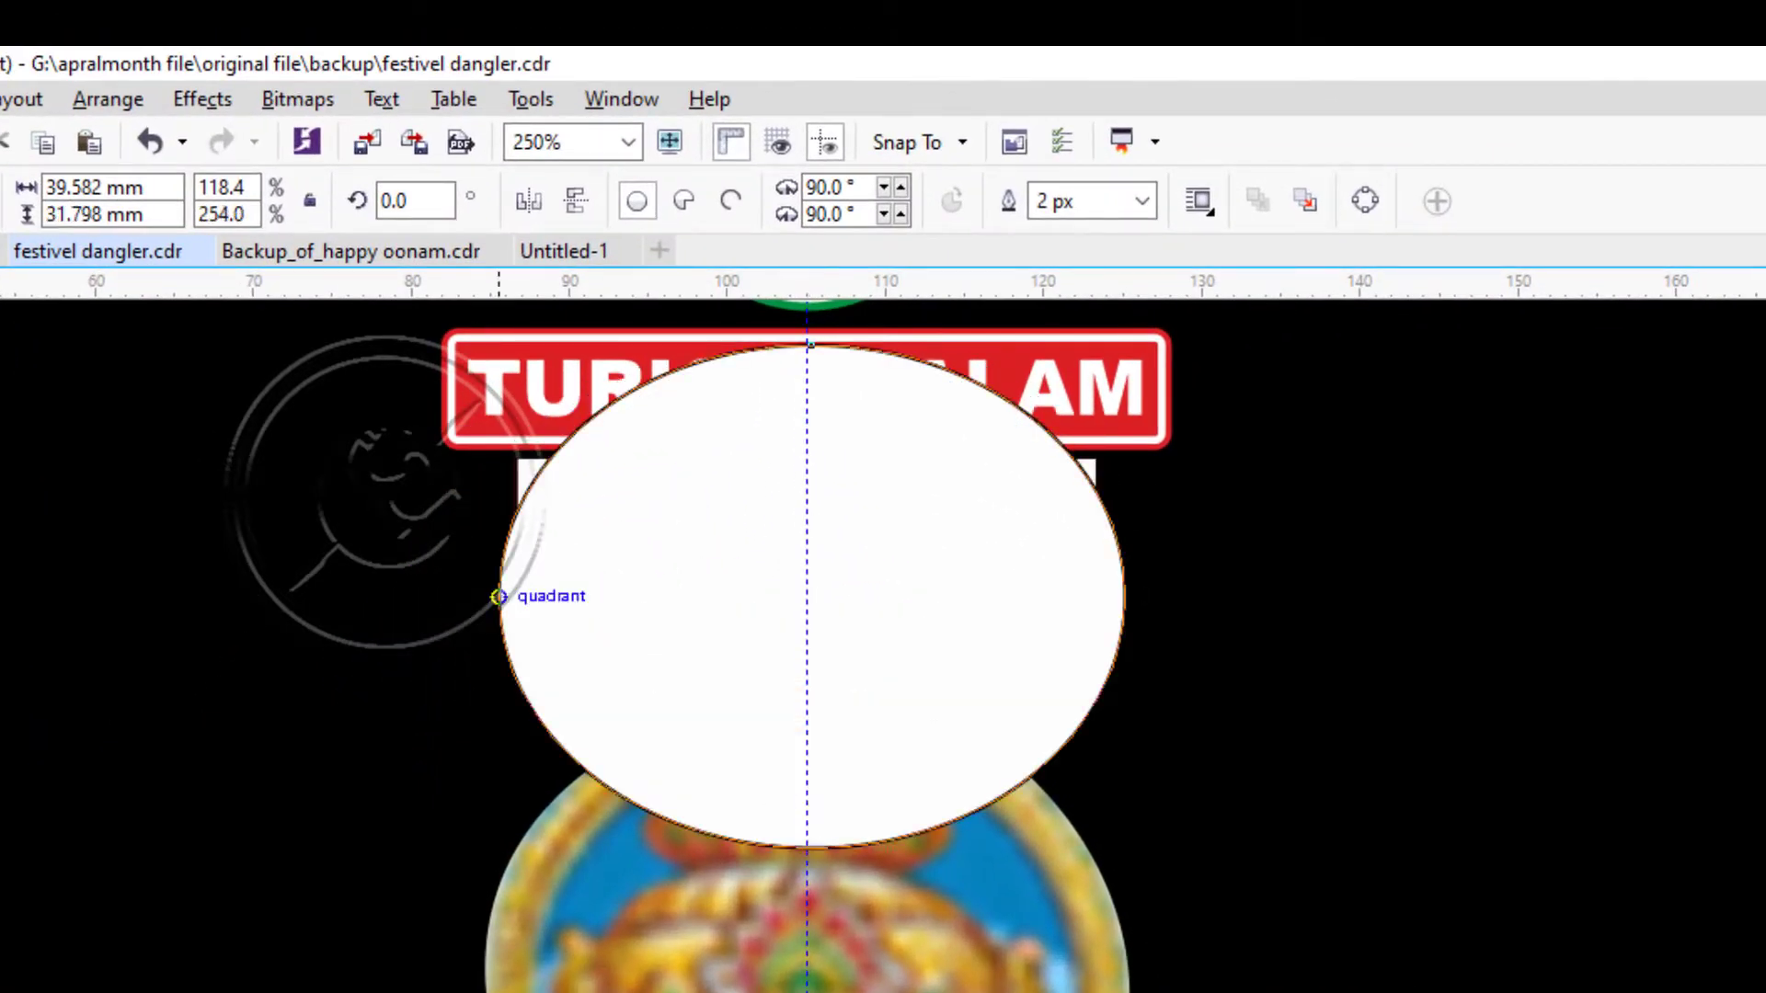
{"action": "left_click_drag", "start_coordinate": [498, 596], "coordinate": [439, 596]}
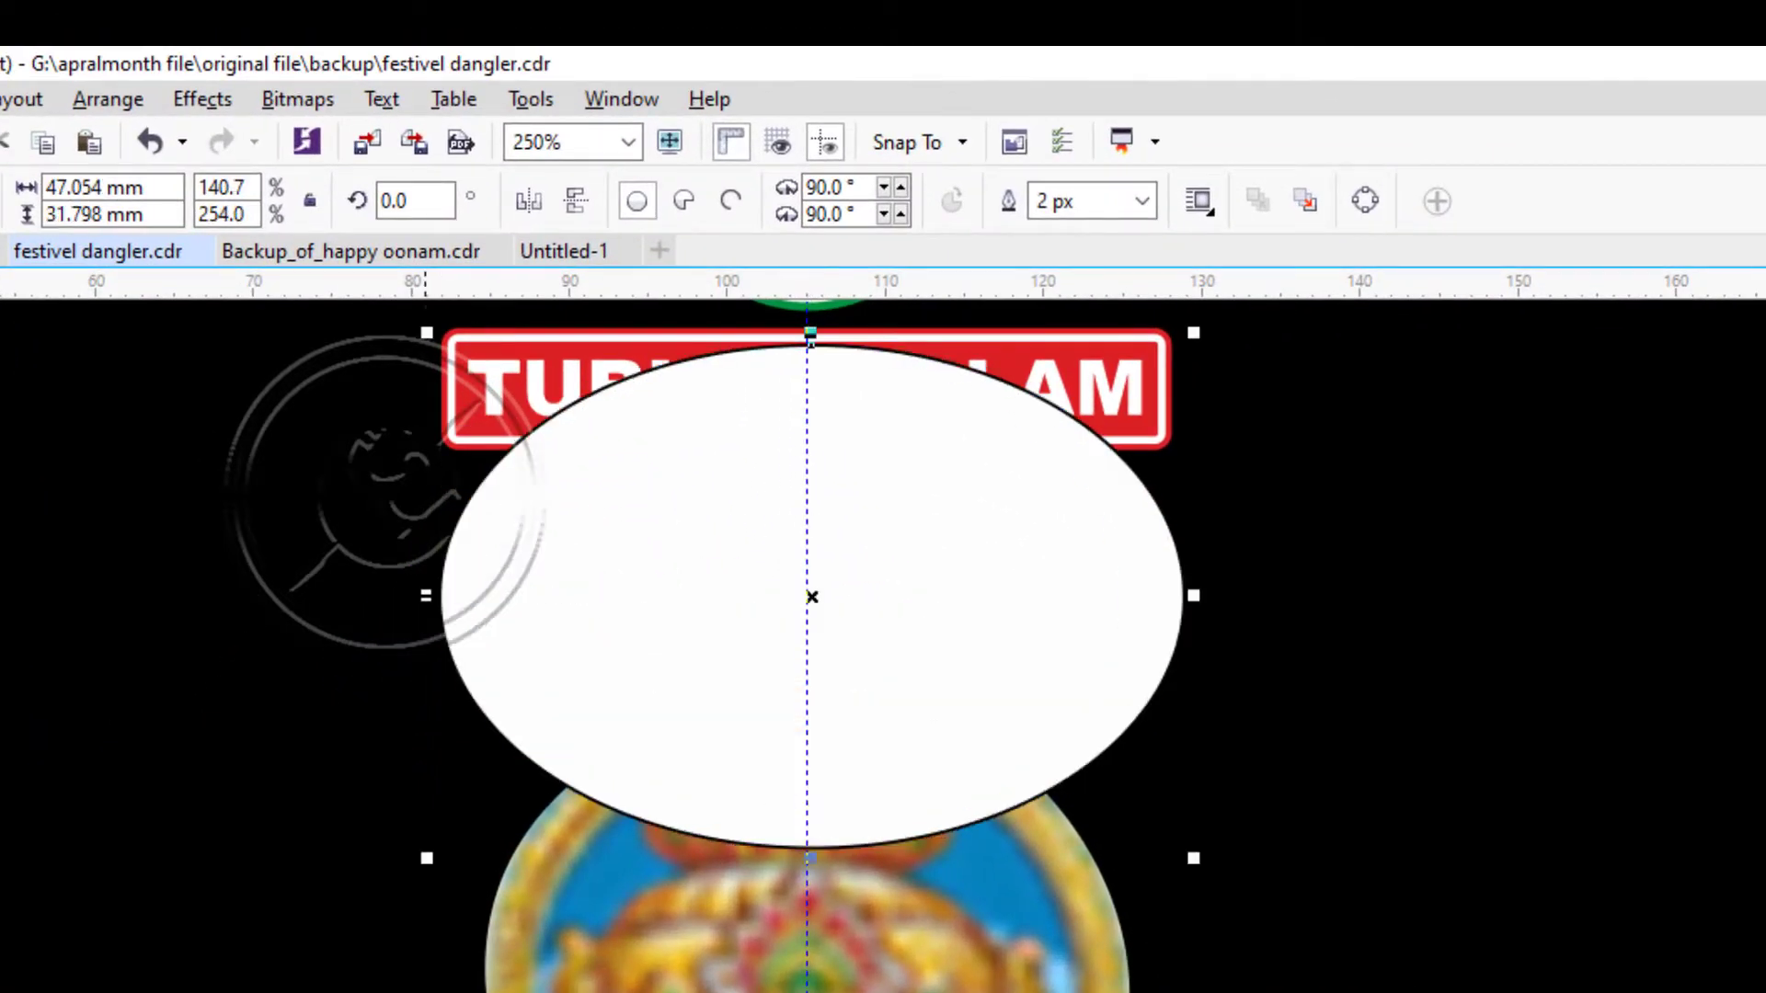
Send the white ellipse behind the logo and figure, and create a boundary curve around the logo, ellipse, figure and base.
{"action": "scroll", "coordinate": [819, 749], "scroll_direction": "down", "scroll_amount": 2}
{"action": "key", "text": "ctrl+Page_Down"}
{"action": "key", "text": "ctrl+Page_Down"}
{"action": "key", "text": "ctrl+Page_Down"}
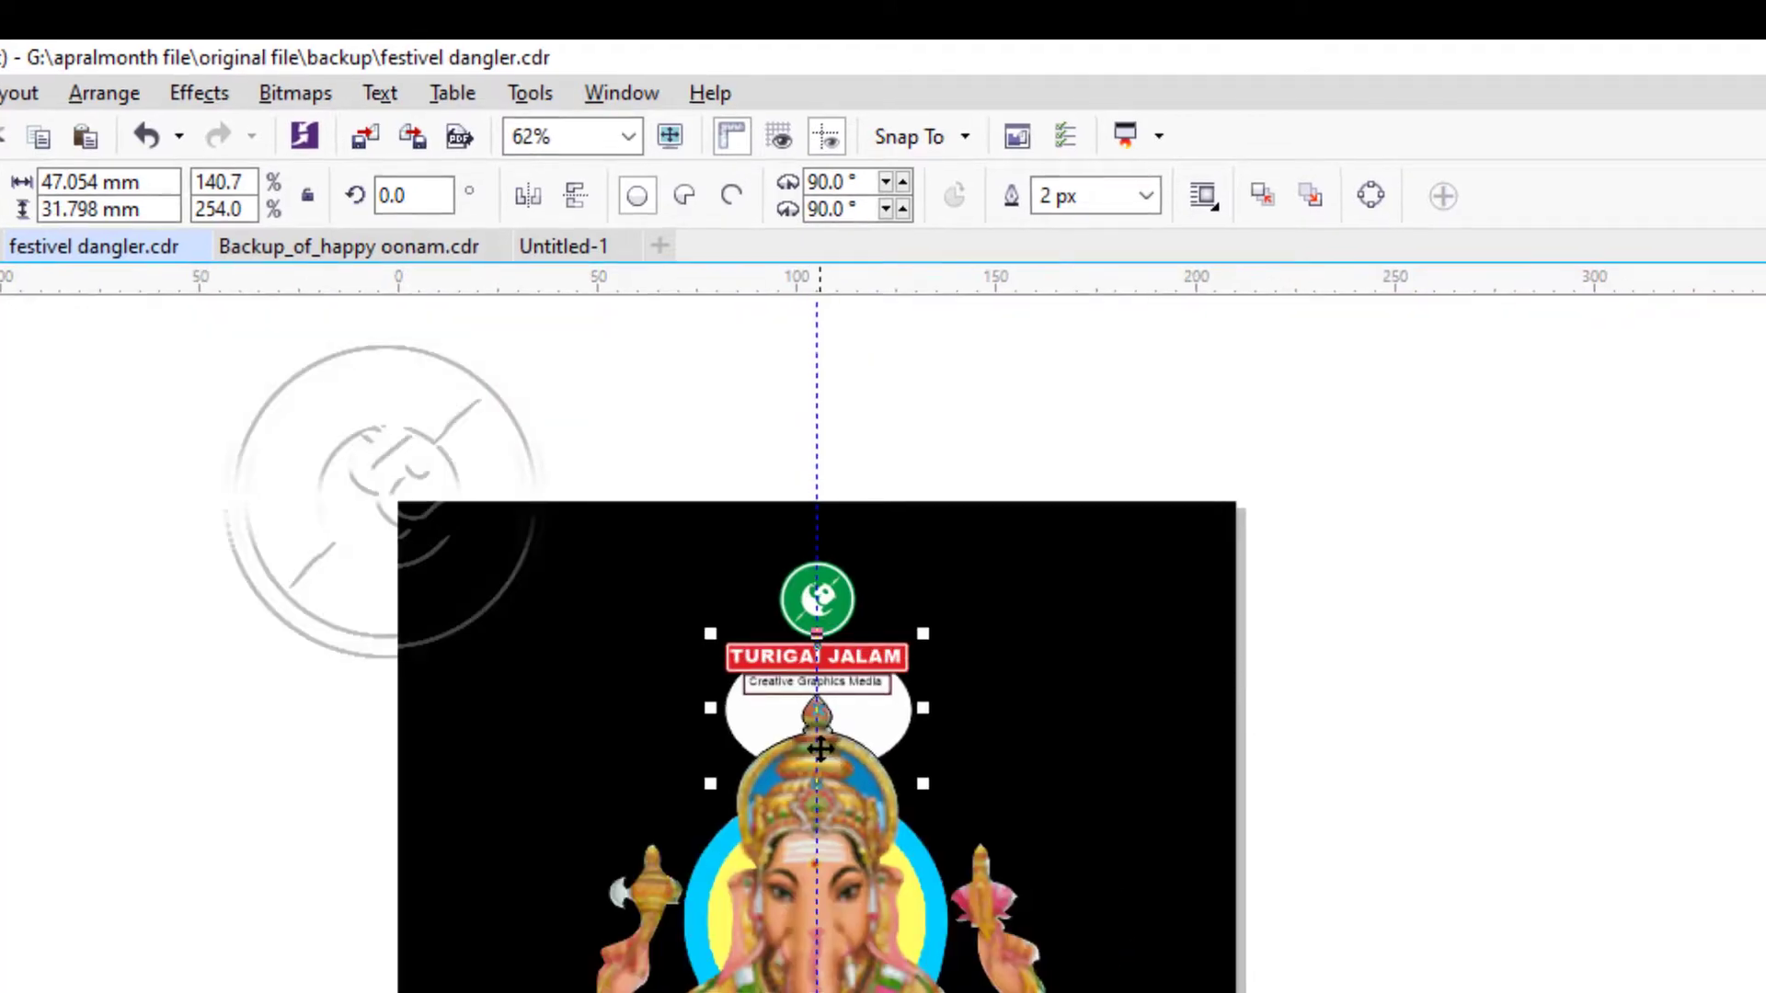
{"action": "left_click_drag", "start_coordinate": [432, 408], "coordinate": [1186, 992]}
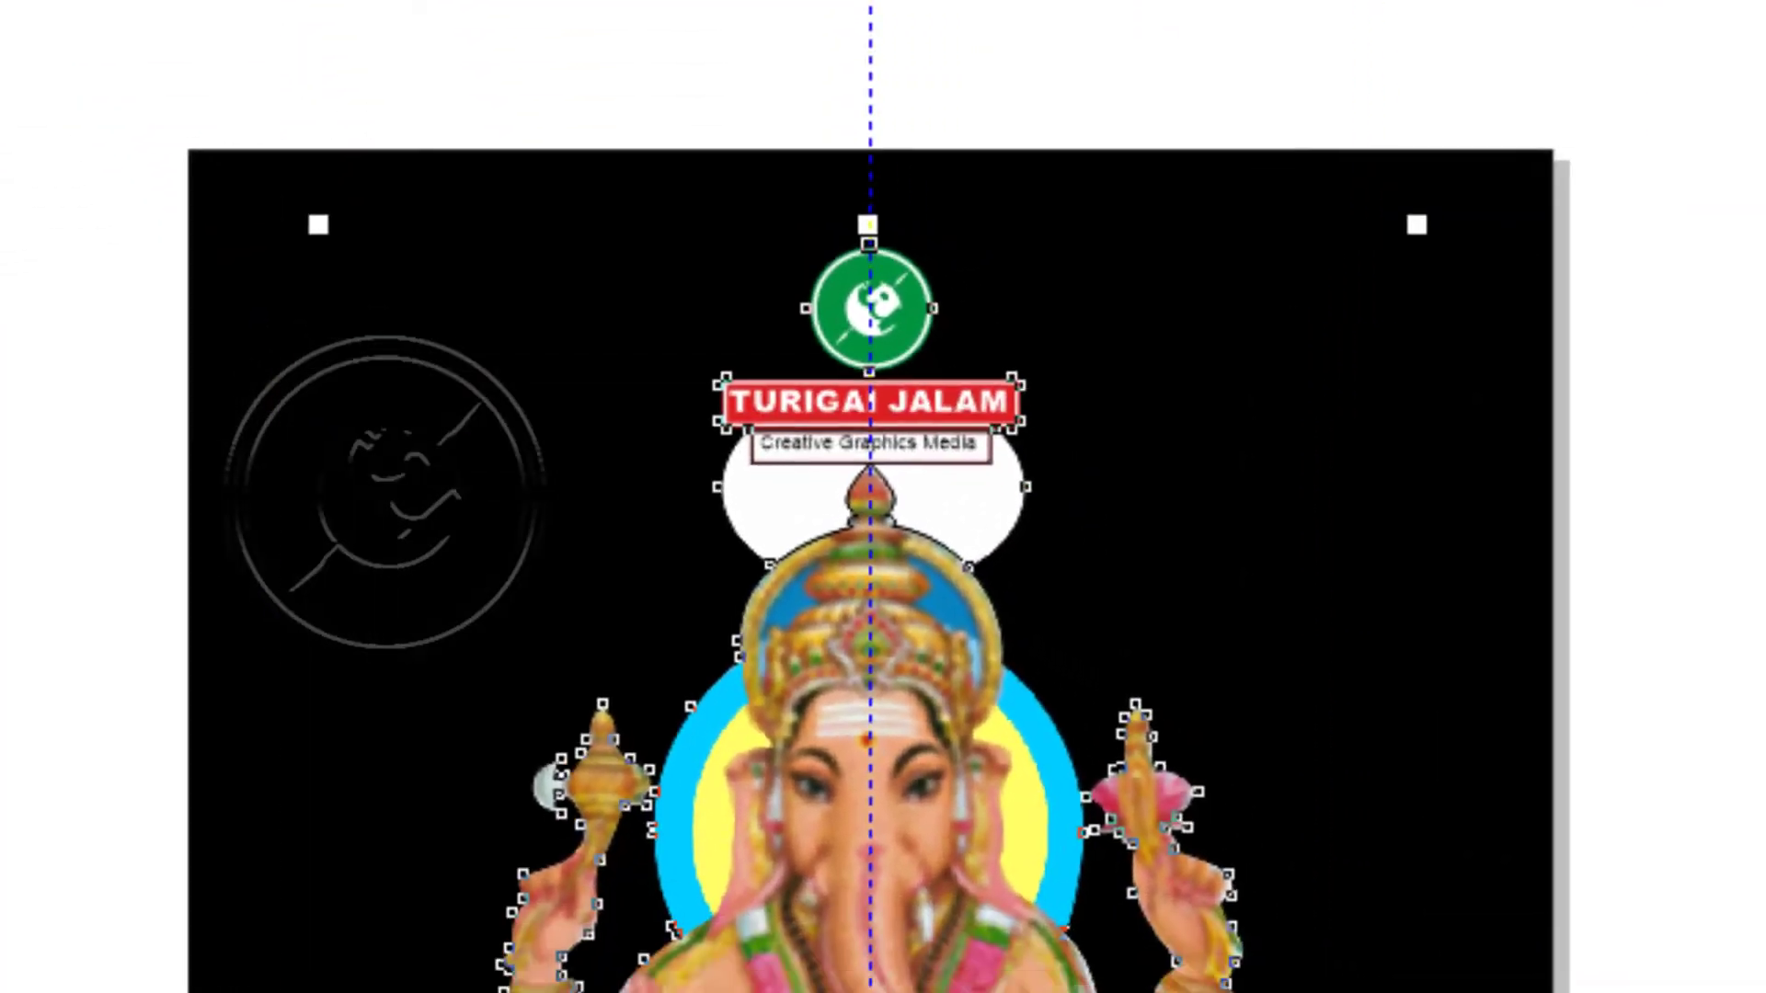
Try a 100 px white outline with rounded corners on the boundary, undo it, and undo a trial move of the boundary.
{"action": "key", "text": "F12"}
{"action": "left_click", "coordinate": [1007, 233]}
{"action": "left_click", "coordinate": [1044, 303]}
{"action": "double_click", "coordinate": [828, 317]}
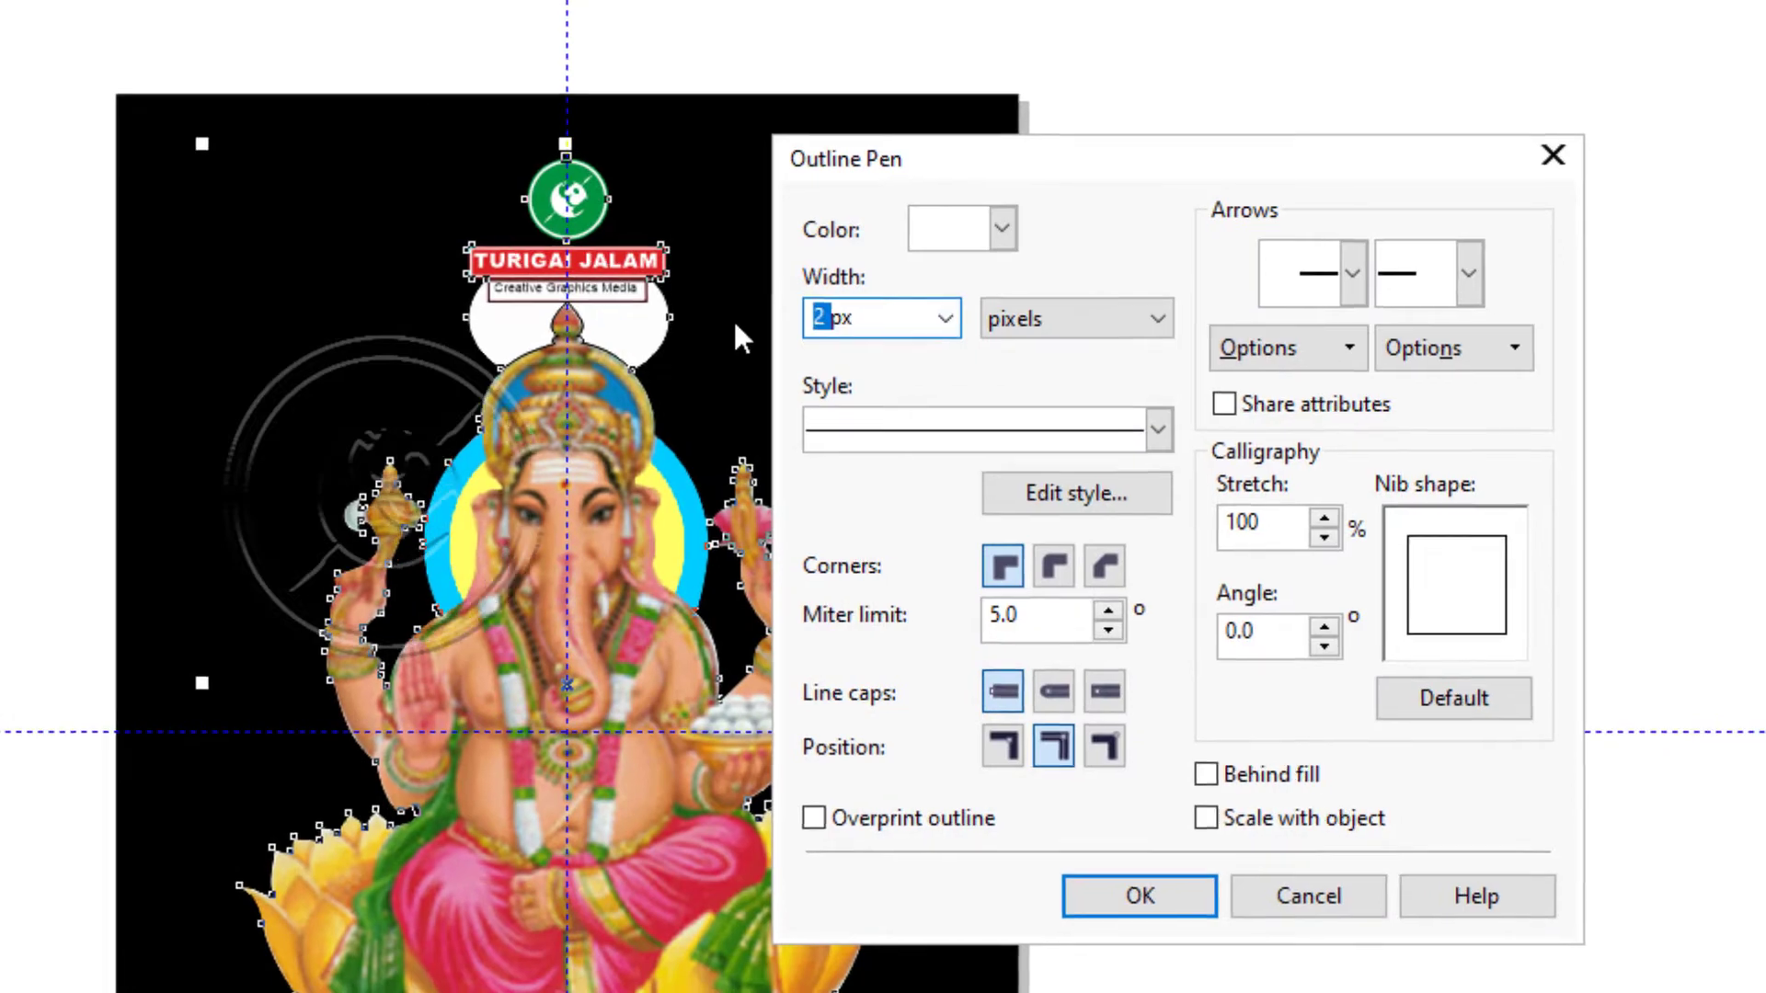
{"action": "type", "text": "100"}
{"action": "left_click", "coordinate": [1209, 775]}
{"action": "left_click", "coordinate": [1208, 819]}
{"action": "left_click", "coordinate": [1057, 567]}
{"action": "left_click", "coordinate": [822, 837]}
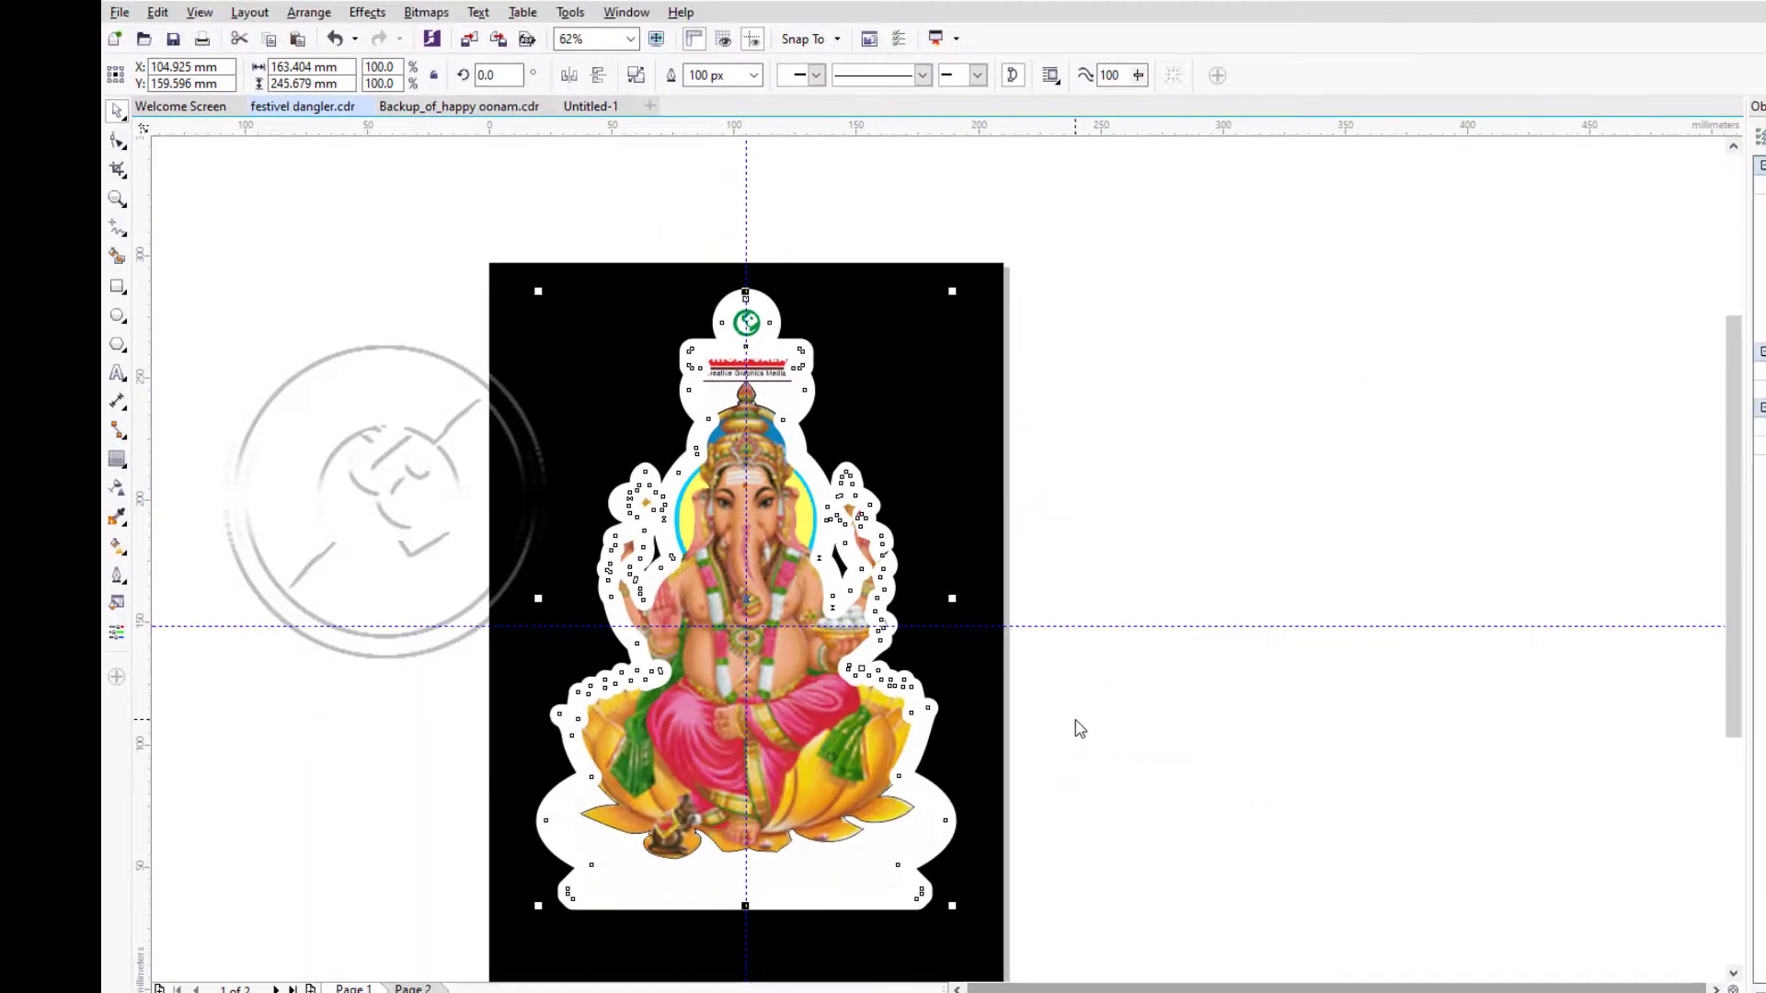
{"action": "key", "text": "ctrl+z"}
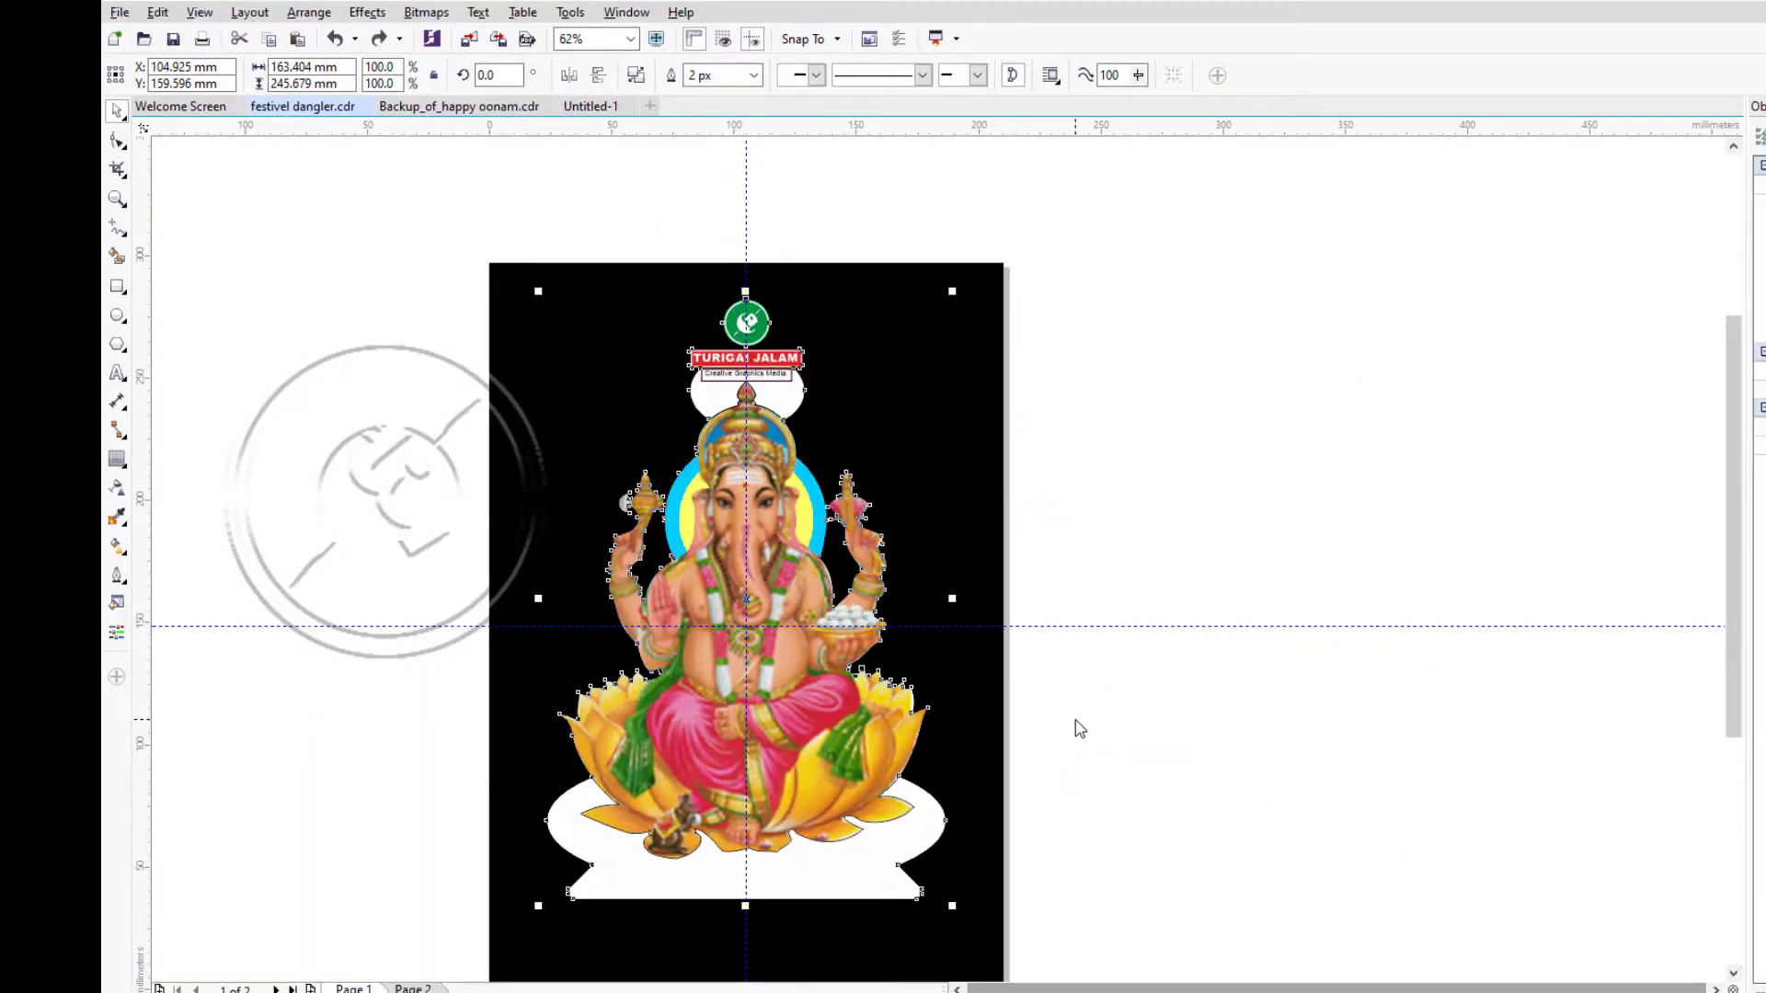
{"action": "left_click_drag", "start_coordinate": [752, 601], "coordinate": [1167, 603]}
{"action": "key", "text": "ctrl+z"}
Give the boundary curve a 50 px white outline and place it behind the logo and figure.
{"action": "left_click", "coordinate": [115, 581]}
{"action": "left_click", "coordinate": [183, 577]}
{"action": "type", "text": "5"}
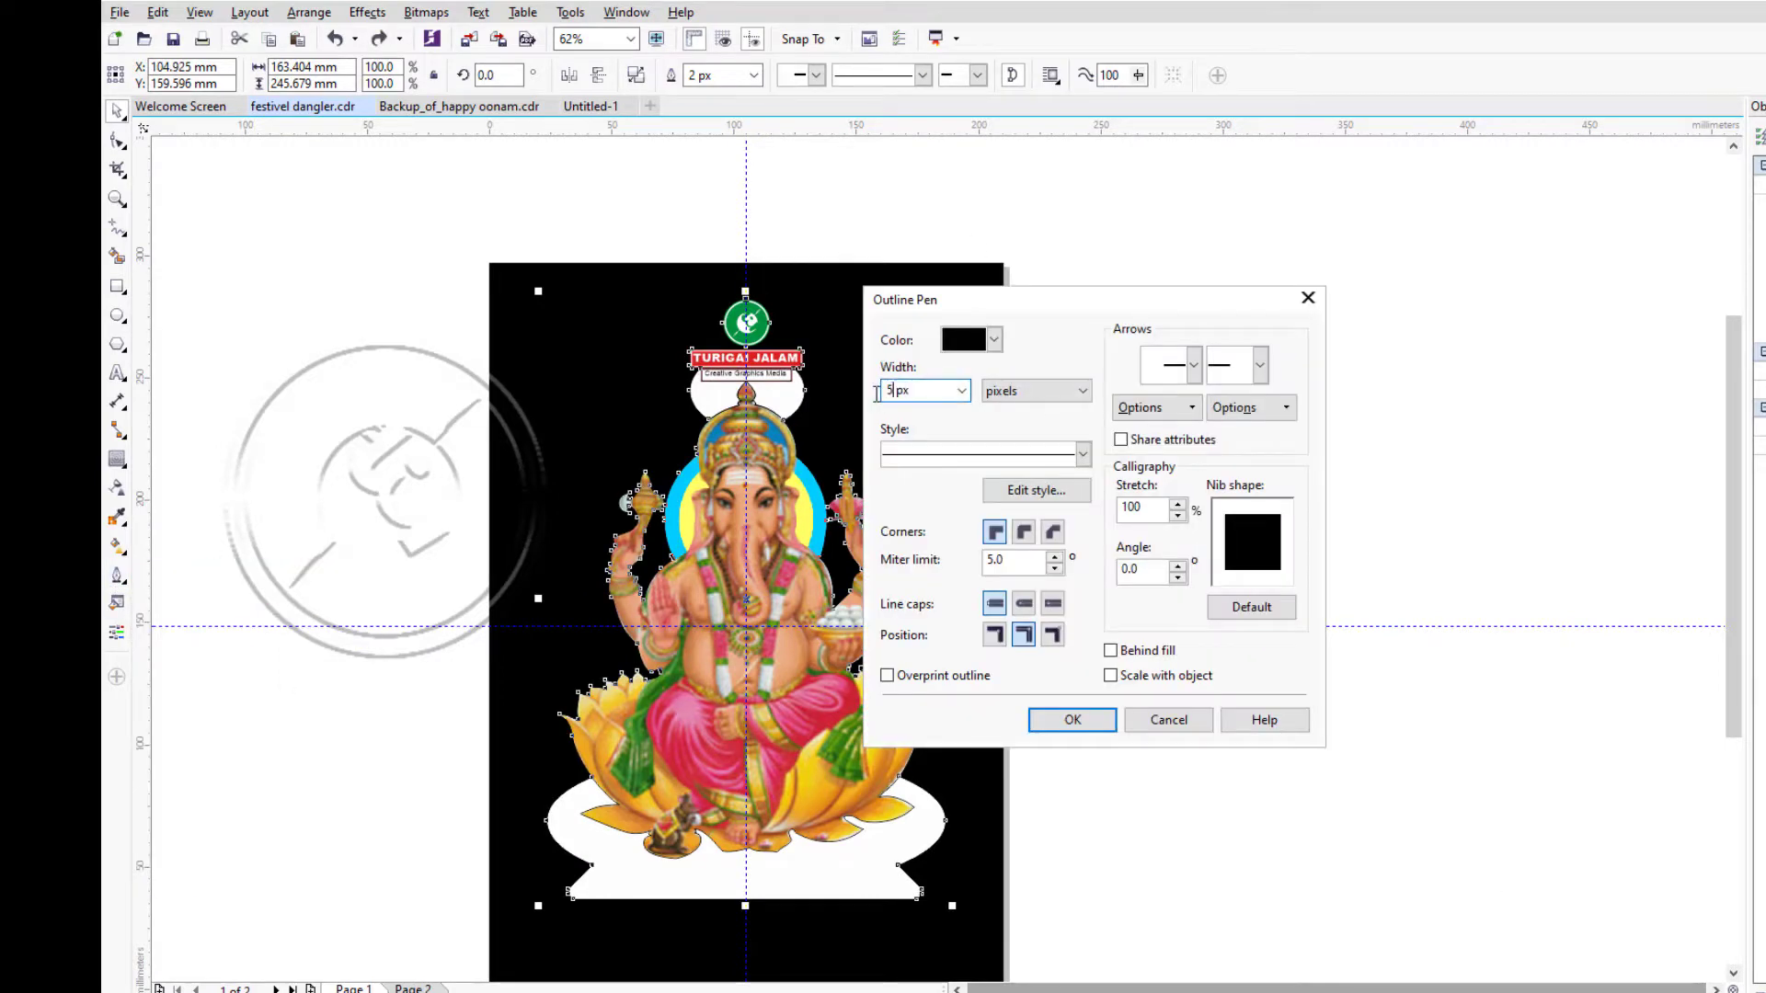
{"action": "type", "text": "0"}
{"action": "left_click", "coordinate": [993, 340]}
{"action": "left_click", "coordinate": [1013, 377]}
{"action": "left_click", "coordinate": [1080, 719]}
{"action": "scroll", "coordinate": [733, 368], "scroll_direction": "up", "scroll_amount": 2}
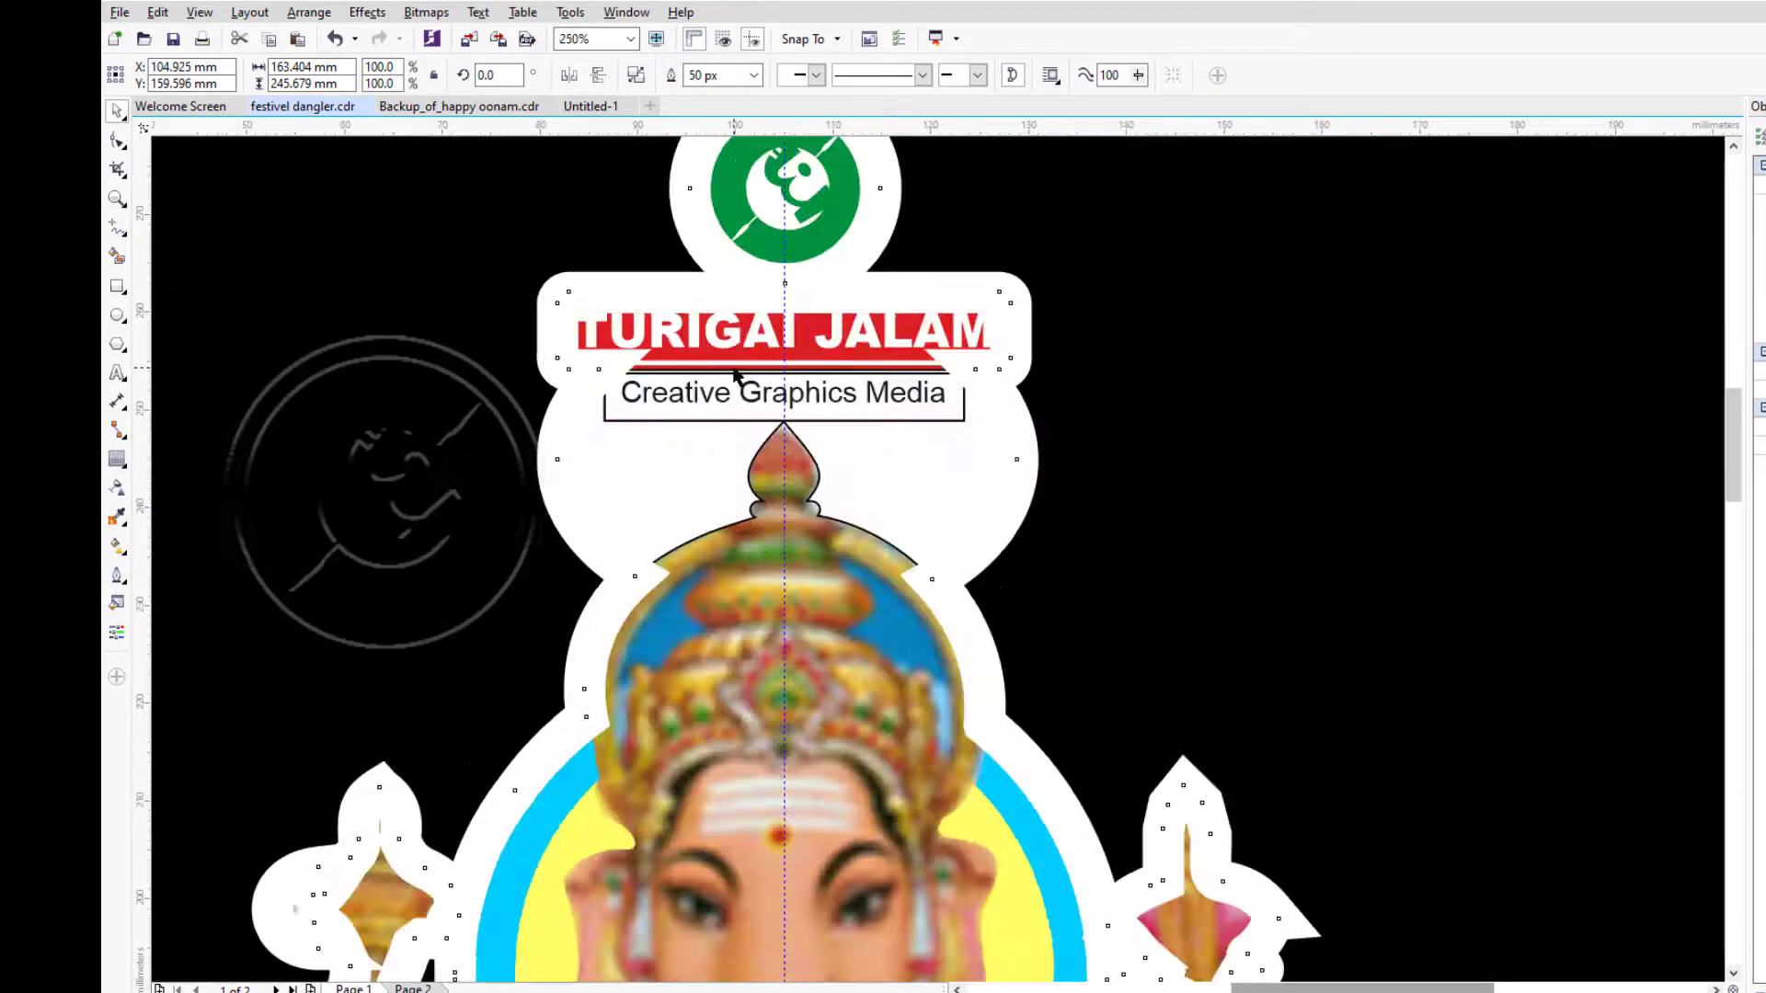
{"action": "scroll", "coordinate": [733, 369], "scroll_direction": "down", "scroll_amount": 2}
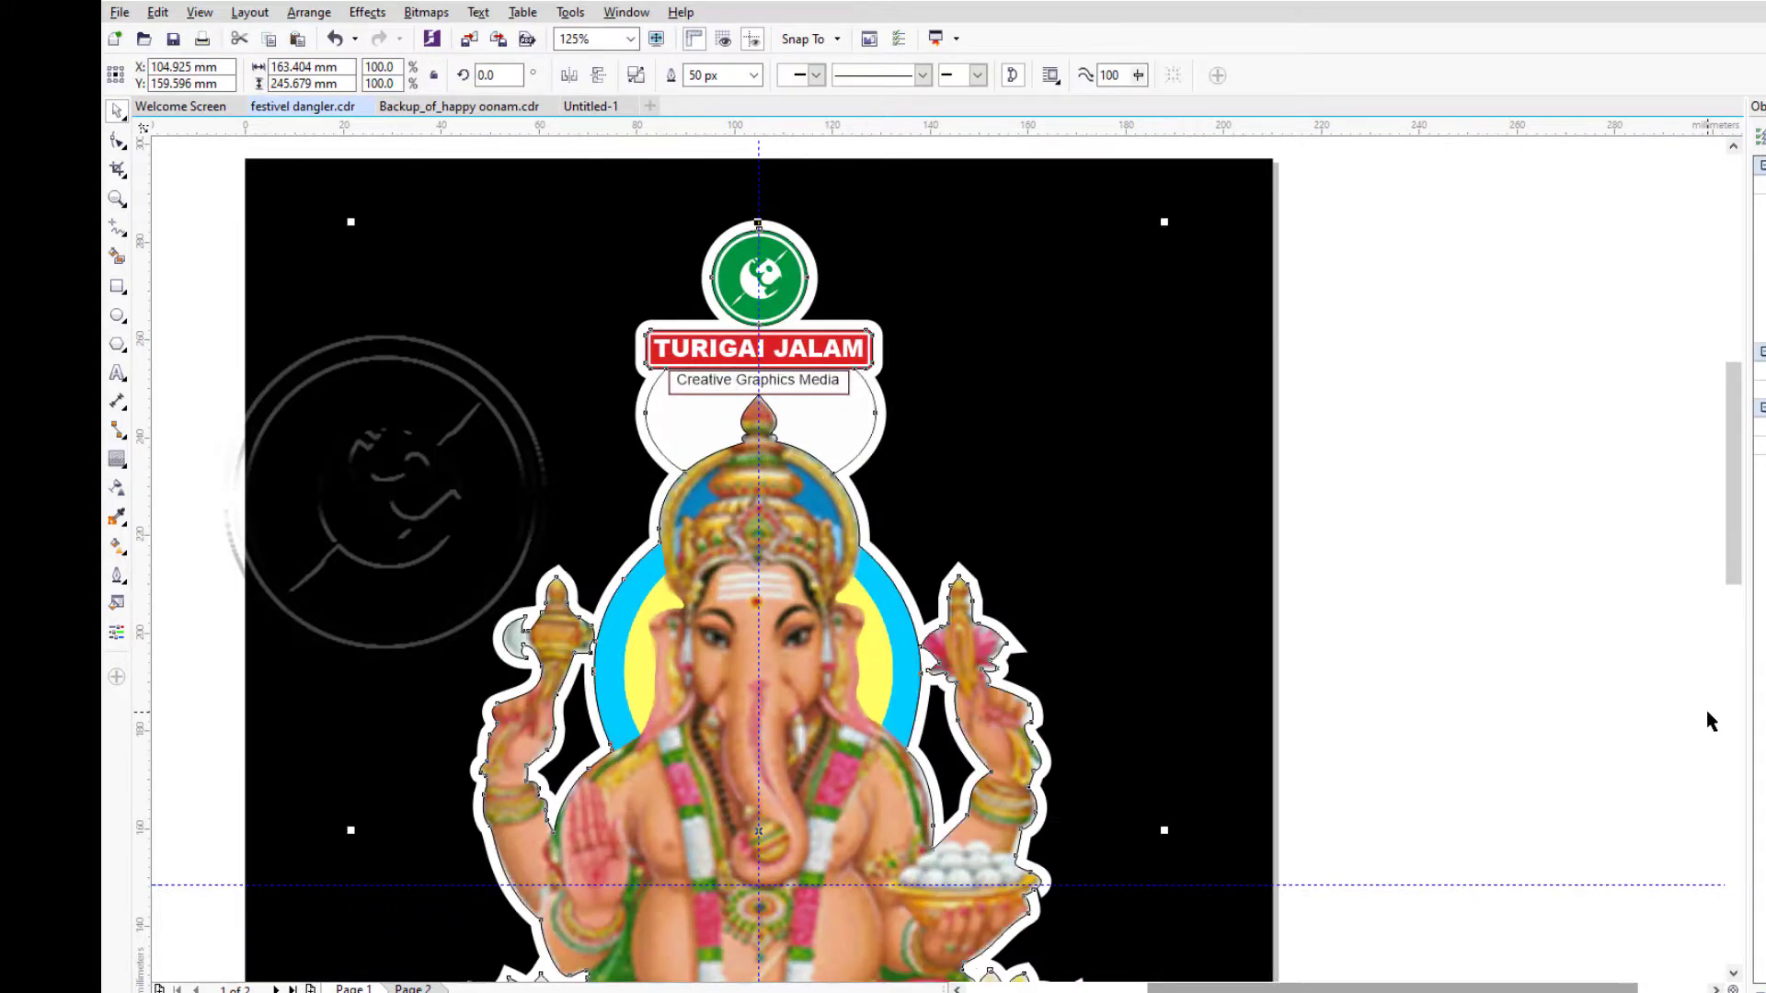
{"action": "scroll", "coordinate": [748, 724], "scroll_direction": "down", "scroll_amount": 1}
{"action": "scroll", "coordinate": [743, 427], "scroll_direction": "up", "scroll_amount": 1}
Try a 150 px outline on the boundary curve, undo it and deselect the curve.
{"action": "left_click", "coordinate": [117, 576]}
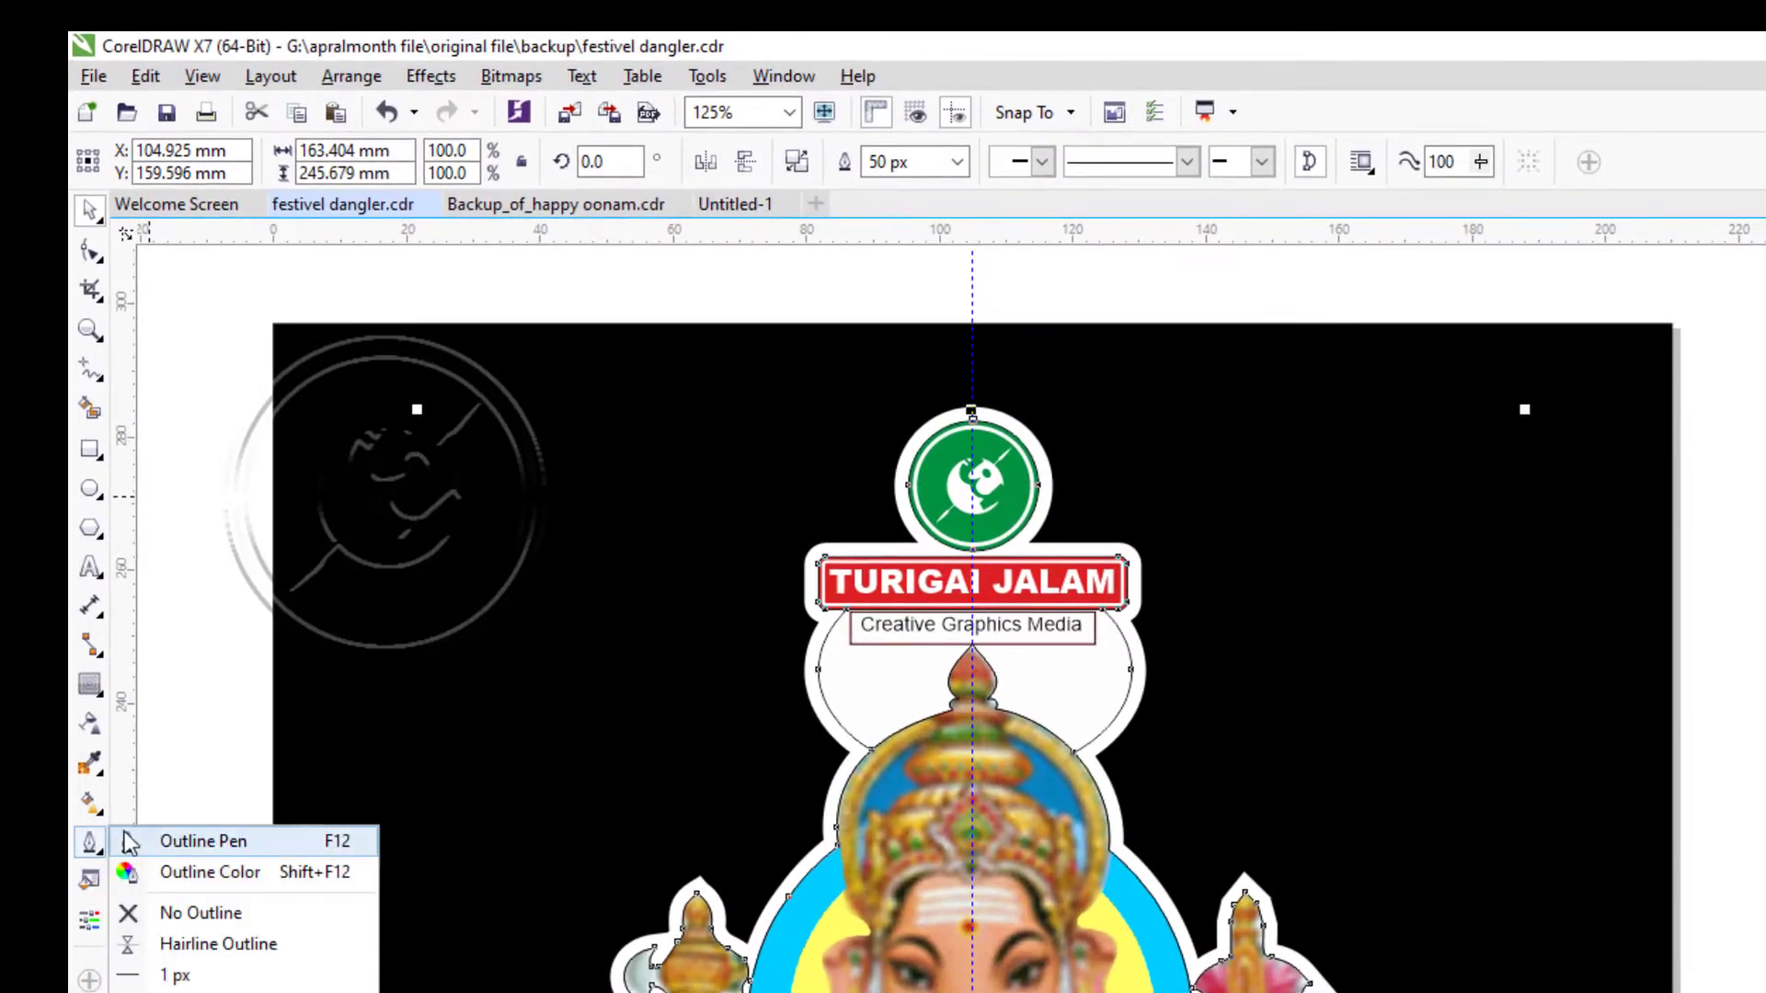
{"action": "left_click", "coordinate": [127, 841]}
{"action": "left_click_drag", "start_coordinate": [1165, 593], "coordinate": [1100, 598]}
{"action": "type", "text": "150"}
{"action": "key", "text": "Return"}
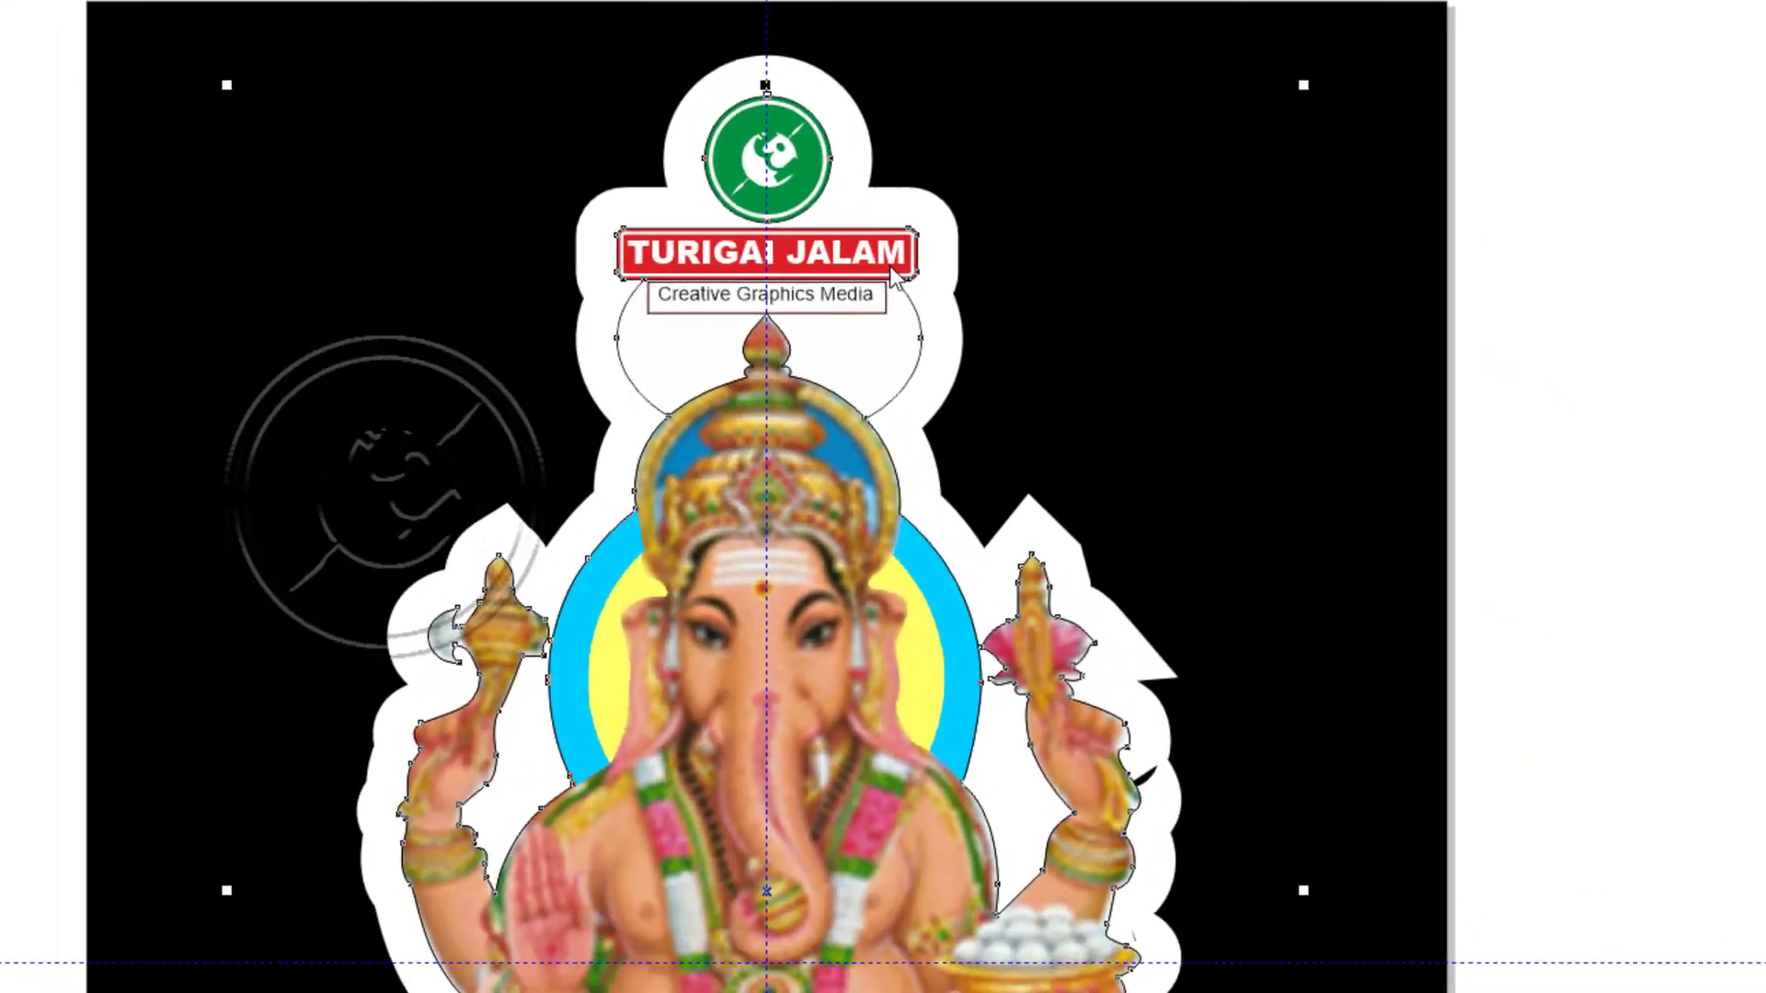
{"action": "key", "text": "ctrl+z"}
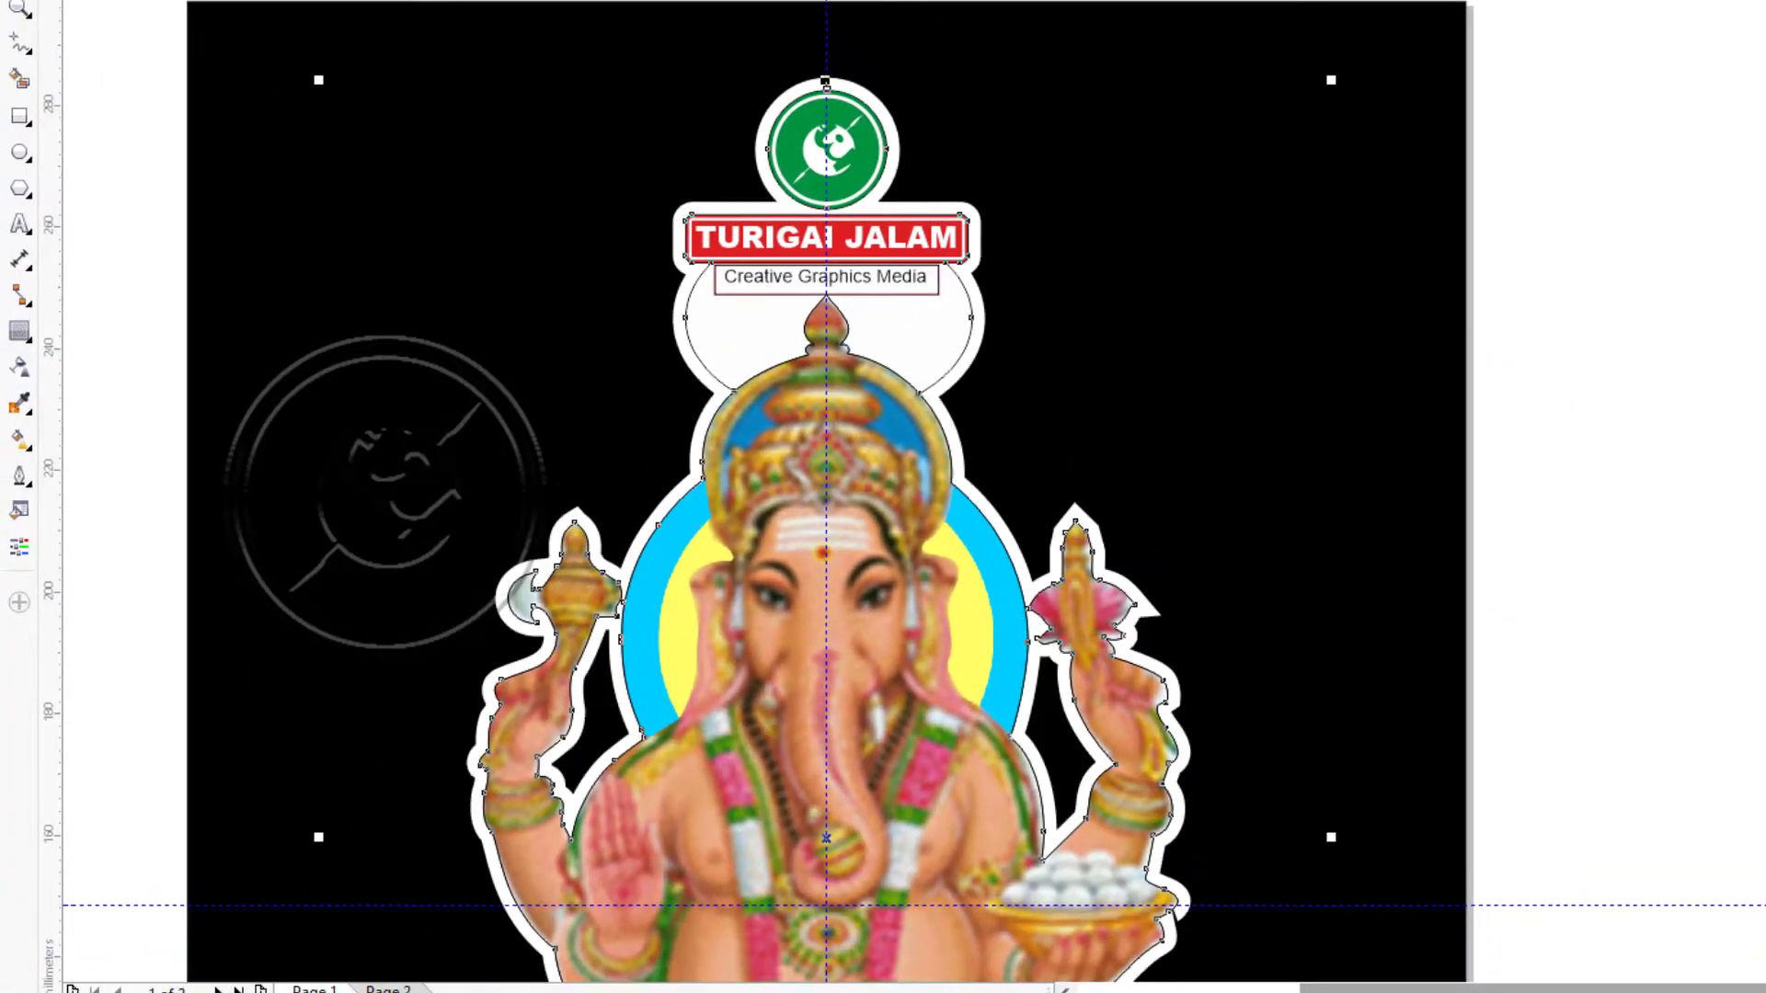
{"action": "key", "text": "ctrl+z"}
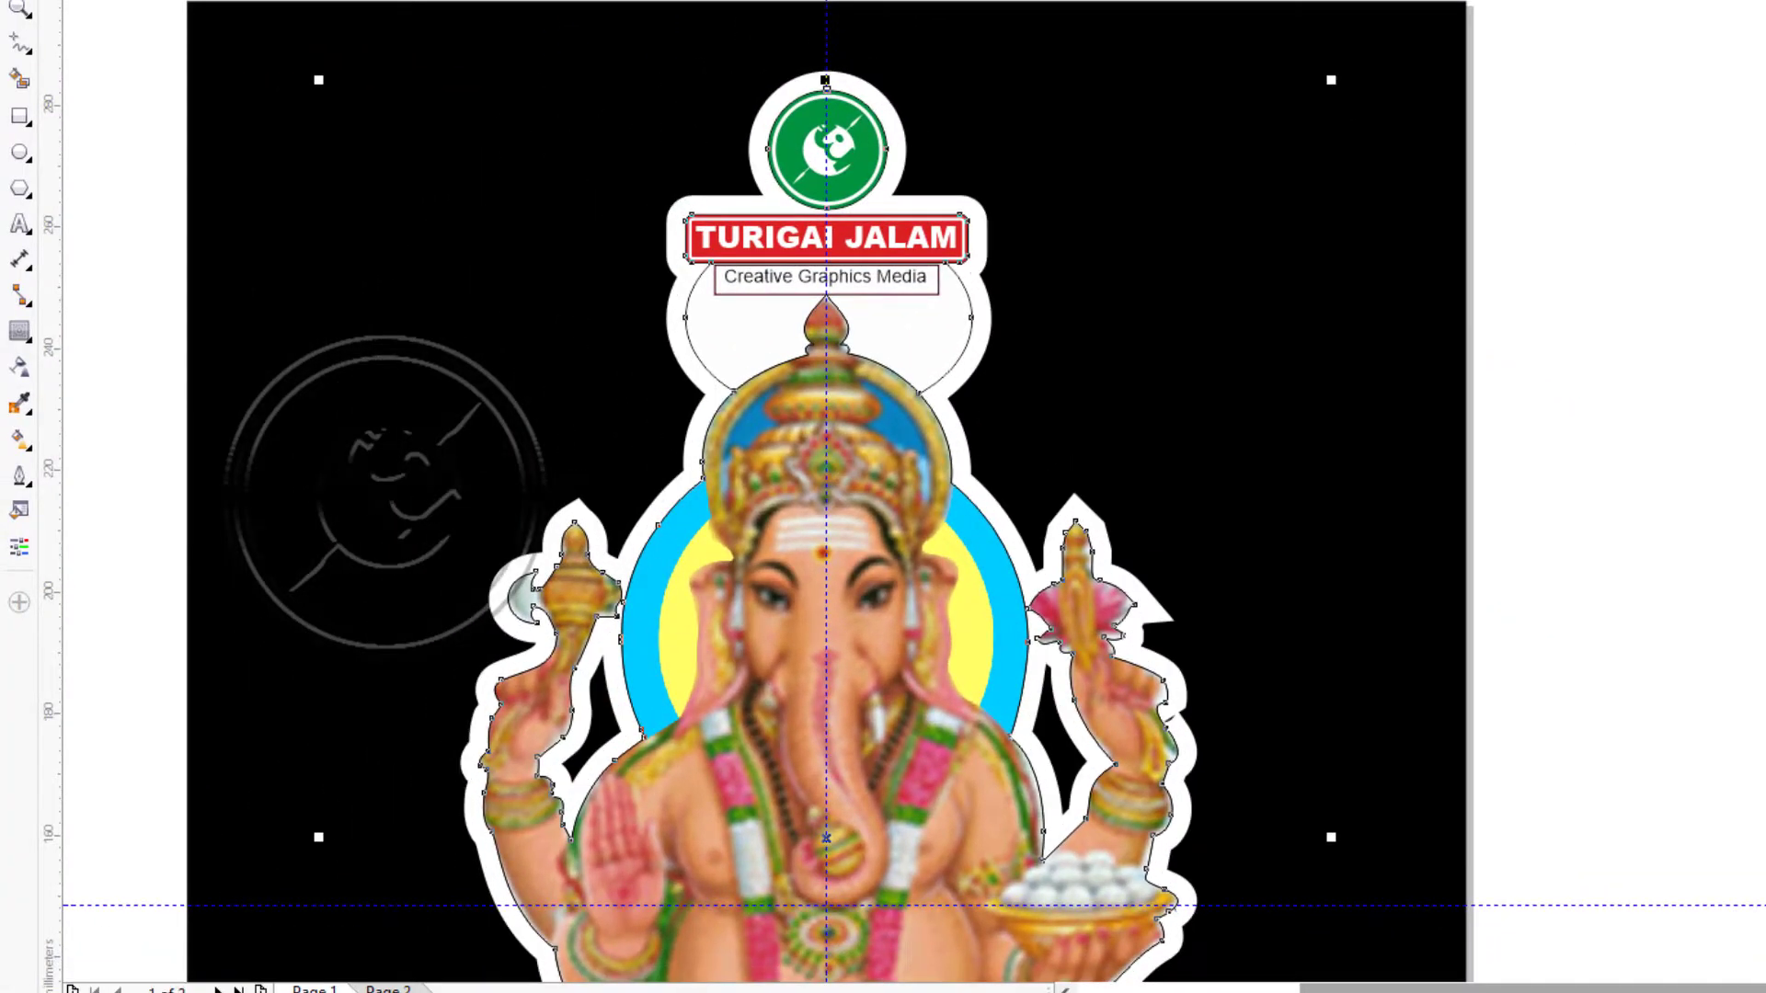
{"action": "scroll", "coordinate": [1069, 549], "scroll_direction": "down", "scroll_amount": 1}
{"action": "key", "text": "Escape"}
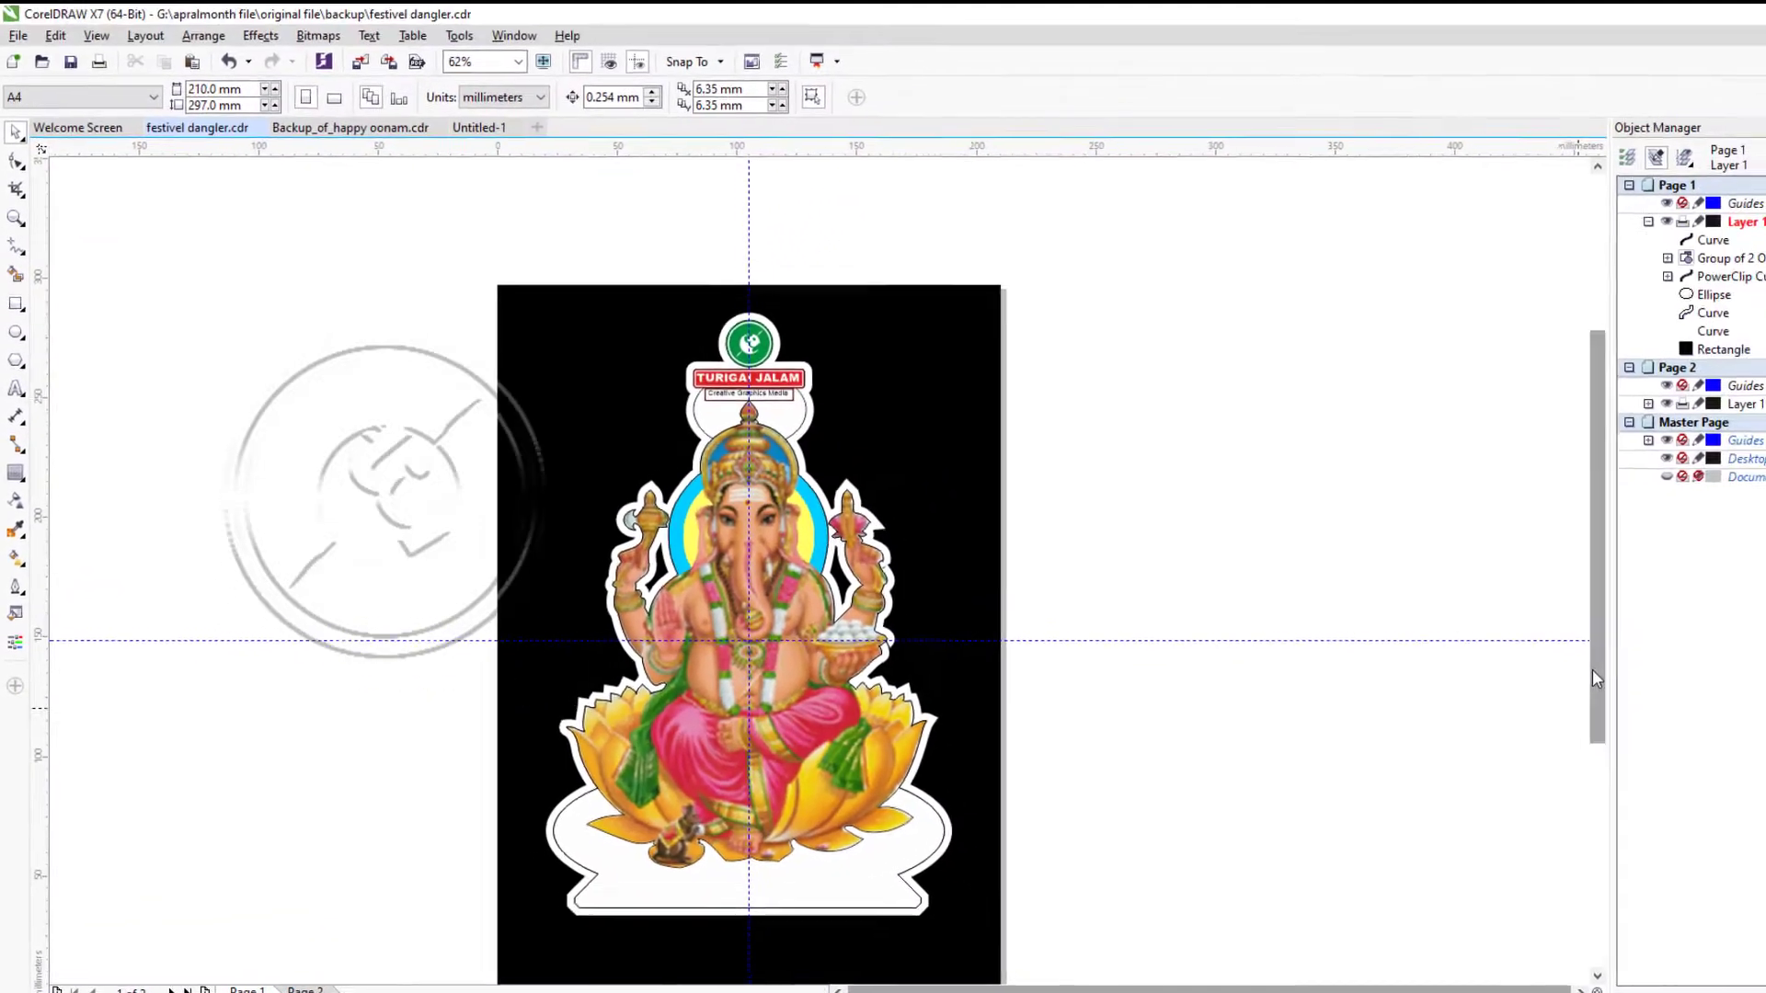
Try outline widths of 90, 100, 130 and 140 px on the white boundary curve.
{"action": "scroll", "coordinate": [947, 317], "scroll_direction": "up", "scroll_amount": 1}
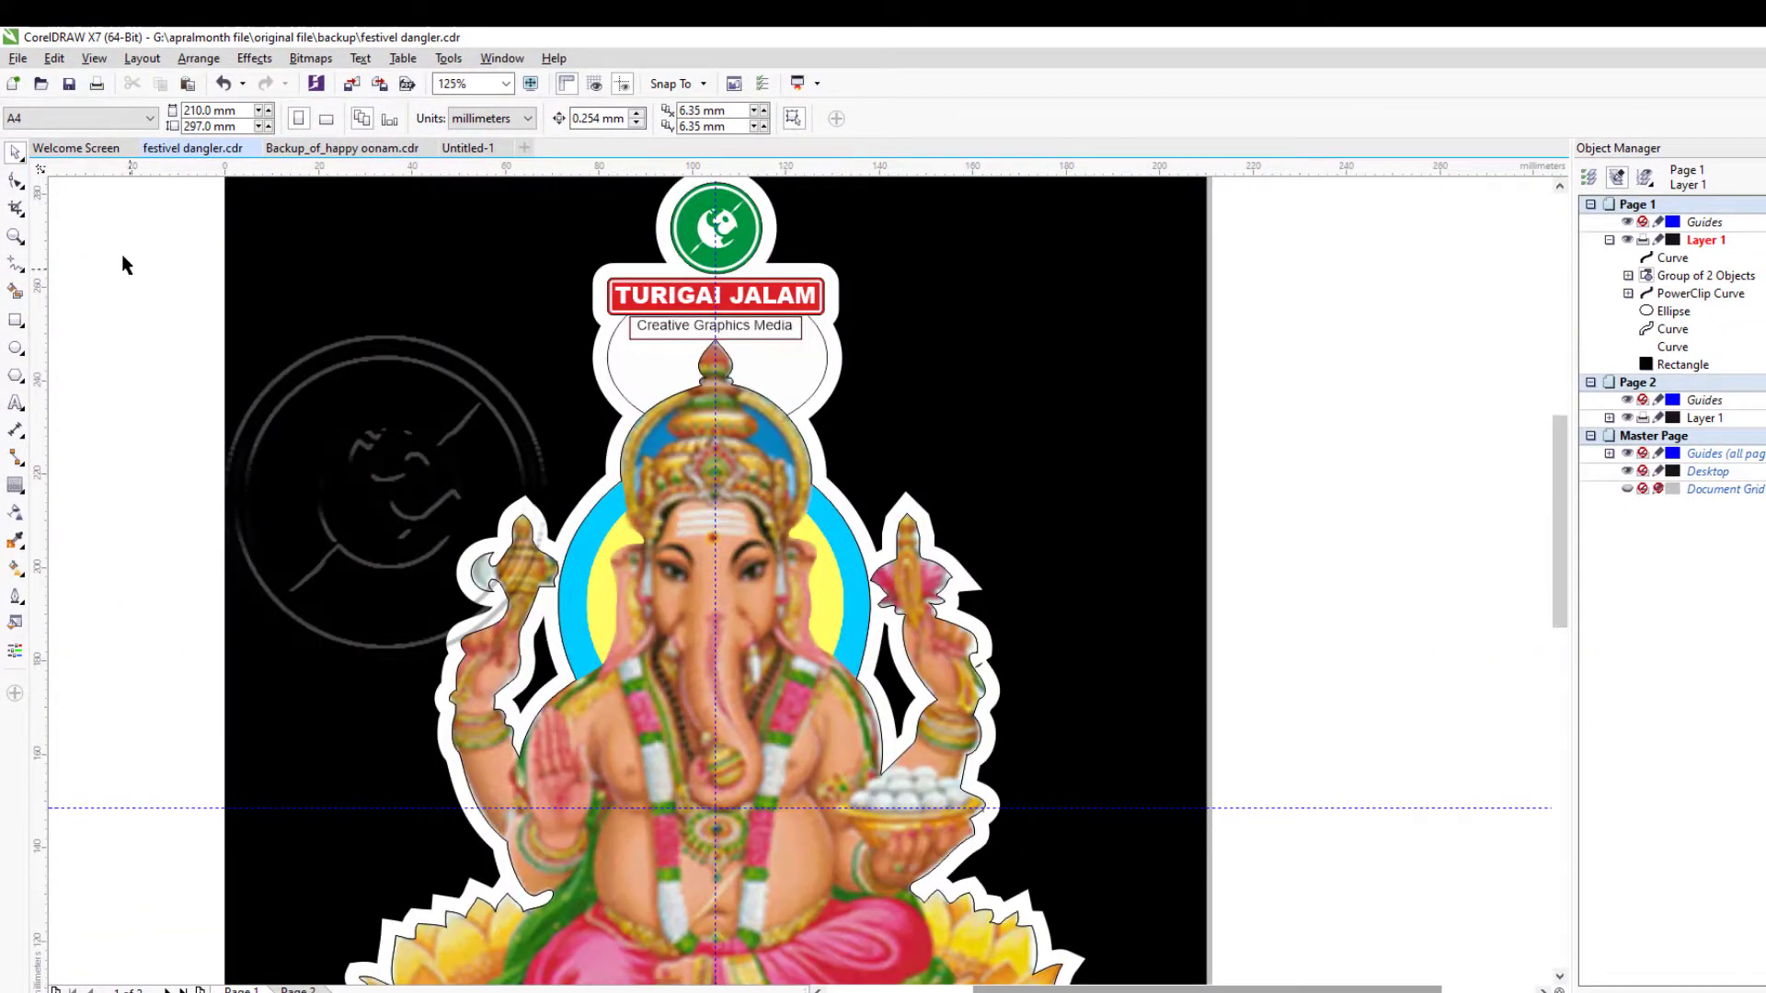
{"action": "left_click", "coordinate": [17, 597]}
{"action": "left_click", "coordinate": [95, 596]}
{"action": "left_click", "coordinate": [1340, 592]}
{"action": "left_click", "coordinate": [828, 358]}
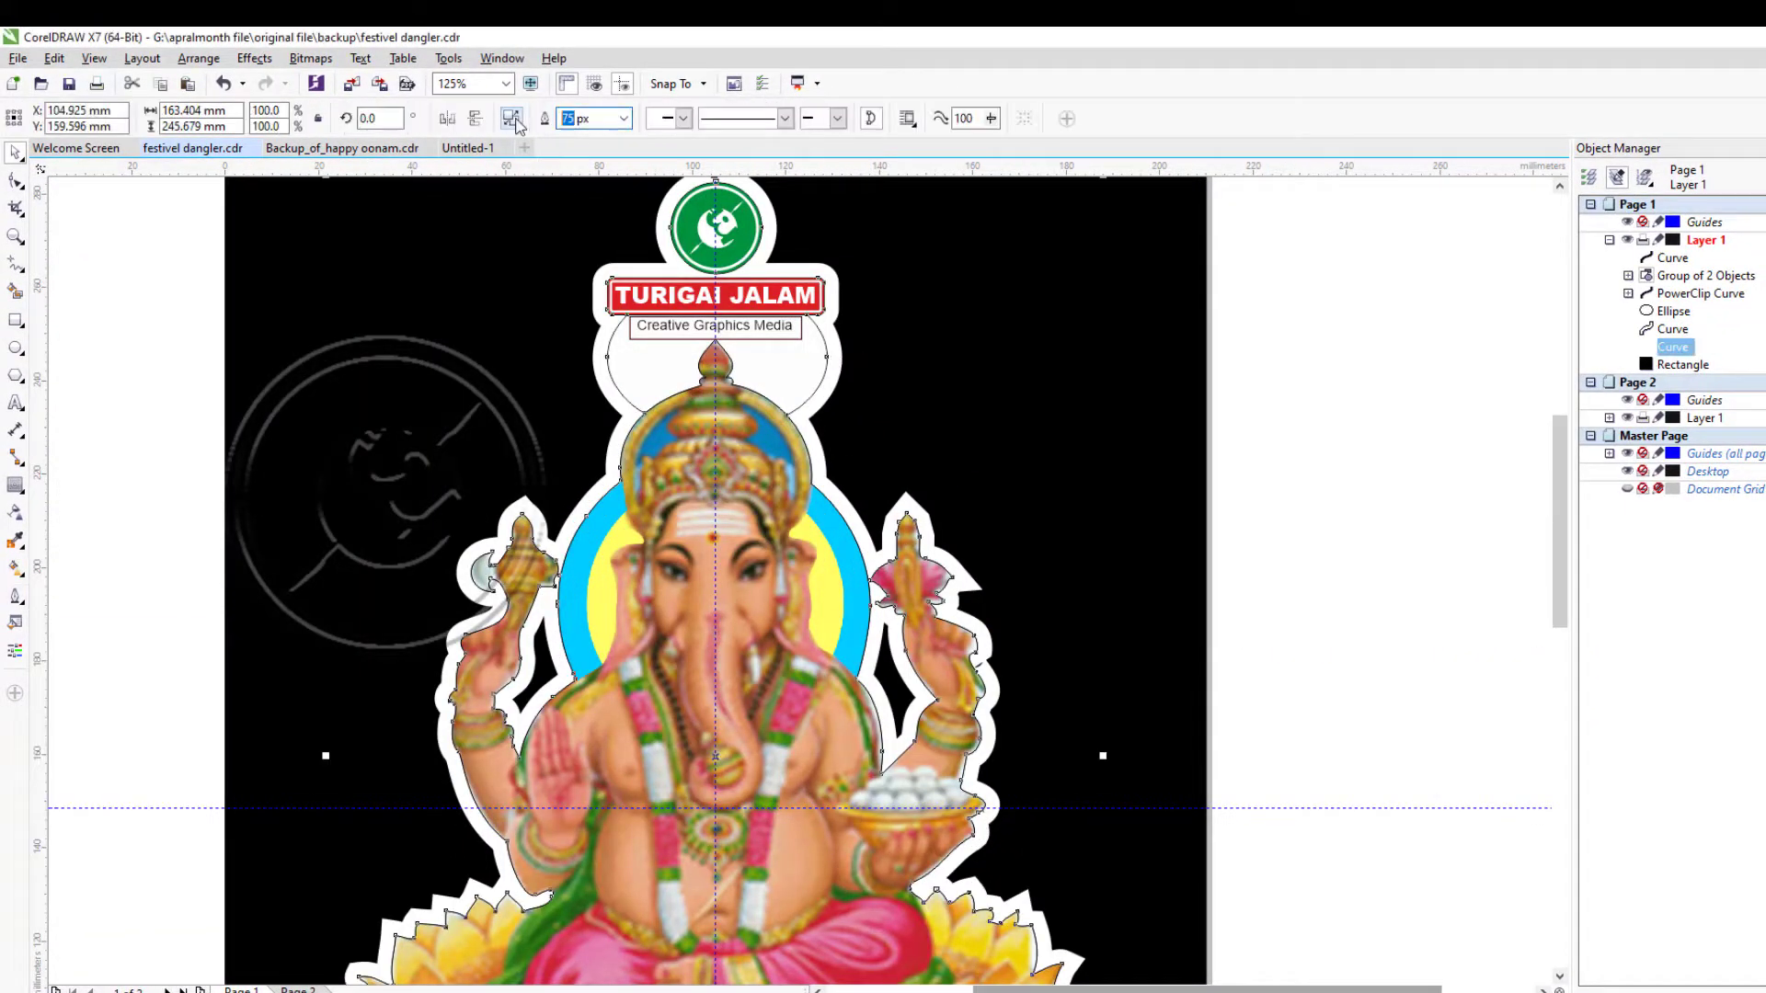
{"action": "type", "text": "90"}
{"action": "key", "text": "Return"}
{"action": "key", "text": "Return"}
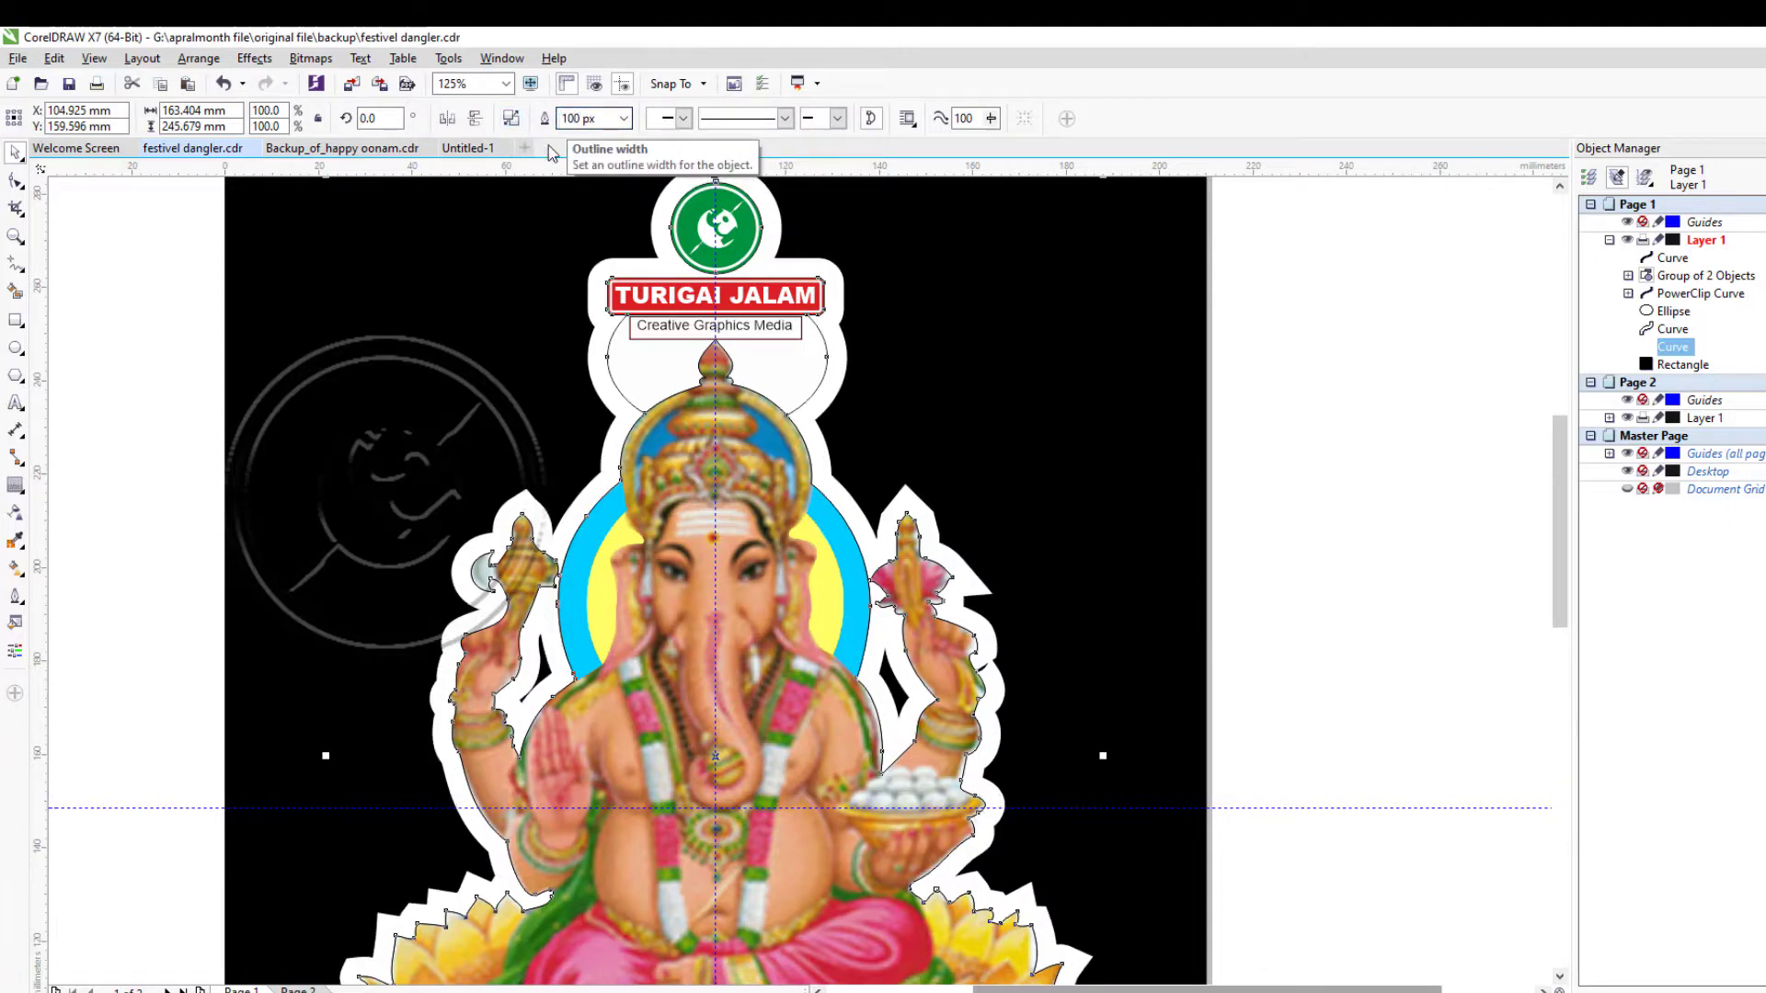
{"action": "key", "text": "Return"}
{"action": "type", "text": "1"}
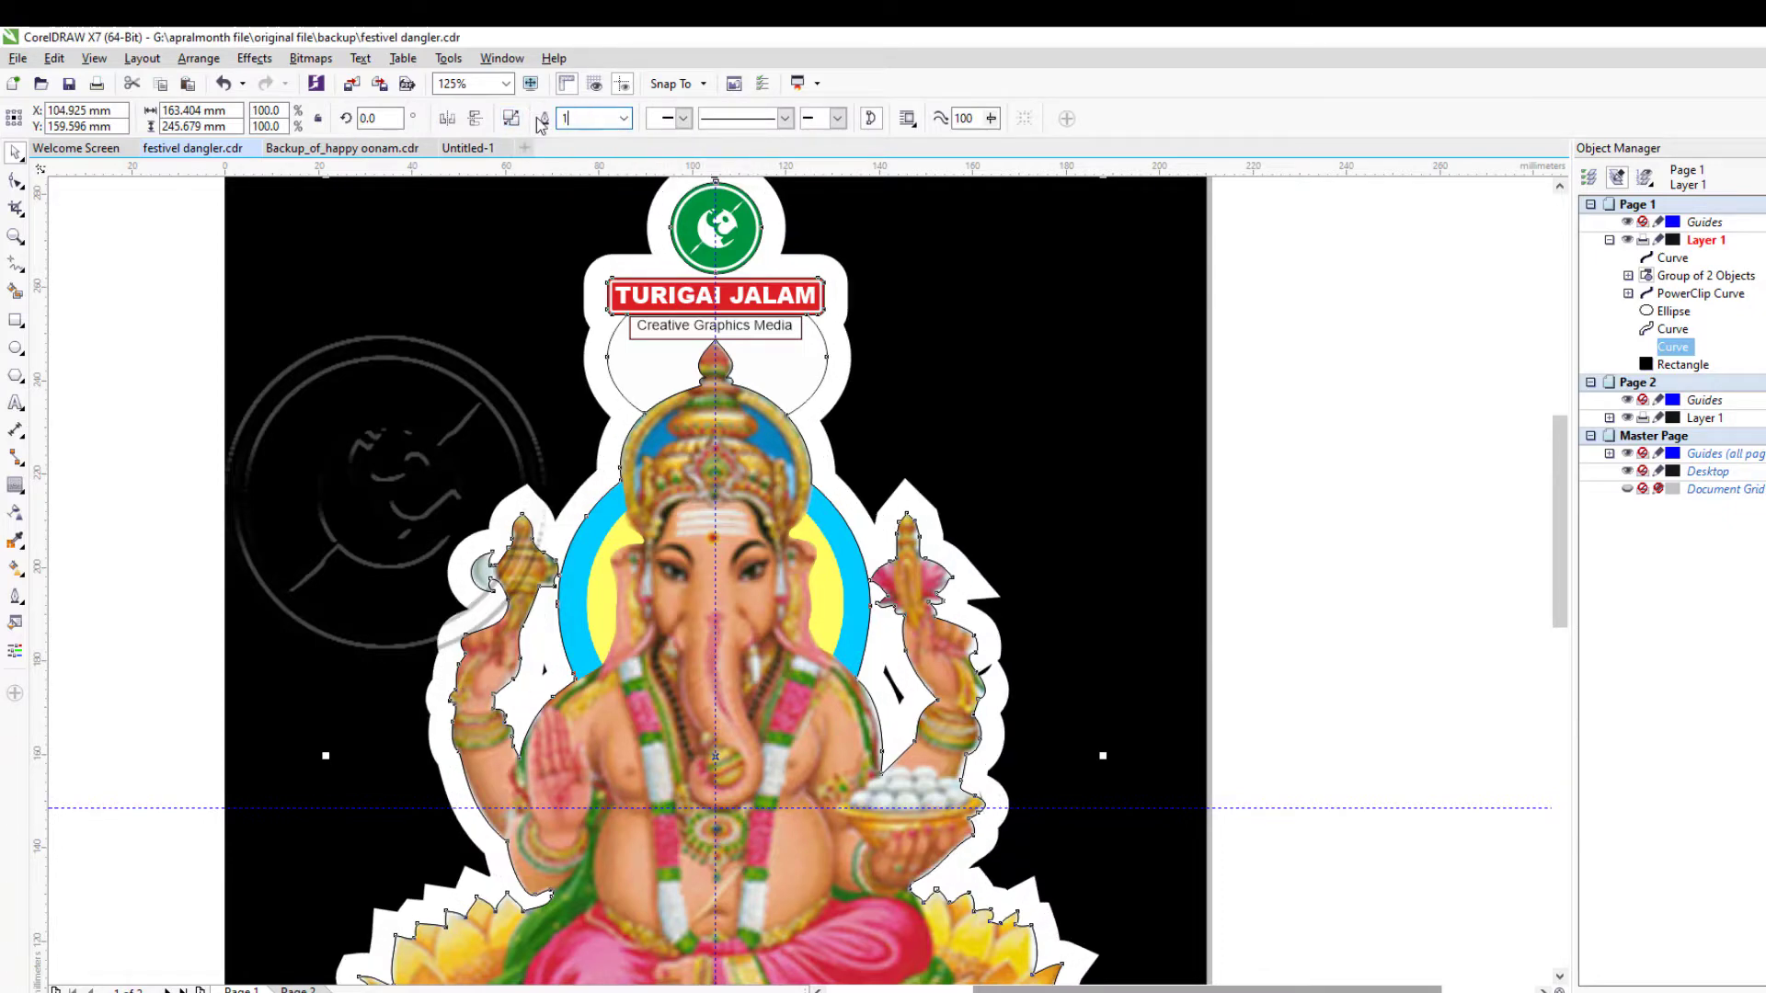
{"action": "type", "text": "30"}
{"action": "key", "text": "Return"}
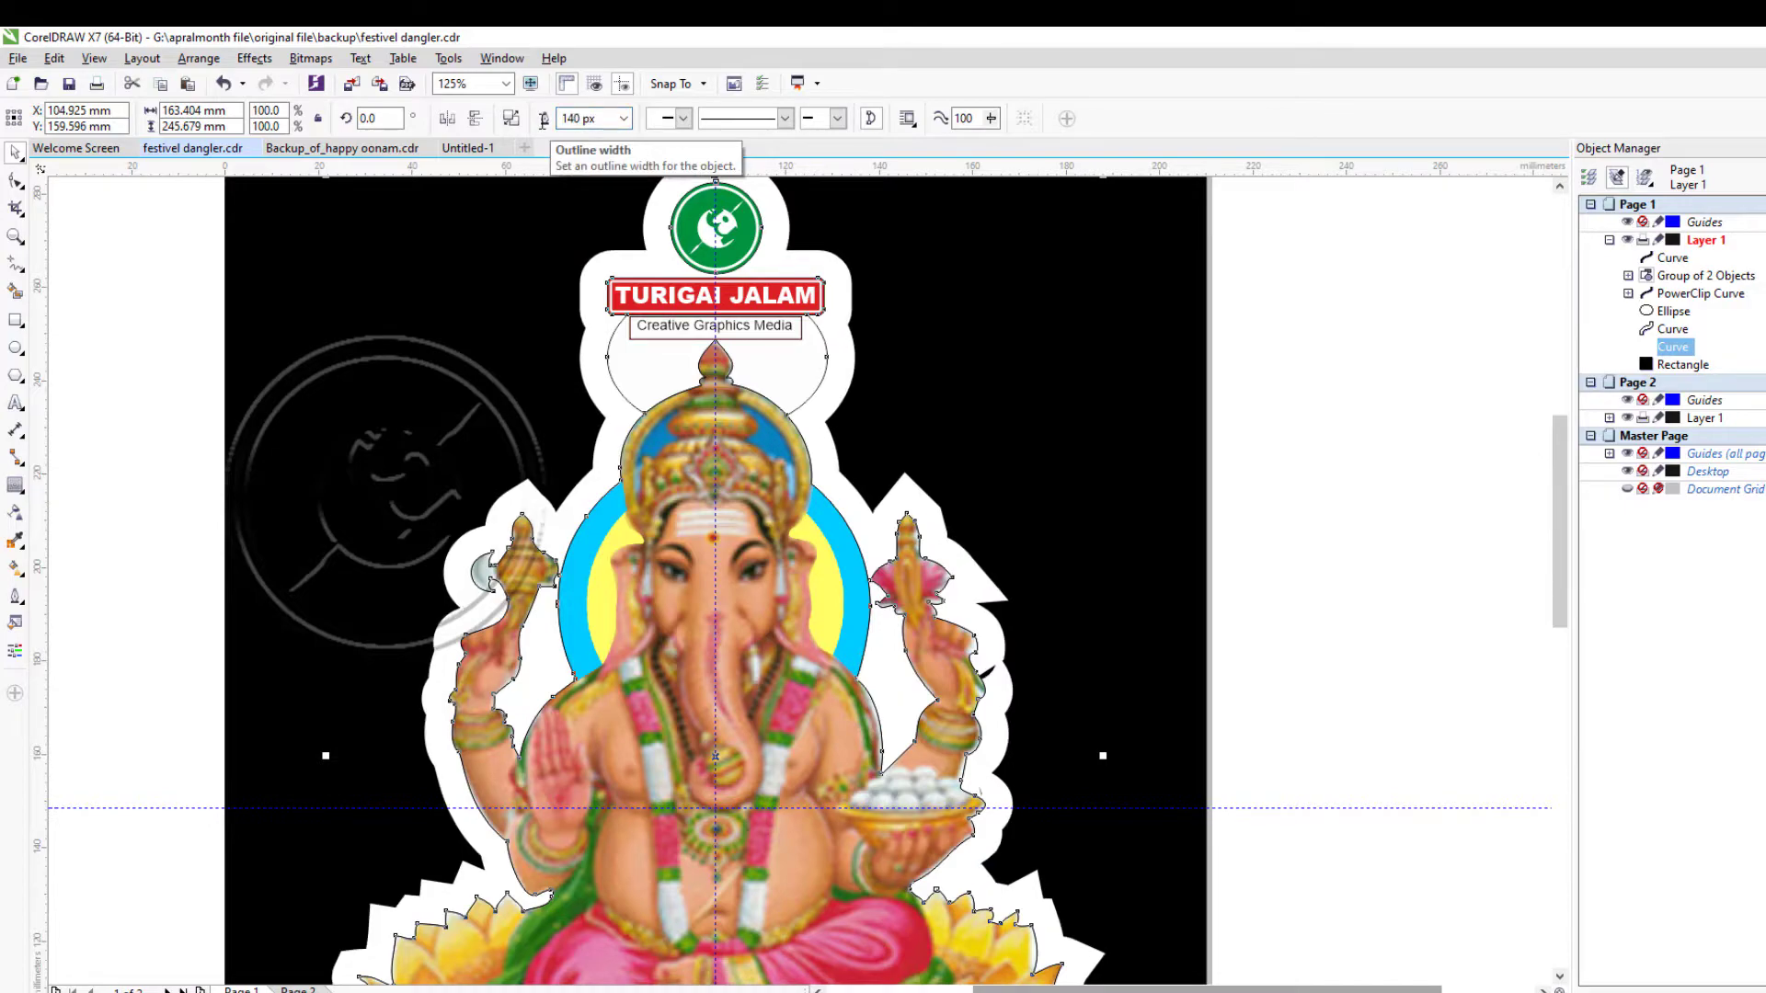
Set the boundary curve's outline width to 150 px and check the gaps beside the raised hand.
{"action": "scroll", "coordinate": [989, 687], "scroll_direction": "up", "scroll_amount": 2}
{"action": "double_click", "coordinate": [584, 118]}
{"action": "type", "text": "150"}
{"action": "key", "text": "Return"}
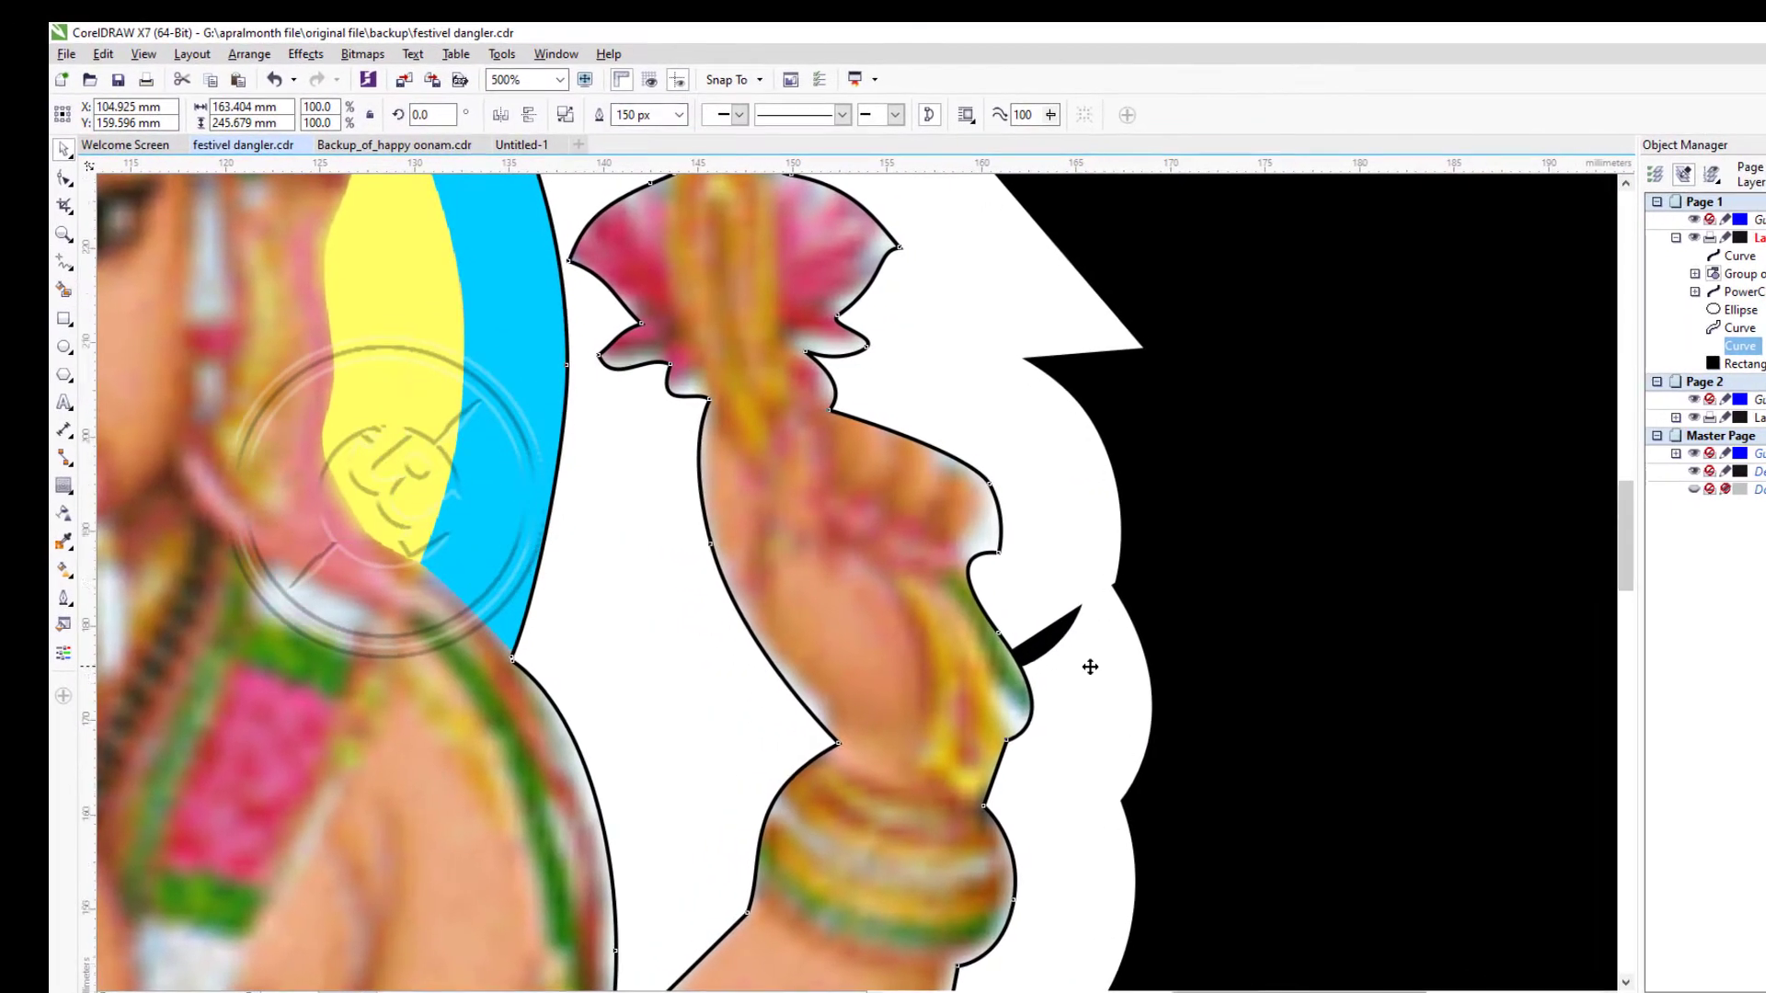
{"action": "scroll", "coordinate": [1029, 663], "scroll_direction": "down", "scroll_amount": 2}
{"action": "scroll", "coordinate": [1034, 697], "scroll_direction": "up", "scroll_amount": 1}
{"action": "scroll", "coordinate": [1024, 583], "scroll_direction": "up", "scroll_amount": 1}
{"action": "scroll", "coordinate": [1026, 582], "scroll_direction": "down", "scroll_amount": 2}
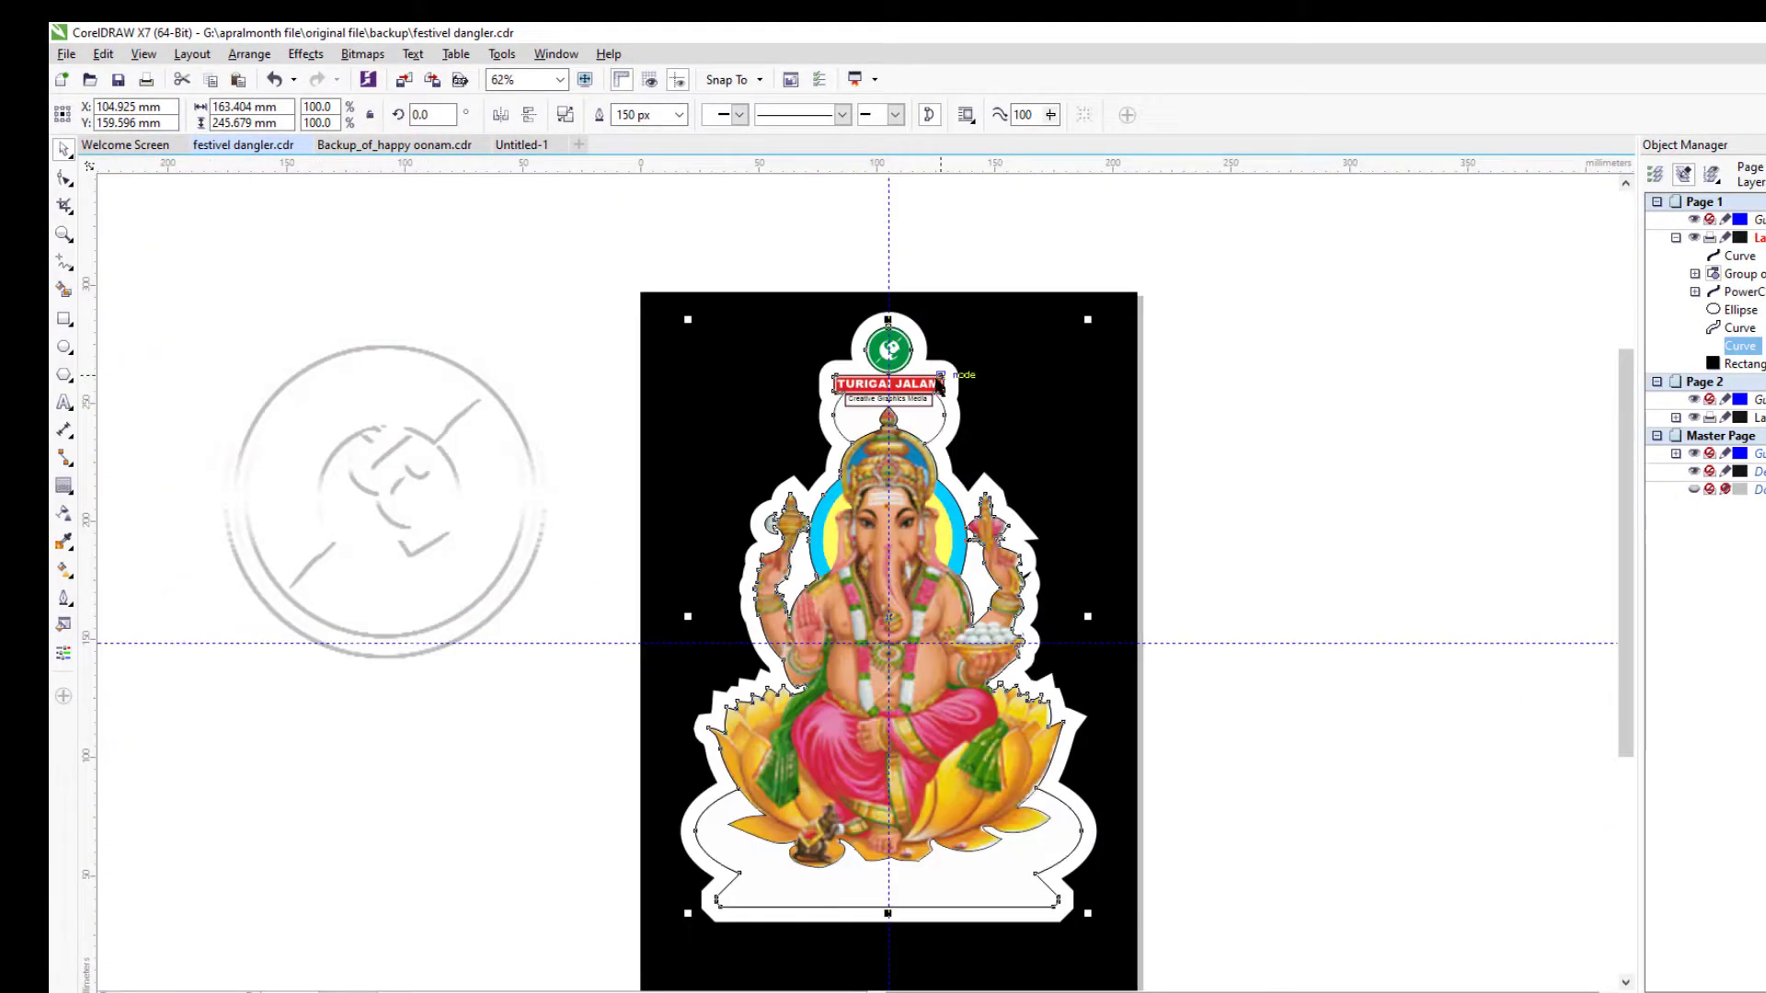
Try a 160 px outline on the boundary curve and return the width to 150 px.
{"action": "scroll", "coordinate": [938, 382], "scroll_direction": "up", "scroll_amount": 1}
{"action": "double_click", "coordinate": [626, 115]}
{"action": "type", "text": "16"}
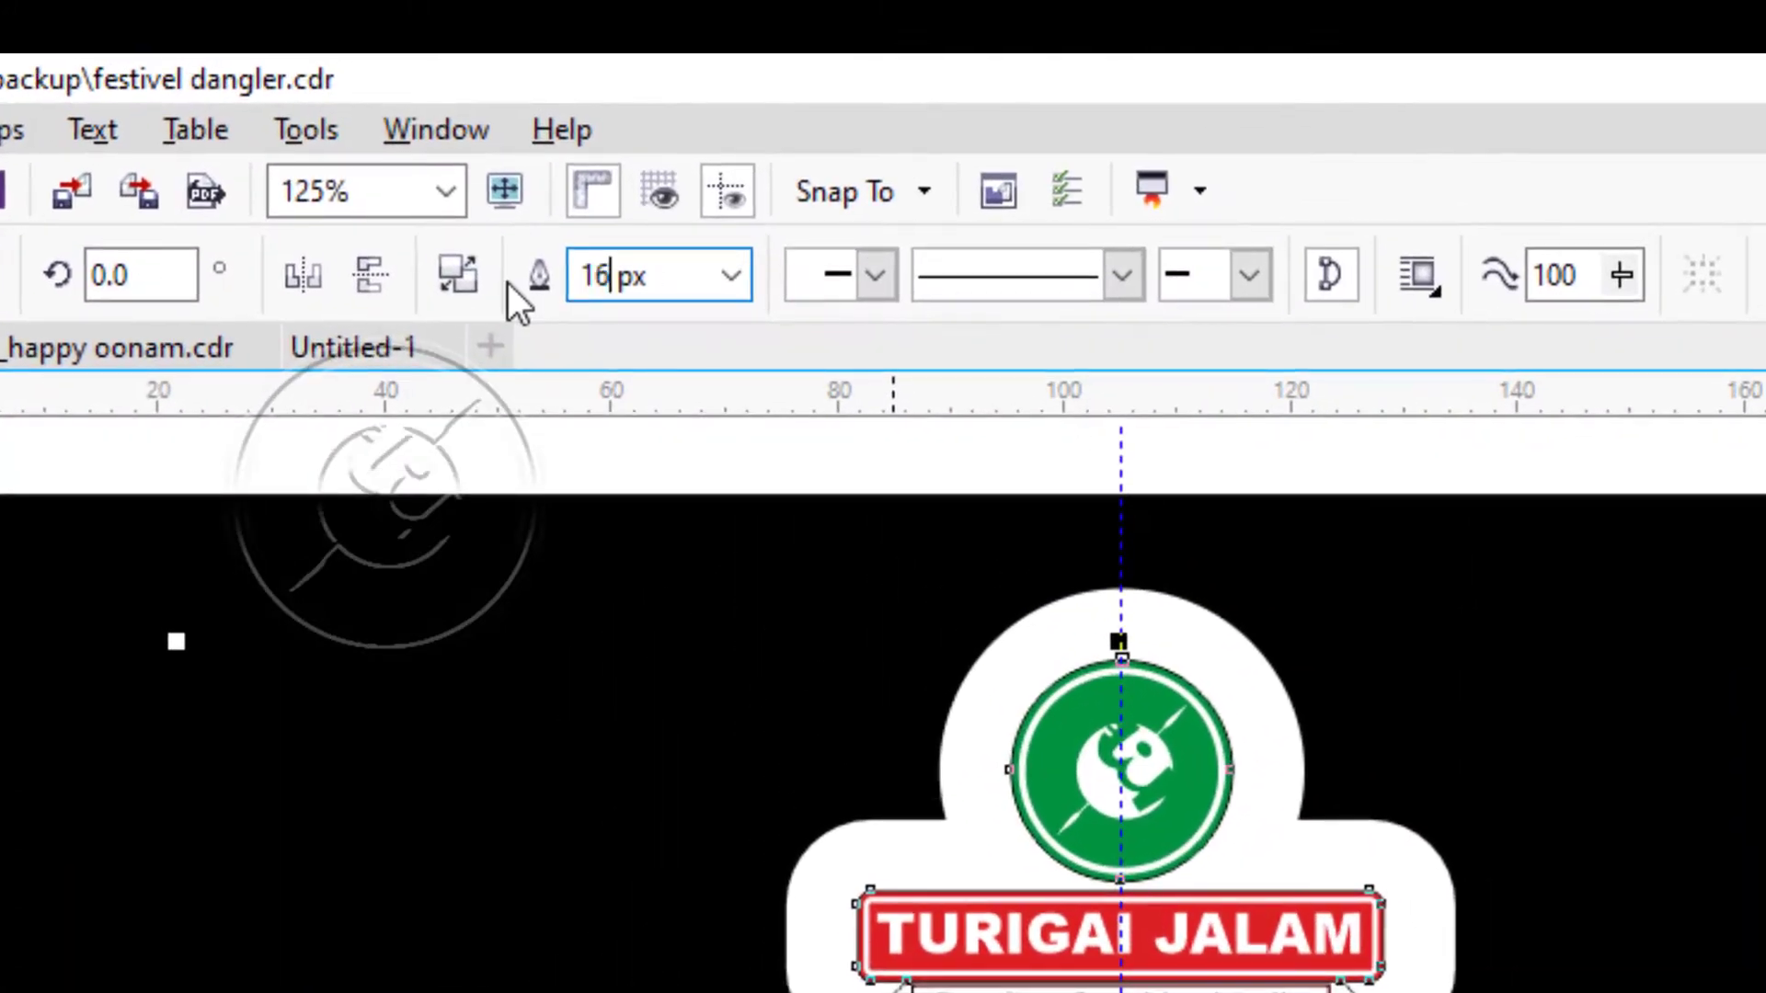
{"action": "type", "text": "0"}
{"action": "key", "text": "Return"}
{"action": "type", "text": "150"}
{"action": "key", "text": "Return"}
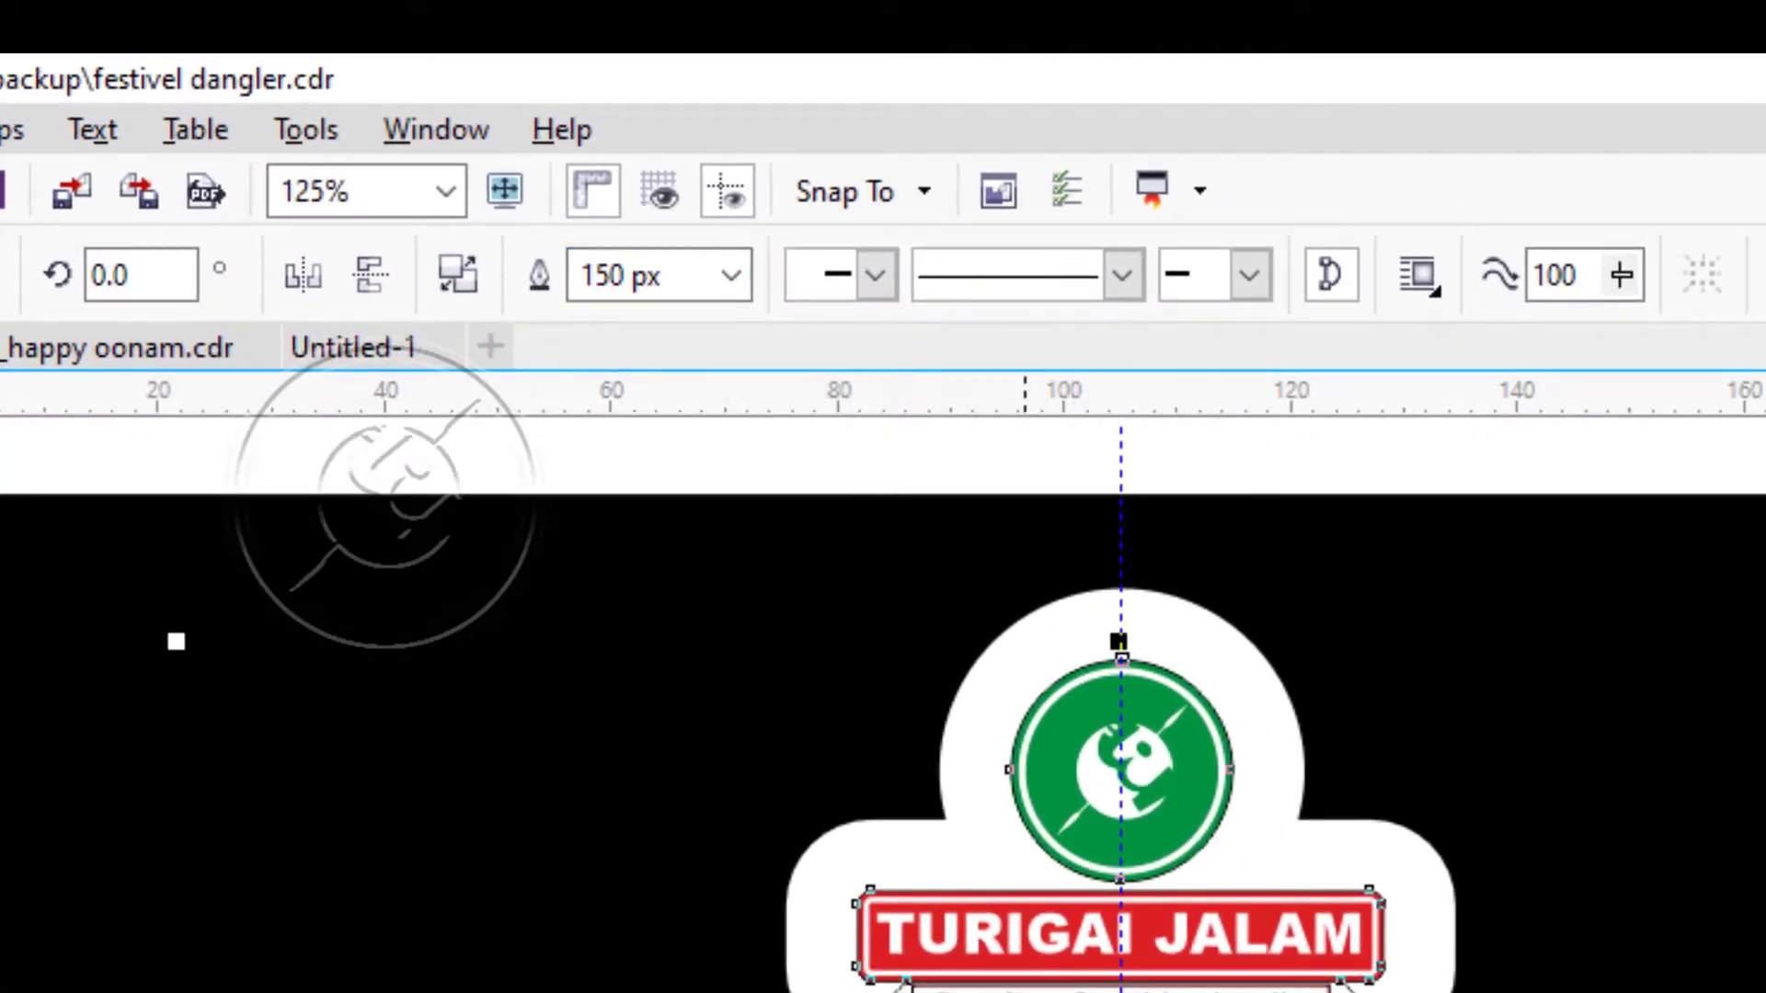
Convert the boundary's outline to an object and hide the black outline of the white ellipse behind the logo.
{"action": "left_click_drag", "start_coordinate": [1139, 992], "coordinate": [805, 992]}
{"action": "scroll", "coordinate": [805, 992], "scroll_direction": "down", "scroll_amount": 1}
{"action": "left_click", "coordinate": [954, 975]}
{"action": "left_click", "coordinate": [954, 992]}
{"action": "key", "text": "ctrl+shift+q"}
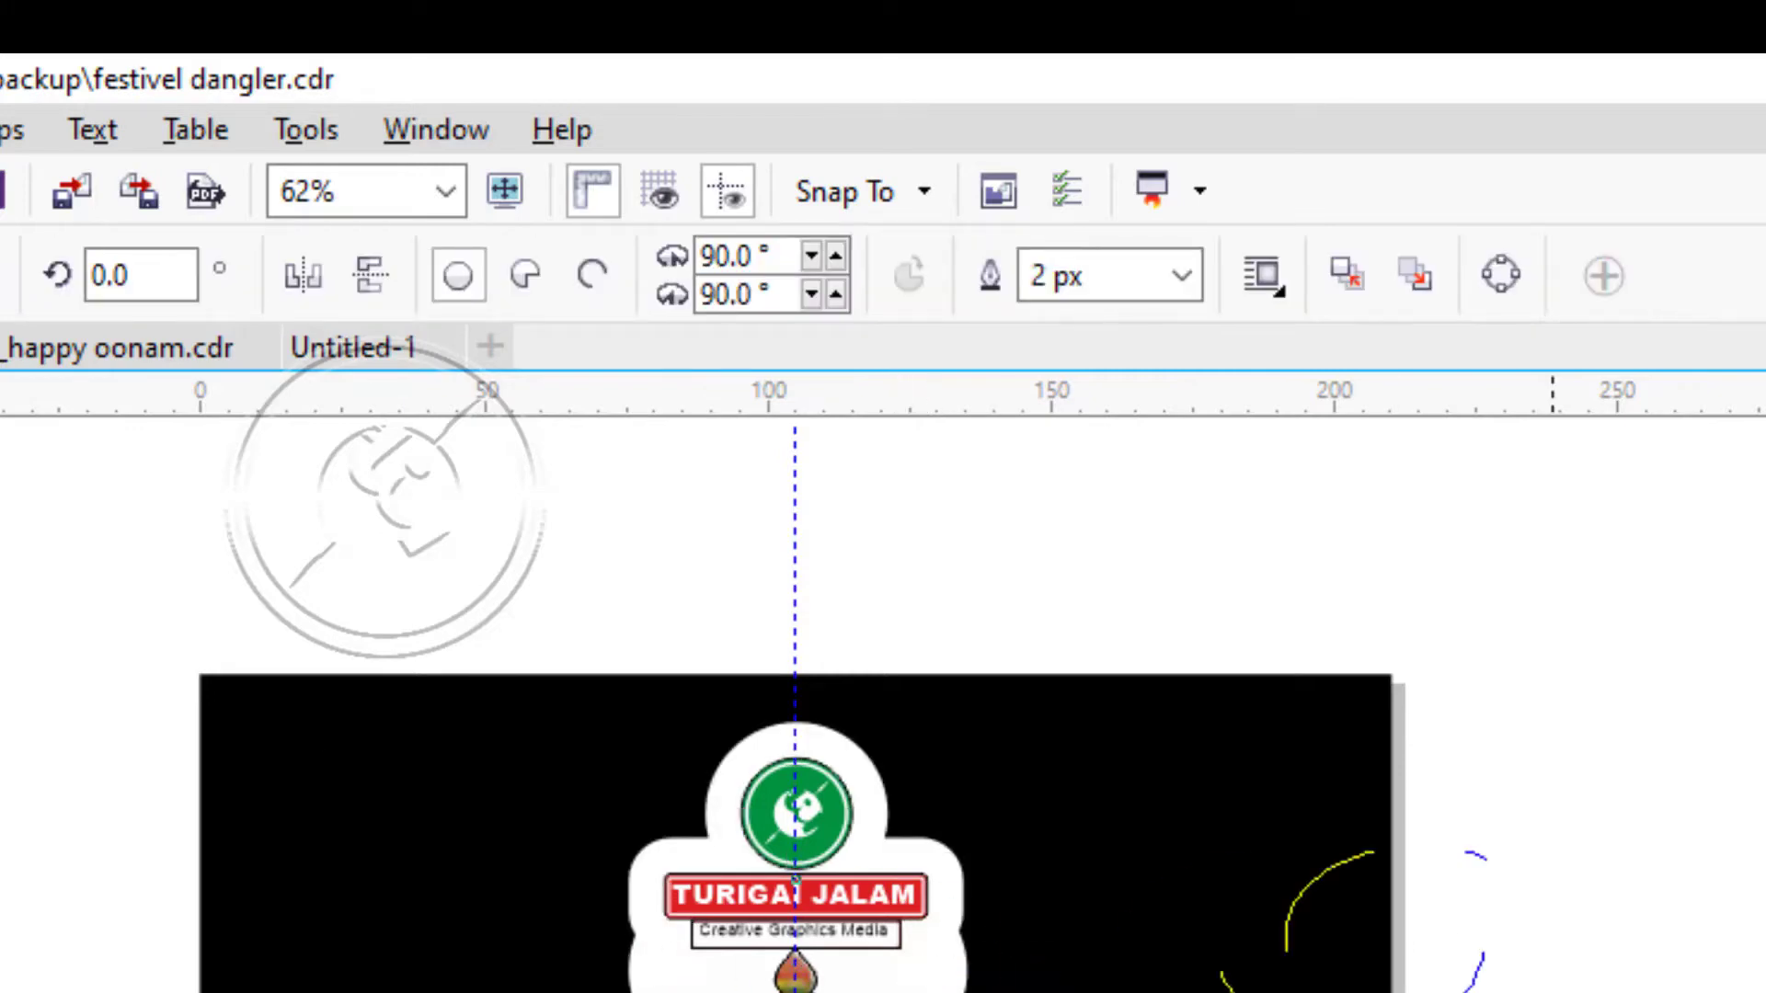
Colour the frame around the "Creative Graphics Media" line red and select that frame within the logo.
{"action": "scroll", "coordinate": [795, 971], "scroll_direction": "up", "scroll_amount": 1}
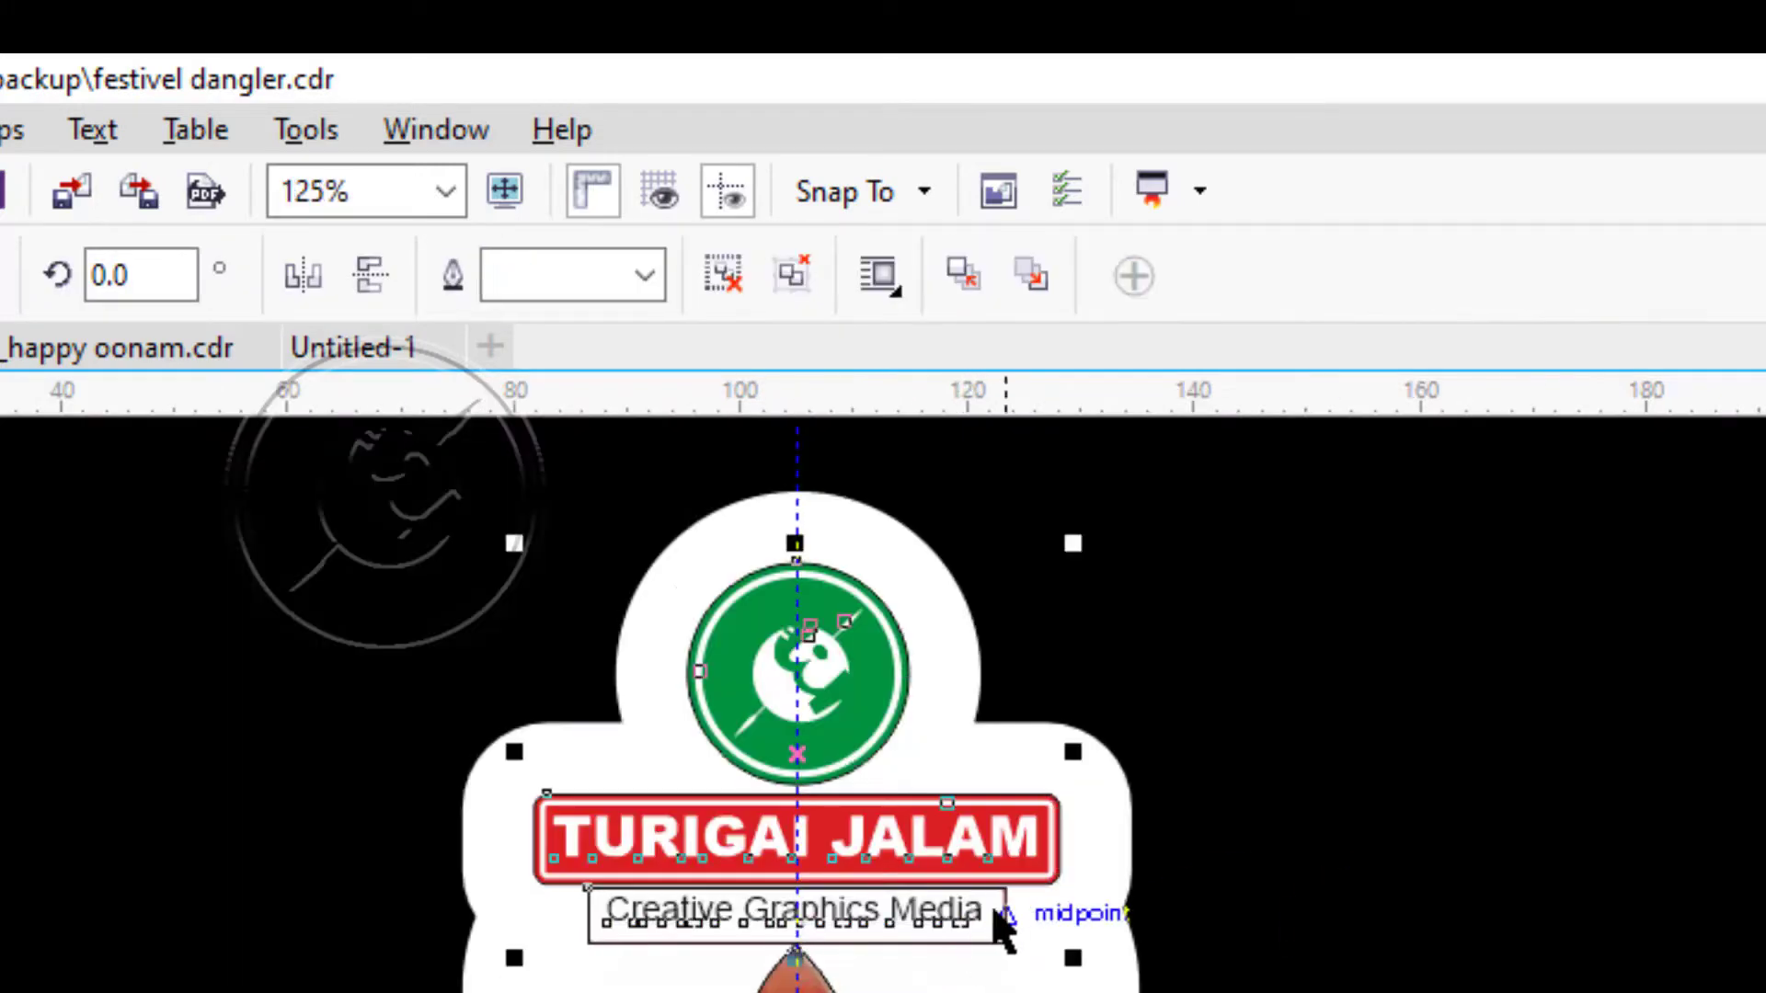
{"action": "scroll", "coordinate": [865, 913], "scroll_direction": "up", "scroll_amount": 2}
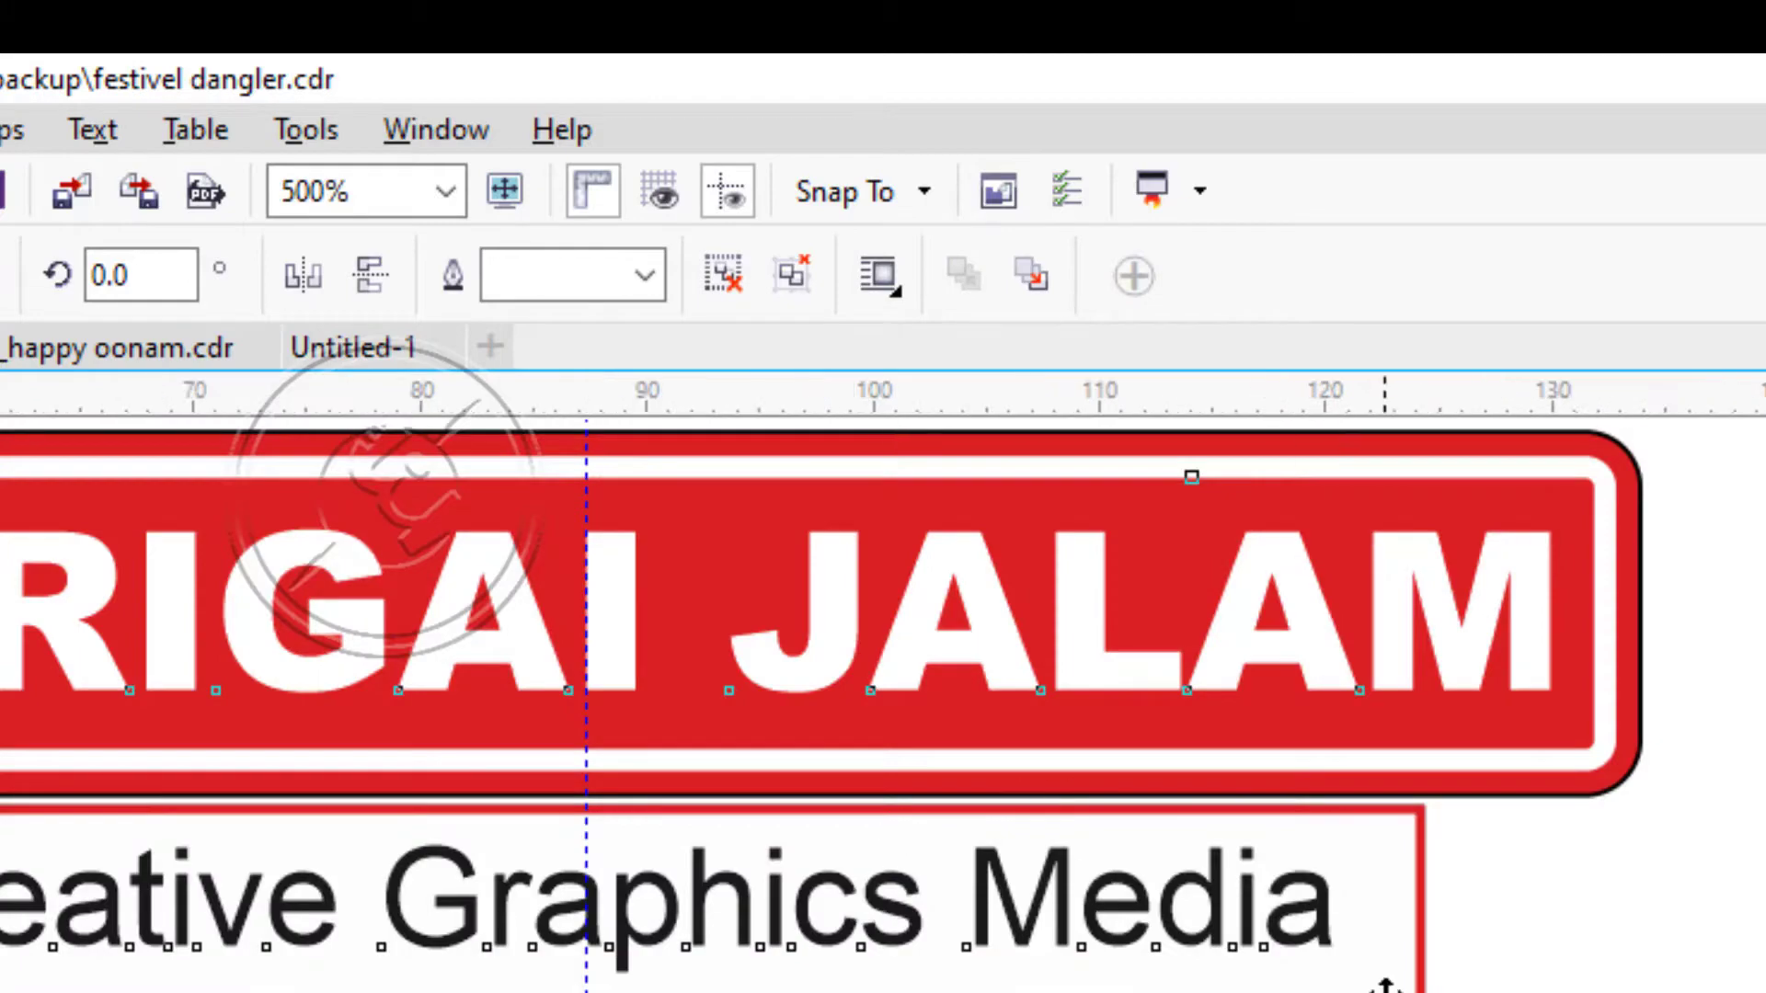
{"action": "scroll", "coordinate": [1384, 986], "scroll_direction": "down", "scroll_amount": 2}
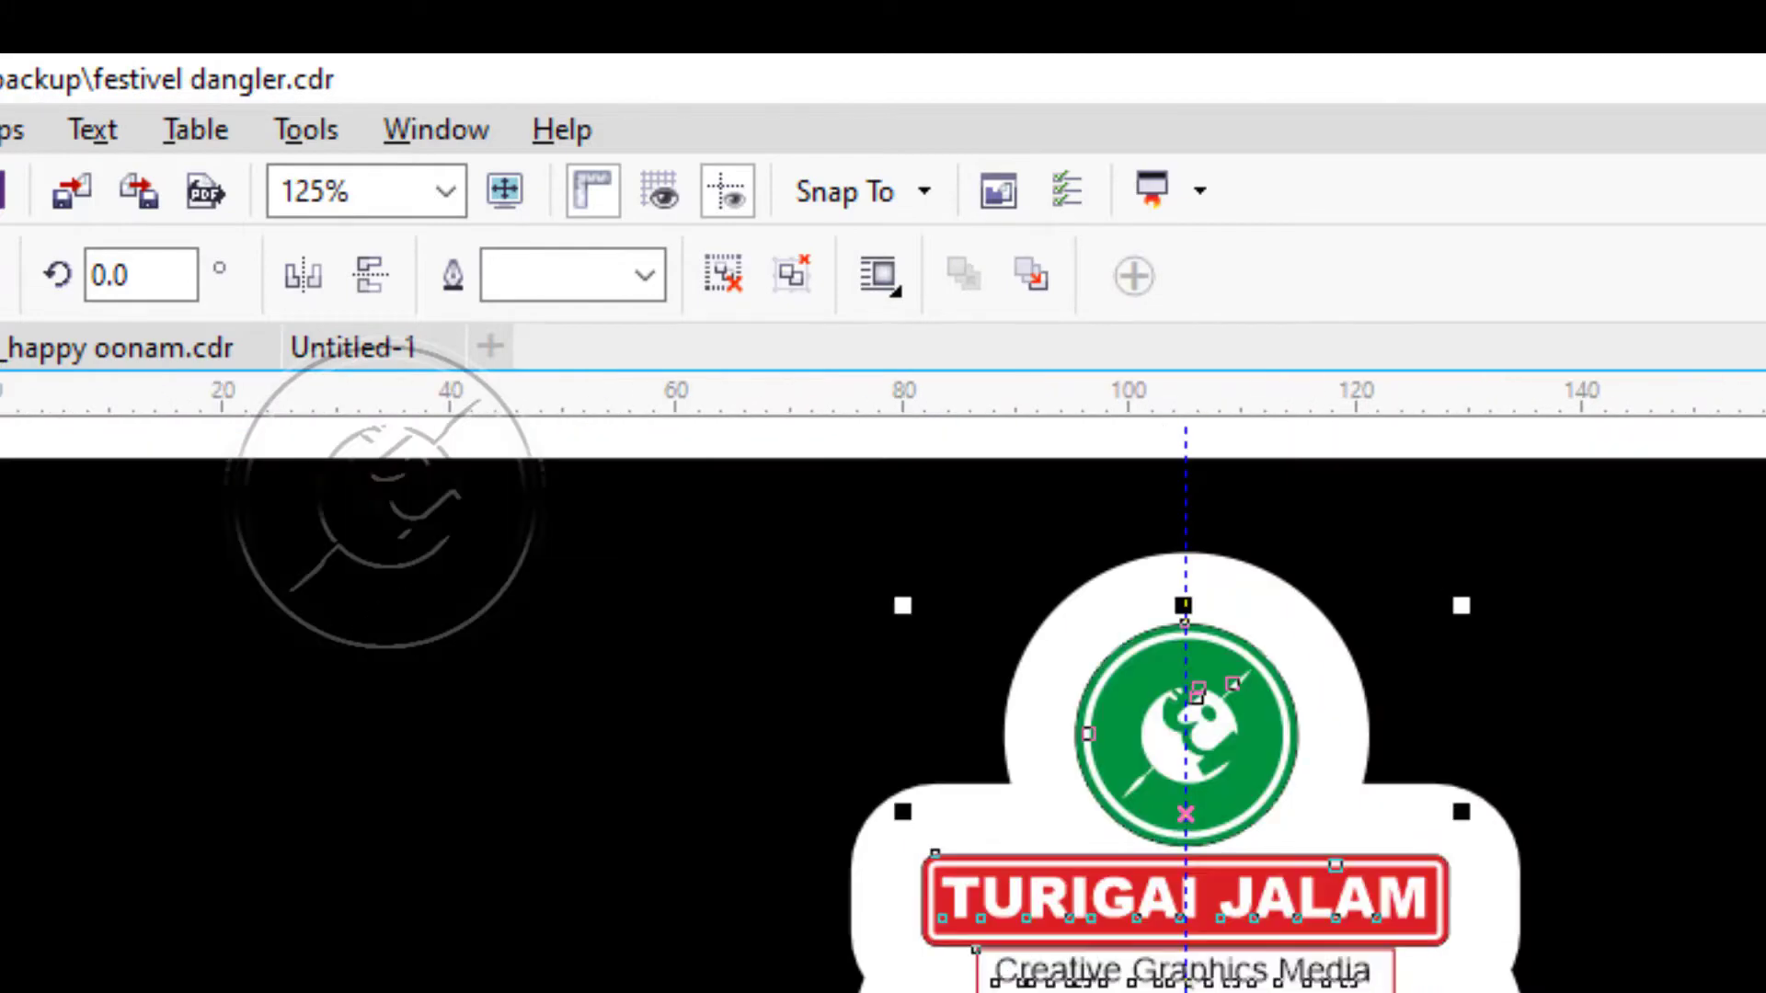
{"action": "scroll", "coordinate": [992, 980], "scroll_direction": "up", "scroll_amount": 2}
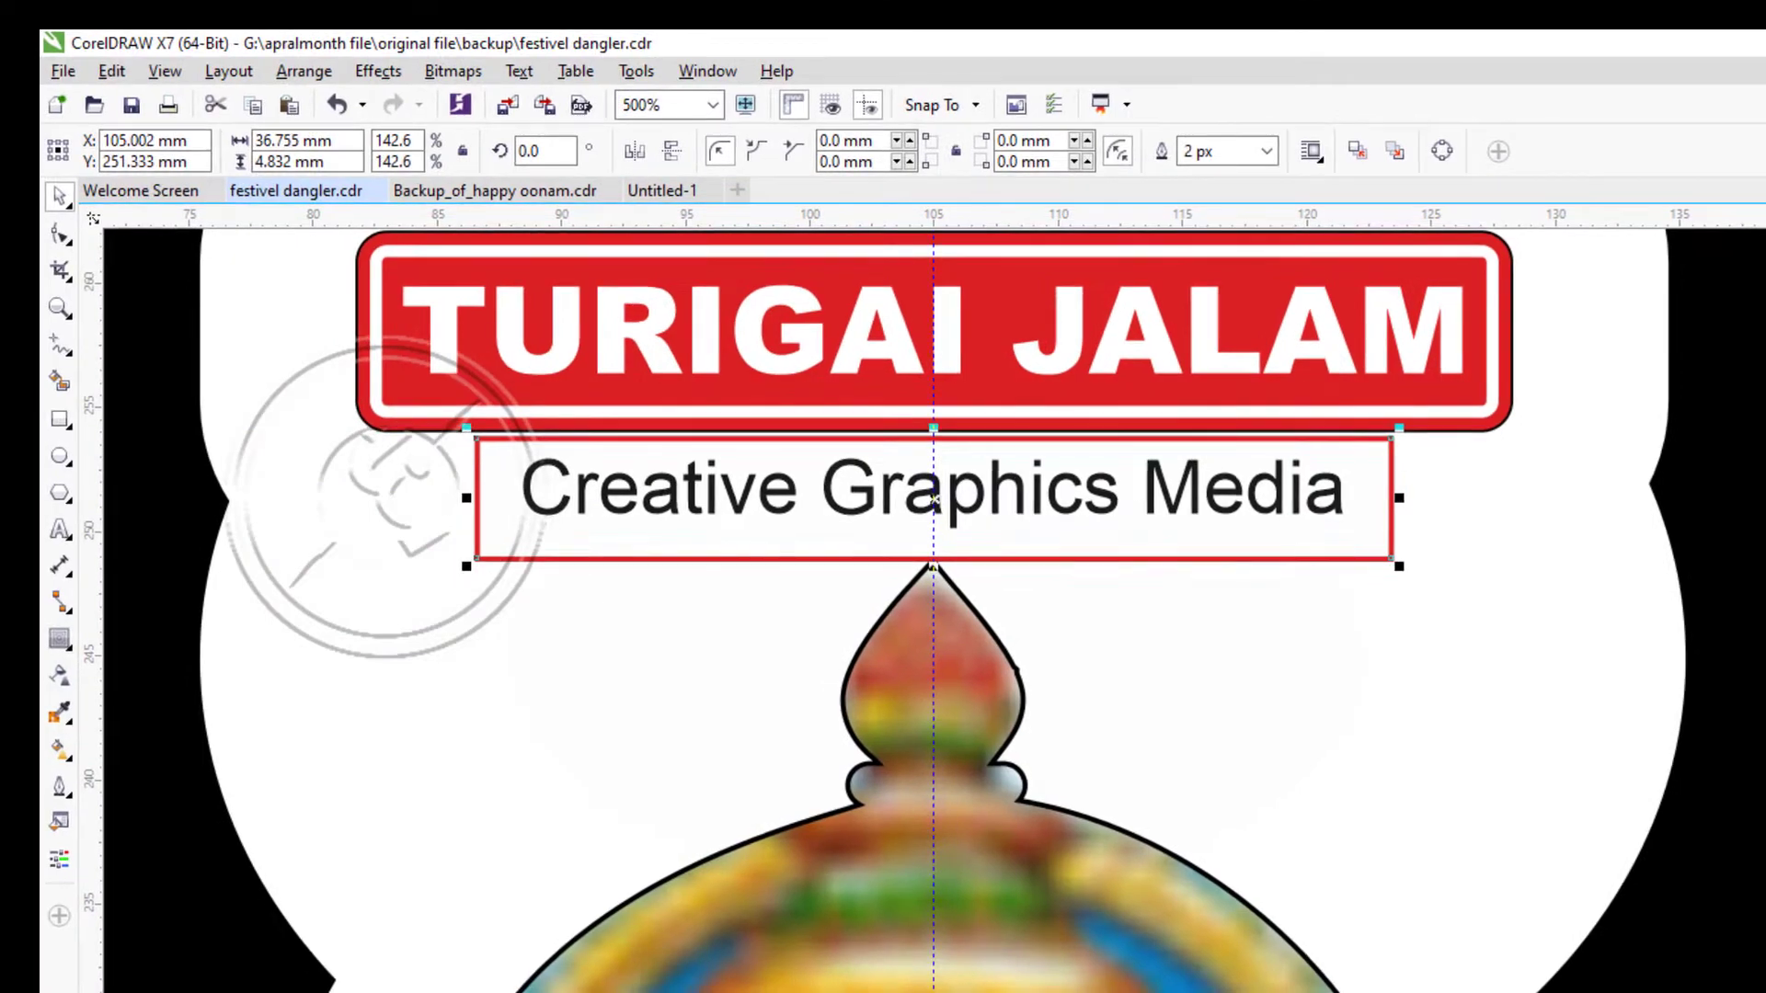
Fill the frame around the "Creative Graphics Media" line black and colour its text white.
{"action": "left_click", "coordinate": [1762, 423]}
{"action": "left_click", "coordinate": [528, 775]}
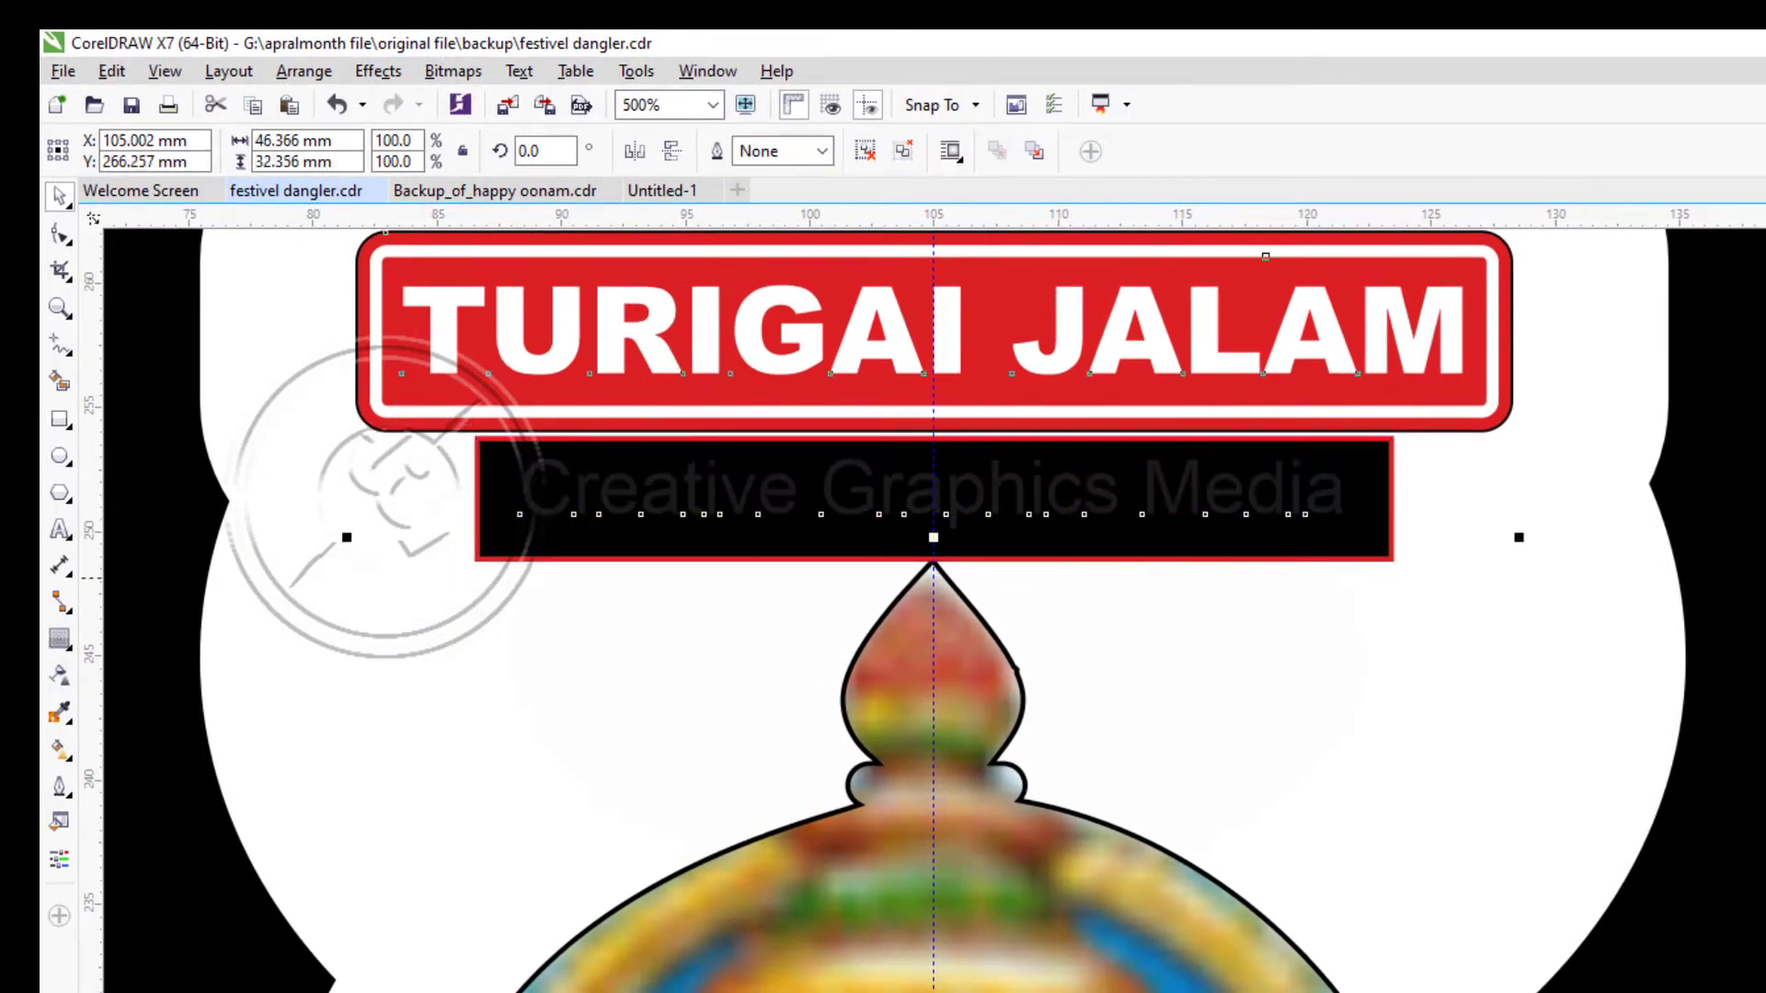
{"action": "left_click", "coordinate": [1762, 581]}
{"action": "key", "text": "ctrl+z"}
{"action": "left_click", "coordinate": [60, 530]}
{"action": "left_click_drag", "start_coordinate": [519, 514], "coordinate": [1394, 522]}
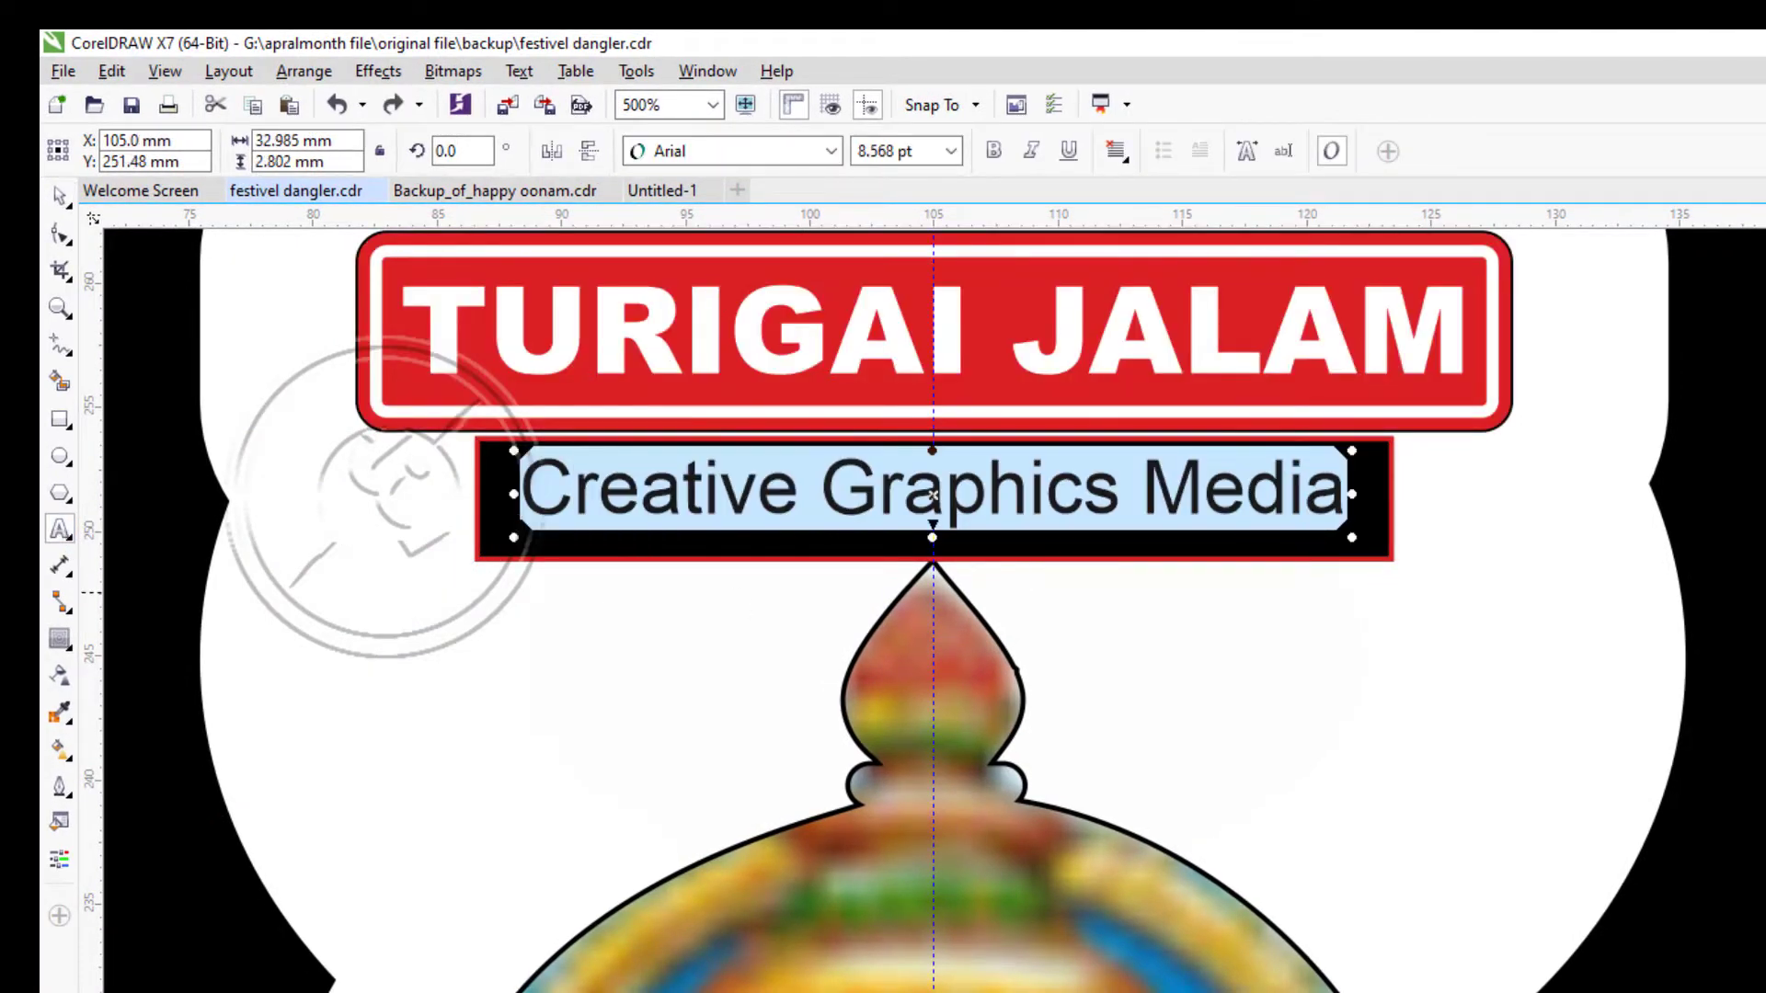
{"action": "left_click", "coordinate": [1762, 589]}
{"action": "left_click", "coordinate": [60, 196]}
{"action": "scroll", "coordinate": [1256, 657], "scroll_direction": "down", "scroll_amount": 1}
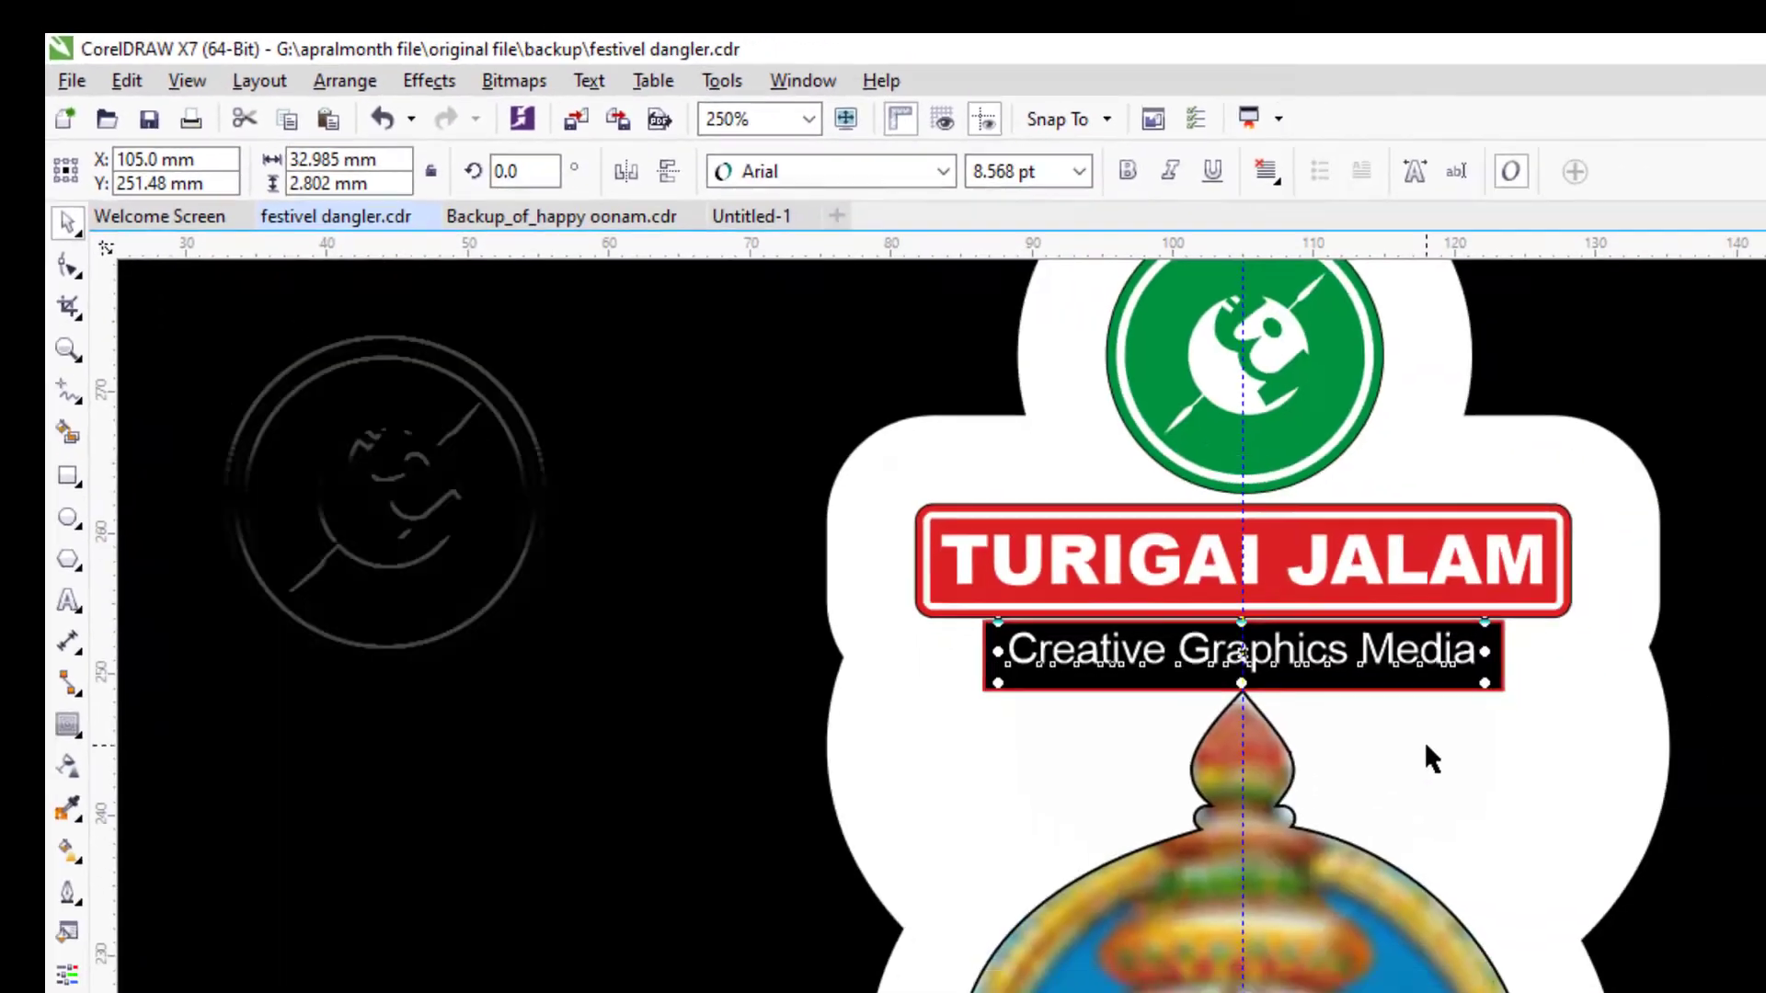
Fill the "Creative Graphics Media" frame yellow and colour its text black.
{"action": "left_click", "coordinate": [1441, 685]}
{"action": "left_click", "coordinate": [1761, 644]}
{"action": "left_click", "coordinate": [67, 601]}
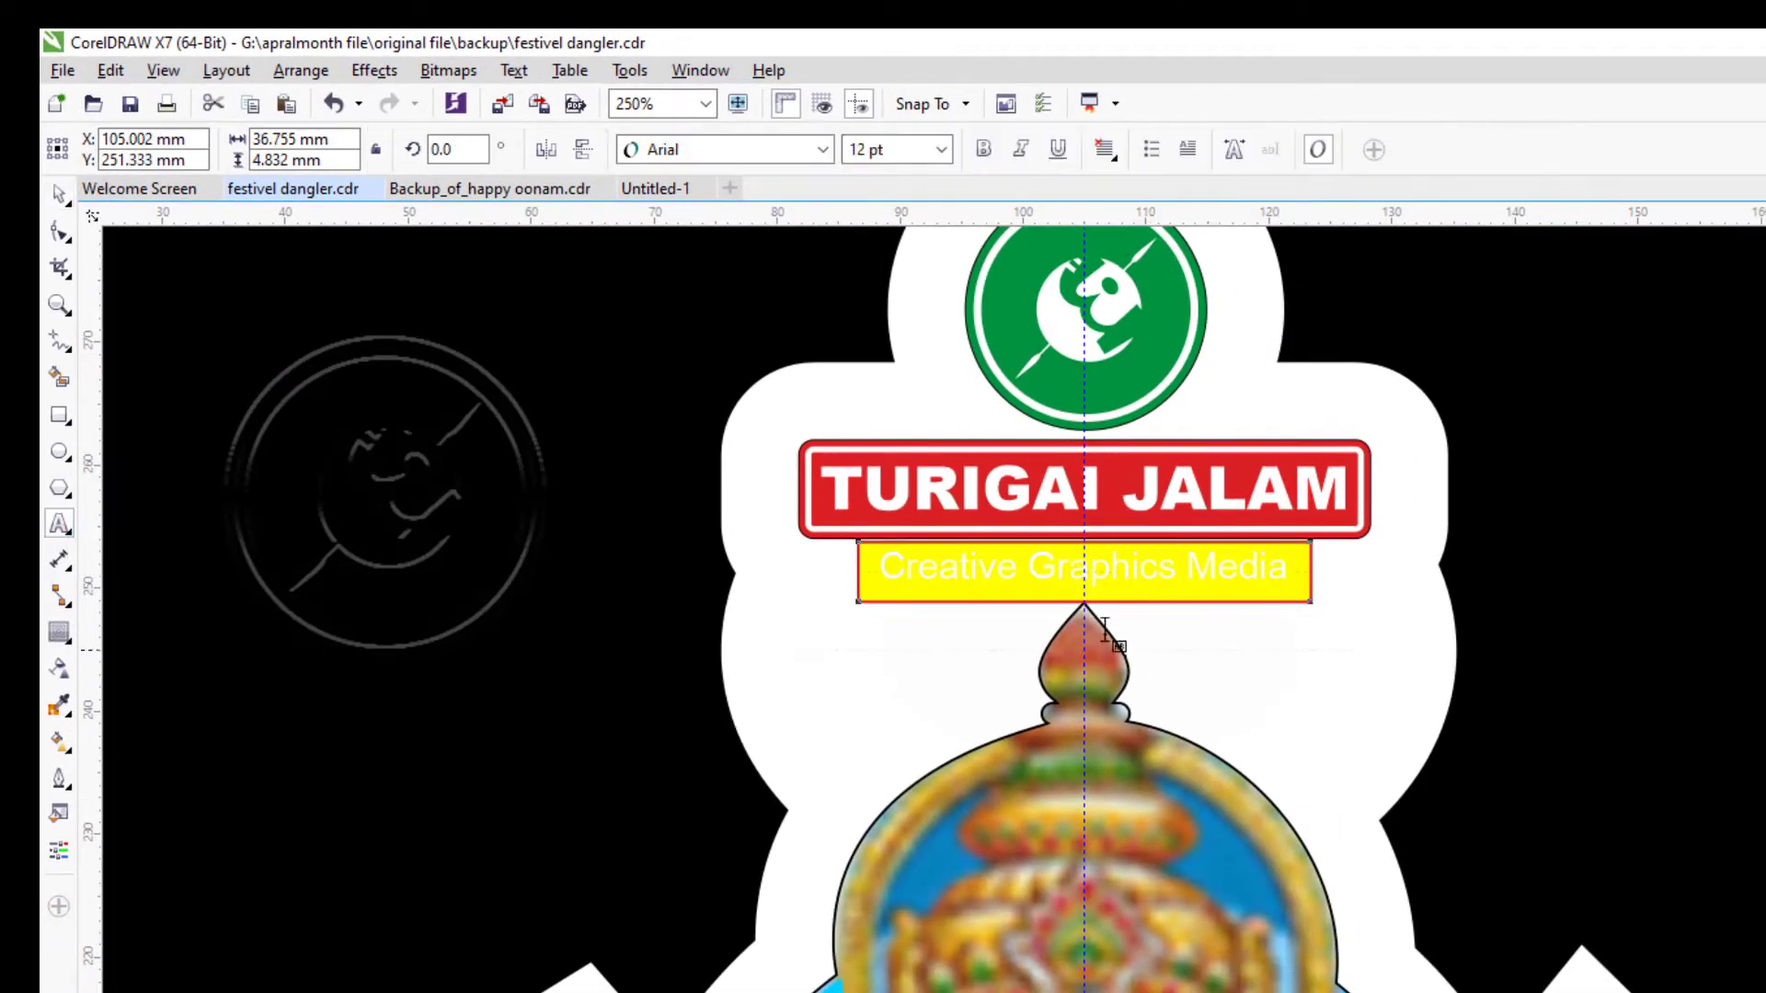
{"action": "left_click", "coordinate": [1480, 635]}
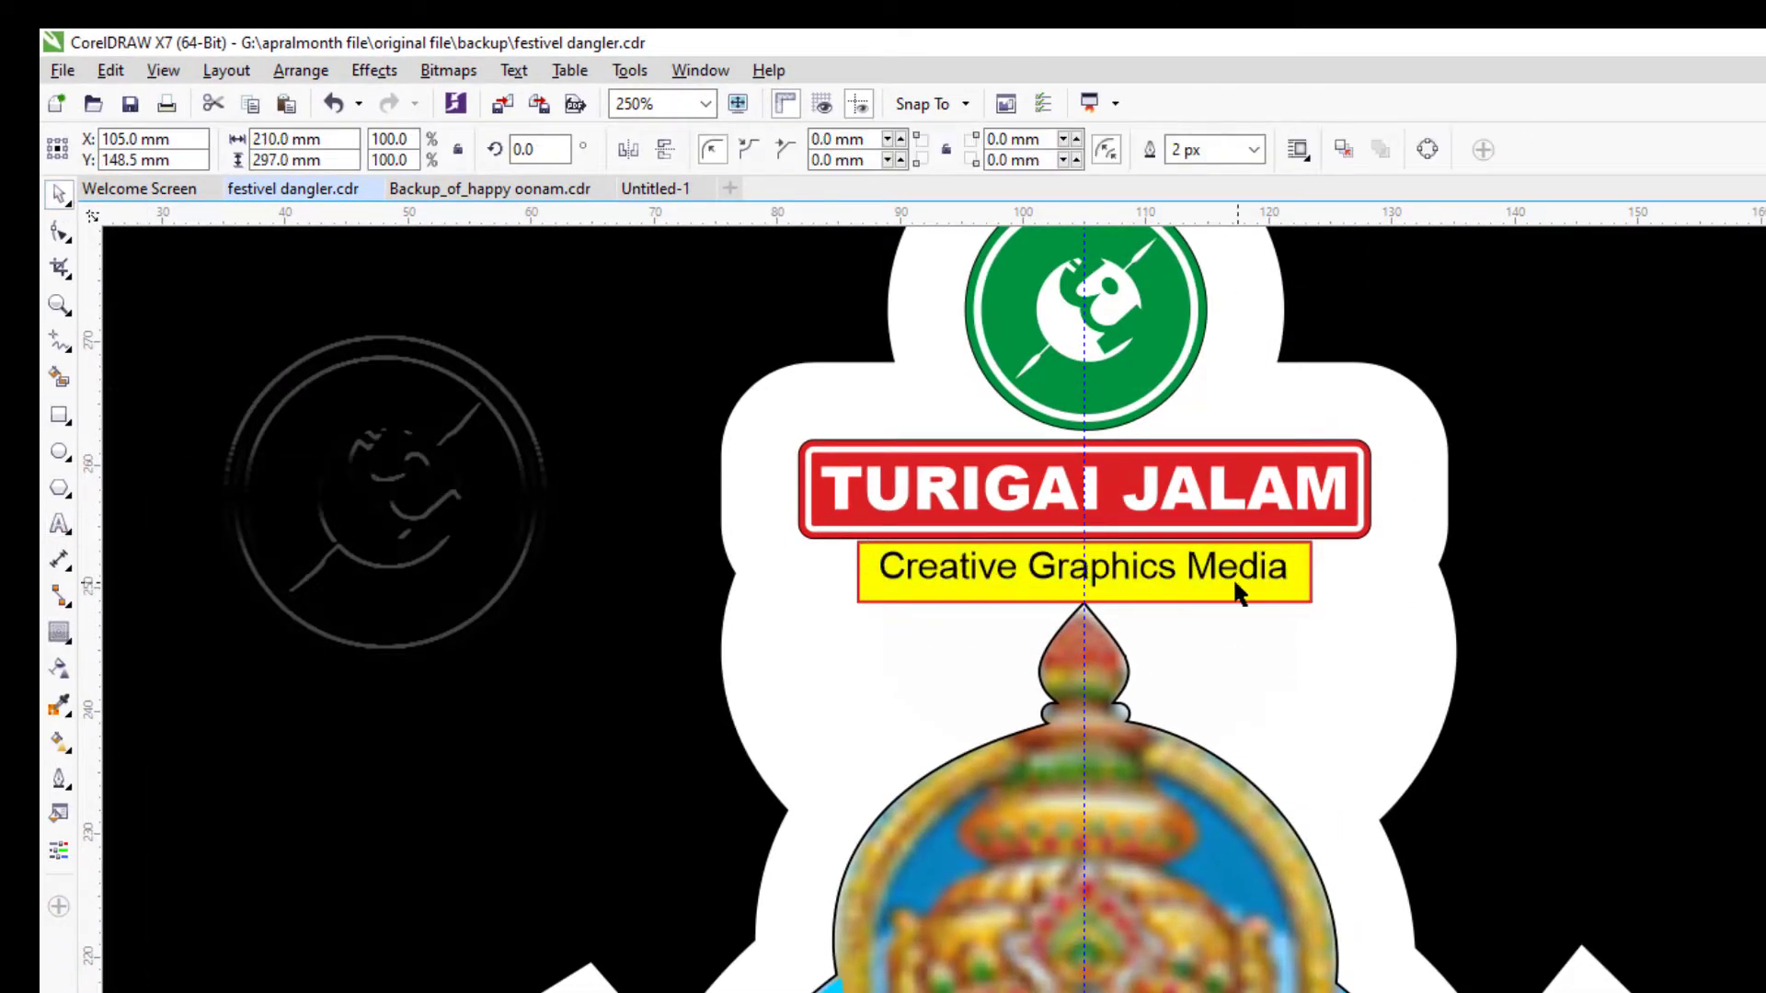
{"action": "left_click", "coordinate": [1233, 587]}
Examine the overlapping boundary curves around the Ganesha figure and their outline widths.
{"action": "scroll", "coordinate": [1102, 596], "scroll_direction": "up", "scroll_amount": 1}
{"action": "scroll", "coordinate": [1103, 596], "scroll_direction": "down", "scroll_amount": 3}
{"action": "left_click", "coordinate": [1291, 988]}
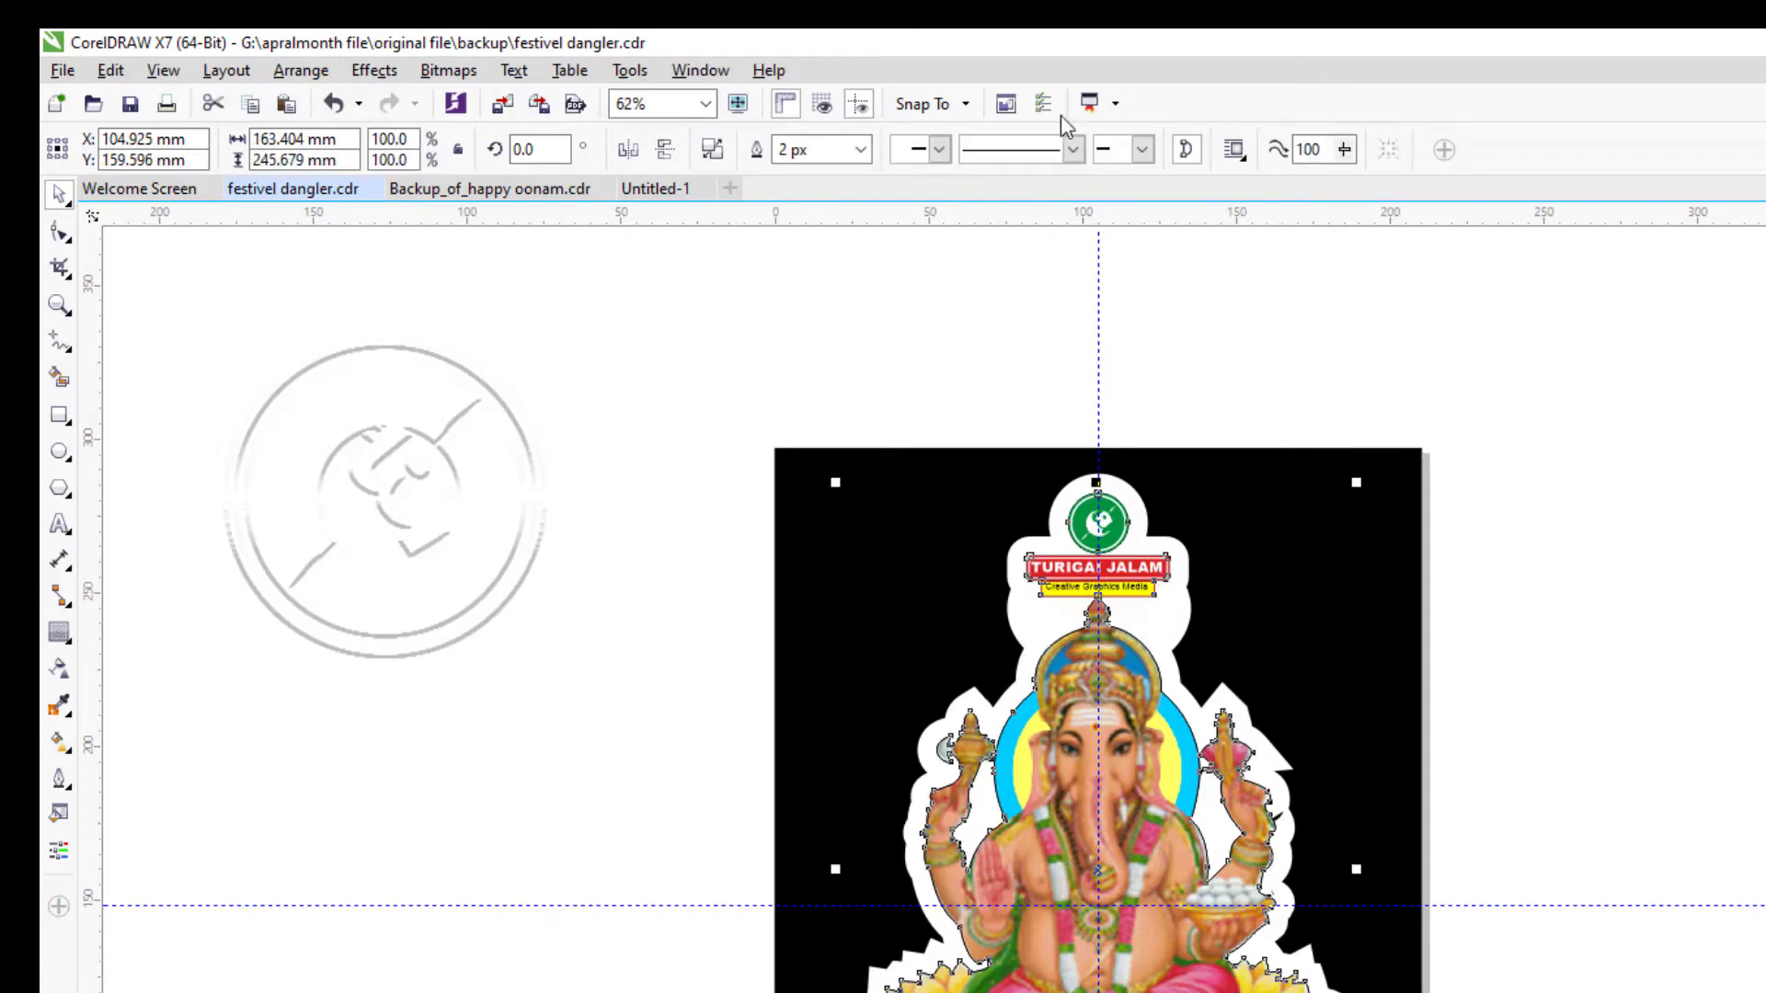
{"action": "left_click", "coordinate": [1299, 952]}
{"action": "left_click", "coordinate": [861, 149]}
{"action": "key", "text": "Escape"}
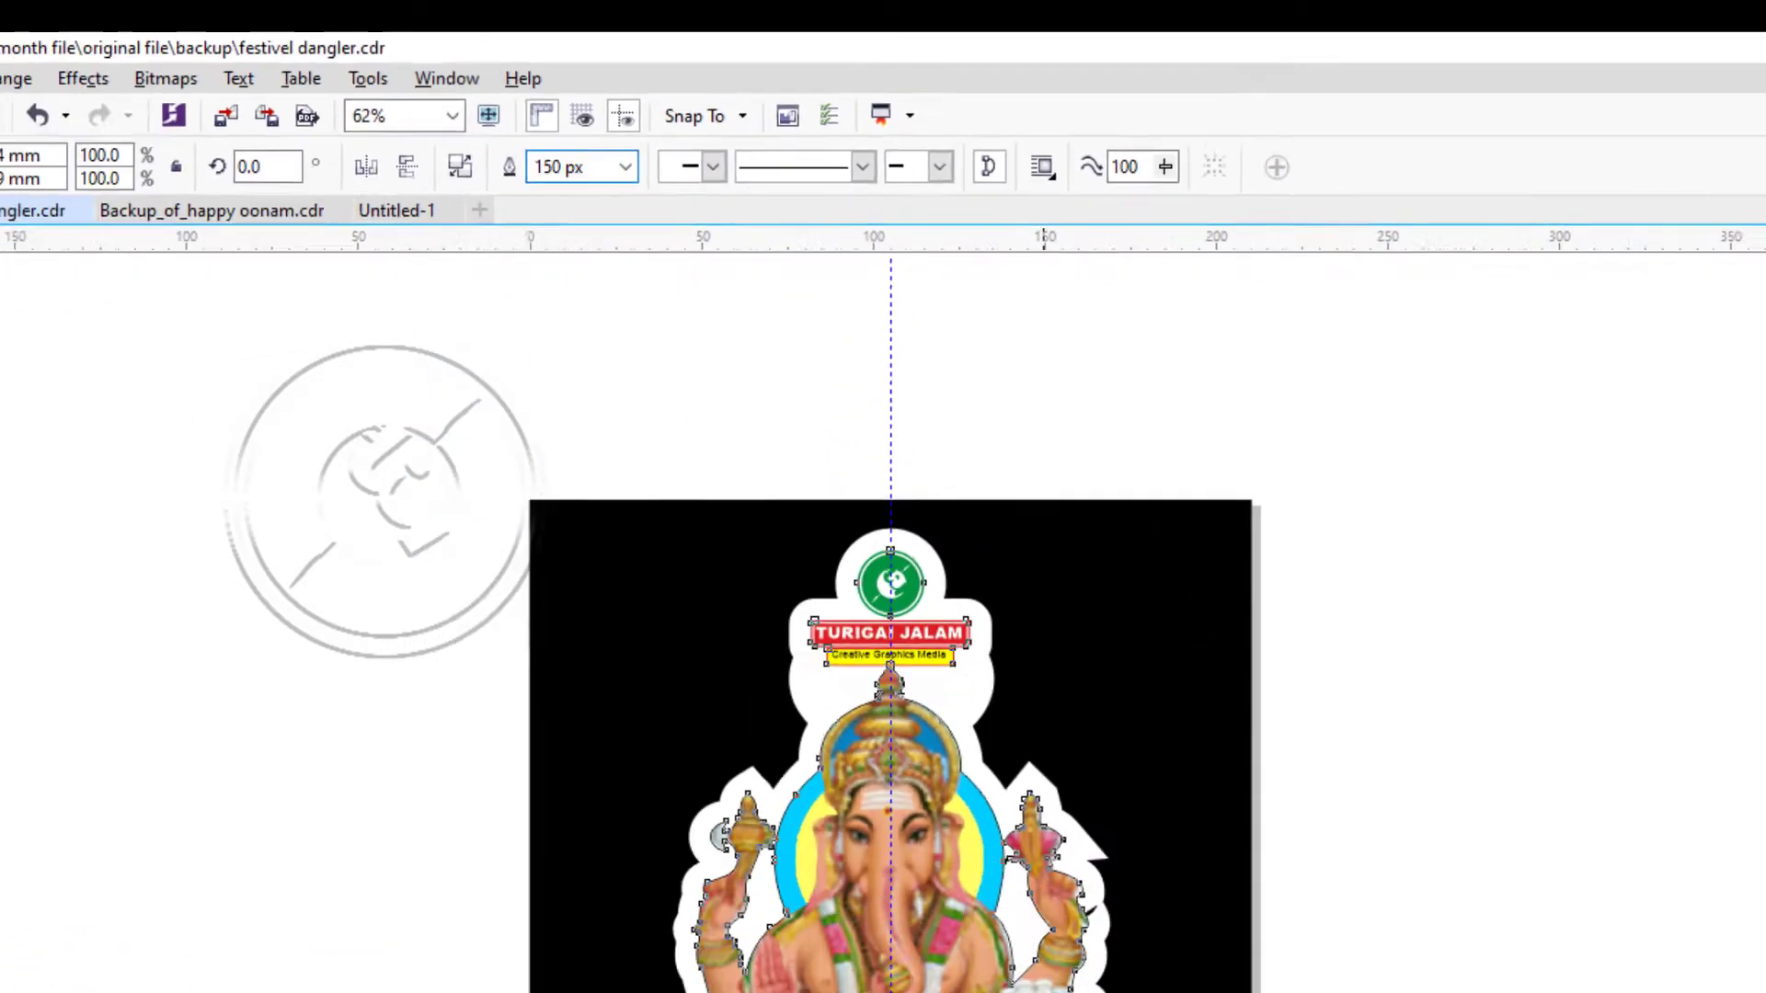
{"action": "key", "text": "Escape"}
{"action": "scroll", "coordinate": [821, 973], "scroll_direction": "up", "scroll_amount": 2}
{"action": "left_click", "coordinate": [822, 978]}
{"action": "scroll", "coordinate": [822, 978], "scroll_direction": "down", "scroll_amount": 2}
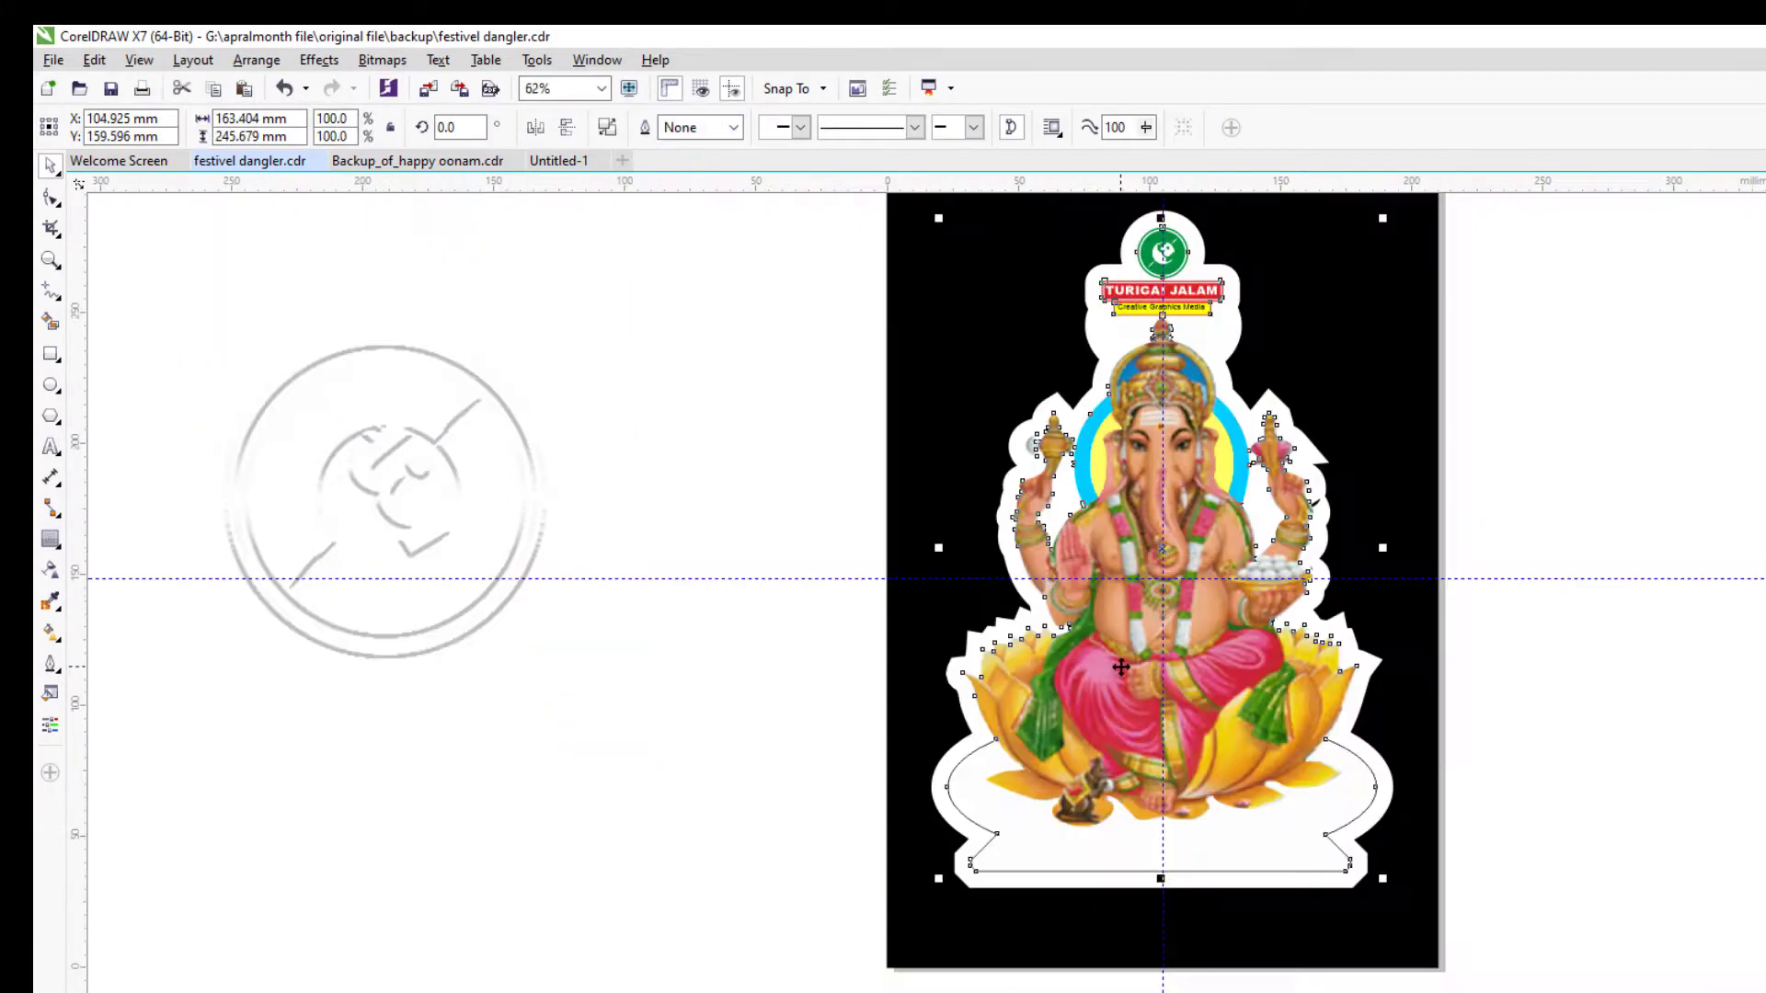
Try to move the white border curves away from the Ganesha artwork and undo both moves.
{"action": "left_click_drag", "start_coordinate": [987, 889], "coordinate": [559, 844]}
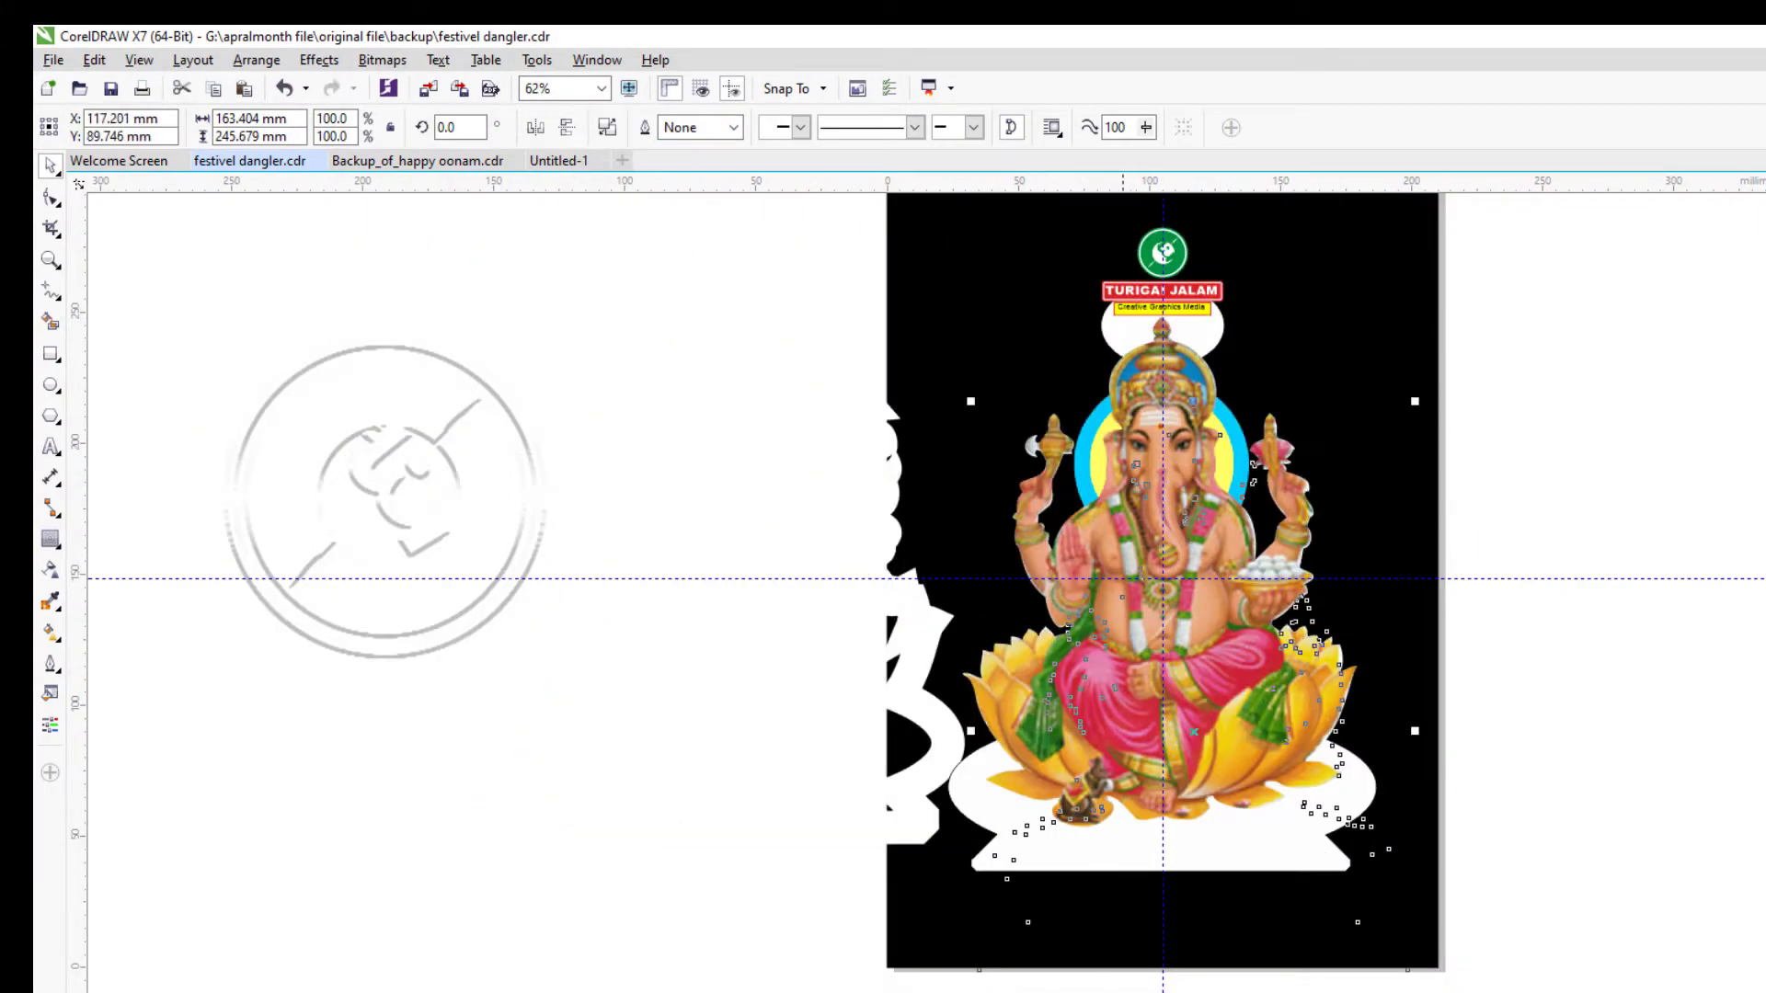
{"action": "key", "text": "ctrl+z"}
{"action": "left_click_drag", "start_coordinate": [975, 863], "coordinate": [845, 891]}
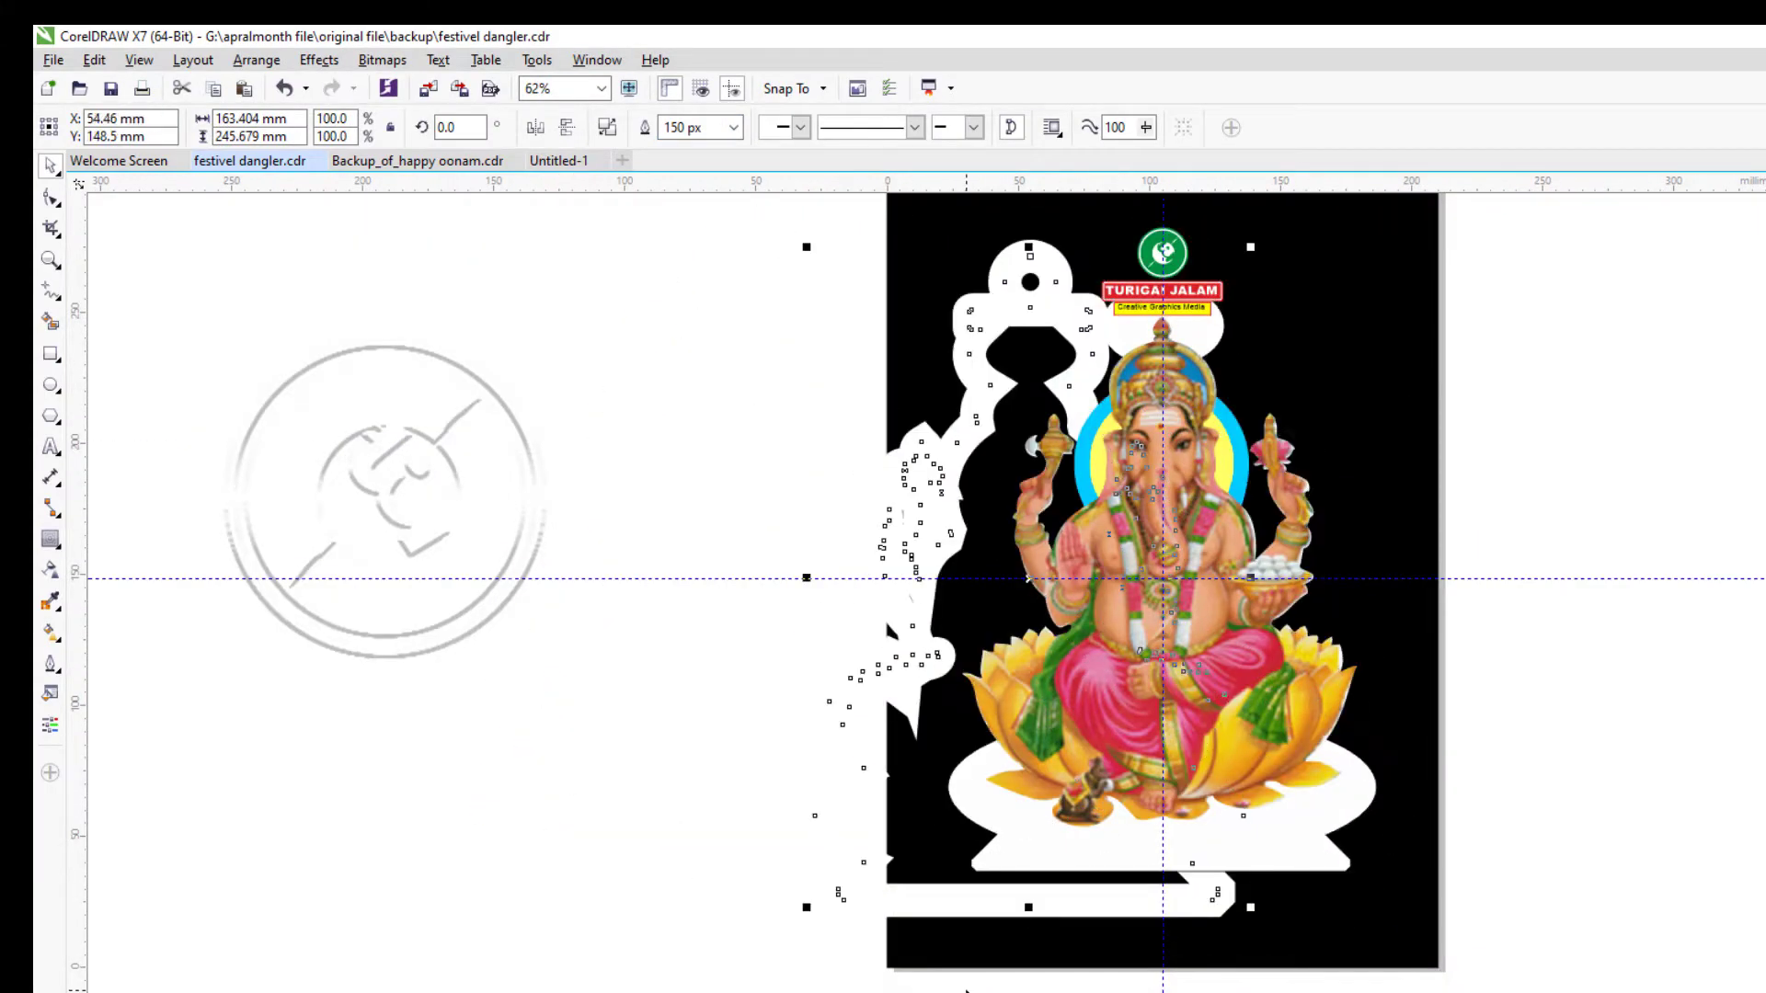
{"action": "key", "text": "ctrl+z"}
Try to change the outline of the thin line around the white base and undo the change.
{"action": "scroll", "coordinate": [1348, 755], "scroll_direction": "up", "scroll_amount": 2}
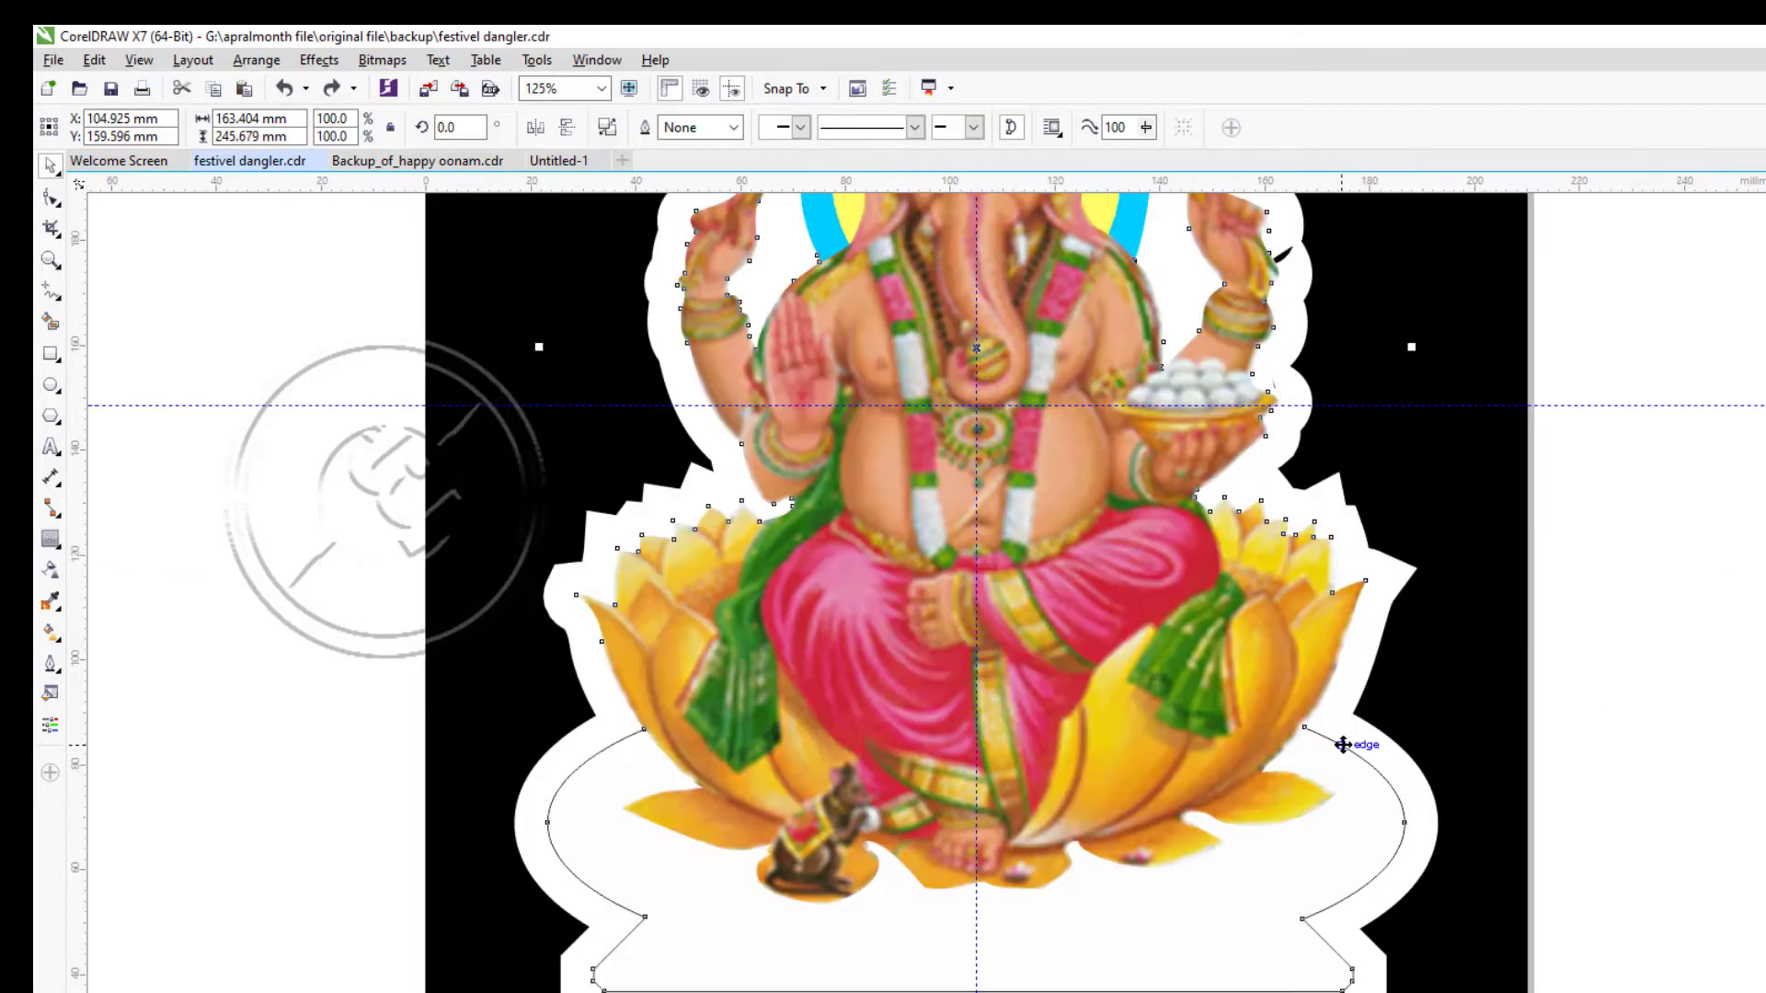
{"action": "left_click", "coordinate": [1630, 649]}
{"action": "left_click", "coordinate": [1304, 921]}
{"action": "left_click", "coordinate": [1629, 645]}
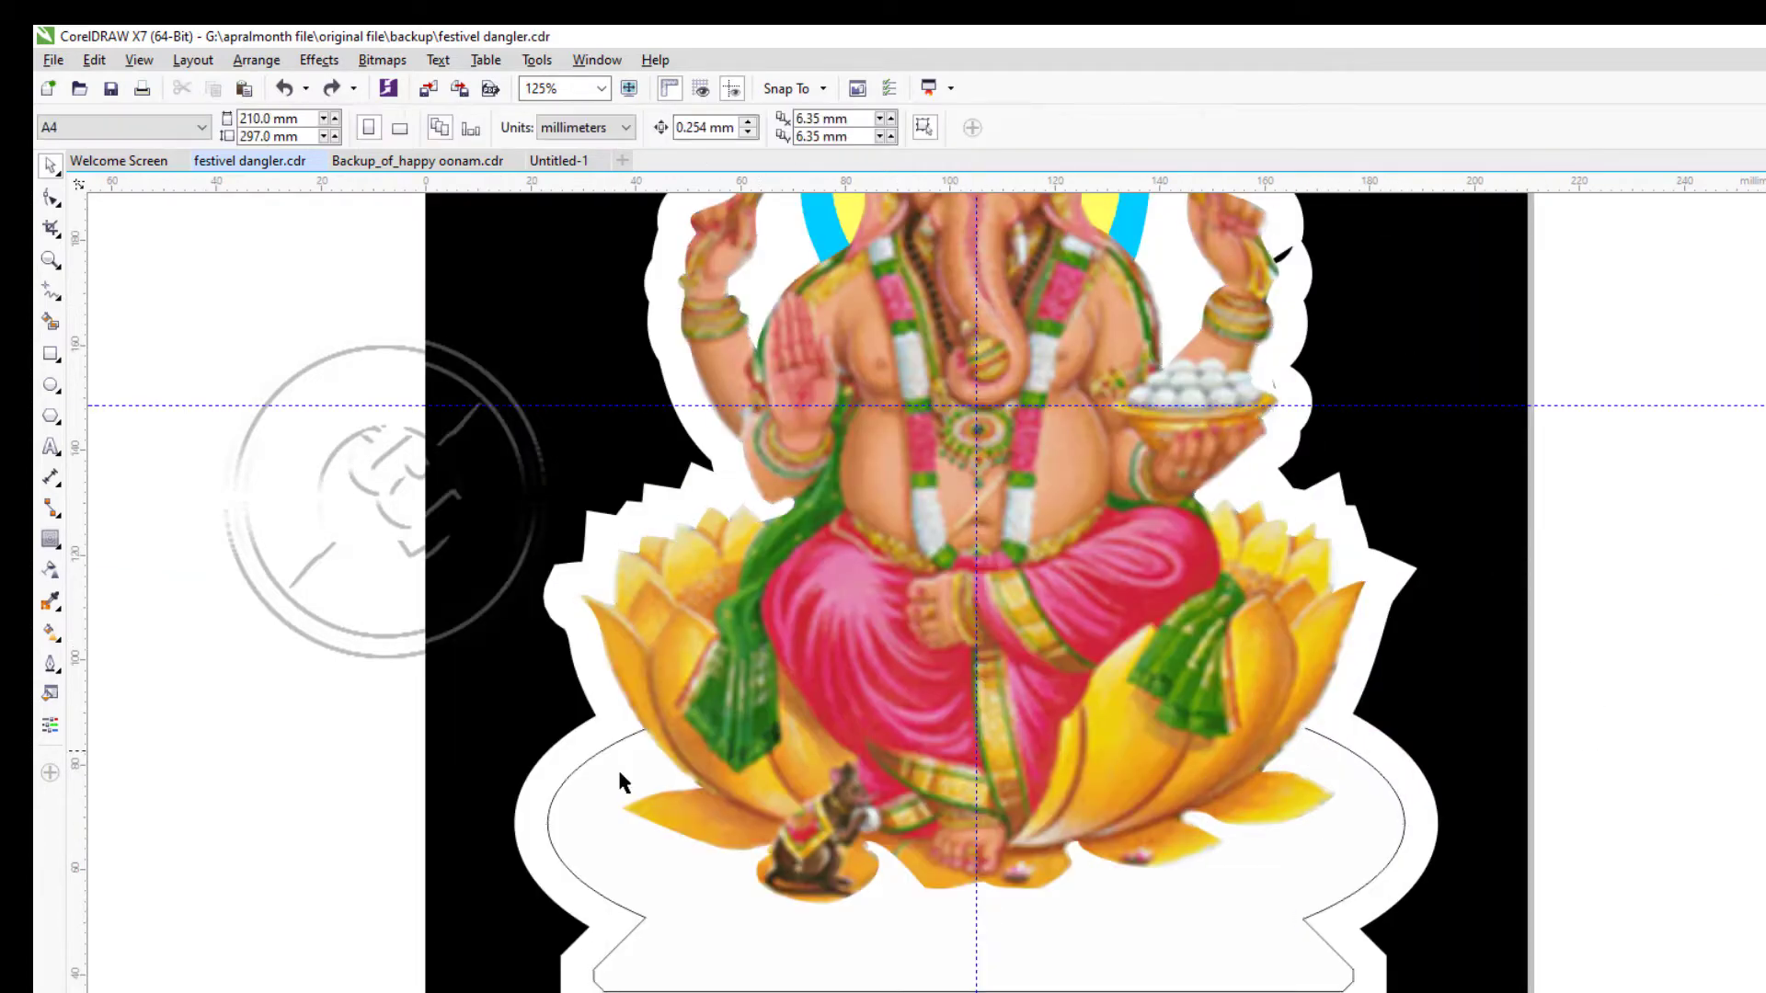
{"action": "left_click", "coordinate": [617, 769]}
{"action": "left_click", "coordinate": [737, 129]}
{"action": "left_click", "coordinate": [684, 145]}
{"action": "key", "text": "ctrl+z"}
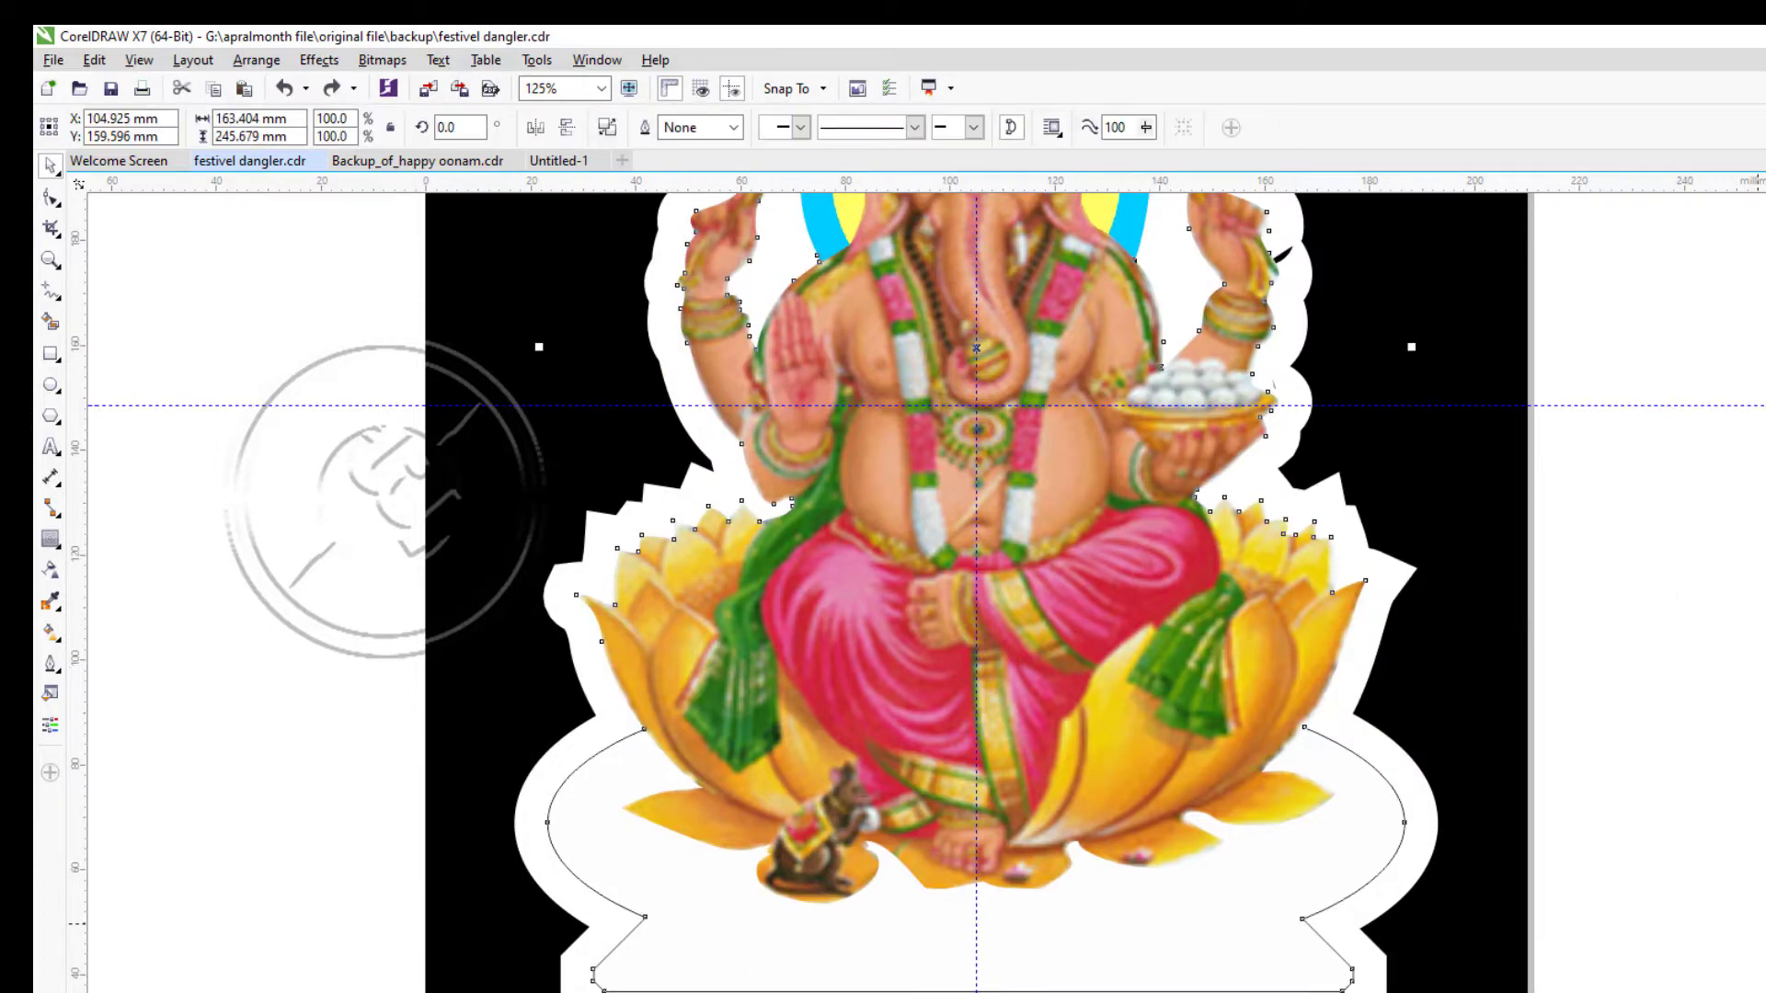
Separate the thin boundary curve from the dangler to check the layers beneath, and undo the last move.
{"action": "scroll", "coordinate": [1362, 854], "scroll_direction": "down", "scroll_amount": 2}
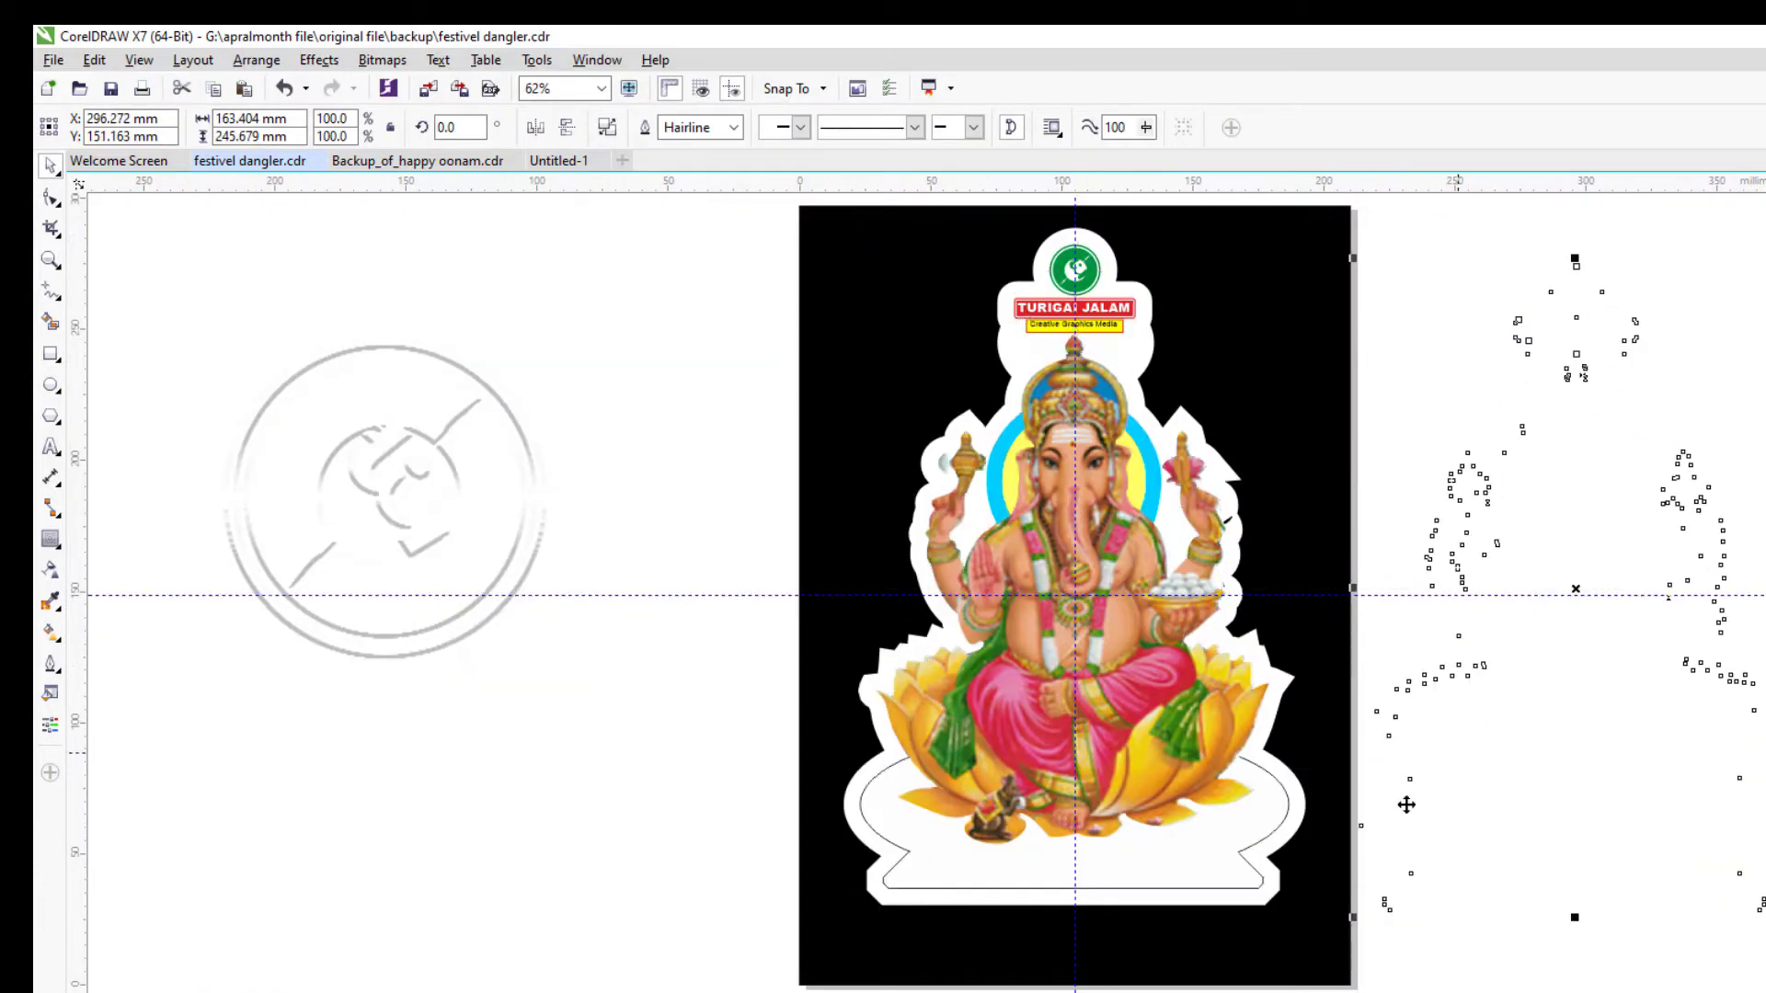
{"action": "scroll", "coordinate": [1405, 929], "scroll_direction": "down", "scroll_amount": 1}
{"action": "scroll", "coordinate": [1472, 855], "scroll_direction": "up", "scroll_amount": 1}
{"action": "left_click_drag", "start_coordinate": [1196, 828], "coordinate": [596, 712]}
{"action": "key", "text": "ctrl+z"}
Give the boundary curve on Layer 1 a black outline and a red fill.
{"action": "left_click", "coordinate": [1076, 649]}
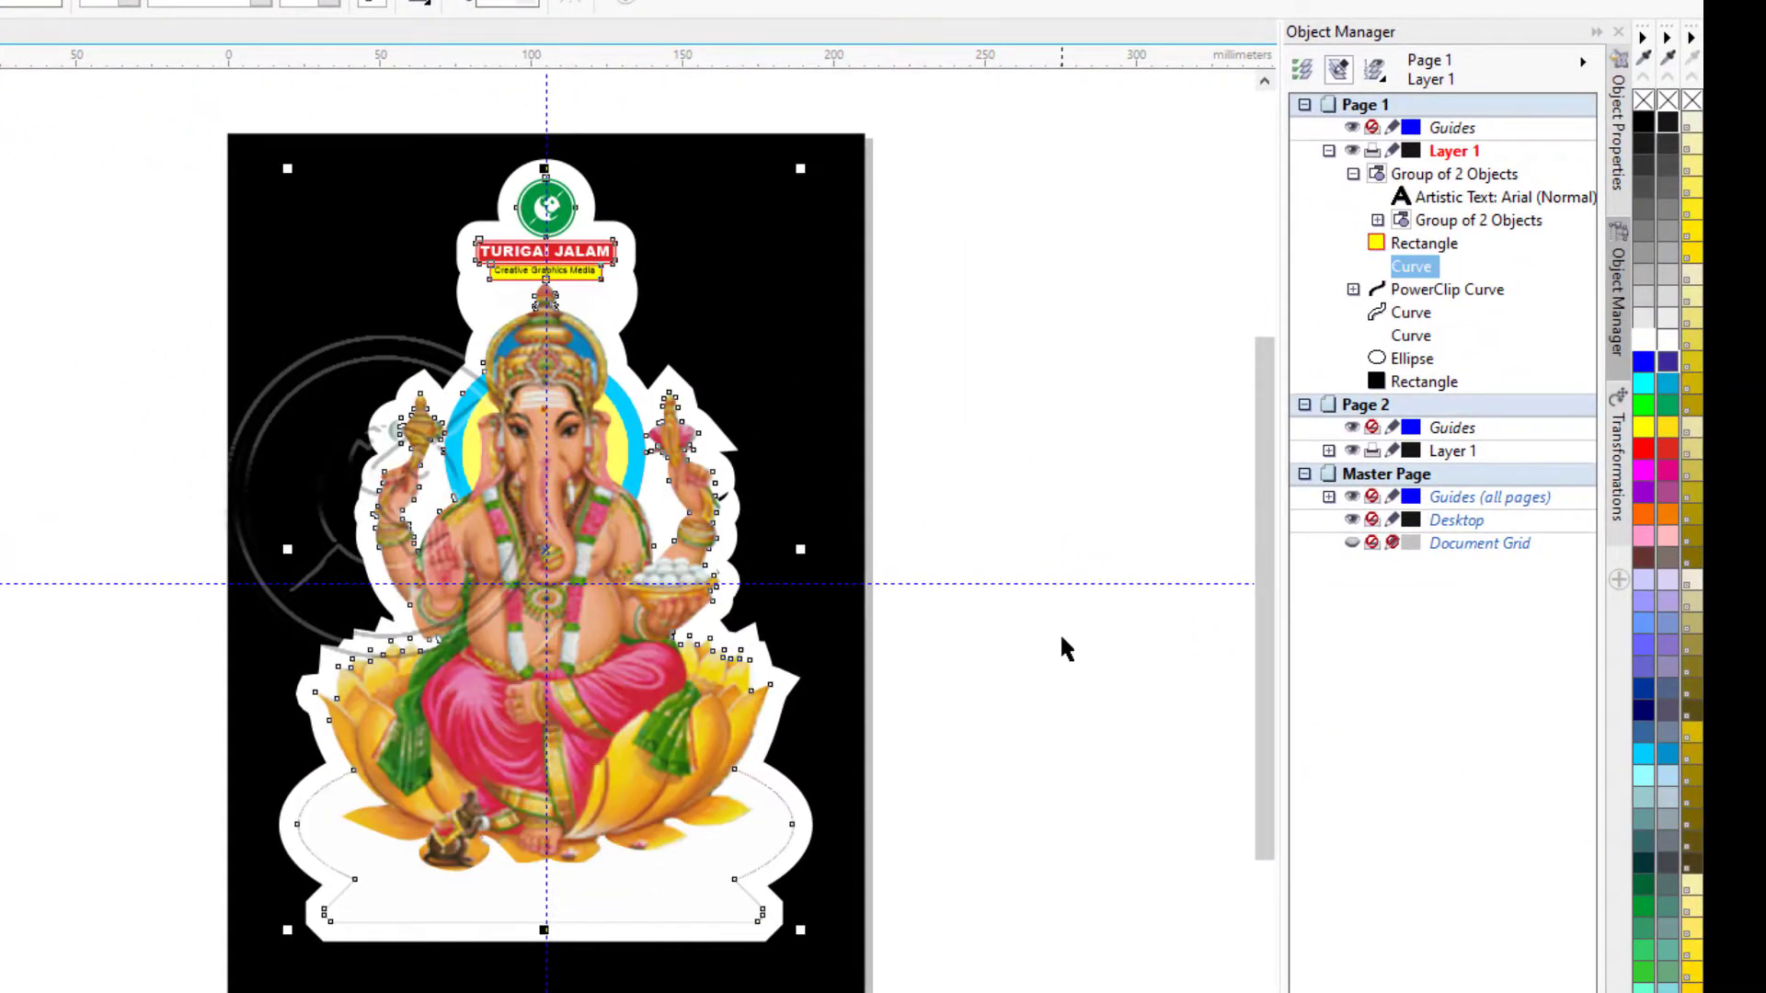
{"action": "left_click", "coordinate": [547, 617]}
{"action": "left_click", "coordinate": [572, 622]}
{"action": "right_click", "coordinate": [1644, 122]}
{"action": "left_click", "coordinate": [1644, 449]}
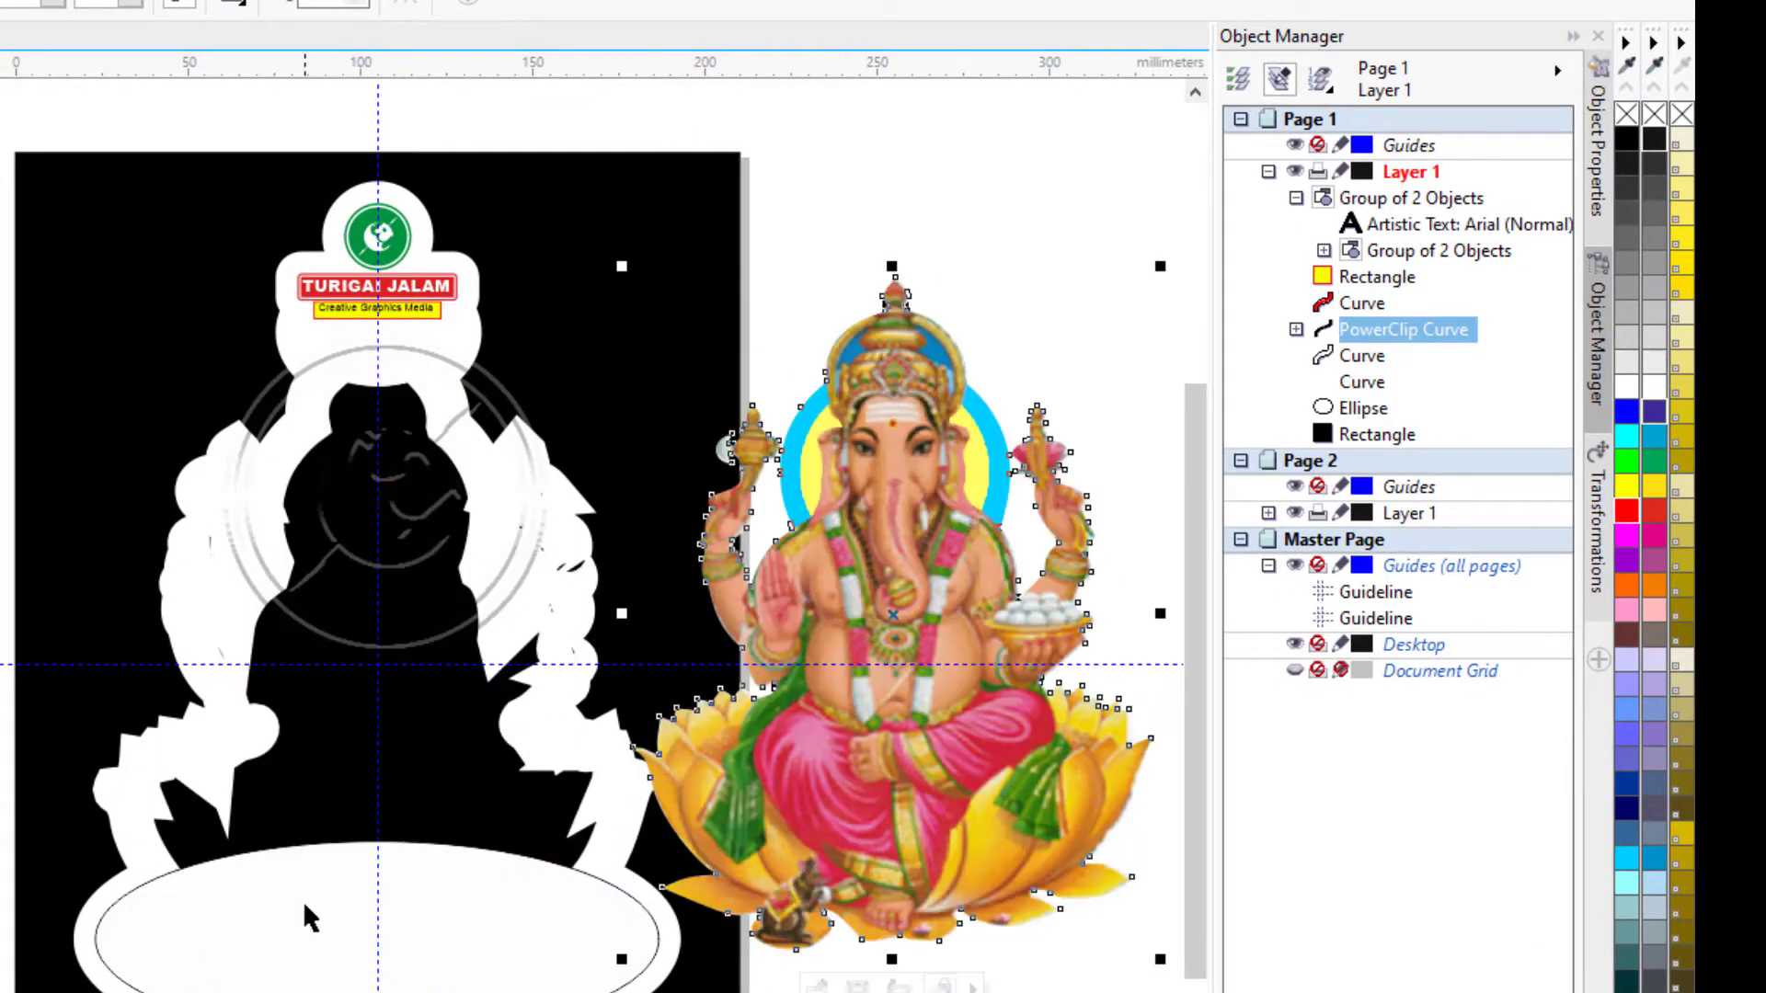
Add the greeting text "விநாயகர் சதுர்த்தி வாழ்த்துக்கள்" beside the page.
{"action": "left_click", "coordinate": [300, 755]}
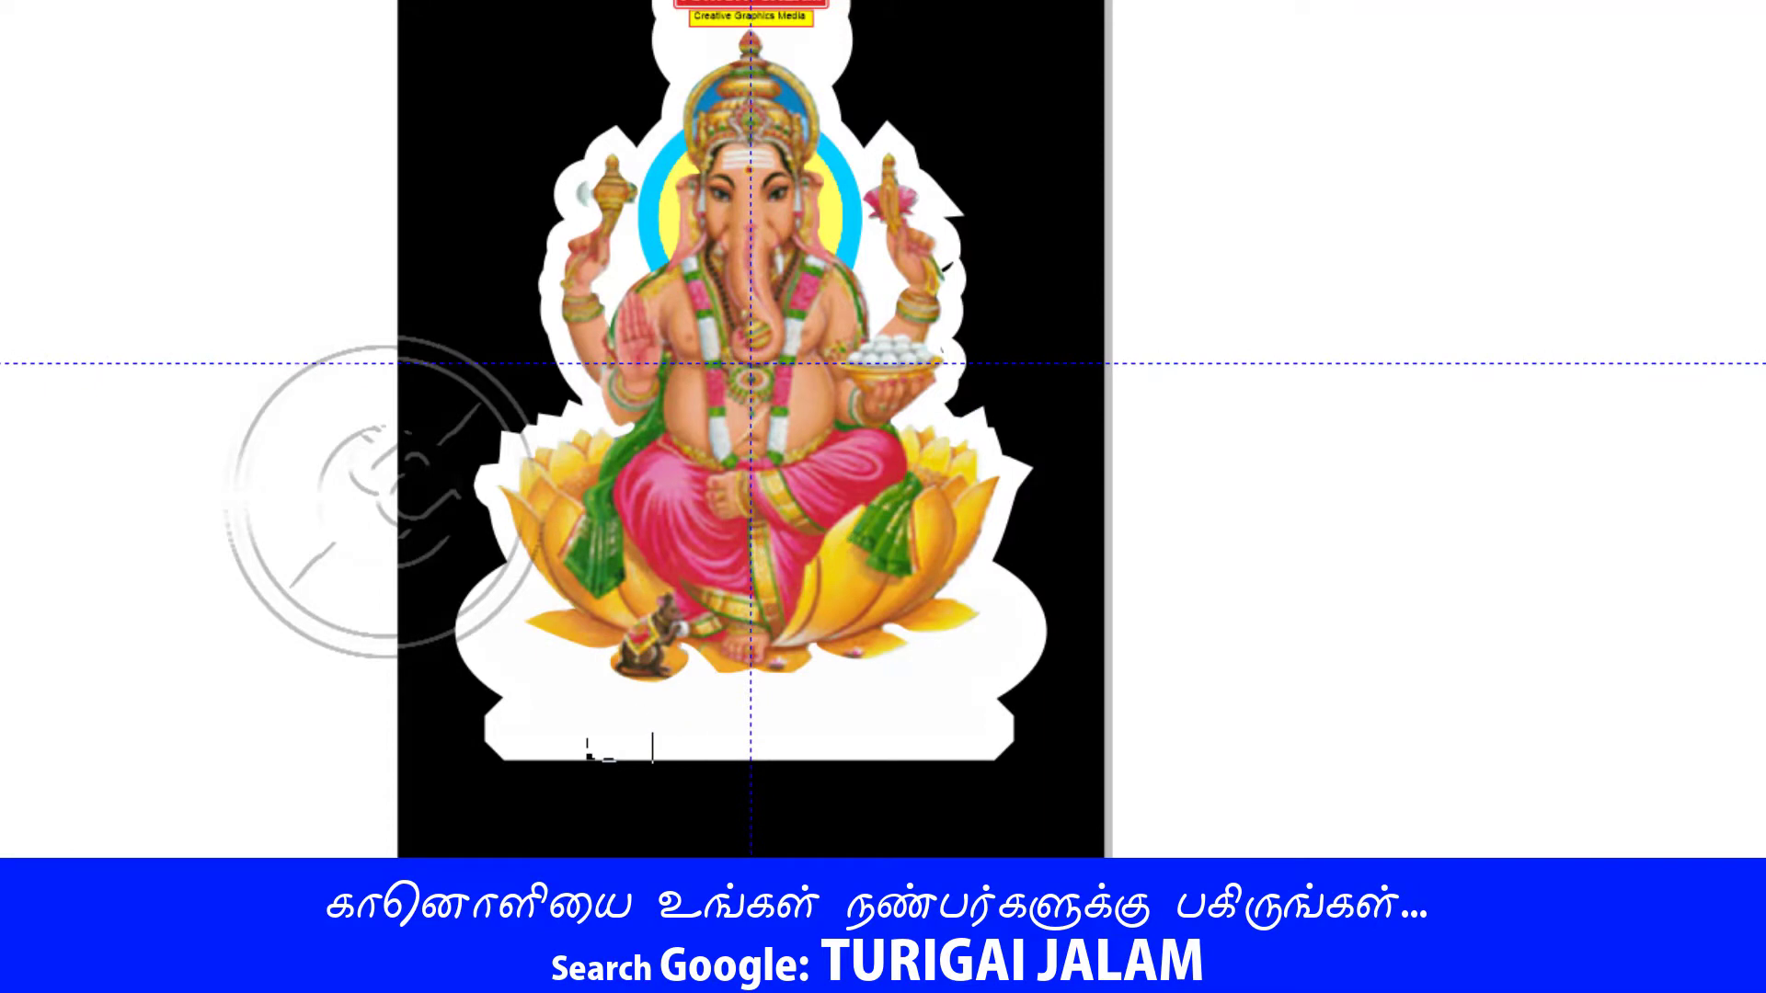
{"action": "type", "text": "ந"}
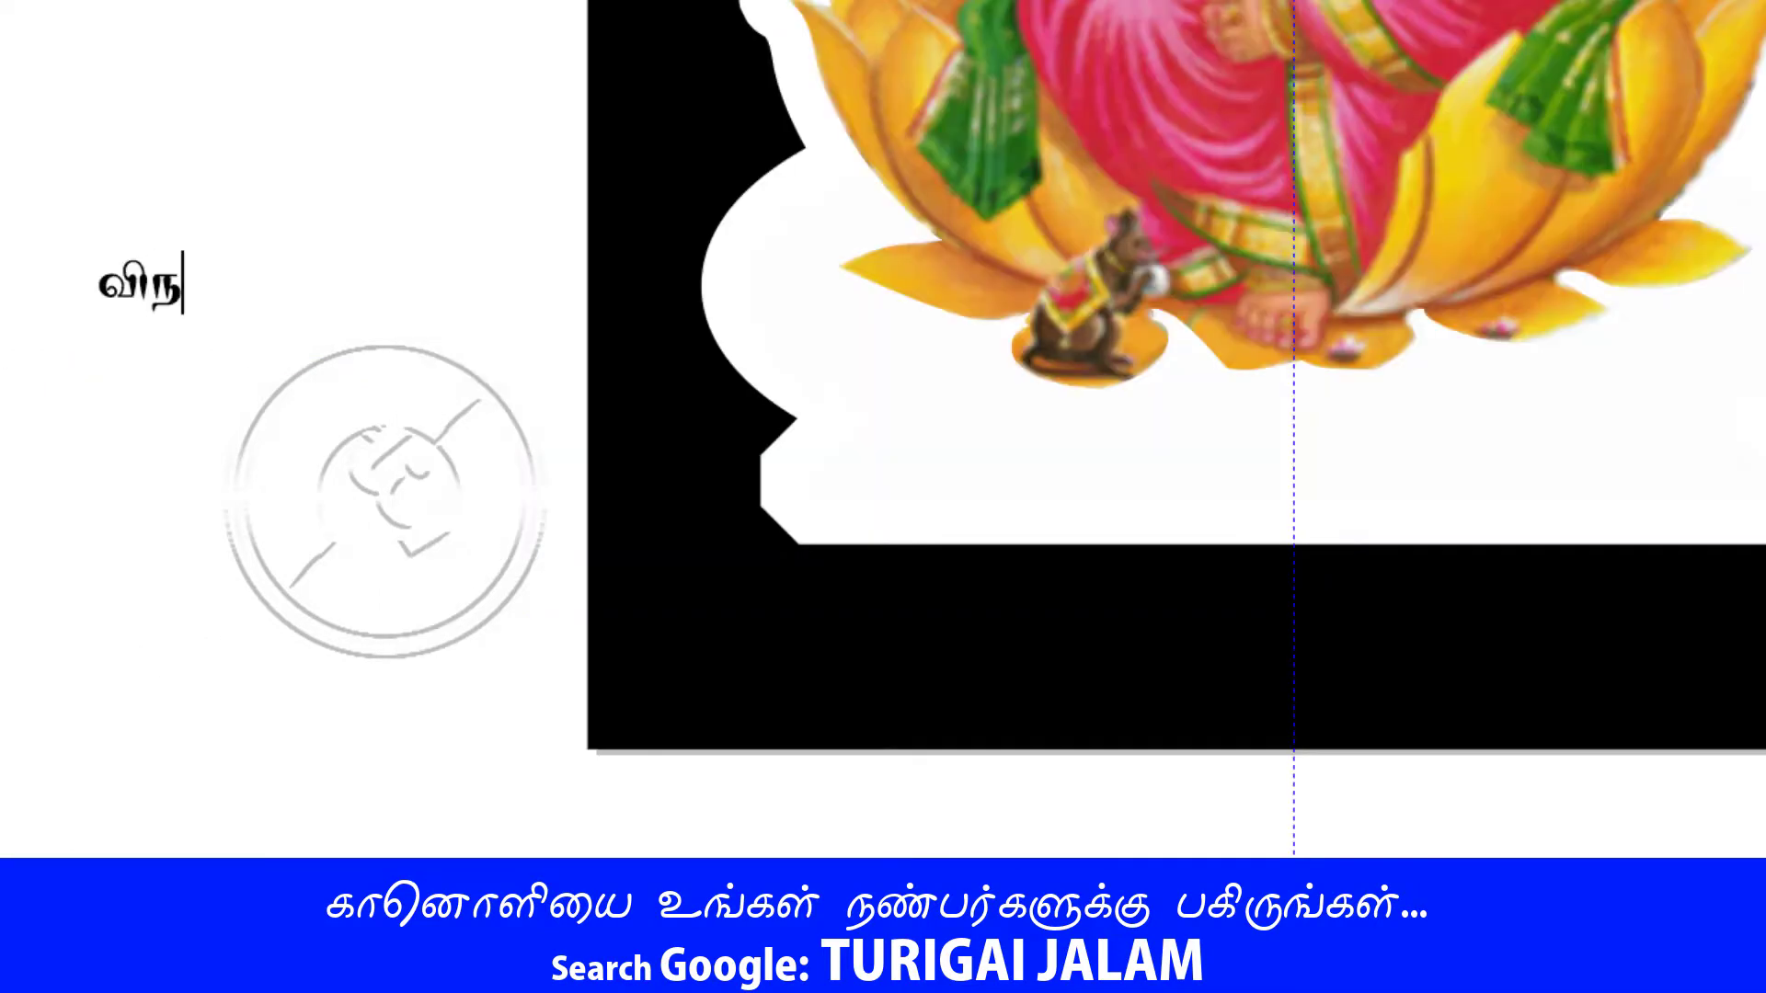
{"action": "type", "text": "ாயகர்"}
{"action": "type", "text": " சதுர்த்தி வா"}
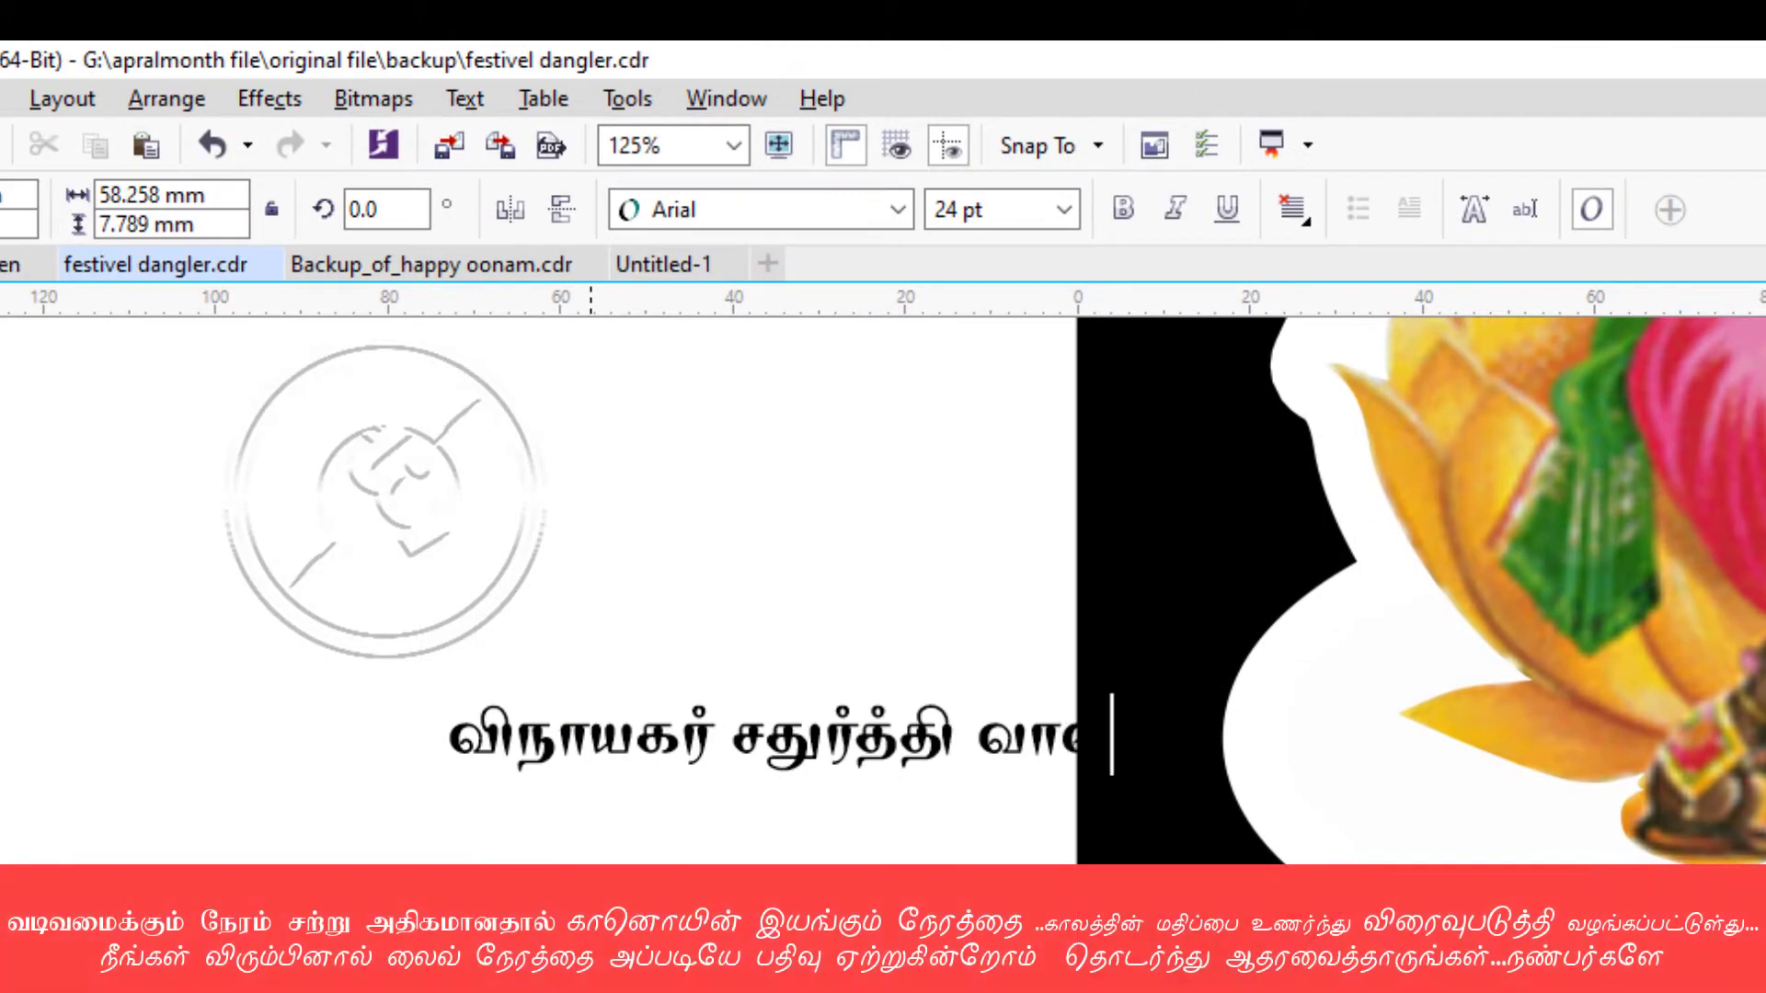
{"action": "type", "text": "ல்த்துக்கள்"}
{"action": "key", "text": "ctrl+a"}
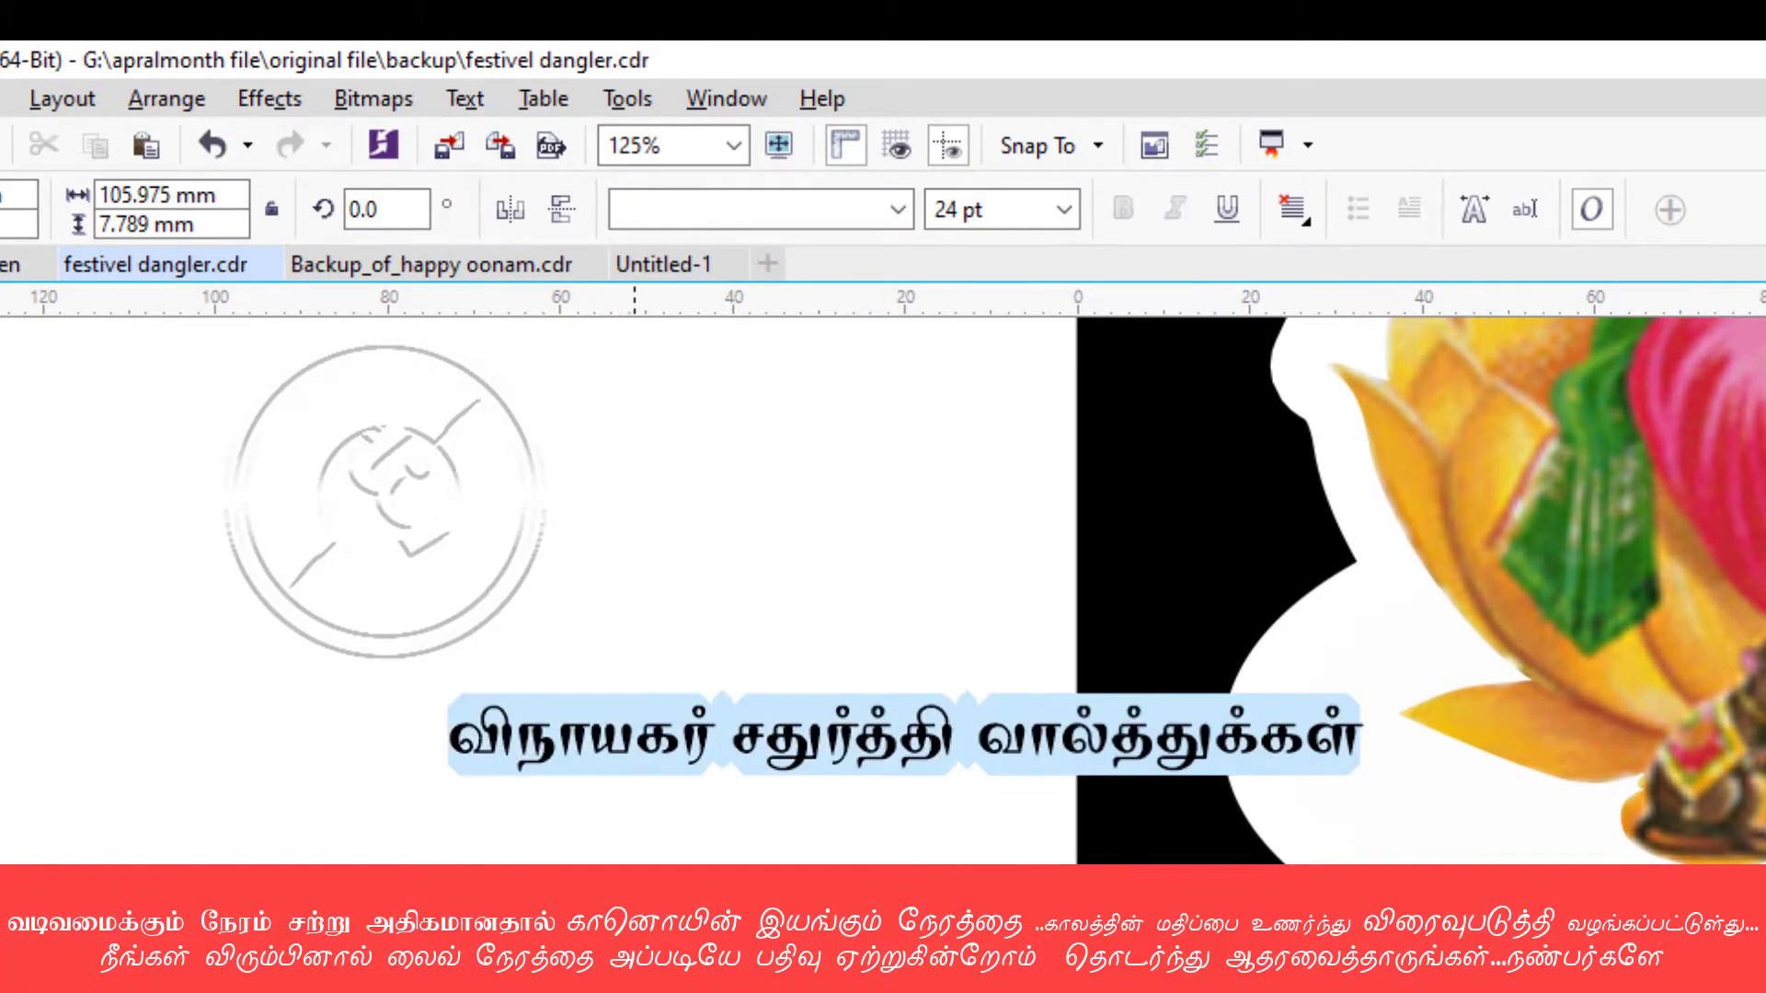
{"action": "left_click", "coordinate": [1104, 735]}
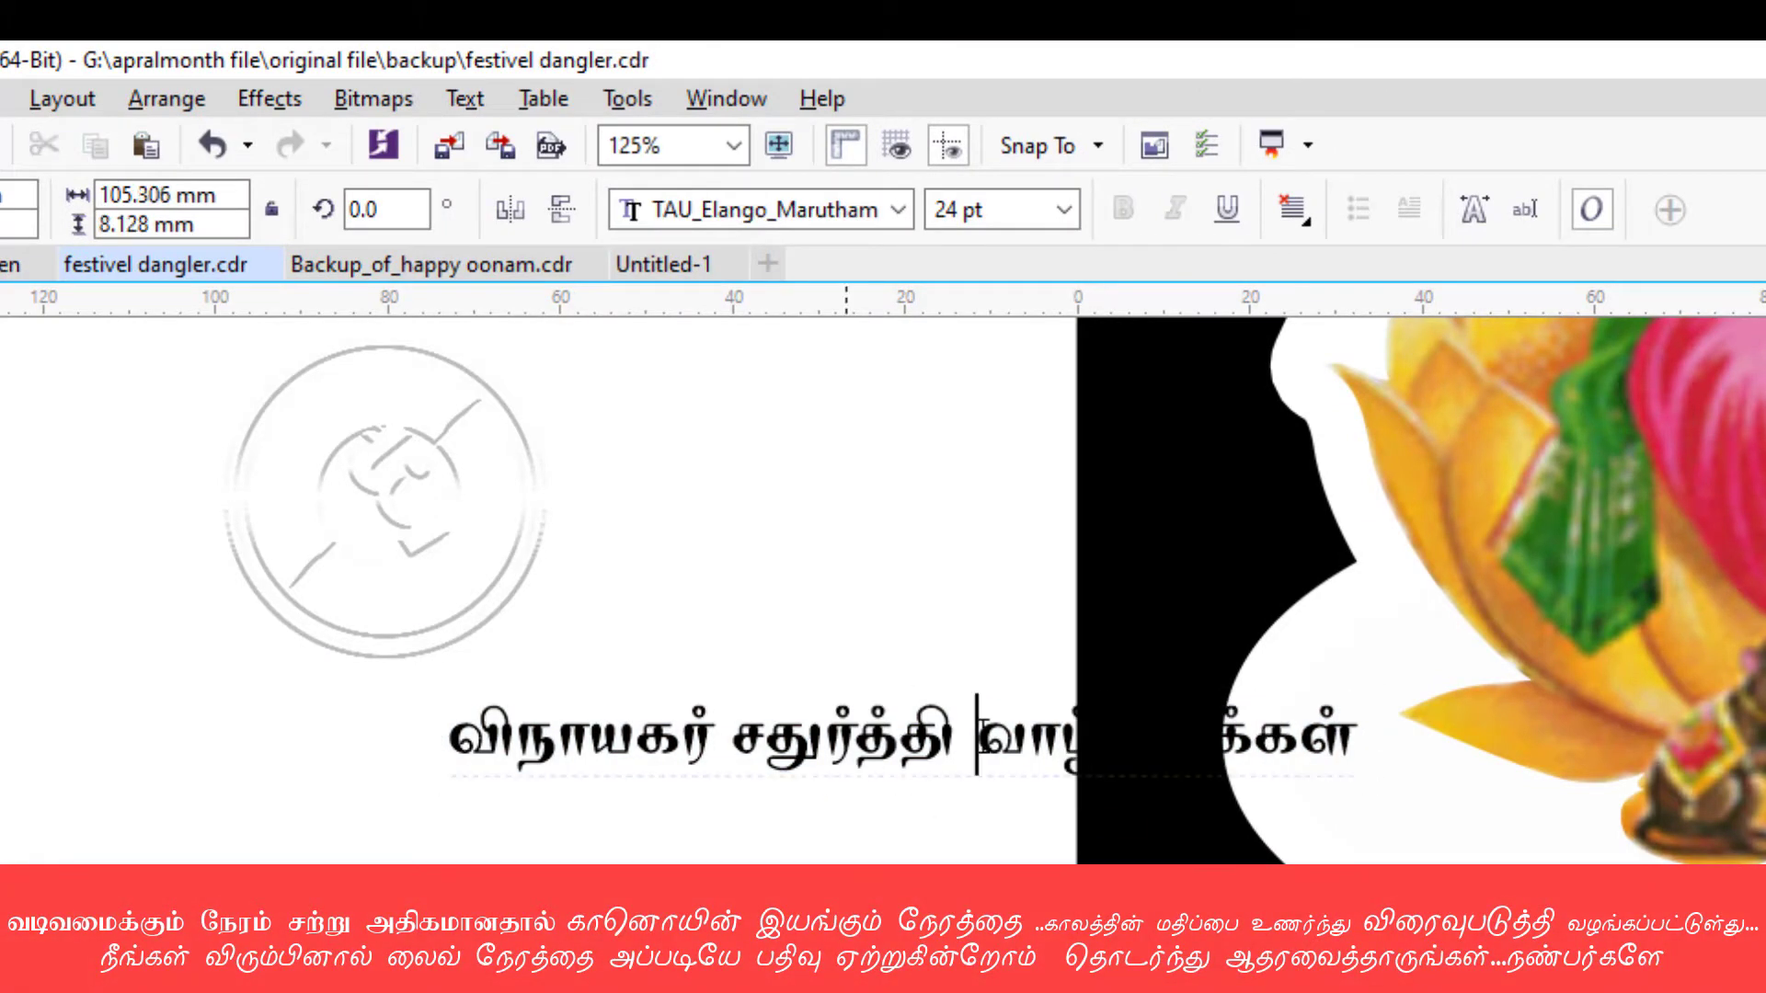
Break the greeting before "வாழ்த்துக்கள்" into two lines and centre-align the text.
{"action": "key", "text": "Return"}
{"action": "key", "text": "ctrl+a"}
{"action": "left_click", "coordinate": [1292, 210]}
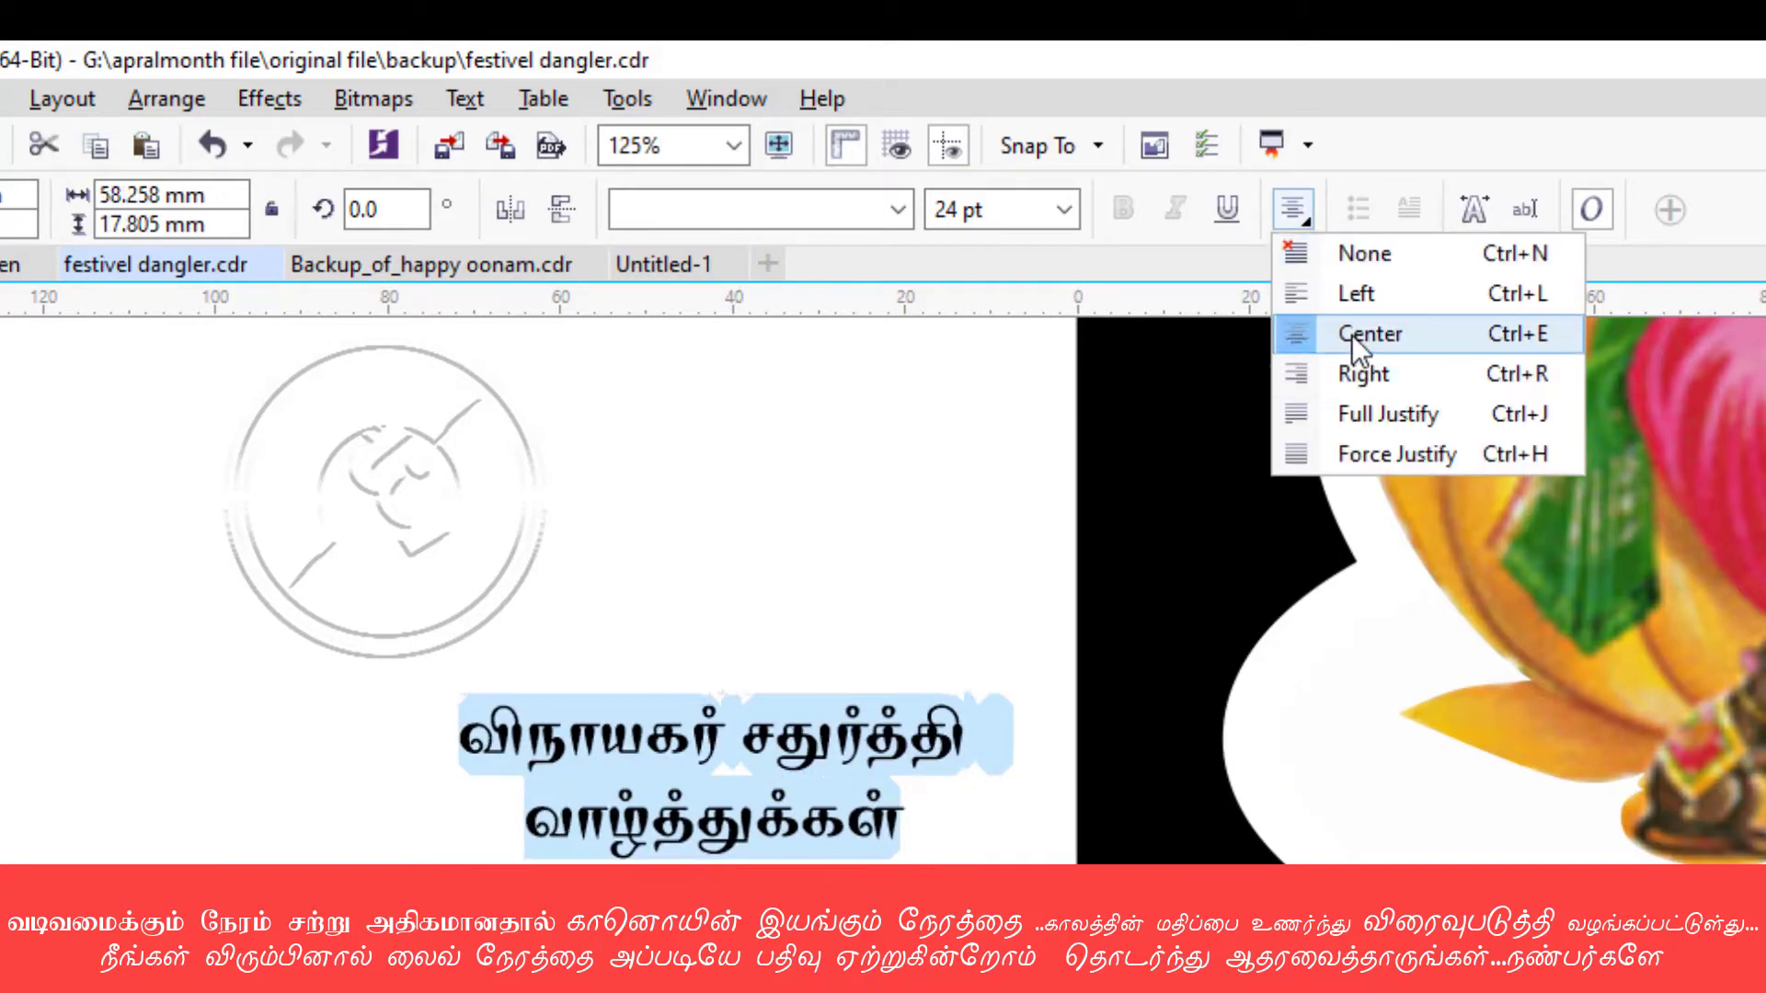
{"action": "left_click", "coordinate": [1362, 339]}
Preview the TAU_Elango fonts on the greeting and set its font to TAU_Elango_Mullai.
{"action": "left_click", "coordinate": [899, 210]}
{"action": "key", "text": "Down"}
{"action": "key", "text": "Down"}
{"action": "key", "text": "Down"}
{"action": "key", "text": "Down"}
{"action": "key", "text": "Down"}
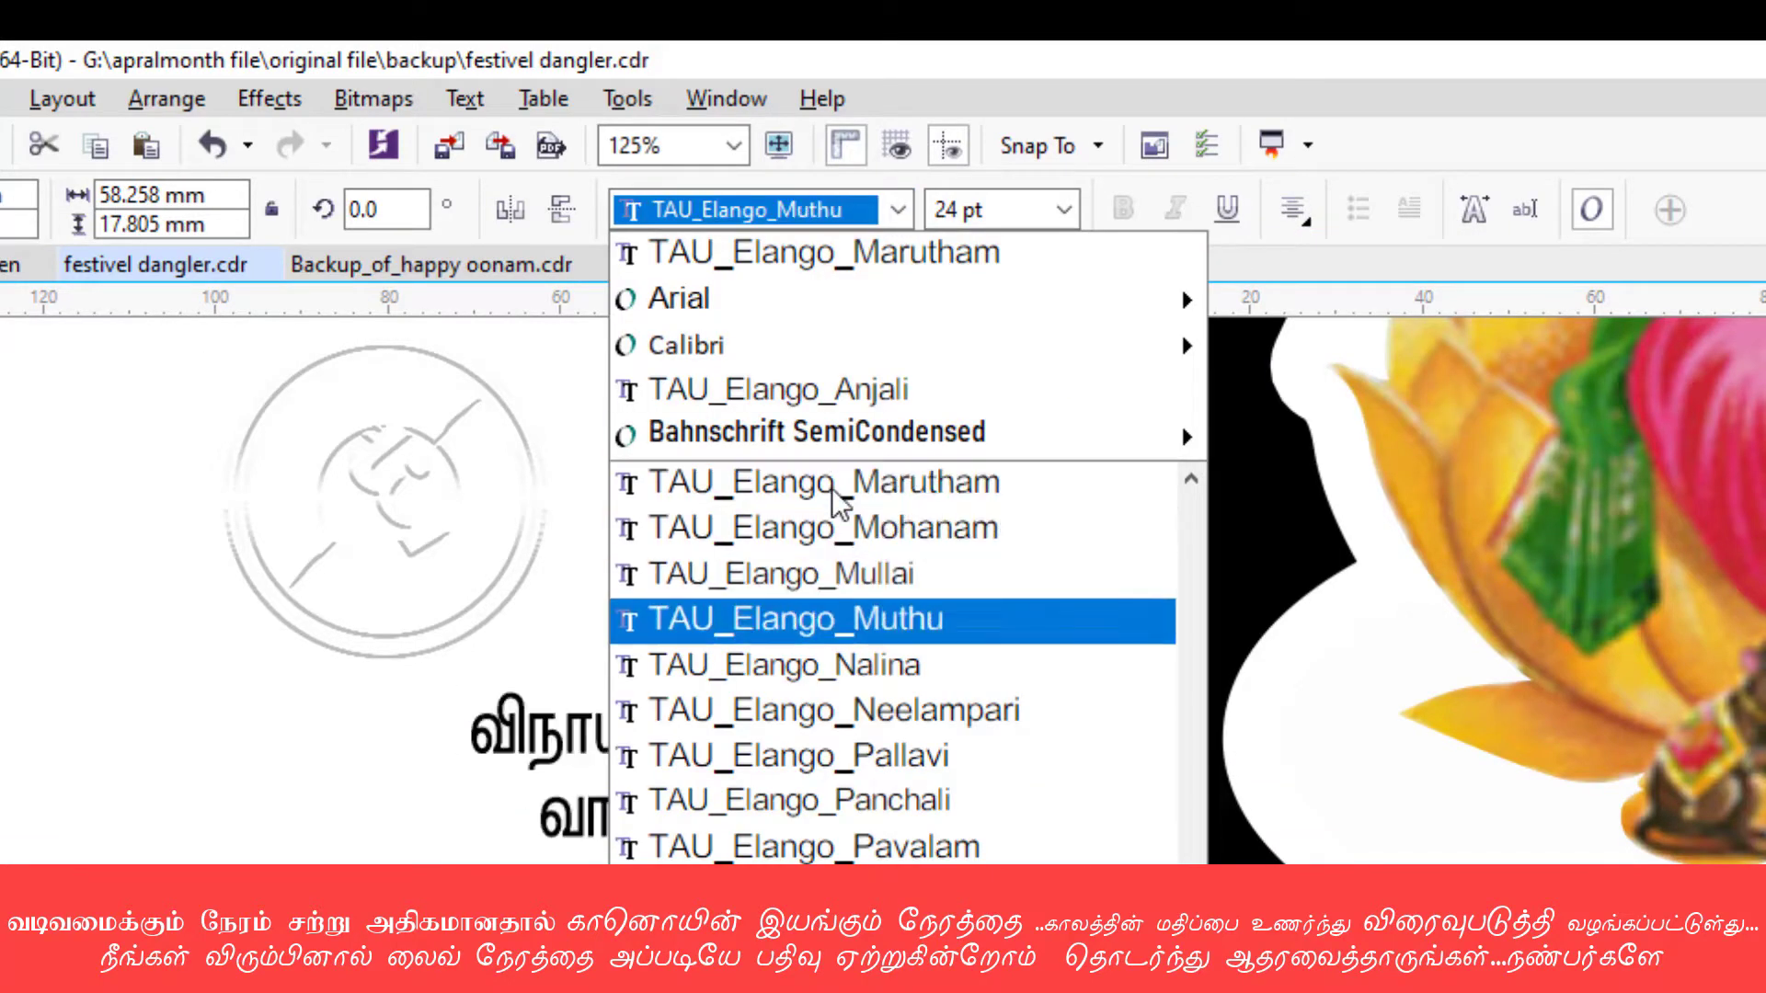
{"action": "key", "text": "Down"}
{"action": "key", "text": "Down"}
{"action": "key", "text": "Down"}
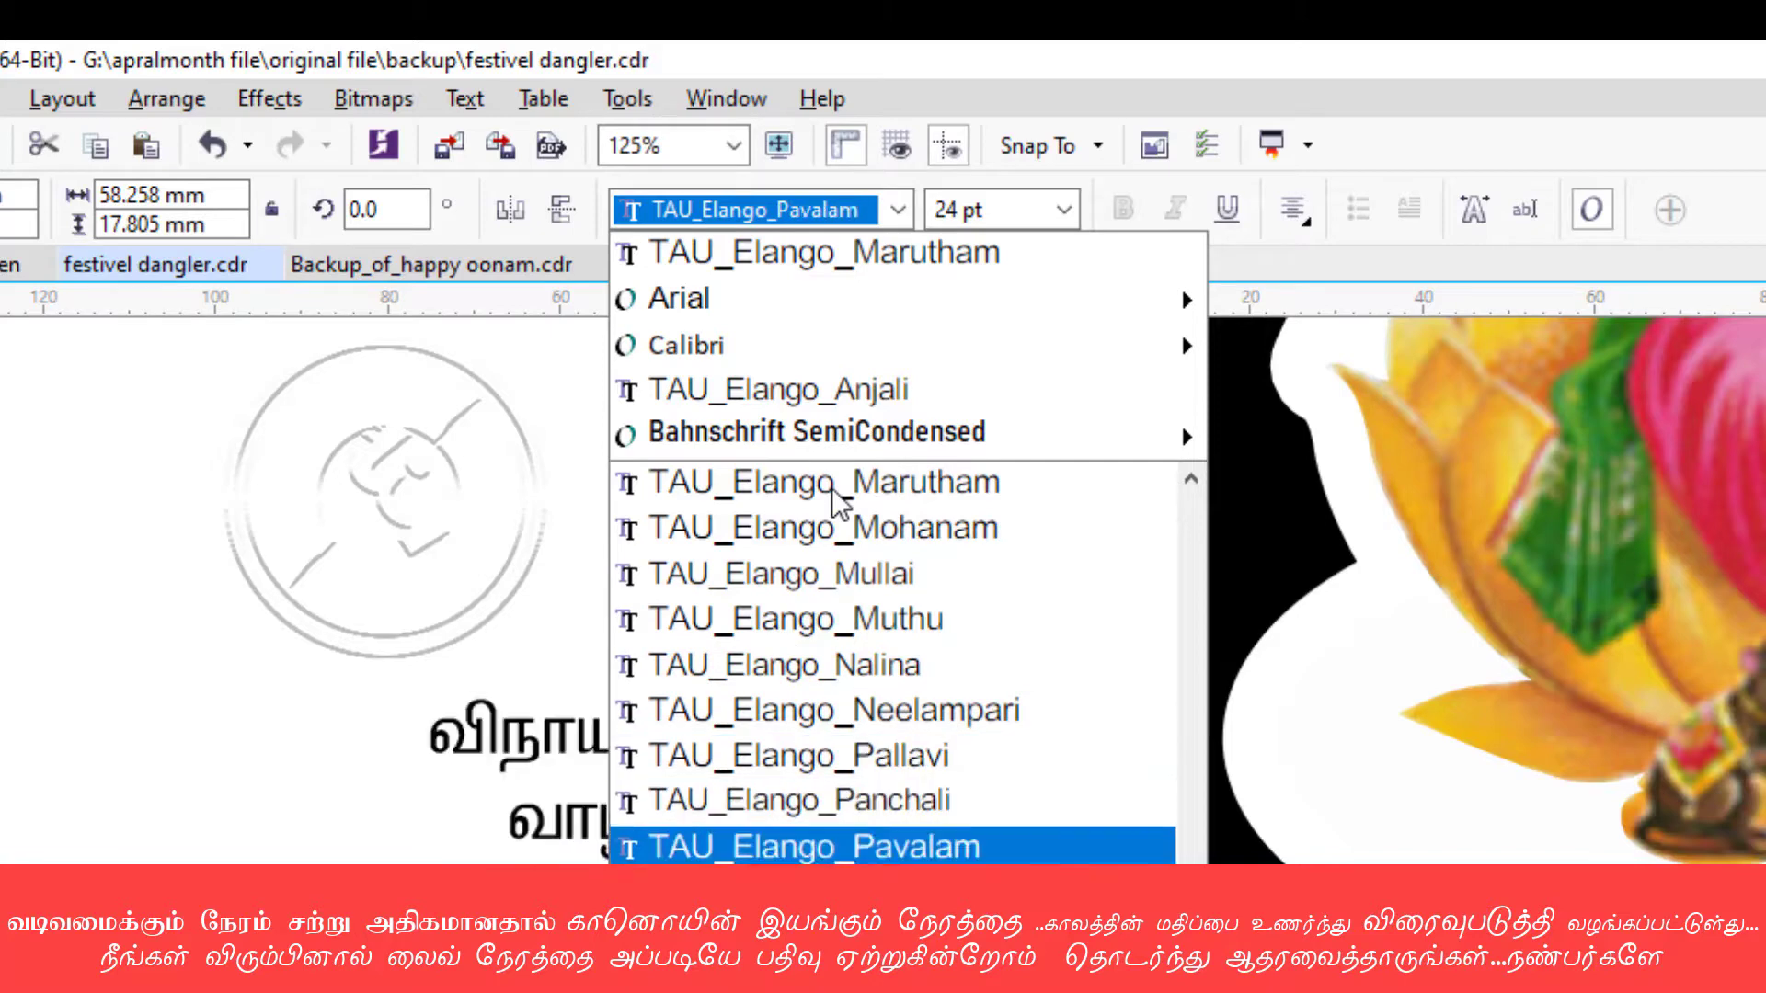
{"action": "key", "text": "Down"}
{"action": "key", "text": "Down"}
{"action": "key", "text": "Down"}
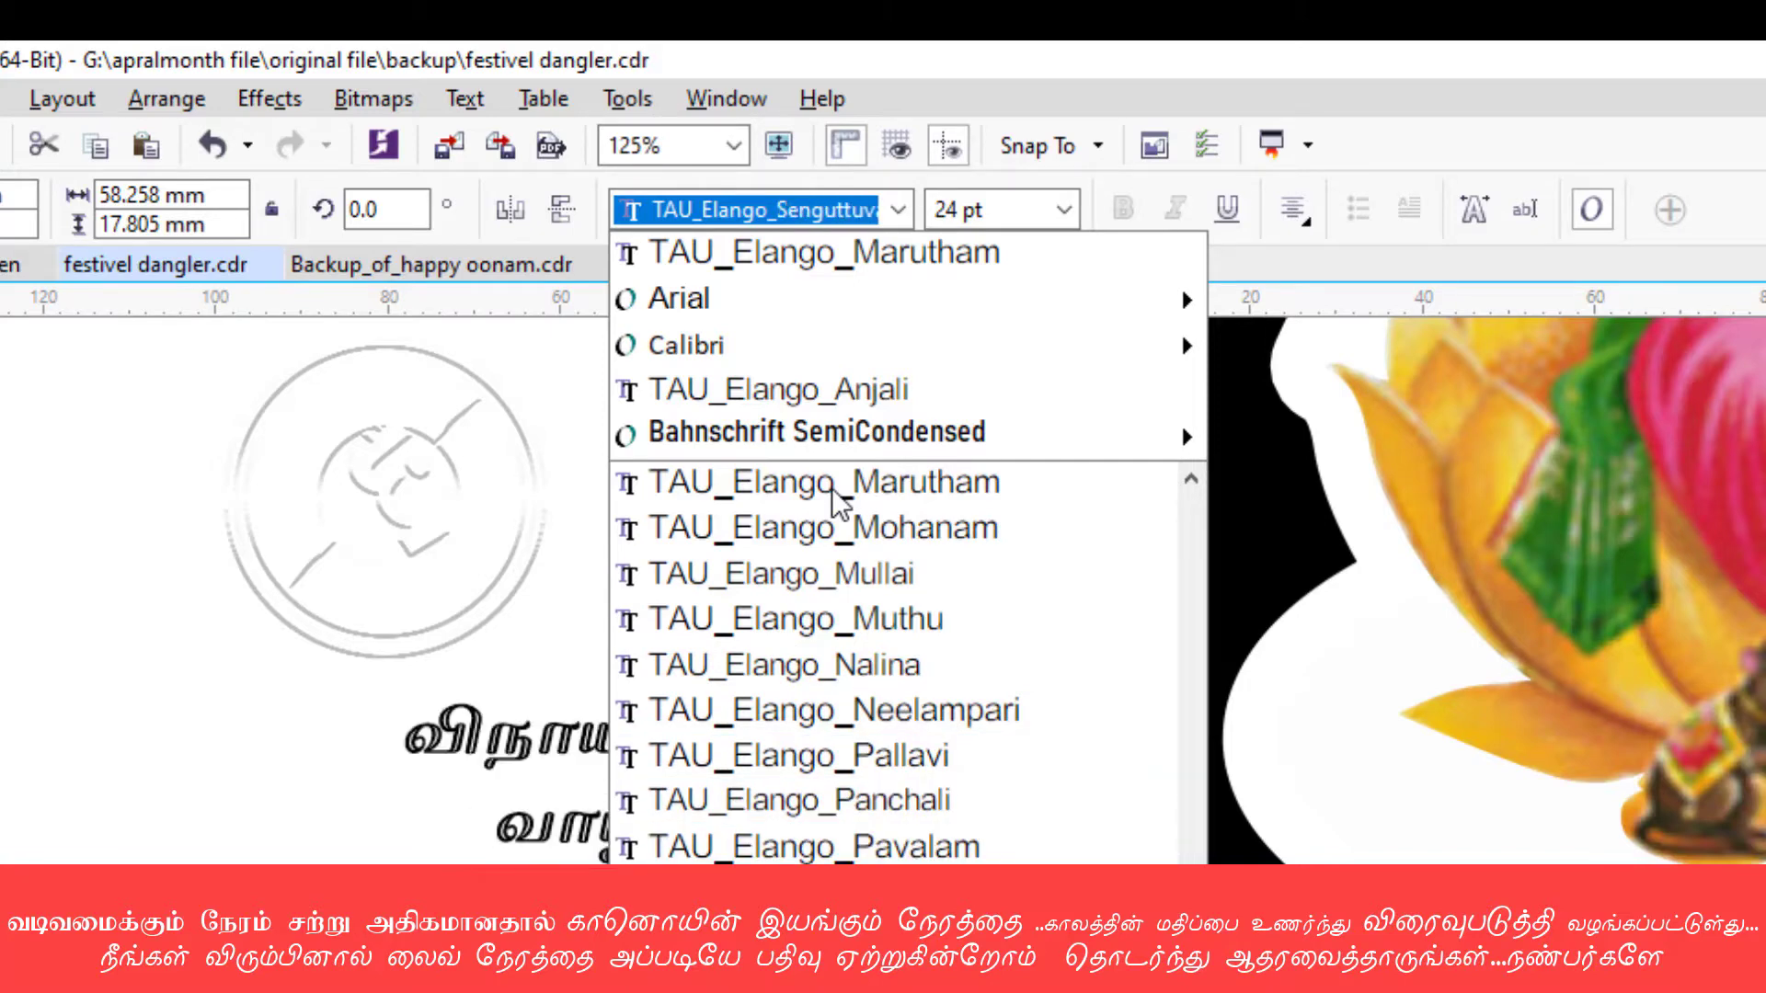
{"action": "key", "text": "Down"}
{"action": "key", "text": "Down"}
{"action": "key", "text": "Down"}
{"action": "key", "text": "Down"}
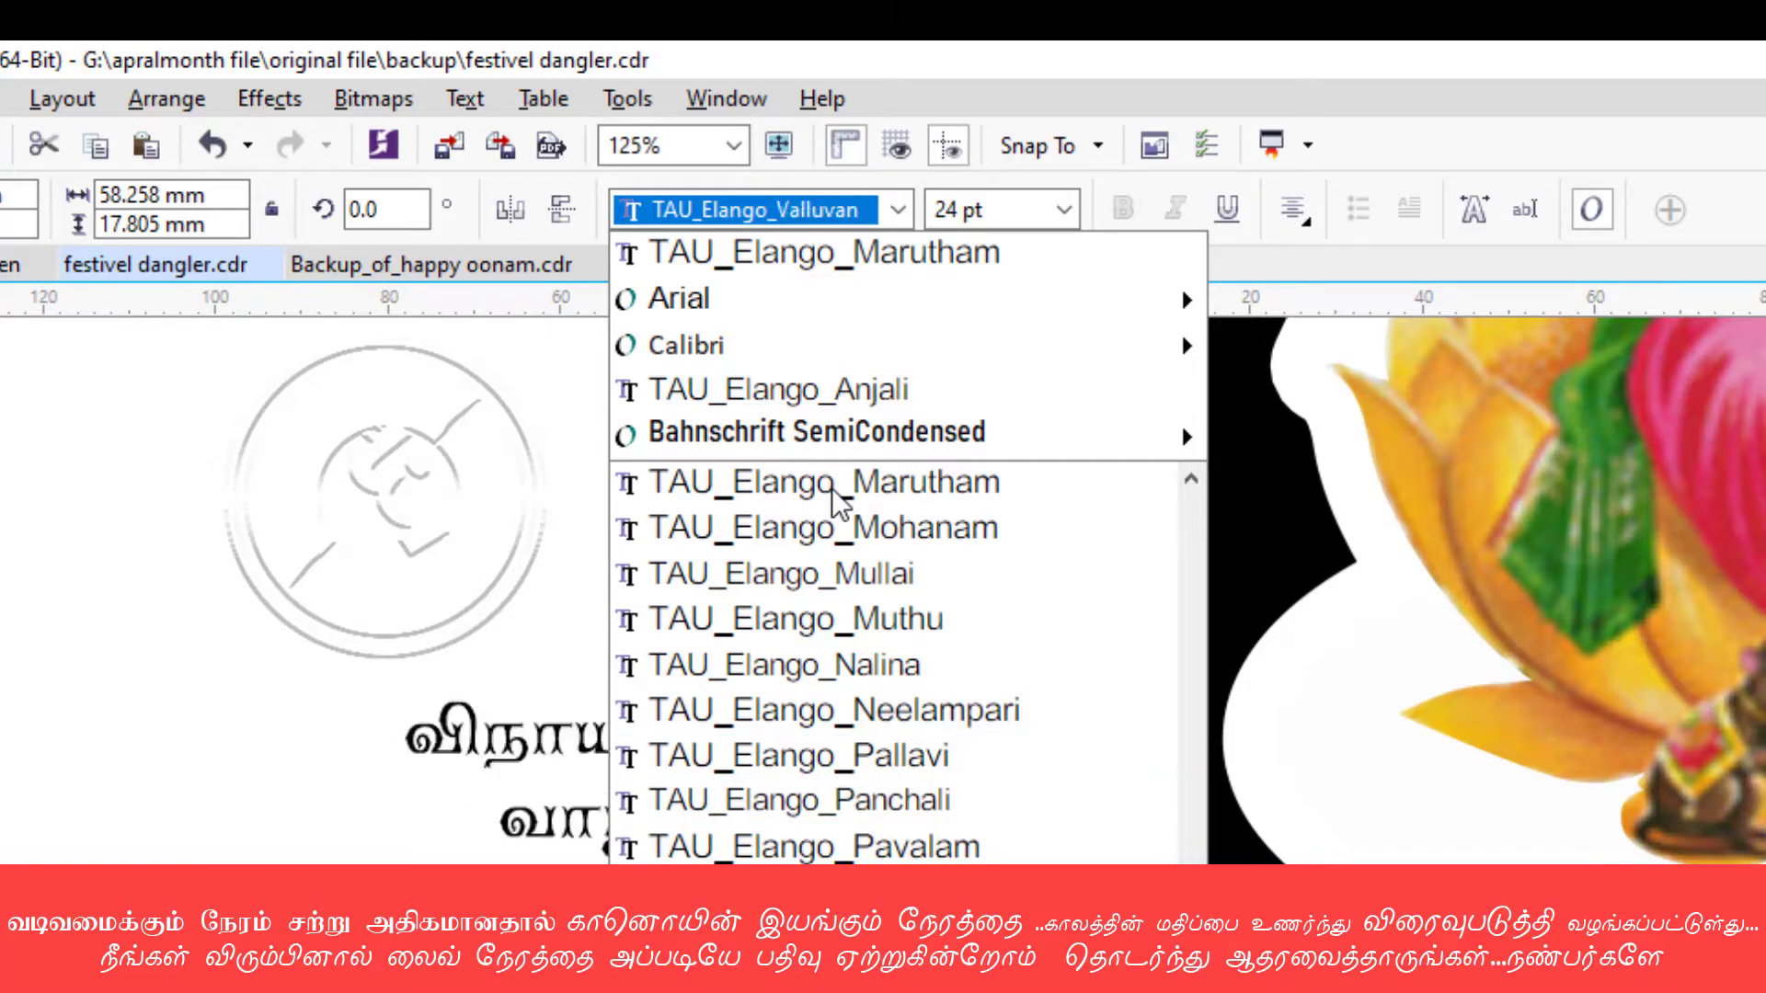
{"action": "key", "text": "Up"}
{"action": "key", "text": "Up"}
{"action": "key", "text": "Up"}
{"action": "key", "text": "Up"}
{"action": "key", "text": "Up"}
{"action": "key", "text": "Up"}
{"action": "key", "text": "Up"}
{"action": "key", "text": "Up"}
{"action": "key", "text": "Up"}
{"action": "key", "text": "Up"}
{"action": "key", "text": "Up"}
{"action": "key", "text": "Up"}
{"action": "key", "text": "Up"}
{"action": "key", "text": "Up"}
{"action": "key", "text": "Up"}
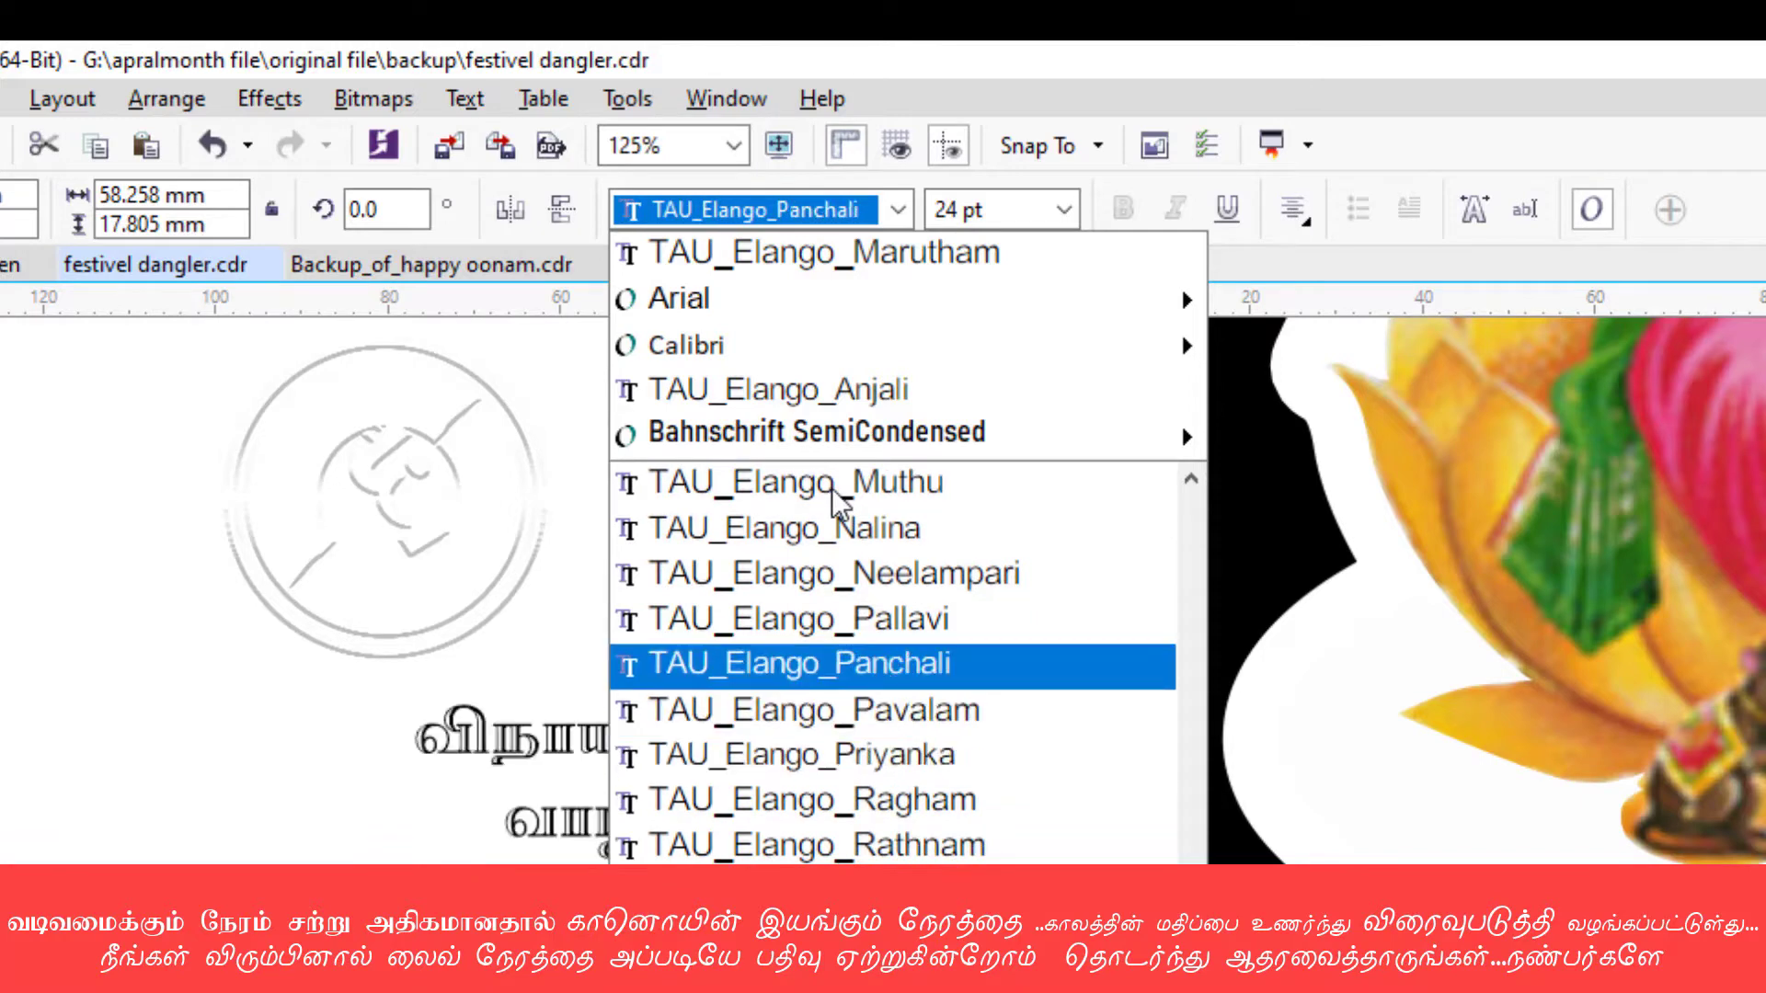
{"action": "key", "text": "Up"}
{"action": "key", "text": "Up"}
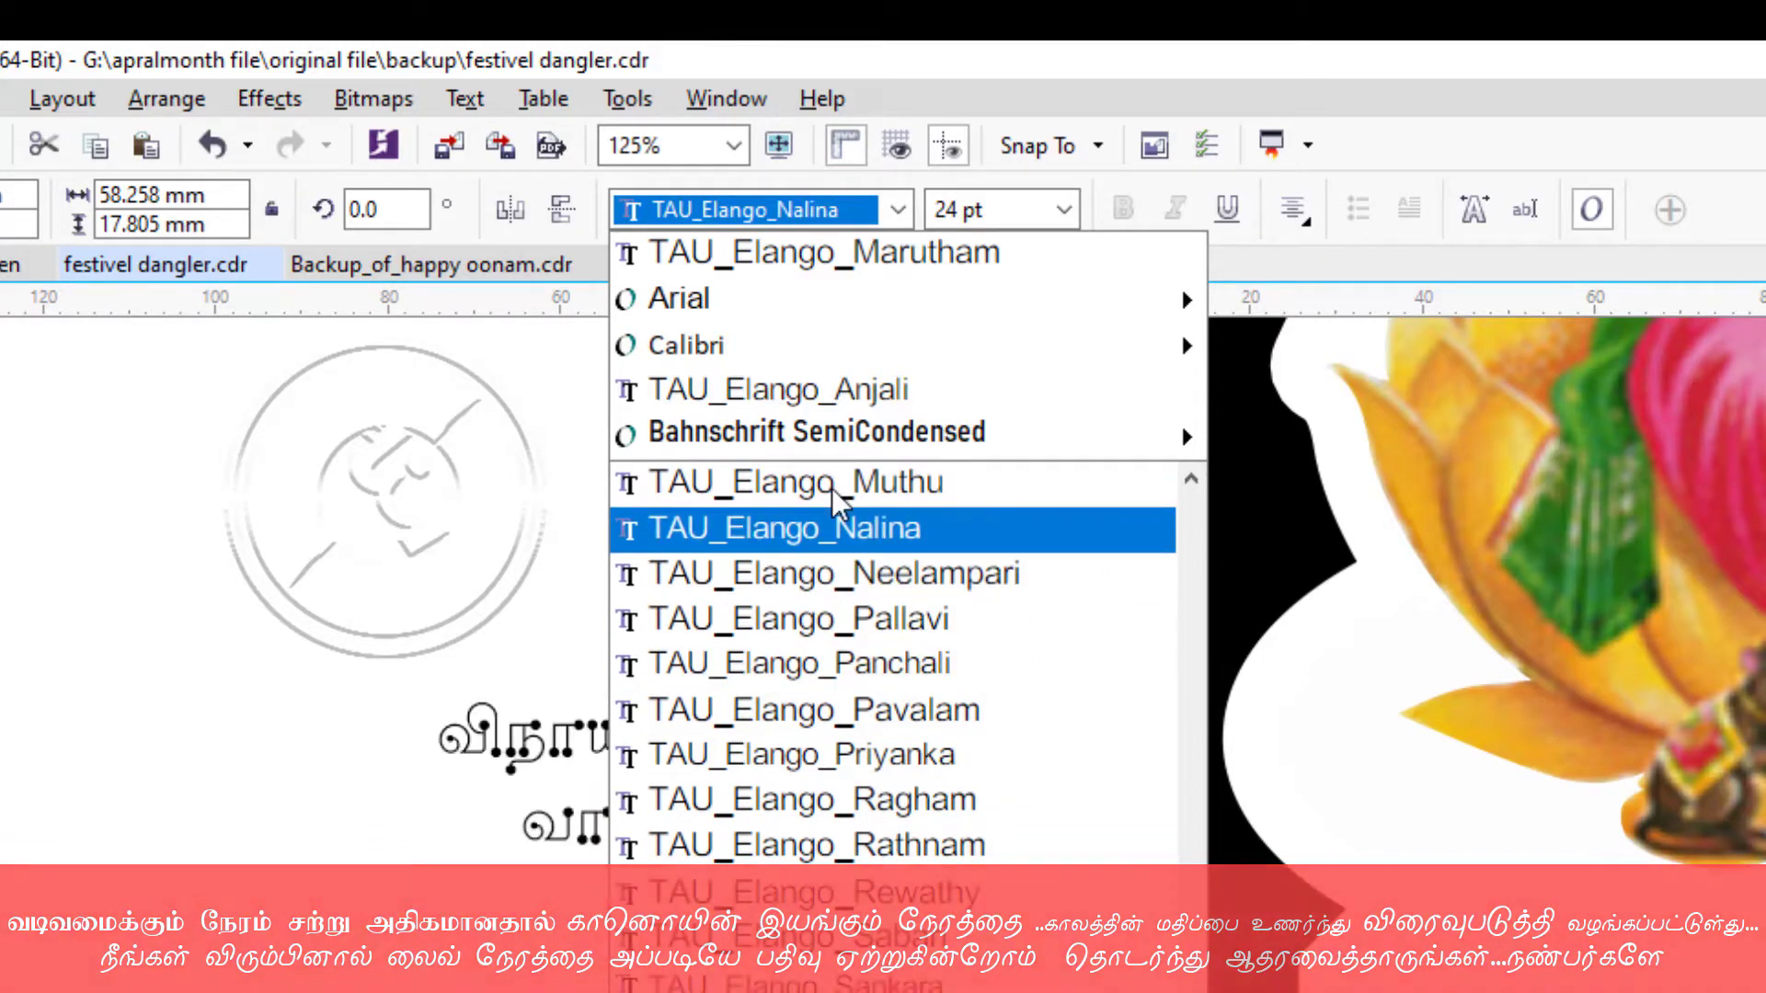
{"action": "key", "text": "Return"}
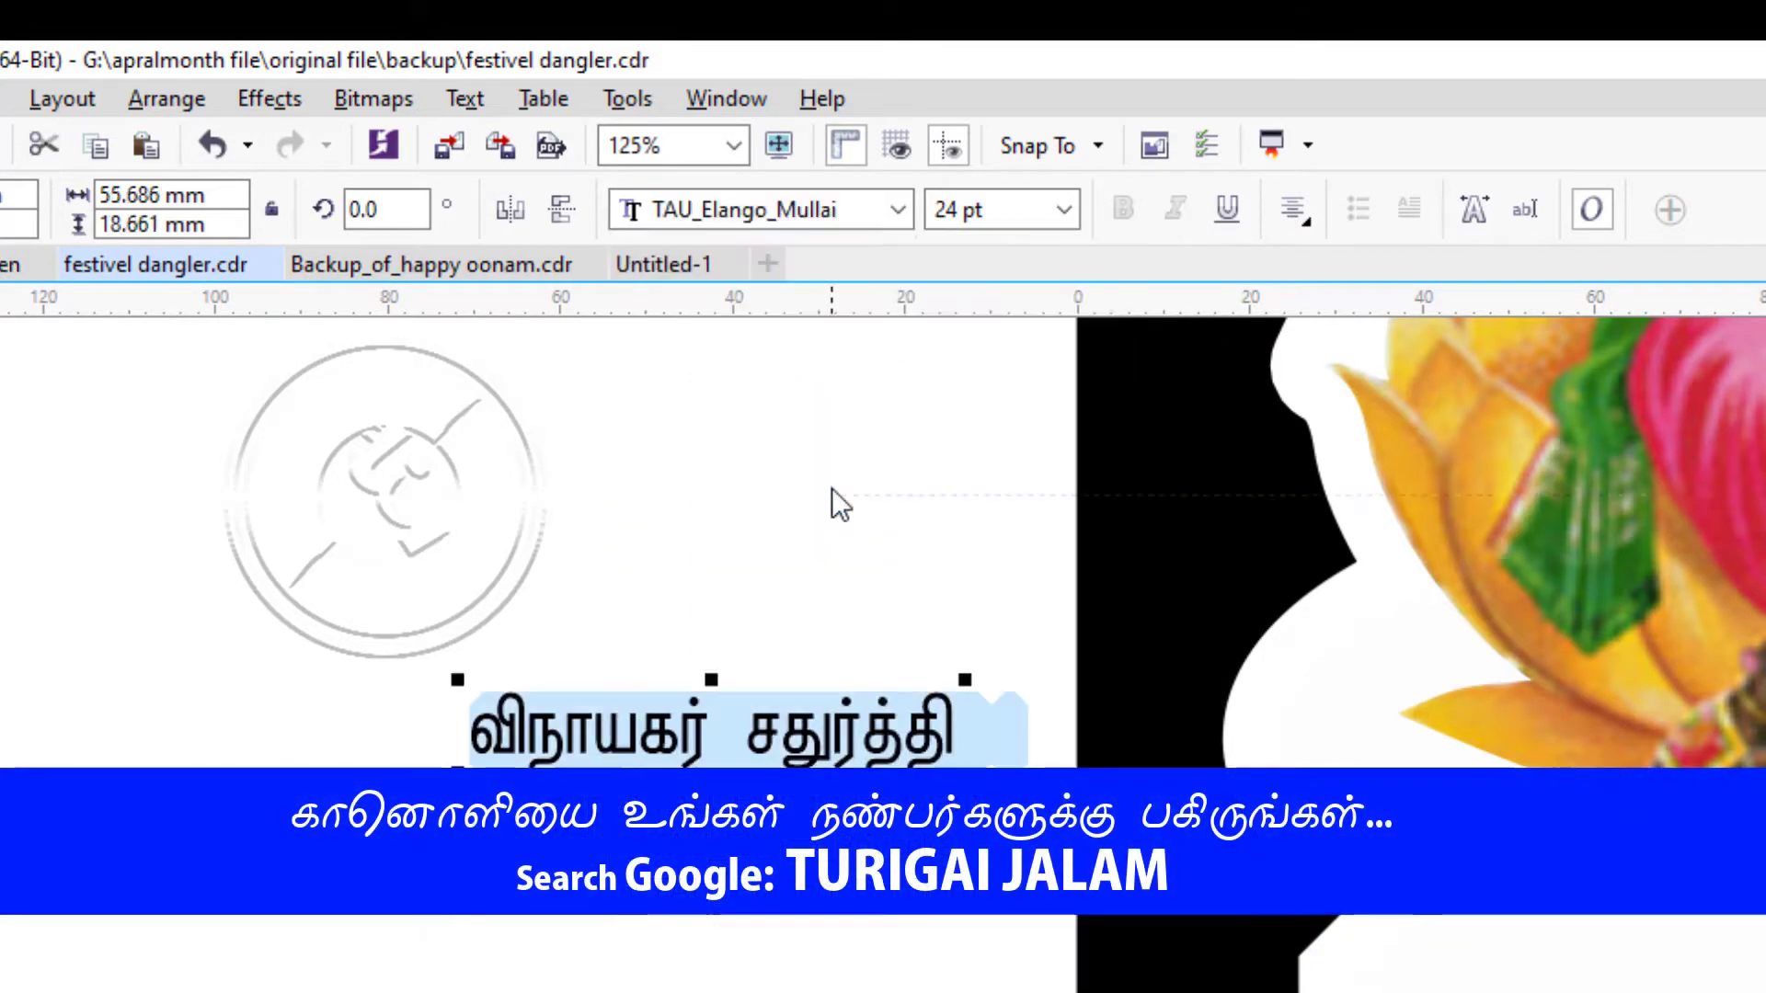
Place the greeting on the dangler's white base at 26.16 pt and enlarge the font size of its second line.
{"action": "left_click_drag", "start_coordinate": [643, 800], "coordinate": [1765, 992]}
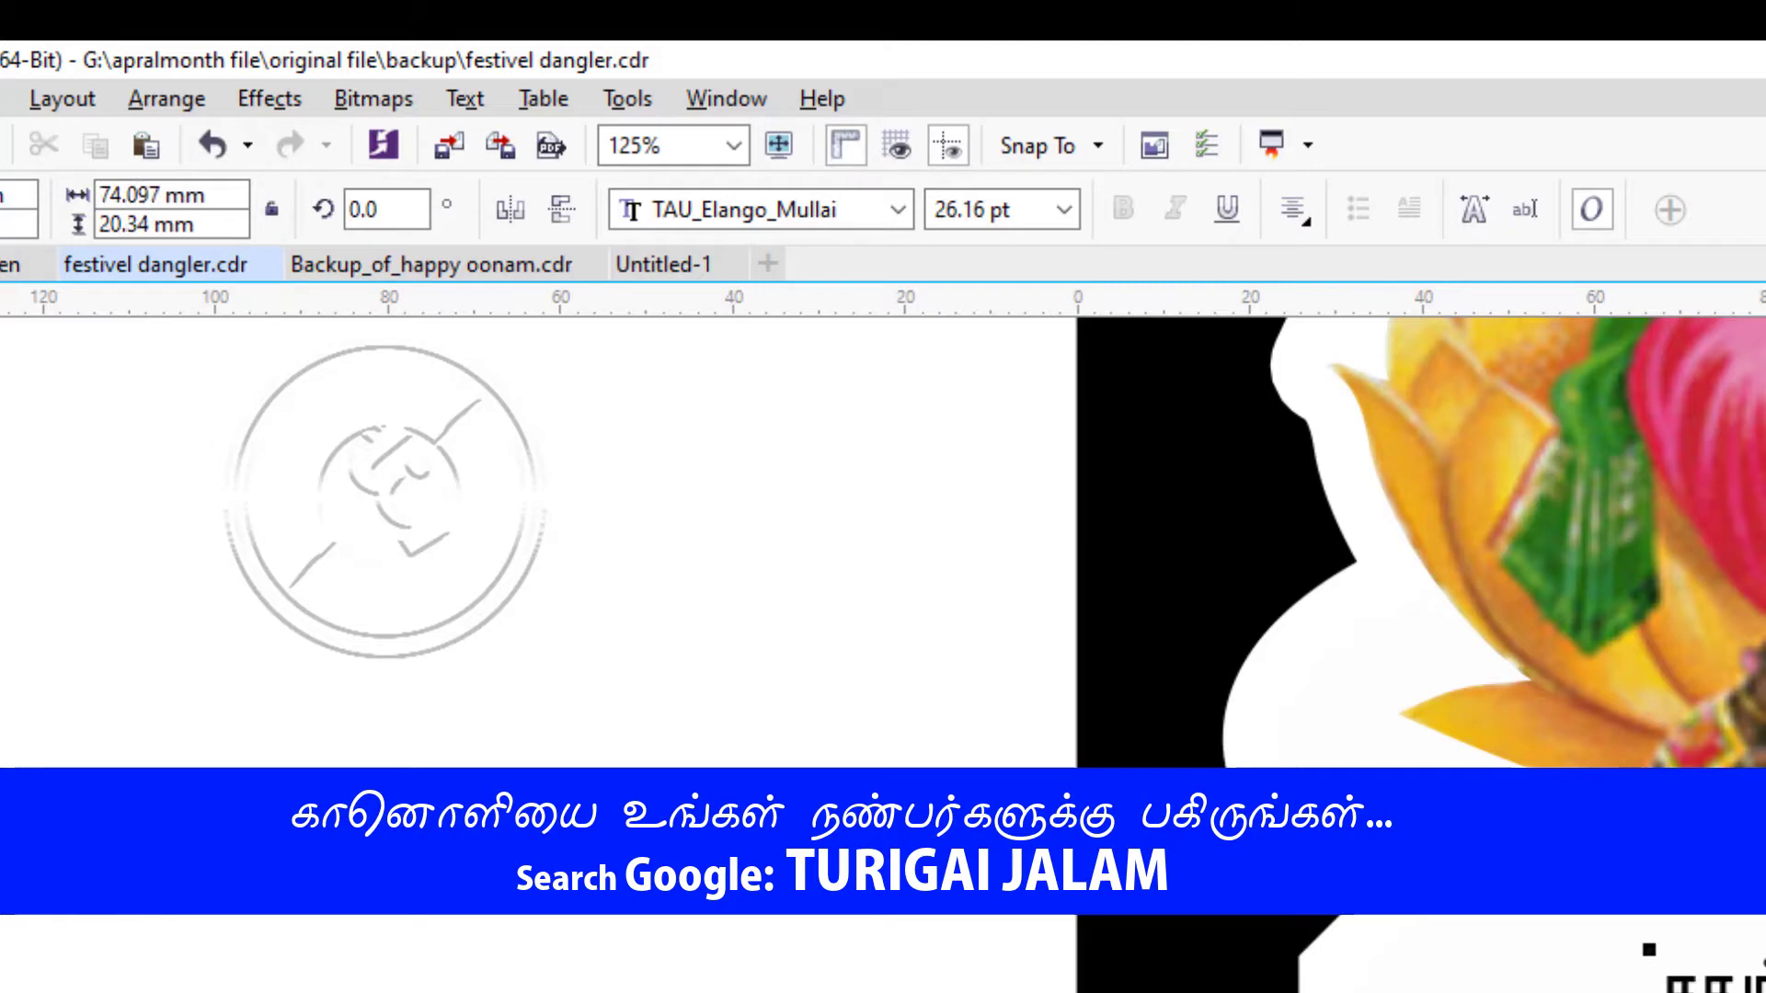
{"action": "left_click", "coordinate": [1065, 210]}
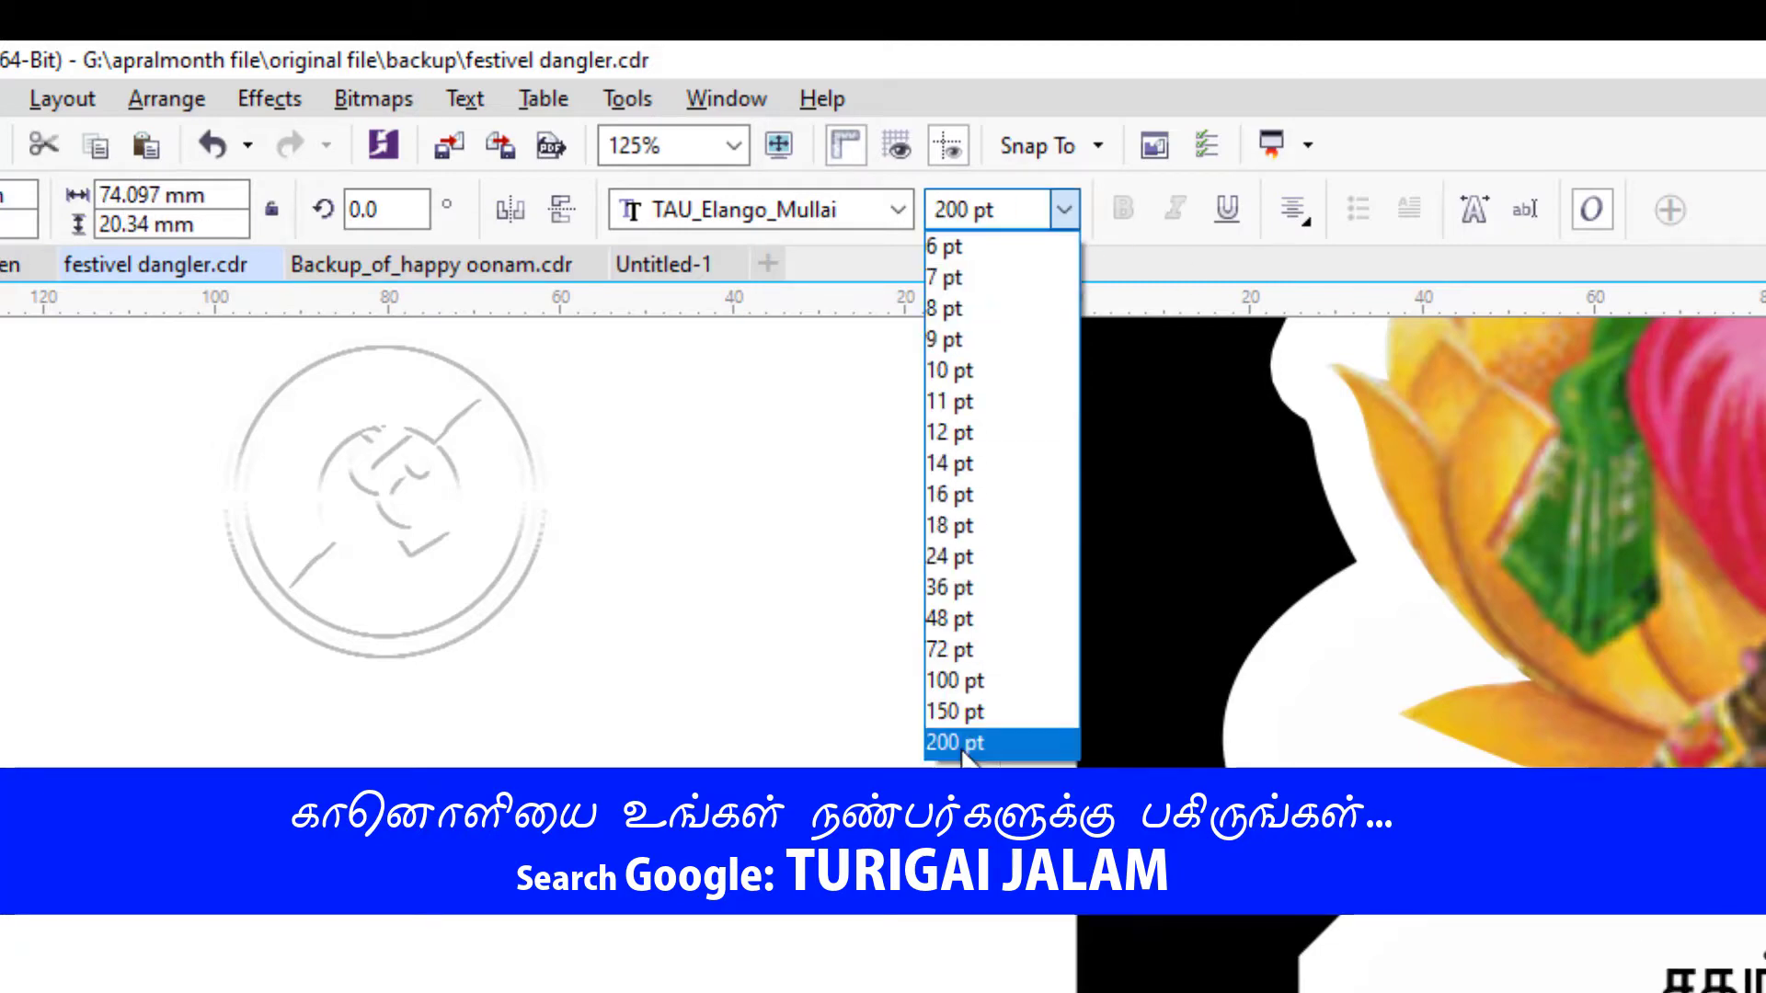
{"action": "left_click", "coordinate": [964, 617]}
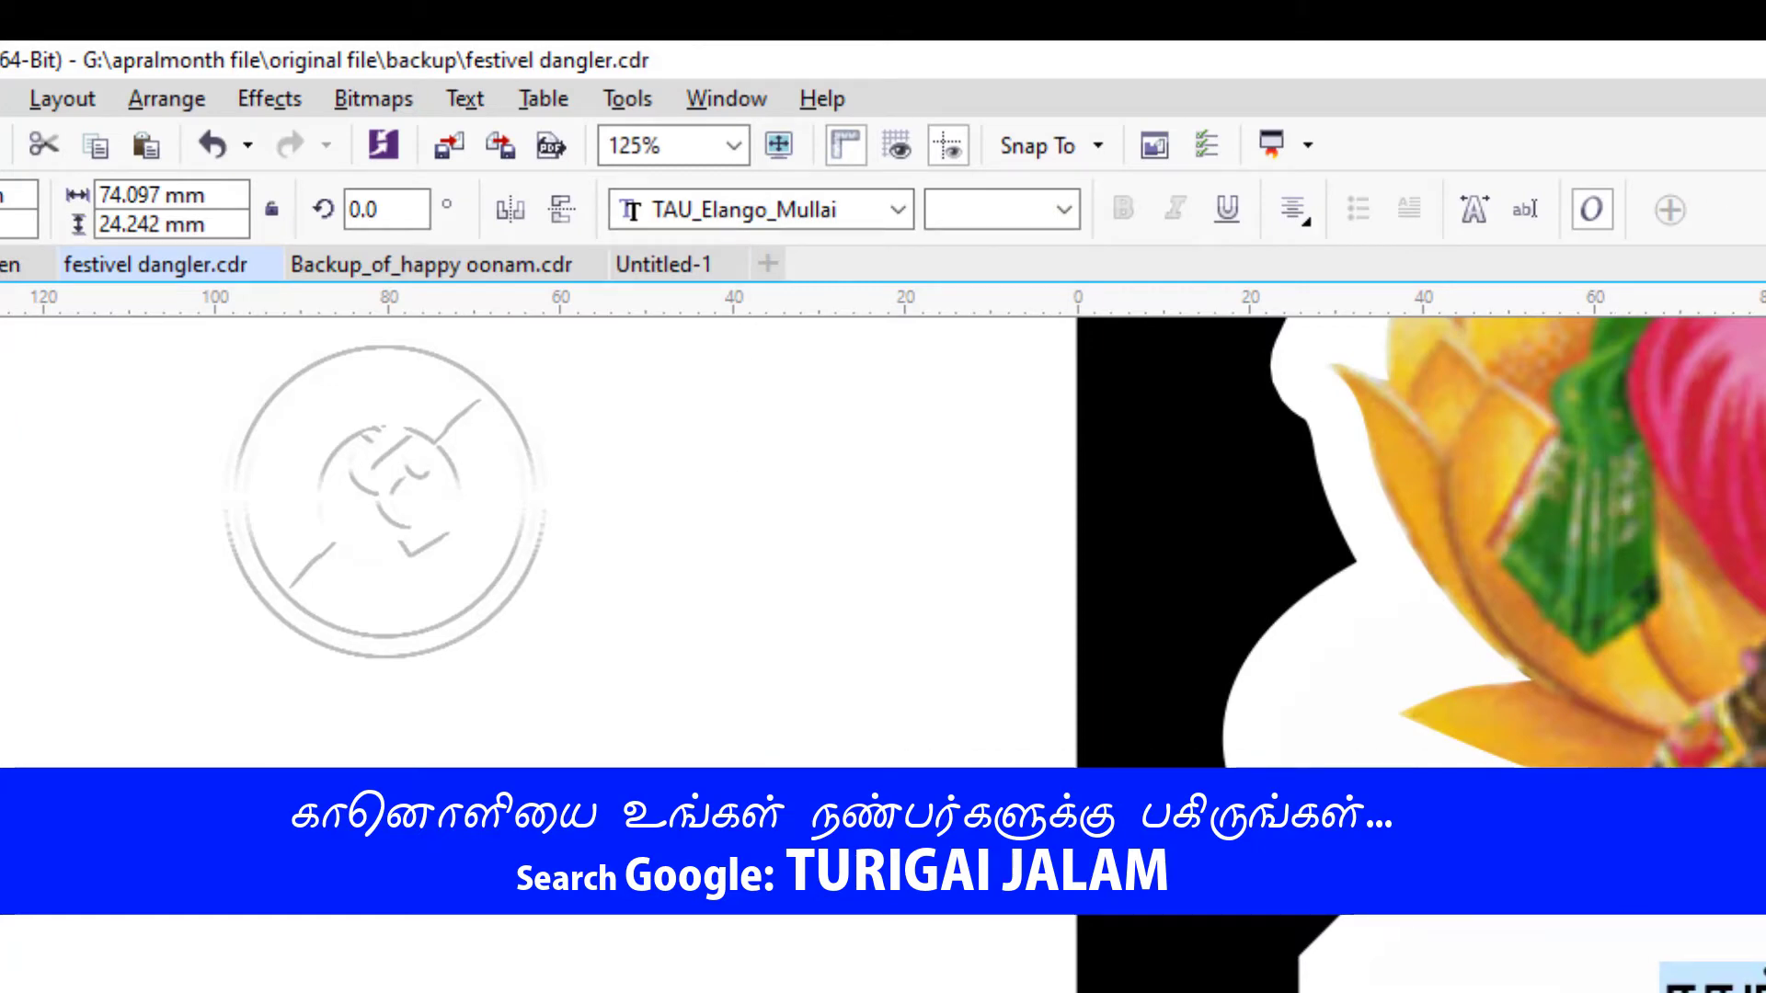
{"action": "key", "text": "ctrl+space"}
{"action": "key", "text": "Escape"}
{"action": "scroll", "coordinate": [1176, 961], "scroll_direction": "down", "scroll_amount": 2}
{"action": "scroll", "coordinate": [1352, 499], "scroll_direction": "up", "scroll_amount": 3}
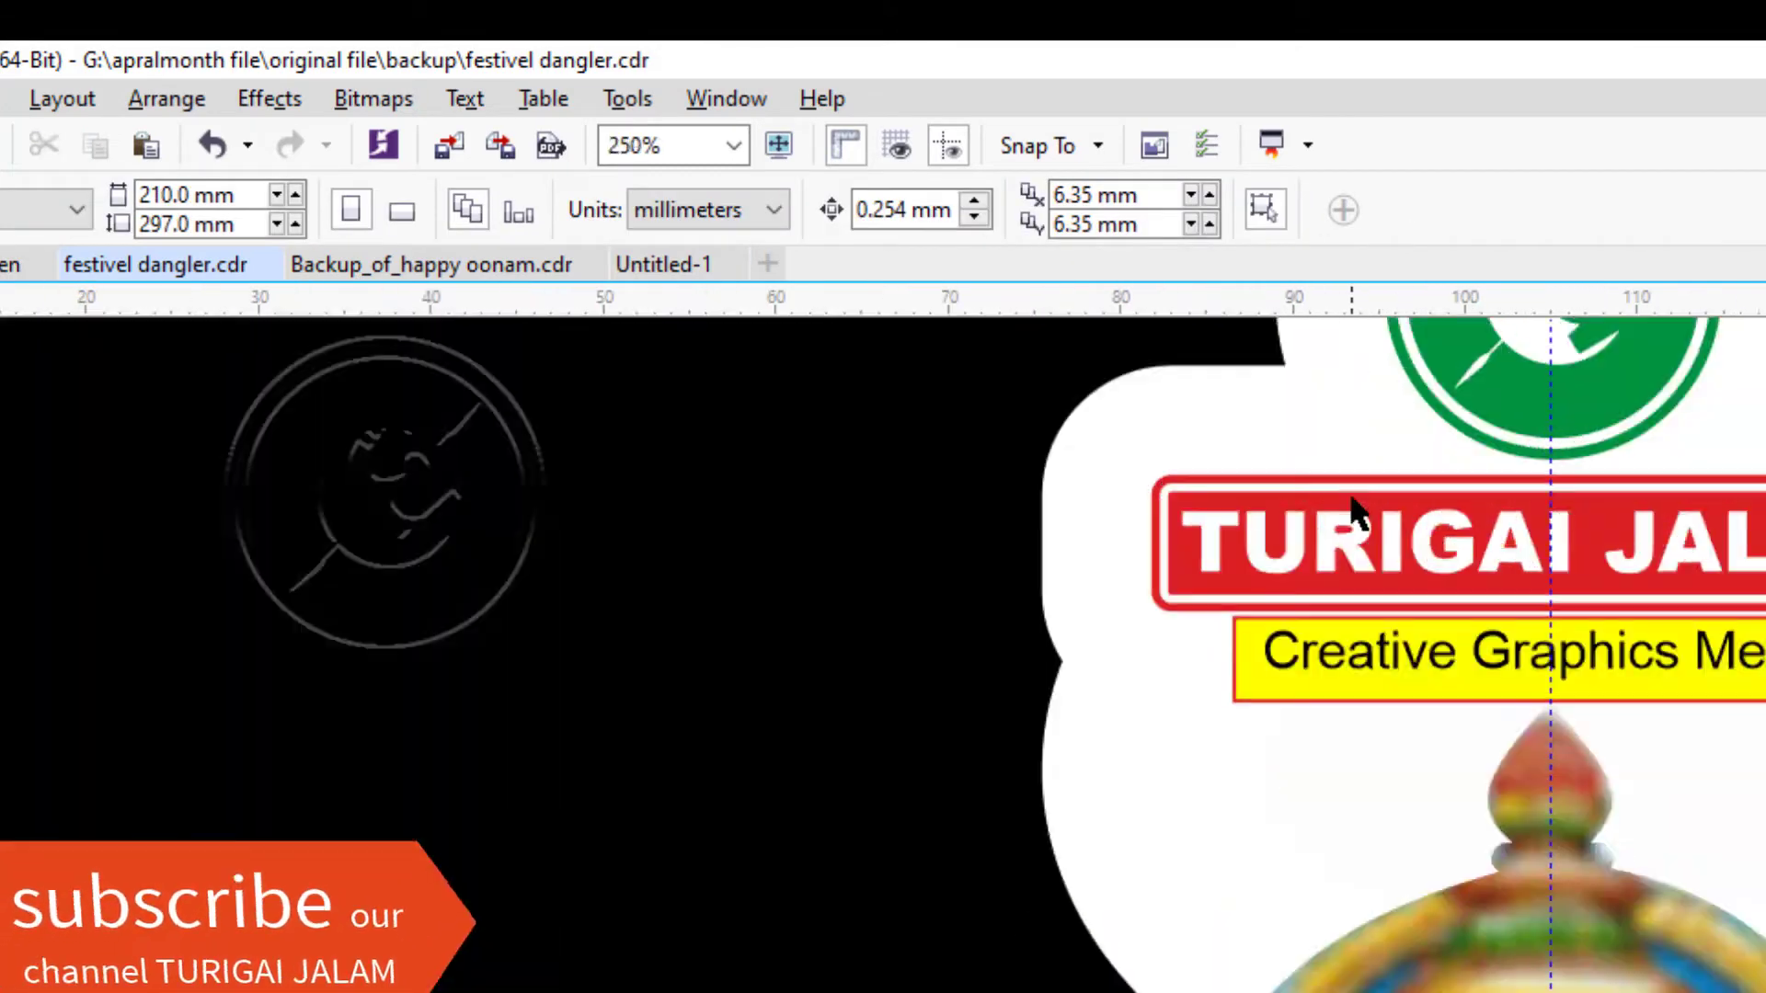
{"action": "scroll", "coordinate": [1353, 501], "scroll_direction": "down", "scroll_amount": 1}
{"action": "scroll", "coordinate": [1356, 511], "scroll_direction": "down", "scroll_amount": 1}
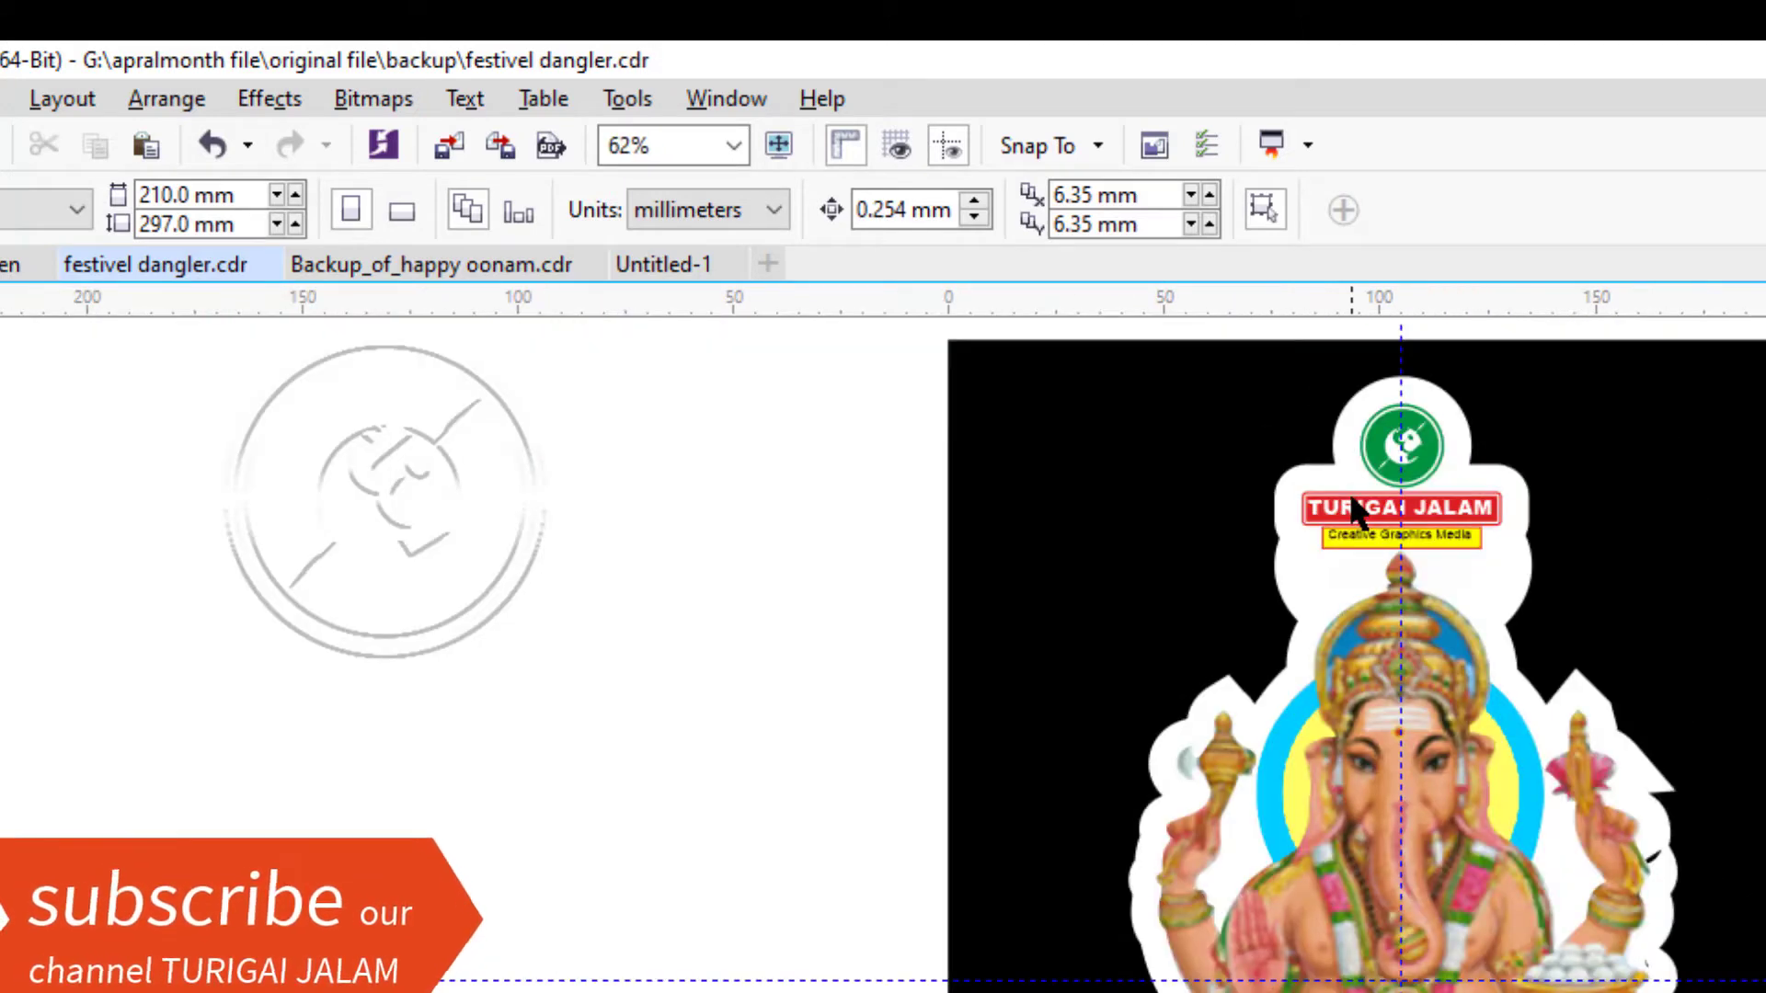
{"action": "scroll", "coordinate": [1196, 441], "scroll_direction": "up", "scroll_amount": 1}
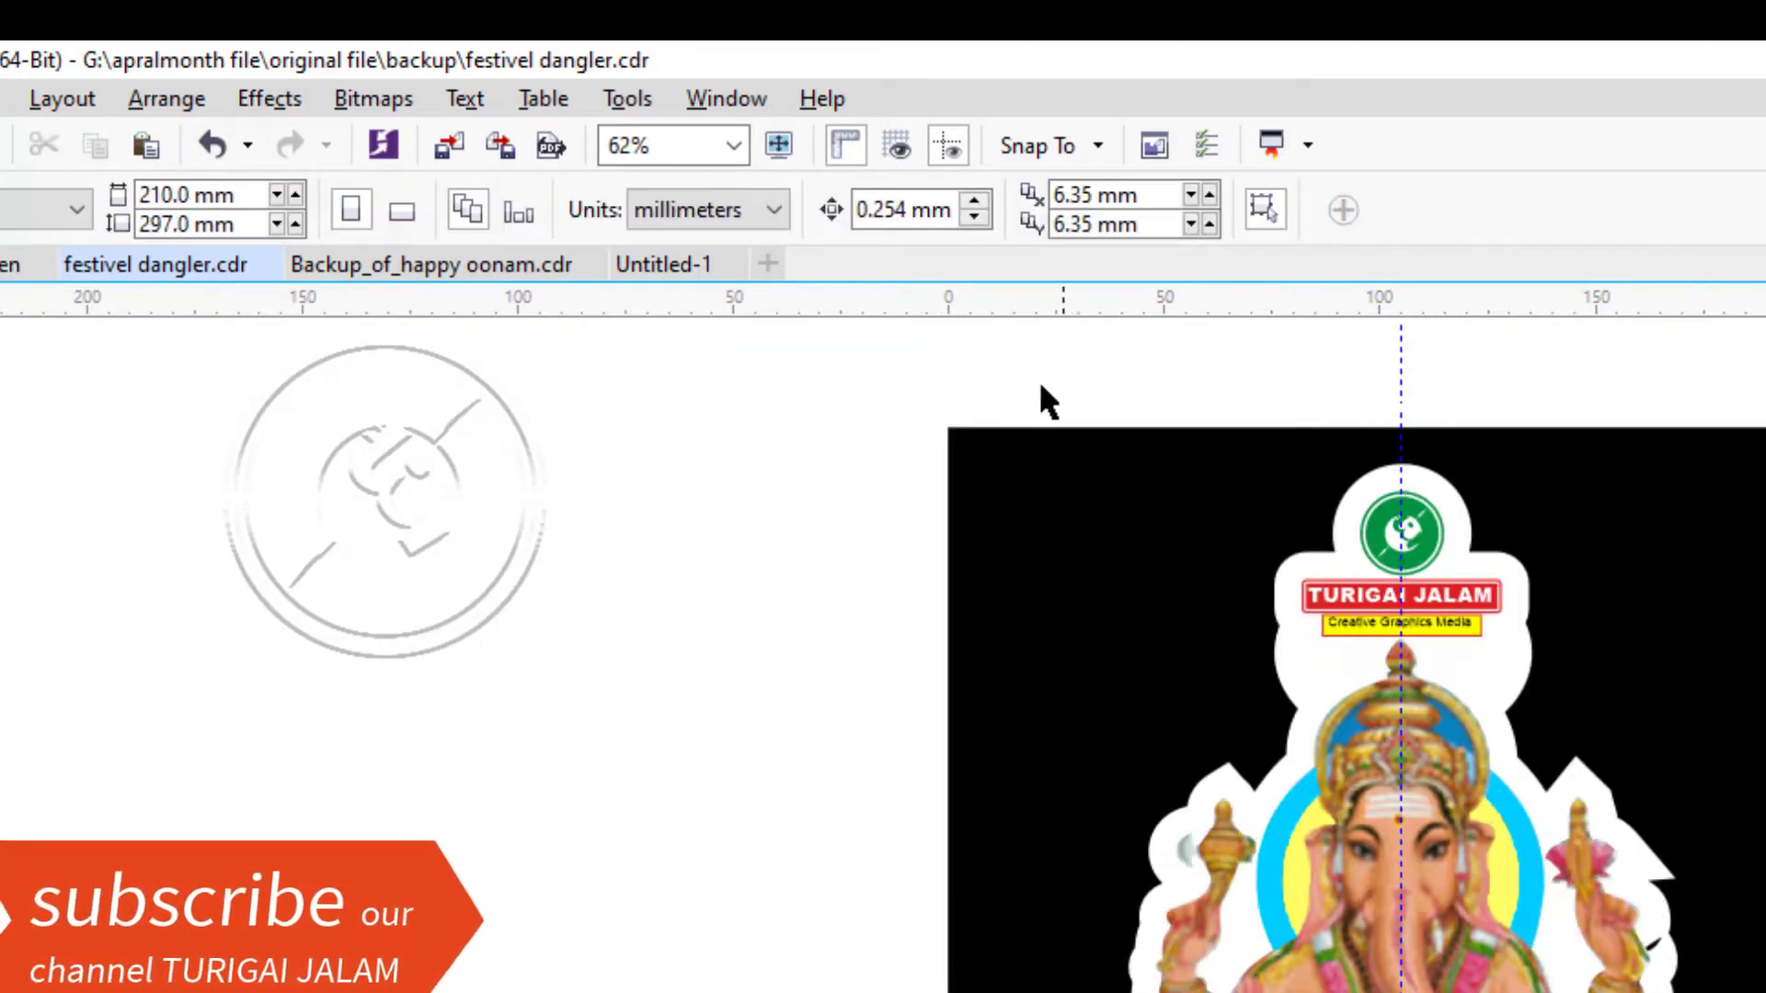
{"action": "left_click_drag", "start_coordinate": [1000, 372], "coordinate": [1765, 992]}
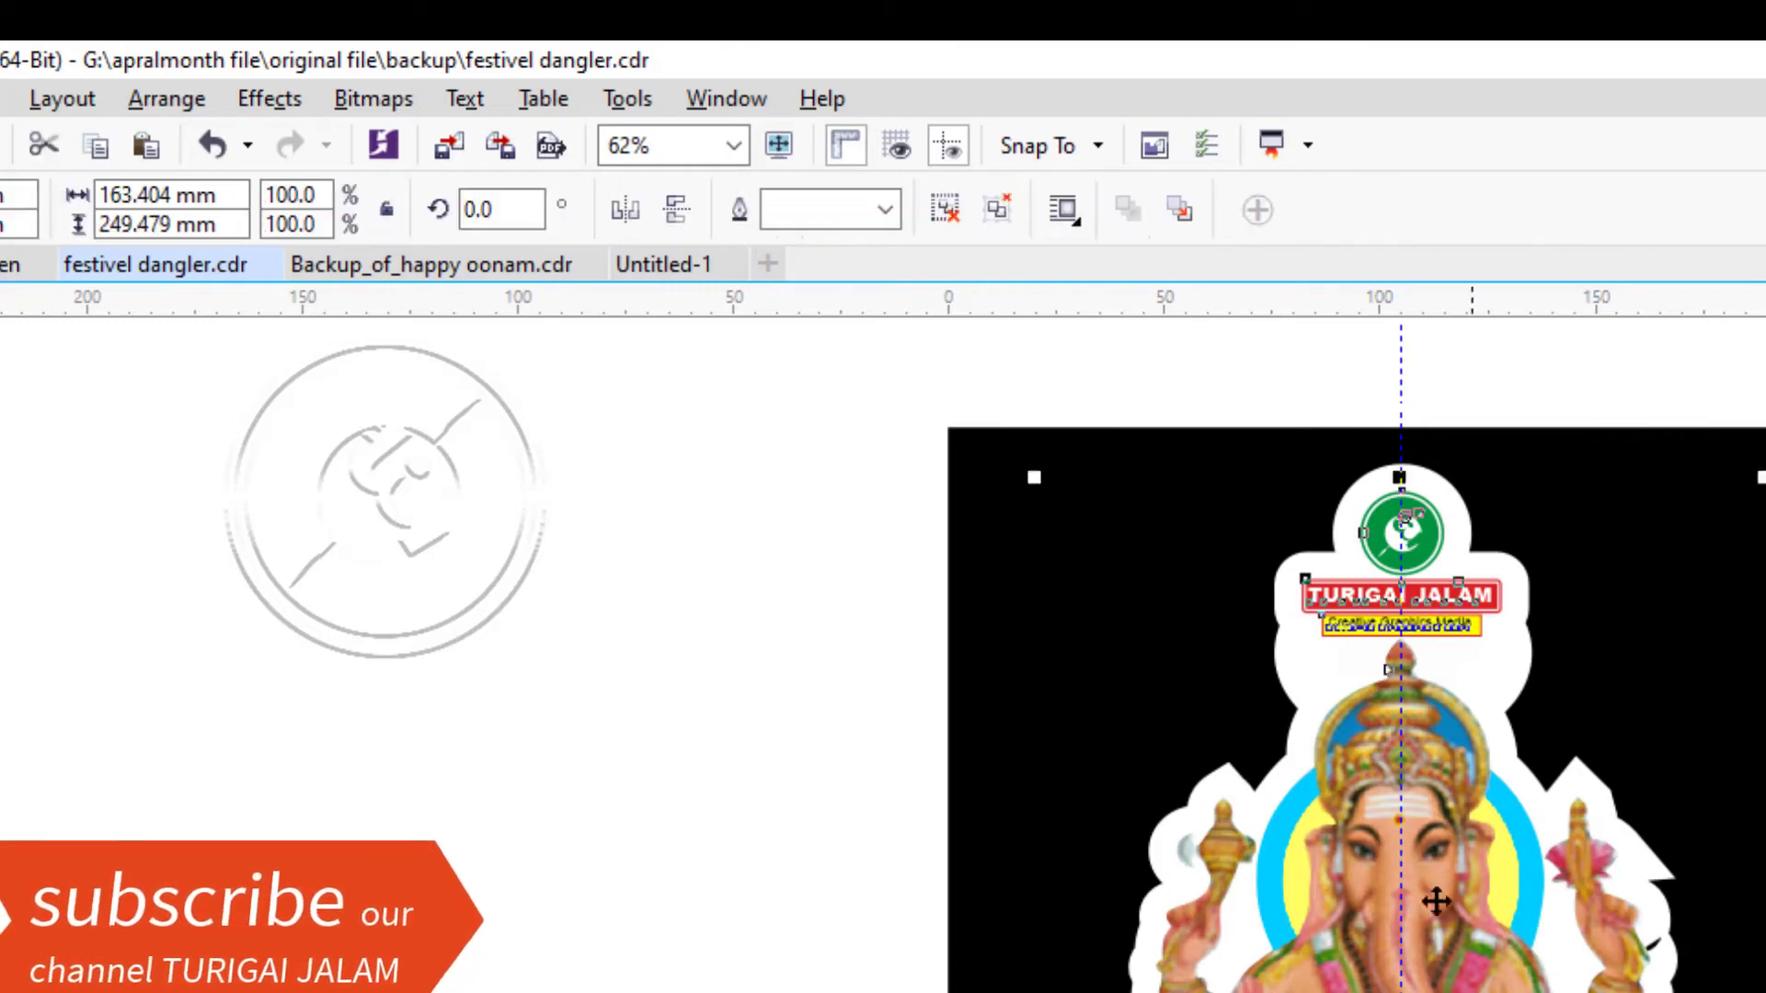
{"action": "key", "text": "Delete"}
{"action": "key", "text": "ctrl+z"}
Fill the black background rectangle with a radial fountain fill, white behind the figure fading to black, centred on the vertical guideline.
{"action": "left_click", "coordinate": [1030, 966]}
{"action": "key", "text": "g"}
{"action": "left_click_drag", "start_coordinate": [1246, 833], "coordinate": [1093, 580]}
{"action": "left_click", "coordinate": [308, 210]}
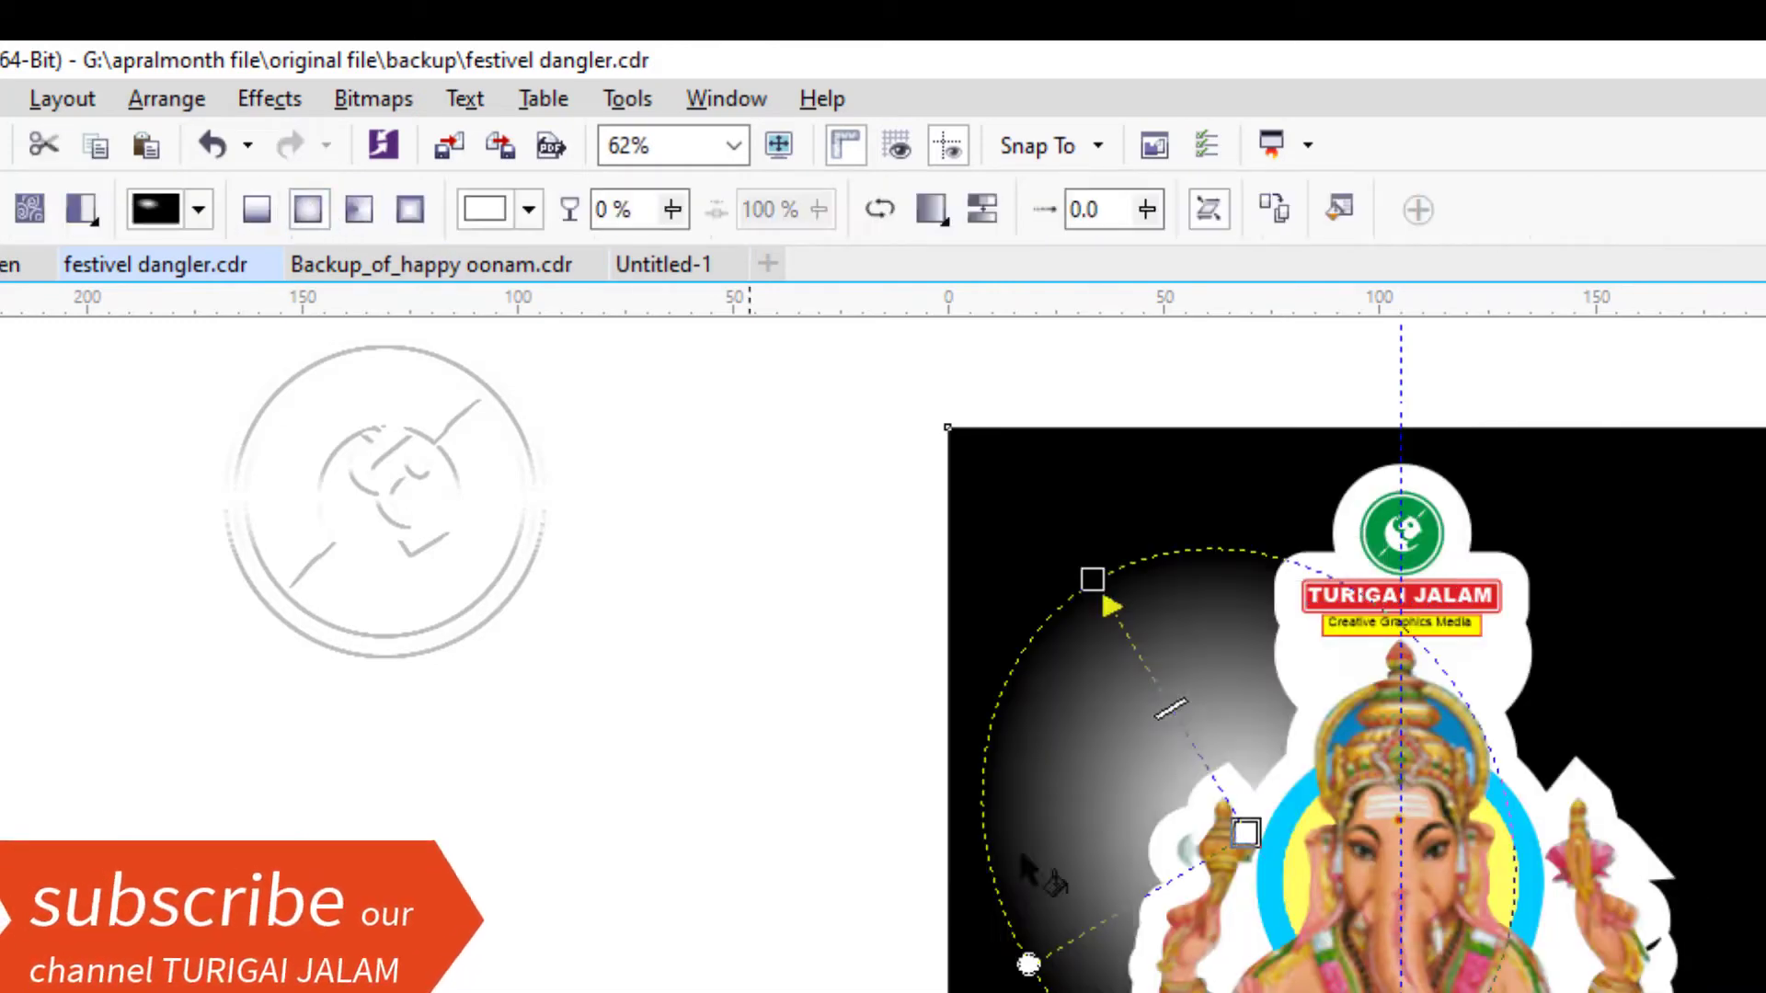
{"action": "left_click_drag", "start_coordinate": [1245, 833], "coordinate": [1384, 992]}
{"action": "left_click_drag", "start_coordinate": [1092, 580], "coordinate": [1400, 490]}
{"action": "left_click_drag", "start_coordinate": [926, 986], "coordinate": [974, 992]}
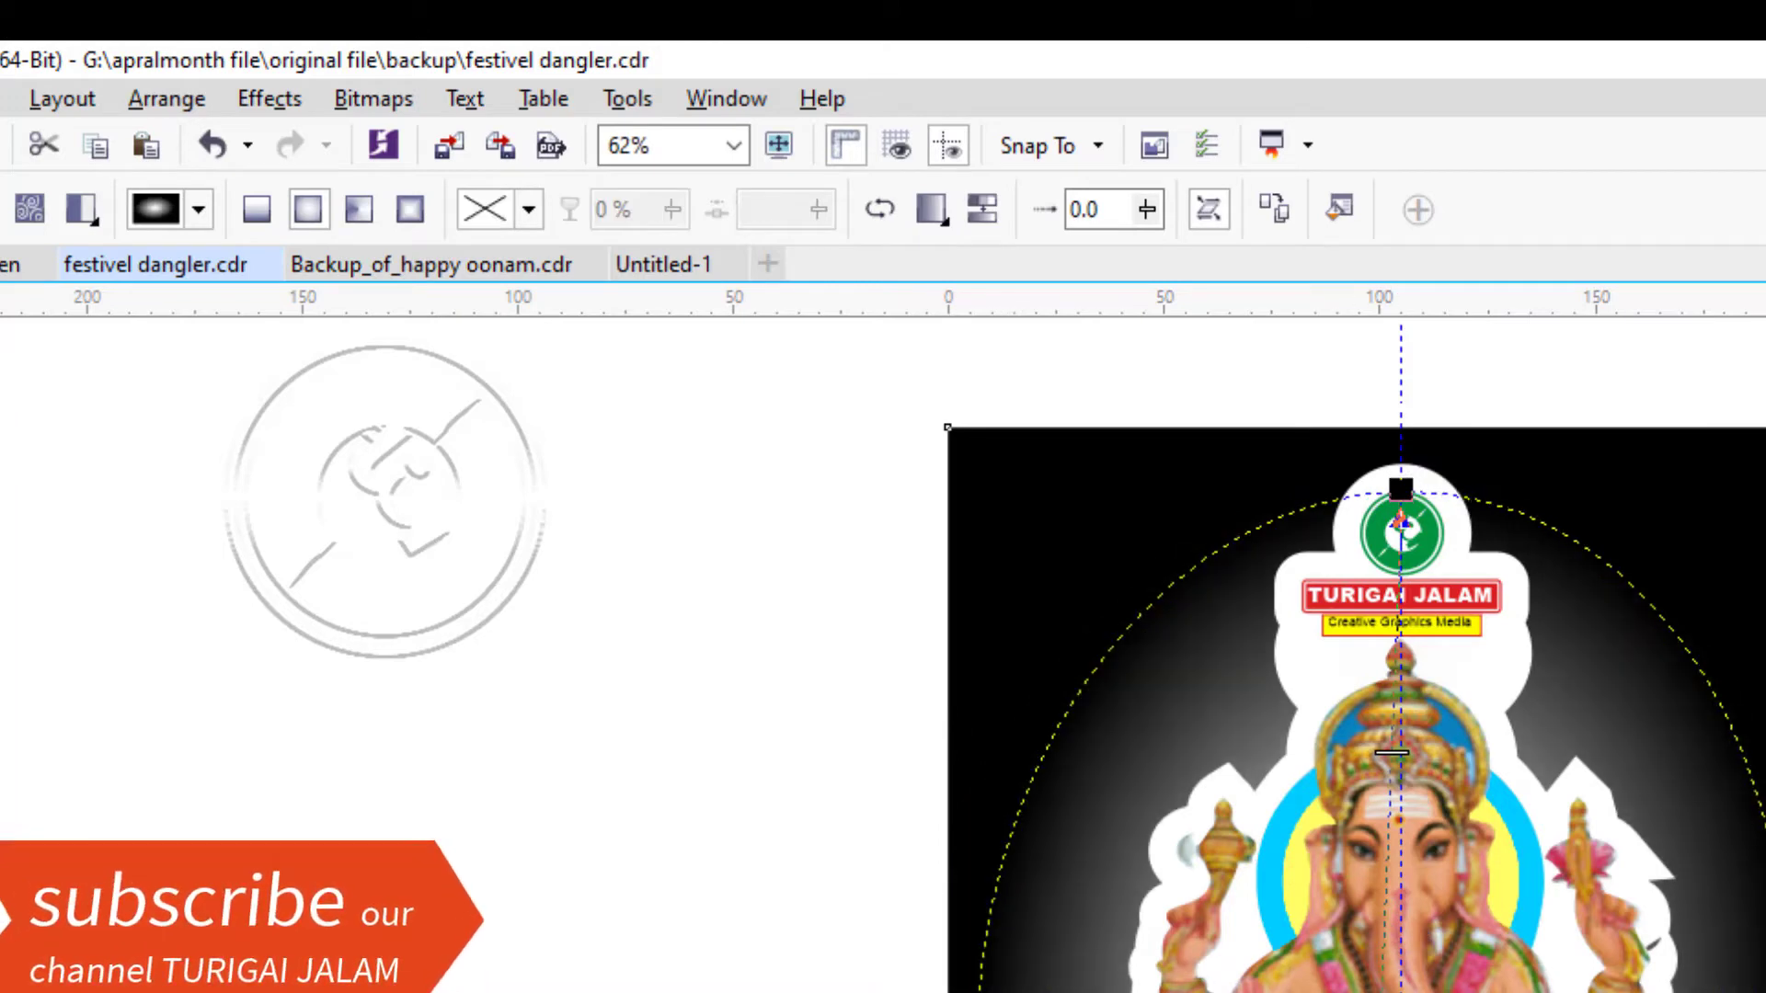
{"action": "key", "text": "space"}
{"action": "key", "text": "Escape"}
Separate the dangler's white border from its inner curve as an independent shape.
{"action": "left_click", "coordinate": [1600, 992]}
{"action": "key", "text": "Escape"}
{"action": "left_click", "coordinate": [1490, 659]}
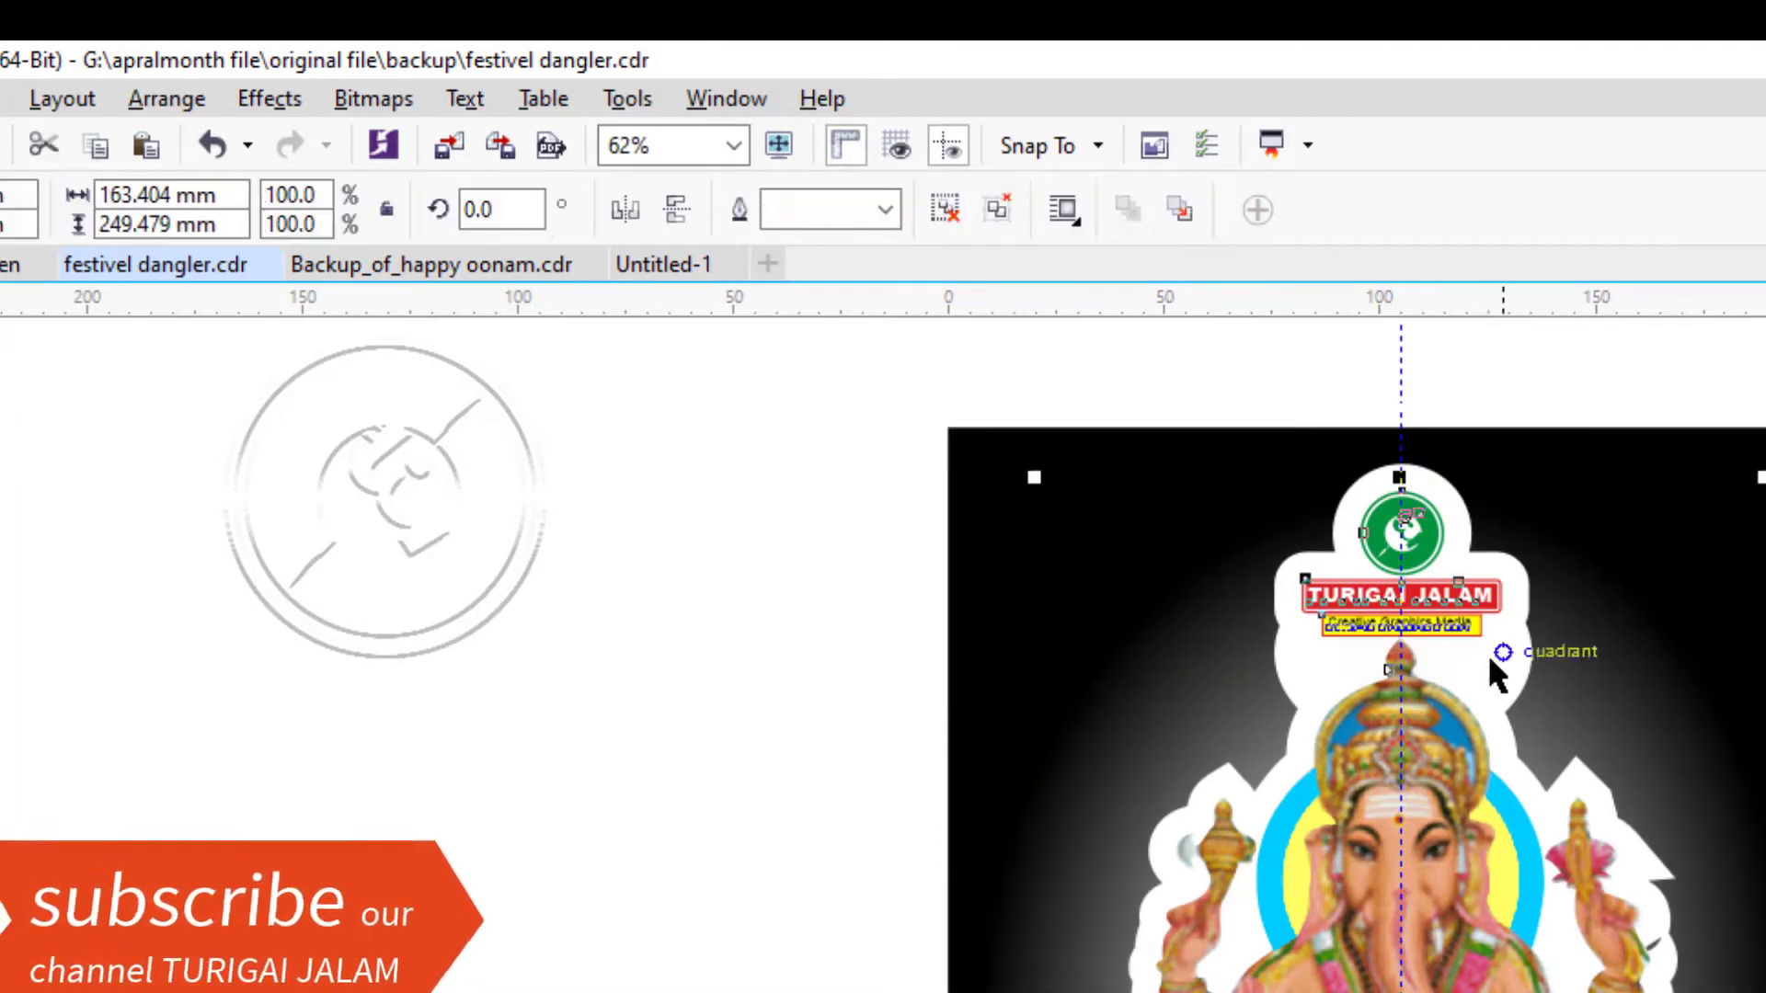
{"action": "key", "text": "Escape"}
{"action": "left_click", "coordinate": [1661, 992]}
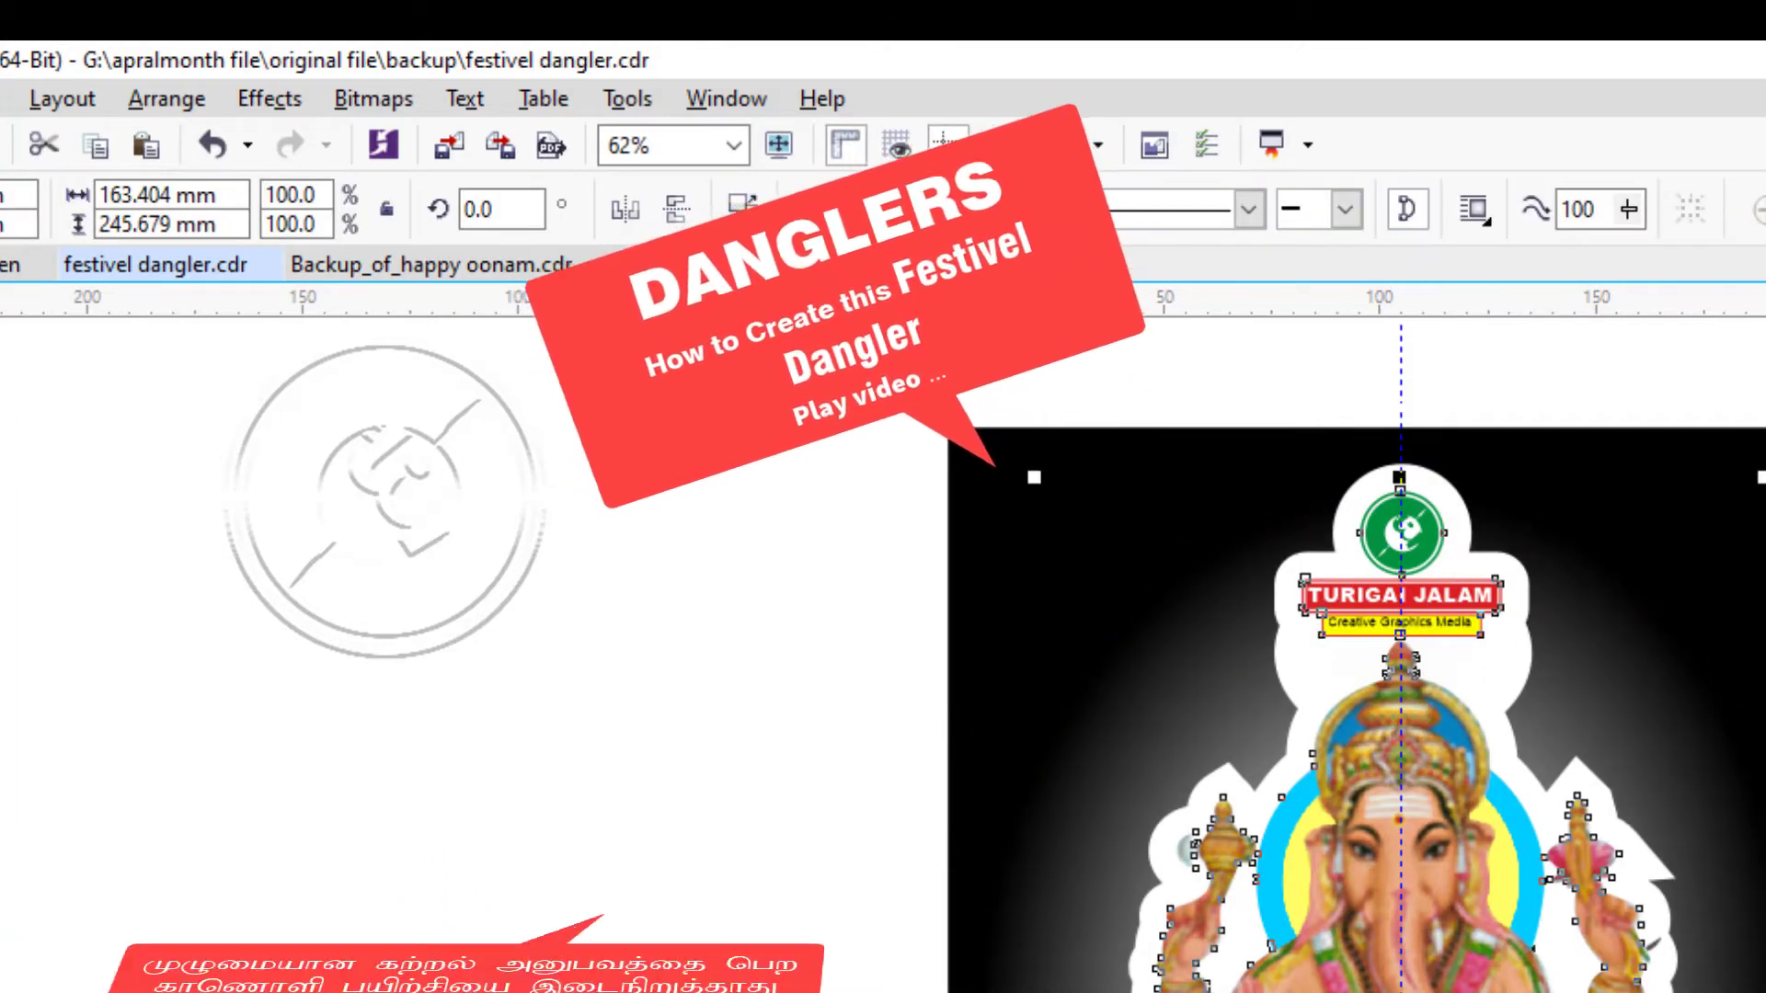
{"action": "left_click", "coordinate": [1765, 736]}
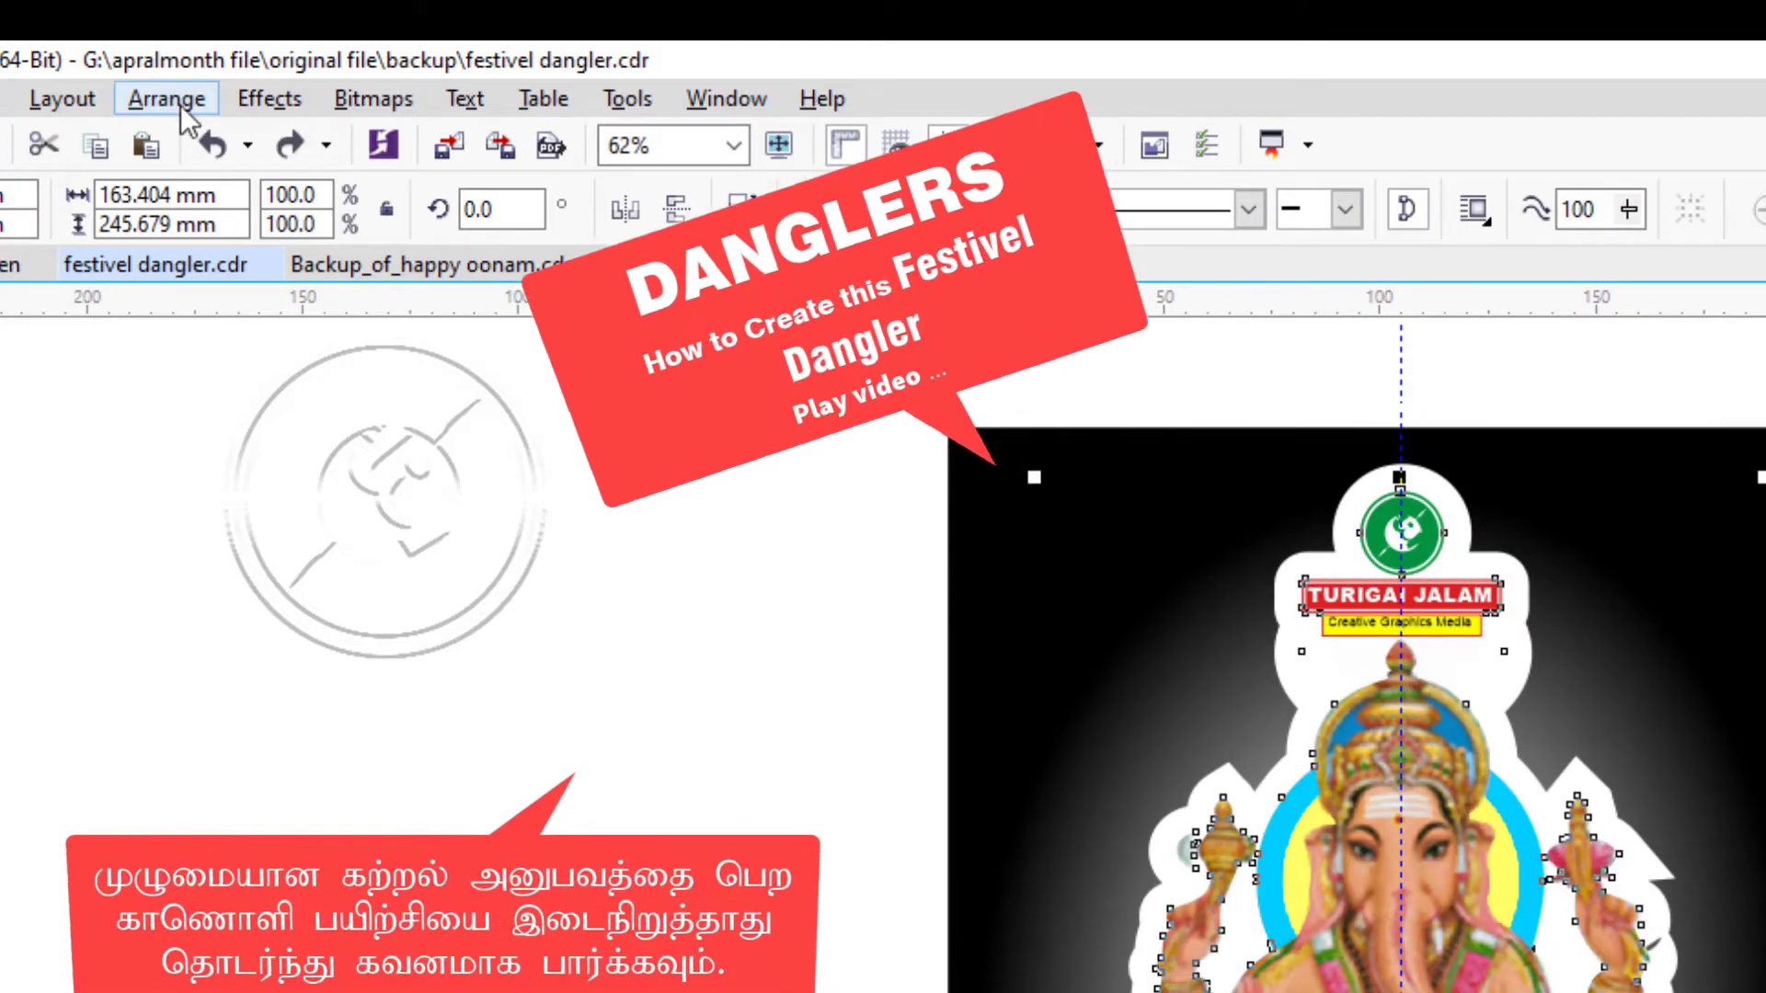
{"action": "left_click", "coordinate": [167, 98]}
{"action": "left_click", "coordinate": [219, 563]}
Give the outer border shape a radial fountain fill from yellow at the centre to dark red at the edge, aligned to the vertical guideline.
{"action": "key", "text": "g"}
{"action": "left_click_drag", "start_coordinate": [1109, 696], "coordinate": [1294, 952]}
{"action": "left_click", "coordinate": [1108, 696]}
{"action": "left_click", "coordinate": [1765, 736]}
{"action": "left_click", "coordinate": [1481, 992]}
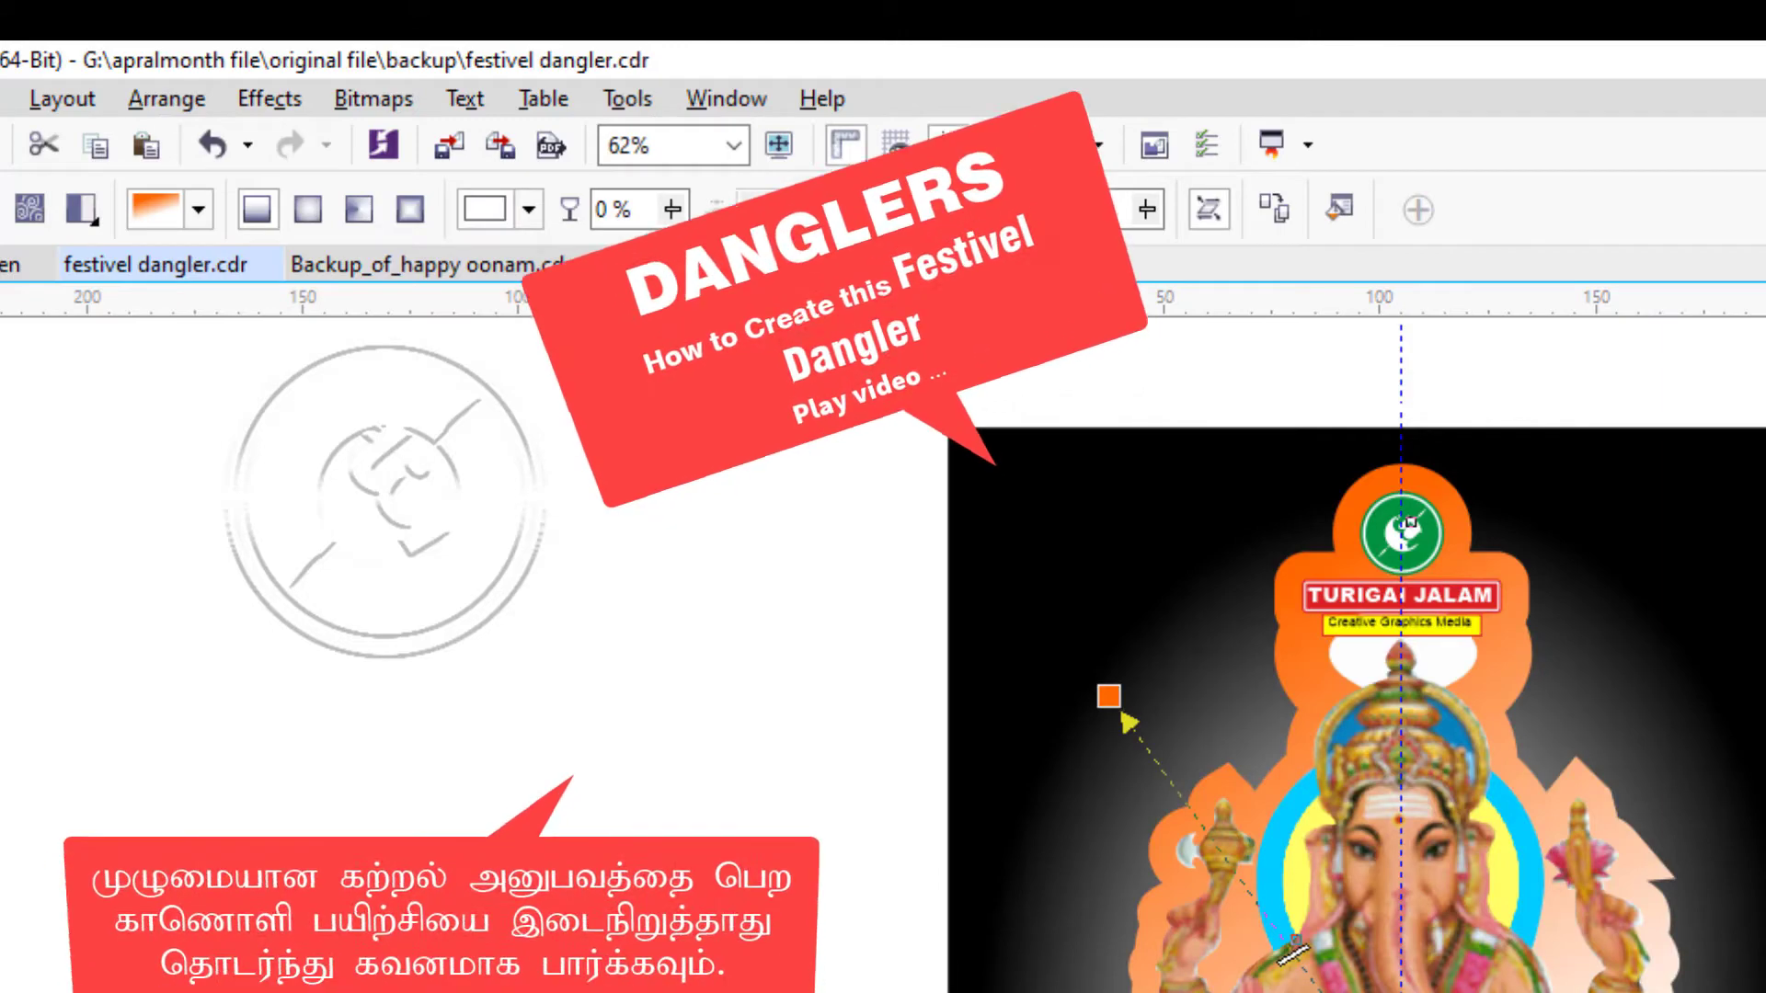
{"action": "left_click", "coordinate": [1765, 736]}
{"action": "left_click", "coordinate": [1108, 696]}
{"action": "left_click", "coordinate": [1765, 736]}
{"action": "left_click_drag", "start_coordinate": [1481, 992], "coordinate": [1441, 992]}
{"action": "left_click", "coordinate": [307, 217]}
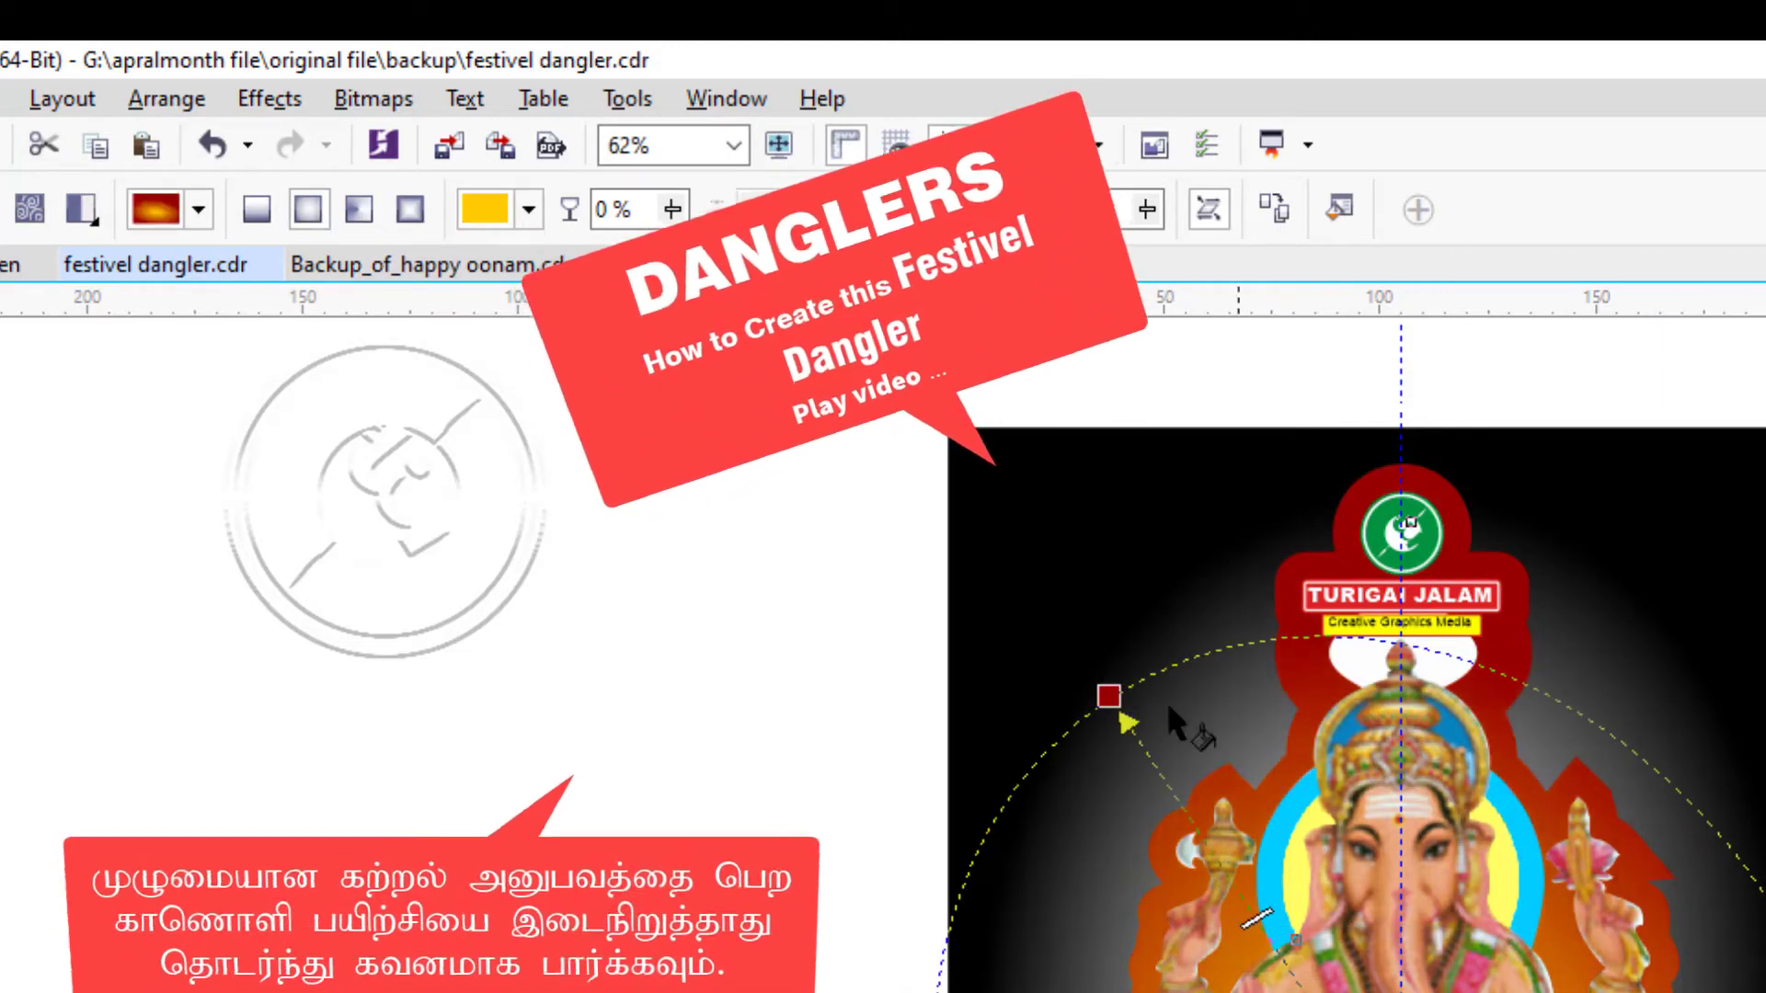
{"action": "left_click_drag", "start_coordinate": [1109, 696], "coordinate": [1401, 496]}
{"action": "left_click_drag", "start_coordinate": [887, 992], "coordinate": [789, 992]}
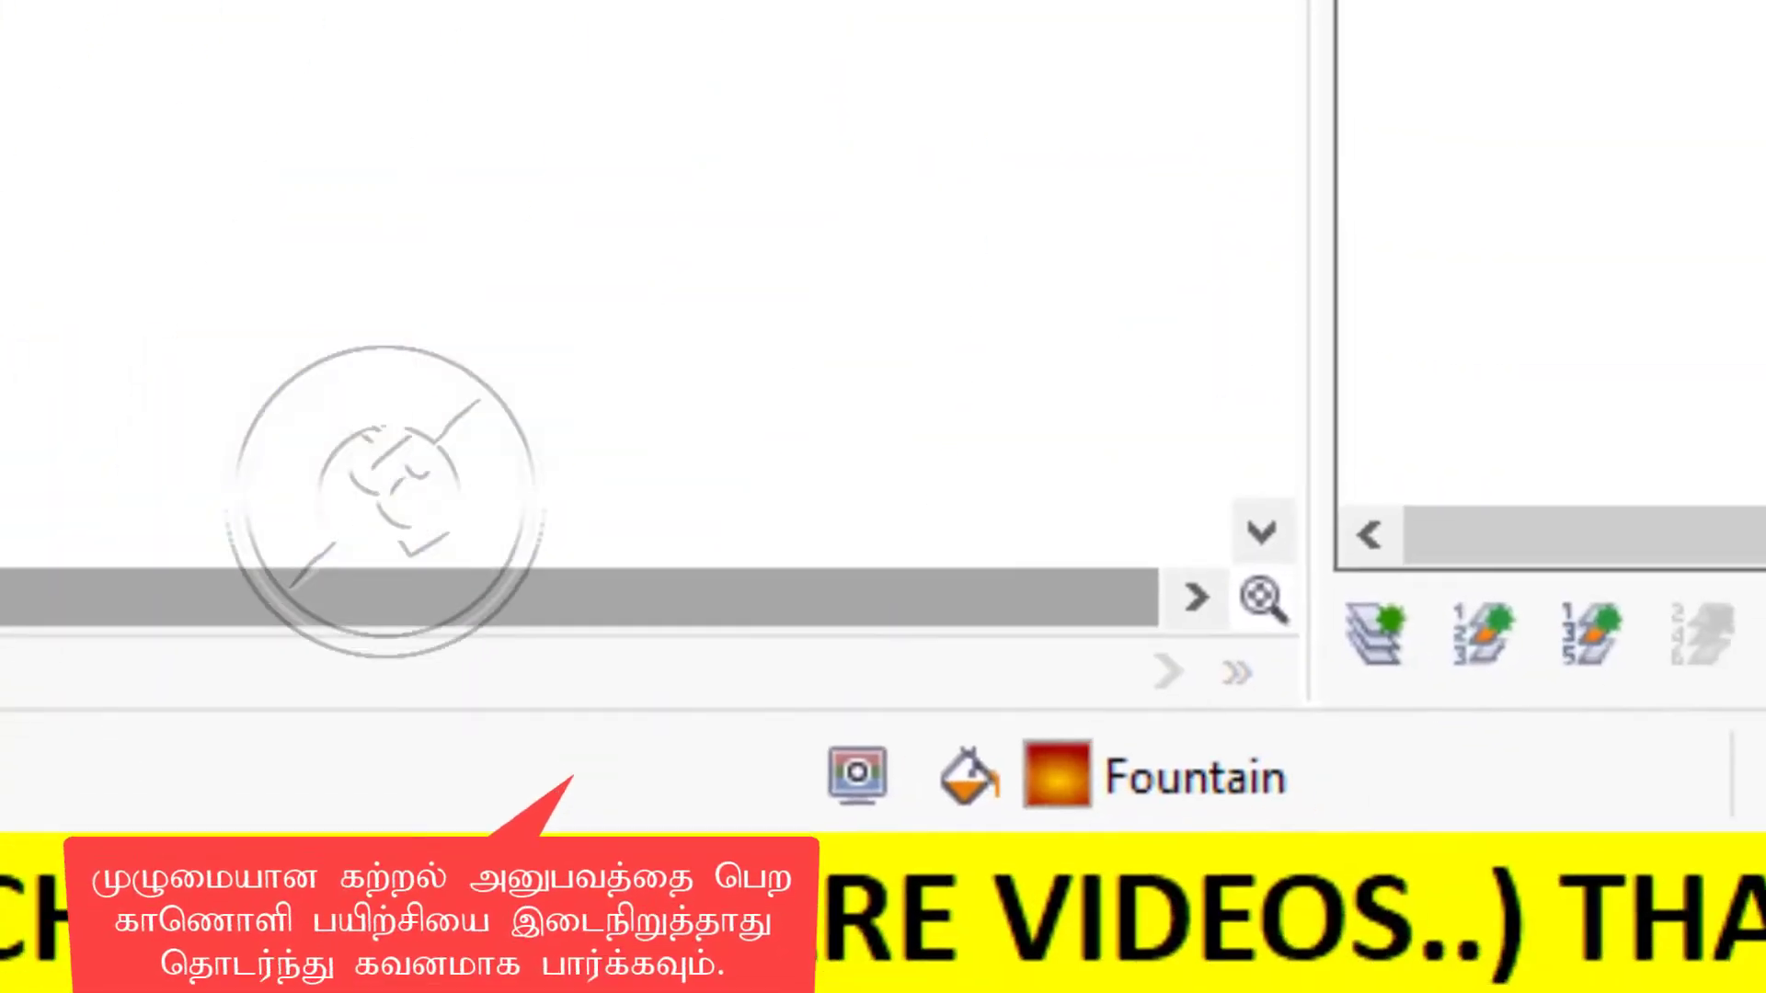
Fill the dangler's inner curve with Ruby Red and move it one level behind the clipped picture.
{"action": "left_click", "coordinate": [820, 552]}
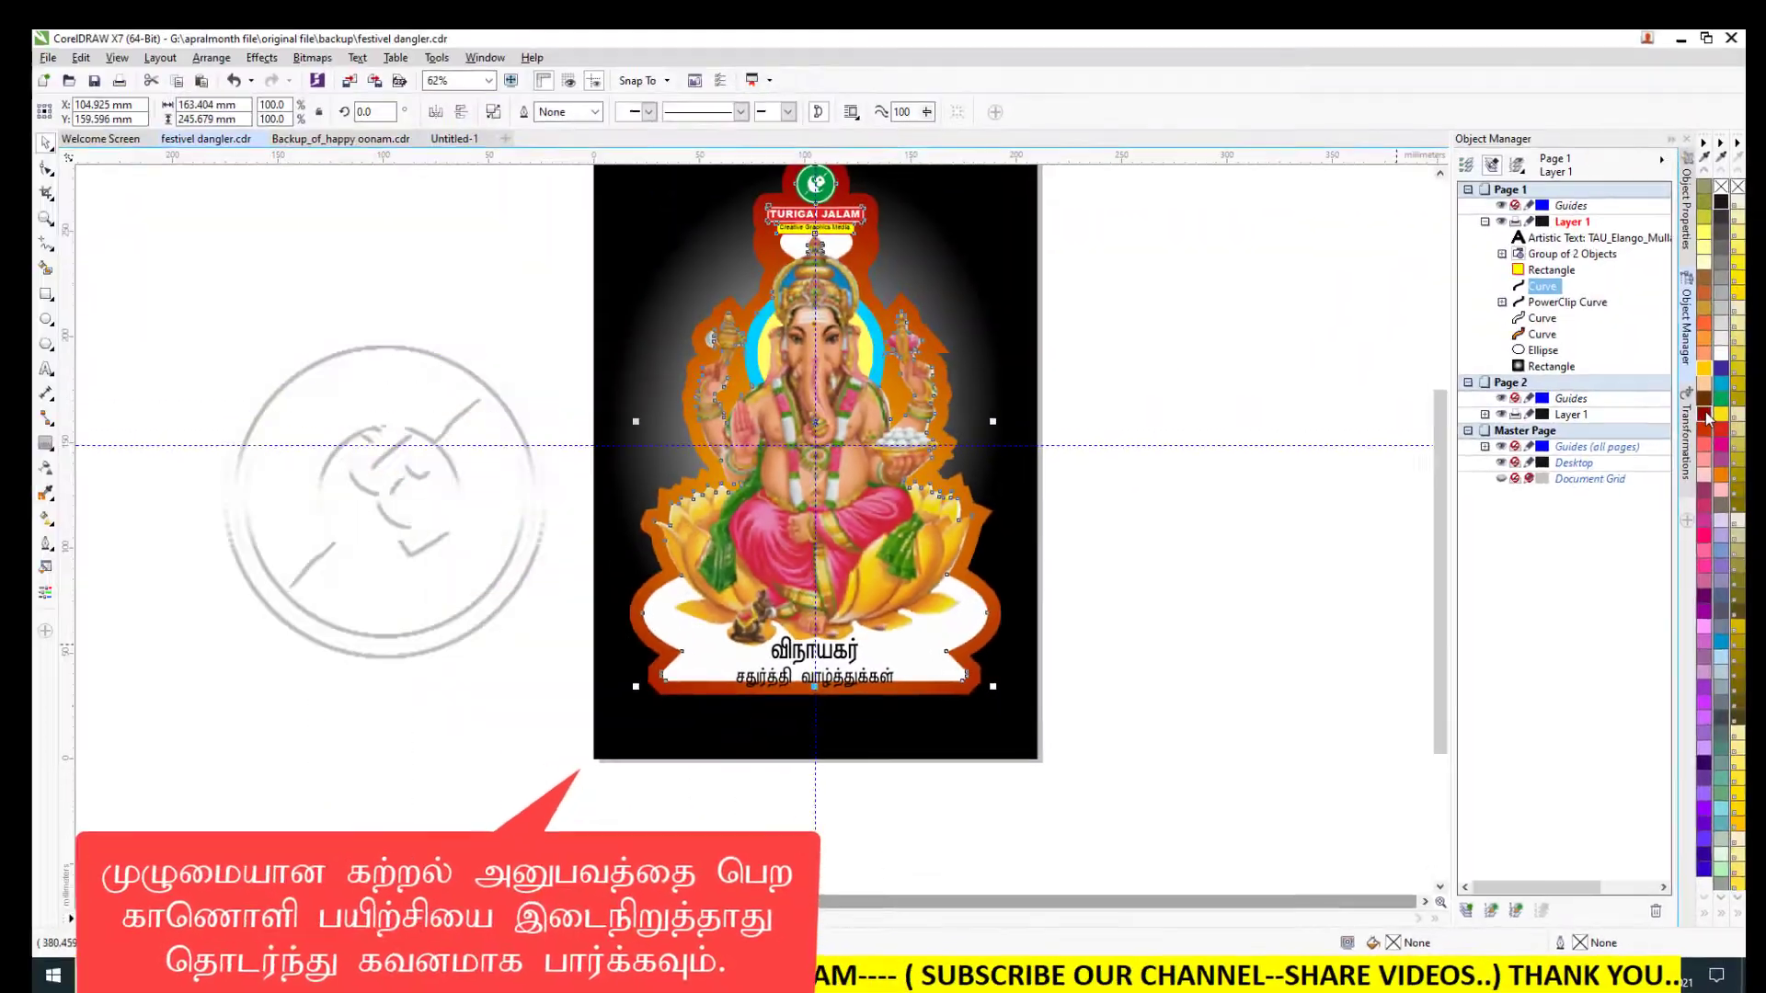
{"action": "left_click", "coordinate": [1704, 420]}
{"action": "key", "text": "ctrl+Page_Down"}
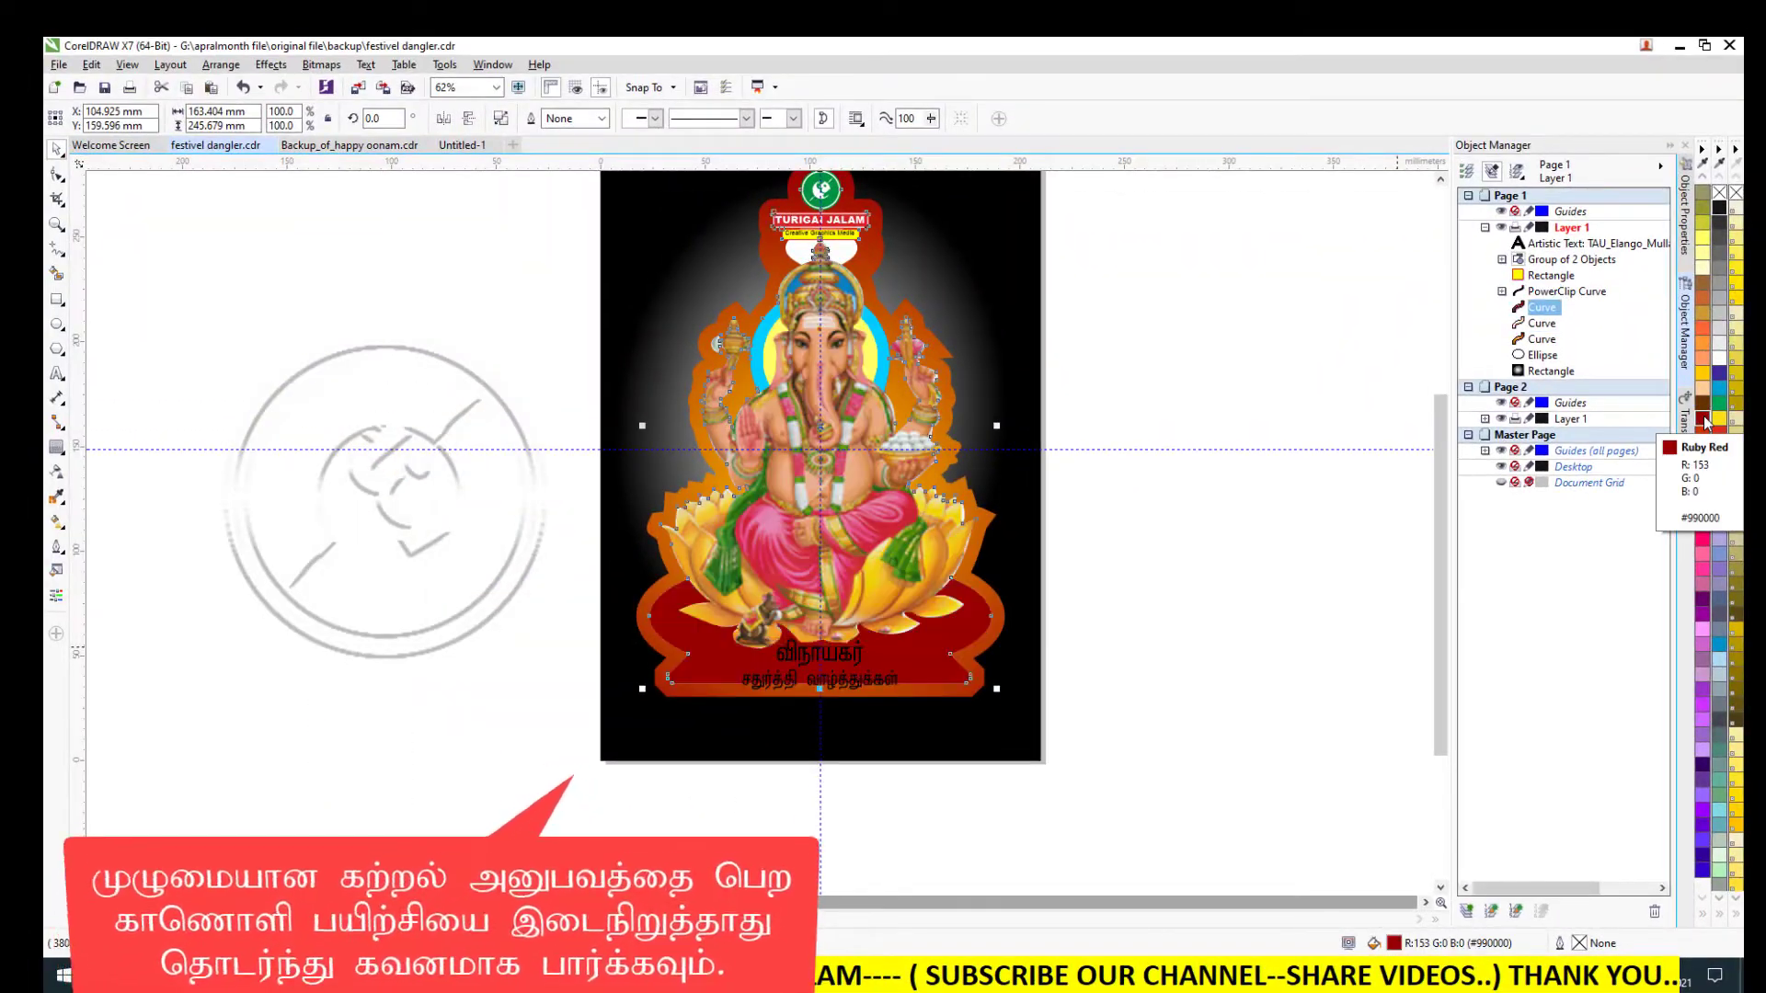
{"action": "left_click_drag", "start_coordinate": [938, 653], "coordinate": [1198, 677]}
{"action": "key", "text": "ctrl+z"}
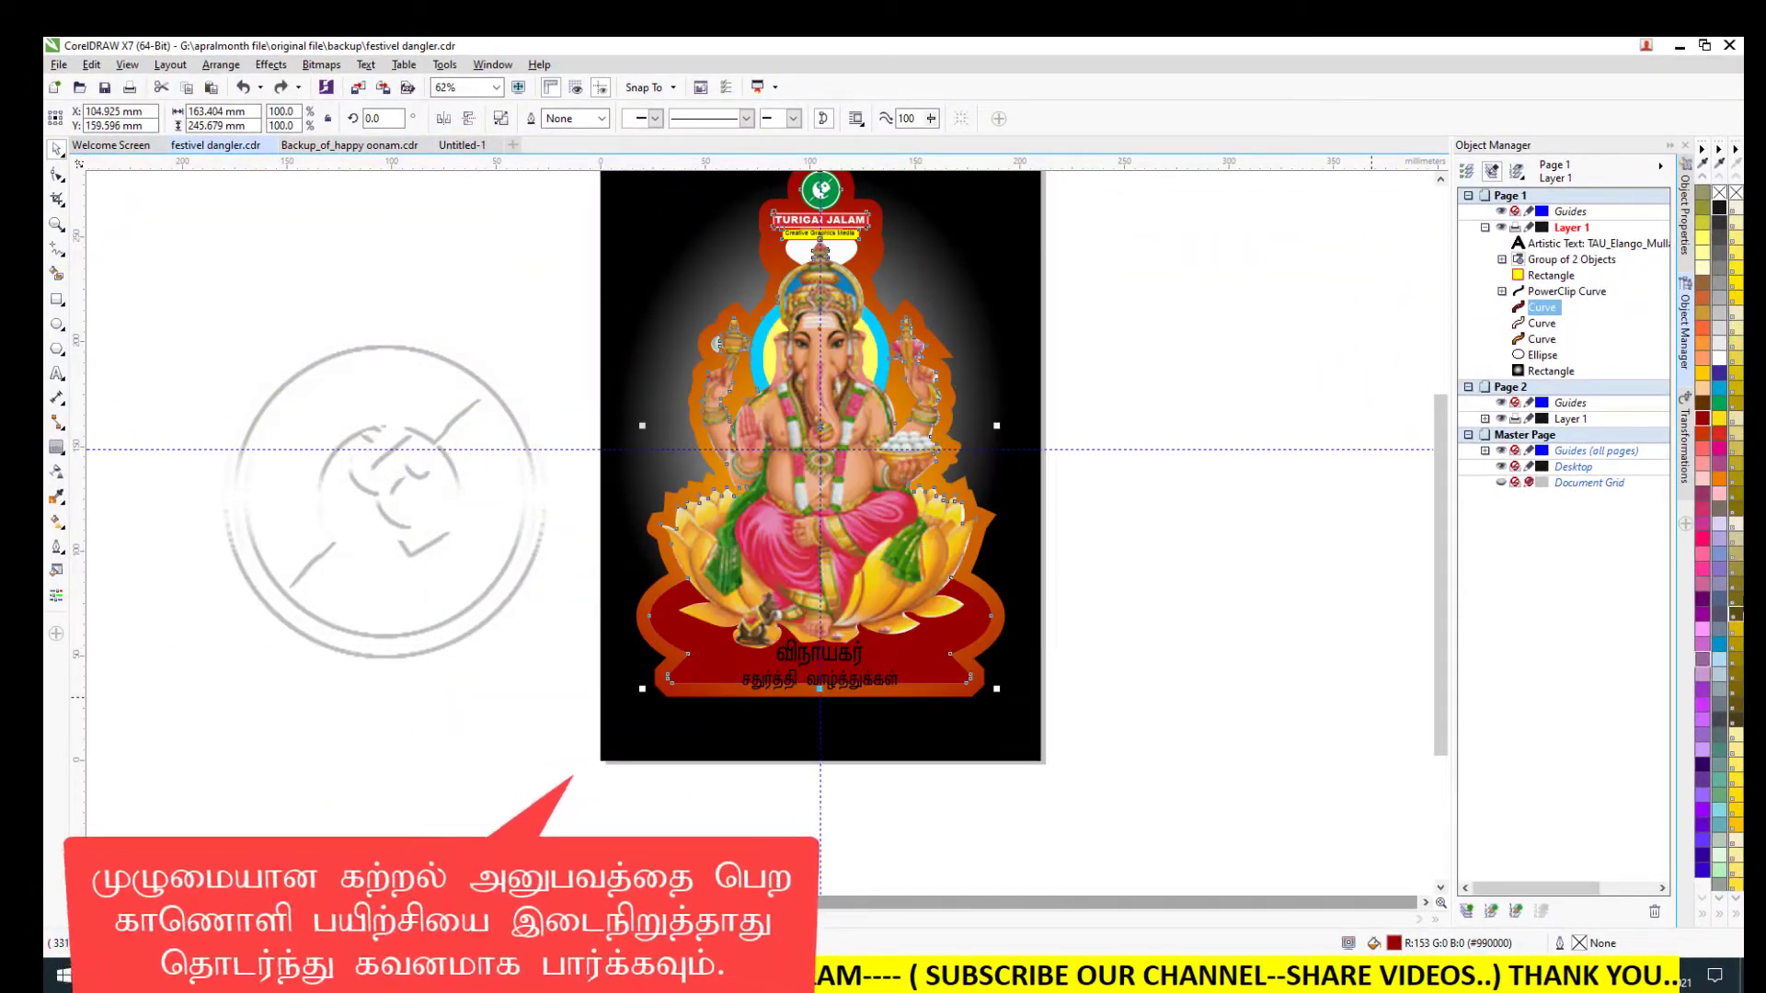
Try different palette colours on the inner base curve and fill it with yellow.
{"action": "left_click", "coordinate": [1720, 479]}
{"action": "left_click", "coordinate": [1719, 419]}
{"action": "left_click", "coordinate": [1719, 403]}
{"action": "left_click", "coordinate": [1719, 388]}
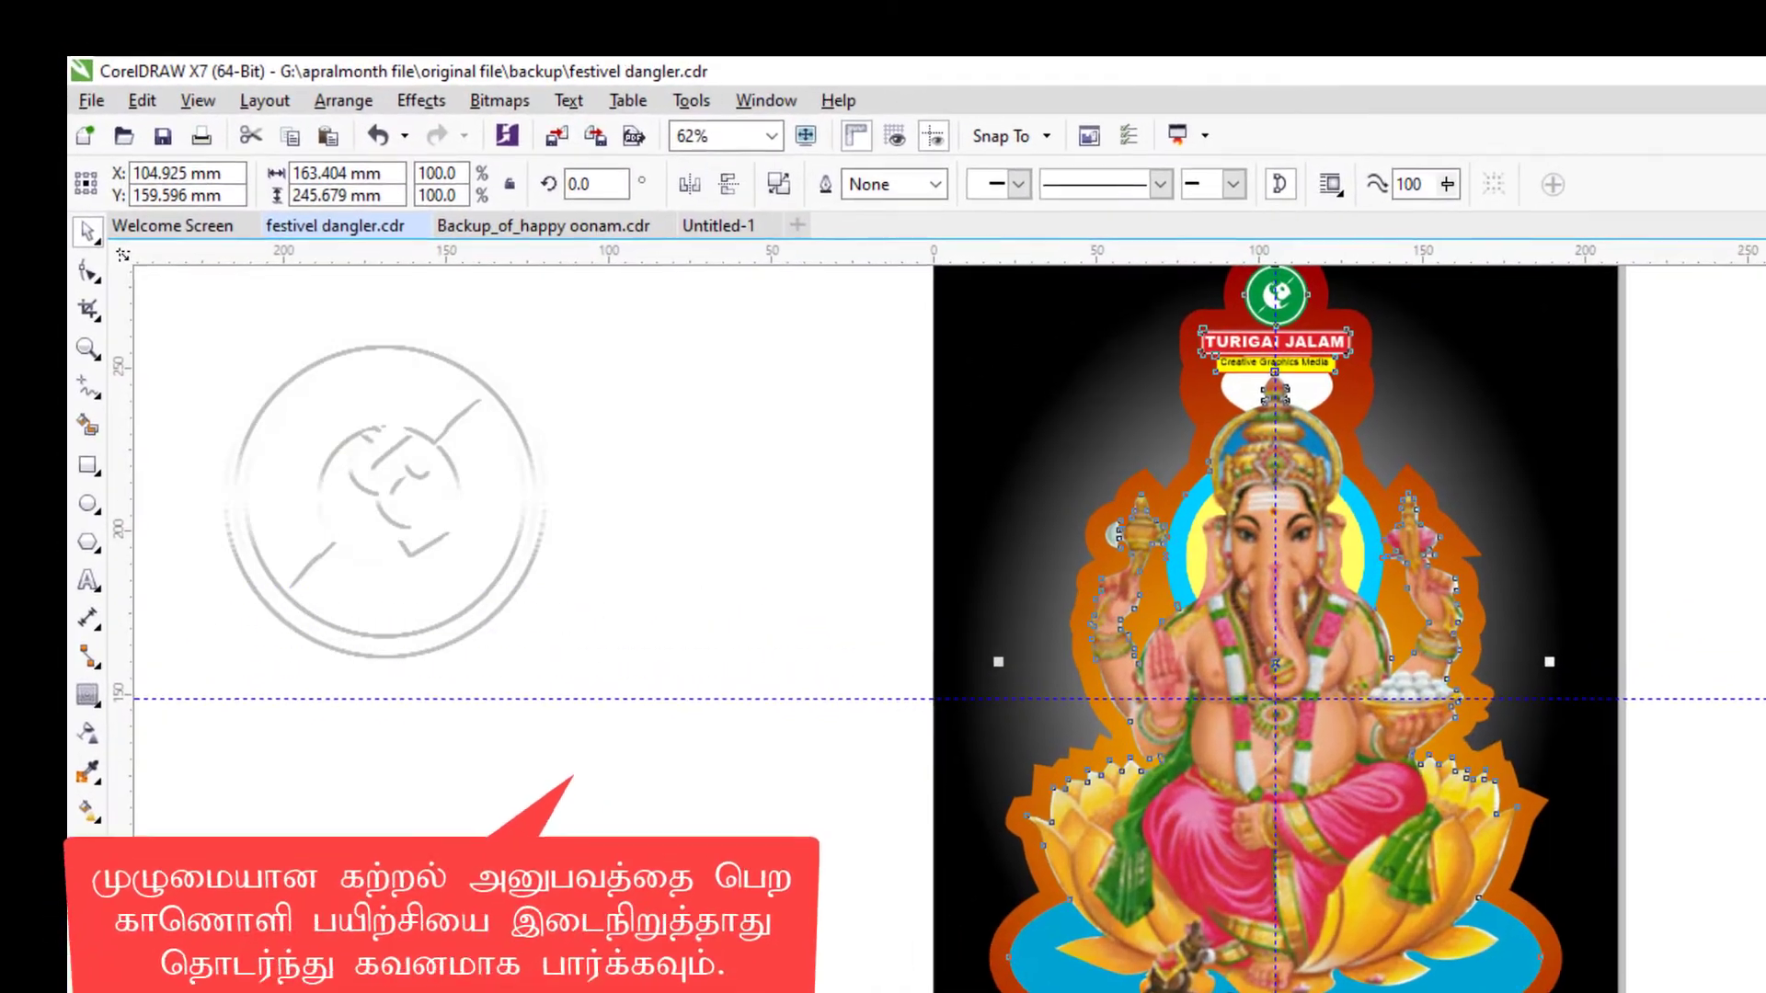
{"action": "left_click", "coordinate": [1720, 419]}
{"action": "left_click", "coordinate": [825, 795]}
{"action": "left_click_drag", "start_coordinate": [746, 830], "coordinate": [746, 808]}
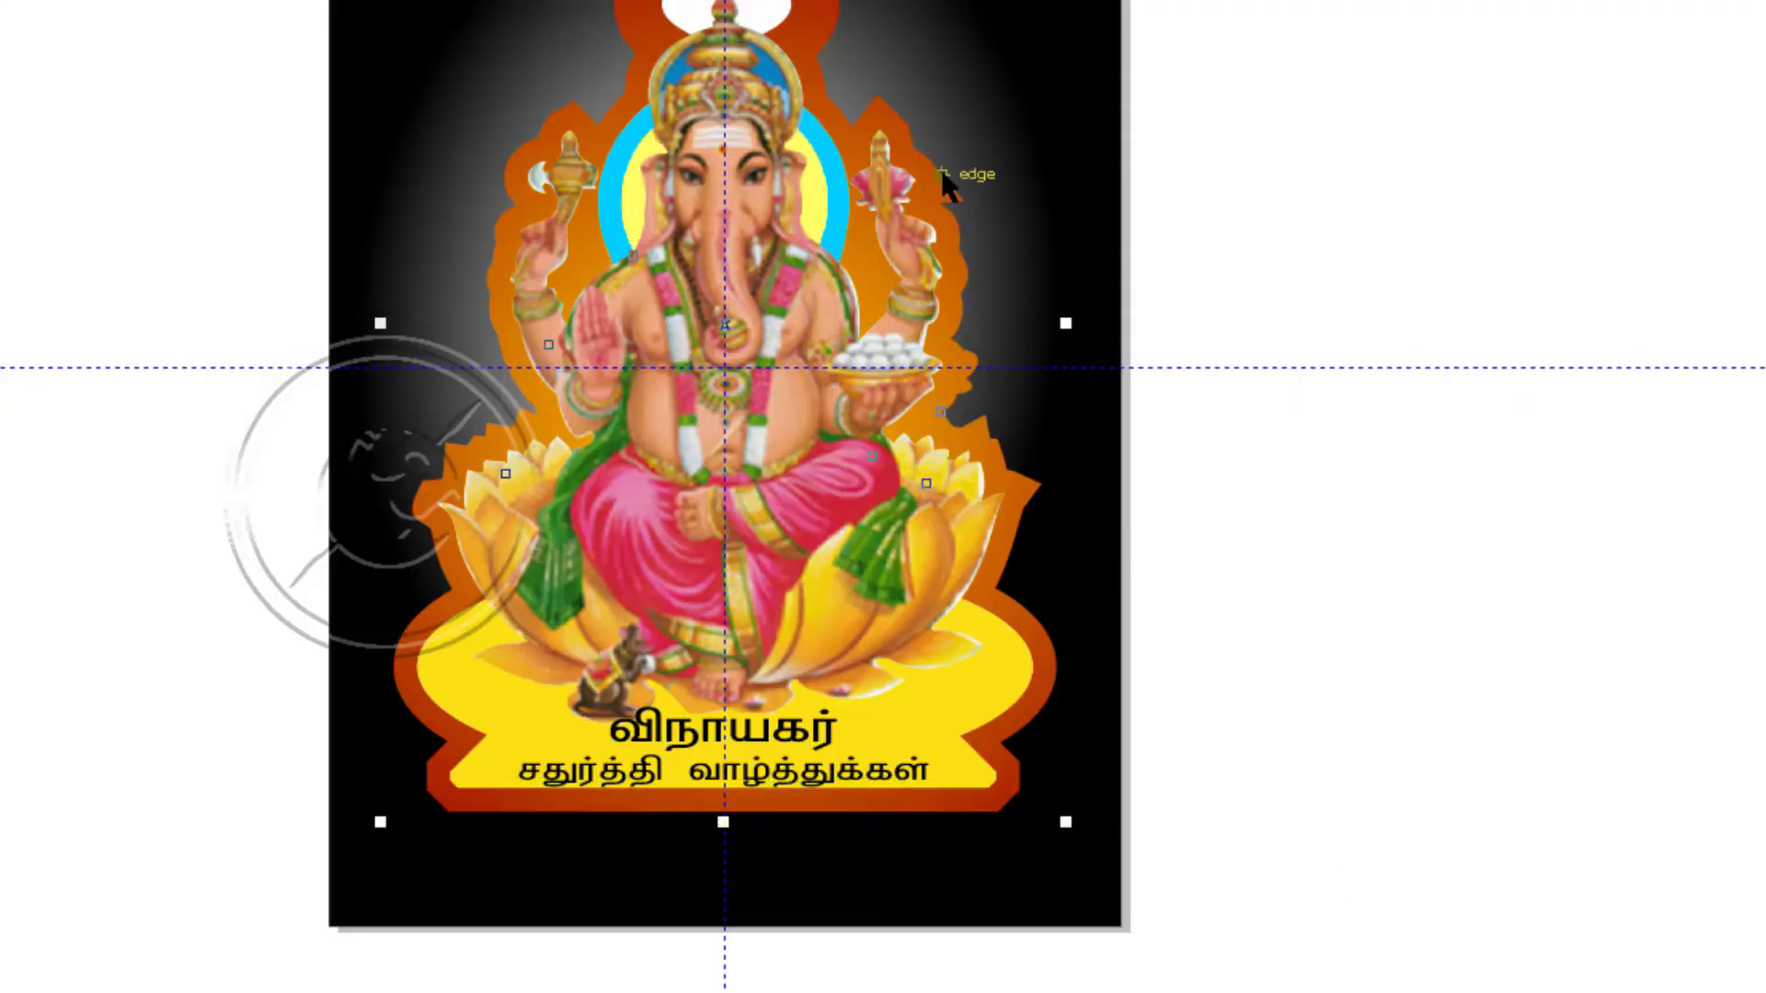
{"action": "left_click", "coordinate": [1018, 714]}
{"action": "scroll", "coordinate": [1222, 563], "scroll_direction": "down", "scroll_amount": 1}
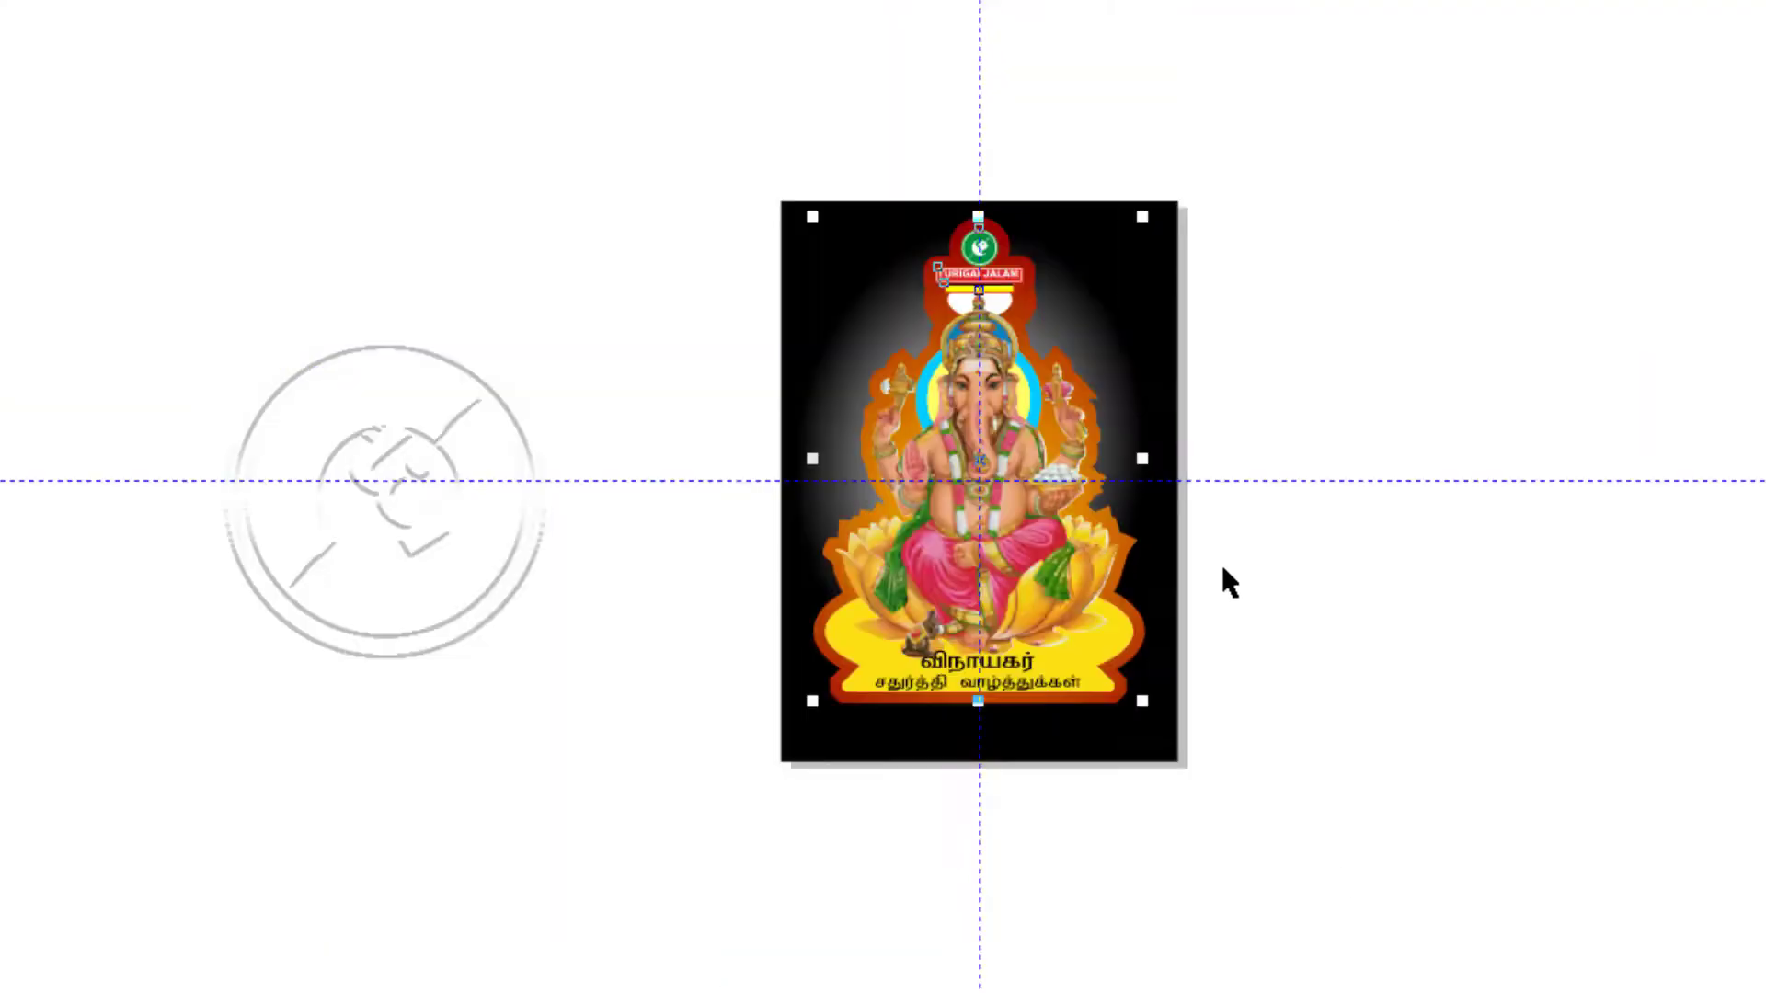
{"action": "scroll", "coordinate": [1178, 405], "scroll_direction": "up", "scroll_amount": 1}
{"action": "left_click", "coordinate": [983, 360]}
{"action": "left_click", "coordinate": [888, 138]}
{"action": "left_click_drag", "start_coordinate": [449, 33], "coordinate": [469, 52]}
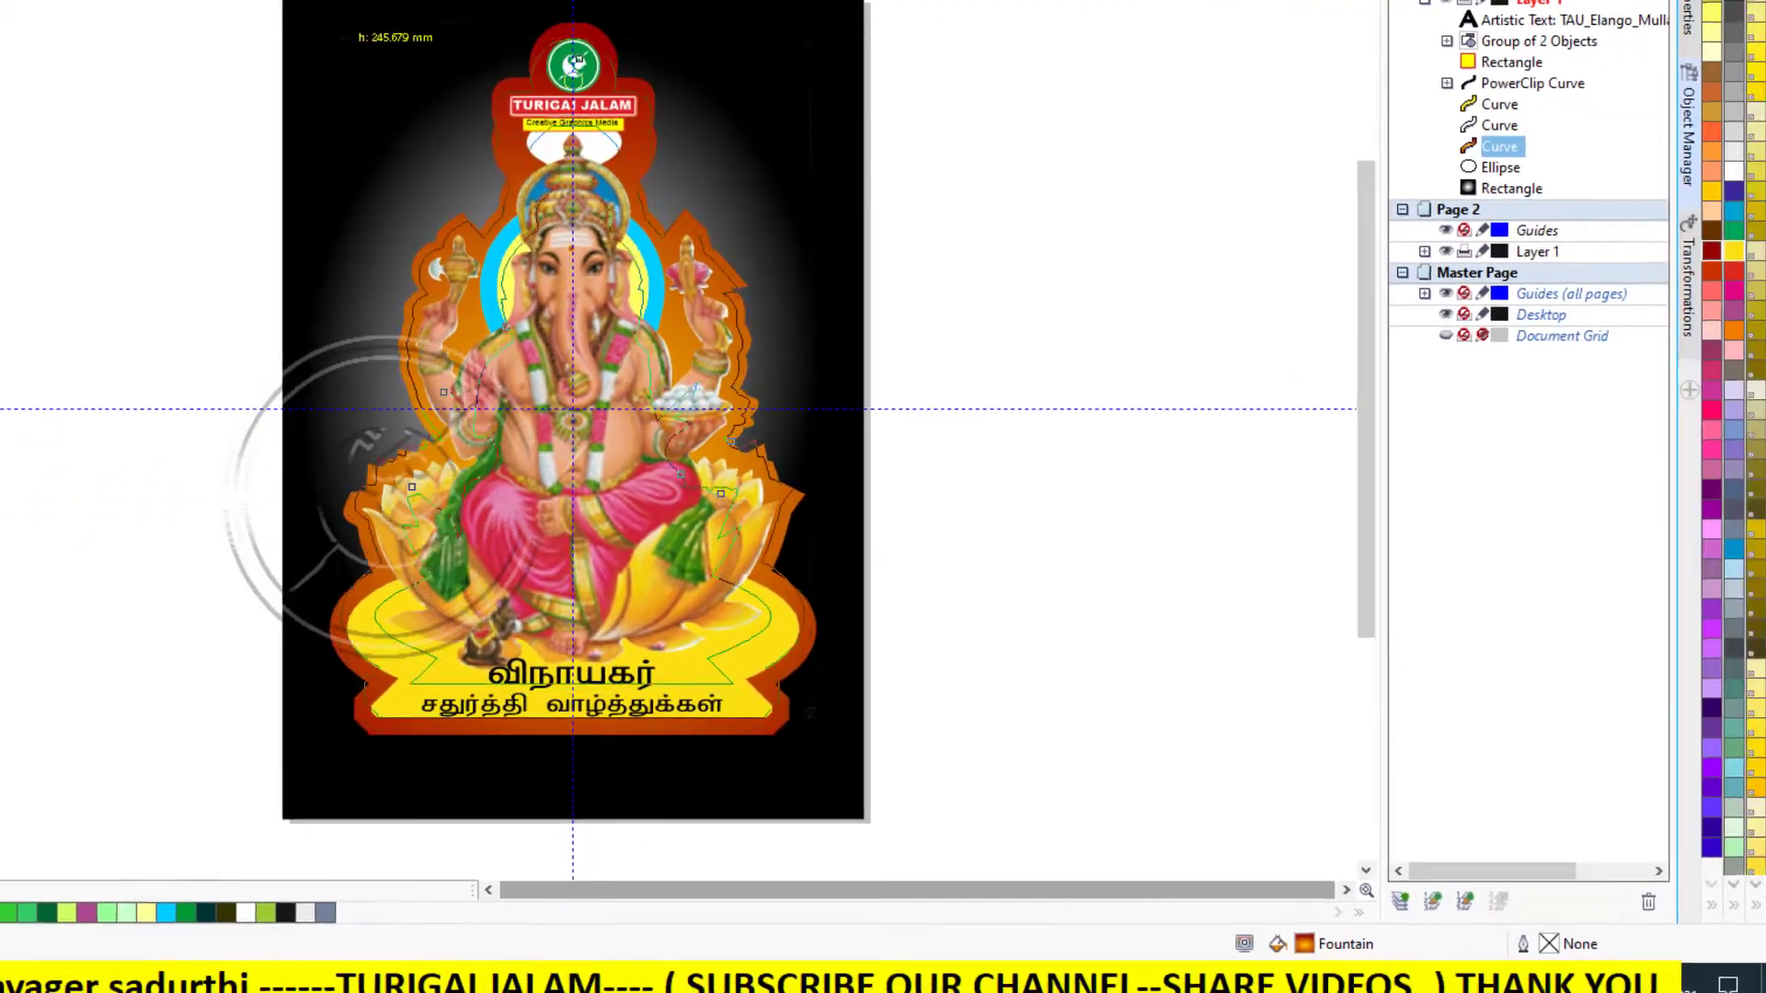
{"action": "left_click_drag", "start_coordinate": [576, 59], "coordinate": [577, 69]}
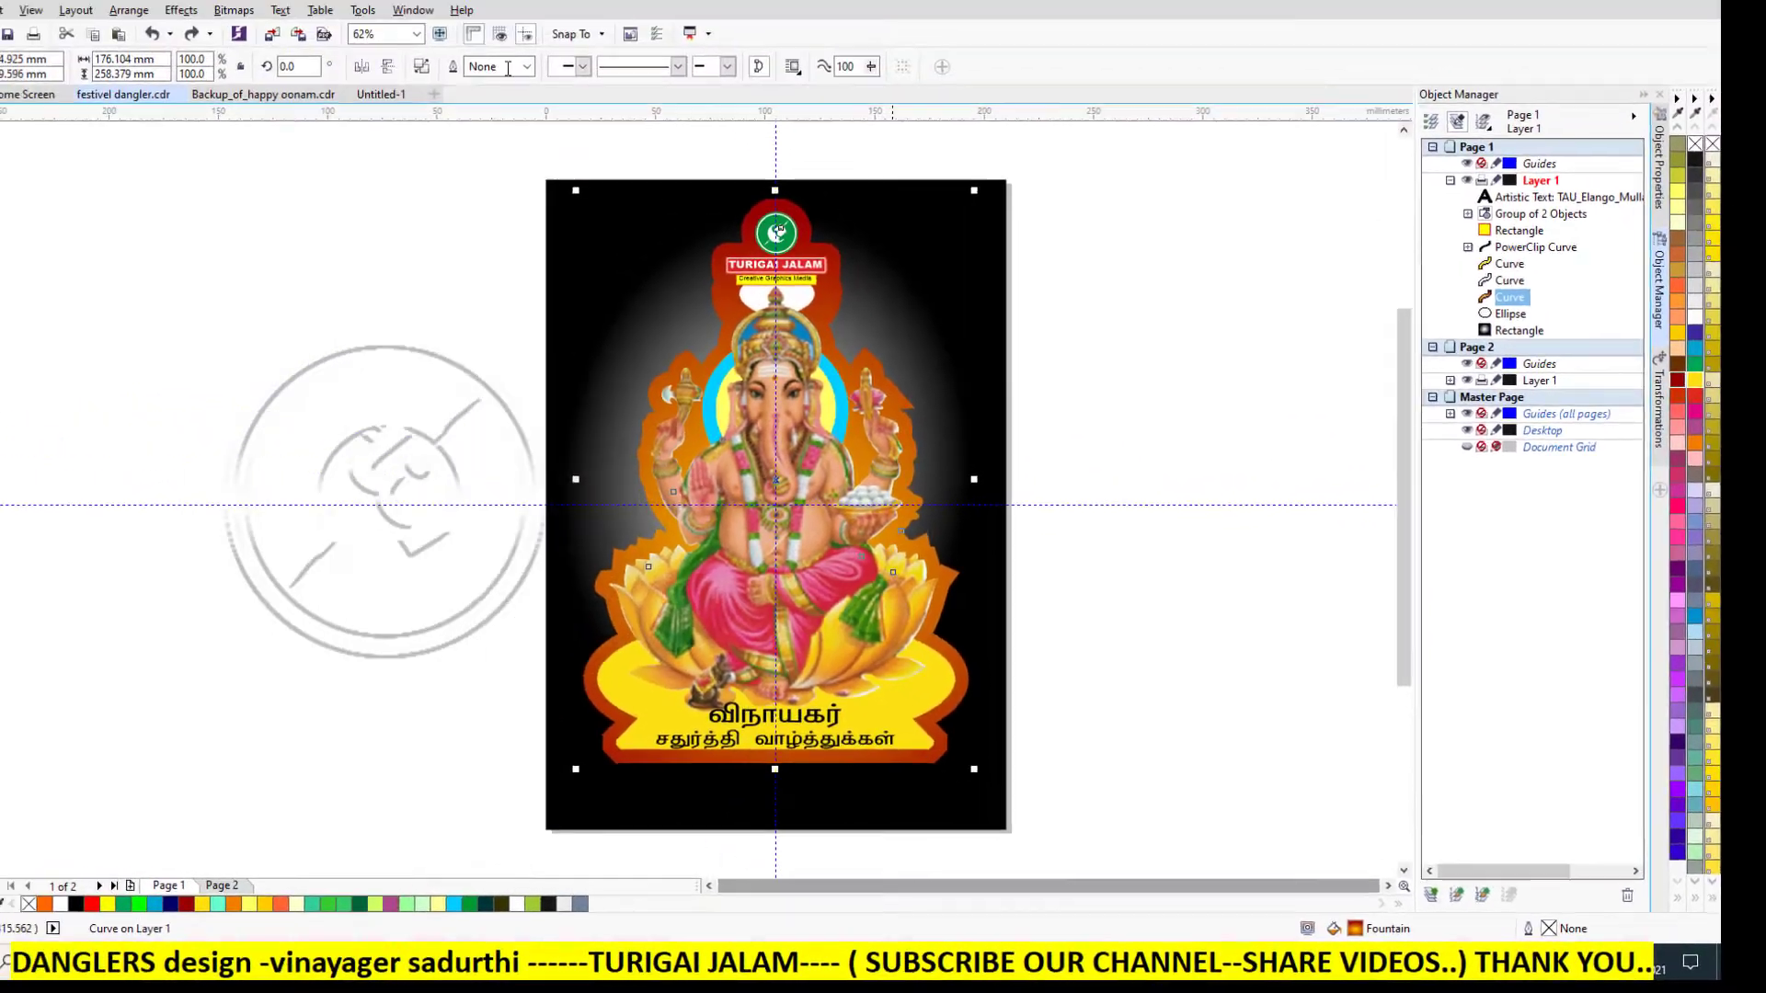
Give the dangler's outer border shape a white outline 16 px wide.
{"action": "left_click", "coordinate": [46, 538]}
{"action": "left_click", "coordinate": [119, 538]}
{"action": "left_click_drag", "start_coordinate": [879, 304], "coordinate": [1232, 229]}
{"action": "left_click", "coordinate": [1310, 591]}
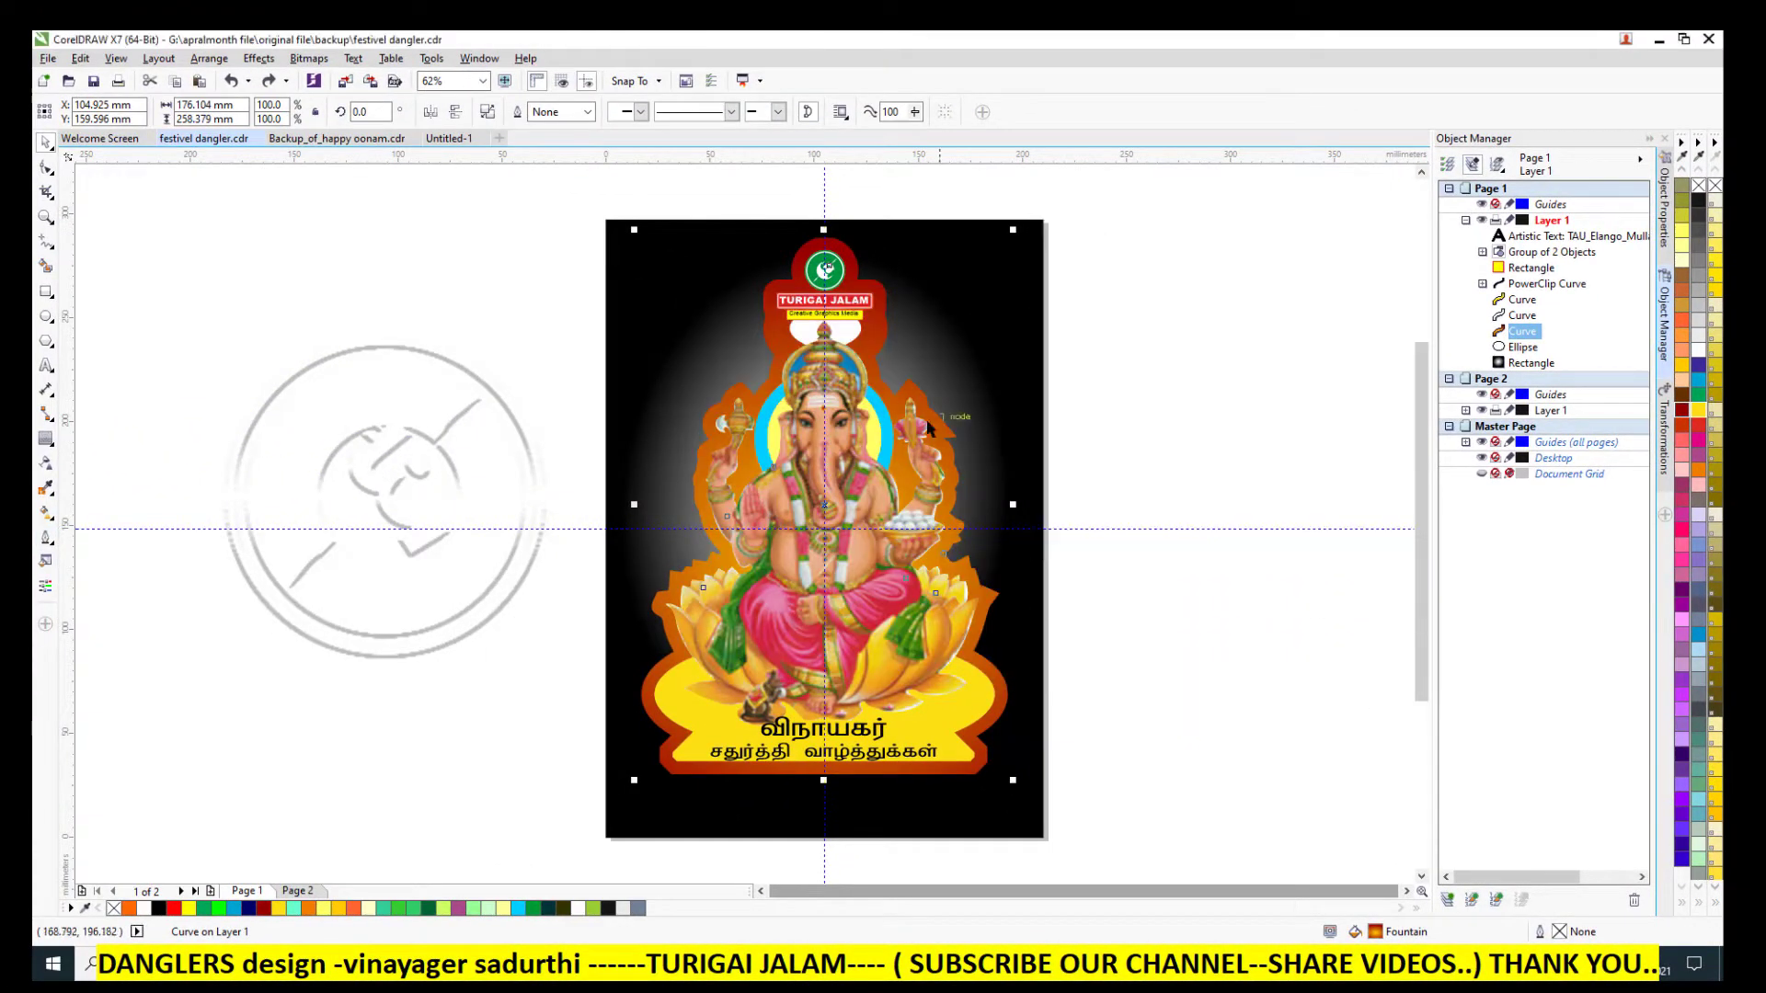
{"action": "left_click", "coordinate": [587, 112]}
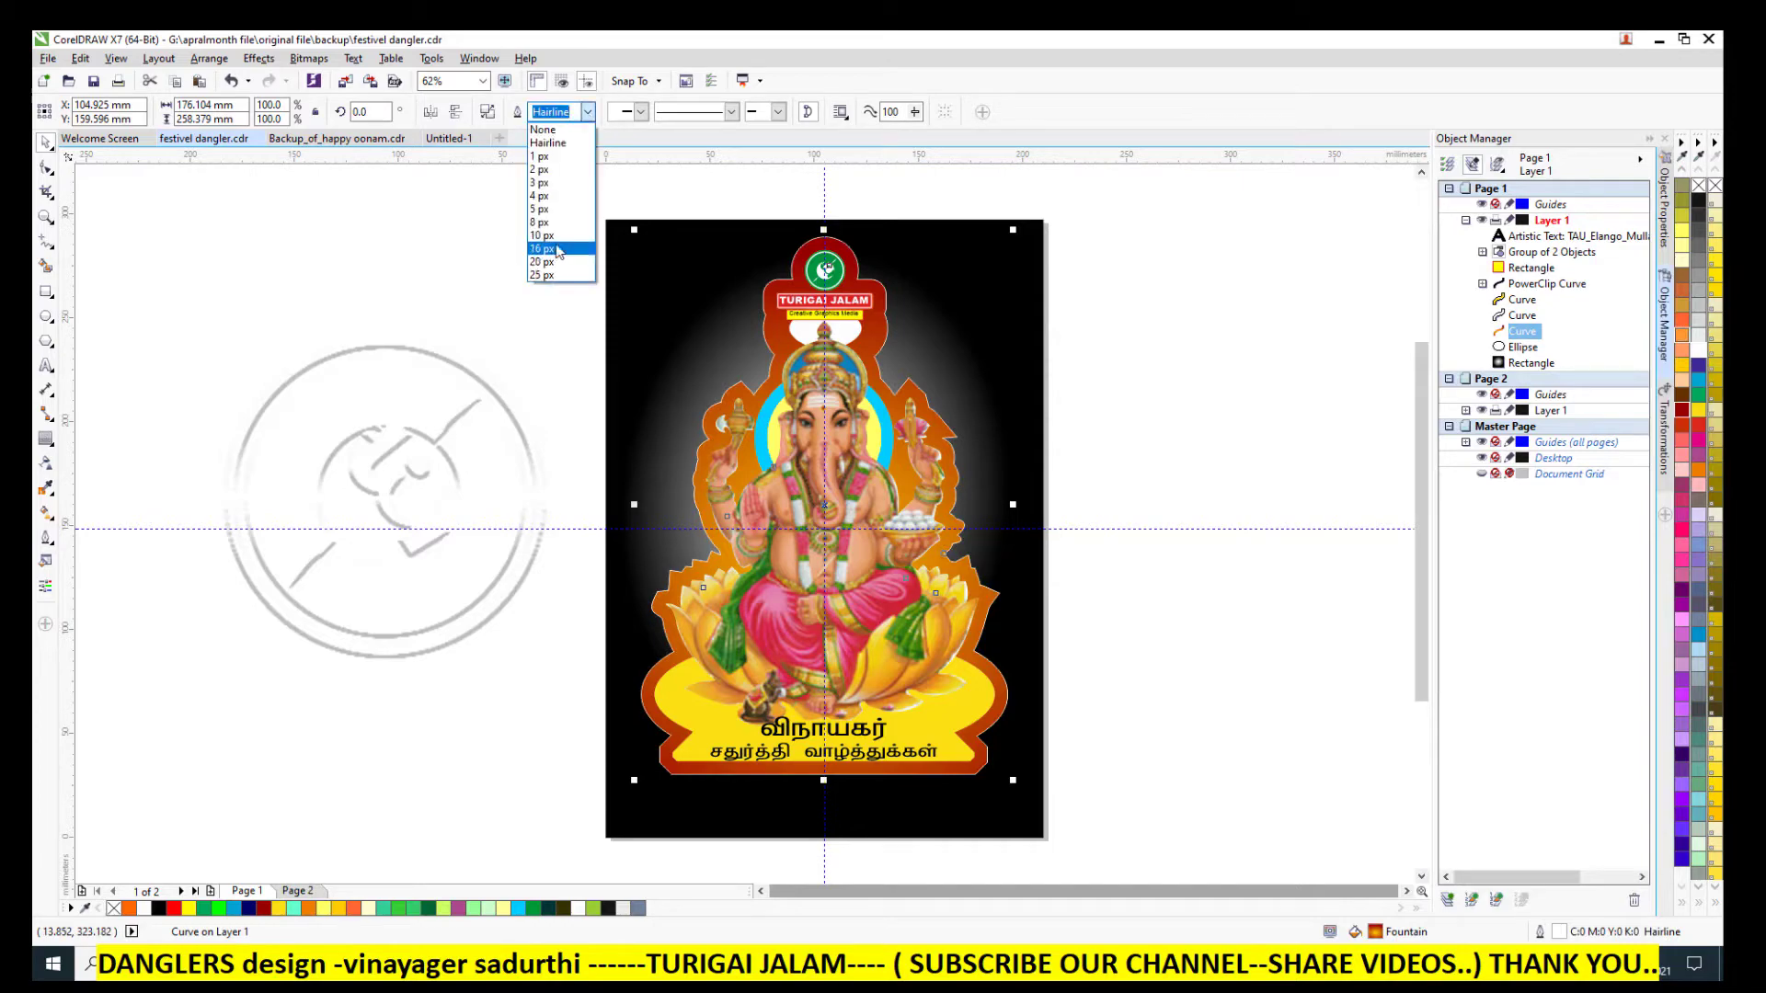
{"action": "left_click", "coordinate": [556, 244]}
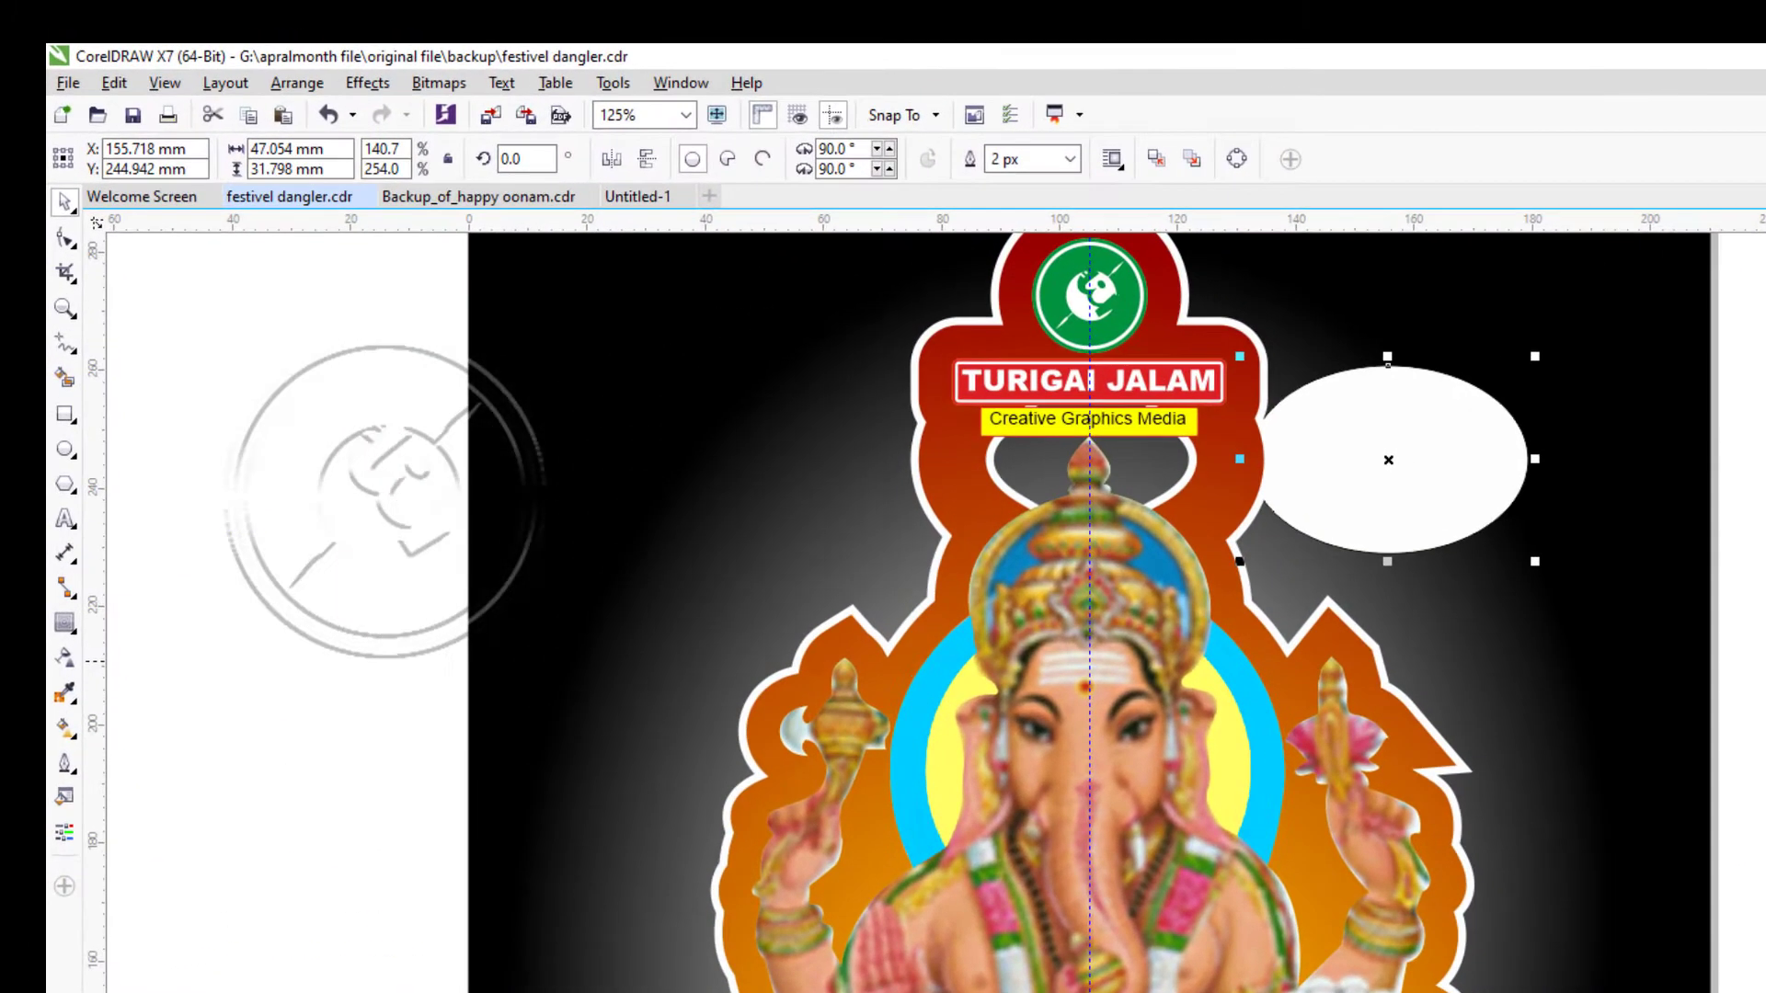
Copy the outer border's red-to-yellow fountain fill onto the white ellipse below the logo and remove the ellipse's outline.
{"action": "key", "text": "ctrl+z"}
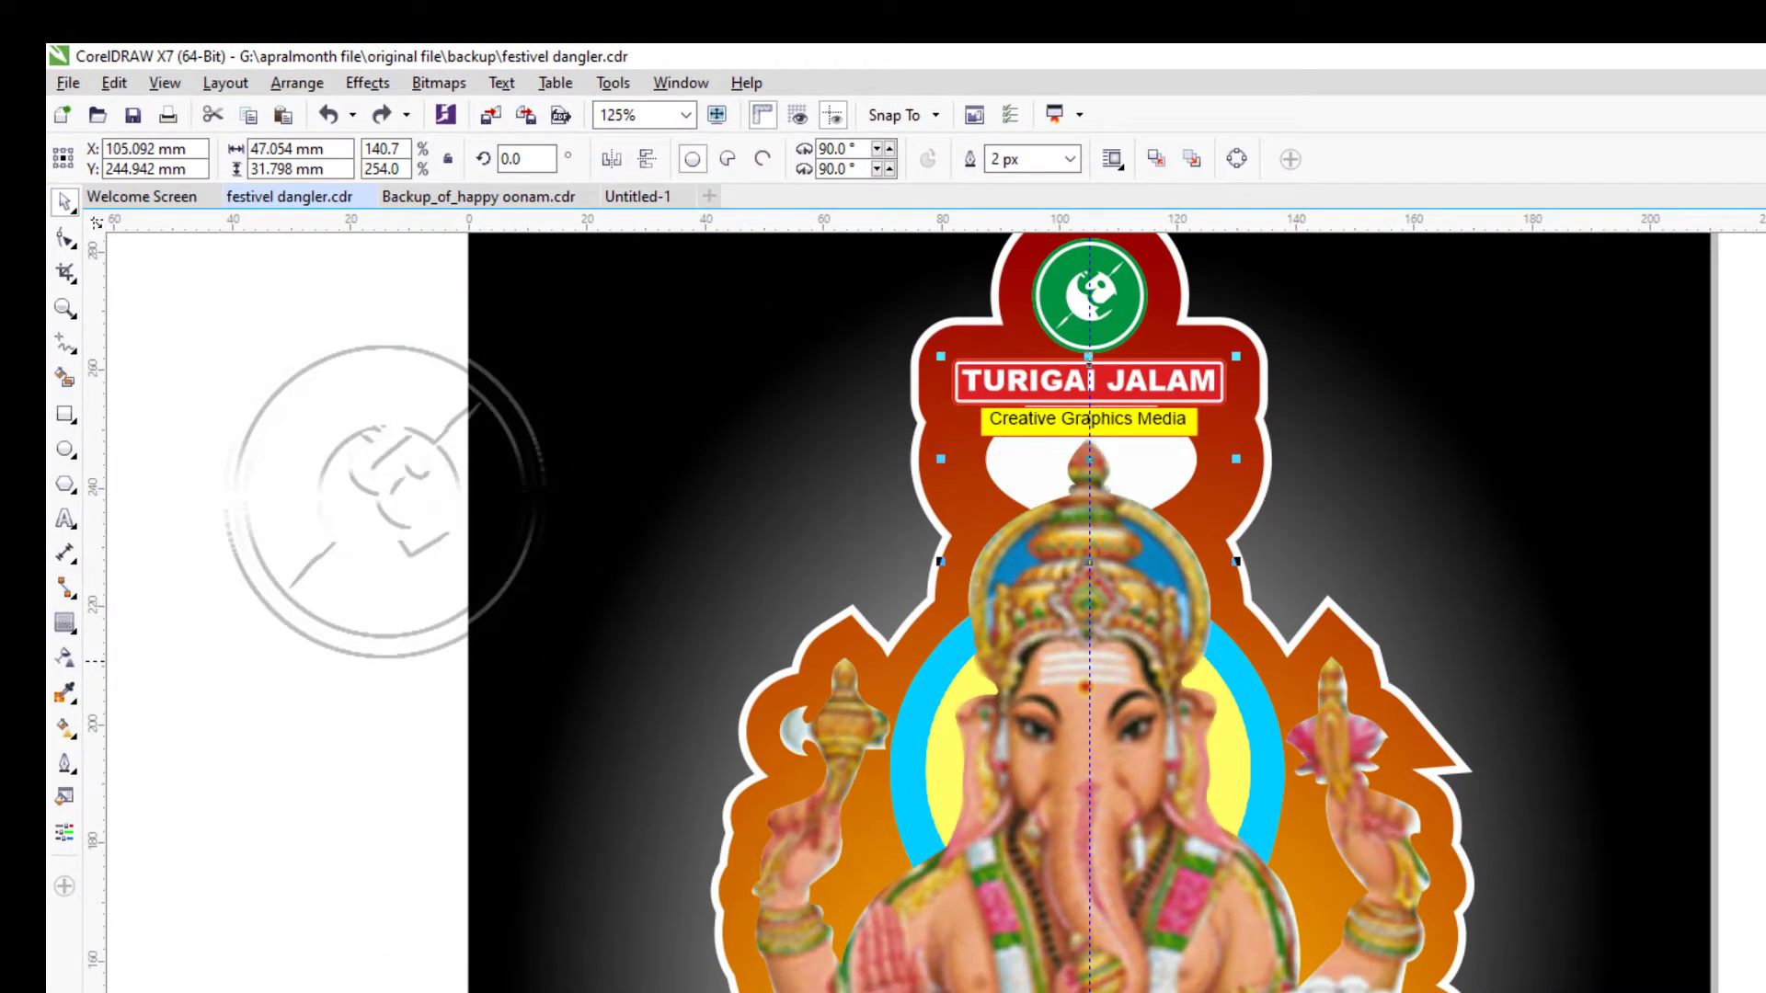
{"action": "left_click", "coordinate": [1765, 661]}
{"action": "left_click", "coordinate": [1765, 661]}
{"action": "scroll", "coordinate": [1010, 551], "scroll_direction": "down", "scroll_amount": 1}
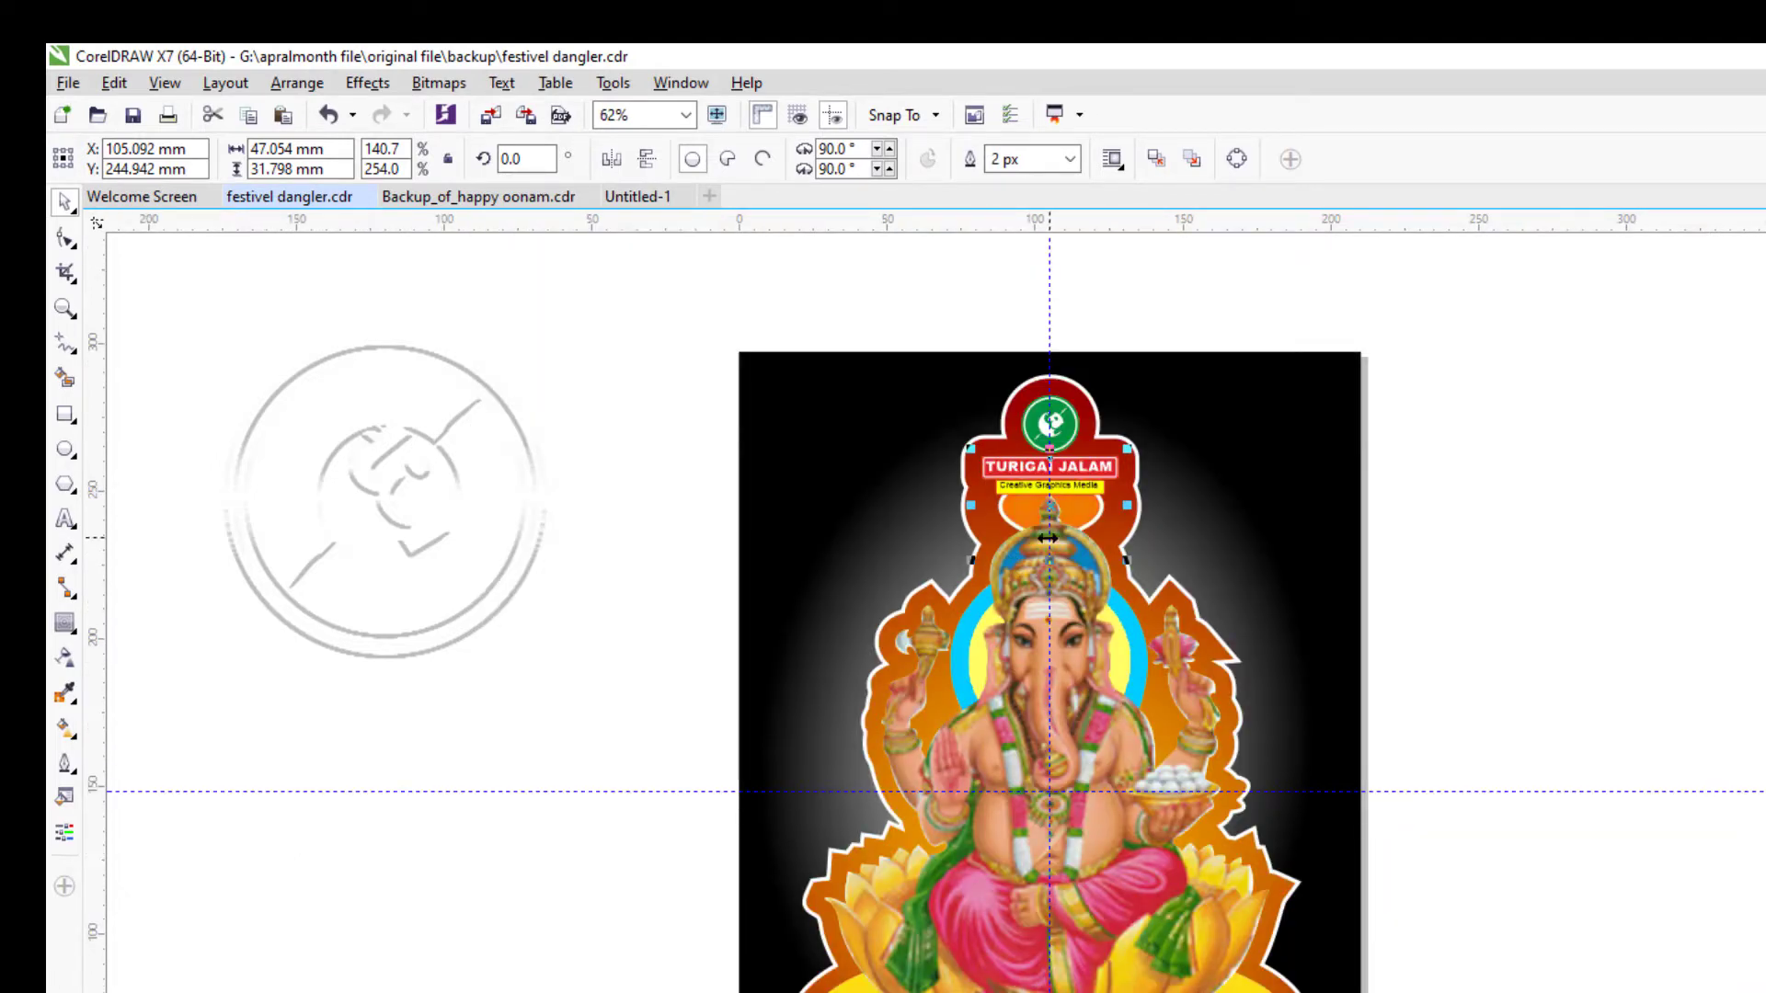
{"action": "left_click", "coordinate": [1159, 497]}
{"action": "left_click", "coordinate": [1084, 506]}
{"action": "left_click", "coordinate": [114, 83]}
{"action": "left_click", "coordinate": [184, 460]}
{"action": "key", "text": "Return"}
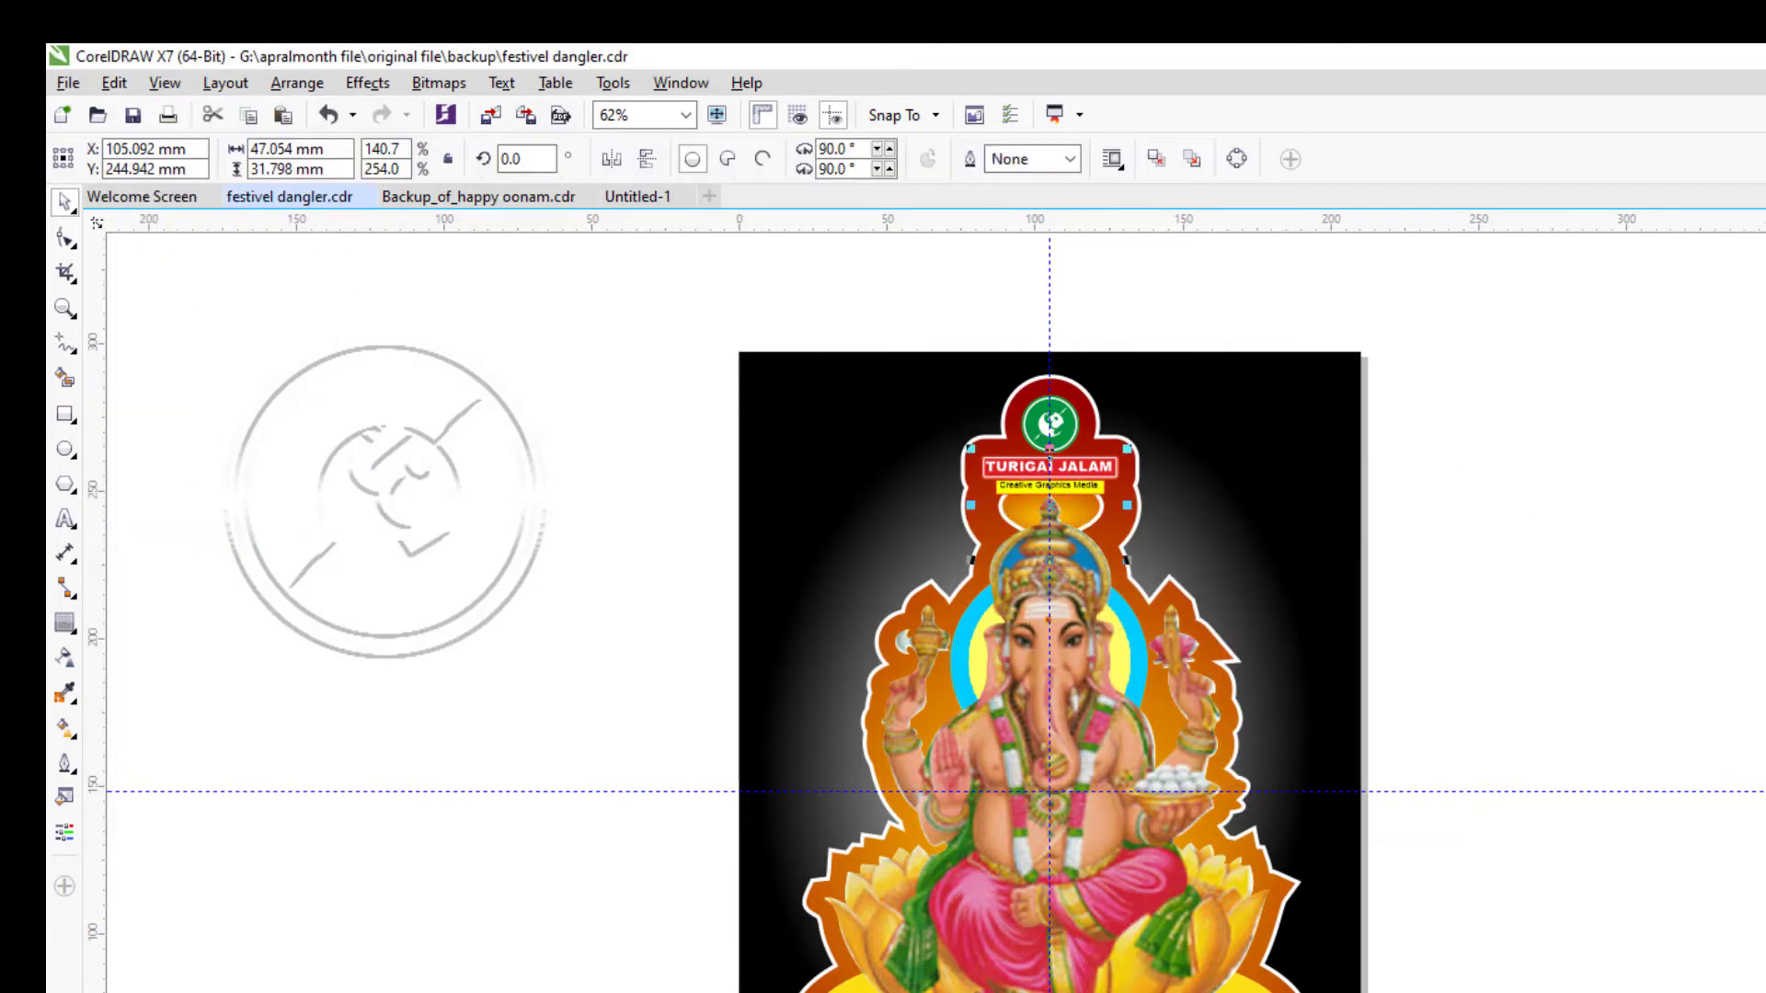
Stretch the ellipse upwards behind the logo to a height of about 51.5 mm.
{"action": "scroll", "coordinate": [1077, 524], "scroll_direction": "up", "scroll_amount": 1}
{"action": "left_click_drag", "start_coordinate": [1078, 525], "coordinate": [1308, 557]}
{"action": "key", "text": "ctrl+z"}
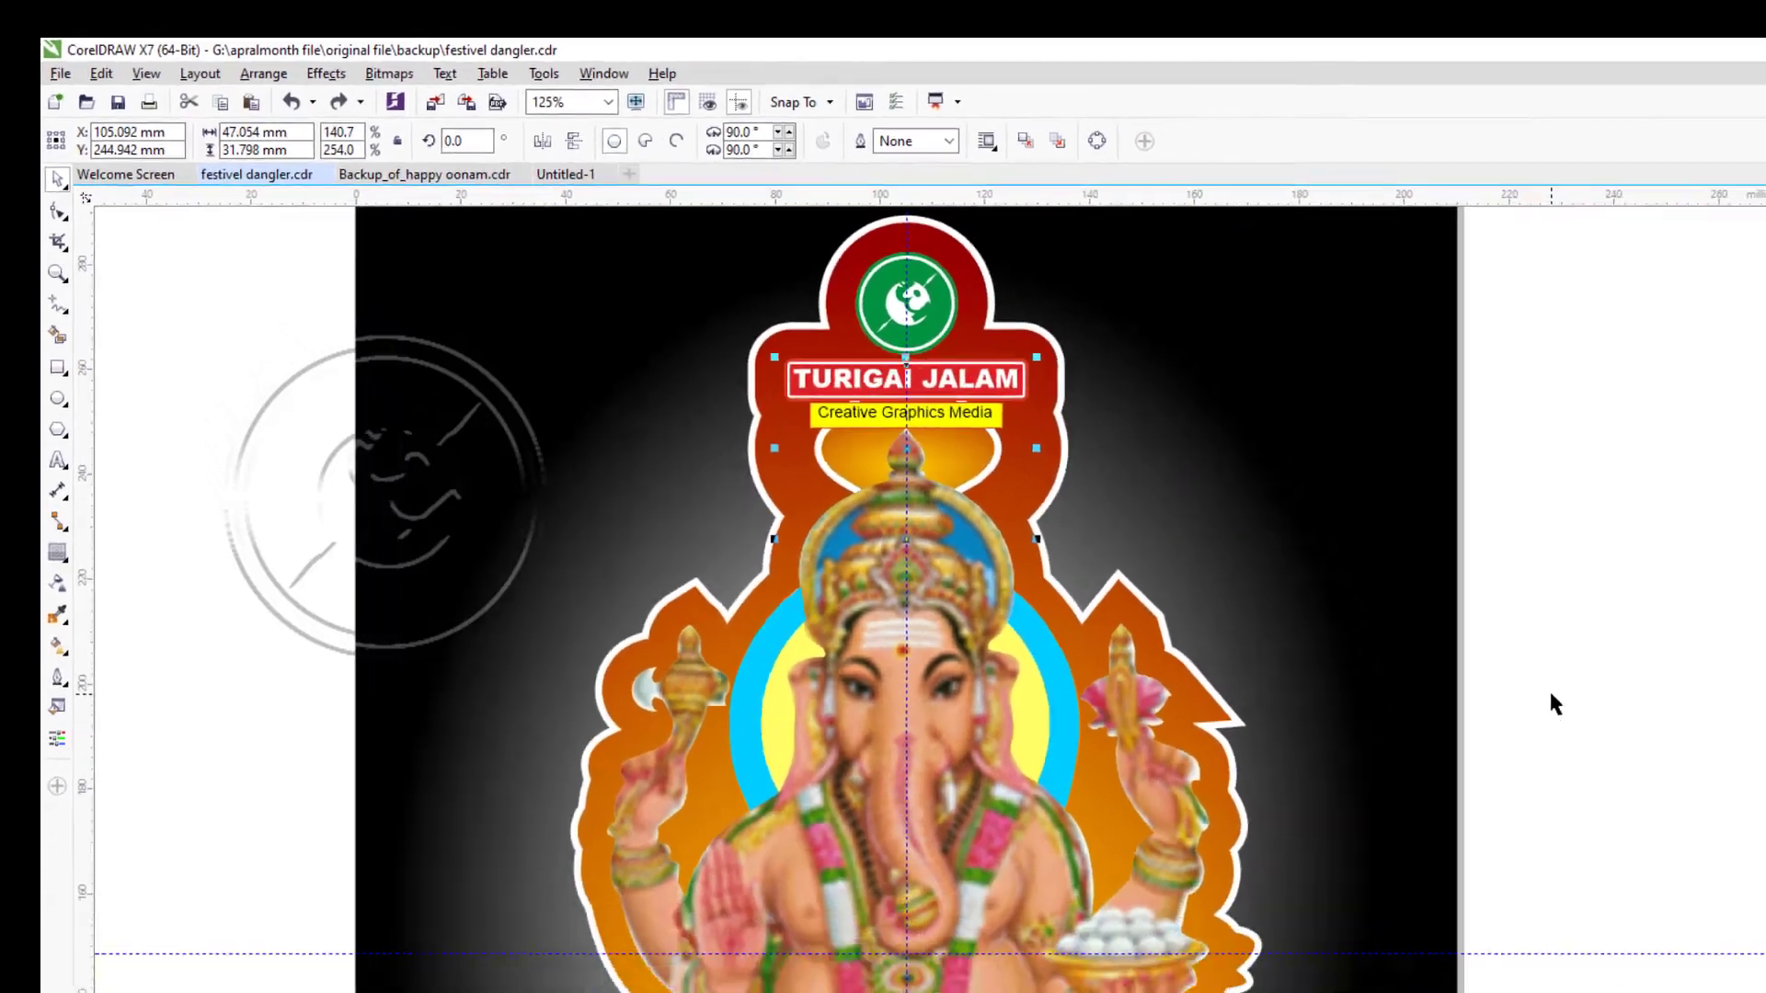
{"action": "scroll", "coordinate": [905, 305], "scroll_direction": "up", "scroll_amount": 3}
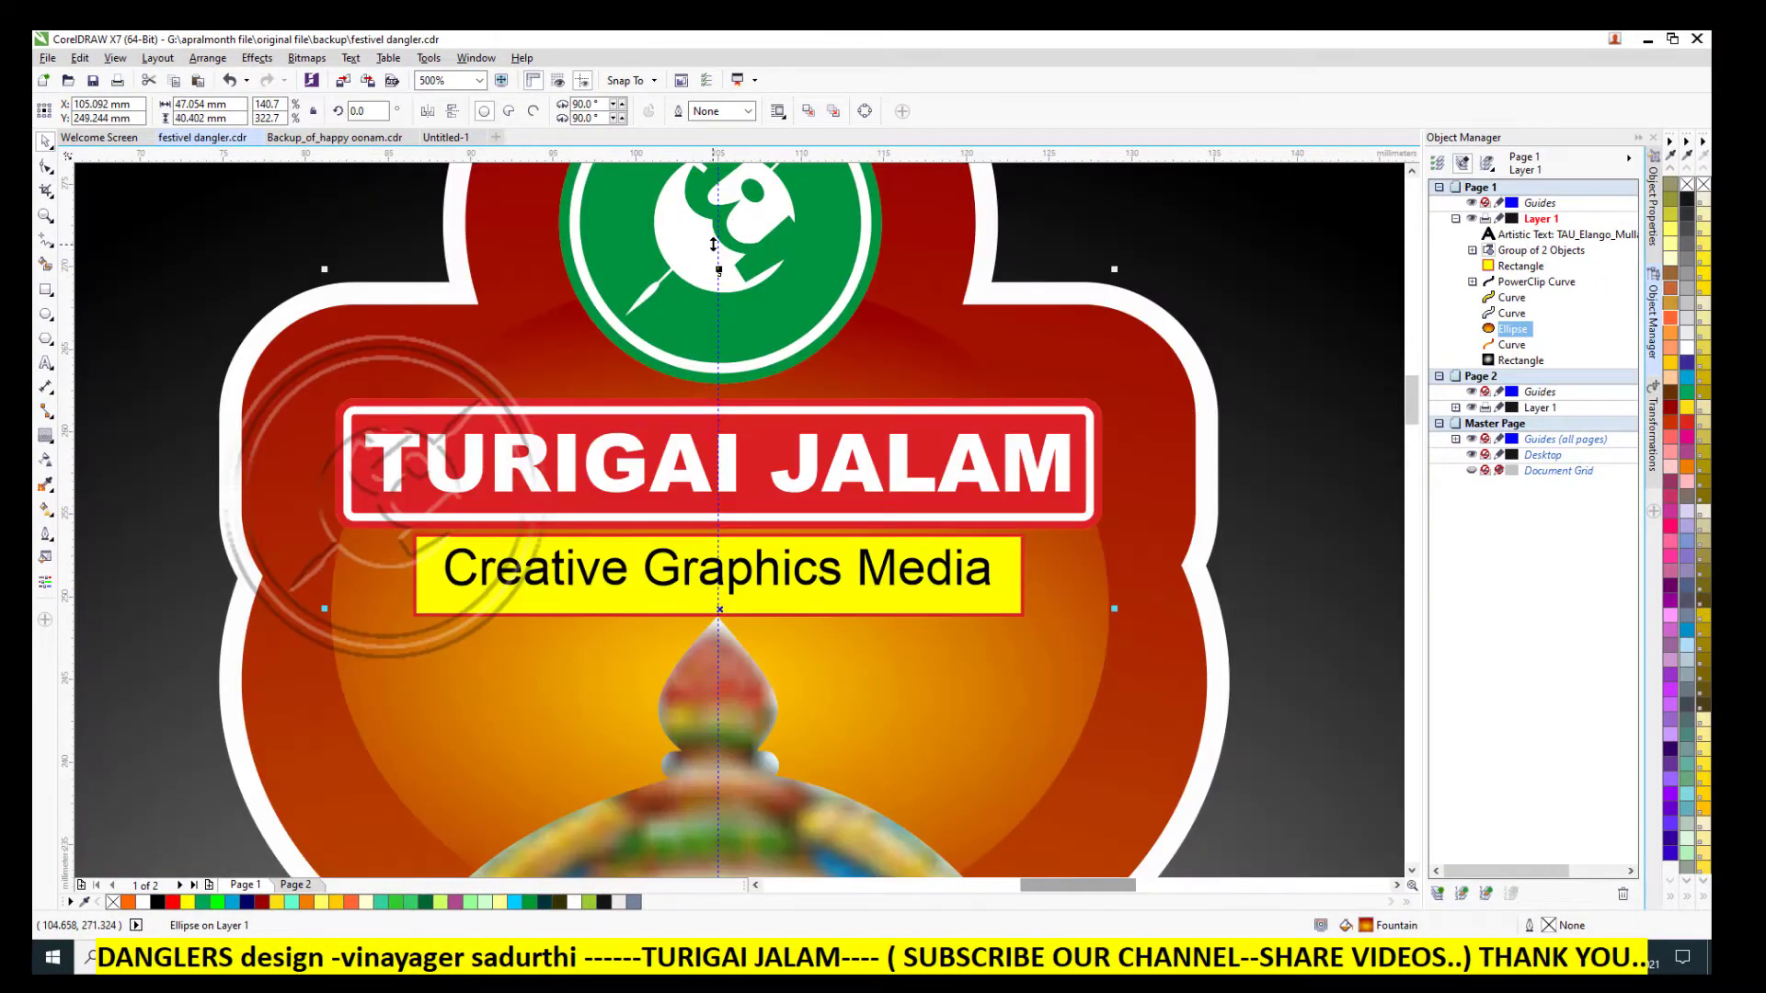
{"action": "scroll", "coordinate": [712, 245], "scroll_direction": "down", "scroll_amount": 3}
{"action": "key", "text": "Escape"}
{"action": "left_click", "coordinate": [696, 366]}
{"action": "left_click_drag", "start_coordinate": [678, 299], "coordinate": [678, 276]}
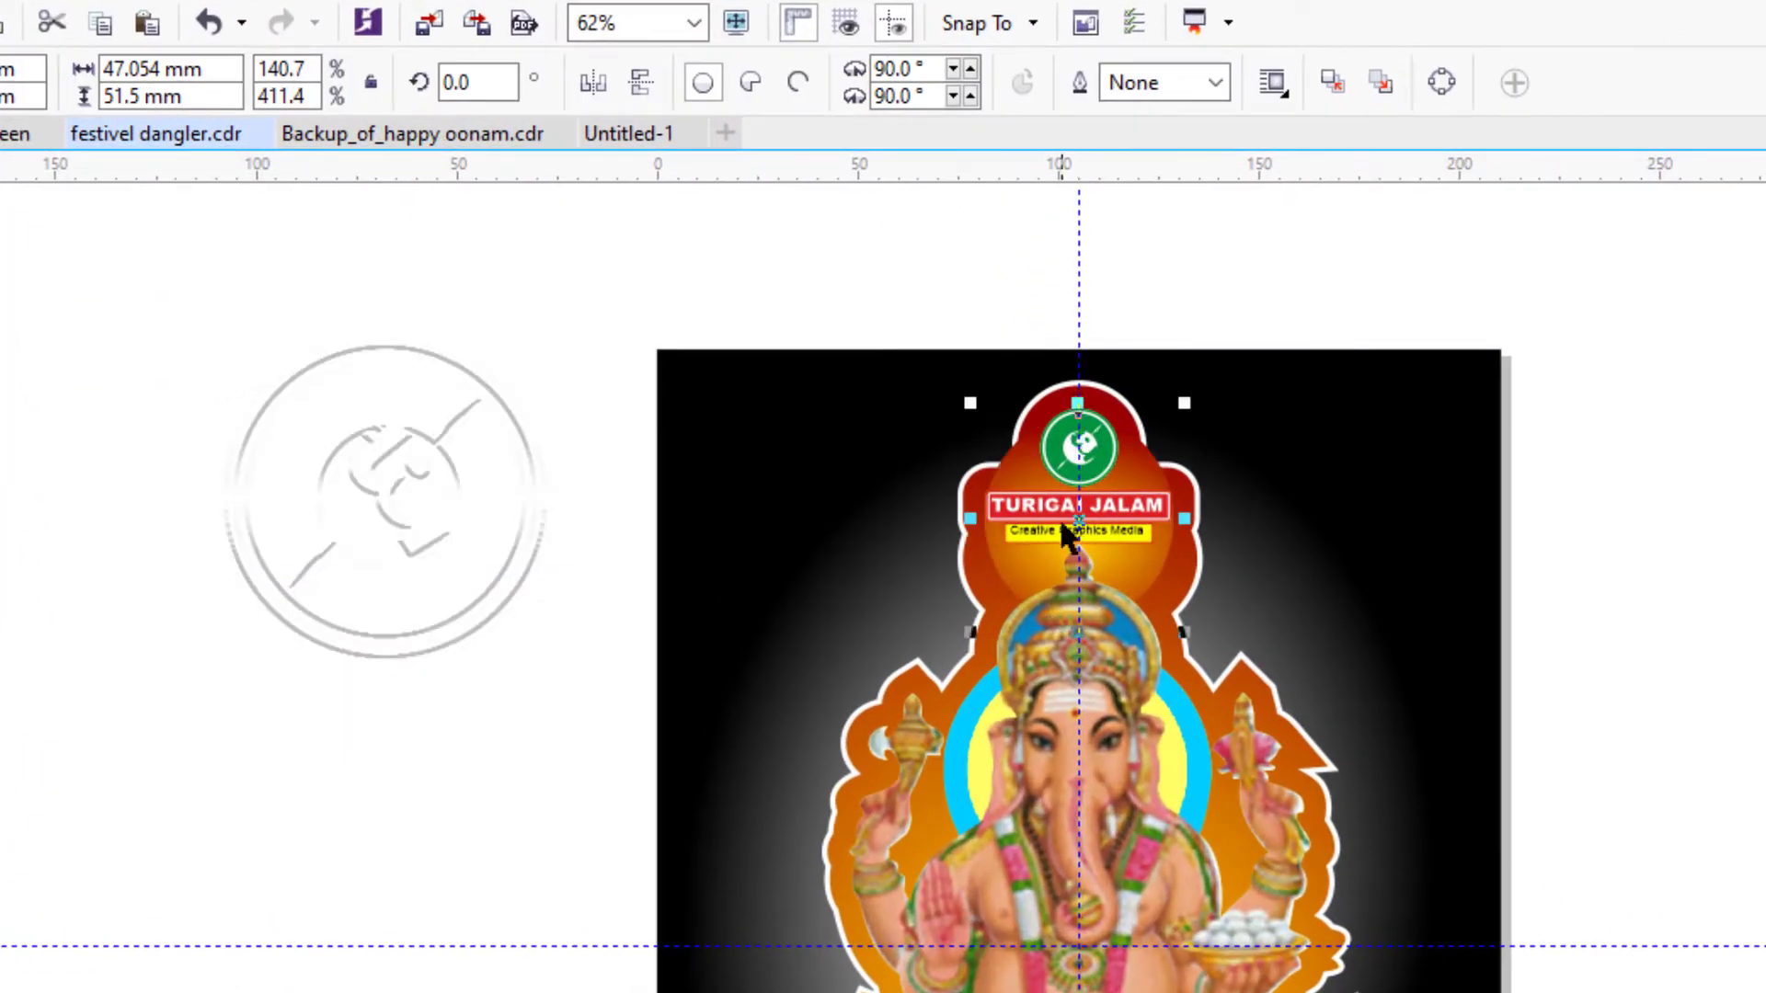
Reduce the ellipse's height to about 46.6 mm and narrow it slightly behind the logo text.
{"action": "scroll", "coordinate": [1067, 536], "scroll_direction": "up", "scroll_amount": 1}
{"action": "left_click_drag", "start_coordinate": [1094, 296], "coordinate": [1091, 350]}
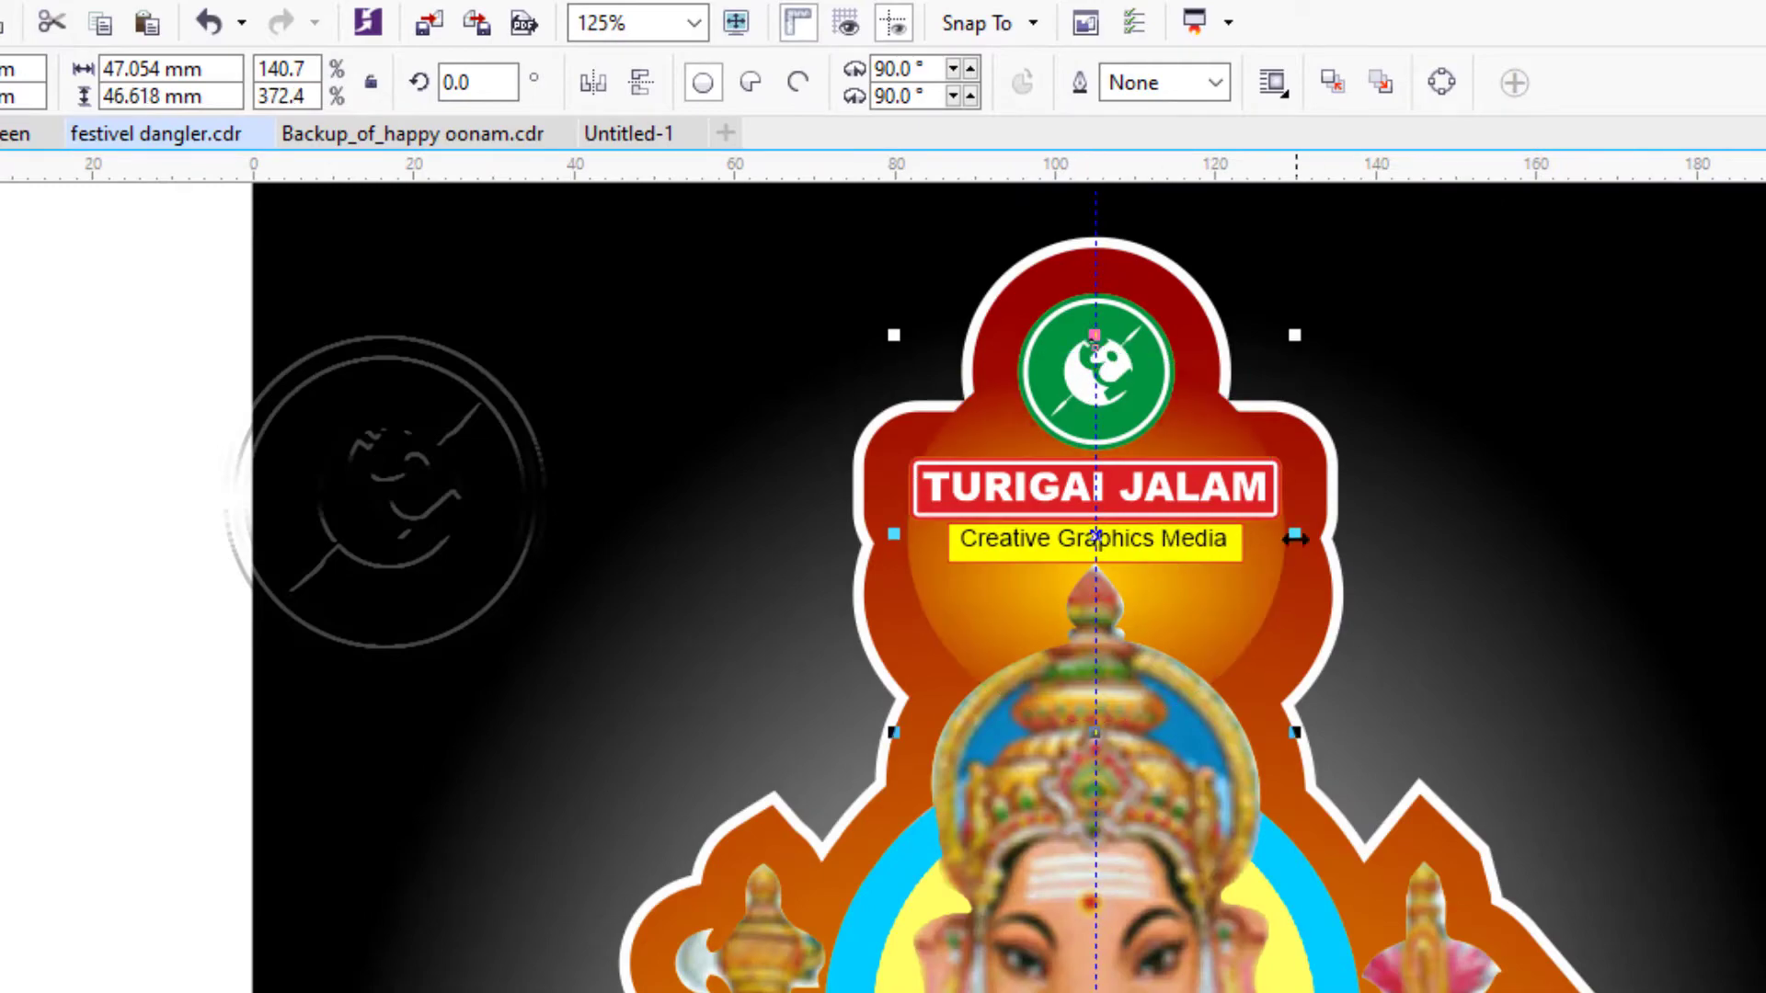
{"action": "left_click_drag", "start_coordinate": [1296, 540], "coordinate": [1282, 539]}
{"action": "scroll", "coordinate": [1125, 499], "scroll_direction": "up", "scroll_amount": 2}
{"action": "scroll", "coordinate": [1126, 499], "scroll_direction": "down", "scroll_amount": 2}
{"action": "key", "text": "Escape"}
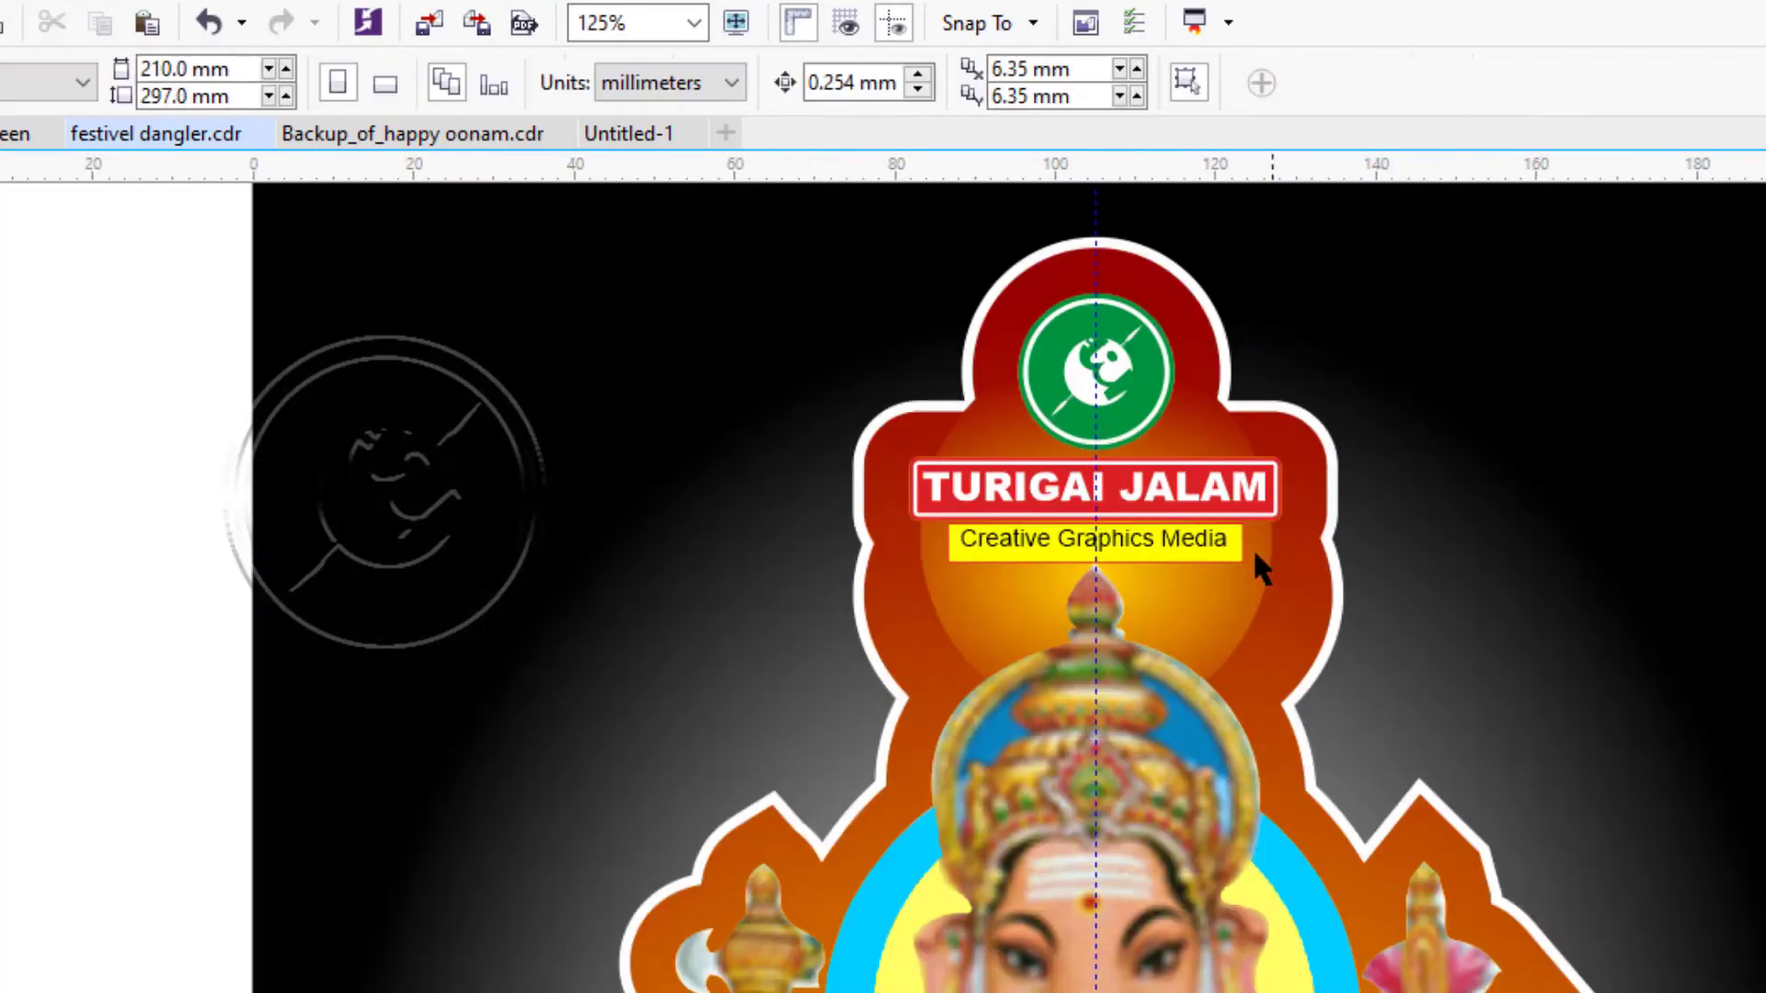
{"action": "scroll", "coordinate": [1254, 551], "scroll_direction": "down", "scroll_amount": 2}
{"action": "scroll", "coordinate": [1316, 975], "scroll_direction": "up", "scroll_amount": 2}
Copy the outer border's fountain fill onto the yellow inner base curve and leave it without an outline.
{"action": "left_click", "coordinate": [1327, 955]}
{"action": "scroll", "coordinate": [1325, 920], "scroll_direction": "down", "scroll_amount": 1}
{"action": "left_click_drag", "start_coordinate": [1327, 920], "coordinate": [1653, 906]}
{"action": "key", "text": "ctrl+z"}
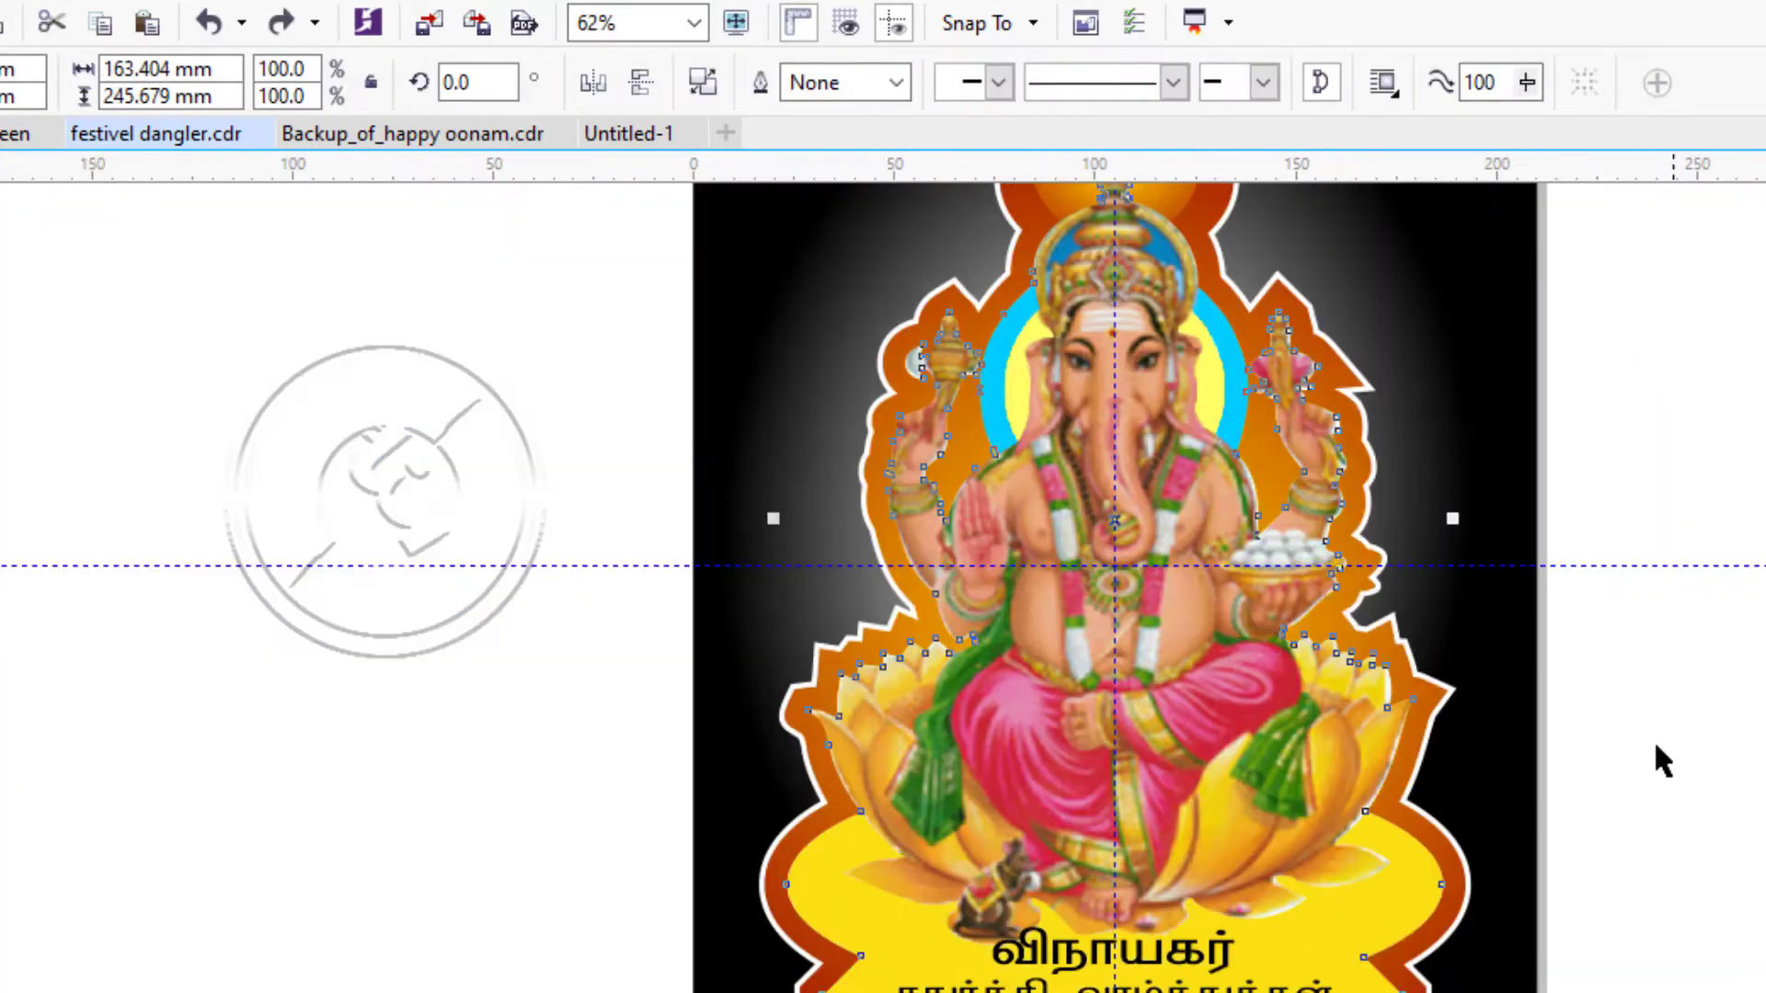
{"action": "scroll", "coordinate": [1115, 588], "scroll_direction": "up", "scroll_amount": 1}
{"action": "left_click", "coordinate": [2, 2]}
{"action": "left_click", "coordinate": [110, 490]}
{"action": "left_click", "coordinate": [1444, 891]}
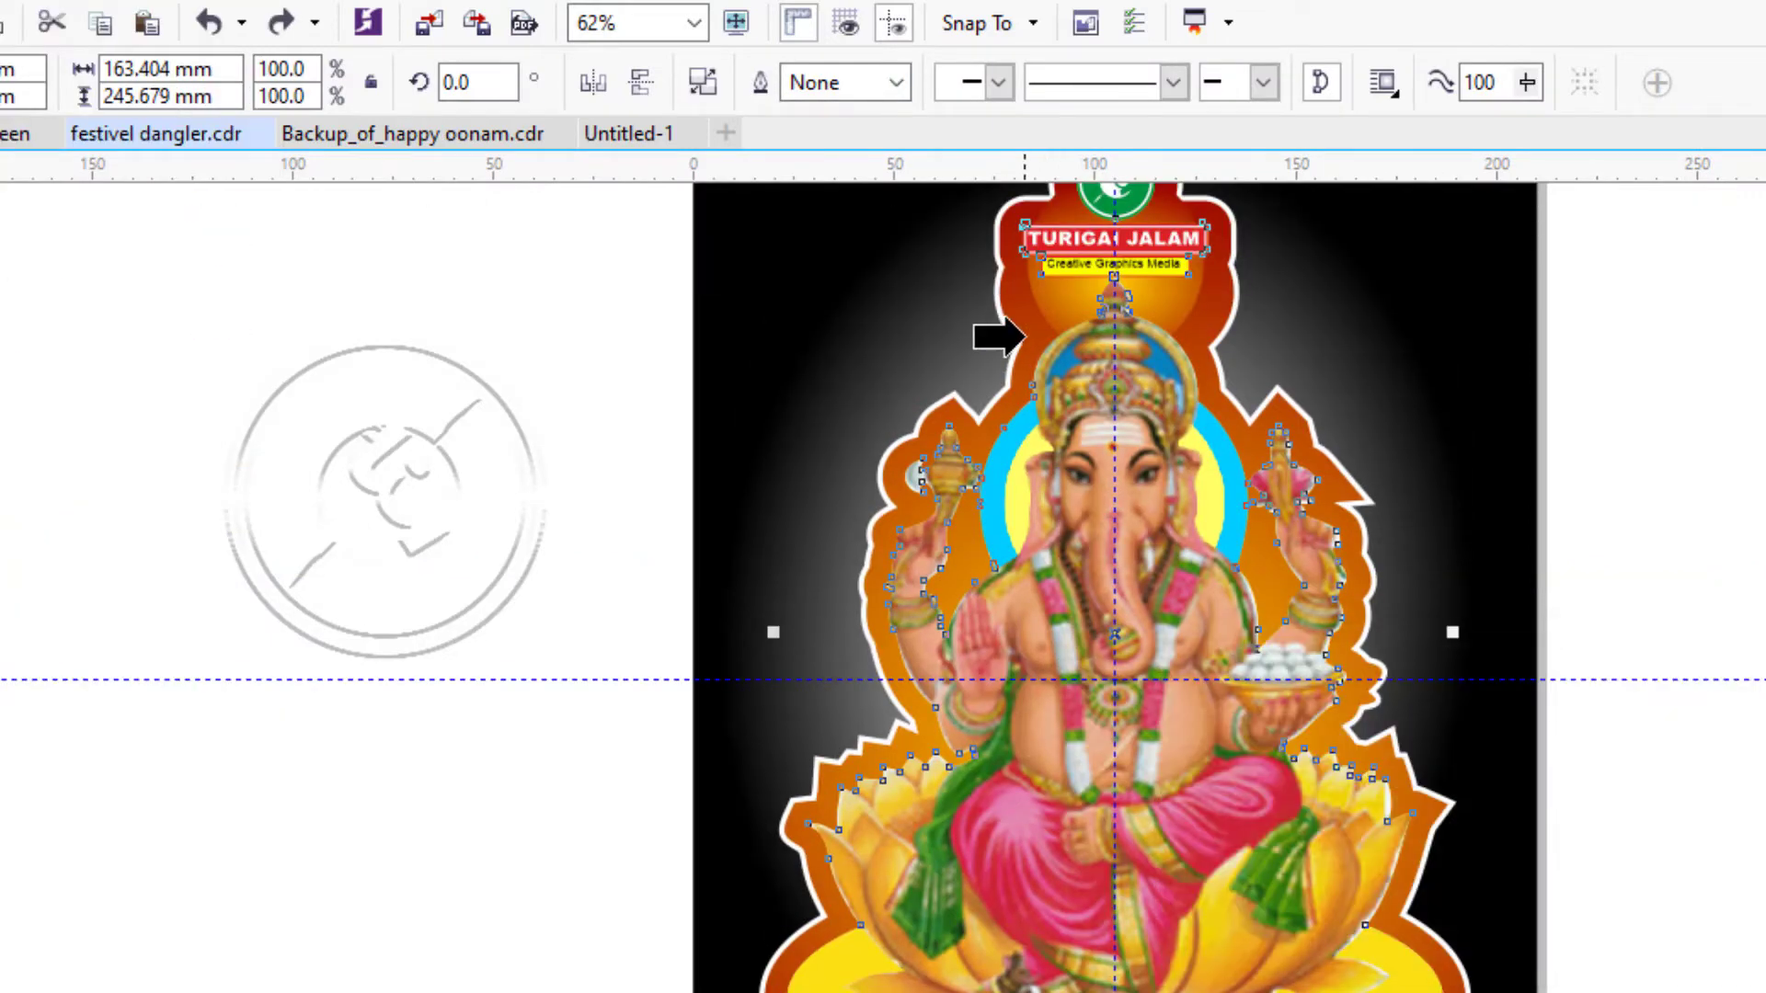
{"action": "left_click", "coordinate": [1021, 339]}
{"action": "left_click", "coordinate": [895, 81]}
{"action": "left_click", "coordinate": [813, 119]}
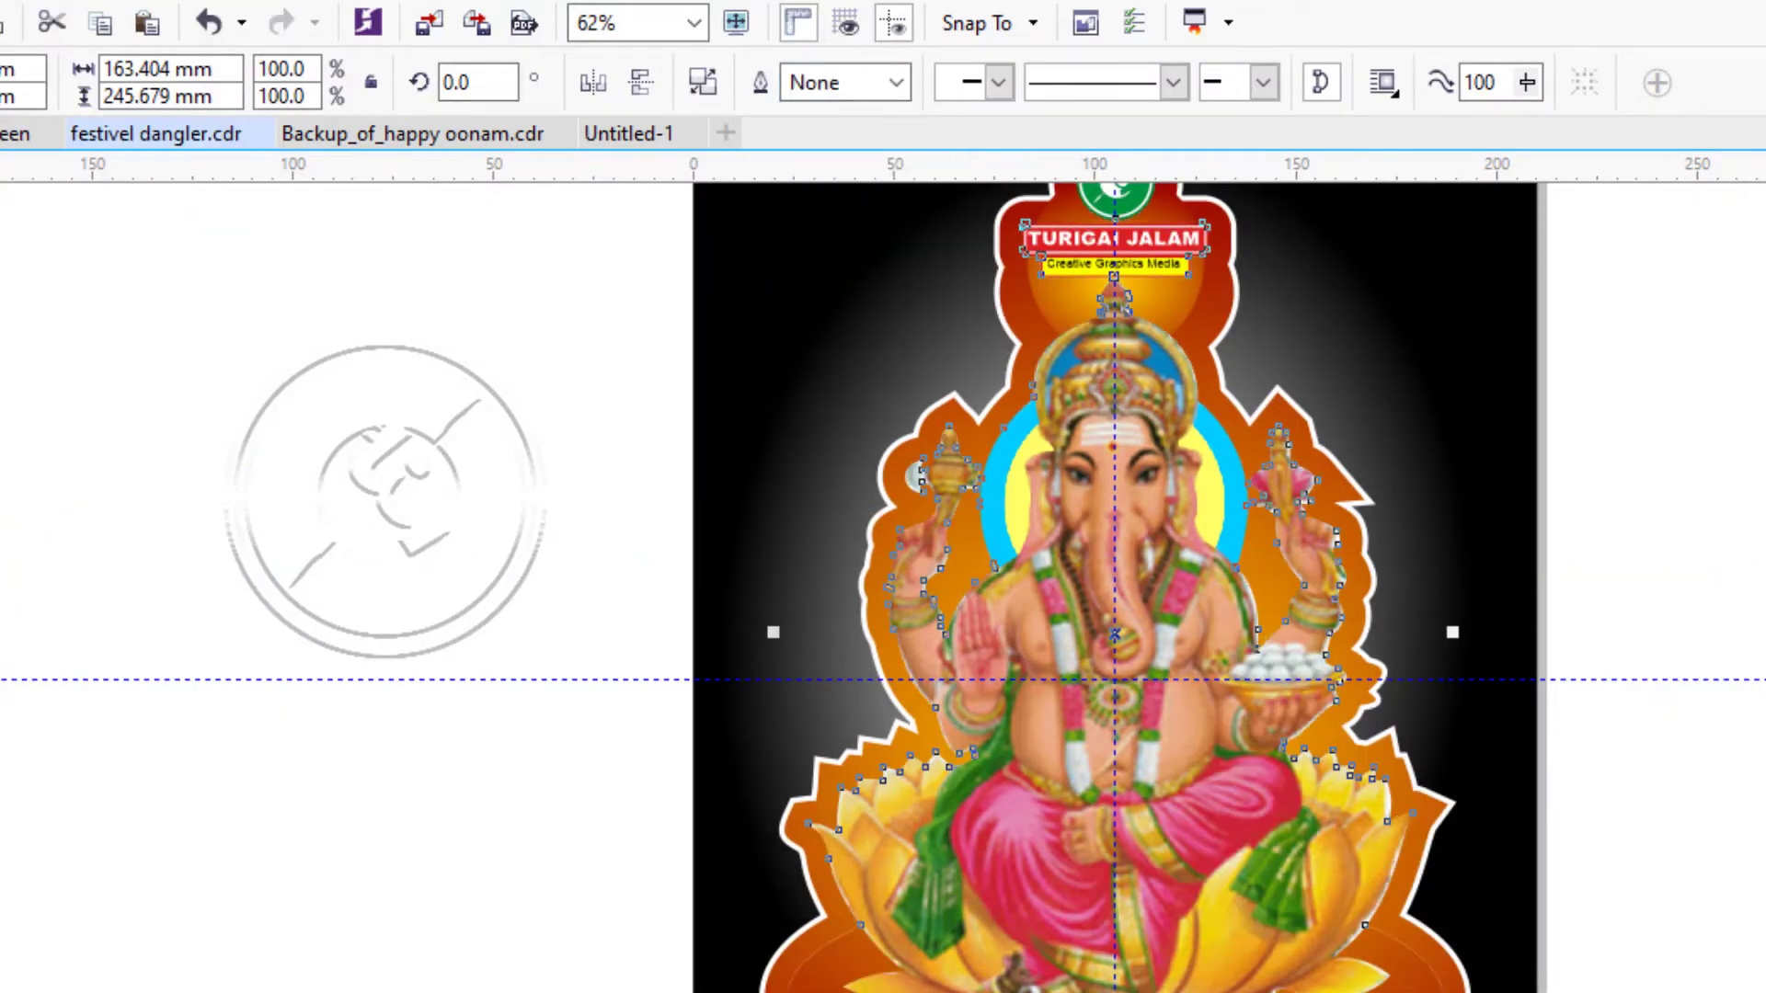
Shrink the inner curve's radial fill from its upper edge, try a blue centre colour, and undo the colour.
{"action": "key", "text": "g"}
{"action": "scroll", "coordinate": [1157, 791], "scroll_direction": "up", "scroll_amount": 4}
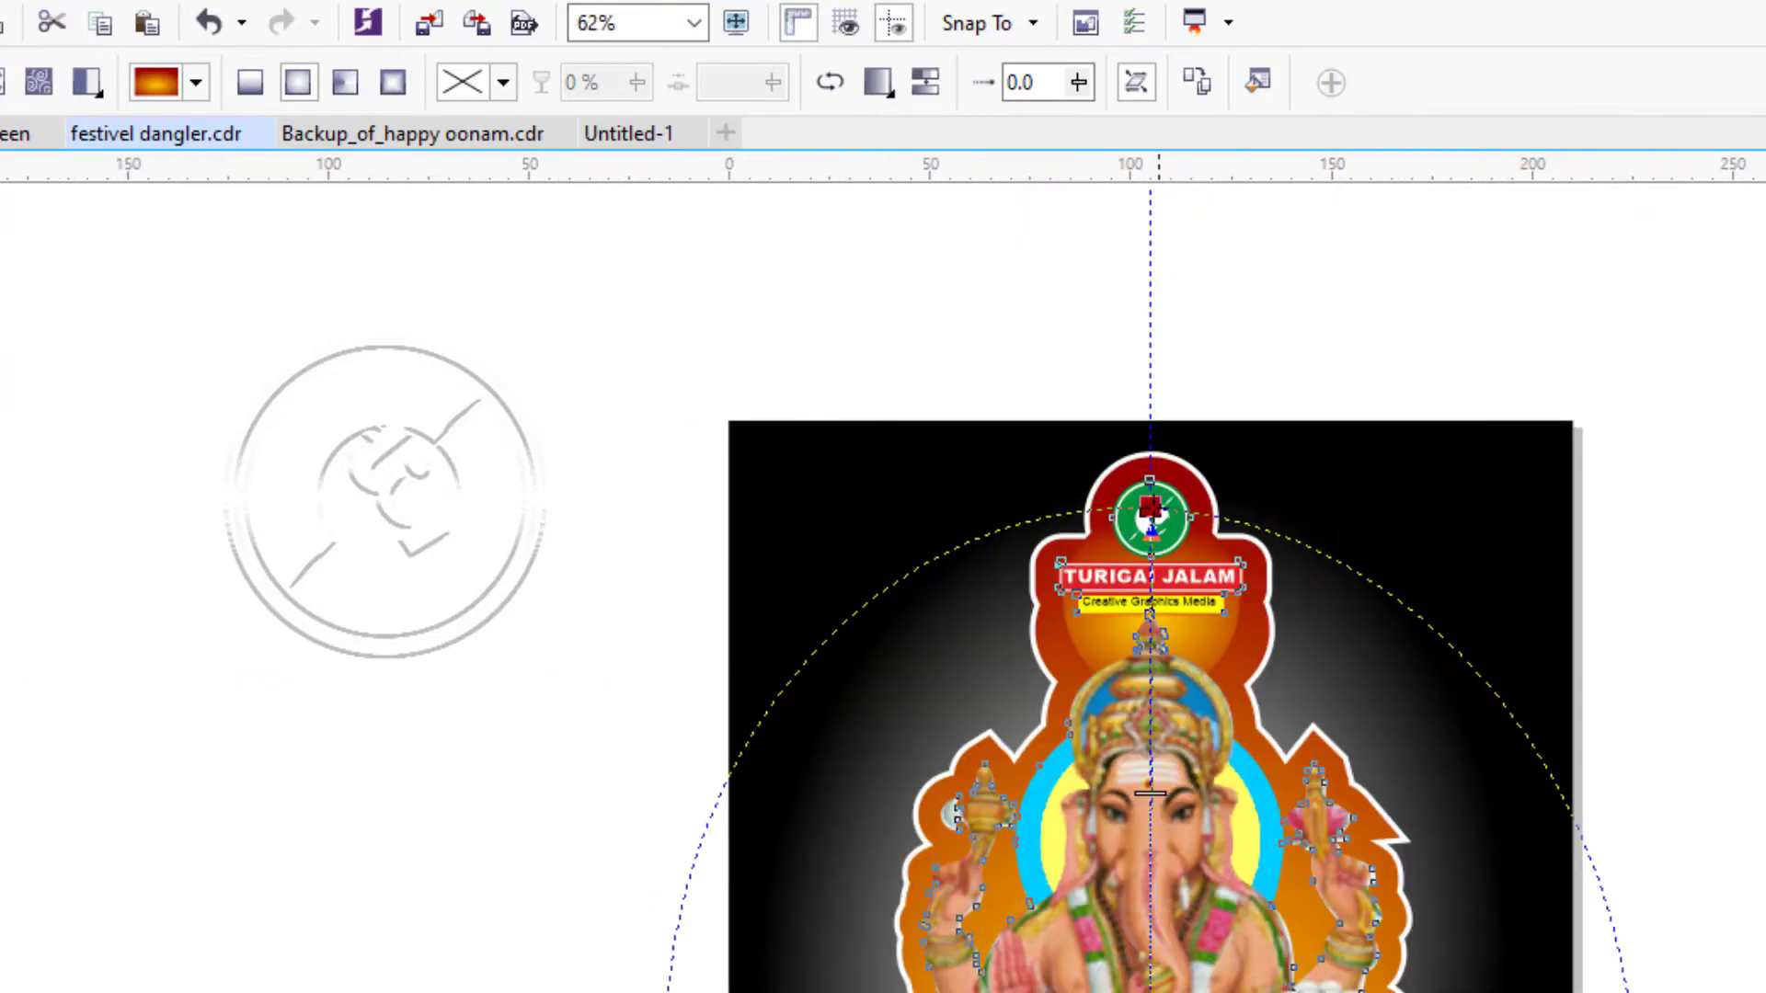
{"action": "left_click_drag", "start_coordinate": [1151, 511], "coordinate": [1149, 592]}
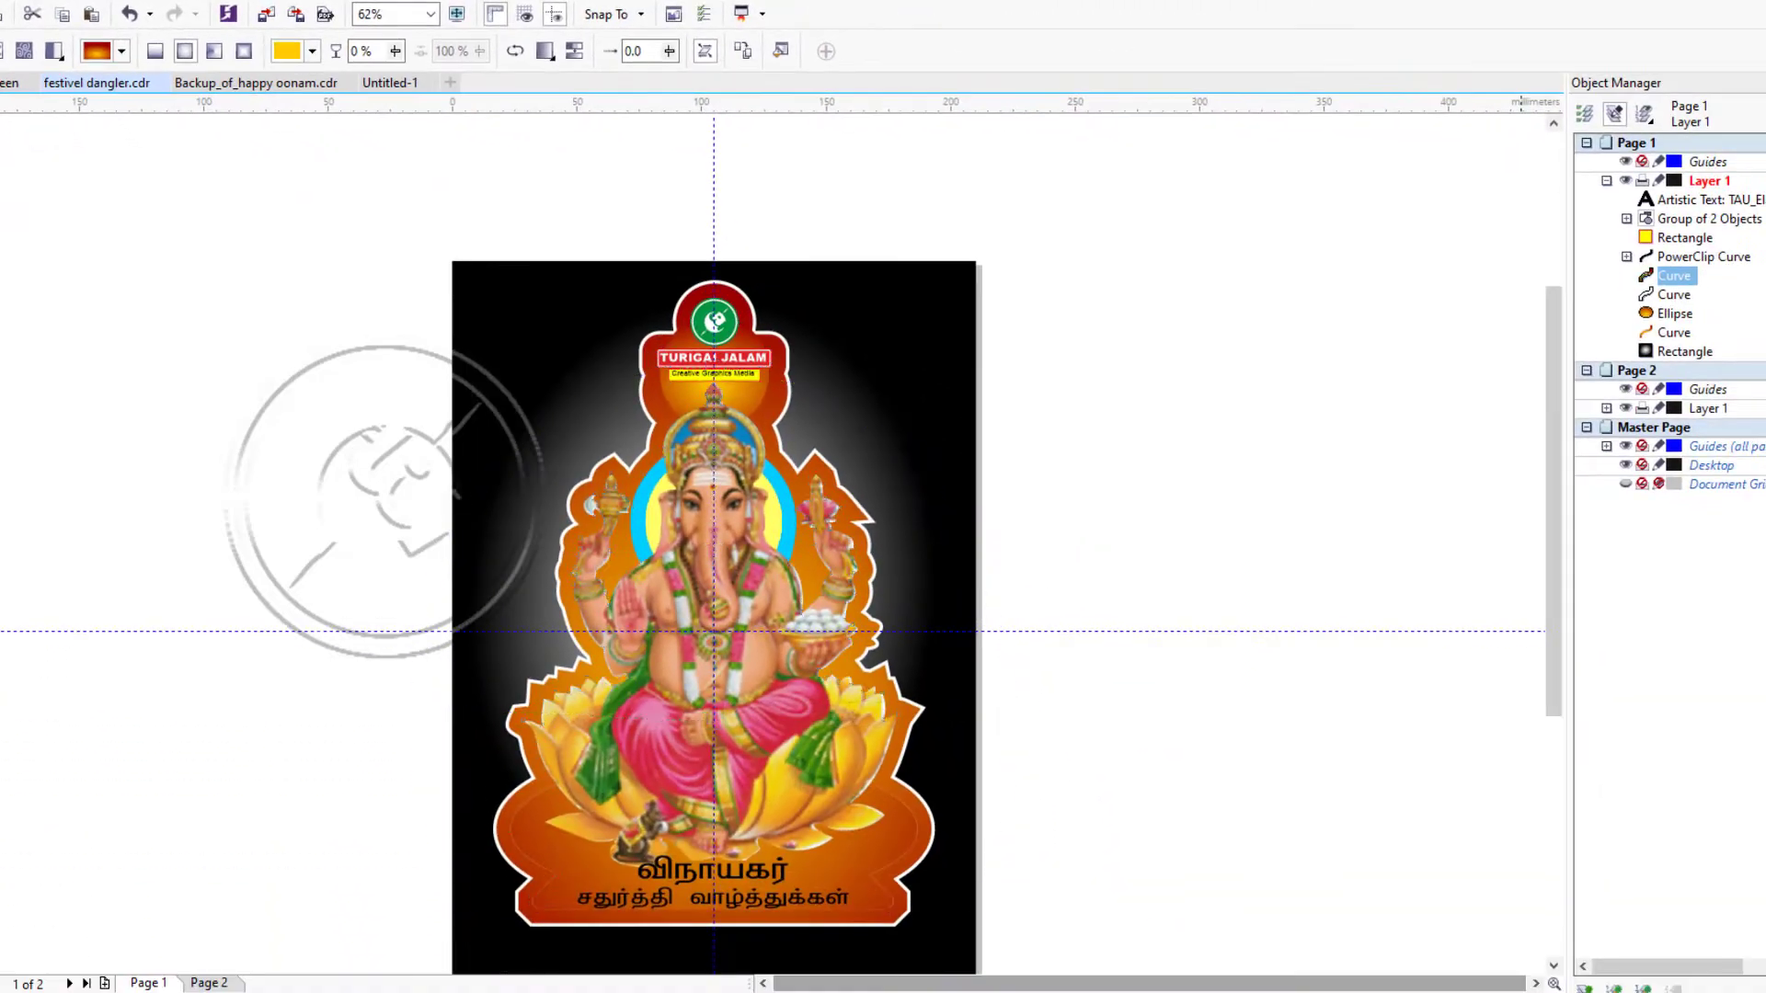
{"action": "left_click", "coordinate": [1764, 387]}
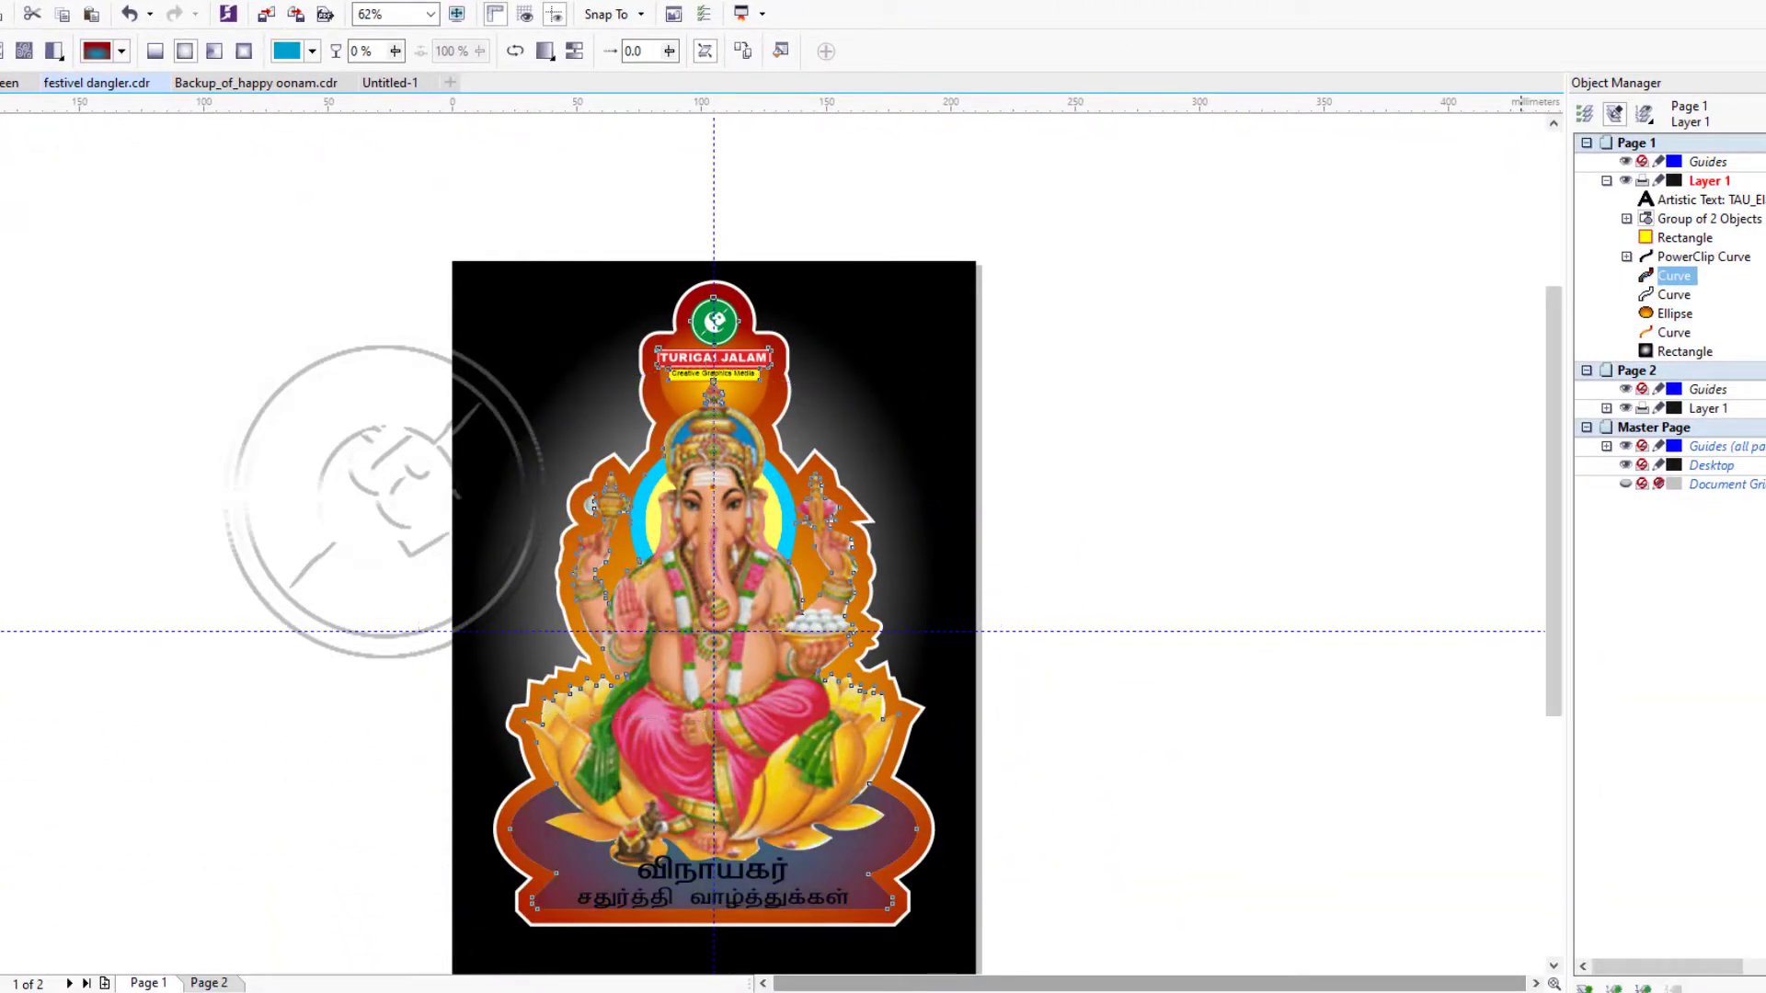
{"action": "key", "text": "ctrl+z"}
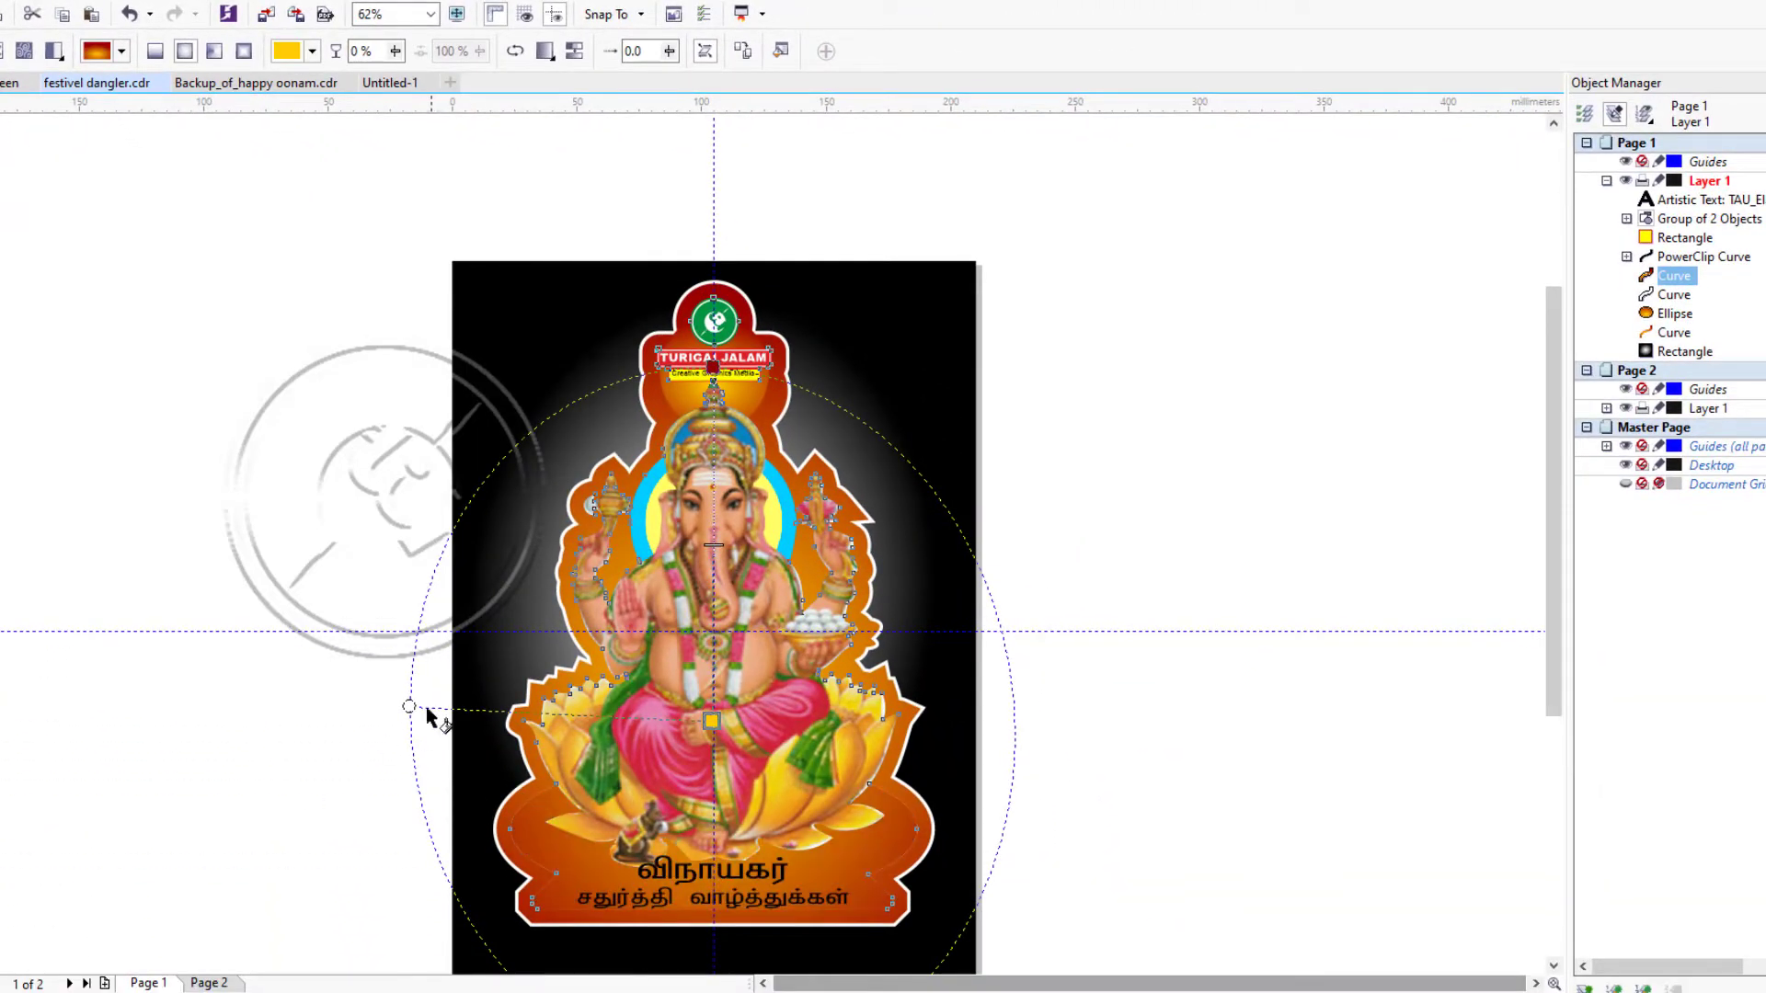
Adjust the inner curve's radial fill into a large circle with its yellow centre on the vertical guideline over the lower part of the figure.
{"action": "left_click_drag", "start_coordinate": [427, 713], "coordinate": [450, 722]}
{"action": "left_click_drag", "start_coordinate": [726, 417], "coordinate": [704, 394]}
{"action": "scroll", "coordinate": [707, 397], "scroll_direction": "down", "scroll_amount": 2}
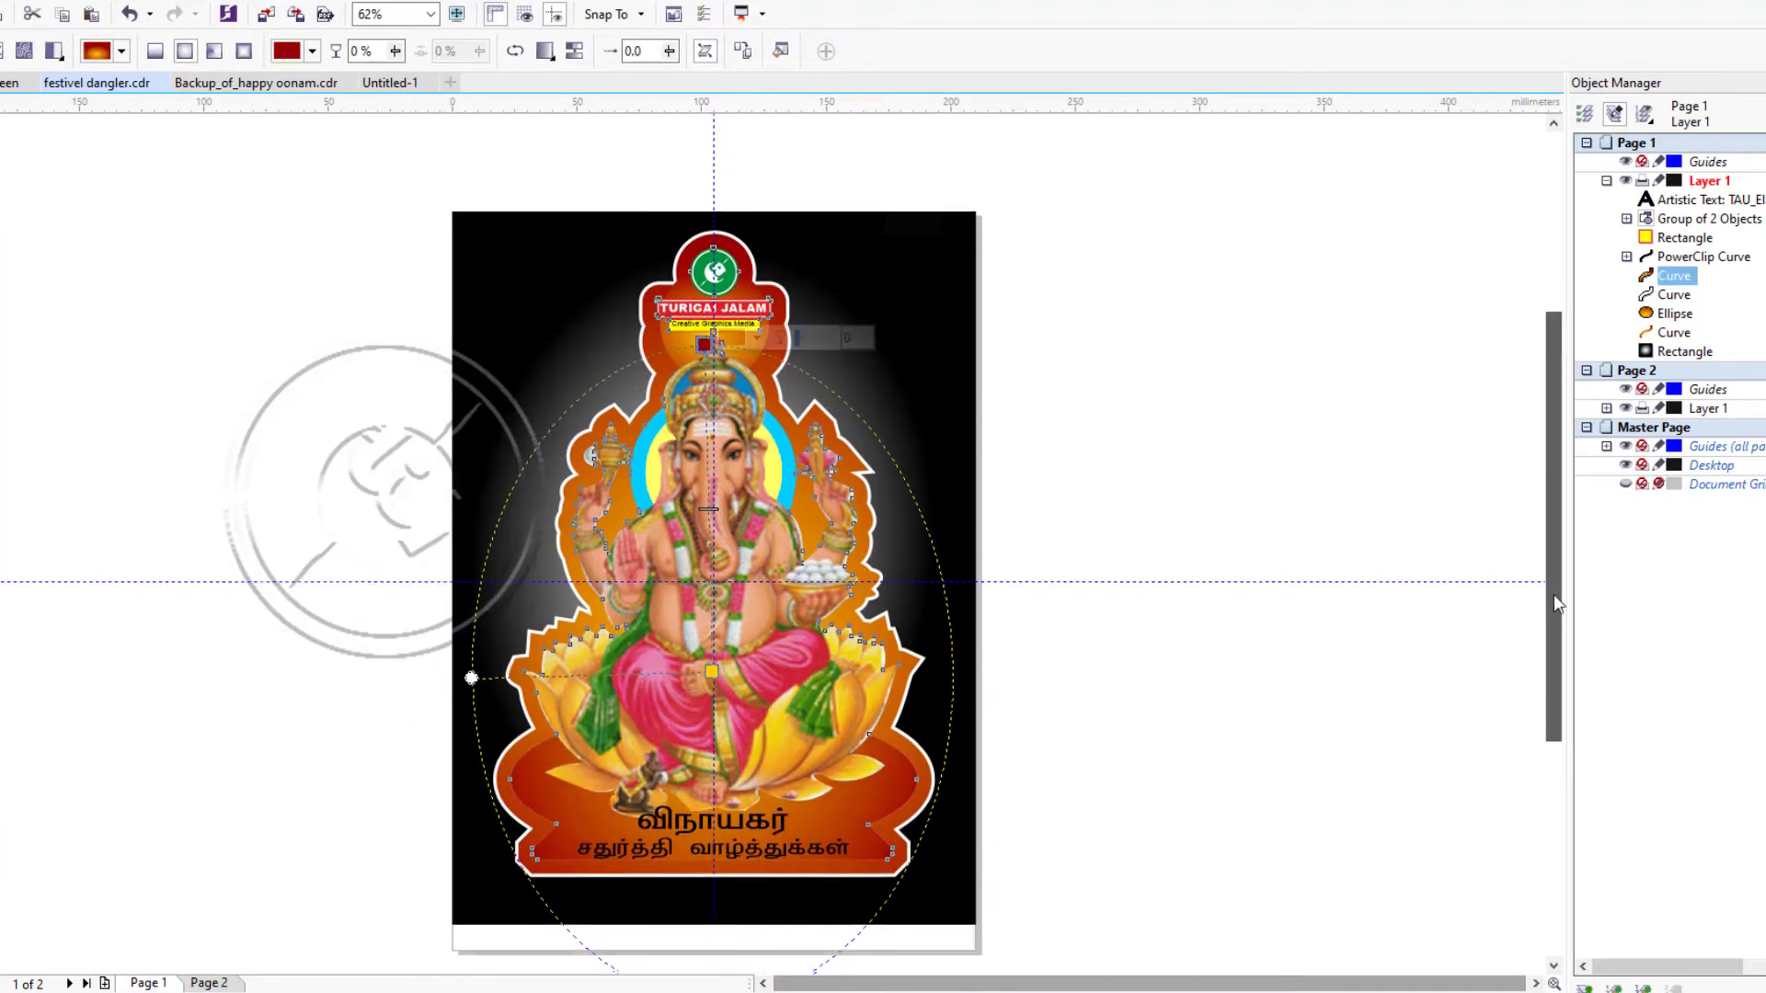
{"action": "left_click_drag", "start_coordinate": [471, 631], "coordinate": [438, 616]}
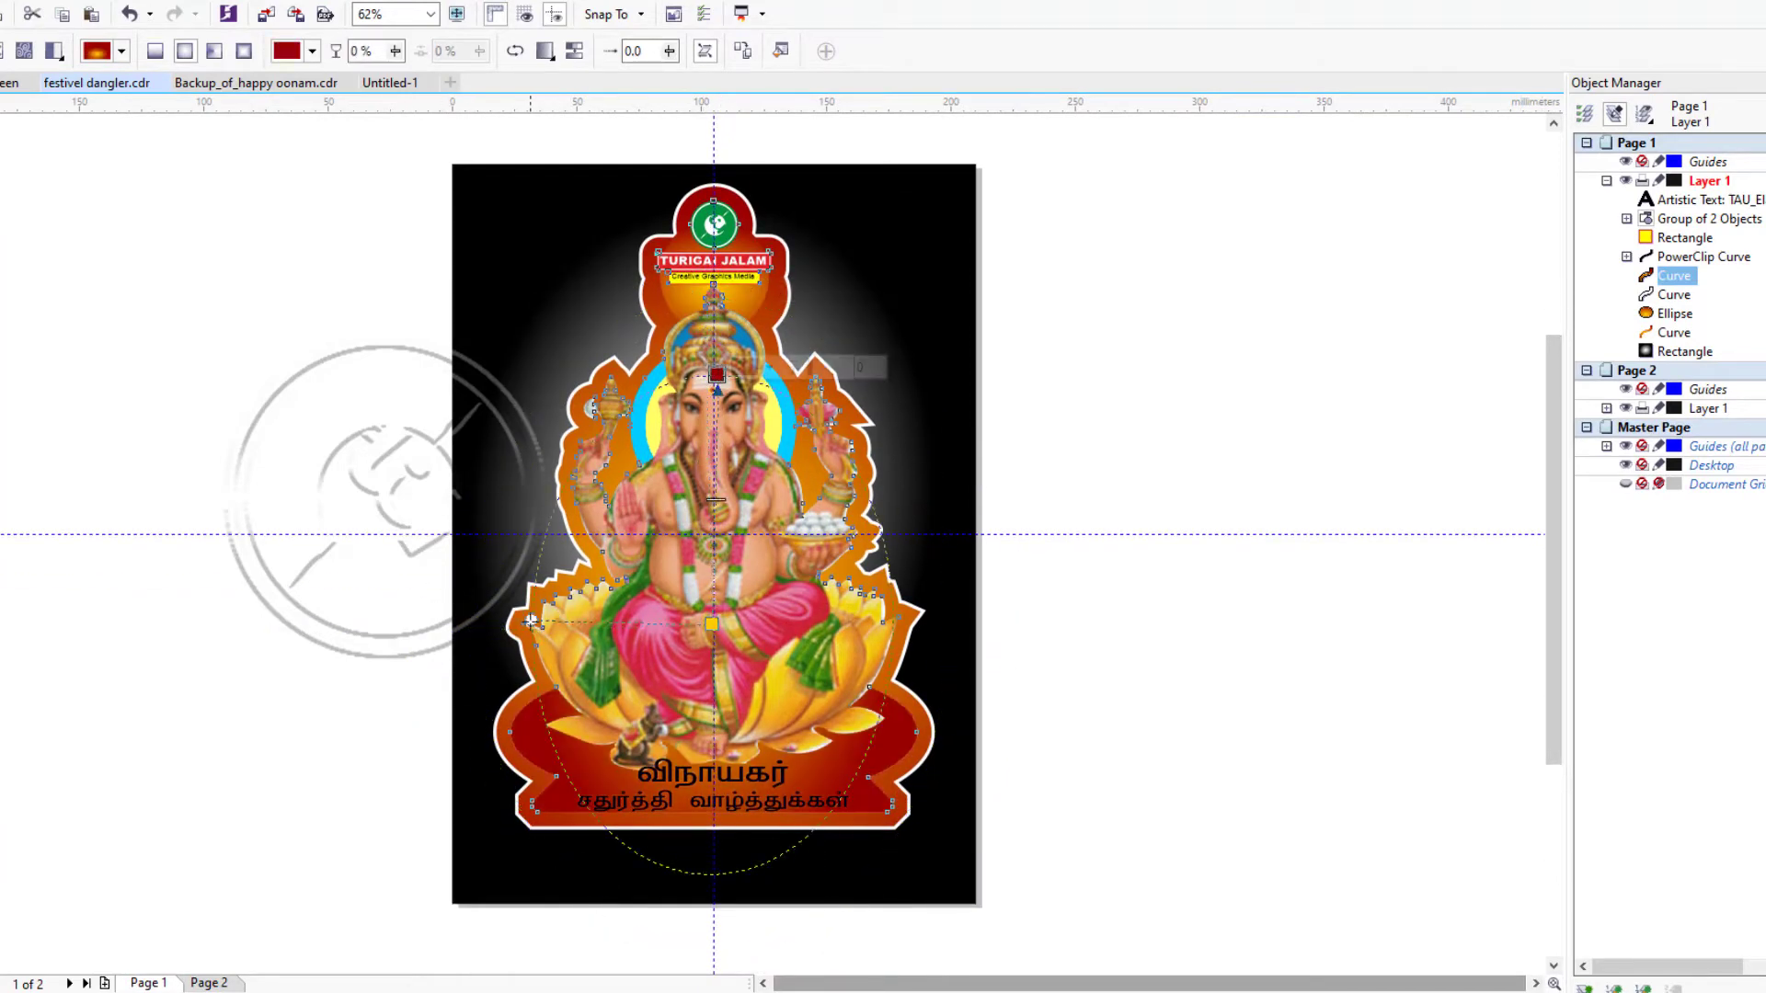
{"action": "left_click_drag", "start_coordinate": [713, 451], "coordinate": [707, 351]}
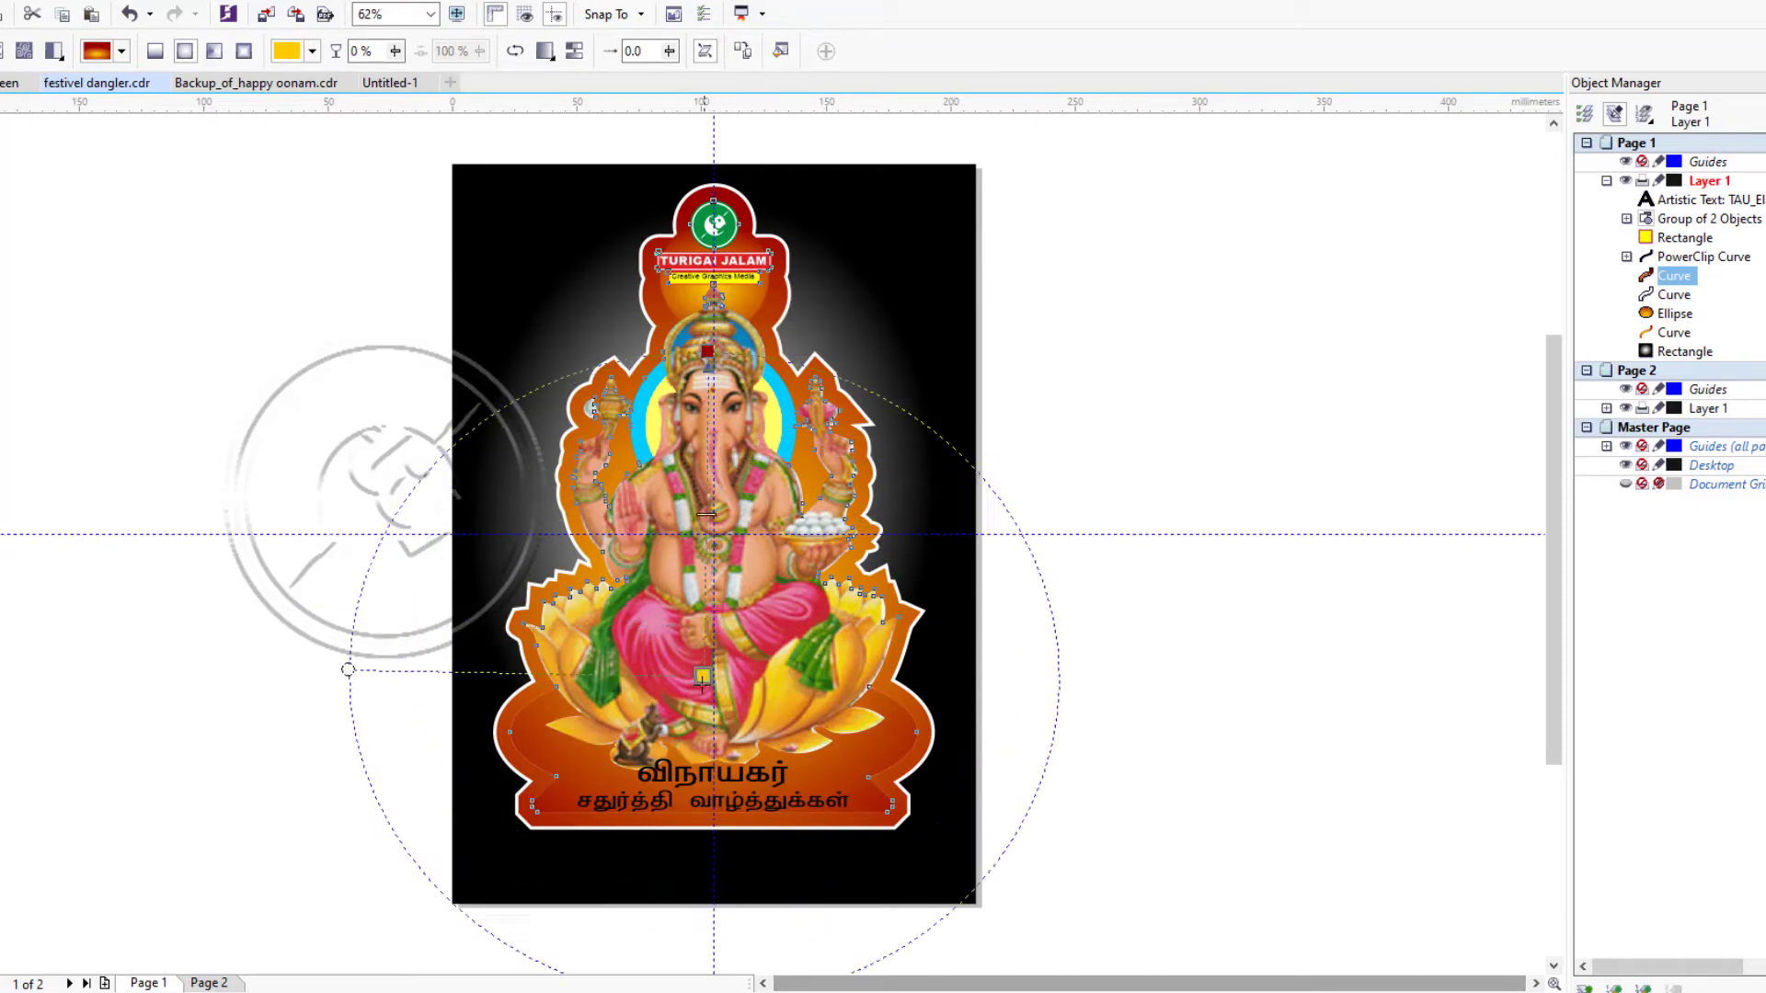
{"action": "left_click_drag", "start_coordinate": [703, 678], "coordinate": [713, 660]}
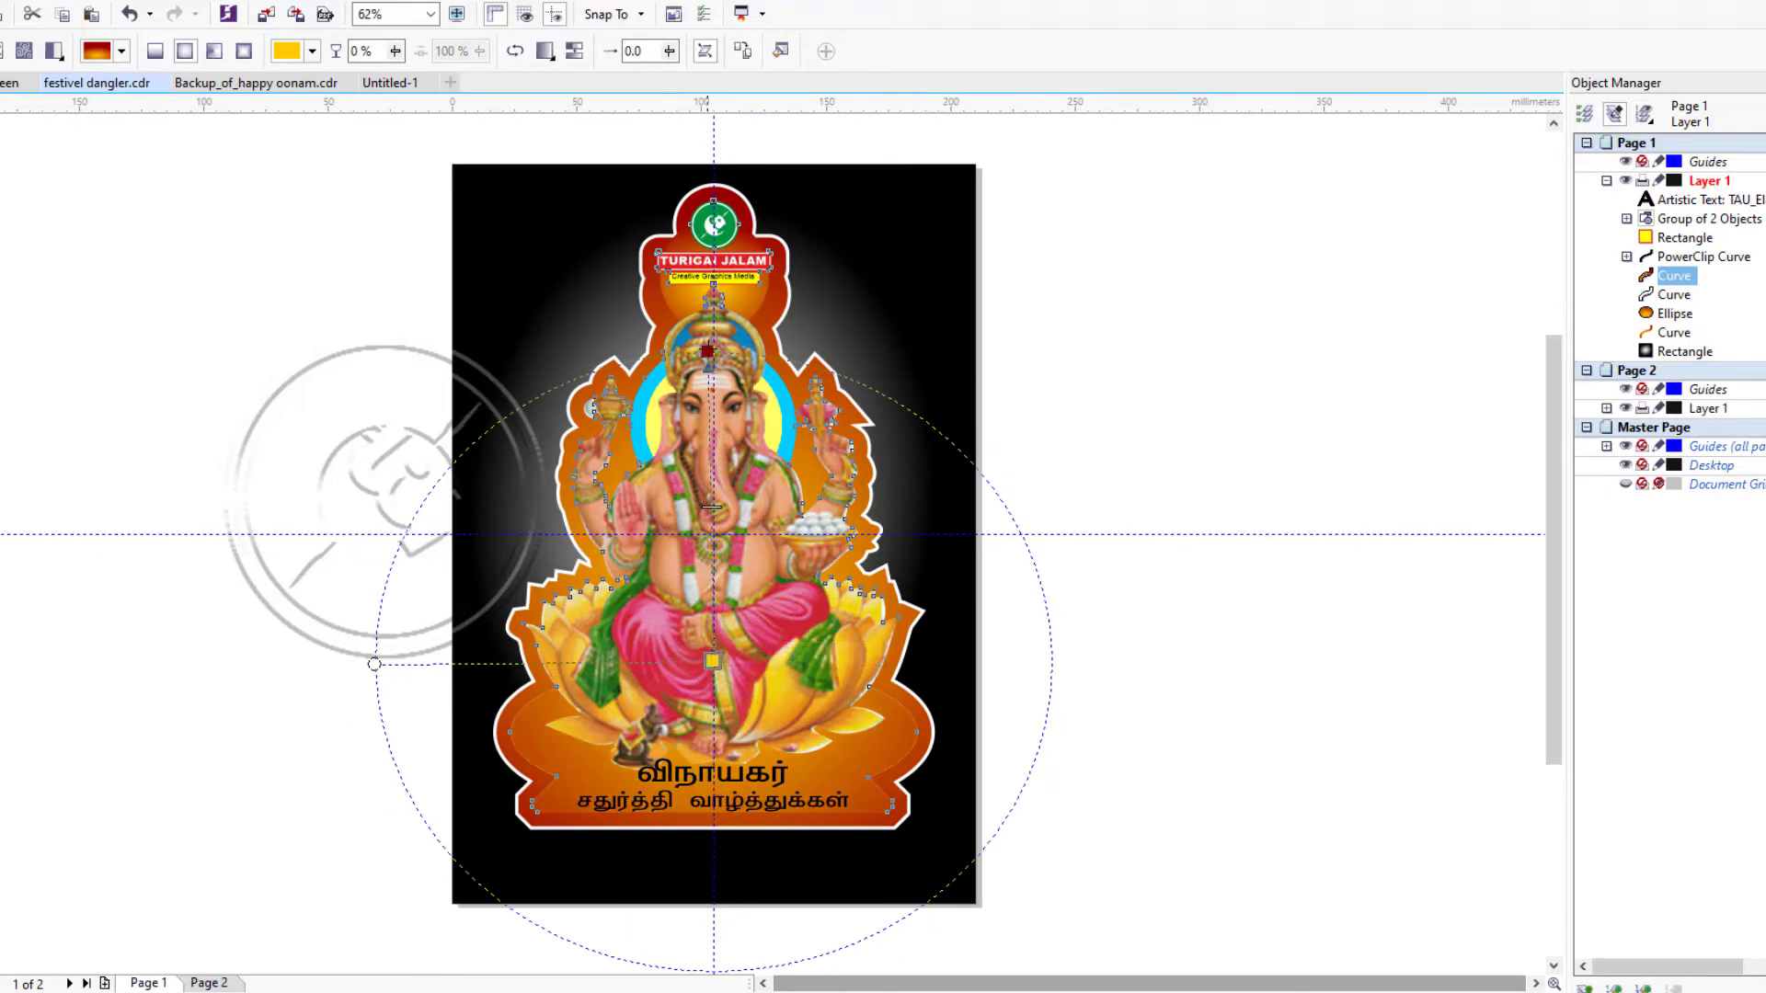
{"action": "left_click_drag", "start_coordinate": [708, 352], "coordinate": [713, 351]}
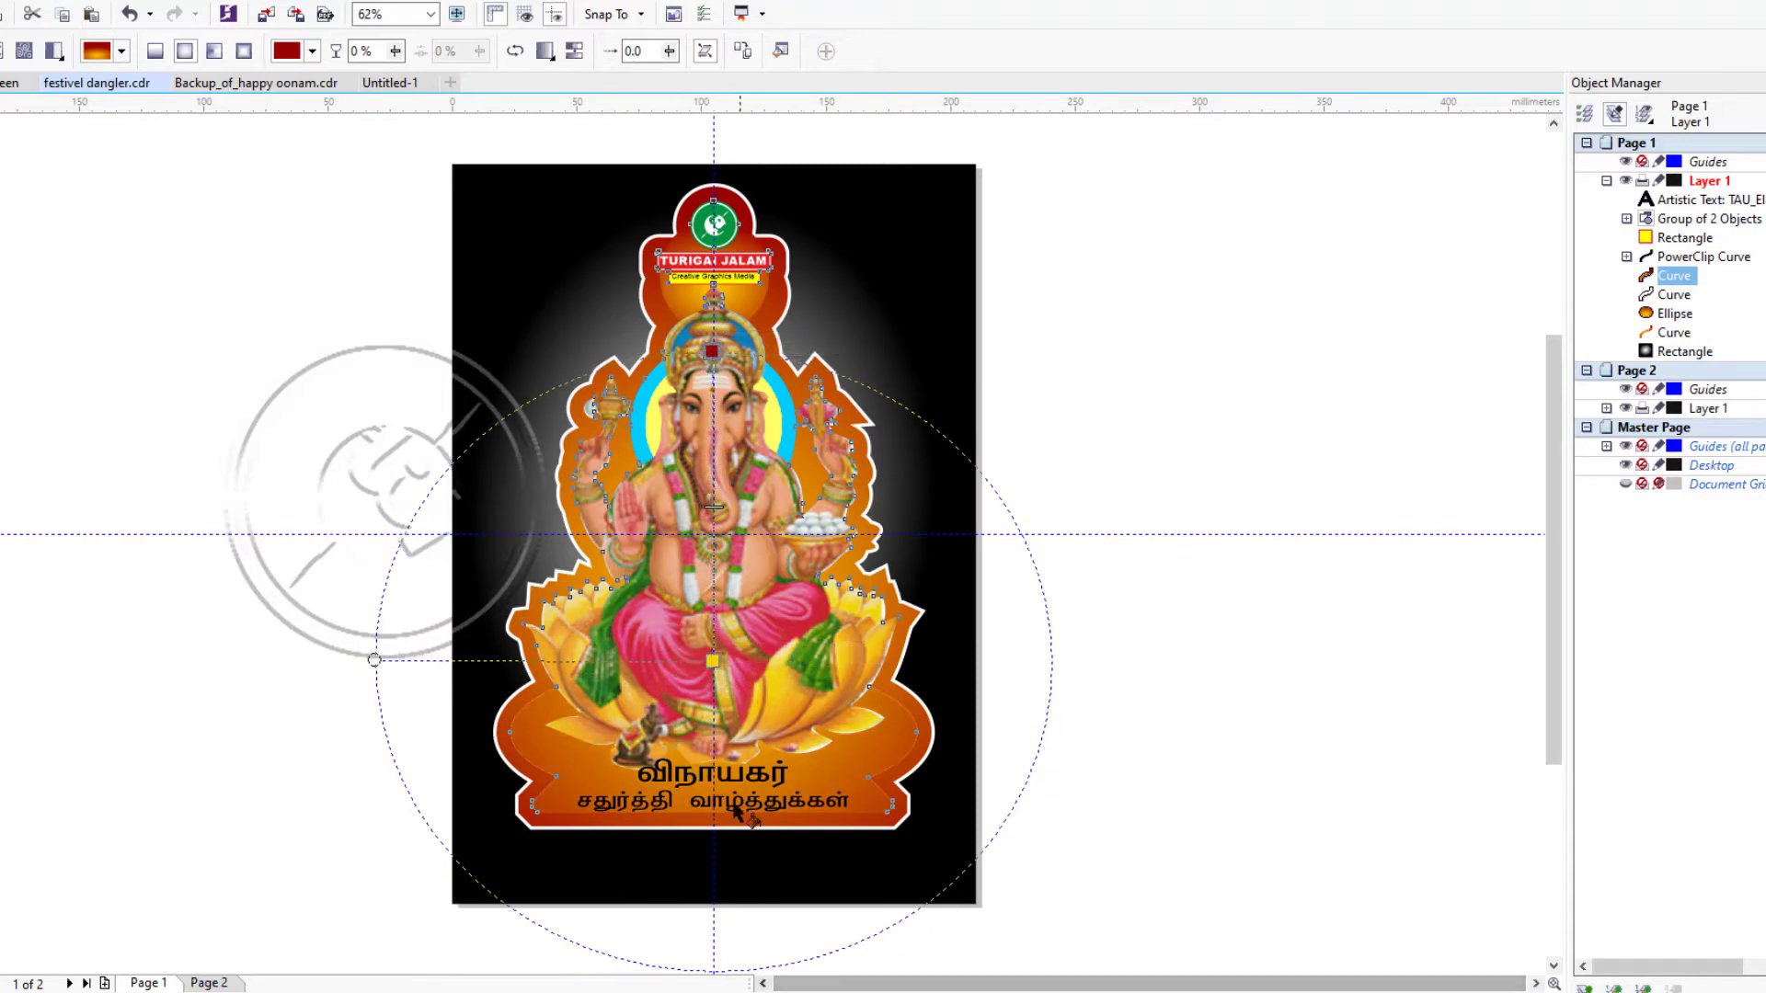
{"action": "key", "text": "space"}
{"action": "left_click", "coordinate": [1288, 666]}
Enlarge the Tamil greeting to about 130 mm wide and centre it on the vertical guideline below the figure.
{"action": "left_click", "coordinate": [722, 781]}
{"action": "scroll", "coordinate": [721, 781], "scroll_direction": "up", "scroll_amount": 1}
{"action": "left_click_drag", "start_coordinate": [707, 710], "coordinate": [707, 704]}
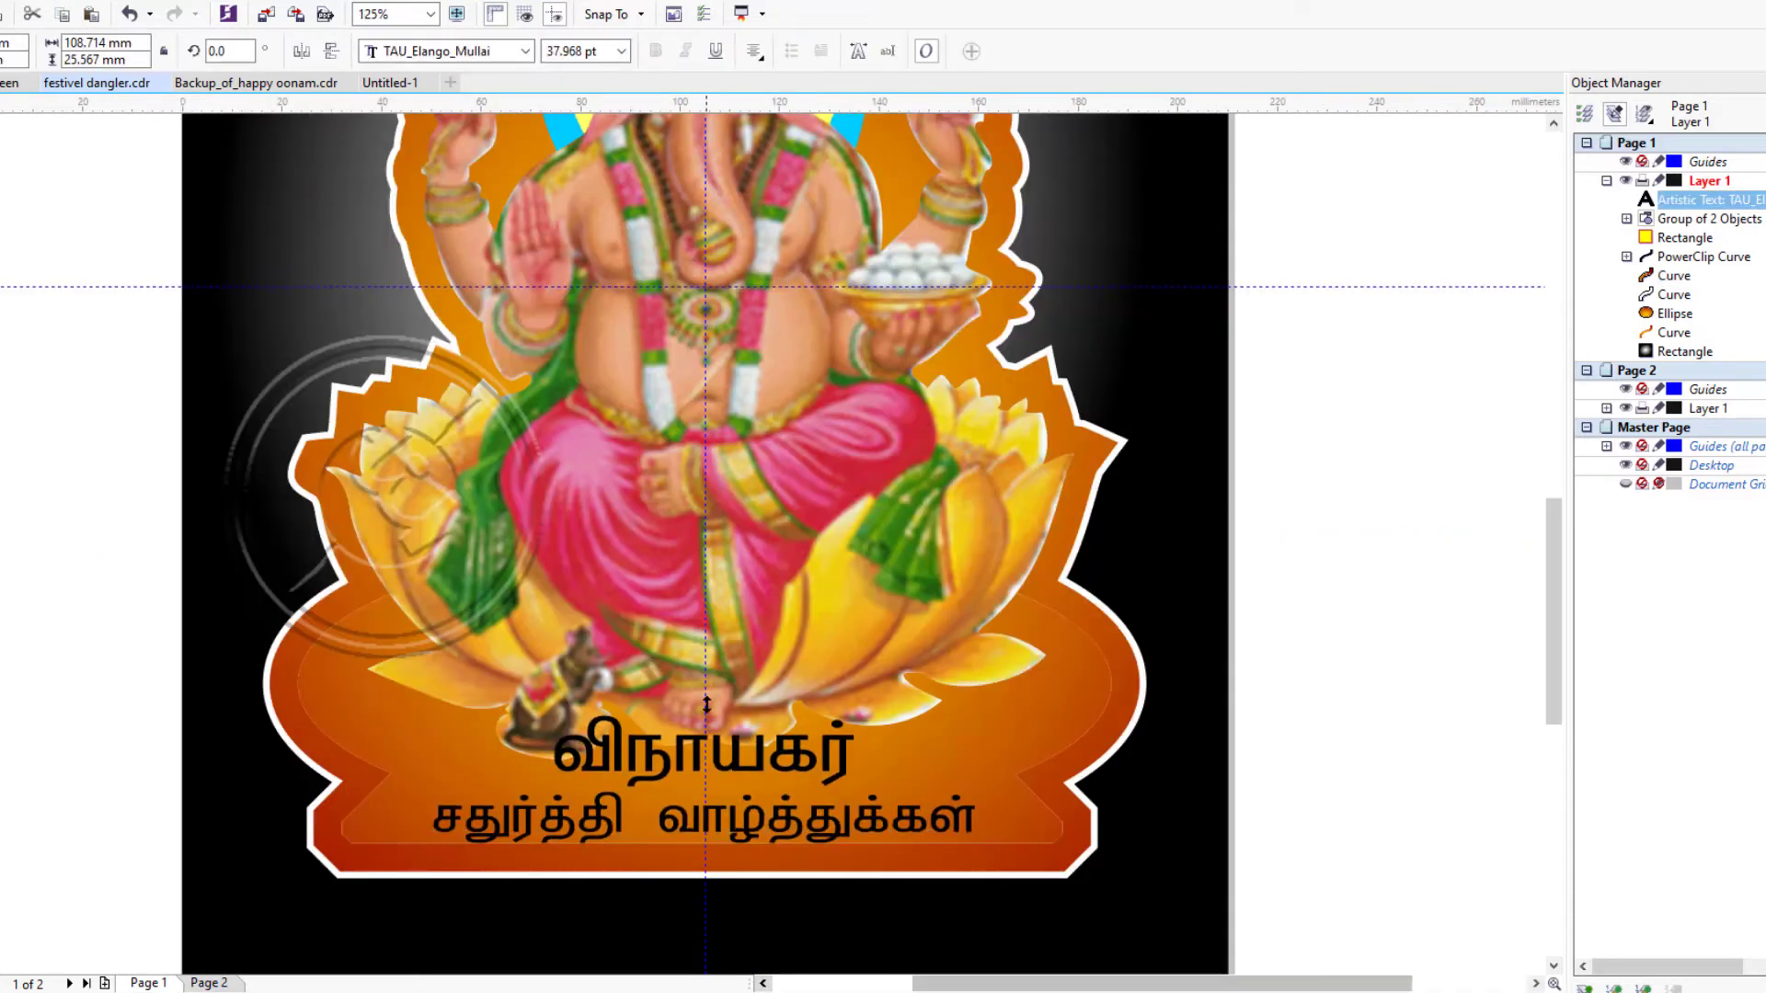
{"action": "left_click_drag", "start_coordinate": [982, 708], "coordinate": [1044, 682]}
{"action": "left_click_drag", "start_coordinate": [768, 760], "coordinate": [776, 737]}
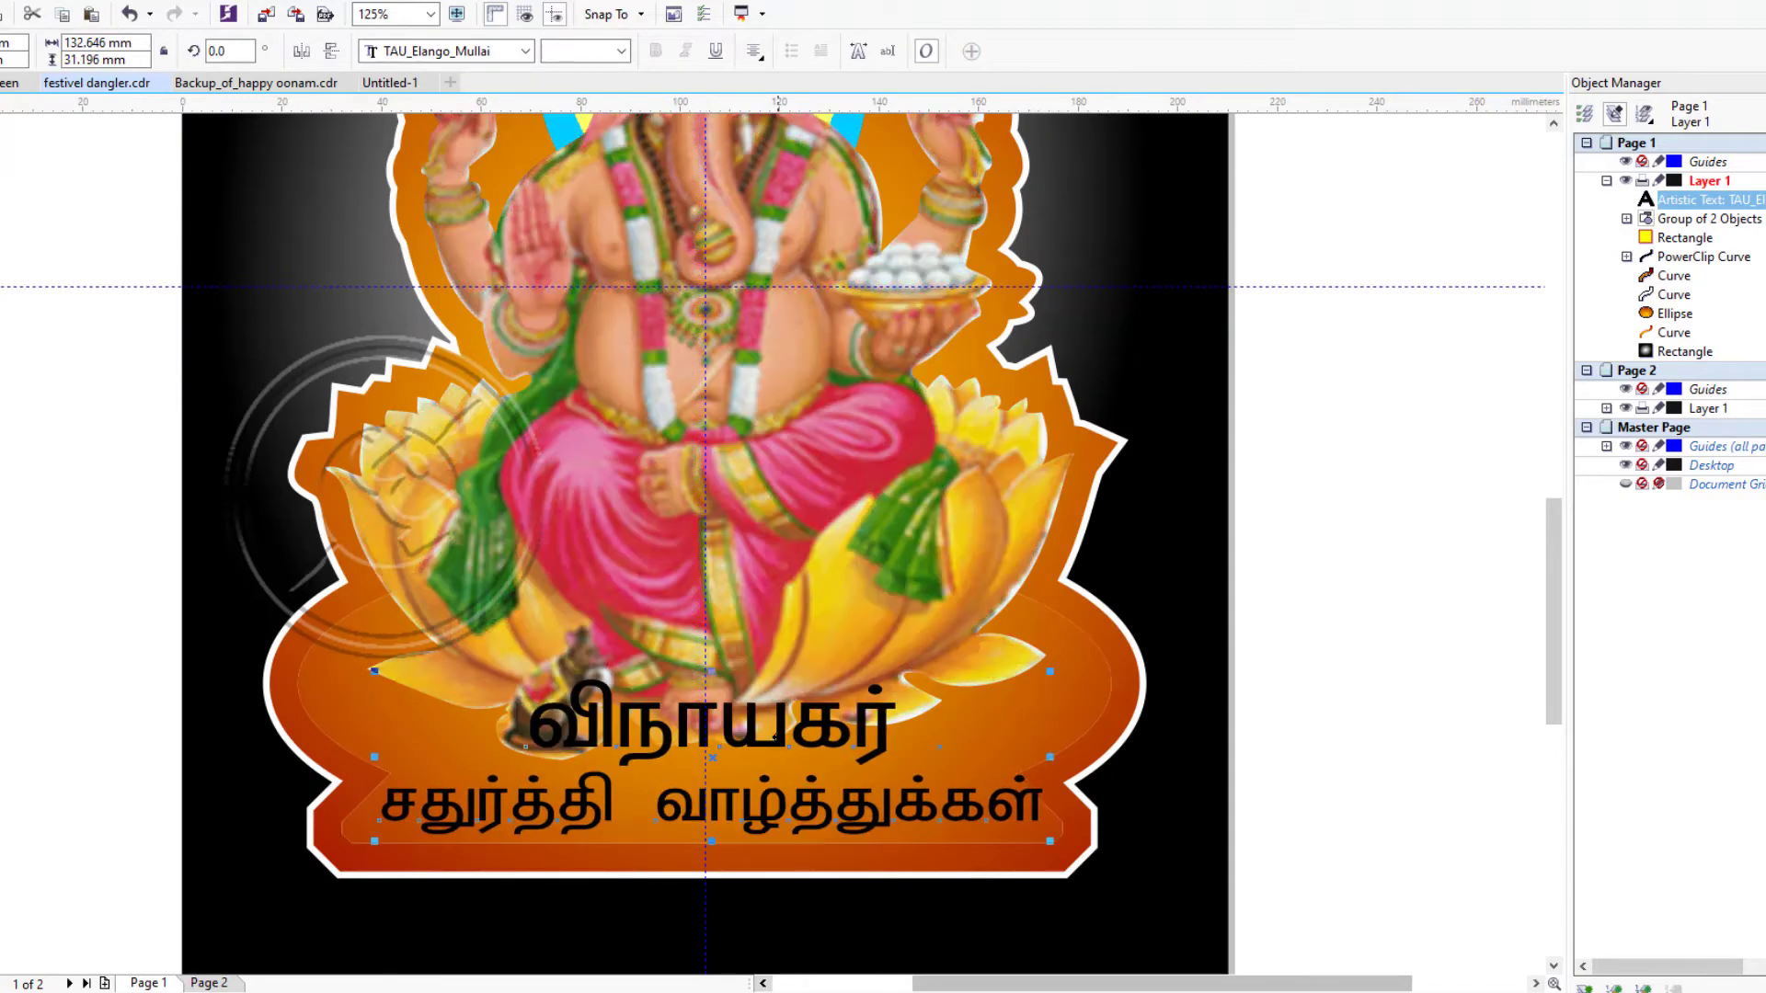
{"action": "key", "text": "Left"}
{"action": "key", "text": "Left"}
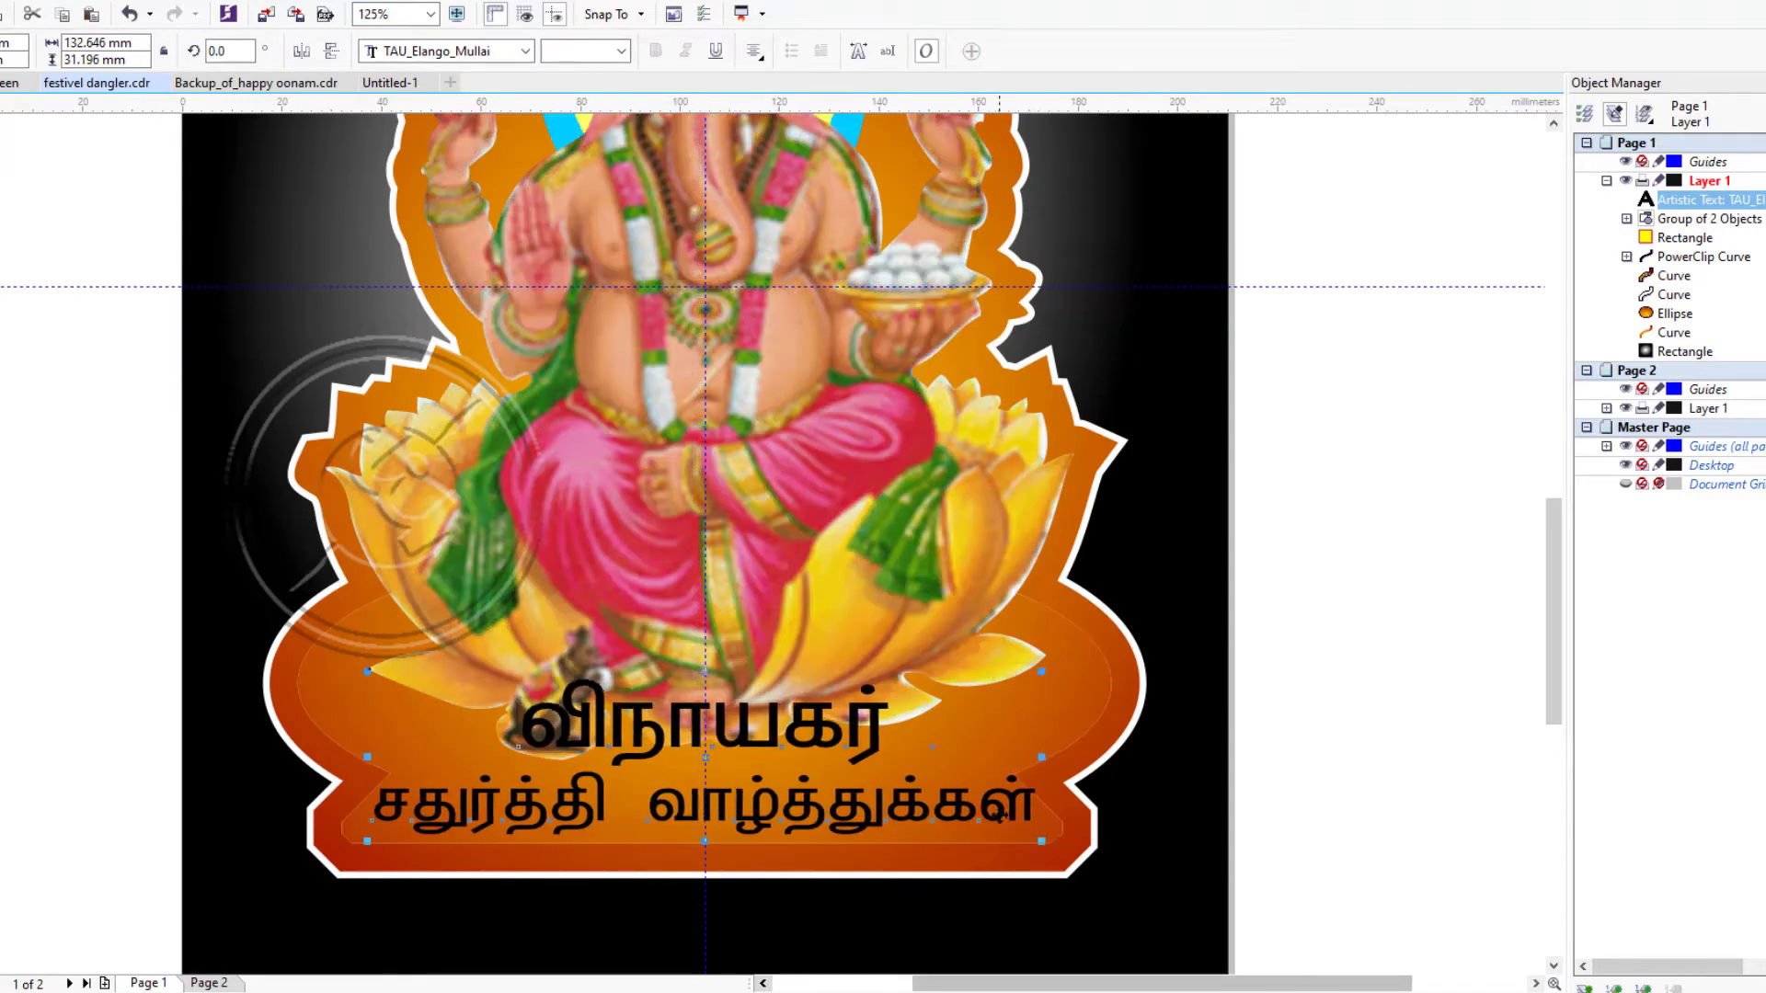
{"action": "left_click_drag", "start_coordinate": [1041, 842], "coordinate": [1036, 840]}
{"action": "key", "text": "Down"}
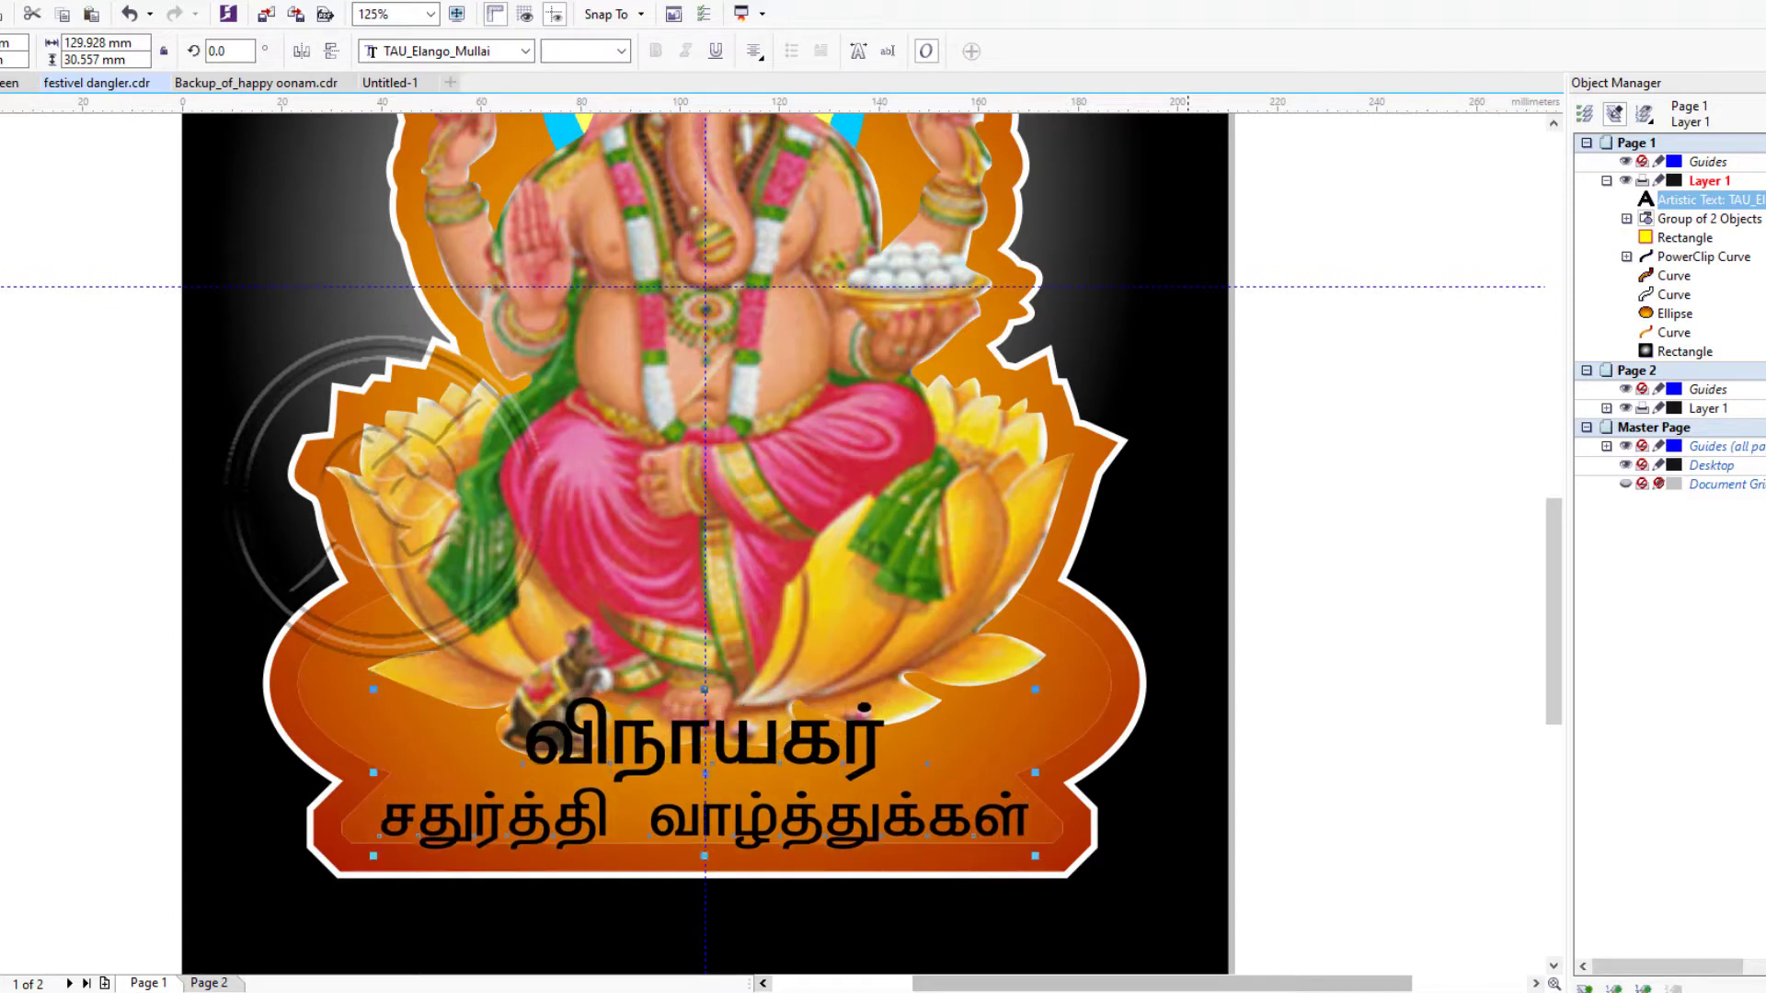
Colour the Tamil greeting white and move it slightly down within the base.
{"action": "left_click", "coordinate": [1105, 992]}
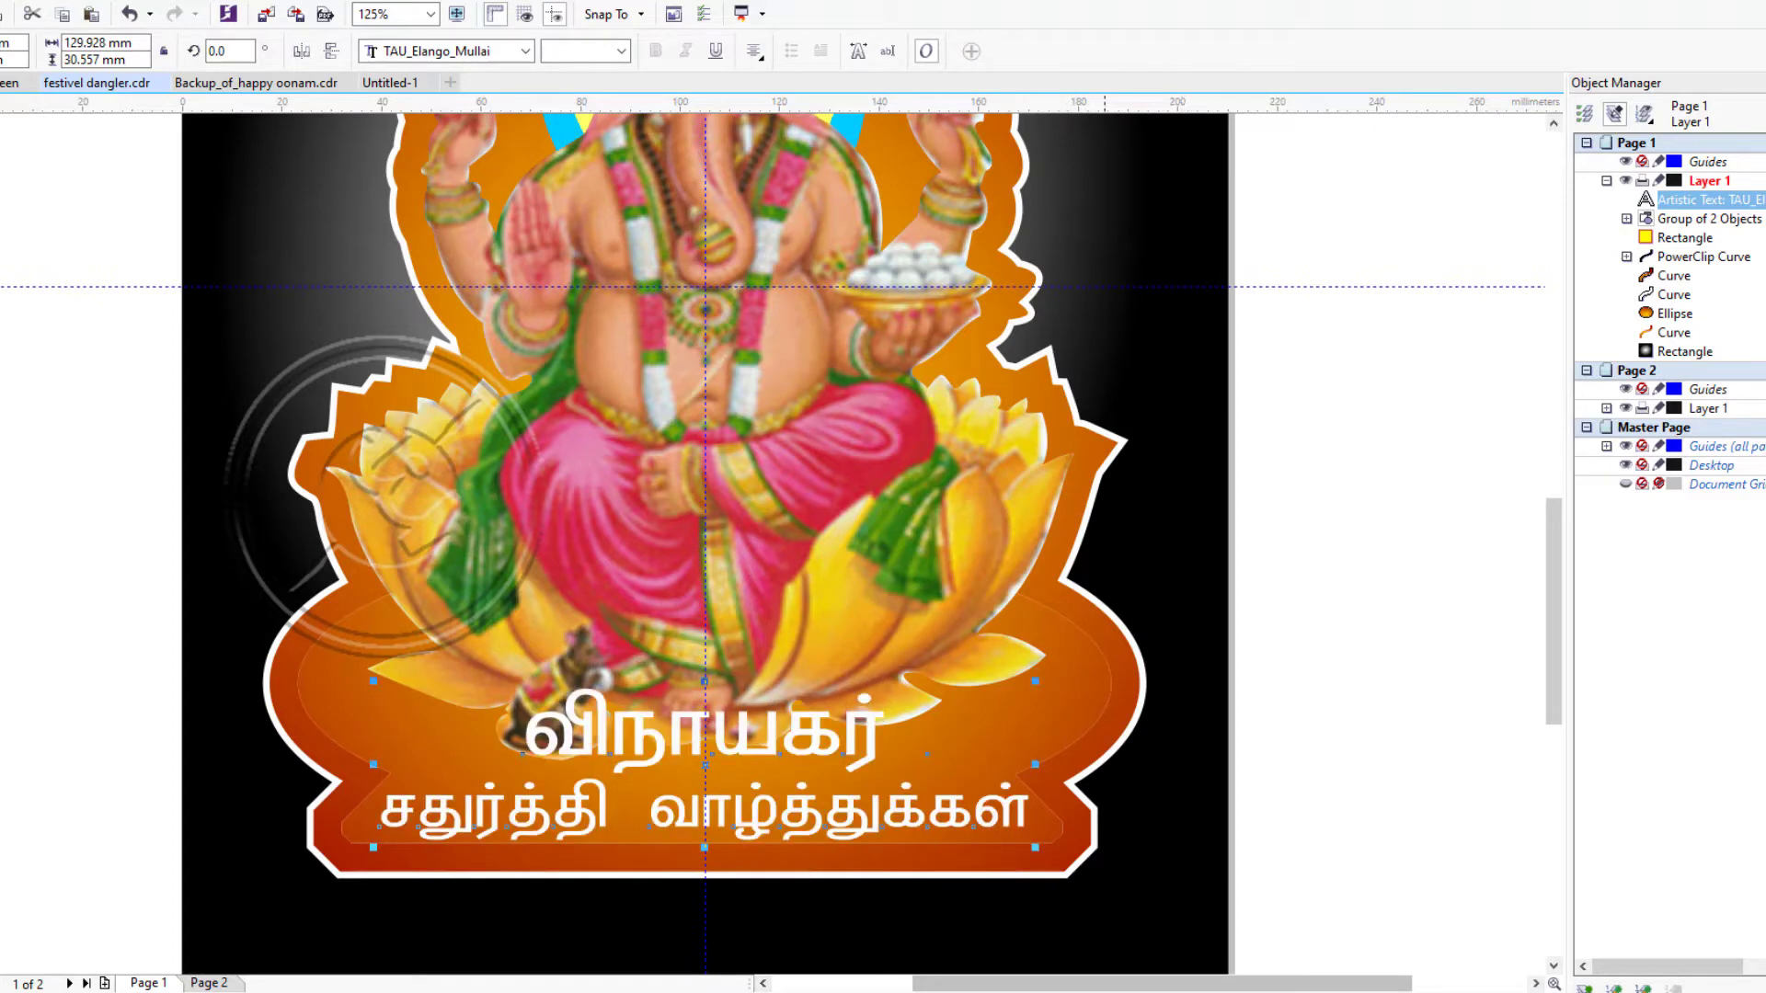
{"action": "scroll", "coordinate": [698, 731], "scroll_direction": "down", "scroll_amount": 1}
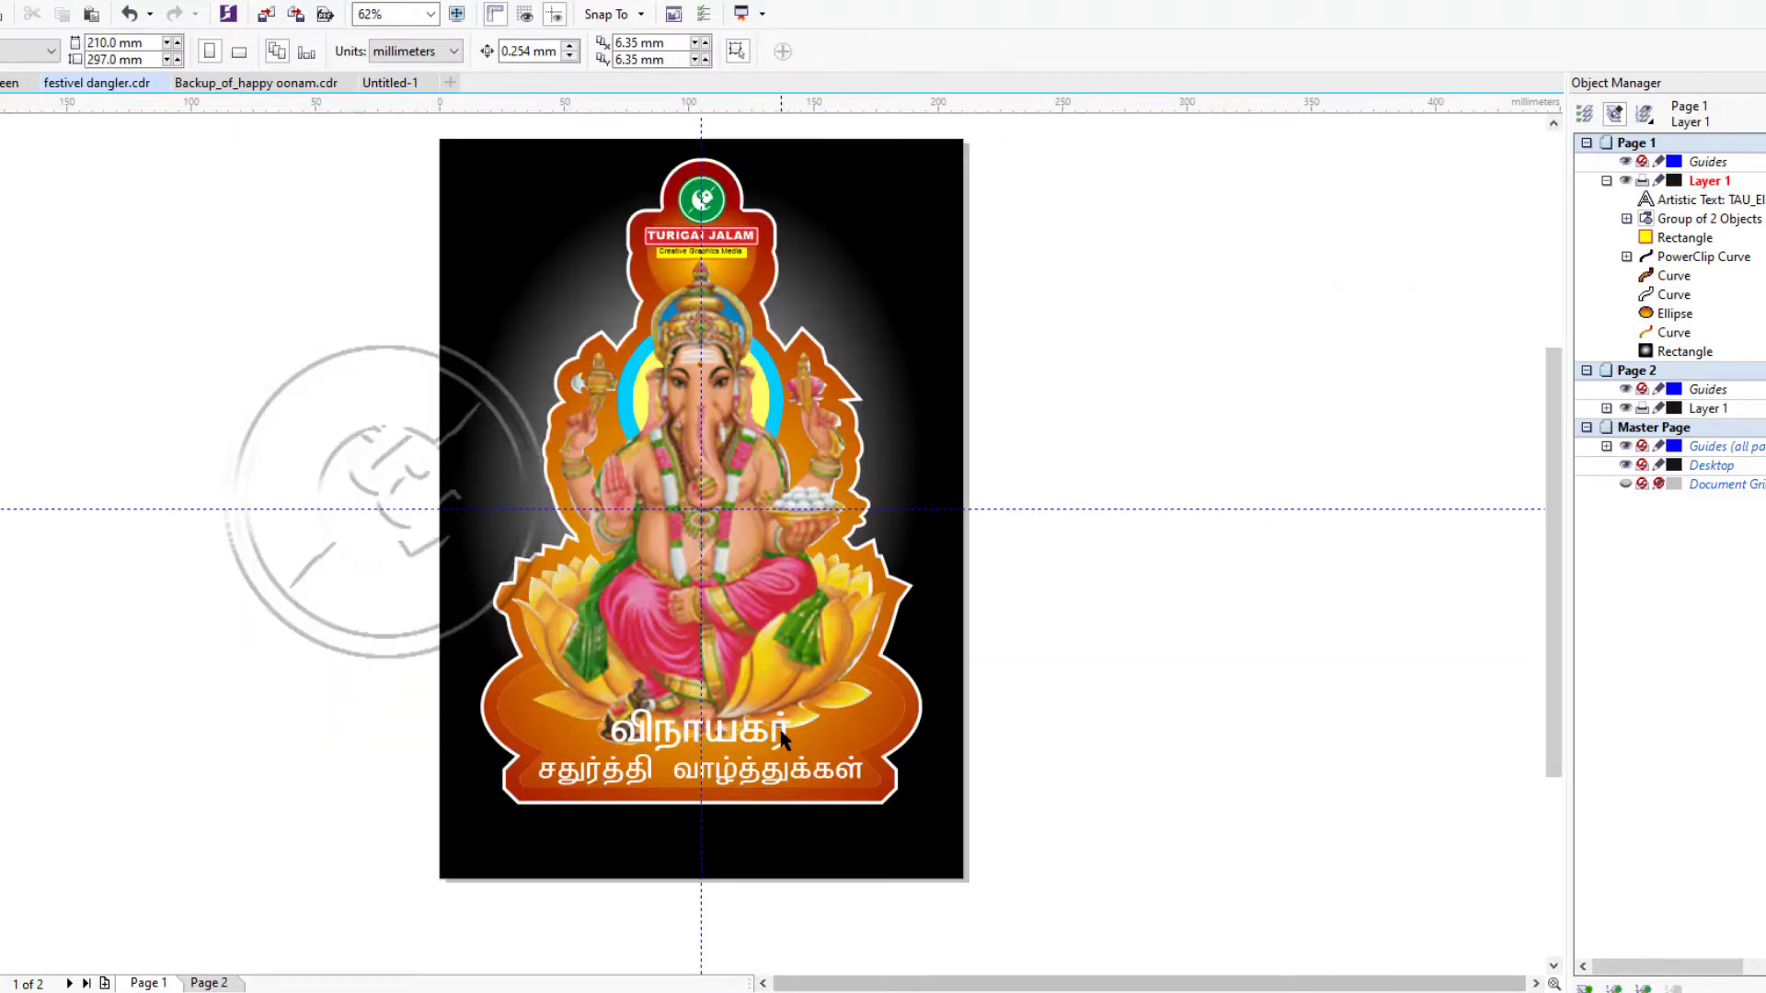
{"action": "key", "text": "Down"}
{"action": "key", "text": "Down"}
{"action": "key", "text": "Down"}
{"action": "key", "text": "Down"}
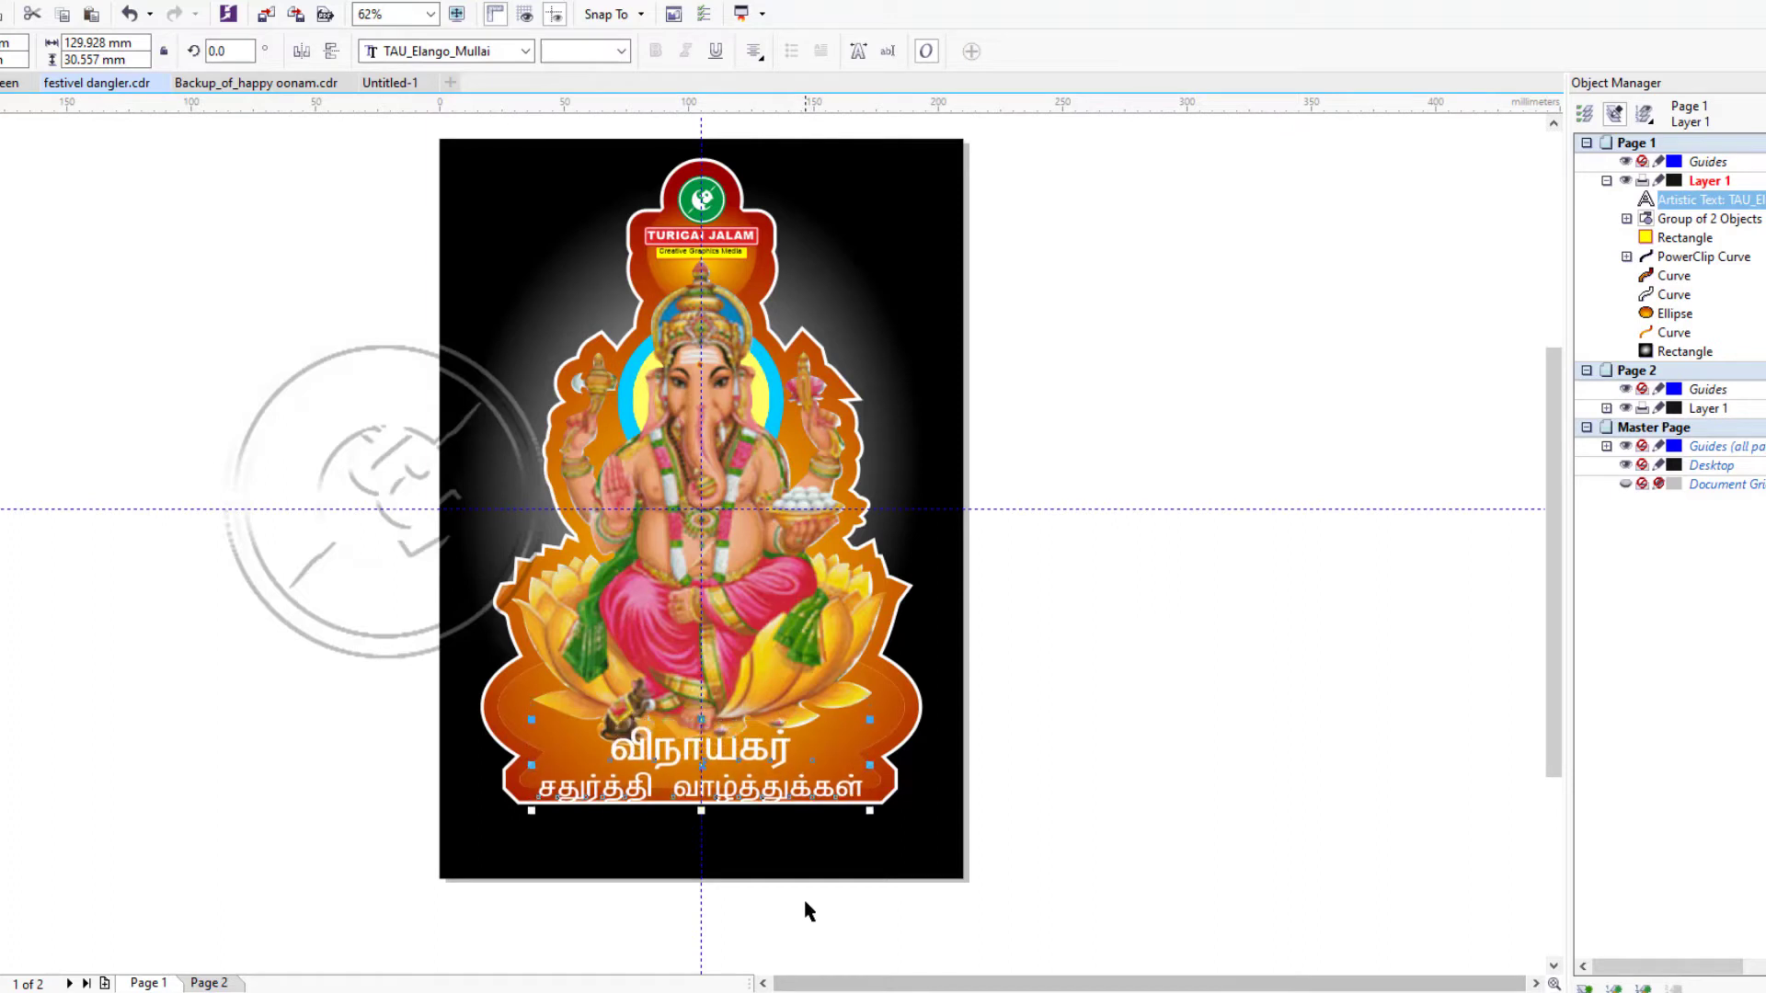
Rebreak the greeting so the first two words share one line and வாழ்த்துக்கள் stands alone on the second.
{"action": "left_click", "coordinate": [545, 797]}
{"action": "key", "text": "BackSpace"}
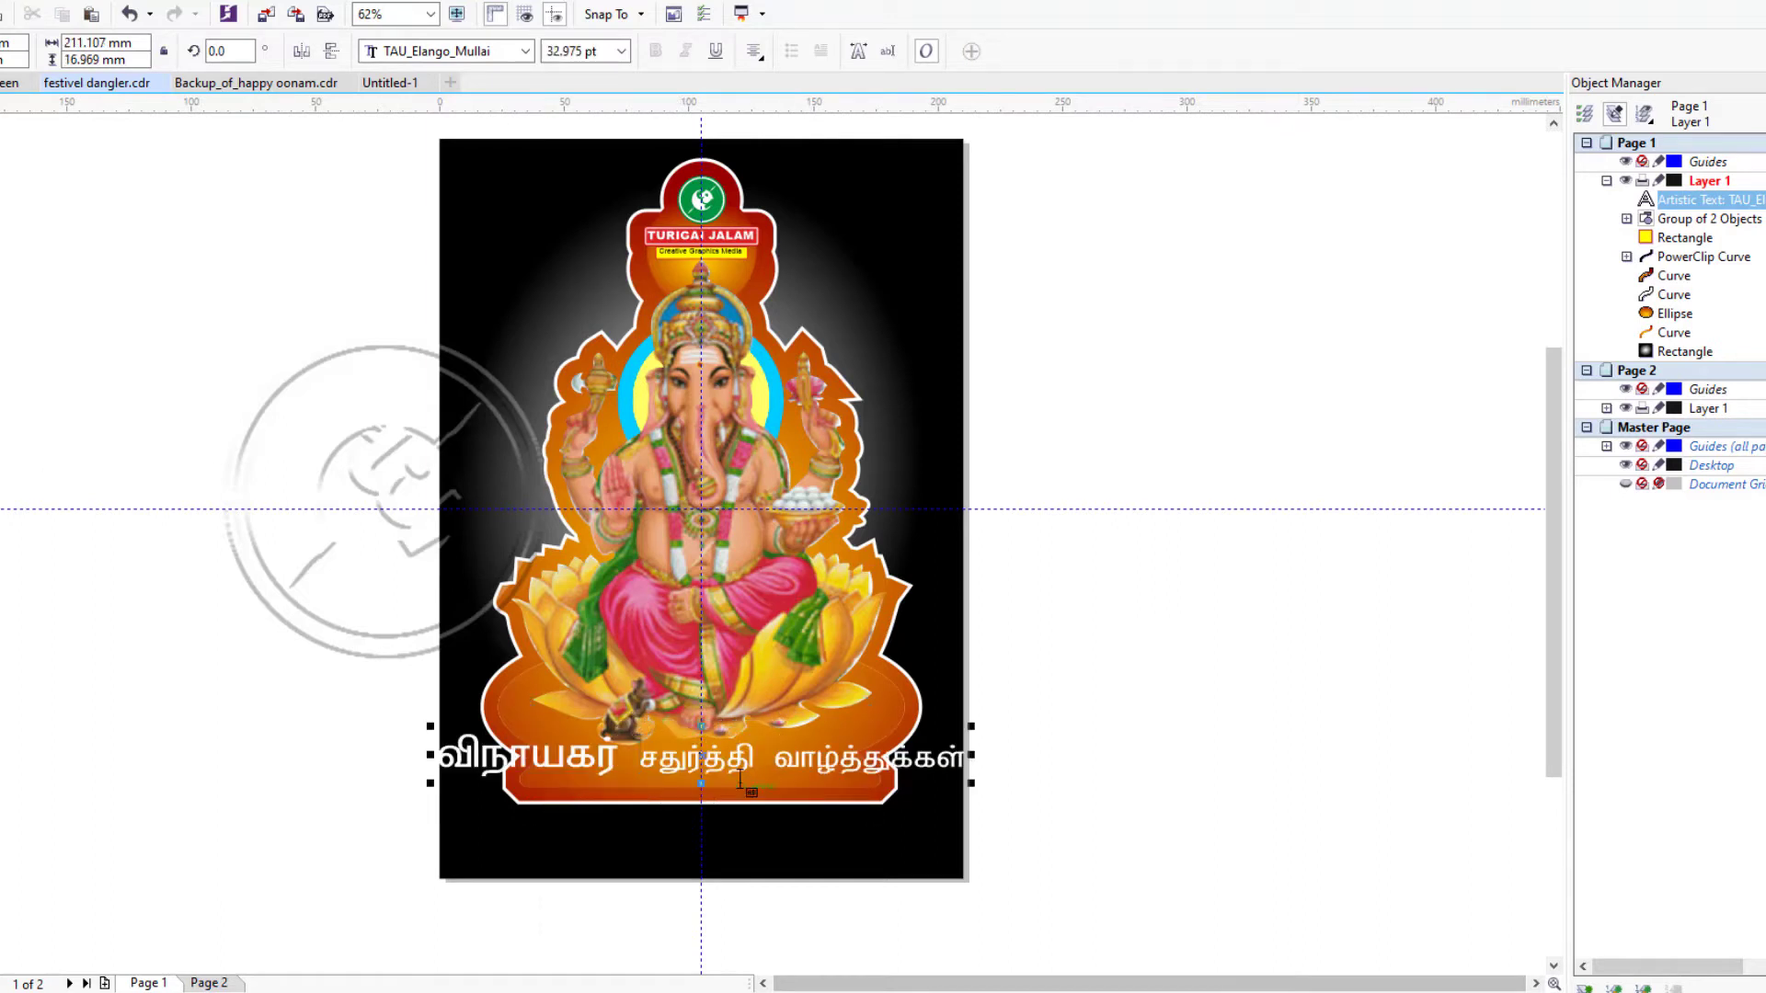
{"action": "left_click", "coordinate": [776, 759]}
{"action": "key", "text": "Return"}
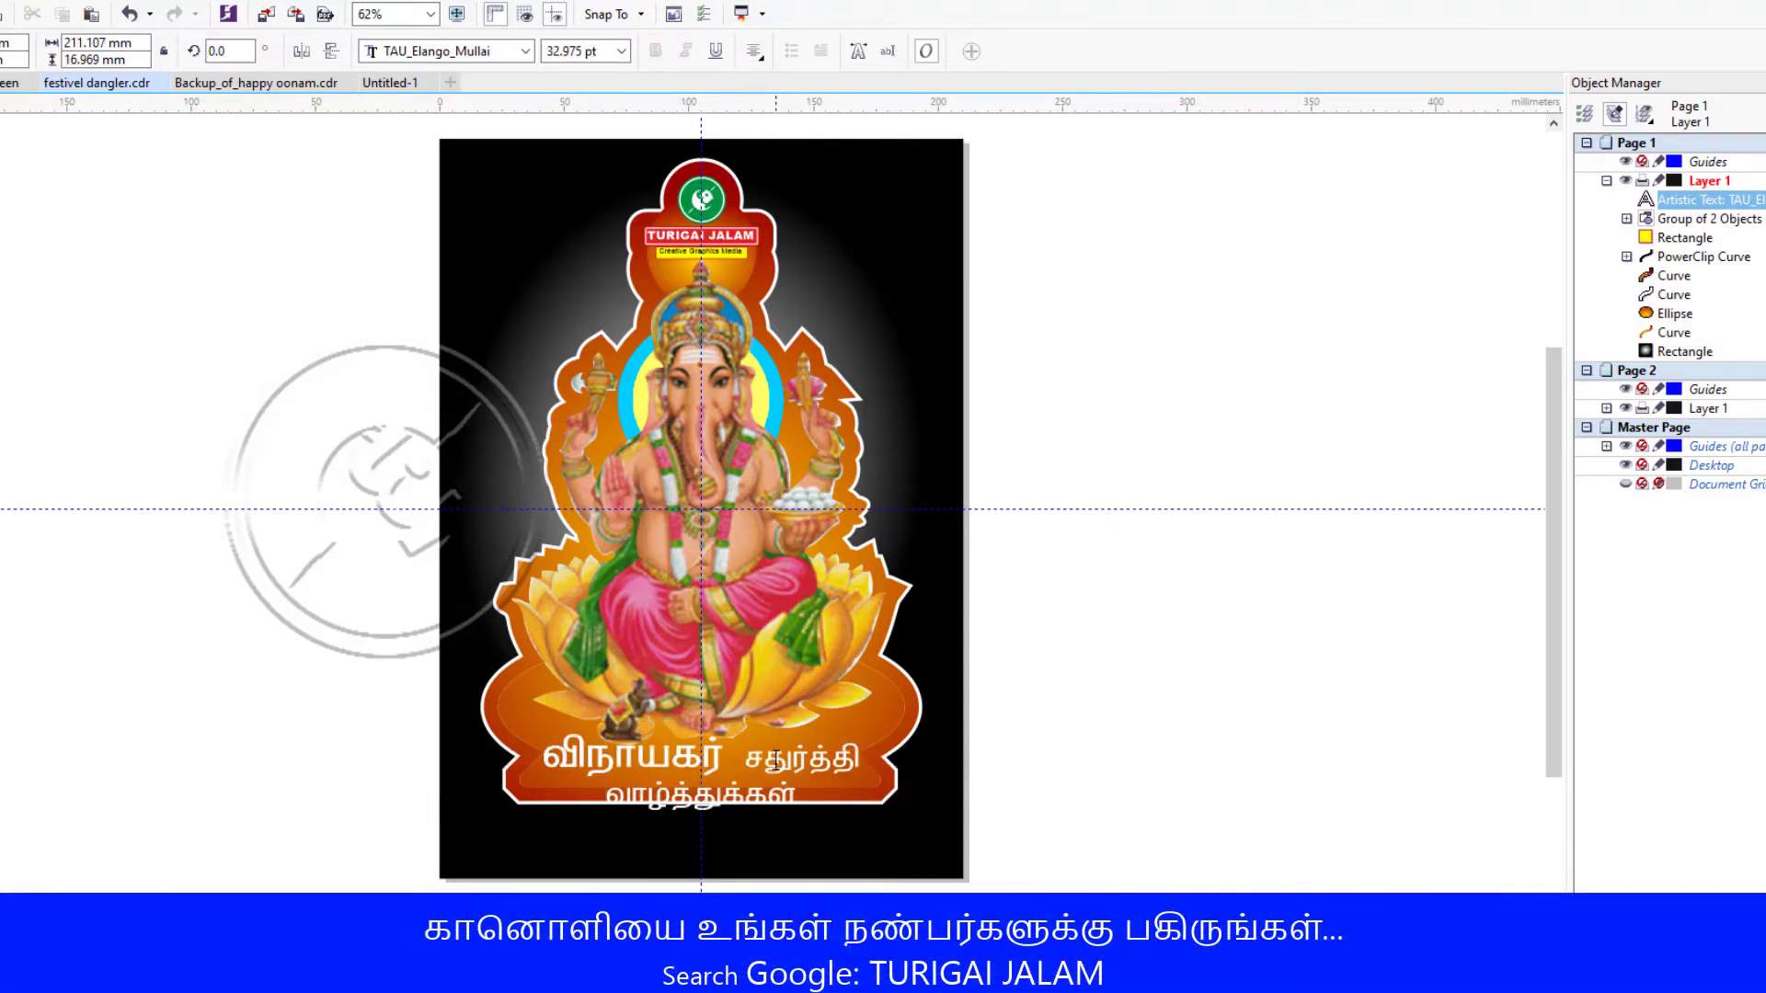
Resize the two-line greeting to about 113 mm wide and raise it slightly within the base.
{"action": "left_click_drag", "start_coordinate": [865, 818], "coordinate": [853, 803]}
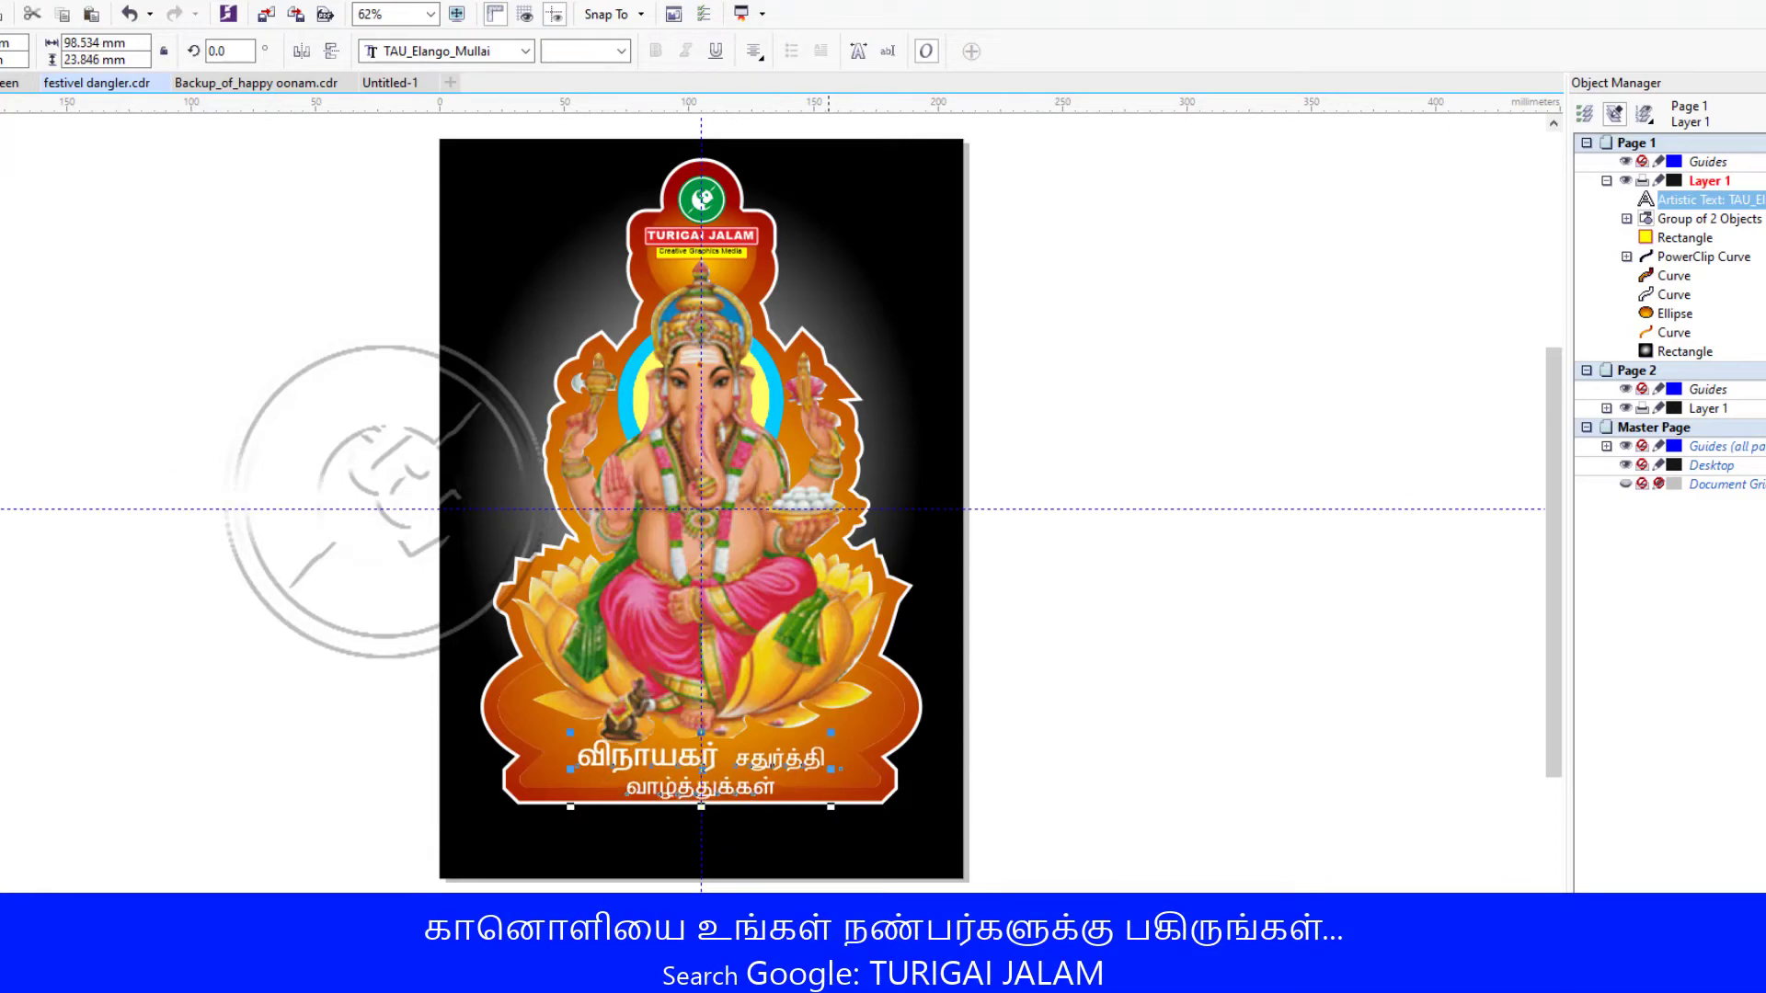
{"action": "key", "text": "Up"}
{"action": "key", "text": "Up"}
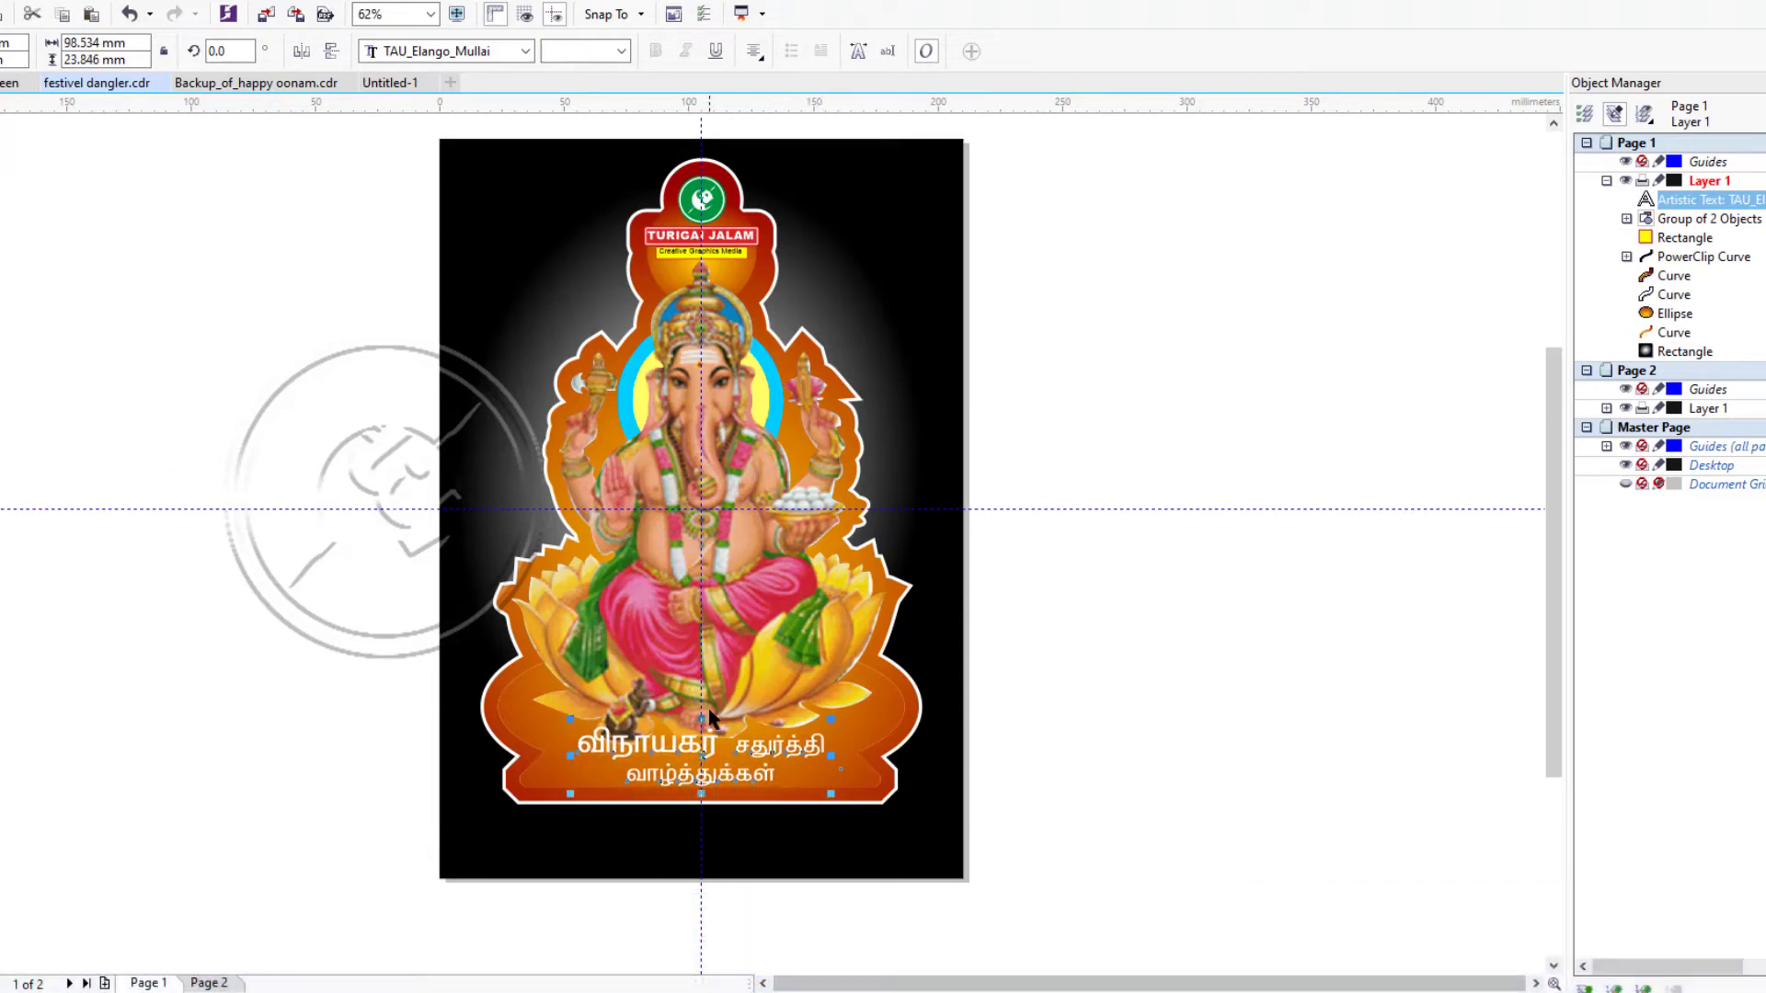
{"action": "left_click_drag", "start_coordinate": [559, 715], "coordinate": [551, 711]}
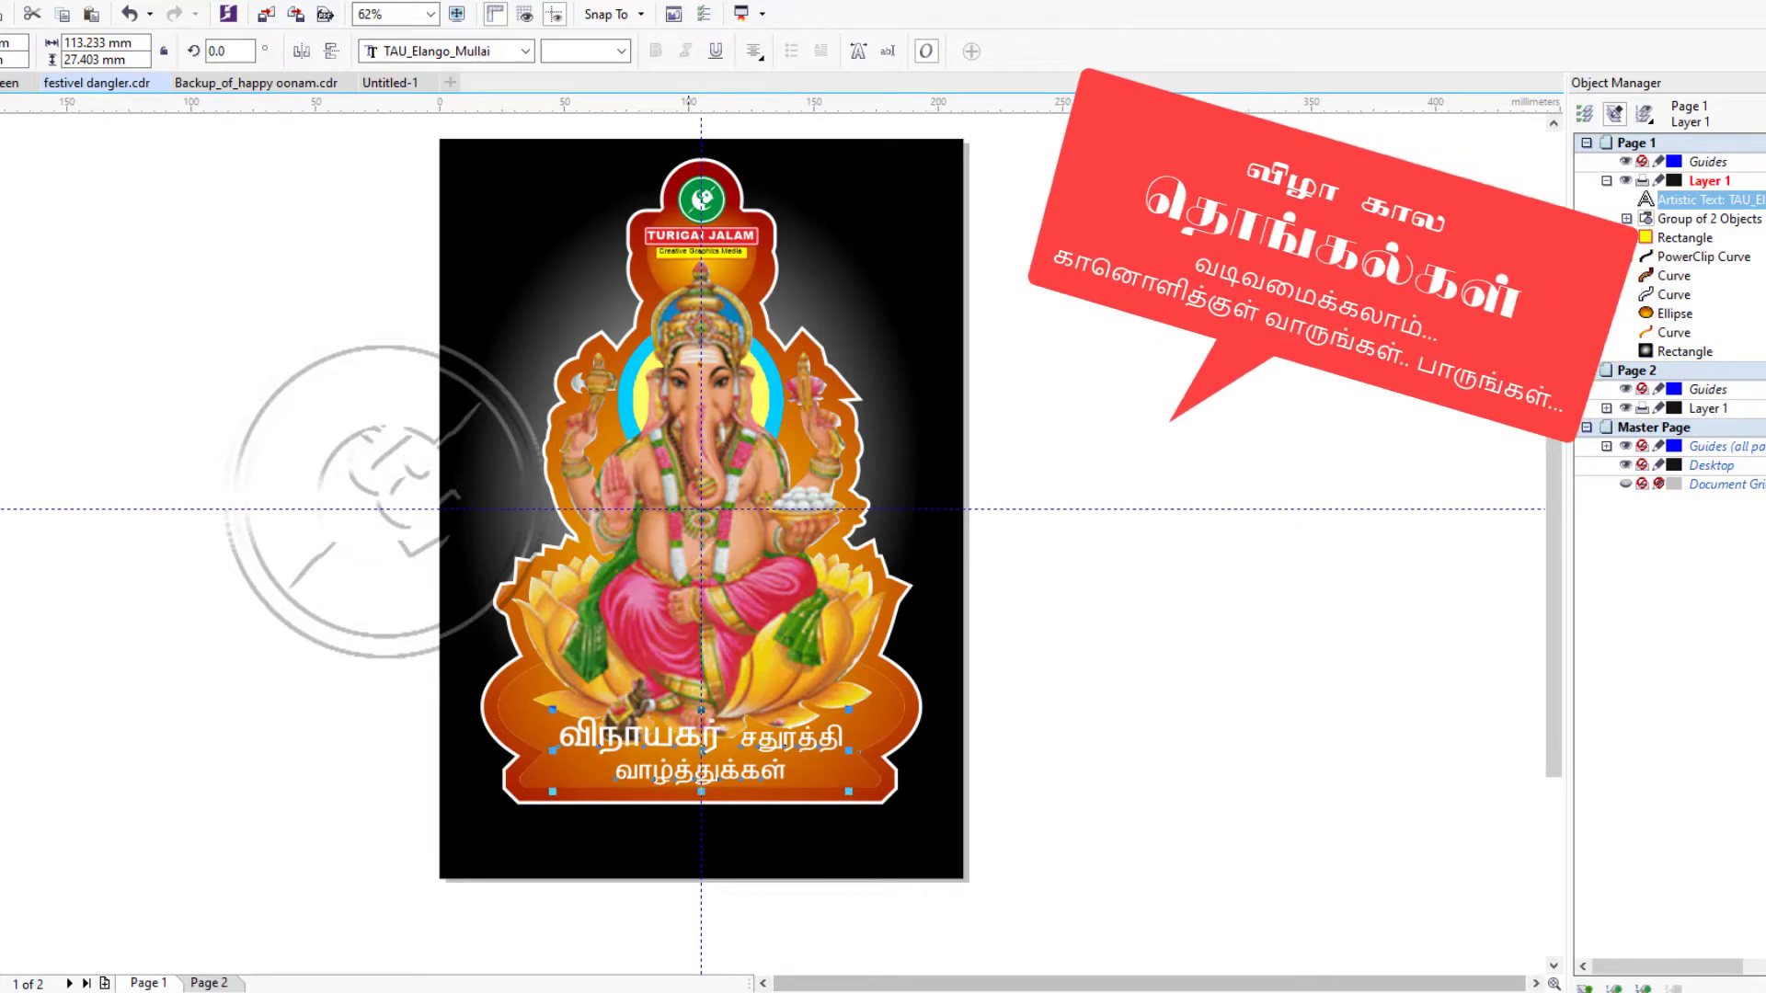
{"action": "scroll", "coordinate": [675, 740], "scroll_direction": "up", "scroll_amount": 1}
{"action": "scroll", "coordinate": [657, 771], "scroll_direction": "down", "scroll_amount": 1}
Give the orange inner base curve a hairline outline.
{"action": "left_click", "coordinate": [523, 731]}
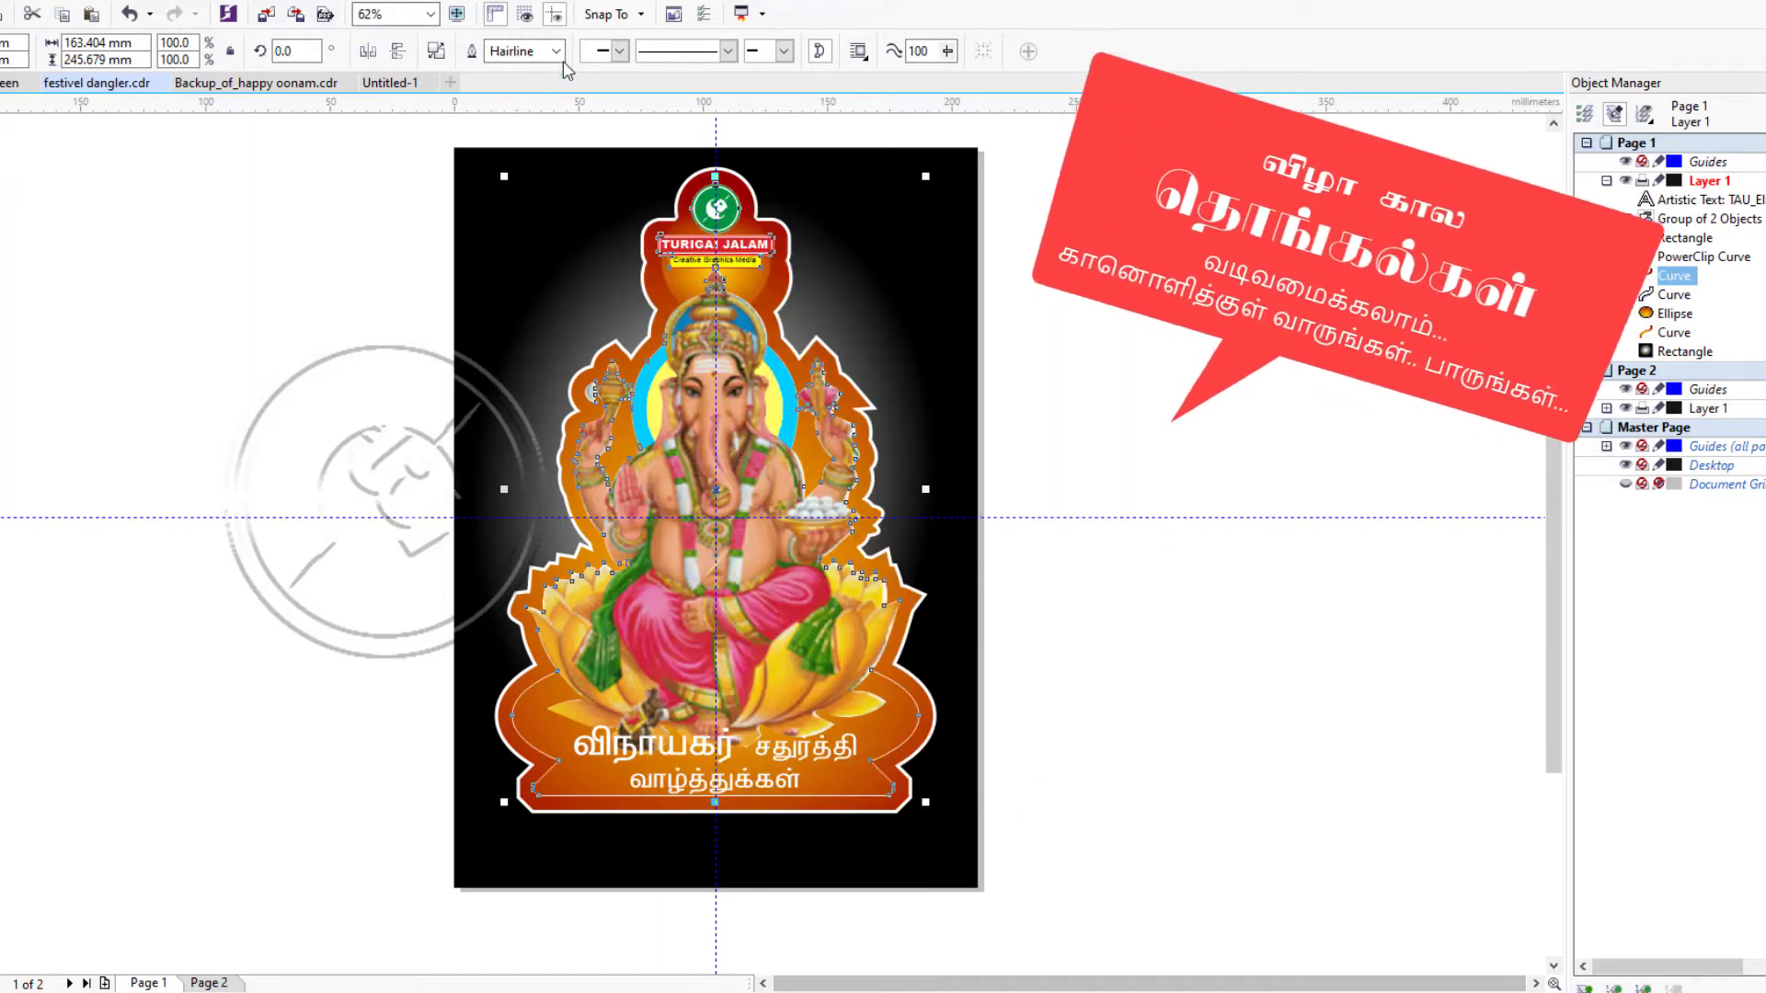
{"action": "key", "text": "Escape"}
{"action": "scroll", "coordinate": [756, 549], "scroll_direction": "down", "scroll_amount": 1}
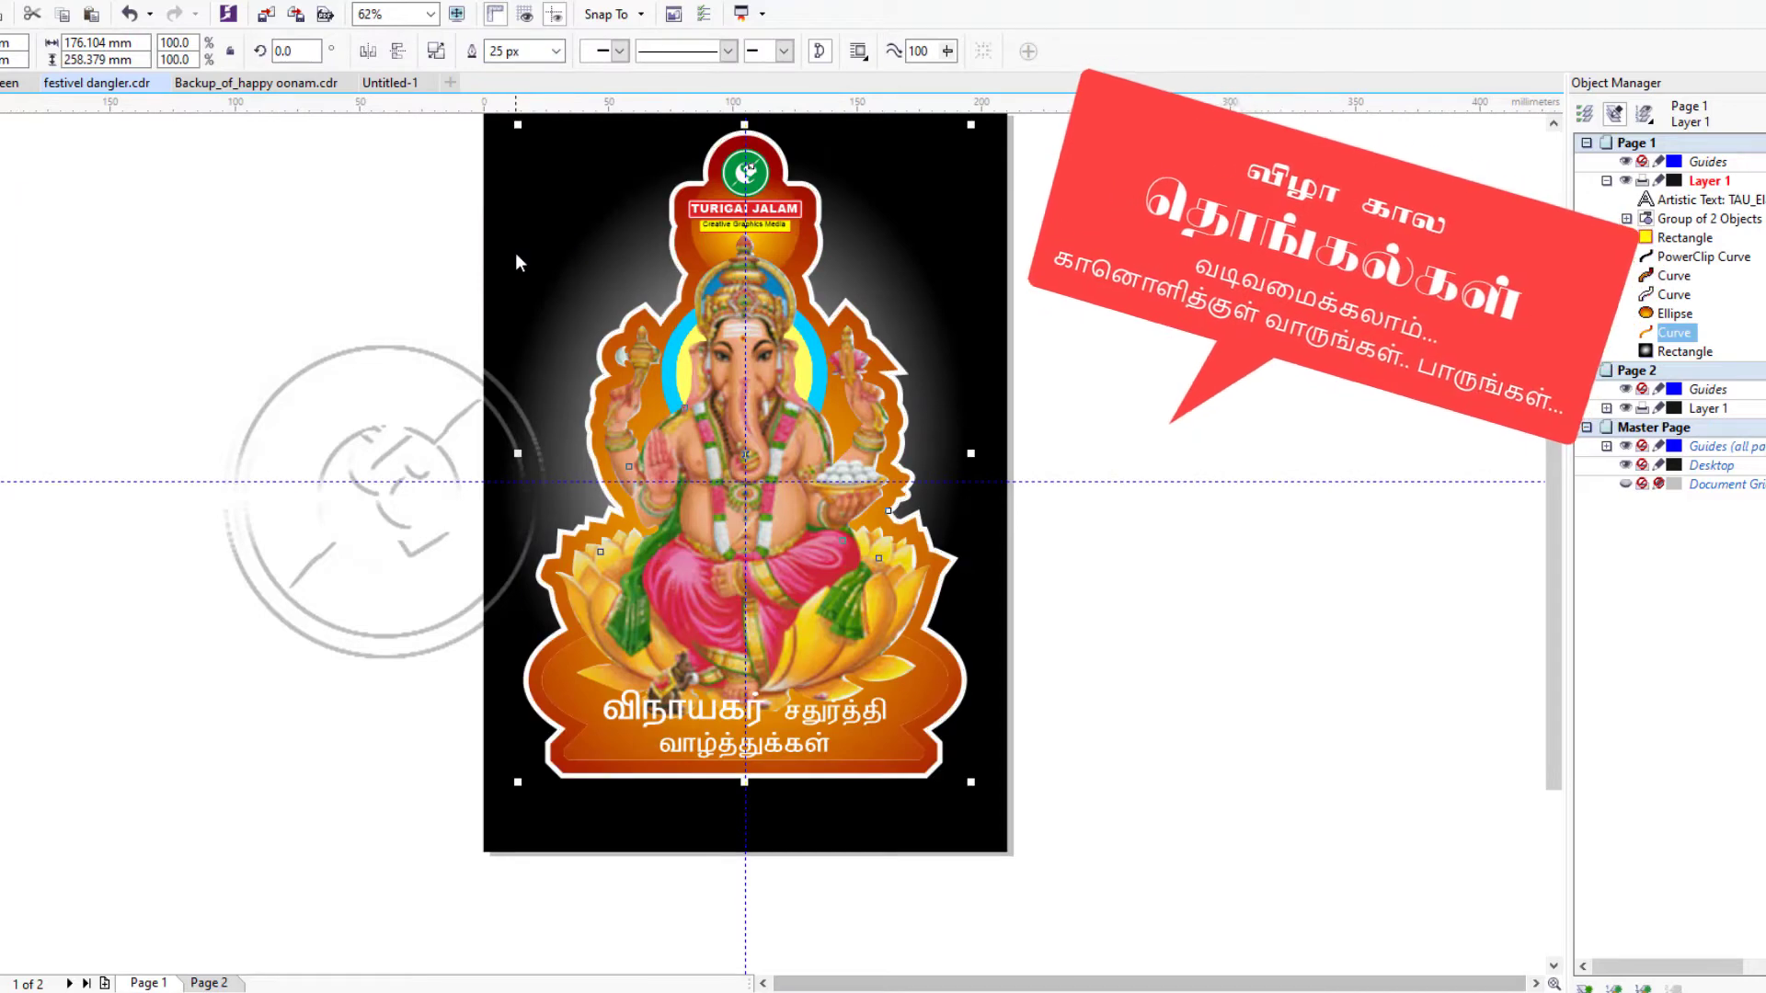
{"action": "left_click", "coordinate": [1223, 738]}
Group all dangler objects without the background, shrink the group to about 146 mm wide and apply its outline pen settings.
{"action": "scroll", "coordinate": [763, 697], "scroll_direction": "down", "scroll_amount": 1}
{"action": "left_click_drag", "start_coordinate": [451, 764], "coordinate": [1081, 377]}
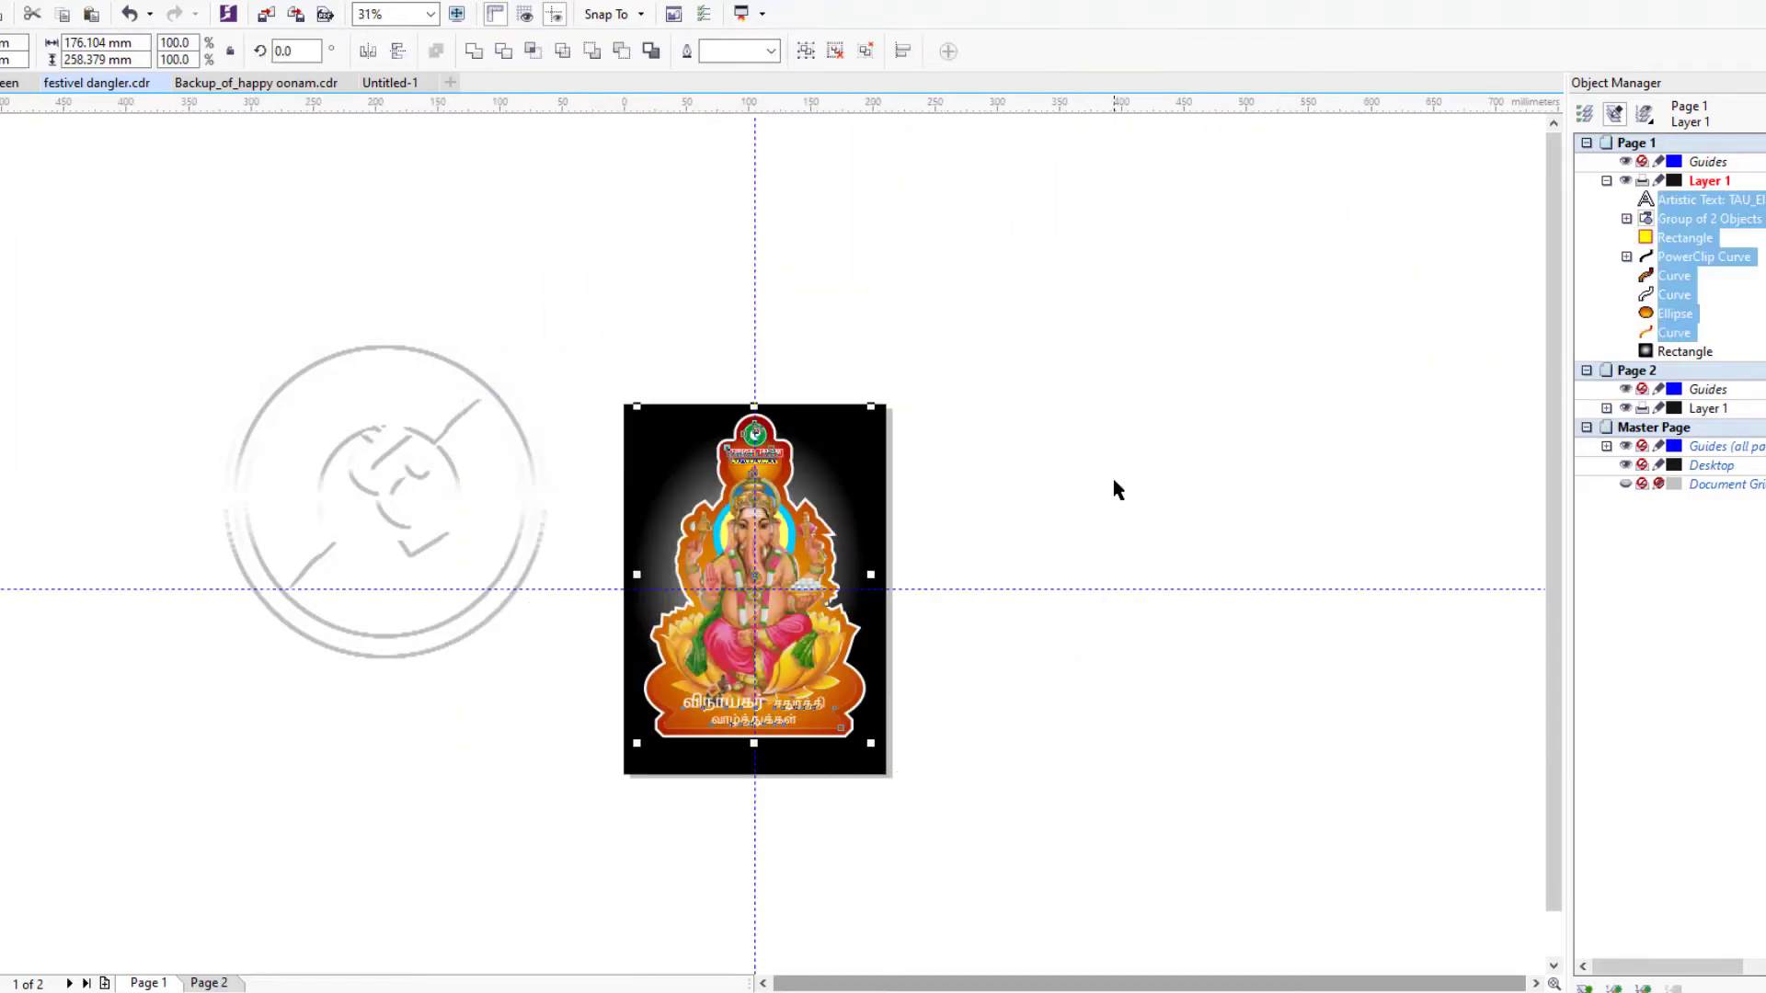
{"action": "key", "text": "ctrl+g"}
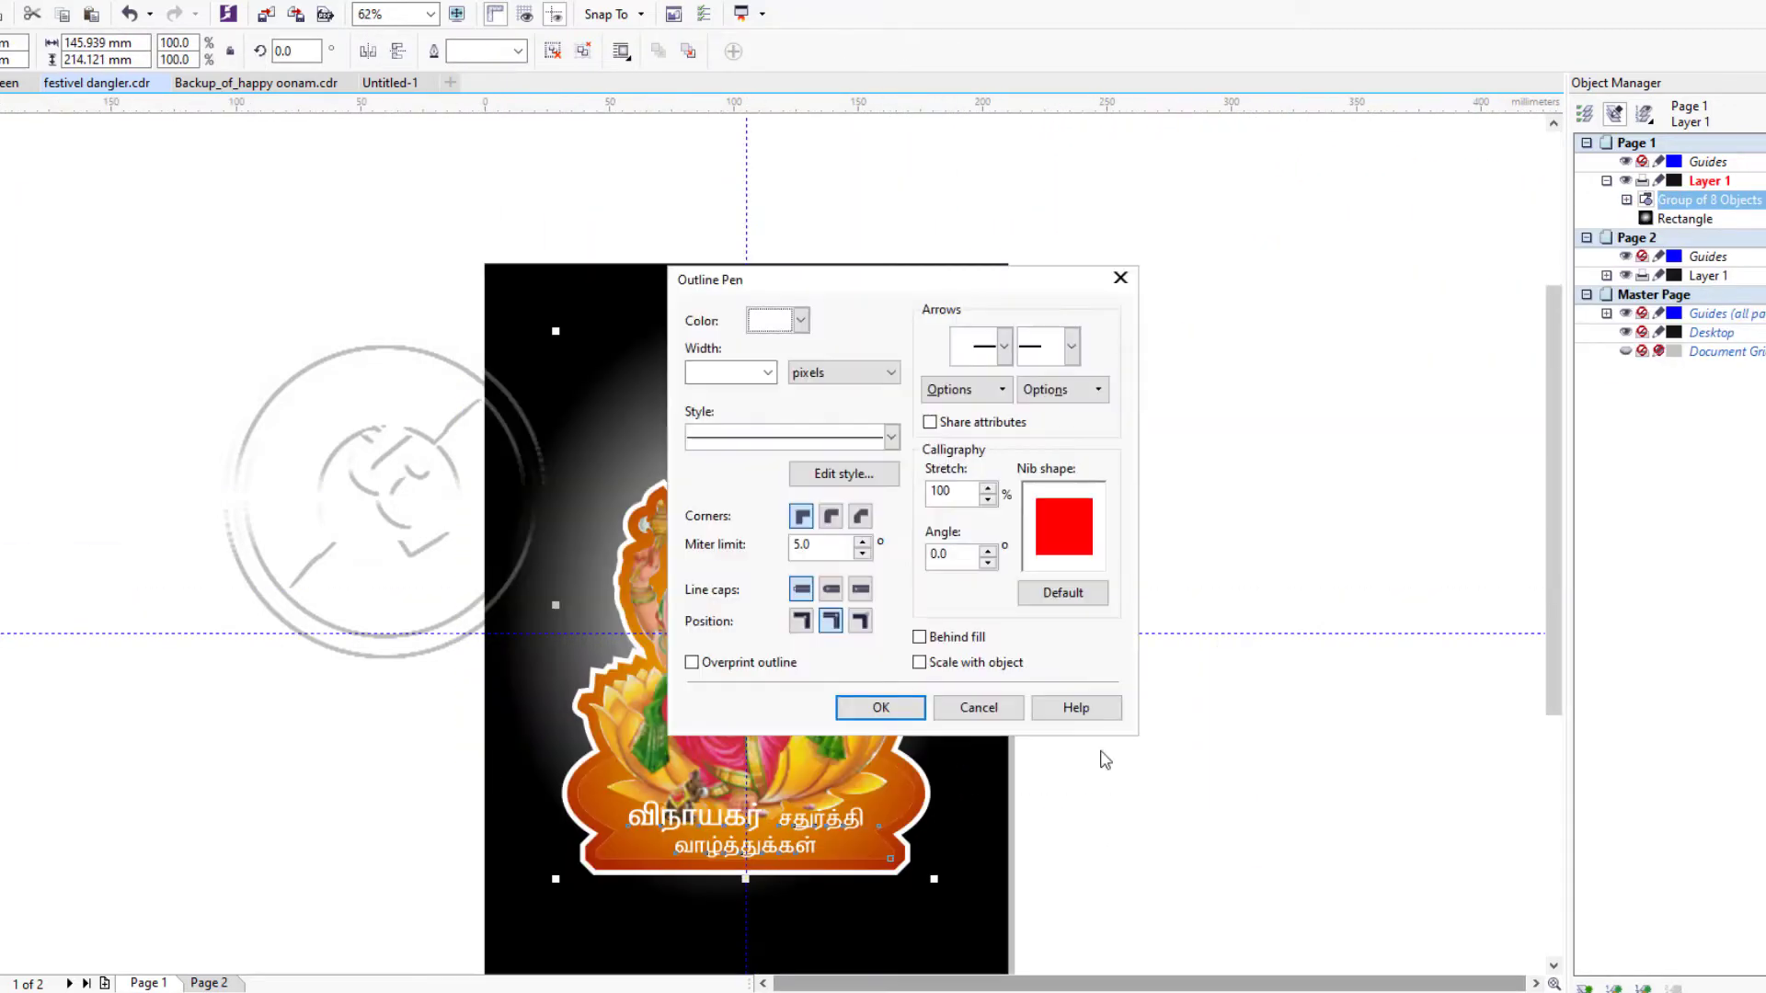
{"action": "left_click", "coordinate": [881, 709]}
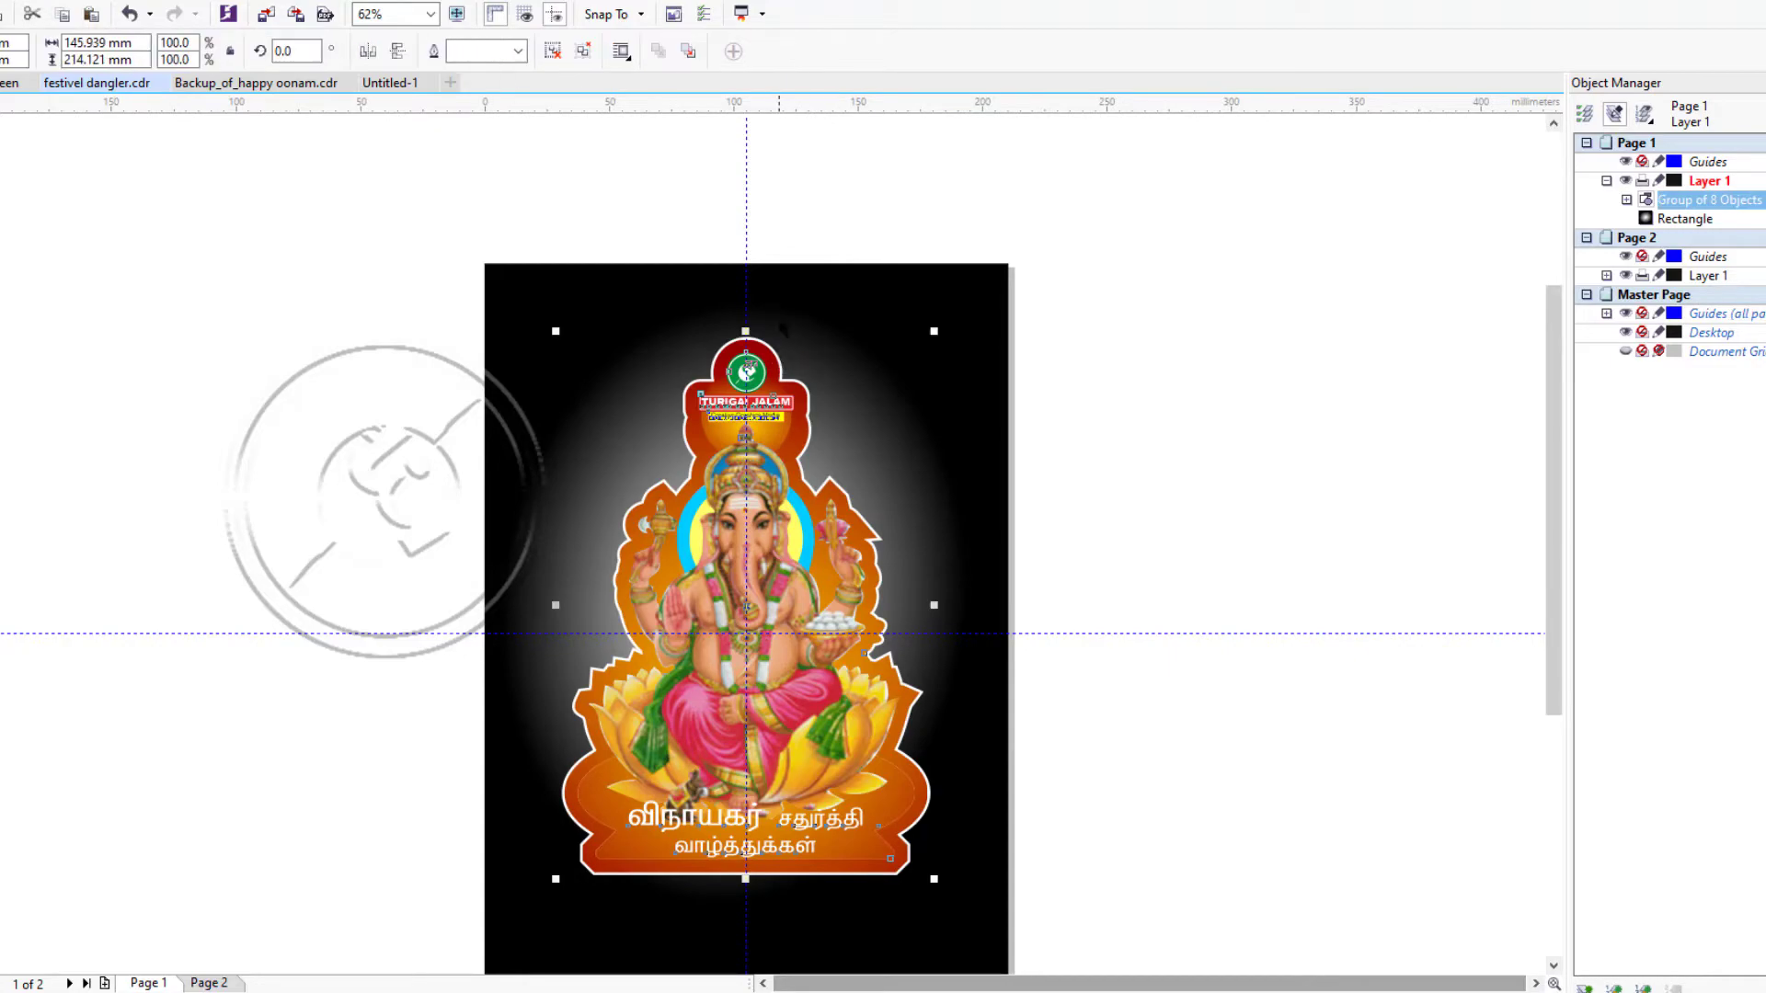
Ungroup the dangler and thicken the outer border curve's white outline, trying 120 px and settling on 75 px.
{"action": "left_click", "coordinate": [804, 394]}
{"action": "type", "text": "120"}
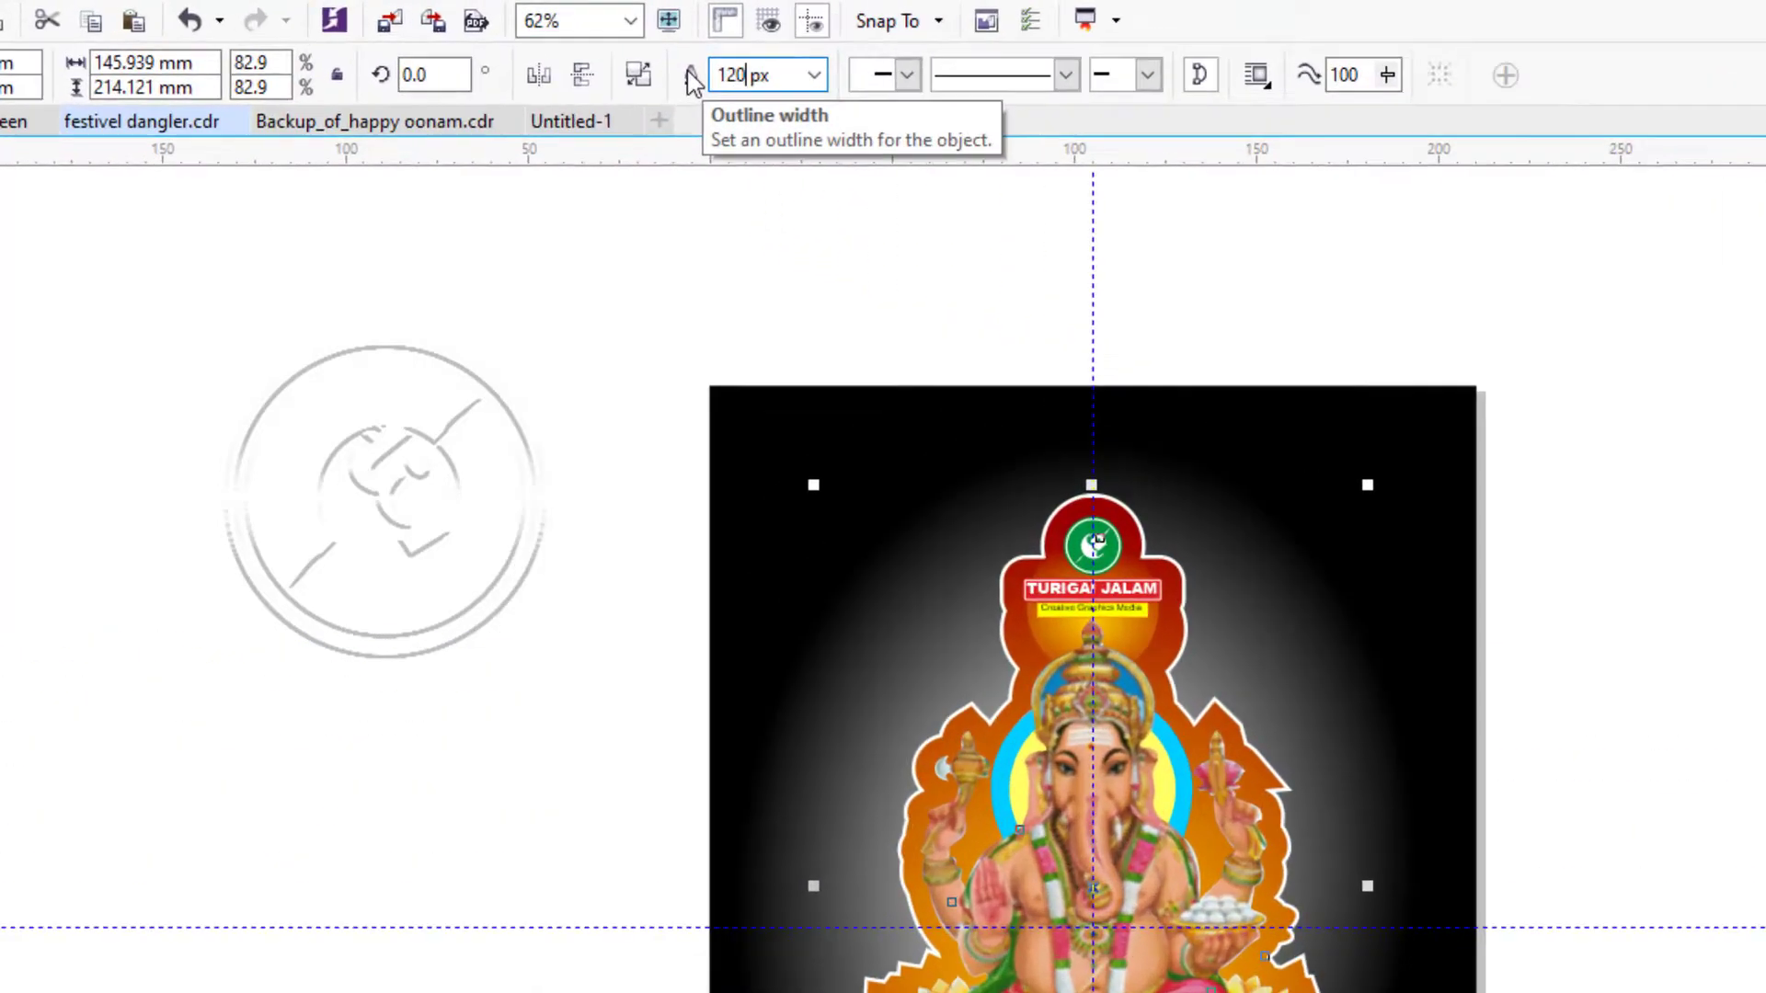
{"action": "key", "text": "Return"}
{"action": "left_click", "coordinate": [48, 649]}
{"action": "left_click", "coordinate": [1140, 713]}
{"action": "left_click", "coordinate": [1139, 600]}
{"action": "left_click", "coordinate": [1230, 892]}
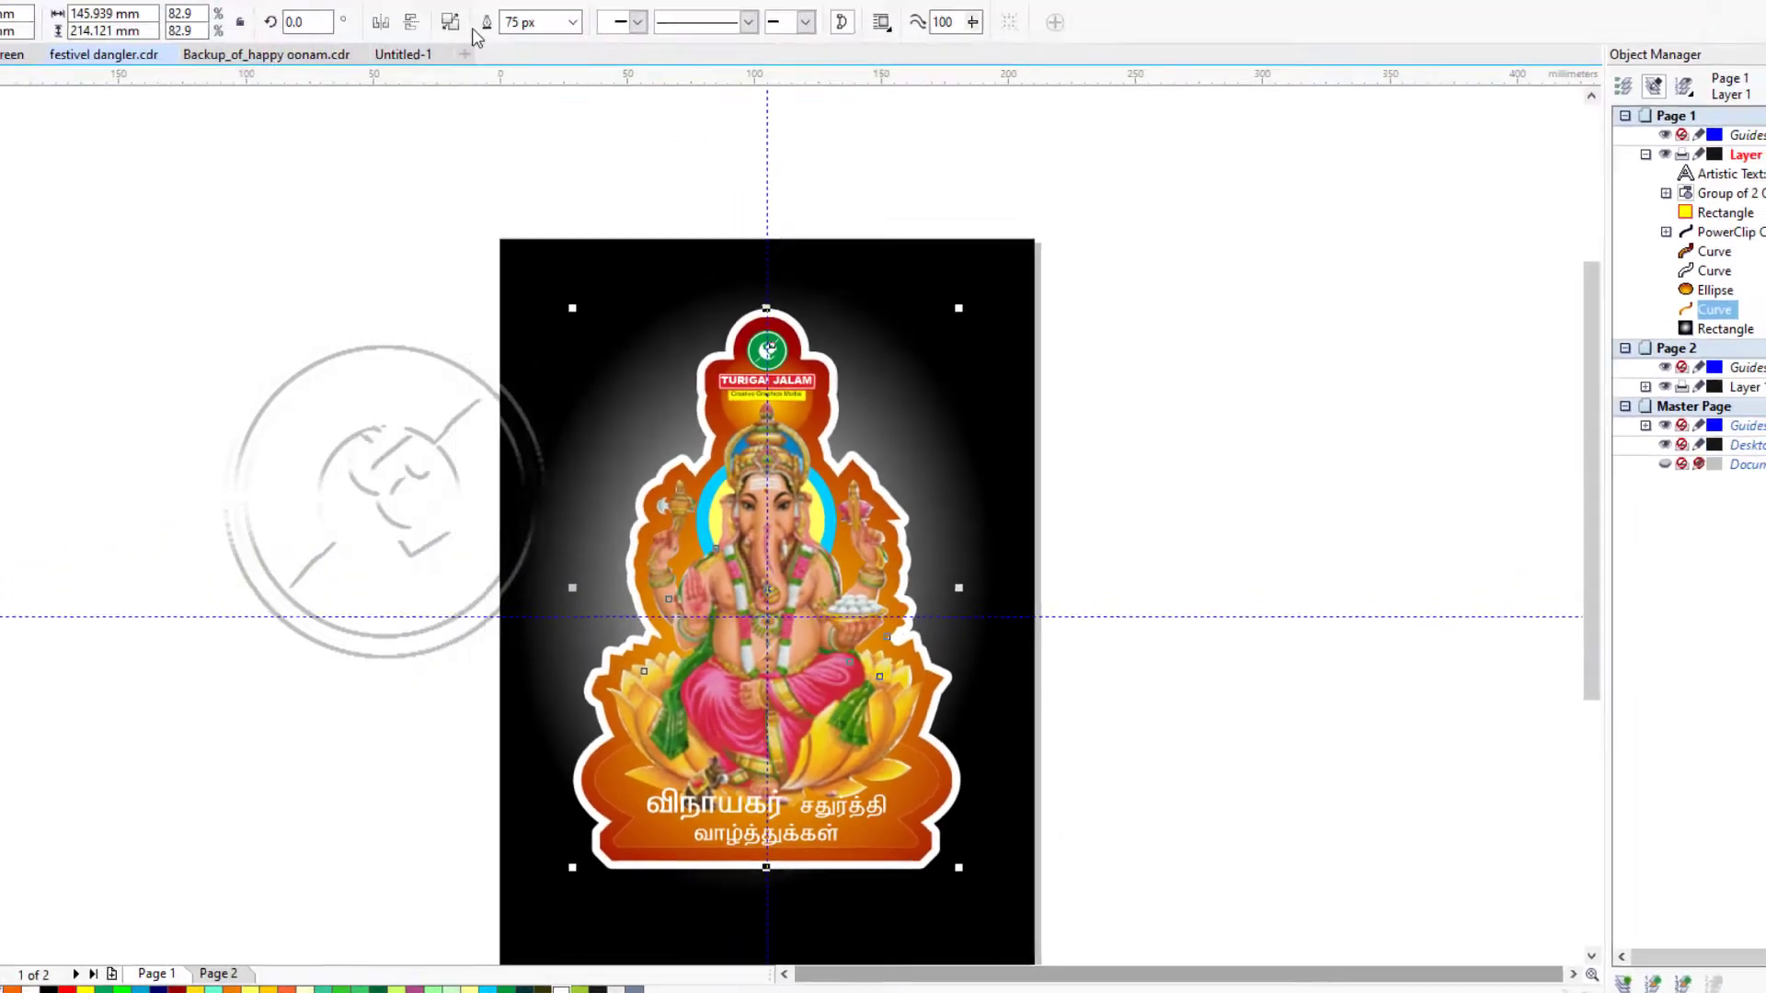
{"action": "key", "text": "Escape"}
Stretch the gradient ellipse behind the logo upwards to the inner edge of the white border.
{"action": "scroll", "coordinate": [723, 293], "scroll_direction": "up", "scroll_amount": 1}
{"action": "left_click", "coordinate": [723, 294]}
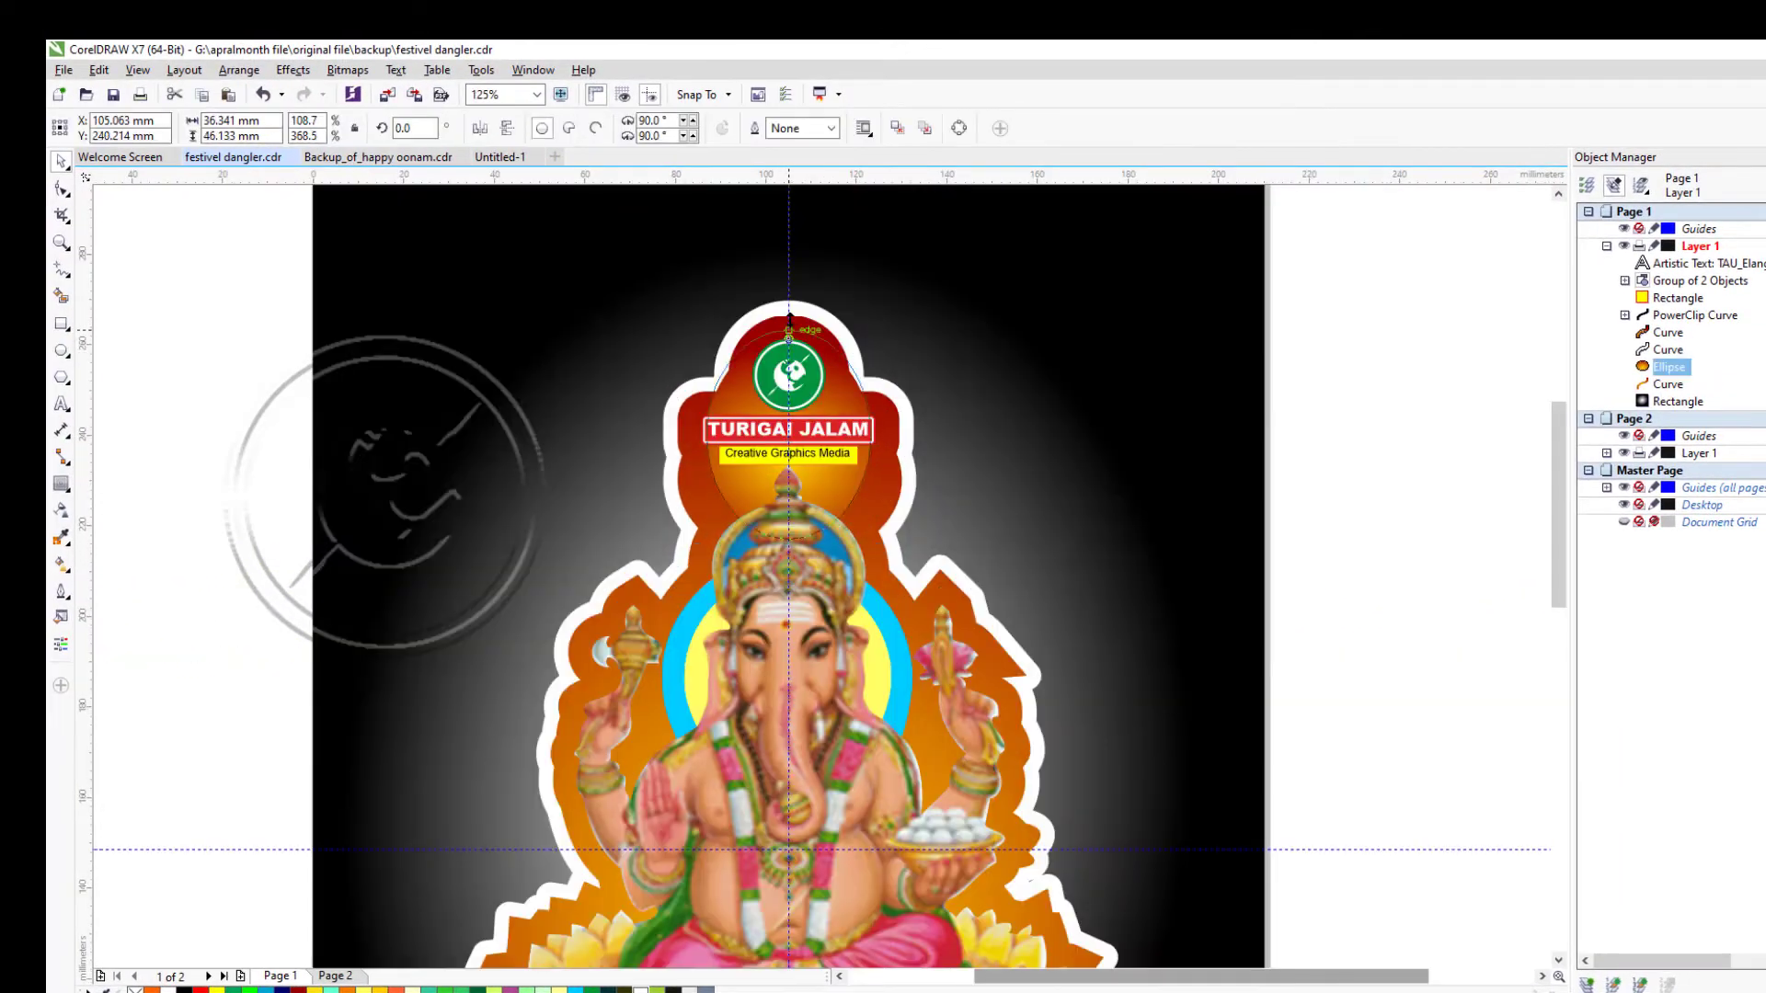
{"action": "left_click_drag", "start_coordinate": [789, 320], "coordinate": [789, 310]}
{"action": "scroll", "coordinate": [850, 407], "scroll_direction": "up", "scroll_amount": 1}
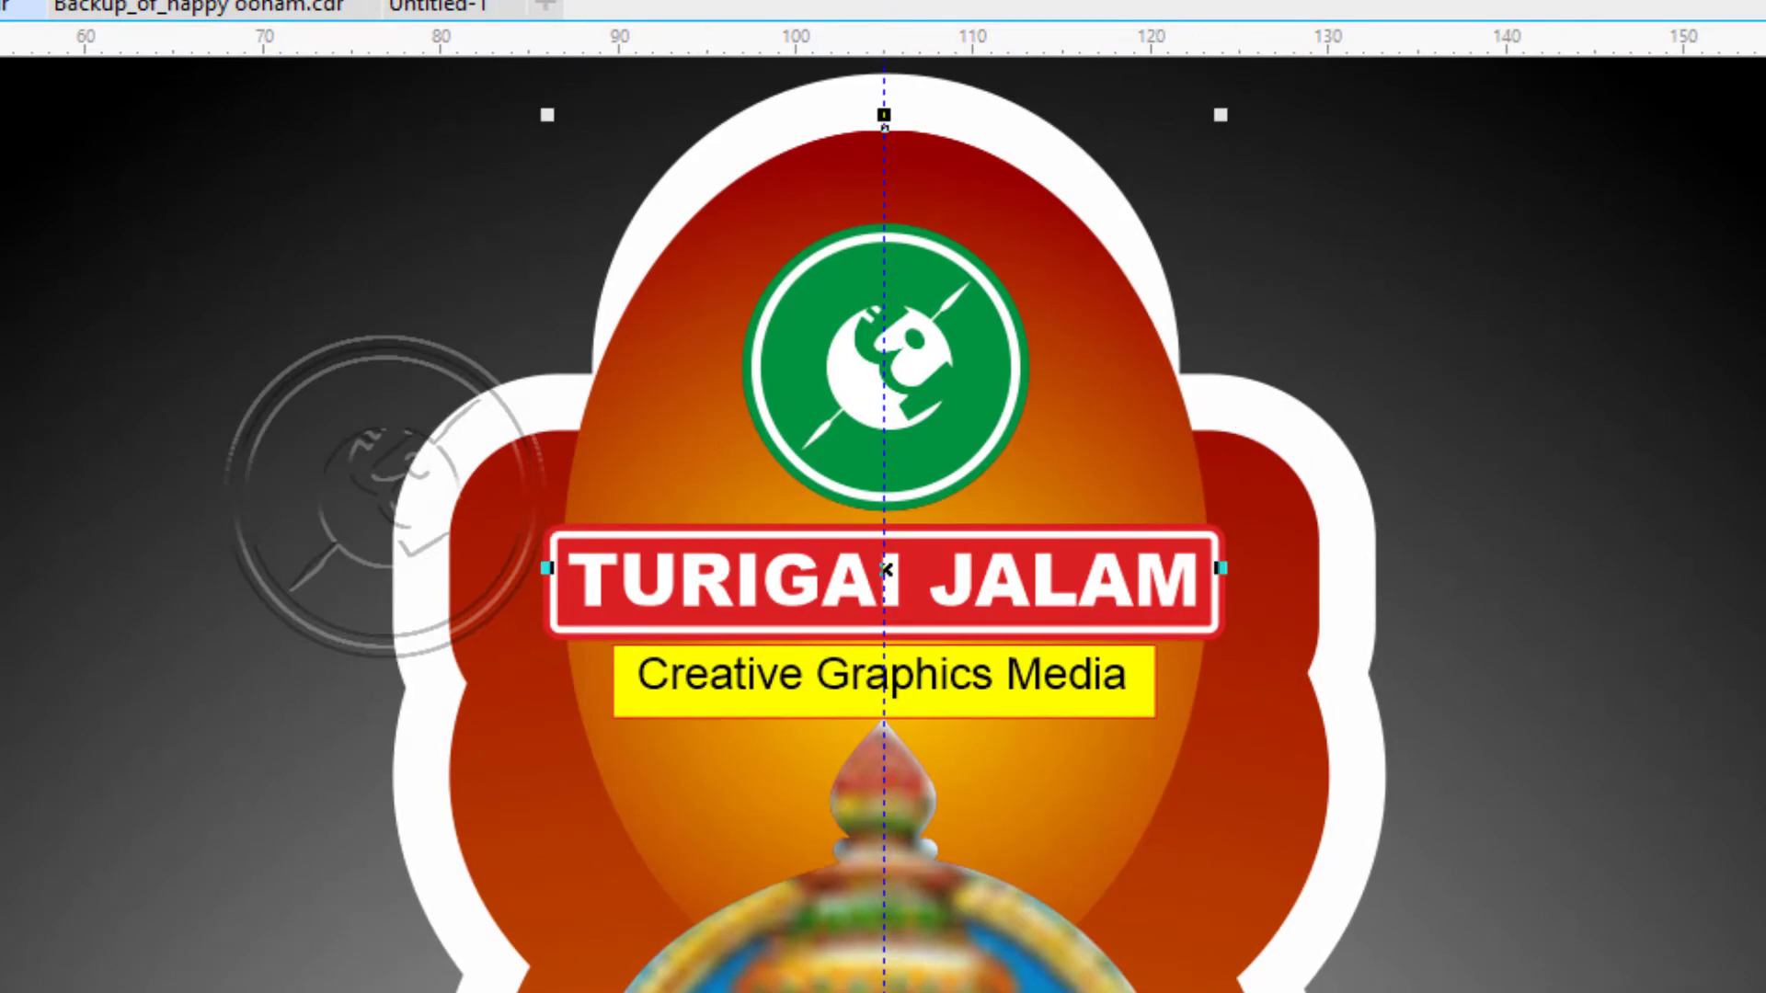
Try to reshape the ellipse's left edge along the border's inner corner by moving its nodes and curve handles.
{"action": "scroll", "coordinate": [575, 368], "scroll_direction": "up", "scroll_amount": 2}
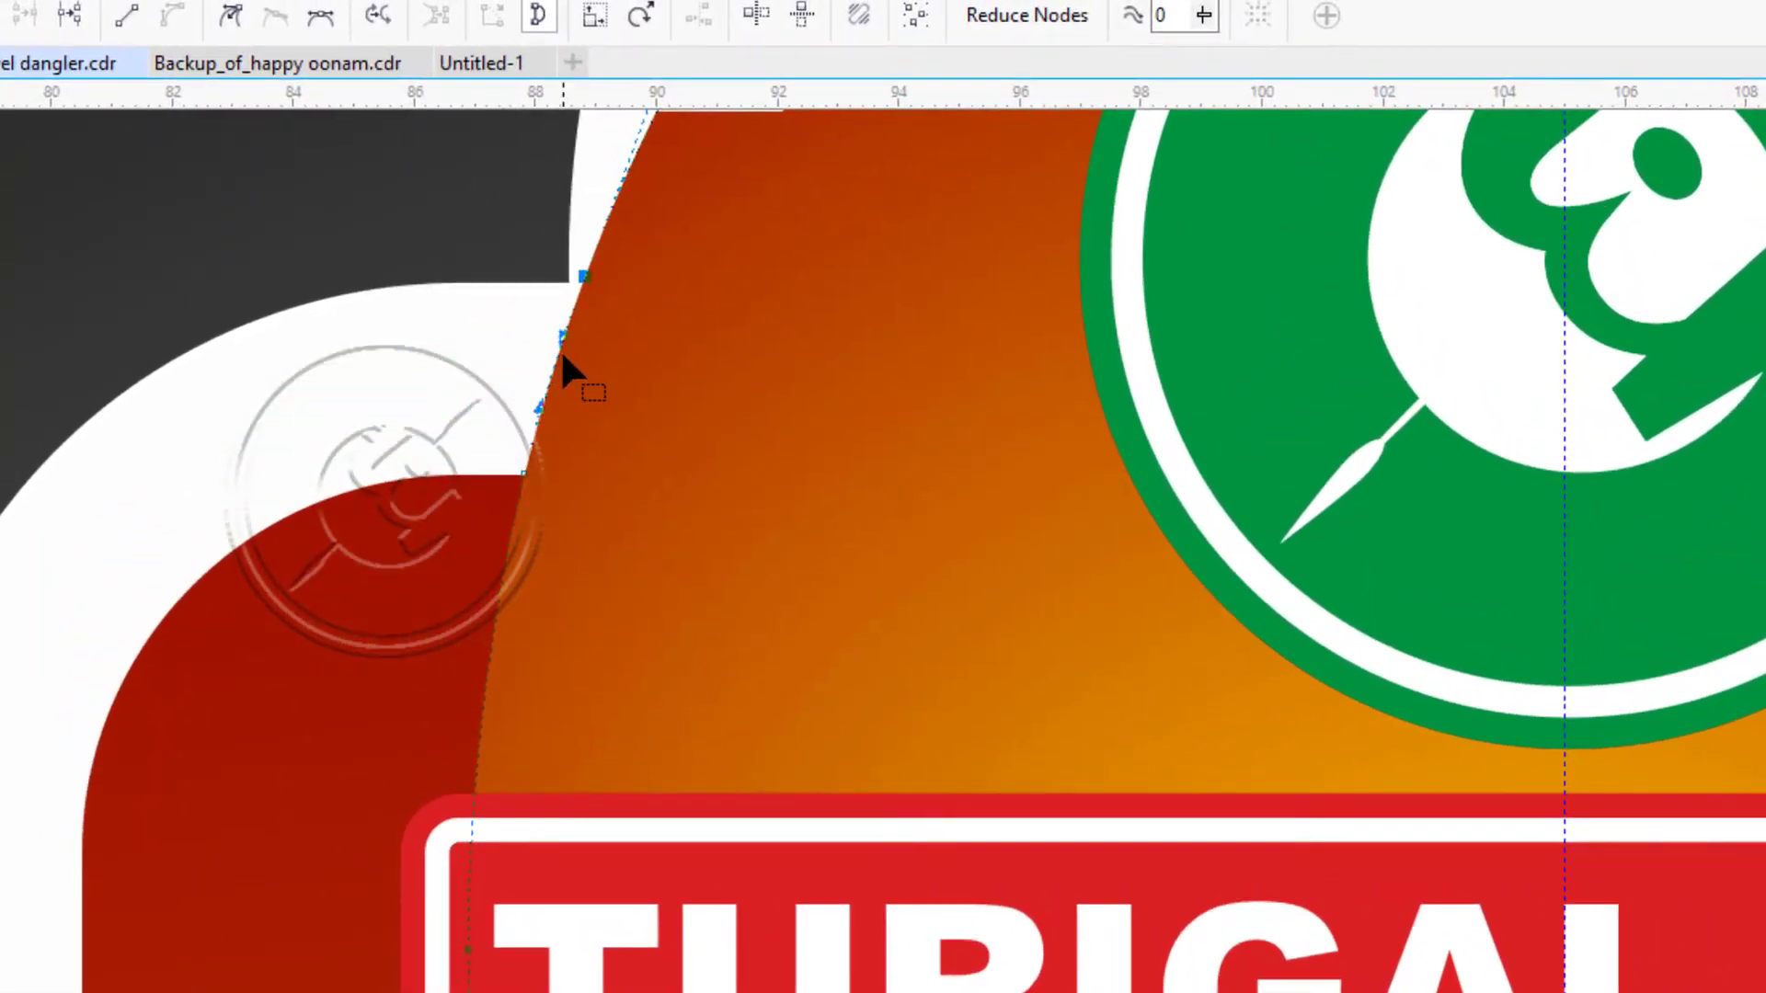
{"action": "left_click_drag", "start_coordinate": [452, 279], "coordinate": [574, 355]}
{"action": "left_click_drag", "start_coordinate": [471, 223], "coordinate": [549, 237]}
{"action": "scroll", "coordinate": [549, 236], "scroll_direction": "down", "scroll_amount": 2}
{"action": "scroll", "coordinate": [679, 294], "scroll_direction": "down", "scroll_amount": 1}
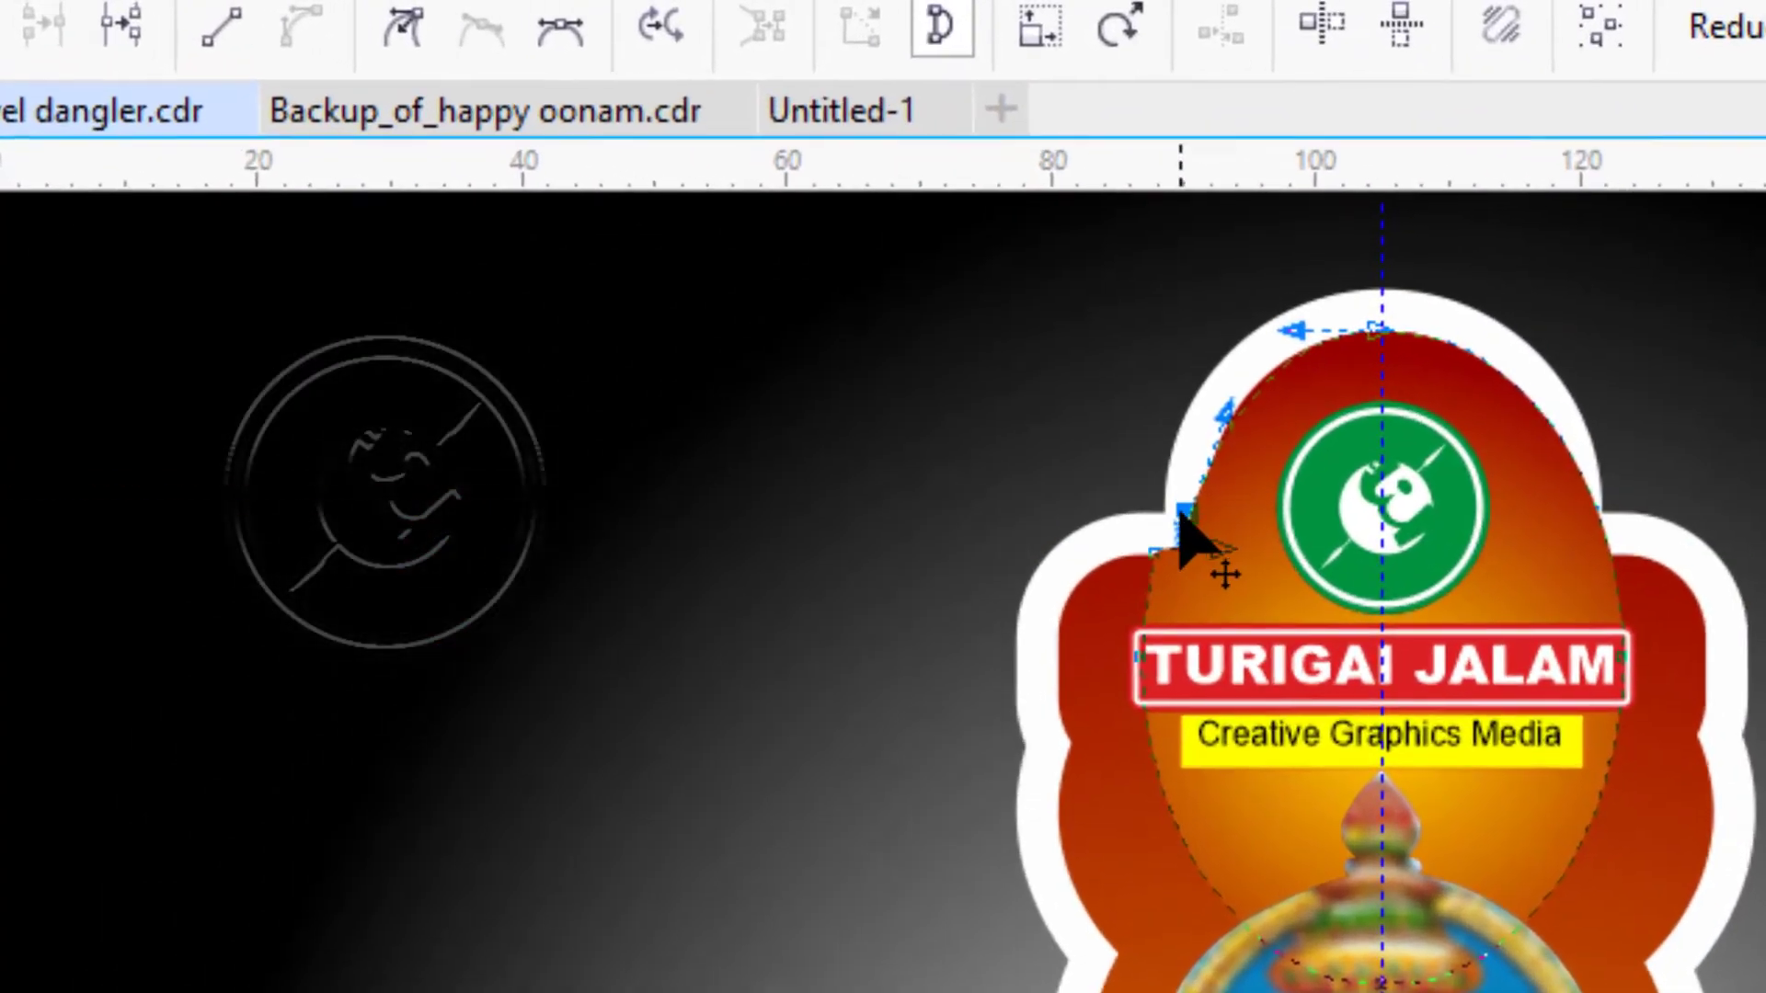
{"action": "scroll", "coordinate": [675, 294], "scroll_direction": "up", "scroll_amount": 1}
{"action": "left_click_drag", "start_coordinate": [676, 297], "coordinate": [671, 295]}
{"action": "left_click_drag", "start_coordinate": [1200, 529], "coordinate": [1238, 501]}
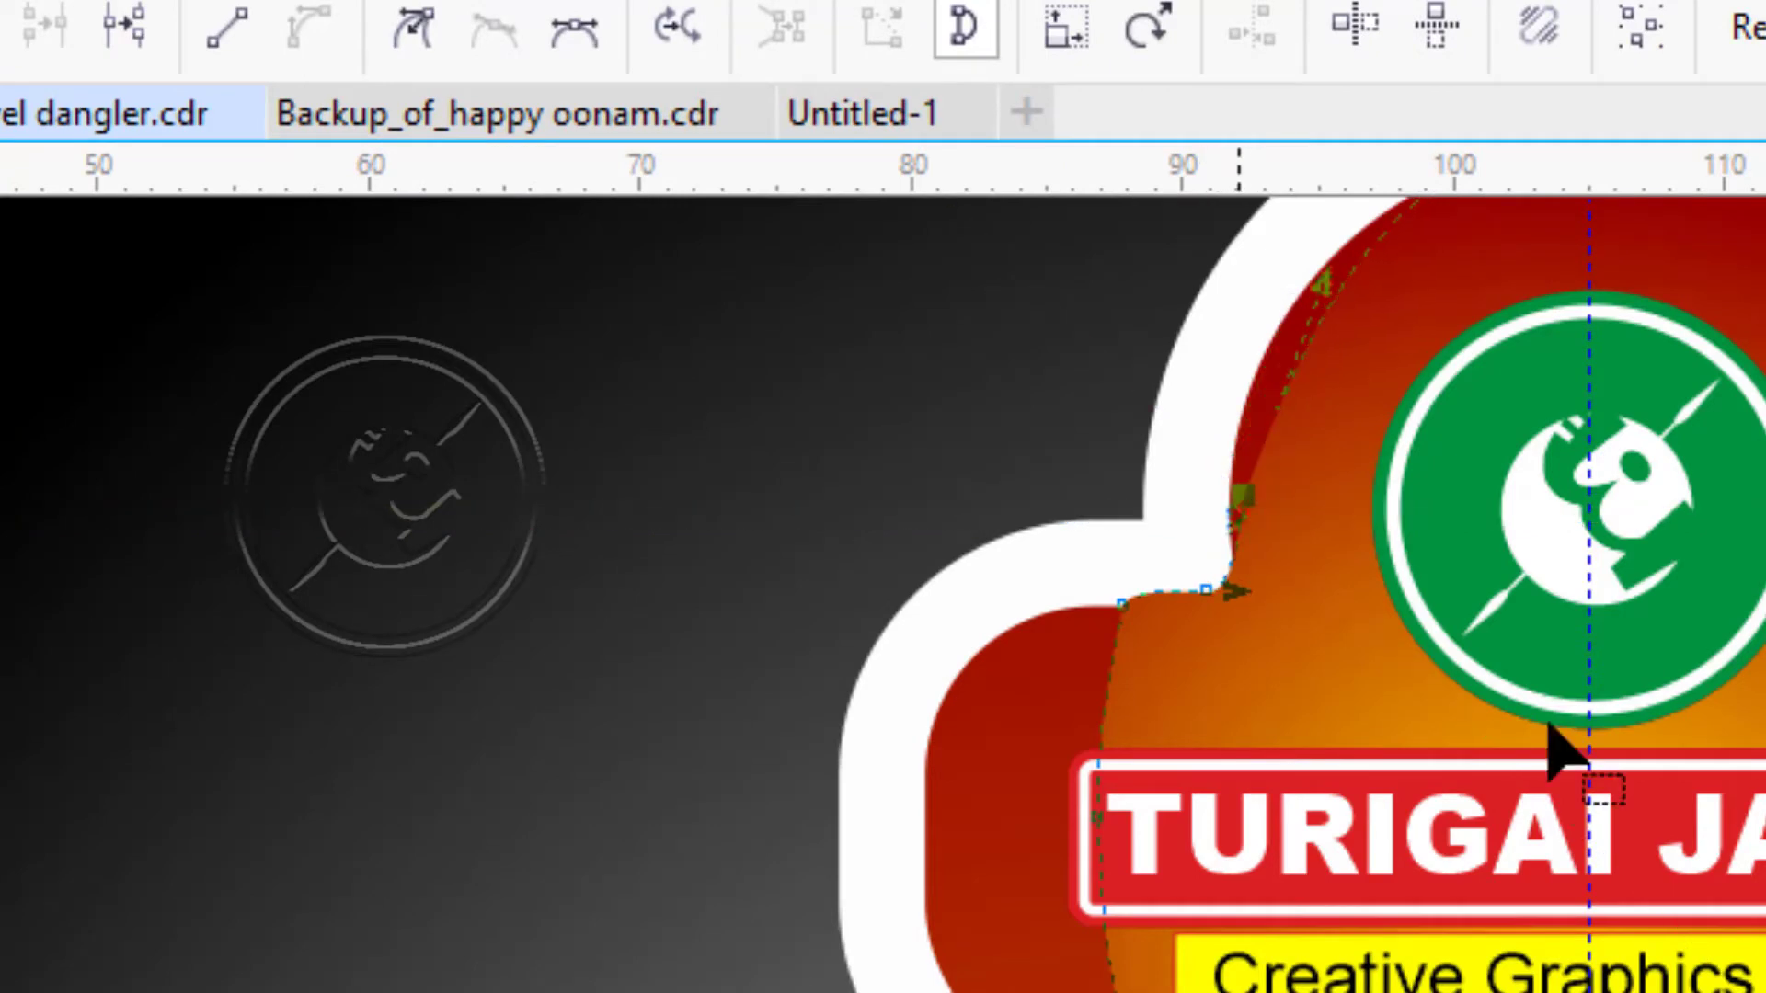
{"action": "scroll", "coordinate": [1545, 718], "scroll_direction": "up", "scroll_amount": 2}
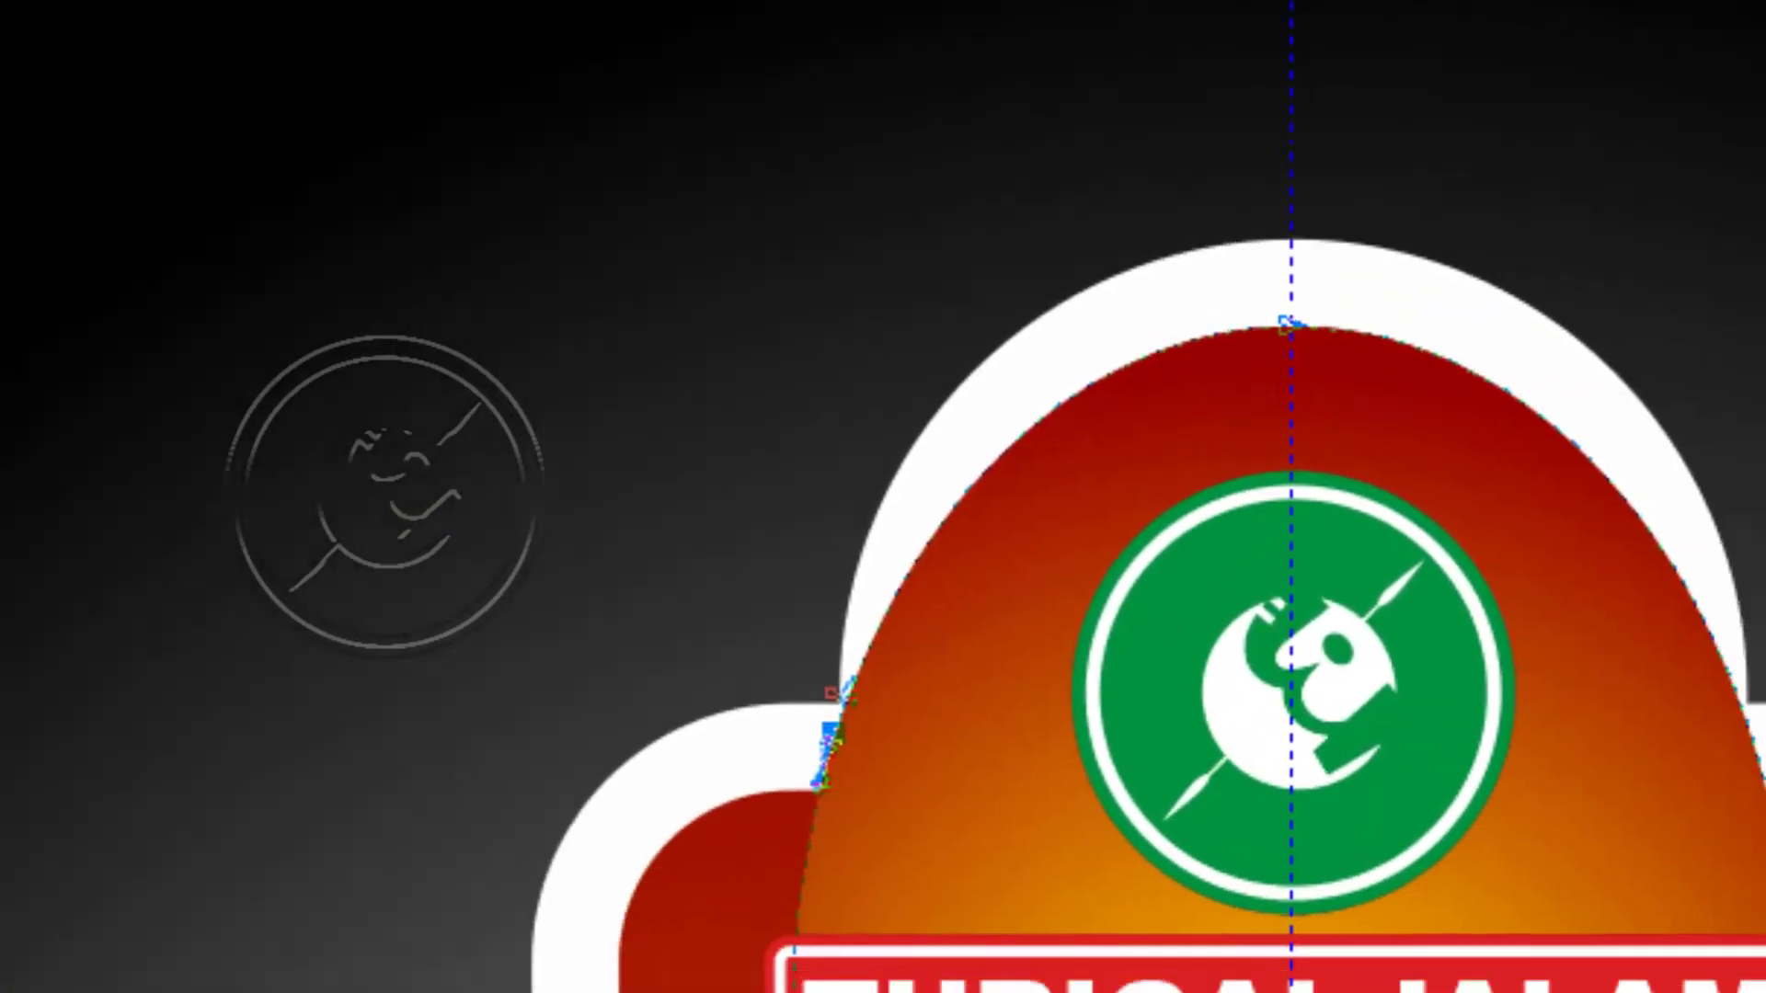
Draw a circle around the logo, fit it inside the white border's arch and fill it with blue.
{"action": "key", "text": "F7"}
{"action": "left_click_drag", "start_coordinate": [652, 57], "coordinate": [1465, 872]}
{"action": "left_click_drag", "start_coordinate": [1058, 465], "coordinate": [1161, 585]}
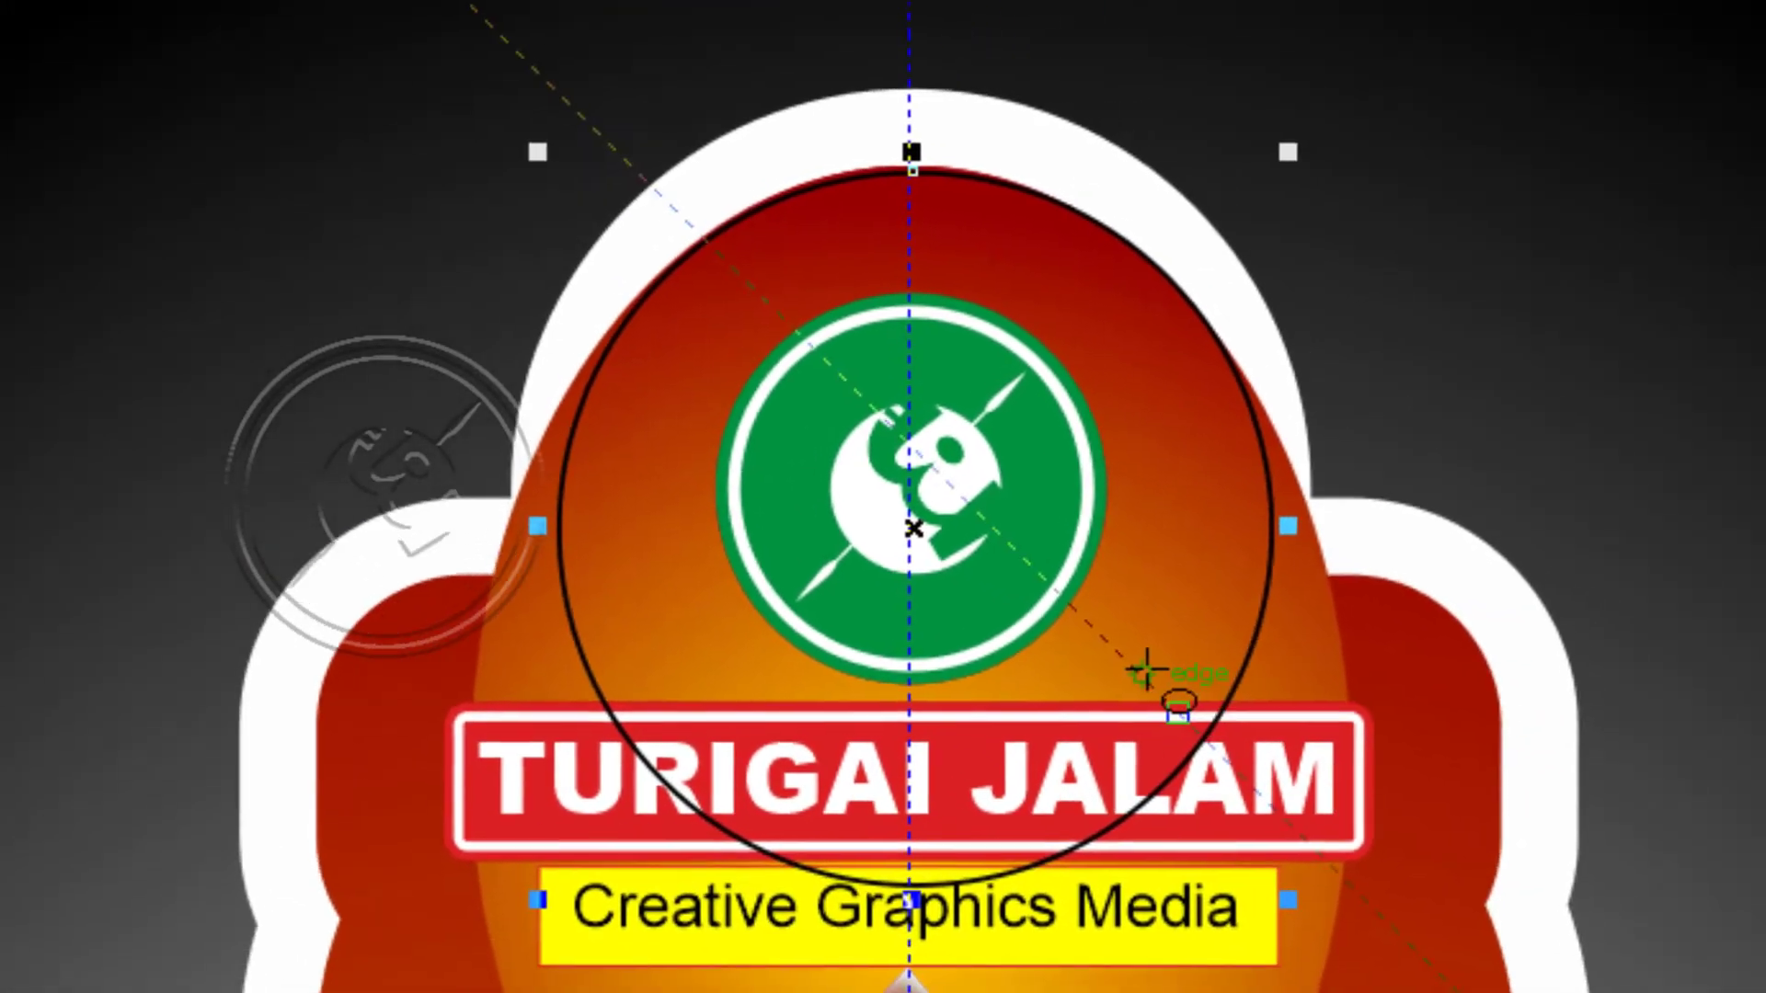
{"action": "left_click_drag", "start_coordinate": [1583, 589], "coordinate": [1566, 591]}
{"action": "left_click_drag", "start_coordinate": [1260, 526], "coordinate": [1259, 525]}
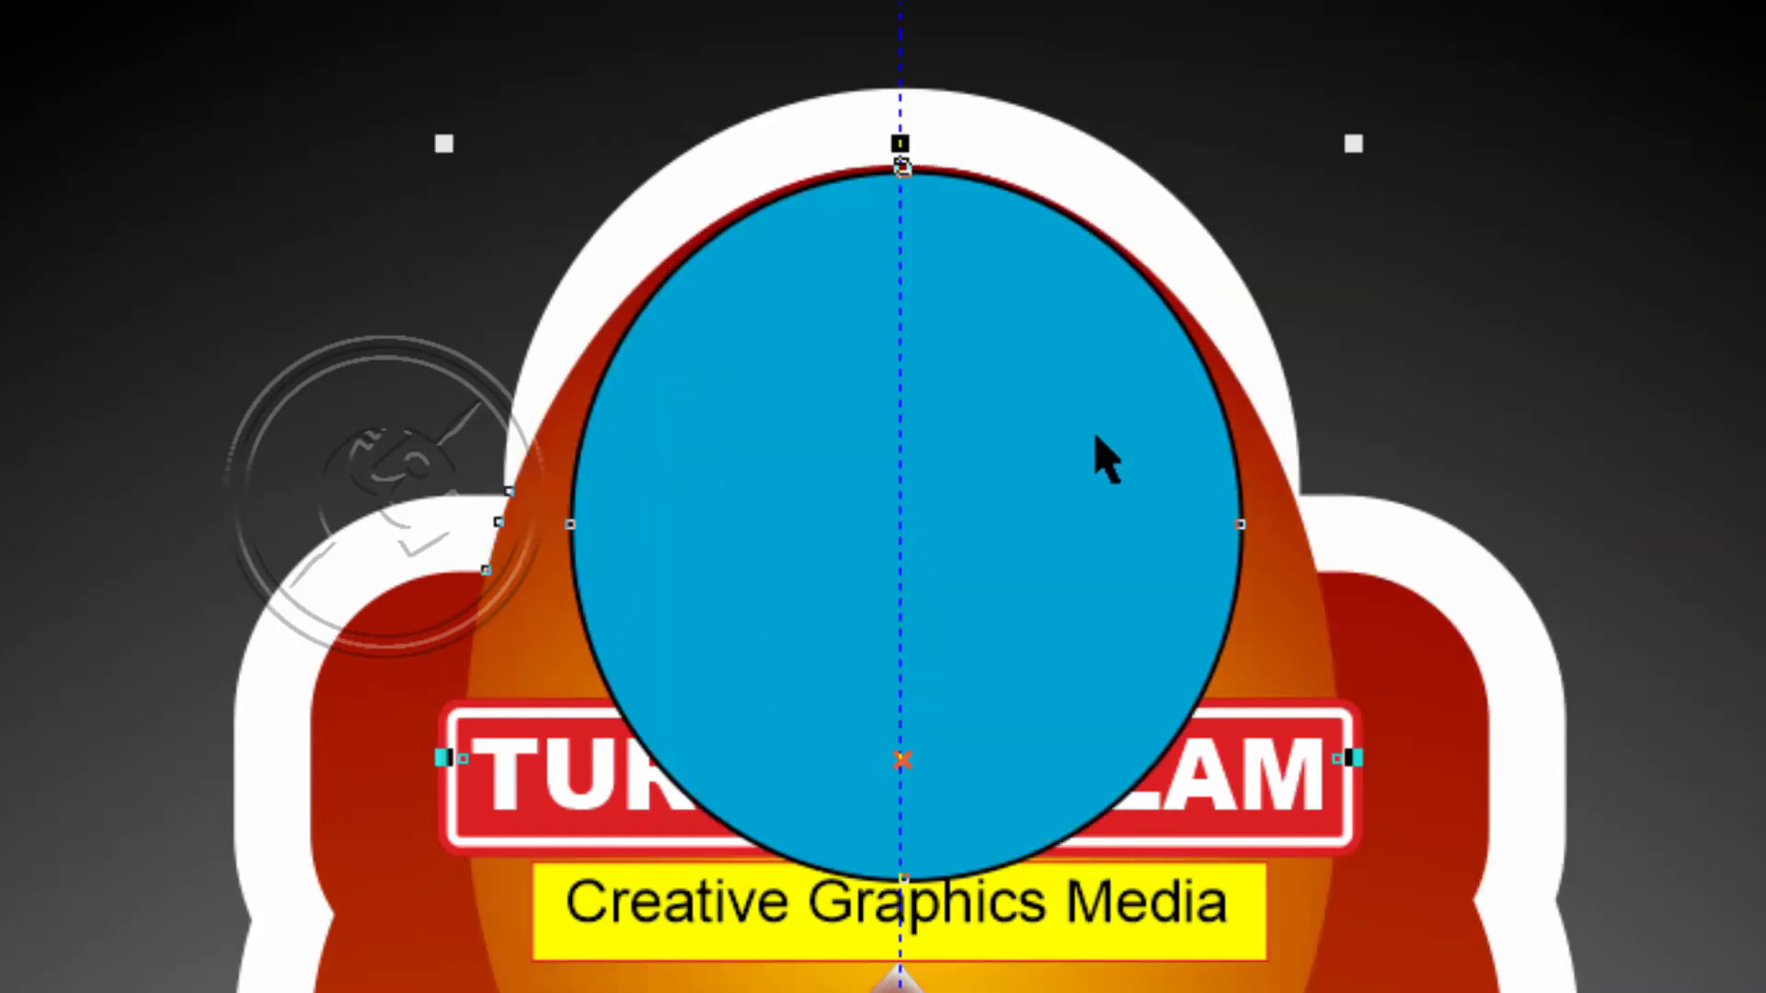
{"action": "left_click", "coordinate": [1113, 497]}
{"action": "key", "text": "ctrl+z"}
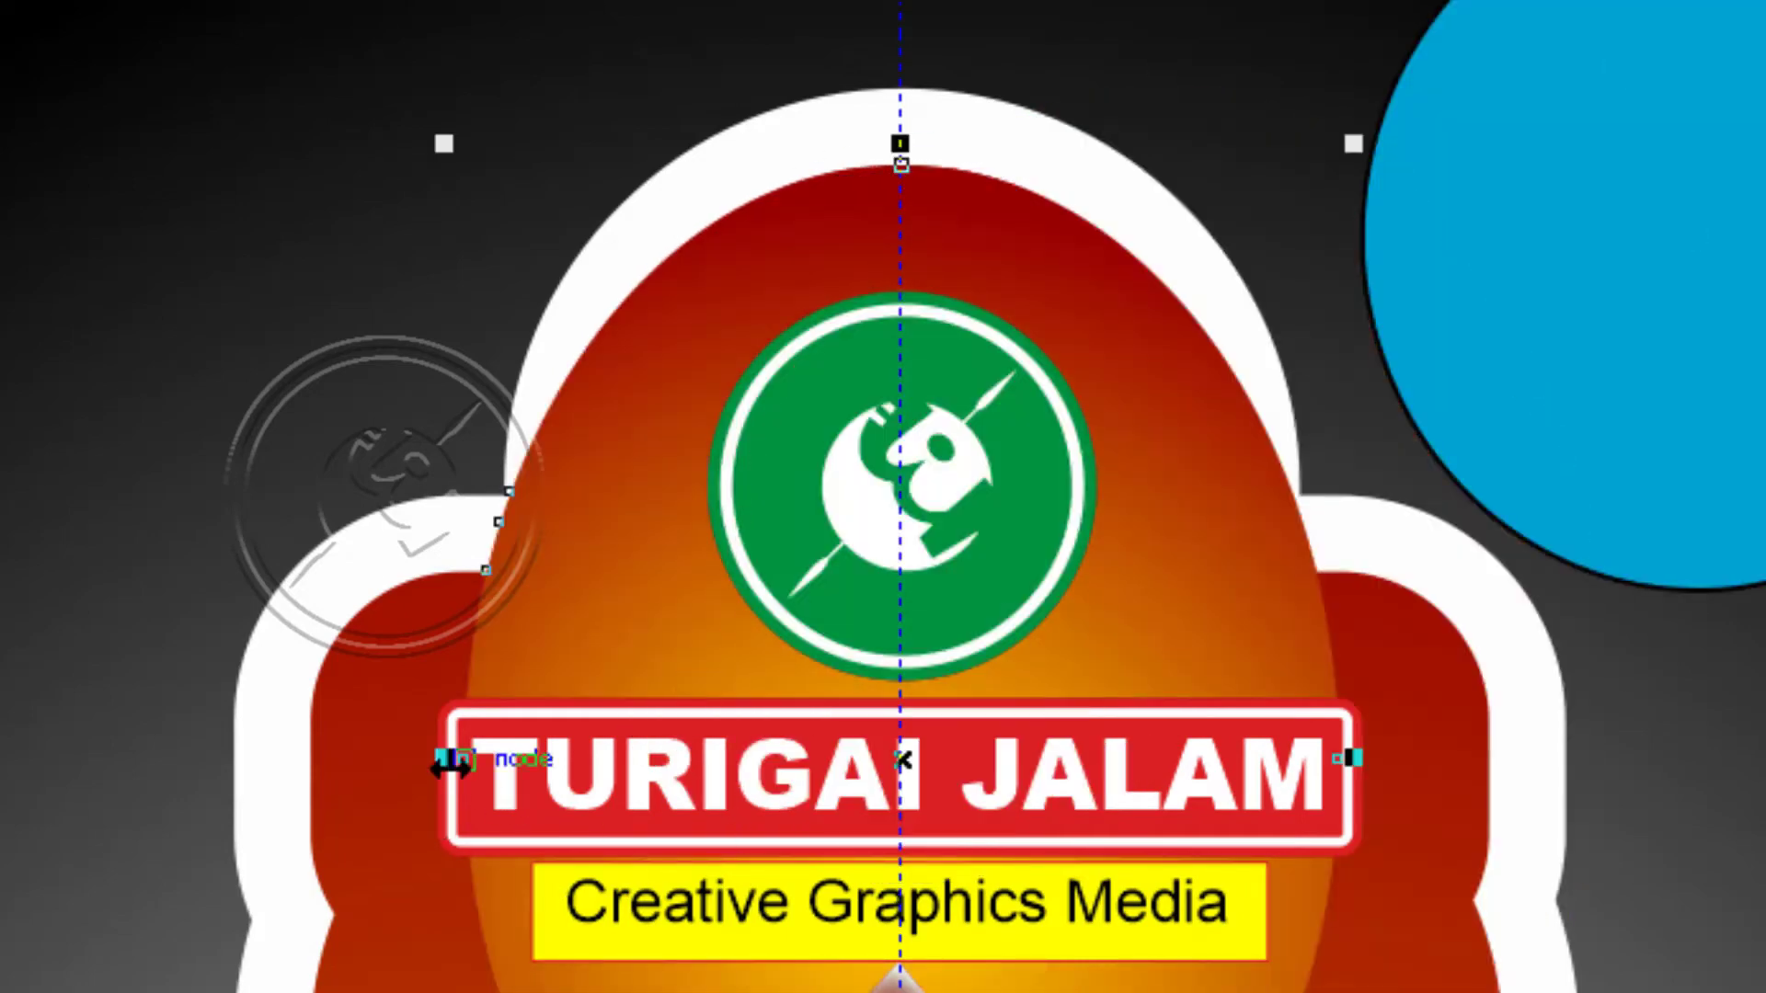
Narrow the gradient ellipse to fit inside the white border's arch and move the blue circle down below the logo lettering.
{"action": "left_click_drag", "start_coordinate": [451, 766], "coordinate": [563, 738]}
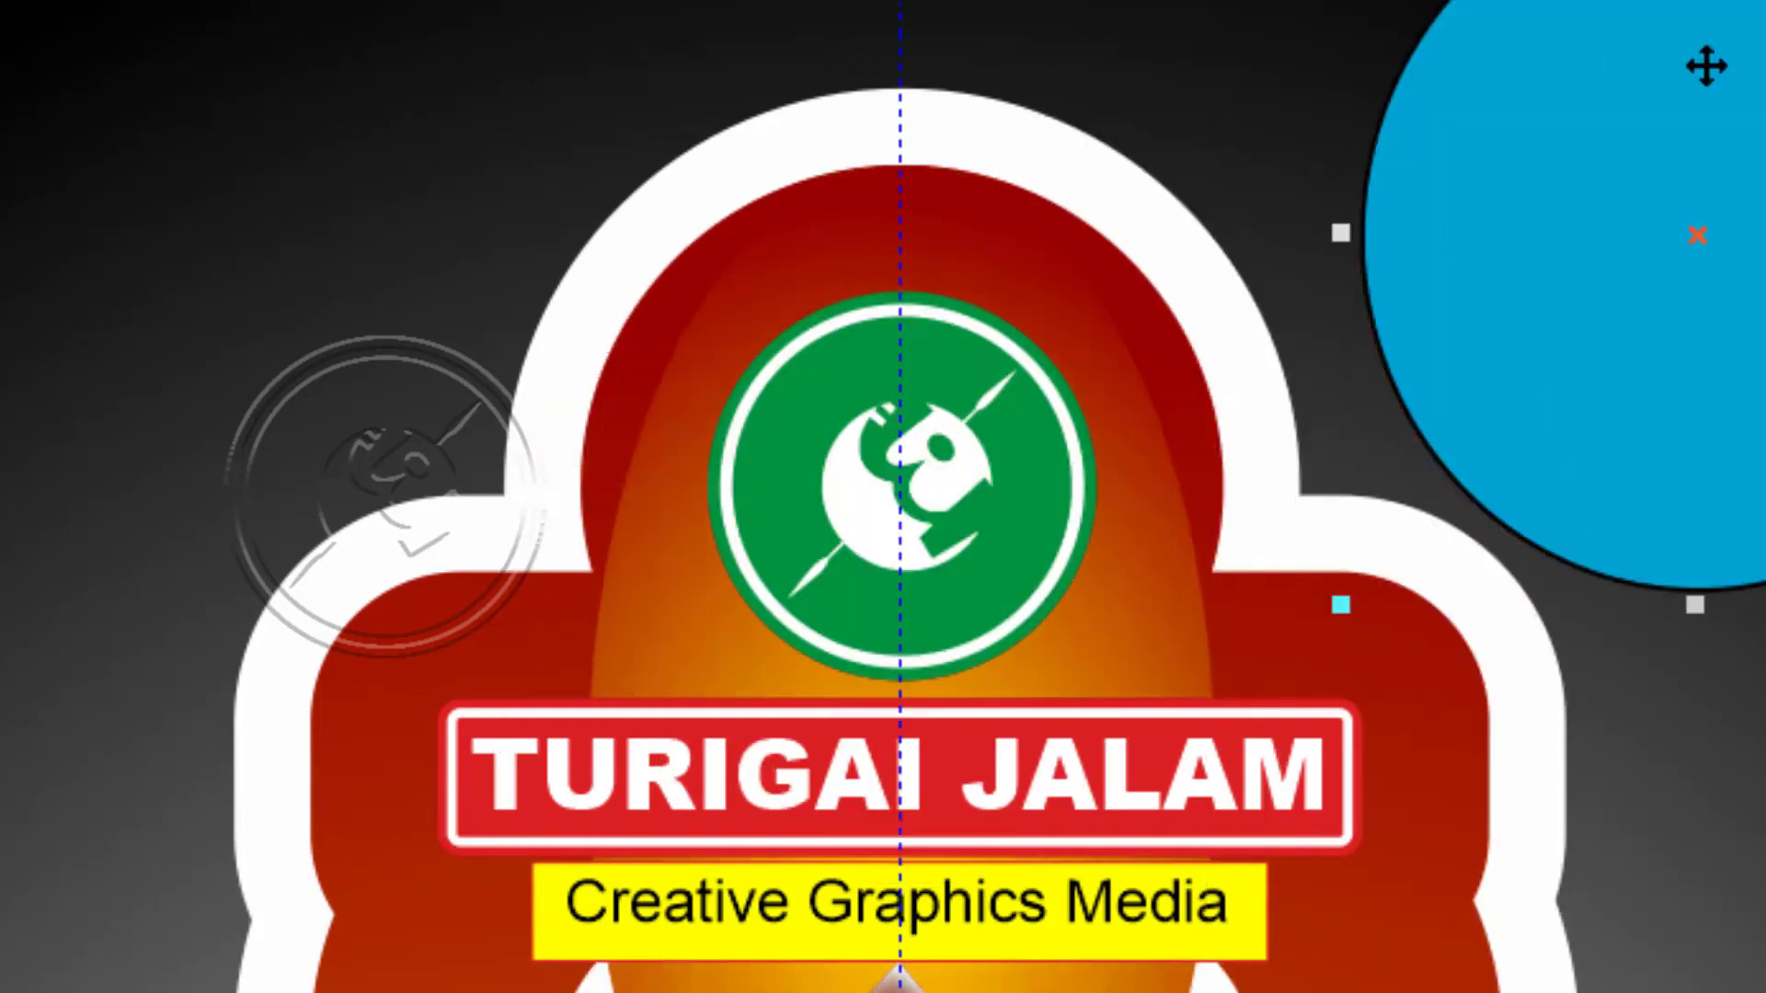
{"action": "left_click_drag", "start_coordinate": [1698, 0], "coordinate": [1720, 197]}
{"action": "left_click_drag", "start_coordinate": [1664, 521], "coordinate": [874, 992]}
{"action": "left_click_drag", "start_coordinate": [1258, 992], "coordinate": [1274, 992]}
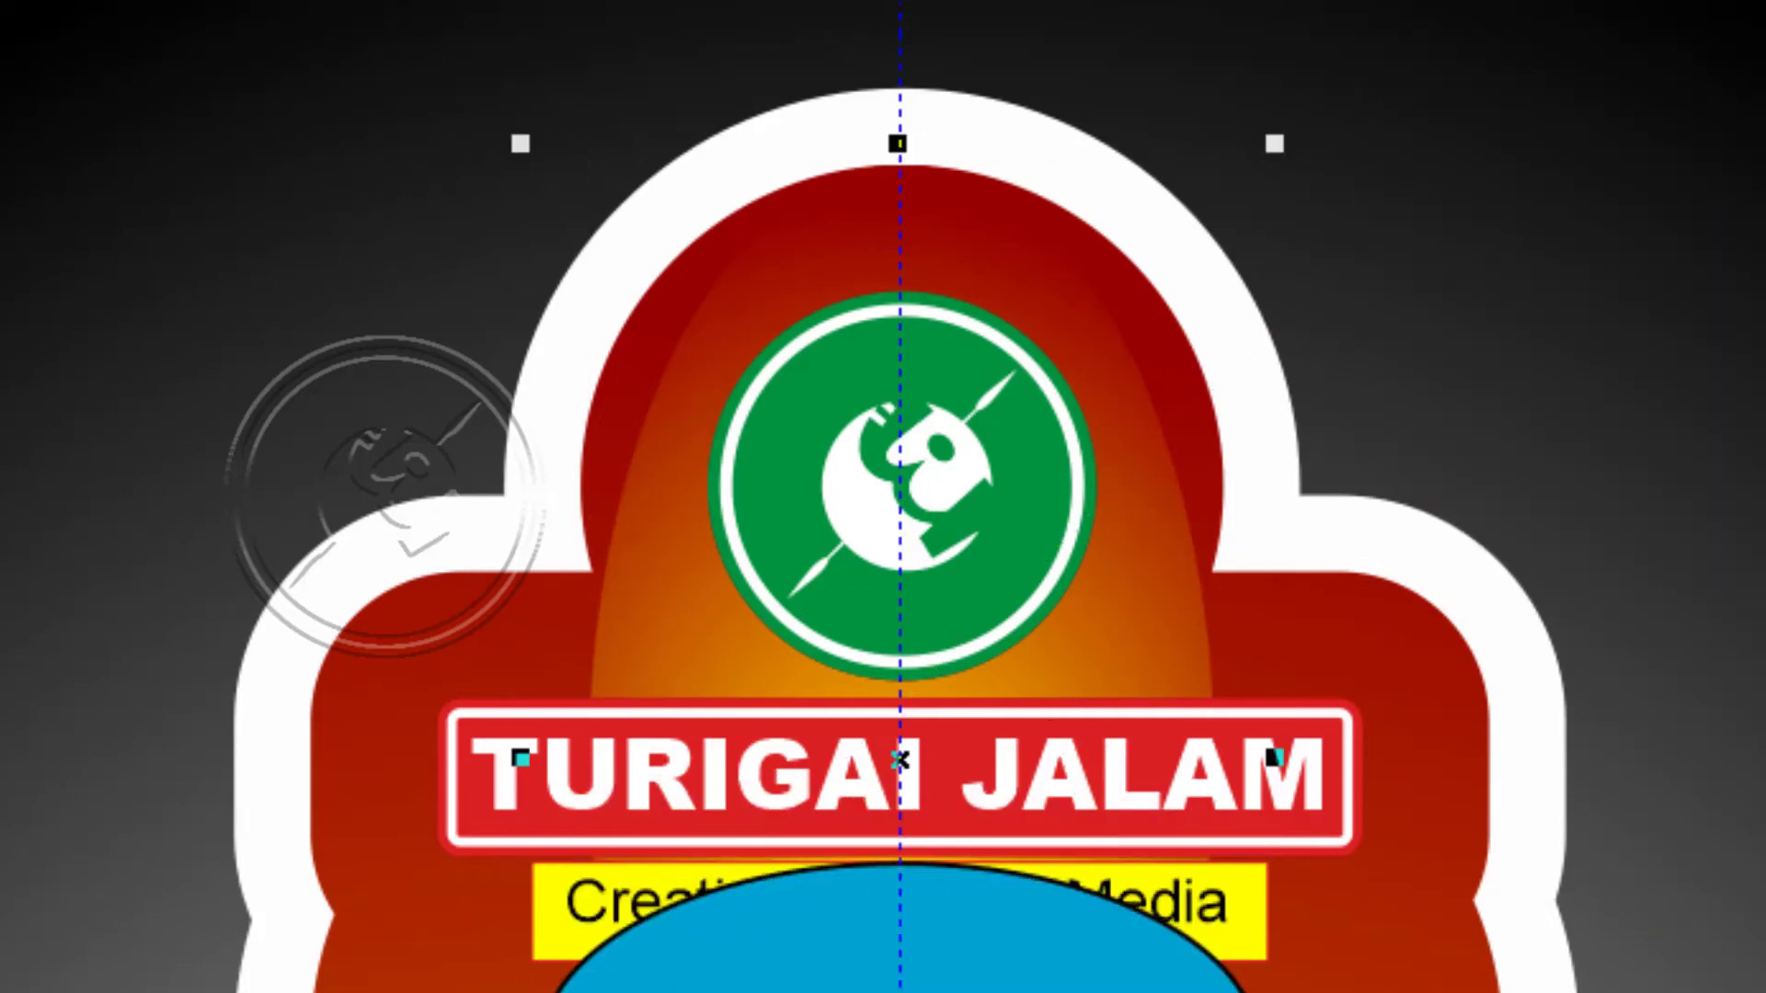
Weld the blue circle and a white rectangle, about 40 by 9 mm around the red logo lettering, to the gradient ellipse.
{"action": "left_click", "coordinate": [883, 0]}
{"action": "left_click_drag", "start_coordinate": [412, 672], "coordinate": [1362, 891]}
{"action": "key", "text": "space"}
{"action": "left_click", "coordinate": [1765, 552]}
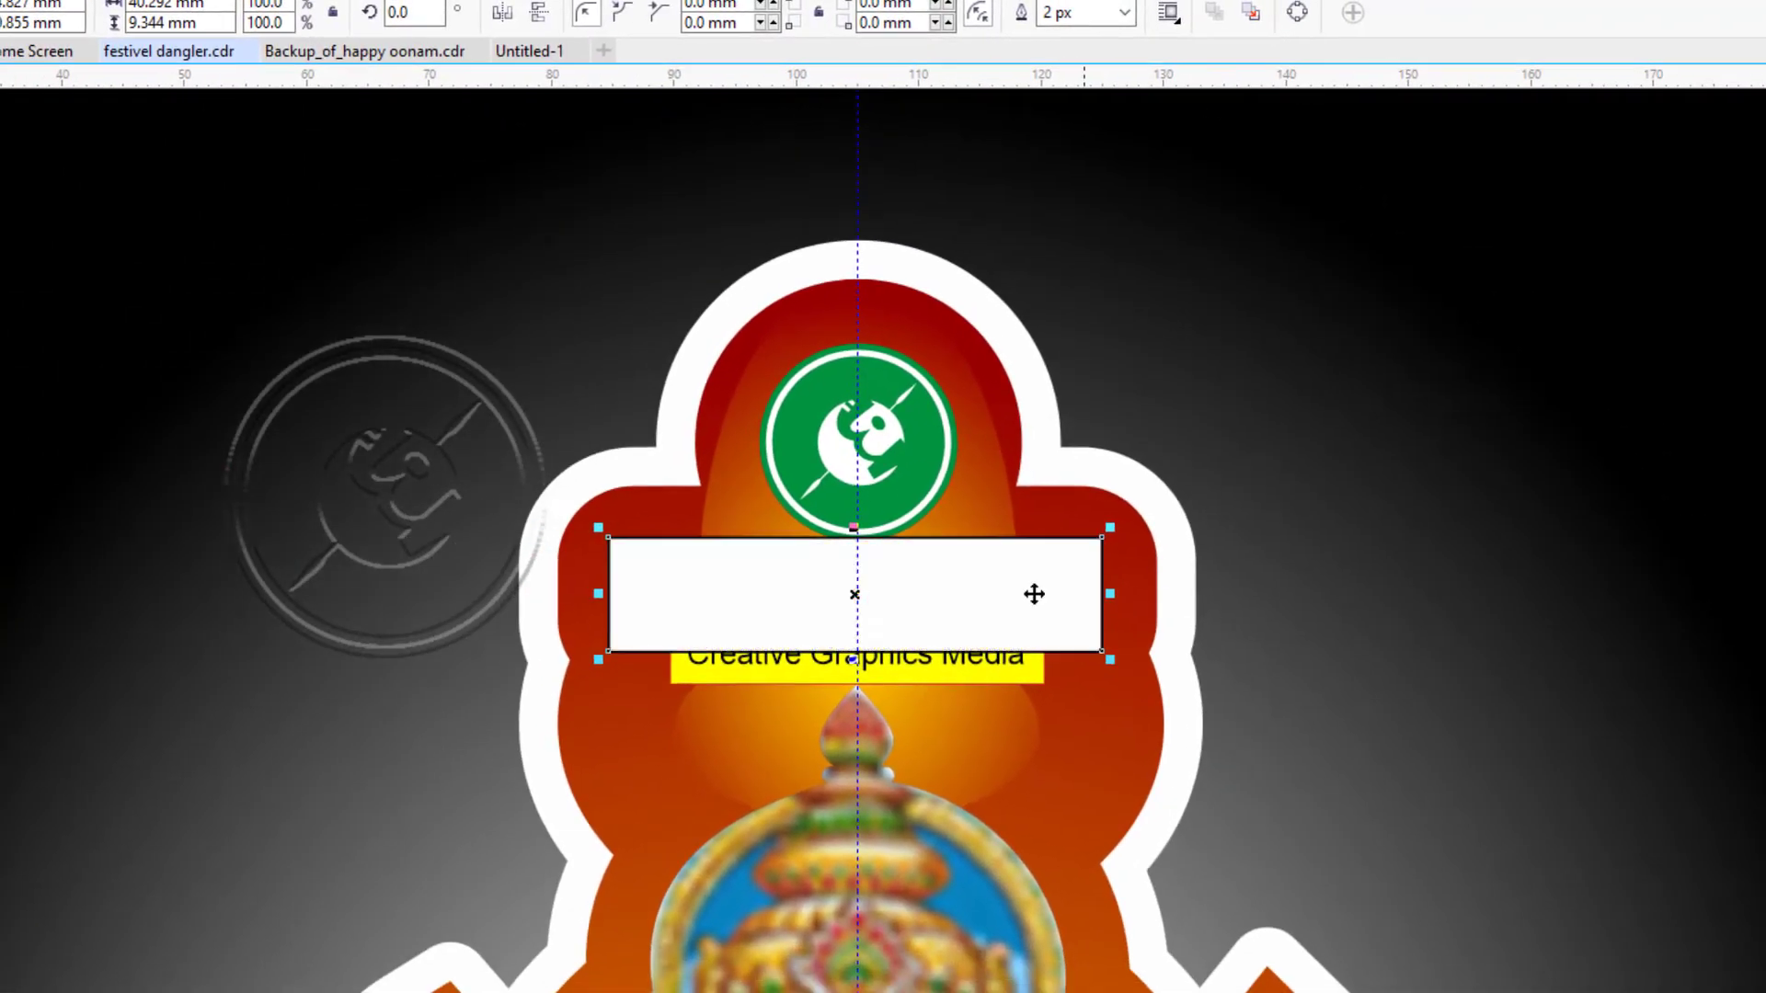
{"action": "left_click", "coordinate": [984, 506], "text": "shift"}
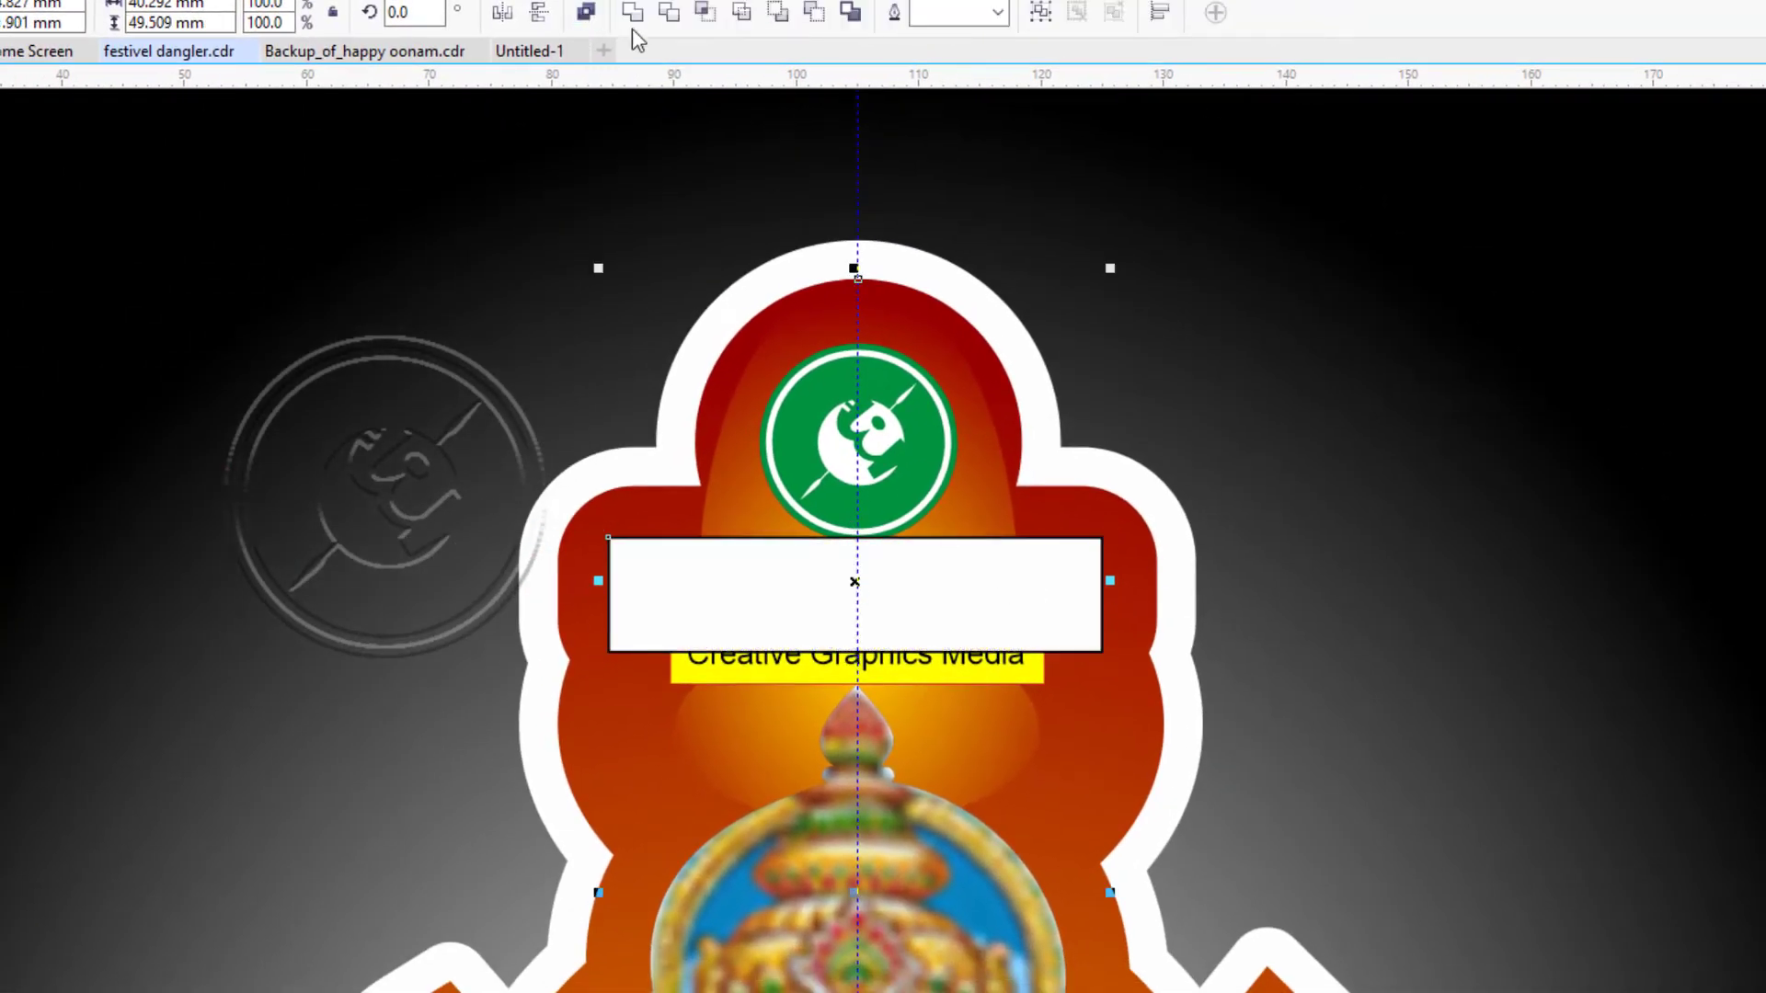
{"action": "left_click", "coordinate": [642, 22]}
Draw a rectangle about 33 by 5 mm around the yellow tagline and weld it to the gradient shape.
{"action": "key", "text": "F6"}
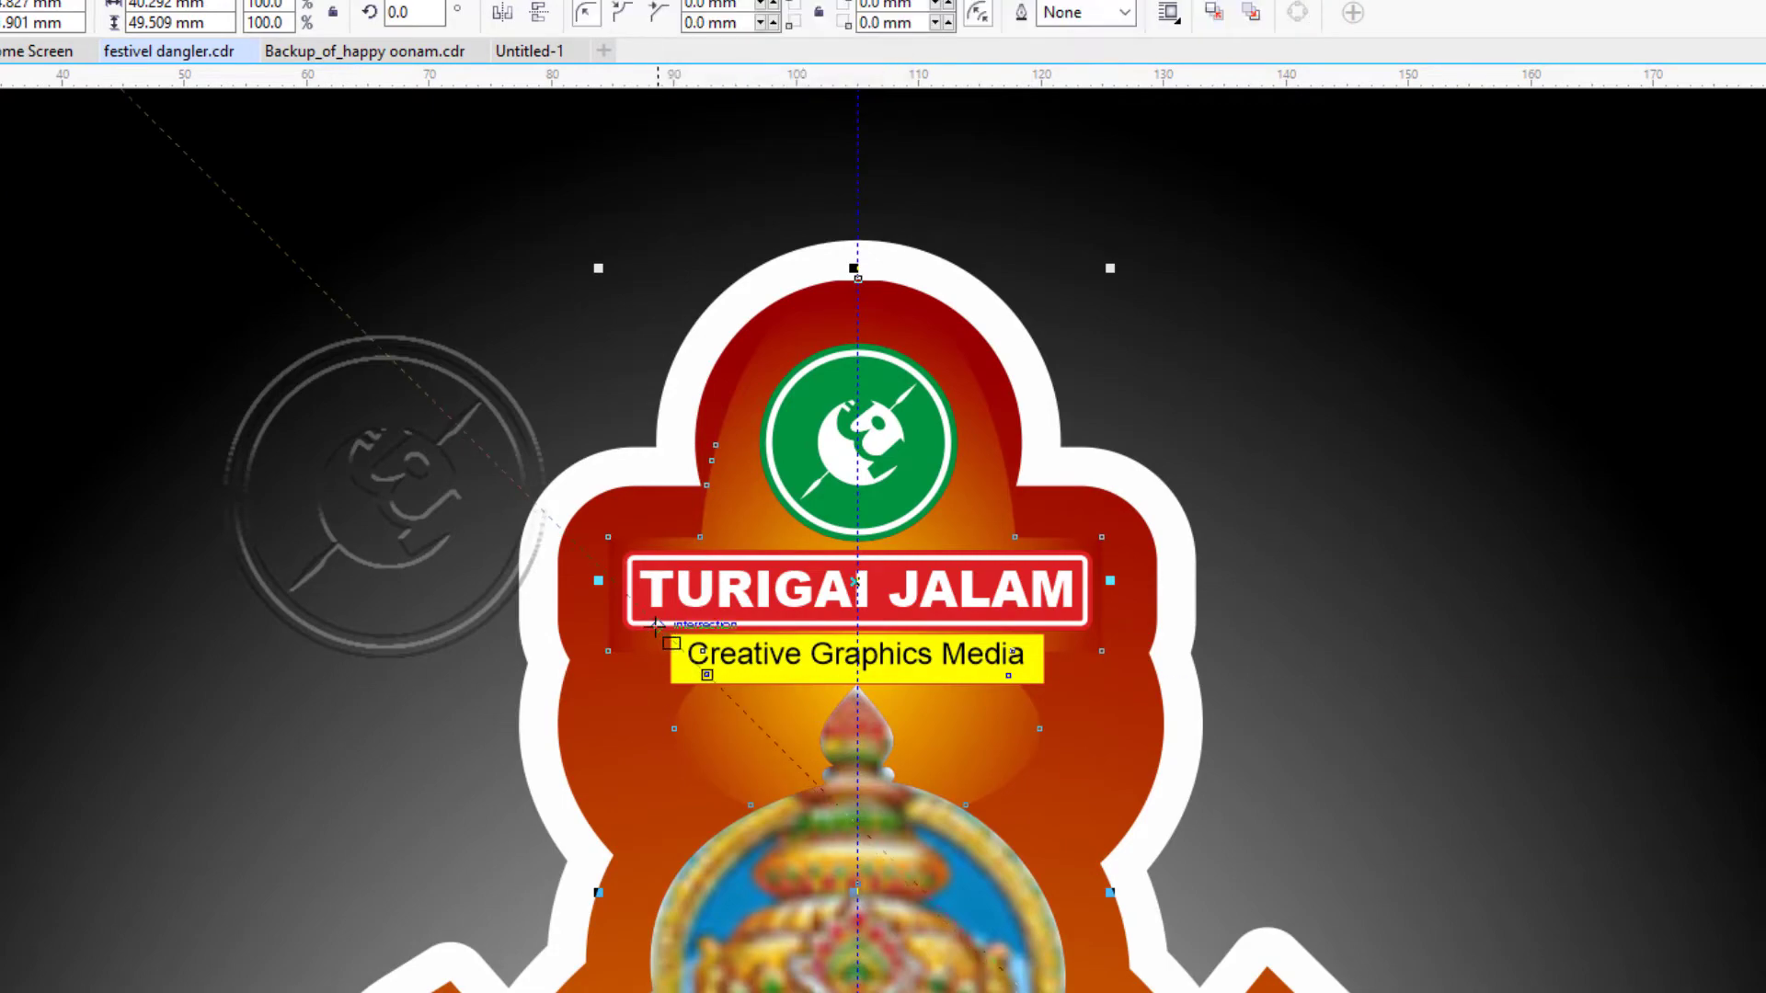
{"action": "left_click_drag", "start_coordinate": [658, 627], "coordinate": [1057, 700]}
{"action": "scroll", "coordinate": [815, 699], "scroll_direction": "up", "scroll_amount": 2}
{"action": "left_click_drag", "start_coordinate": [982, 769], "coordinate": [960, 735]}
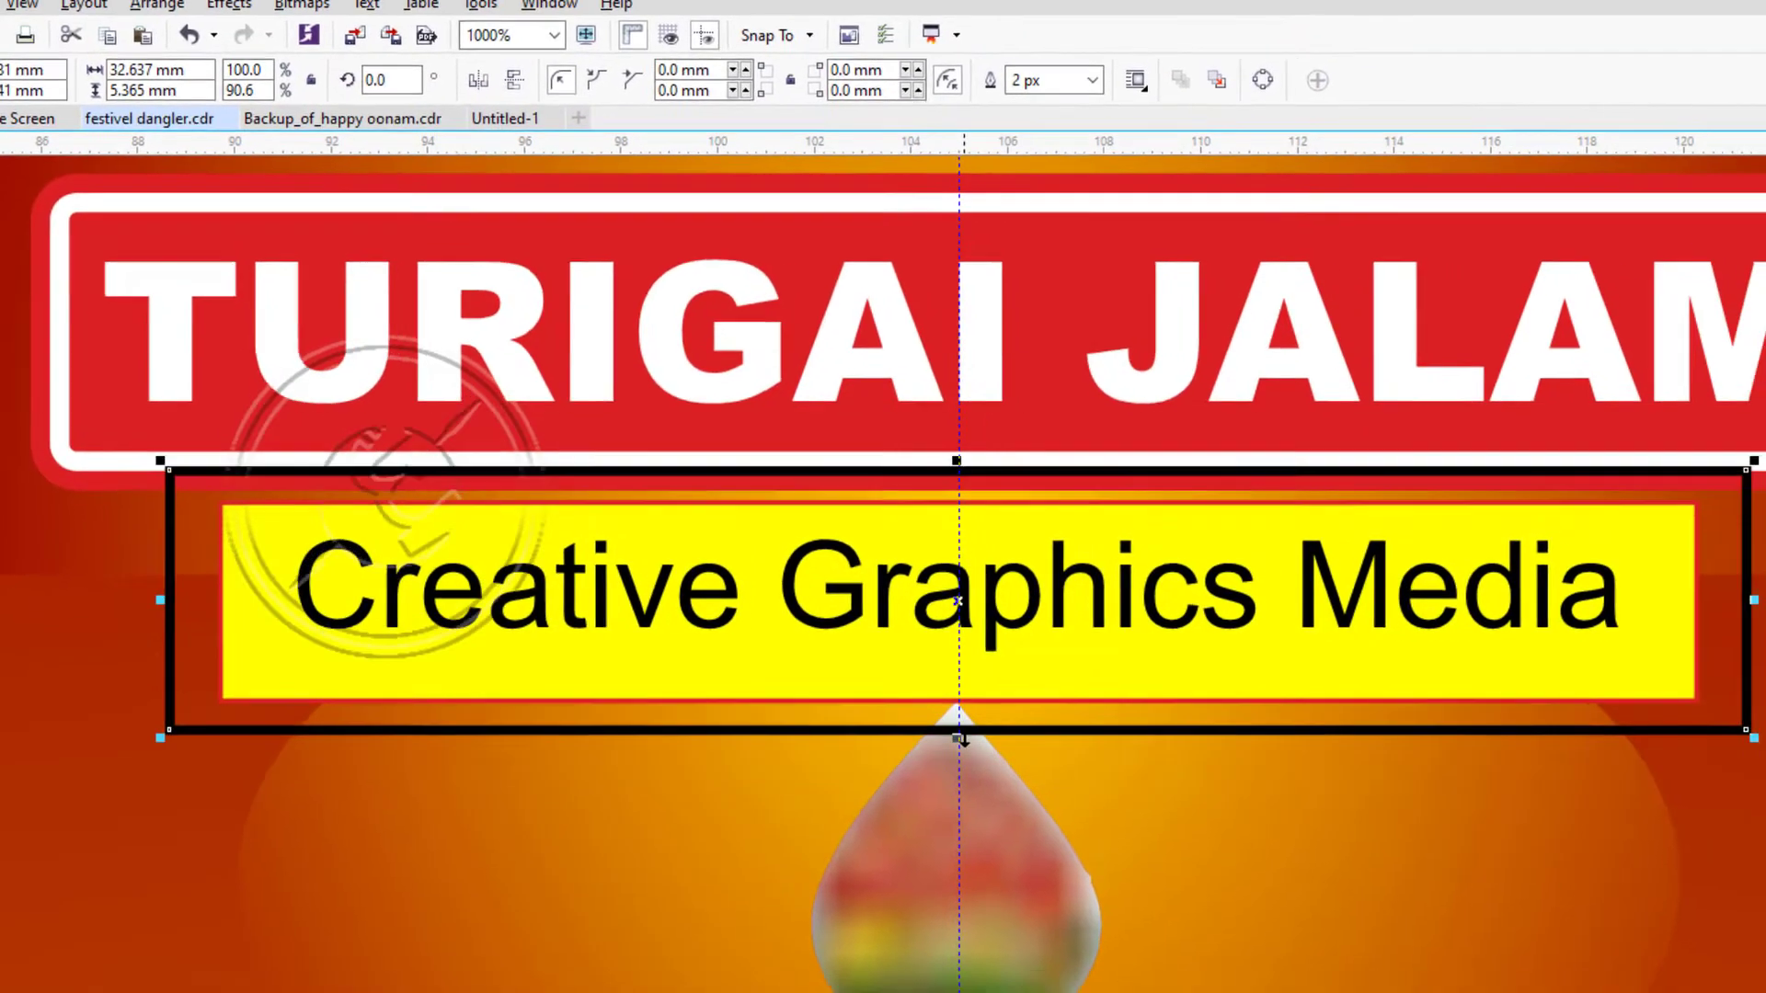
{"action": "scroll", "coordinate": [952, 488], "scroll_direction": "up", "scroll_amount": 1}
{"action": "left_click_drag", "start_coordinate": [926, 432], "coordinate": [926, 450]}
{"action": "key", "text": "ctrl+z"}
{"action": "scroll", "coordinate": [904, 784], "scroll_direction": "down", "scroll_amount": 1}
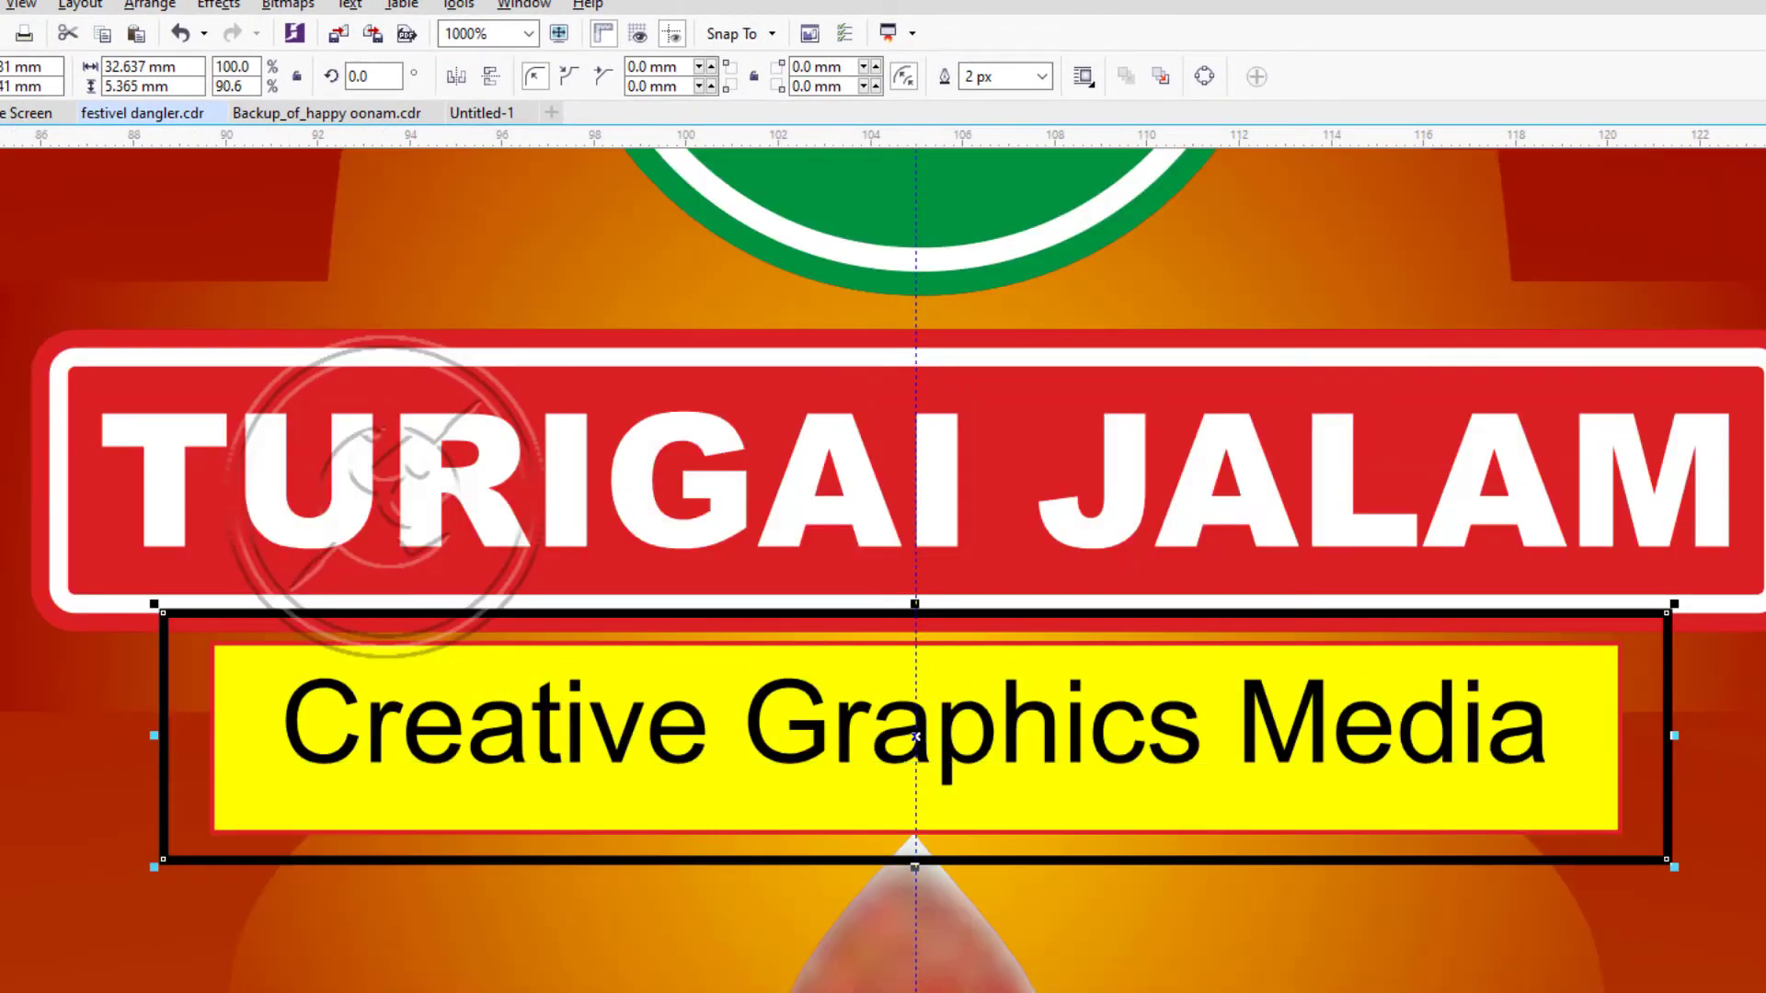
{"action": "left_click", "coordinate": [1761, 367]}
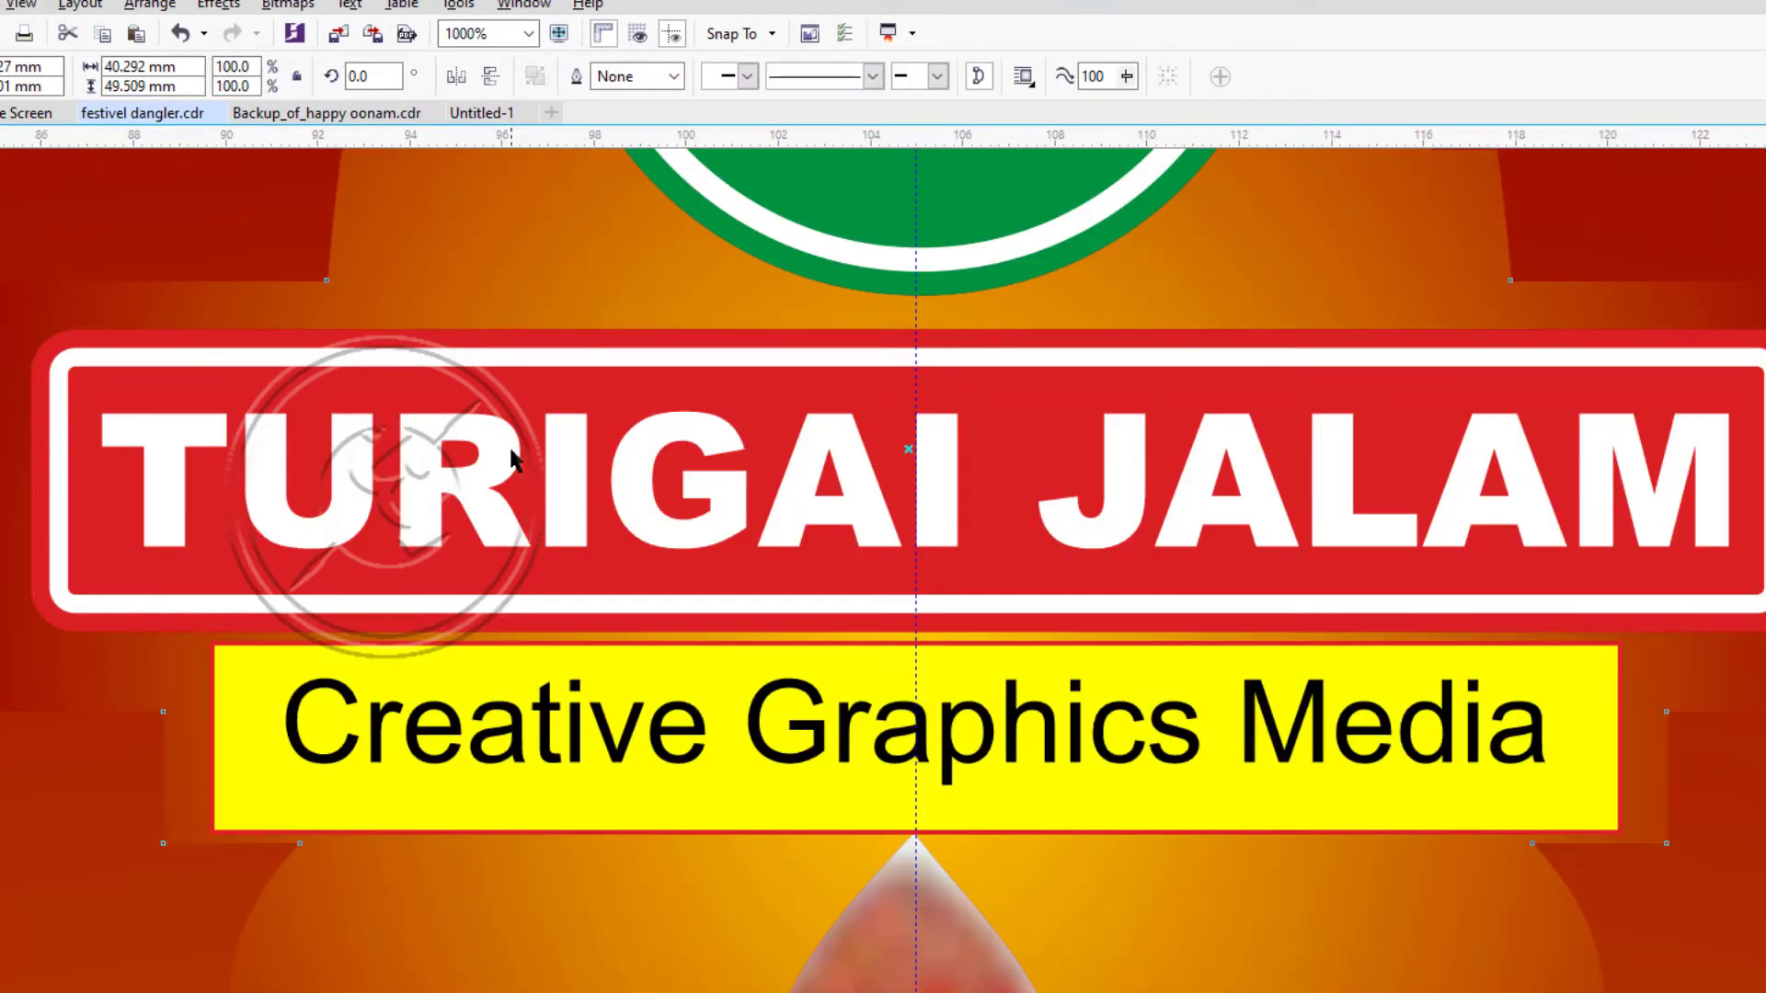
Draw a circle around the deity's crown, centre it on the vertical guideline, enlarge it and weld it to the gradient shape.
{"action": "scroll", "coordinate": [513, 460], "scroll_direction": "down", "scroll_amount": 2}
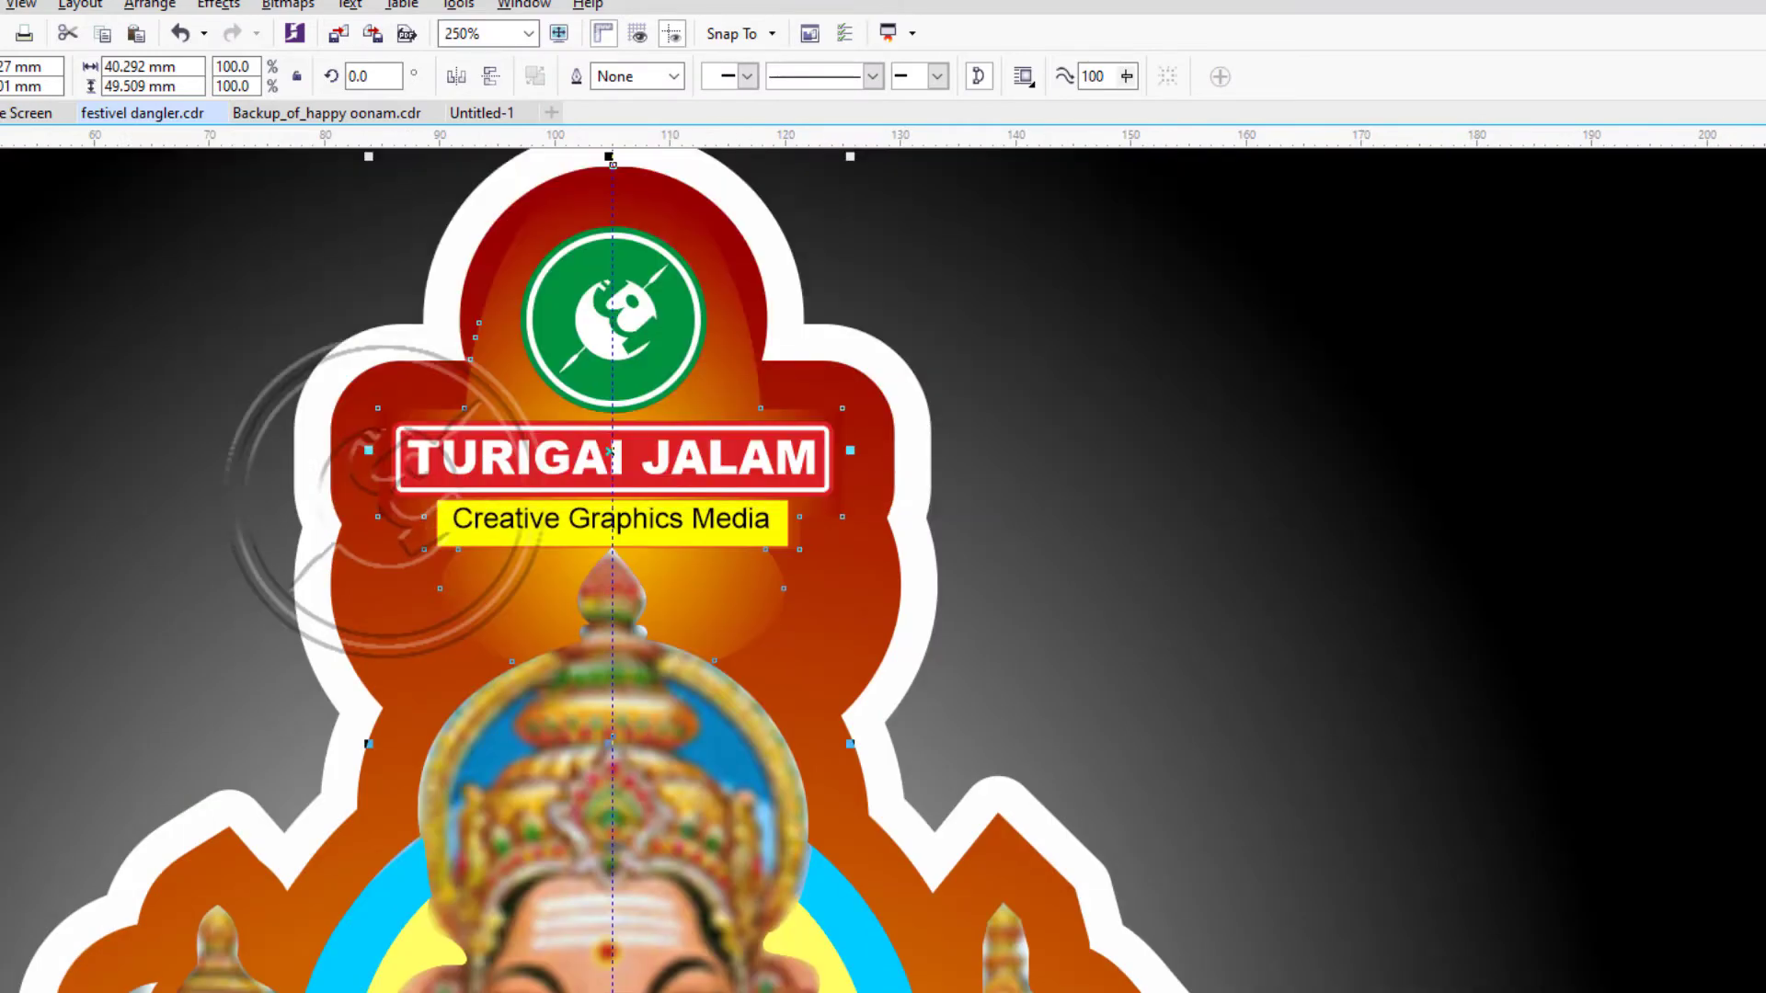
{"action": "key", "text": "F7"}
{"action": "left_click_drag", "start_coordinate": [437, 623], "coordinate": [629, 871]}
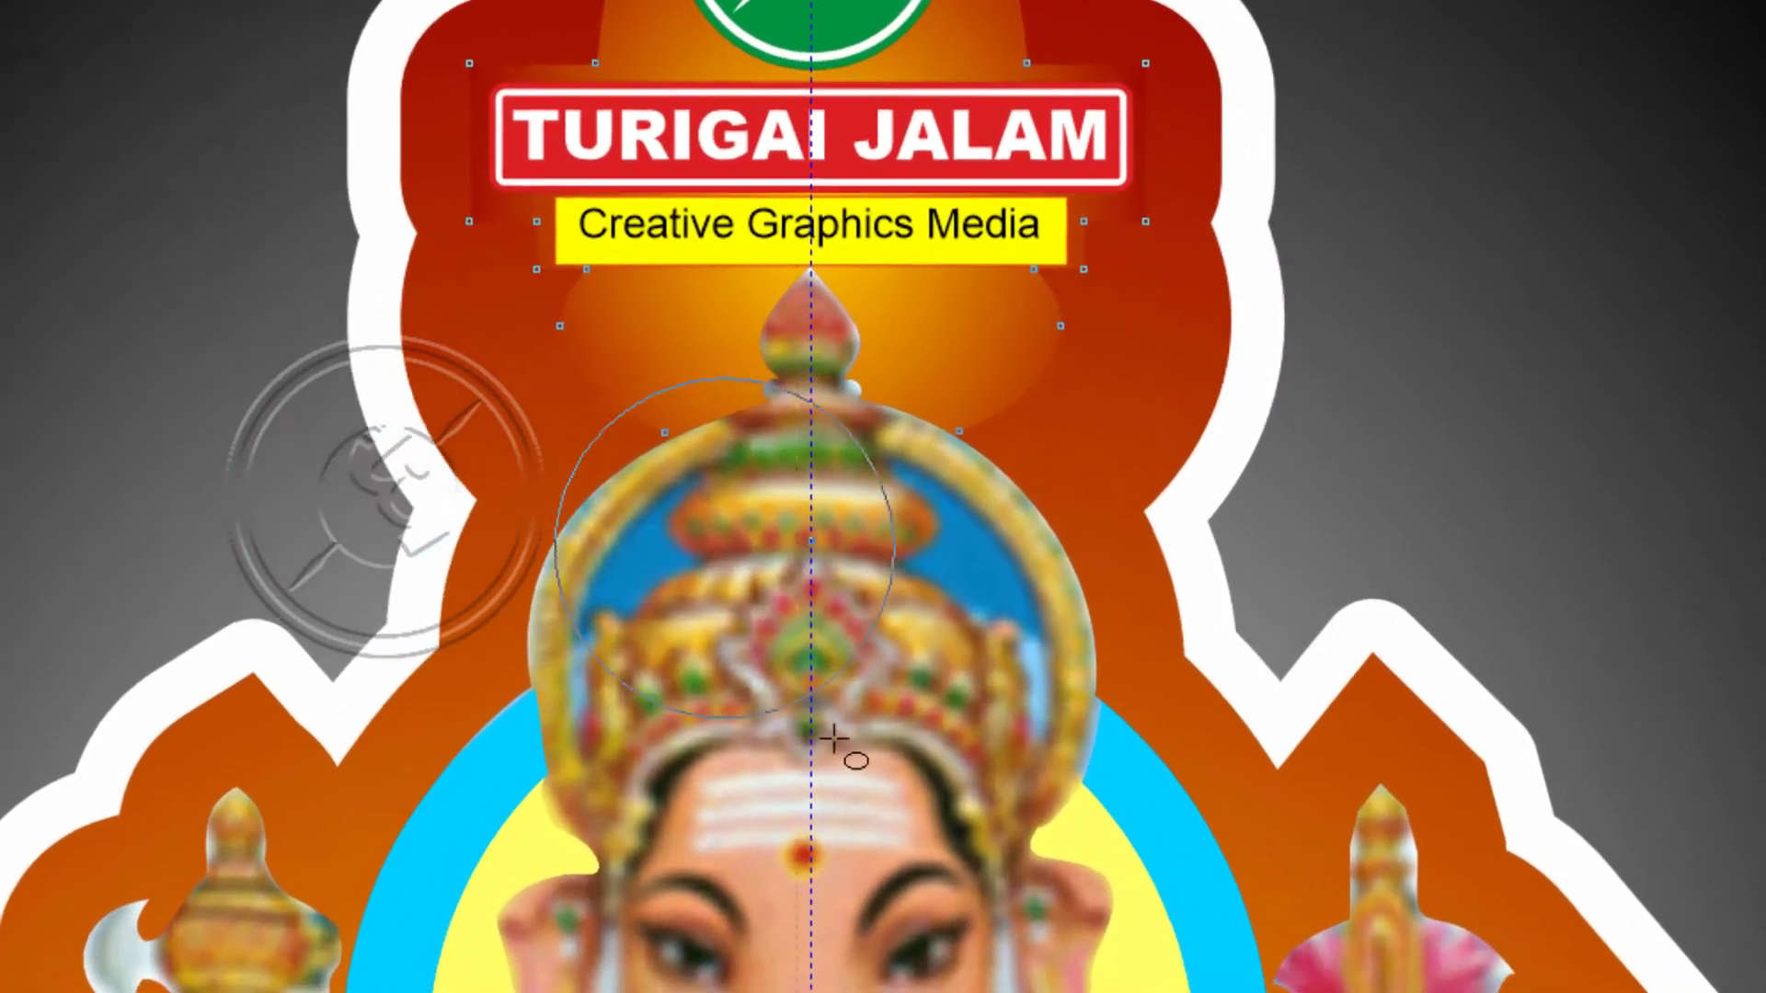
{"action": "left_click_drag", "start_coordinate": [834, 739], "coordinate": [1149, 970]}
{"action": "left_click_drag", "start_coordinate": [851, 676], "coordinate": [811, 681]}
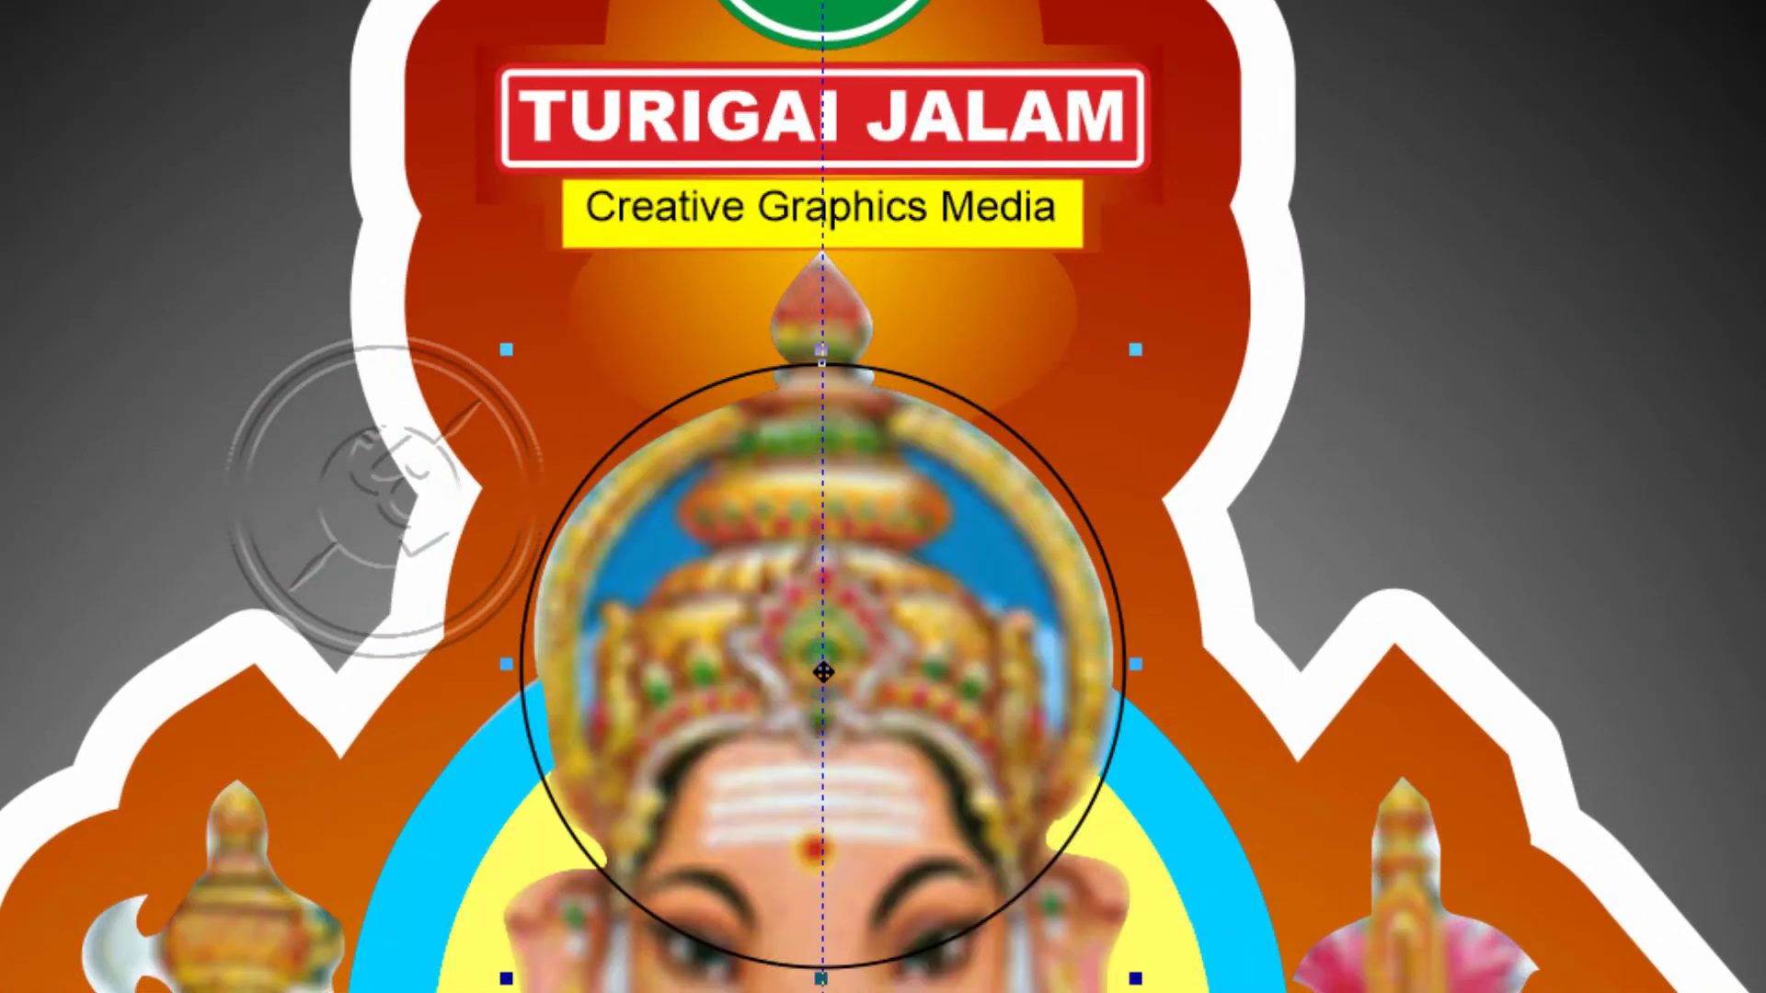
{"action": "left_click_drag", "start_coordinate": [474, 330], "coordinate": [475, 330]}
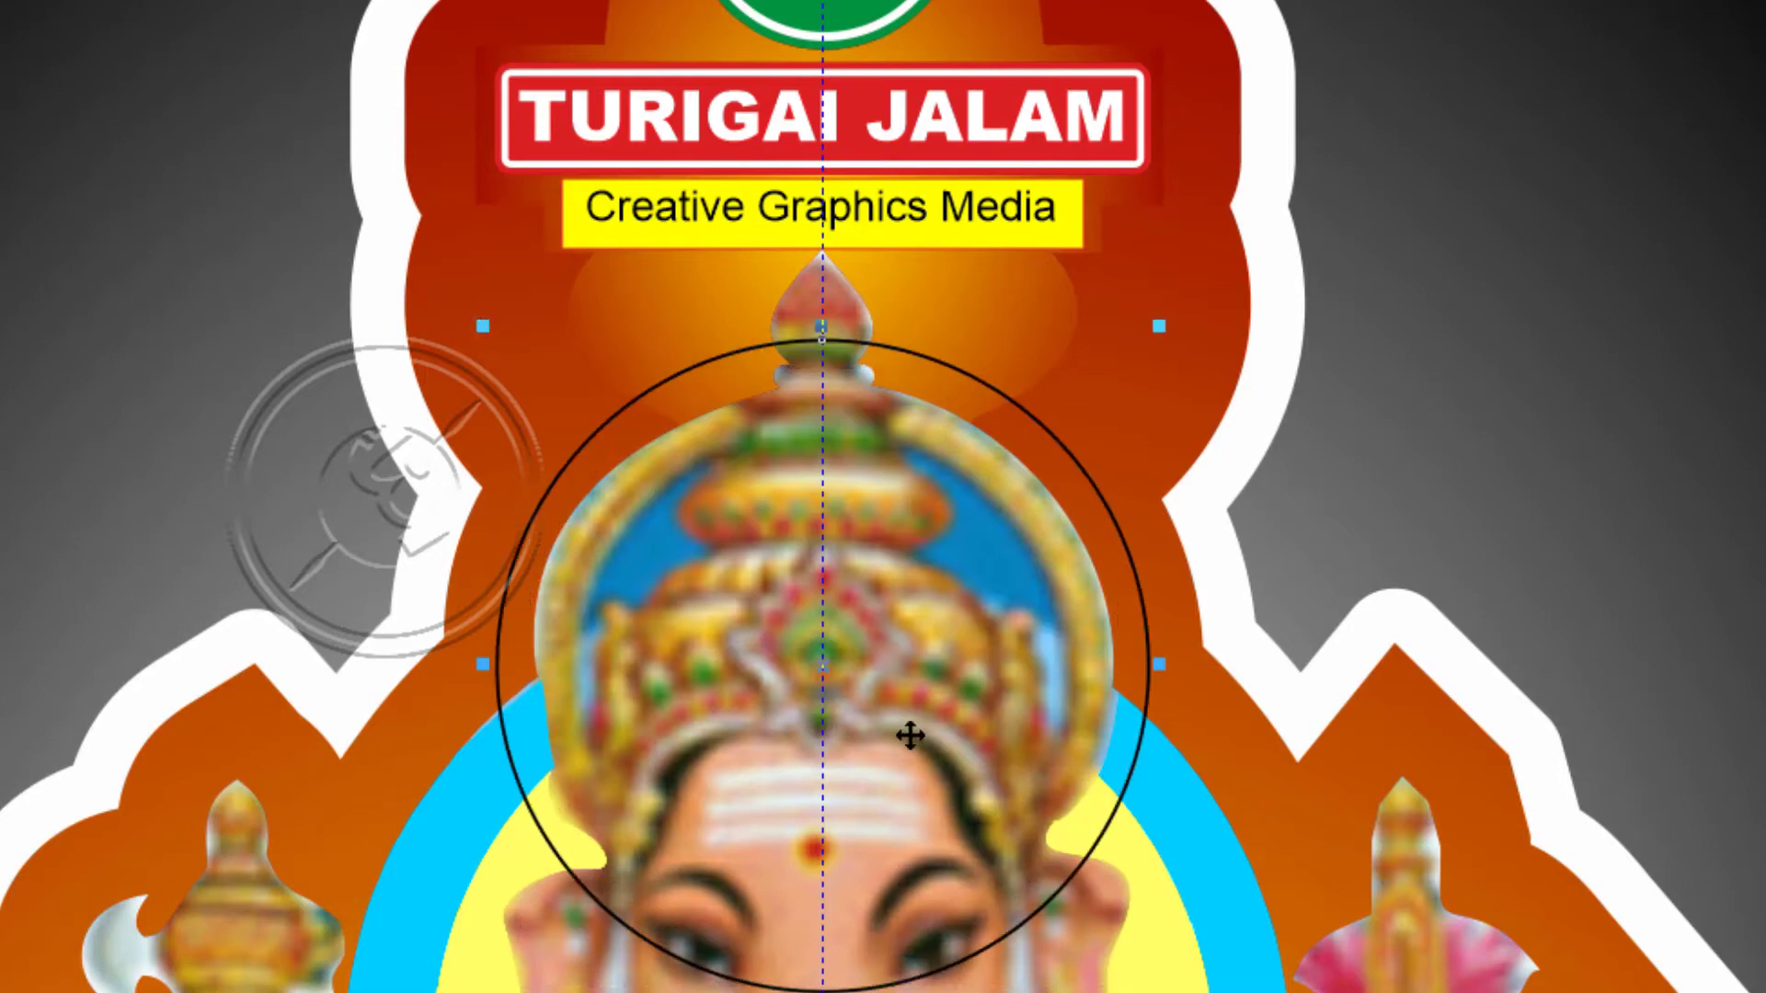
{"action": "left_click", "coordinate": [1752, 368]}
{"action": "left_click", "coordinate": [977, 359], "text": "shift"}
{"action": "left_click", "coordinate": [594, 57]}
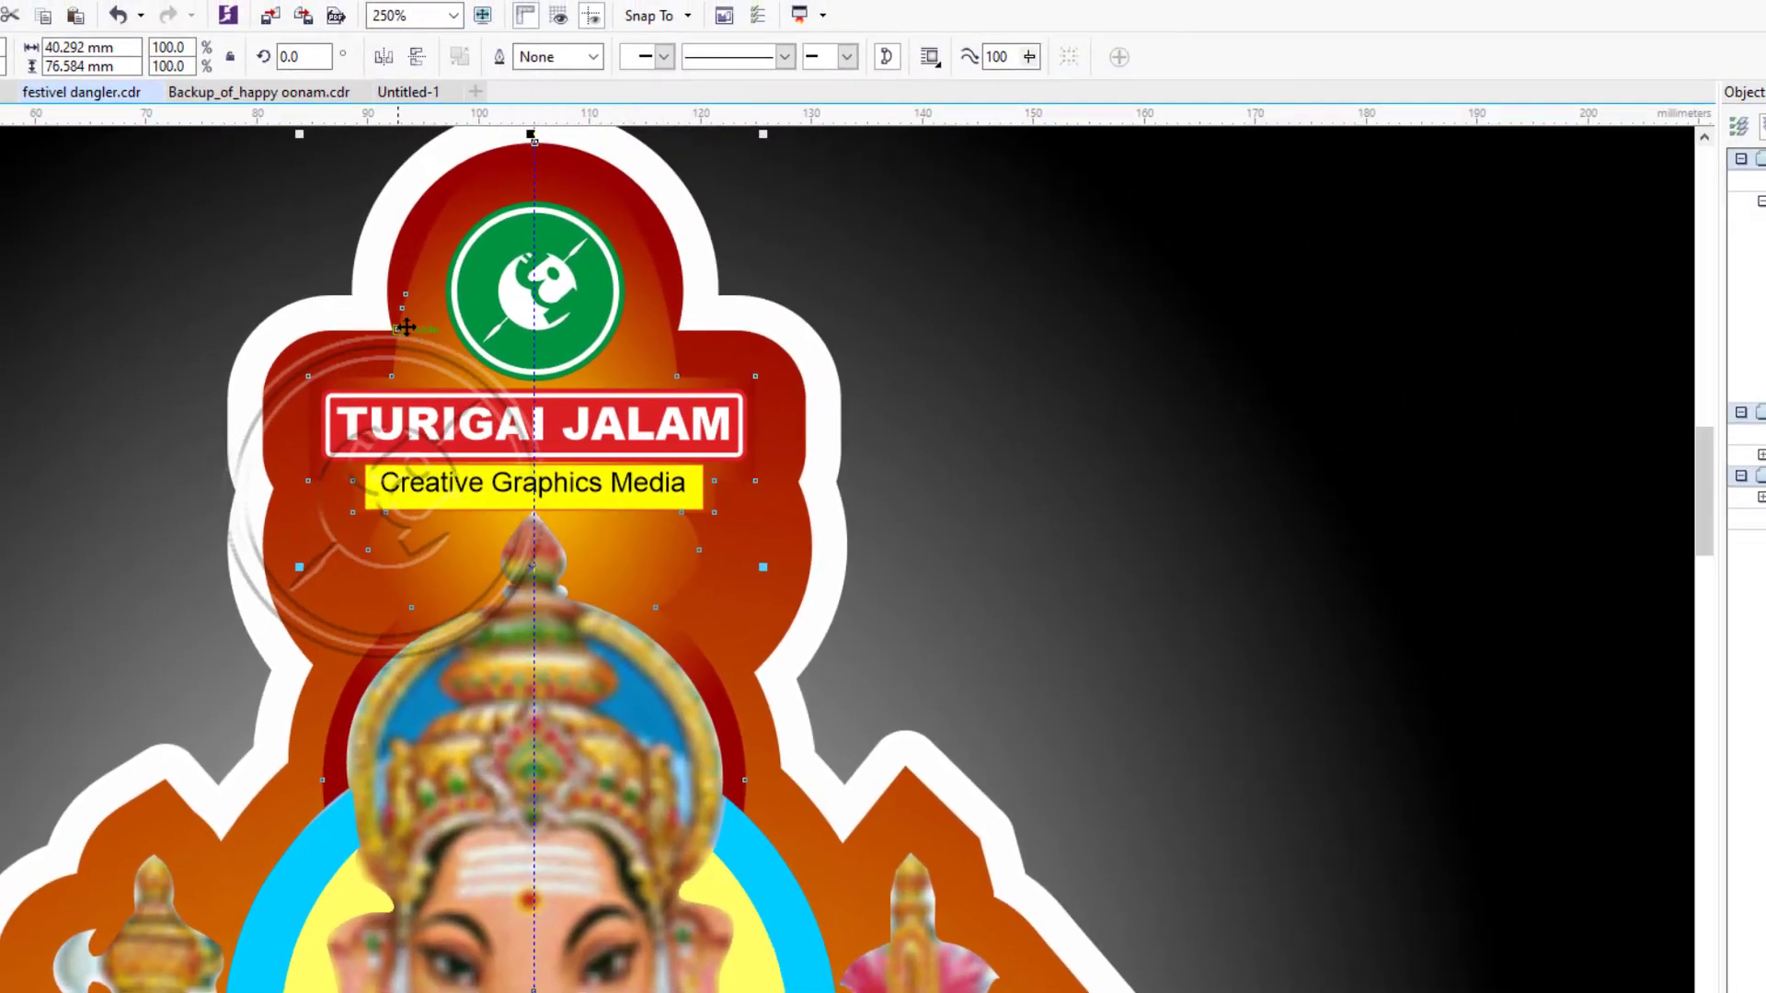
Draw a circle about 58.5 mm across around the deity's face, centre it on the vertical guideline and fill it with grey.
{"action": "left_click_drag", "start_coordinate": [1703, 526], "coordinate": [1713, 566]}
{"action": "key", "text": "F7"}
{"action": "scroll", "coordinate": [856, 561], "scroll_direction": "down", "scroll_amount": 3}
{"action": "left_click_drag", "start_coordinate": [265, 338], "coordinate": [861, 988]}
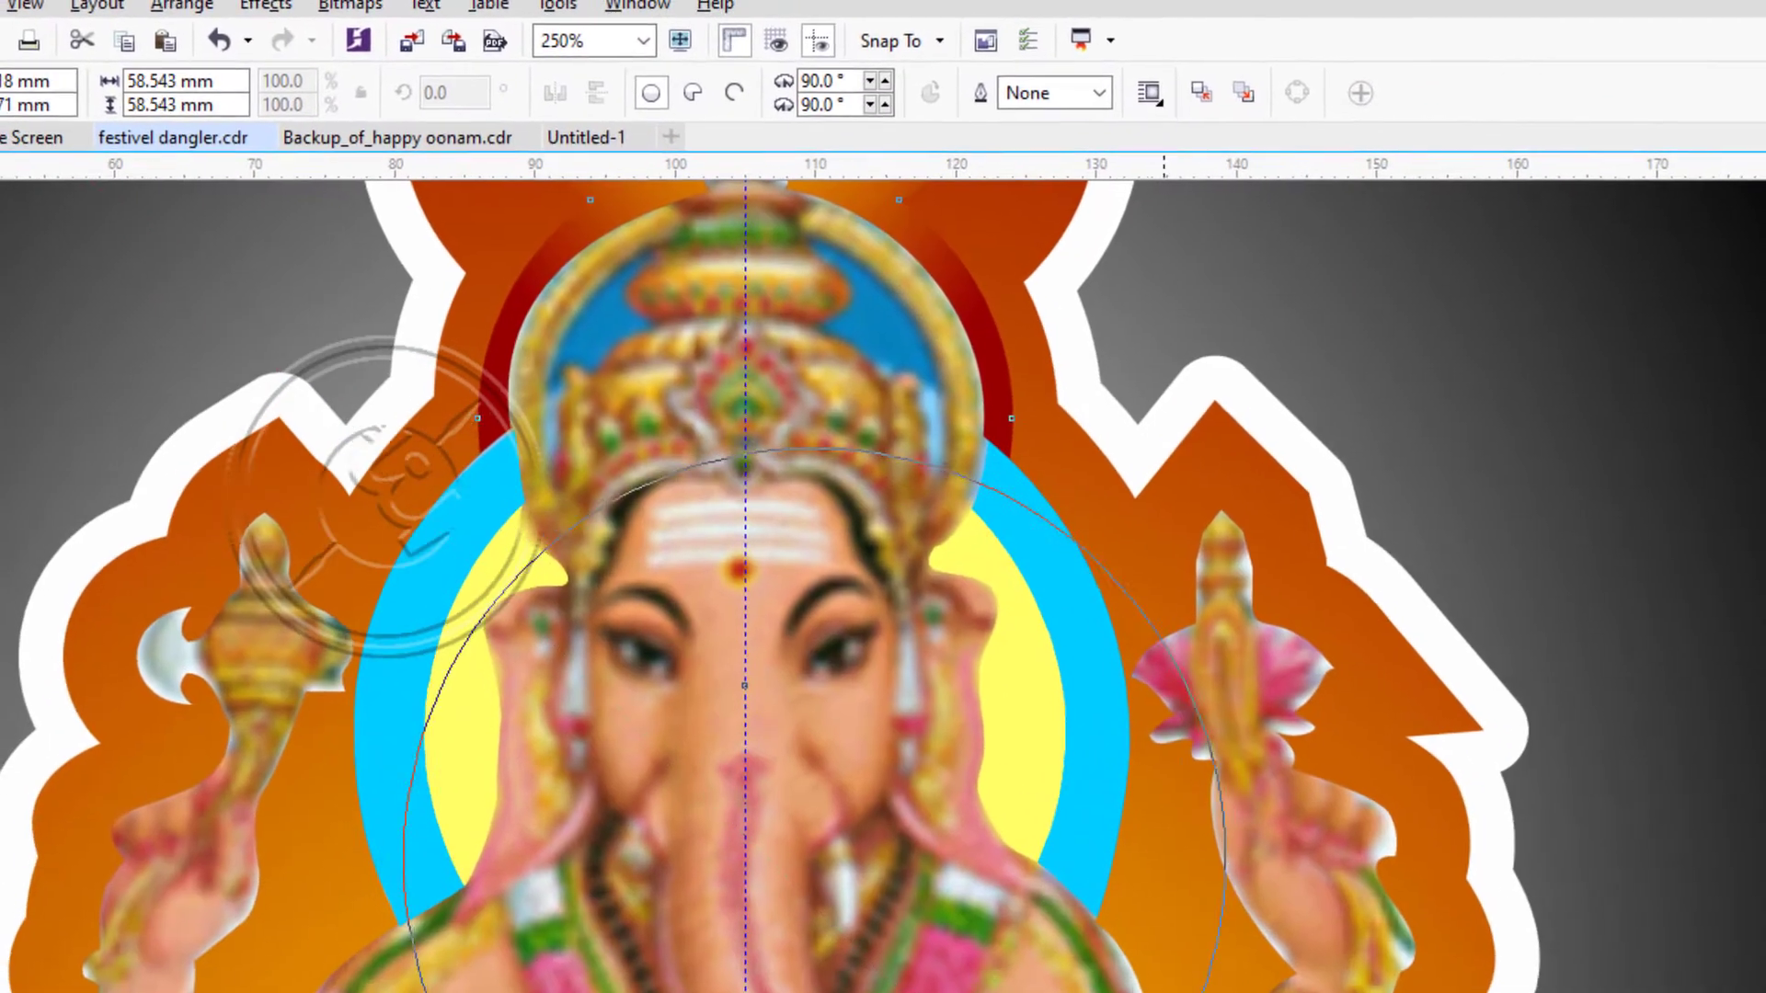
{"action": "left_click_drag", "start_coordinate": [581, 657], "coordinate": [525, 596]}
{"action": "left_click_drag", "start_coordinate": [717, 764], "coordinate": [745, 762]}
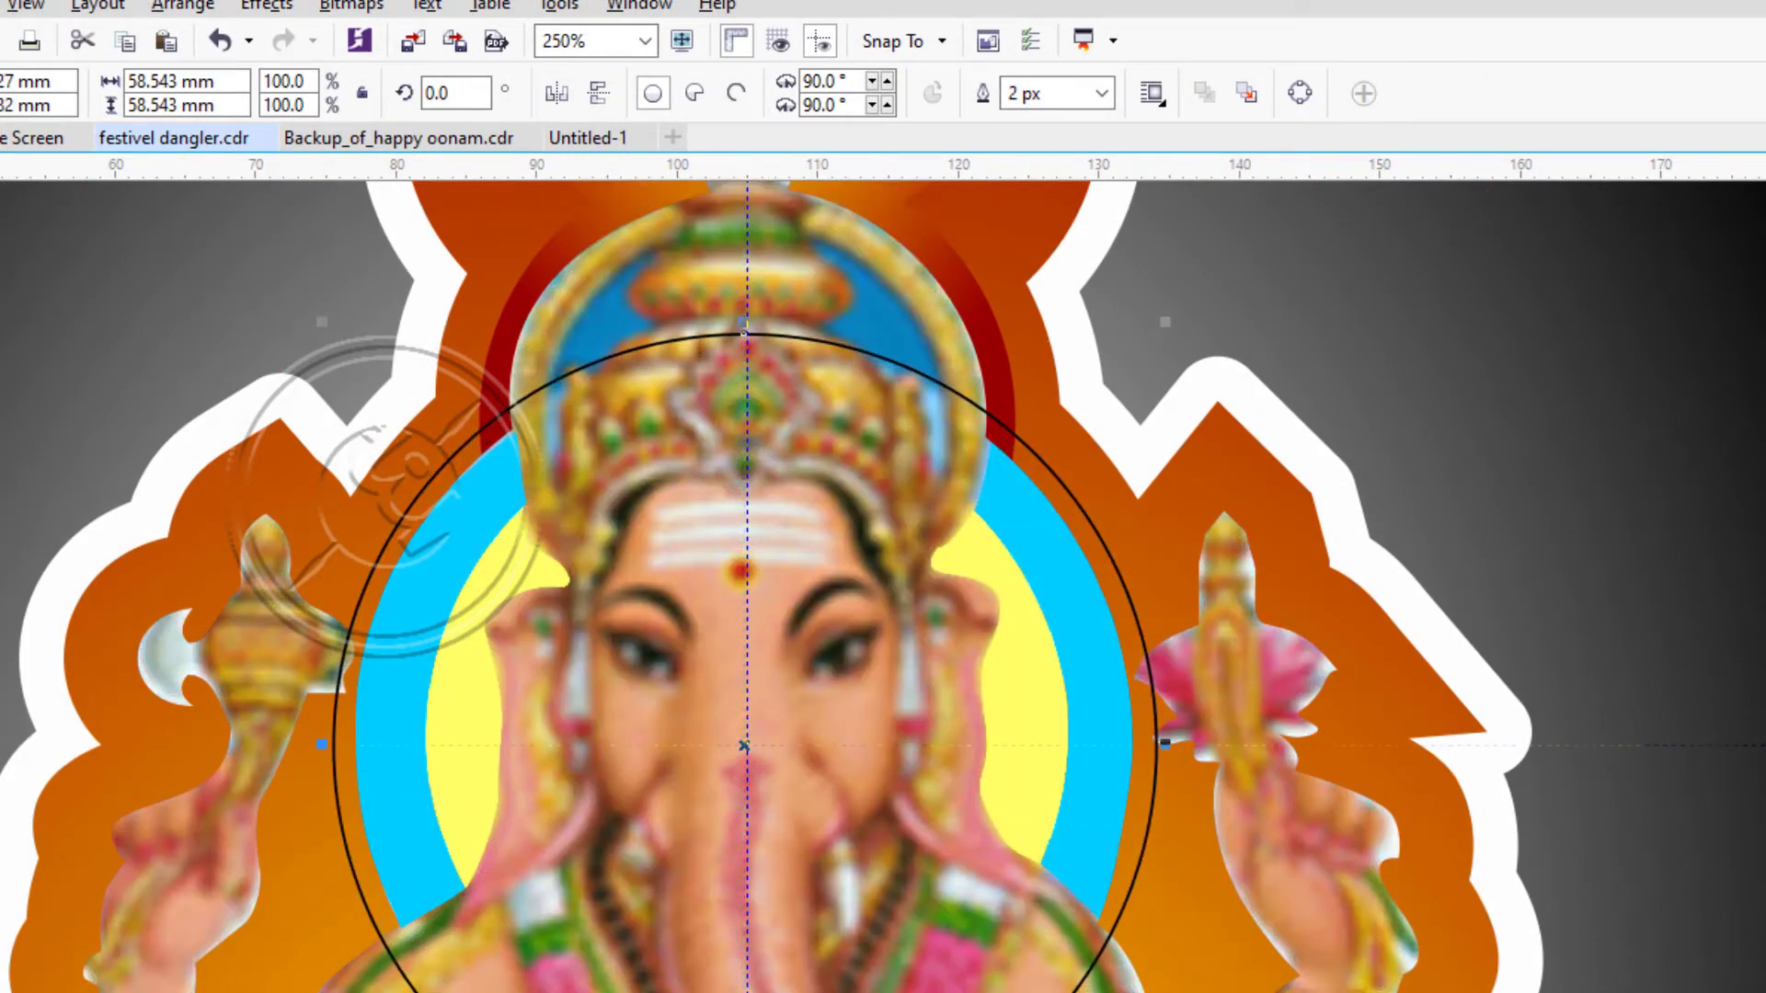
{"action": "left_click", "coordinate": [1763, 745]}
Try to weld the grey circle to the dangler's large background shape.
{"action": "scroll", "coordinate": [1273, 642], "scroll_direction": "down", "scroll_amount": 1}
{"action": "left_click", "coordinate": [1136, 396], "text": "shift"}
{"action": "left_click", "coordinate": [706, 90]}
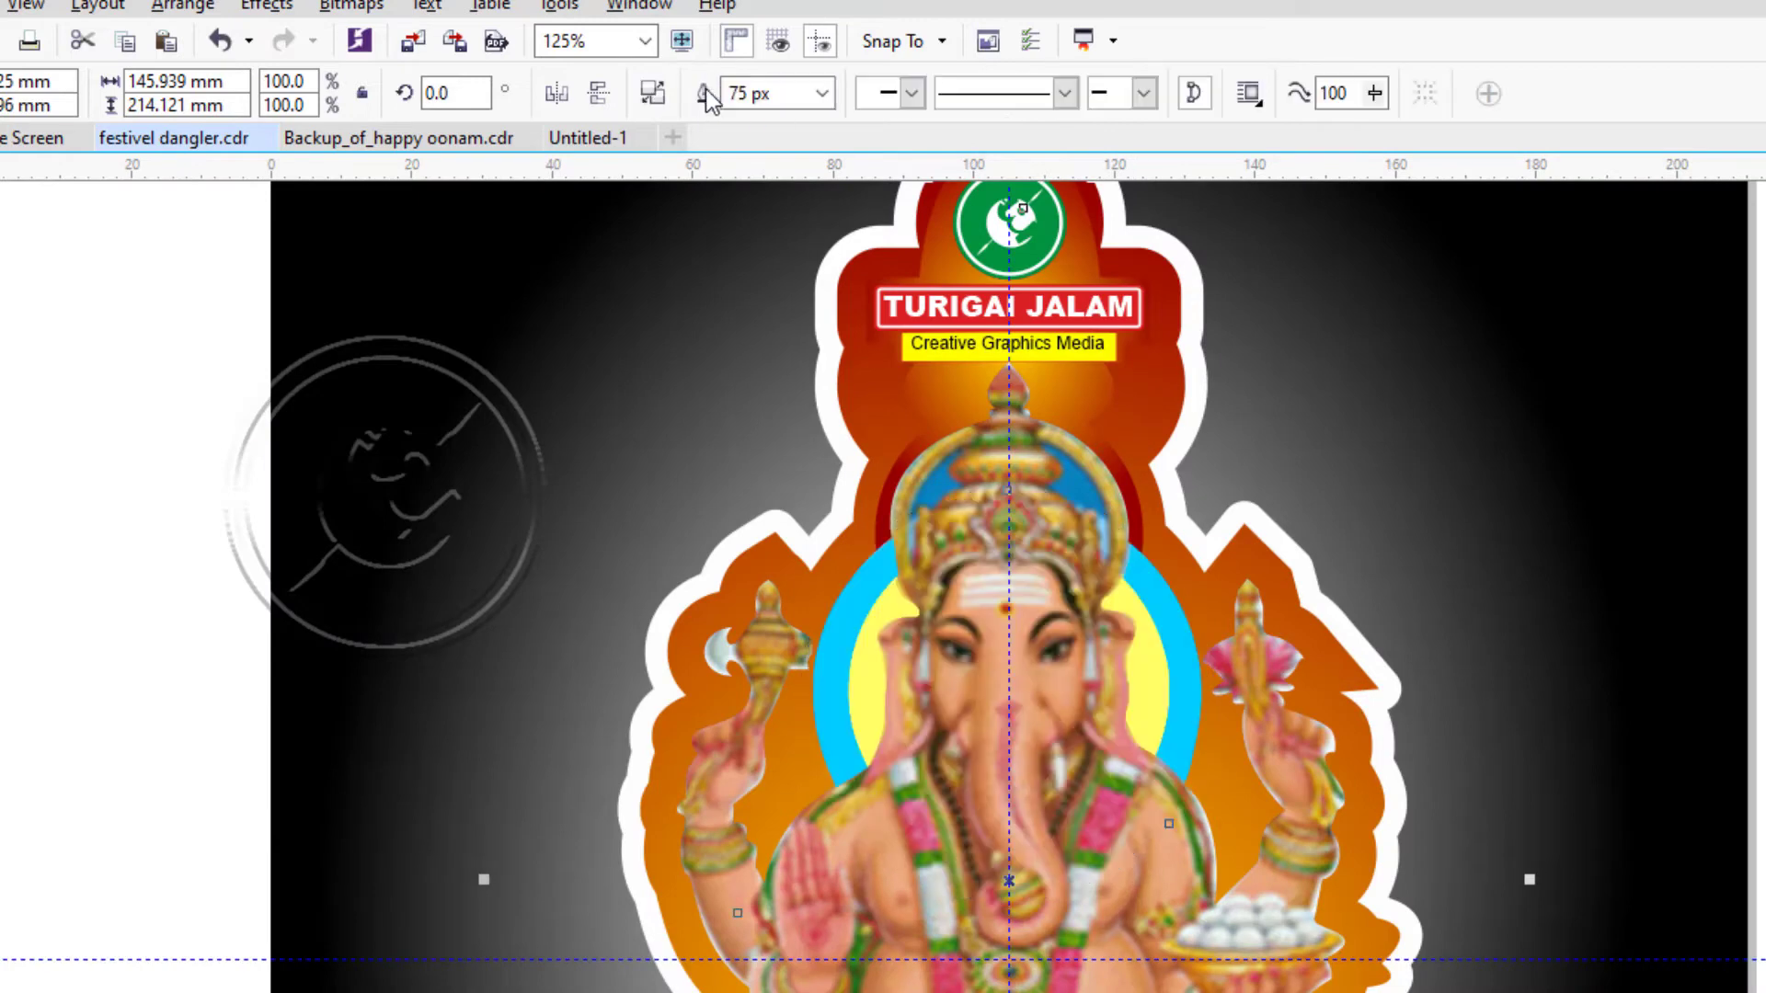
{"action": "scroll", "coordinate": [981, 614], "scroll_direction": "up", "scroll_amount": 1}
{"action": "key", "text": "ctrl+z"}
{"action": "left_click", "coordinate": [705, 92]}
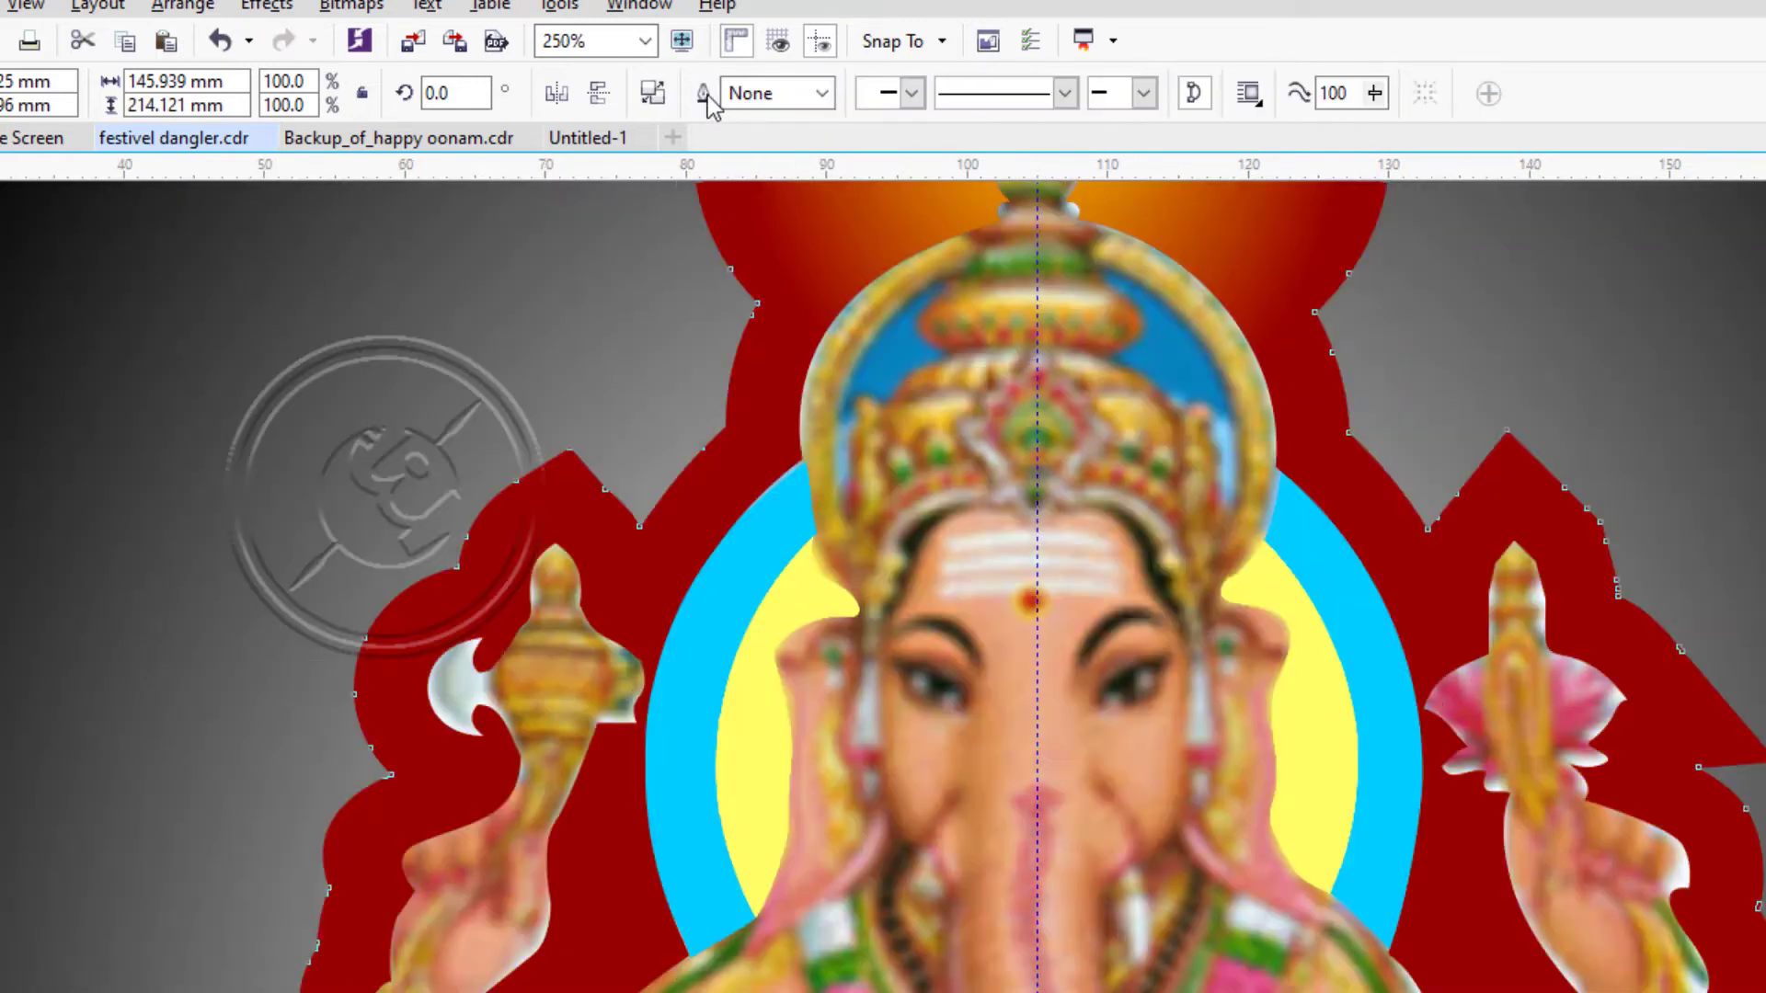
{"action": "key", "text": "ctrl+z"}
Weld the grey circle to the gradient shape behind the logo and crown and clear the selection.
{"action": "left_click", "coordinate": [1199, 915]}
{"action": "scroll", "coordinate": [1313, 718], "scroll_direction": "down", "scroll_amount": 1}
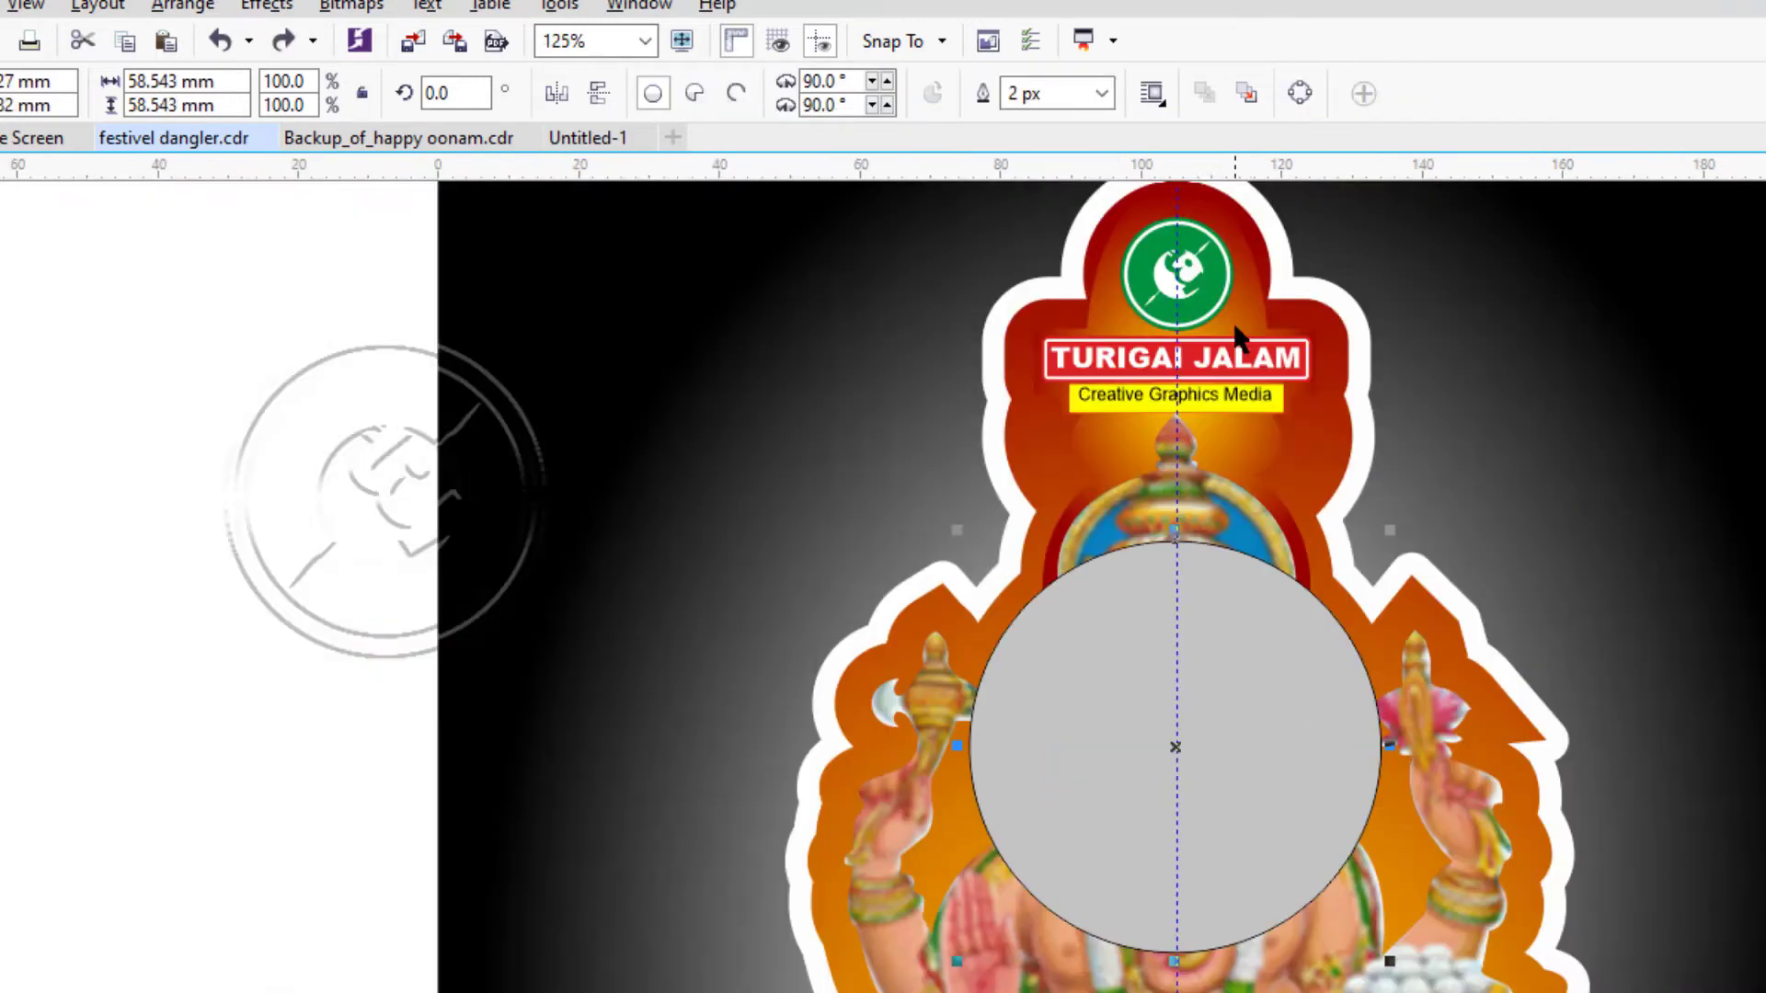
{"action": "left_click", "coordinate": [1234, 340], "text": "shift"}
{"action": "left_click", "coordinate": [707, 91]}
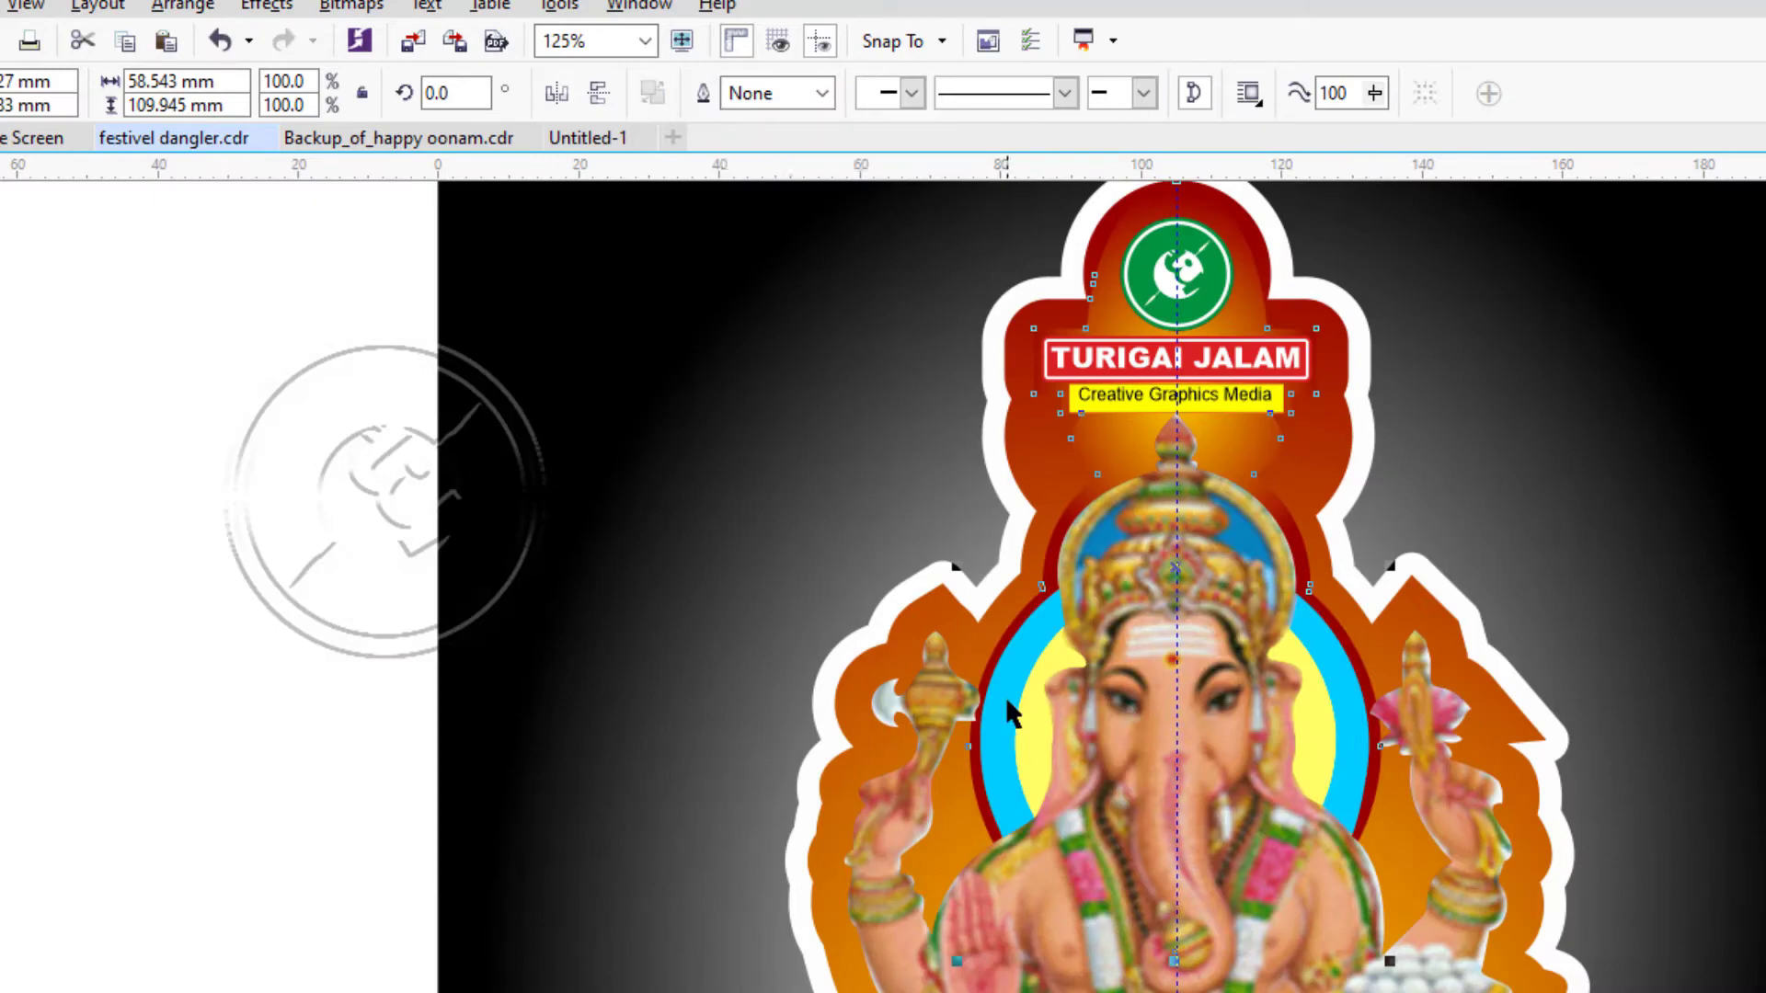
{"action": "scroll", "coordinate": [1295, 793], "scroll_direction": "up", "scroll_amount": 2}
{"action": "scroll", "coordinate": [751, 703], "scroll_direction": "up", "scroll_amount": 3}
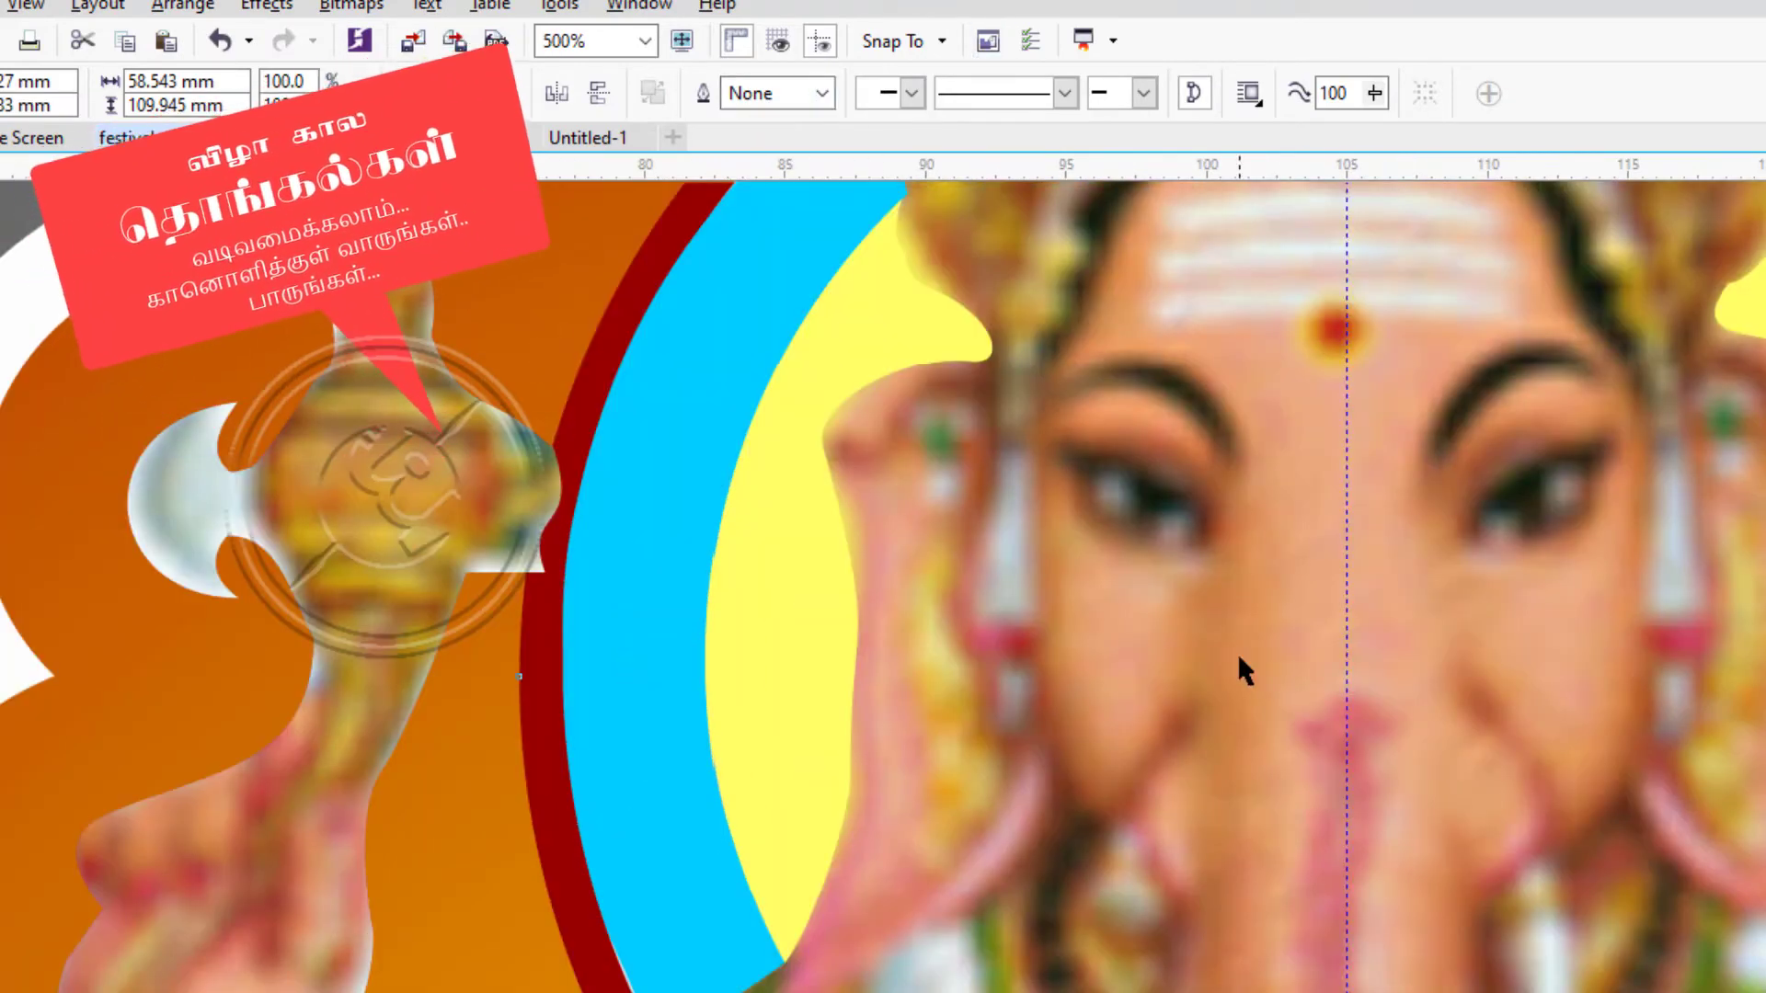
{"action": "scroll", "coordinate": [1238, 653], "scroll_direction": "down", "scroll_amount": 6}
{"action": "scroll", "coordinate": [1275, 671], "scroll_direction": "up", "scroll_amount": 2}
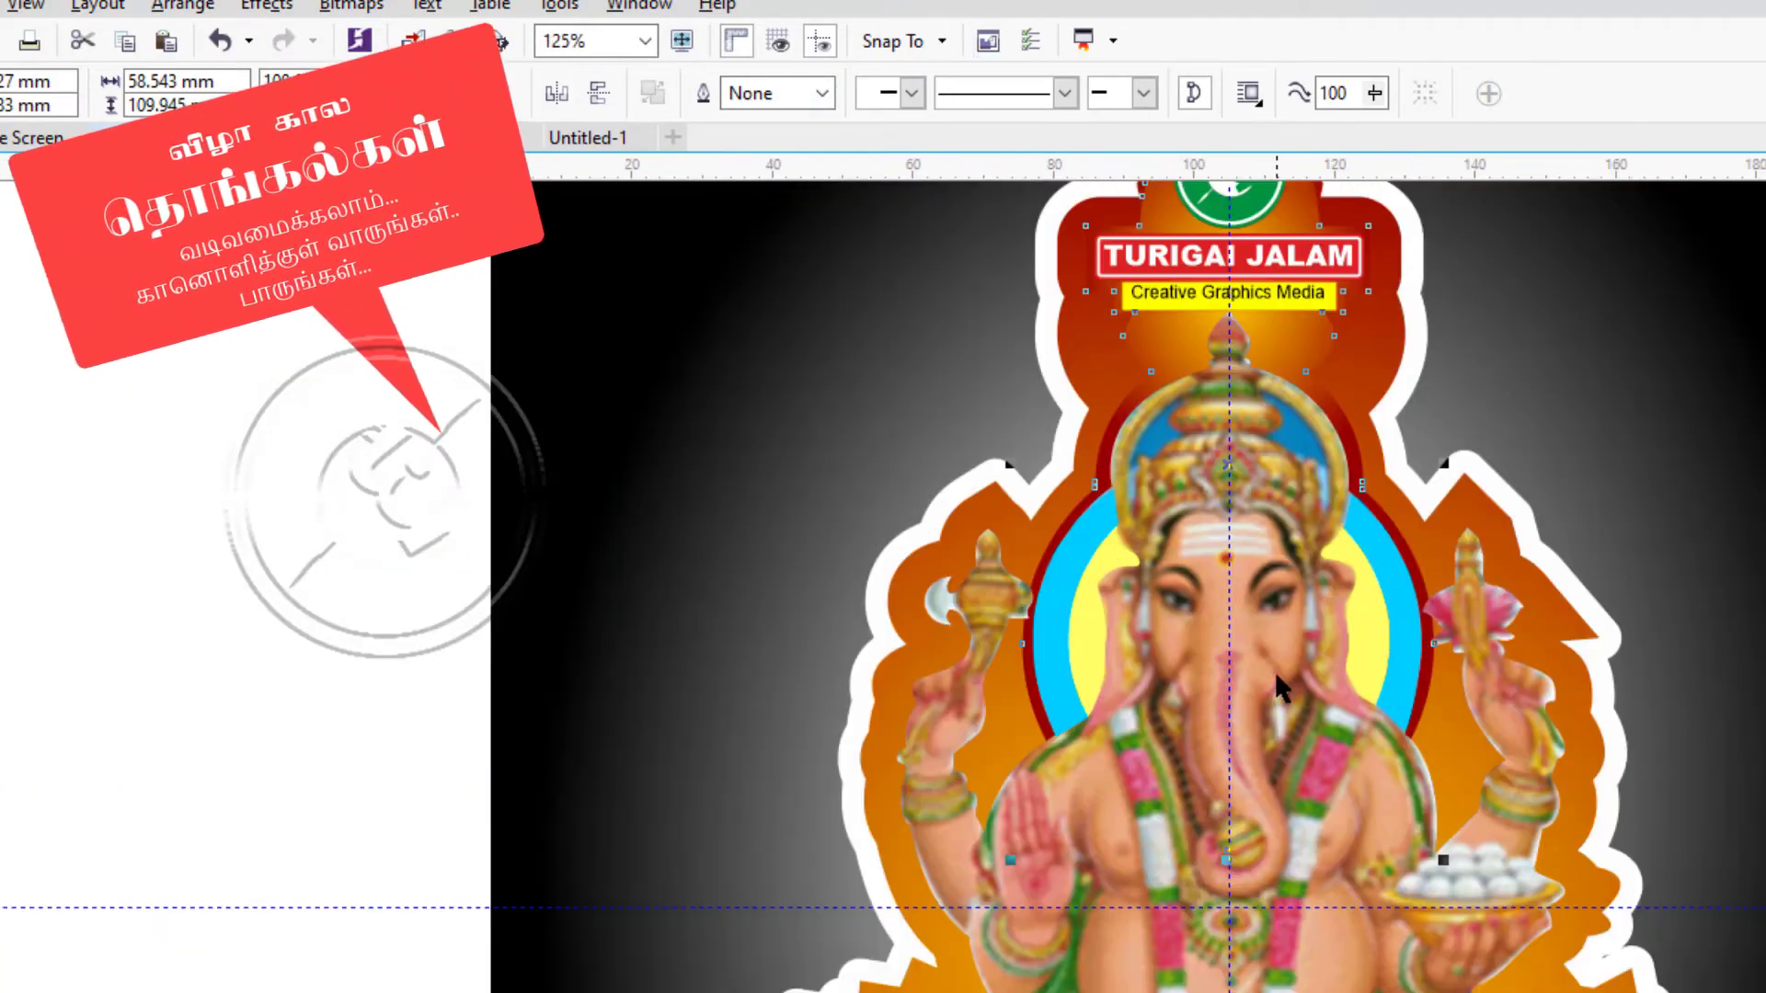
{"action": "key", "text": "Escape"}
Group all the dangler's objects, leaving the page background rectangle out of the group.
{"action": "scroll", "coordinate": [1275, 670], "scroll_direction": "down", "scroll_amount": 2}
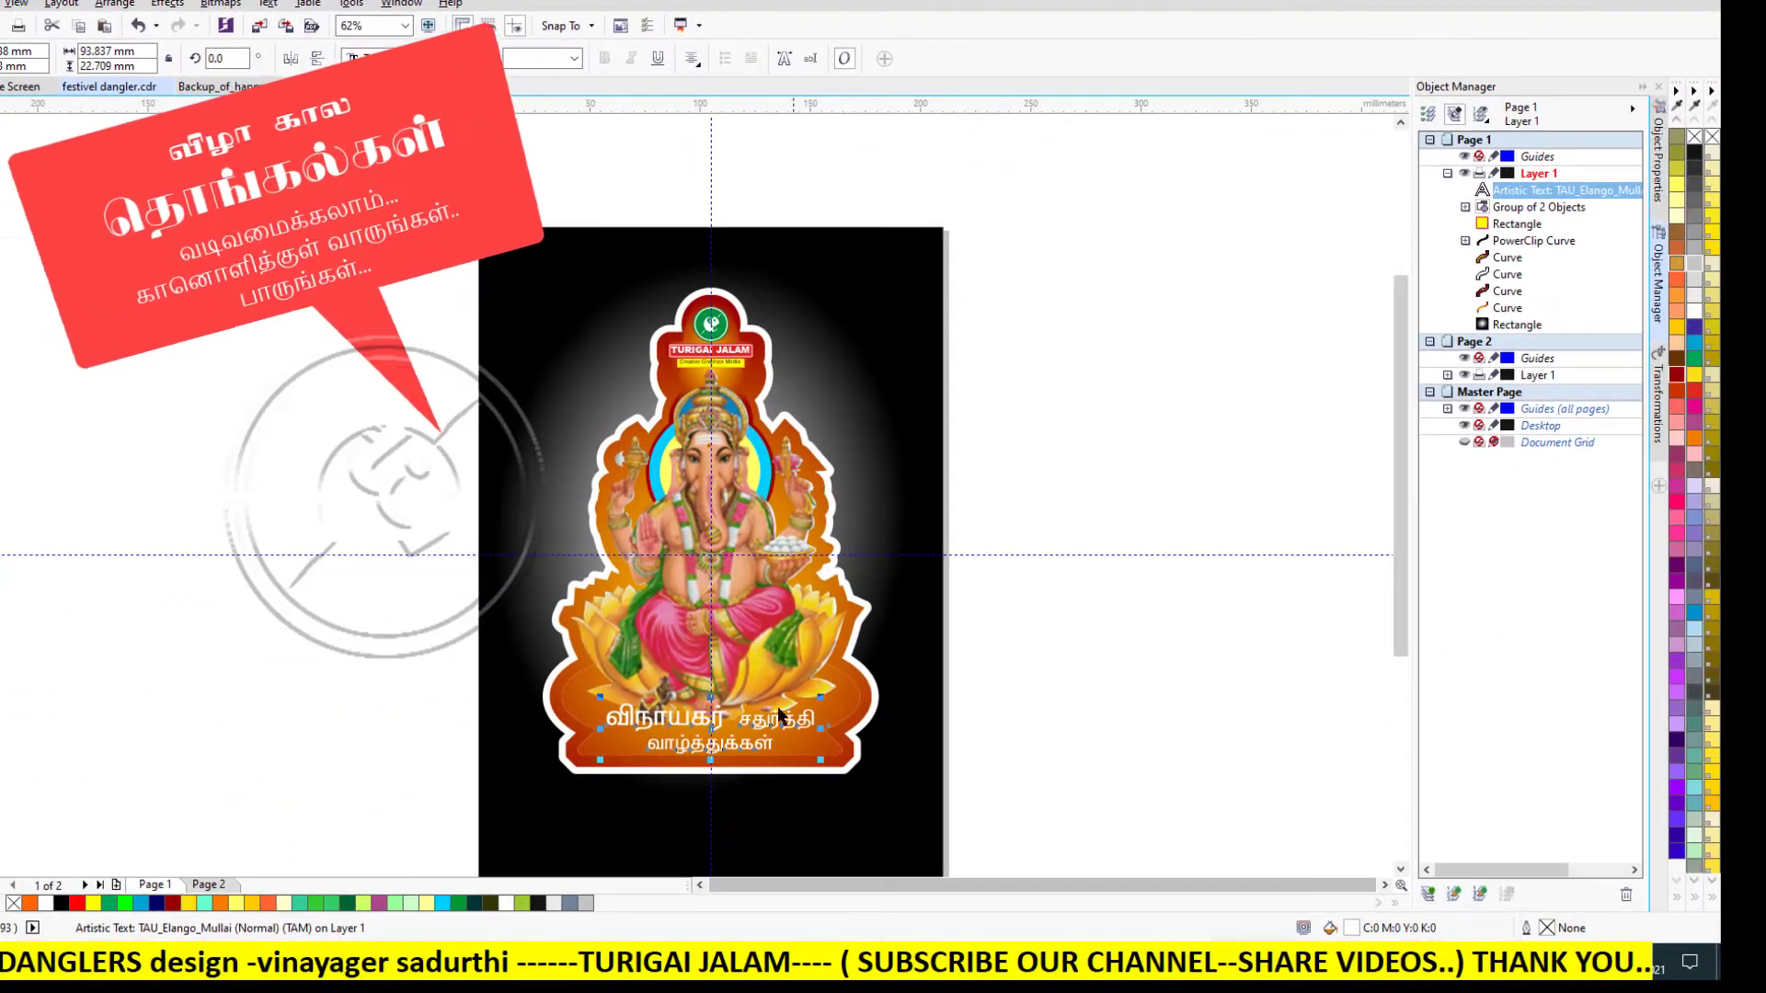
{"action": "left_click_drag", "start_coordinate": [411, 256], "coordinate": [1034, 809]}
{"action": "left_click", "coordinate": [1034, 809]}
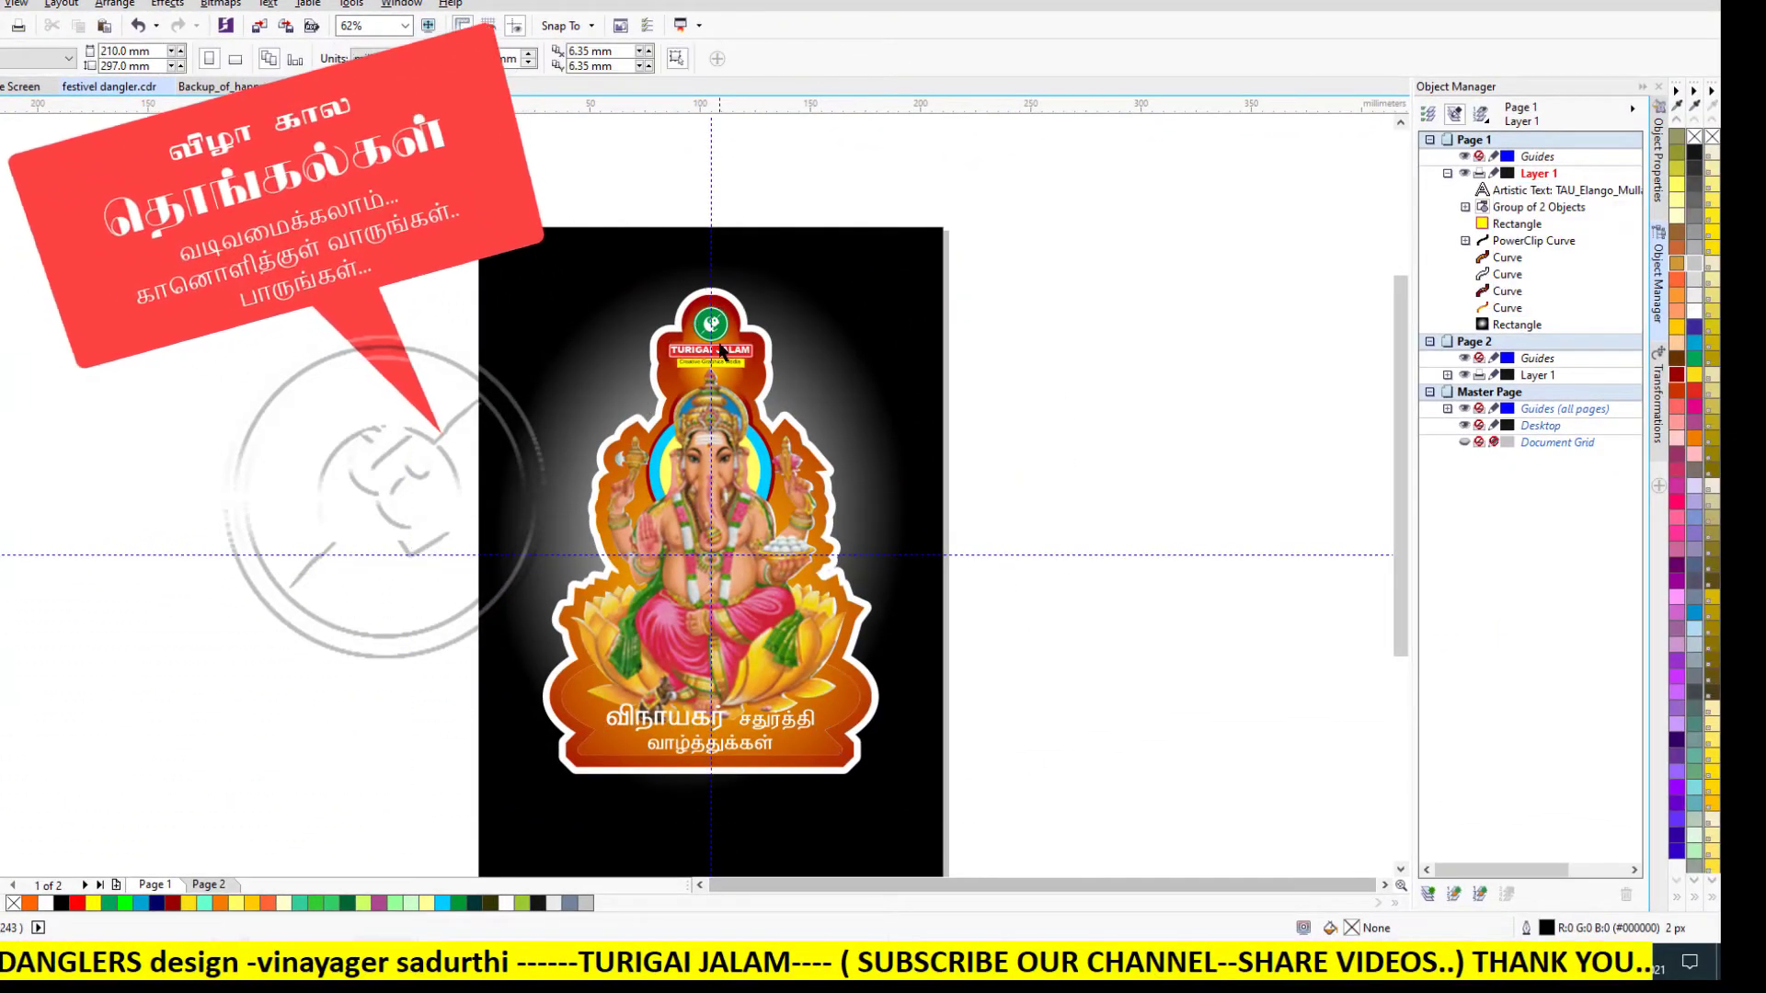
{"action": "left_click", "coordinate": [719, 350]}
{"action": "left_click_drag", "start_coordinate": [1128, 267], "coordinate": [502, 810]}
{"action": "key", "text": "ctrl+g"}
{"action": "key", "text": "Escape"}
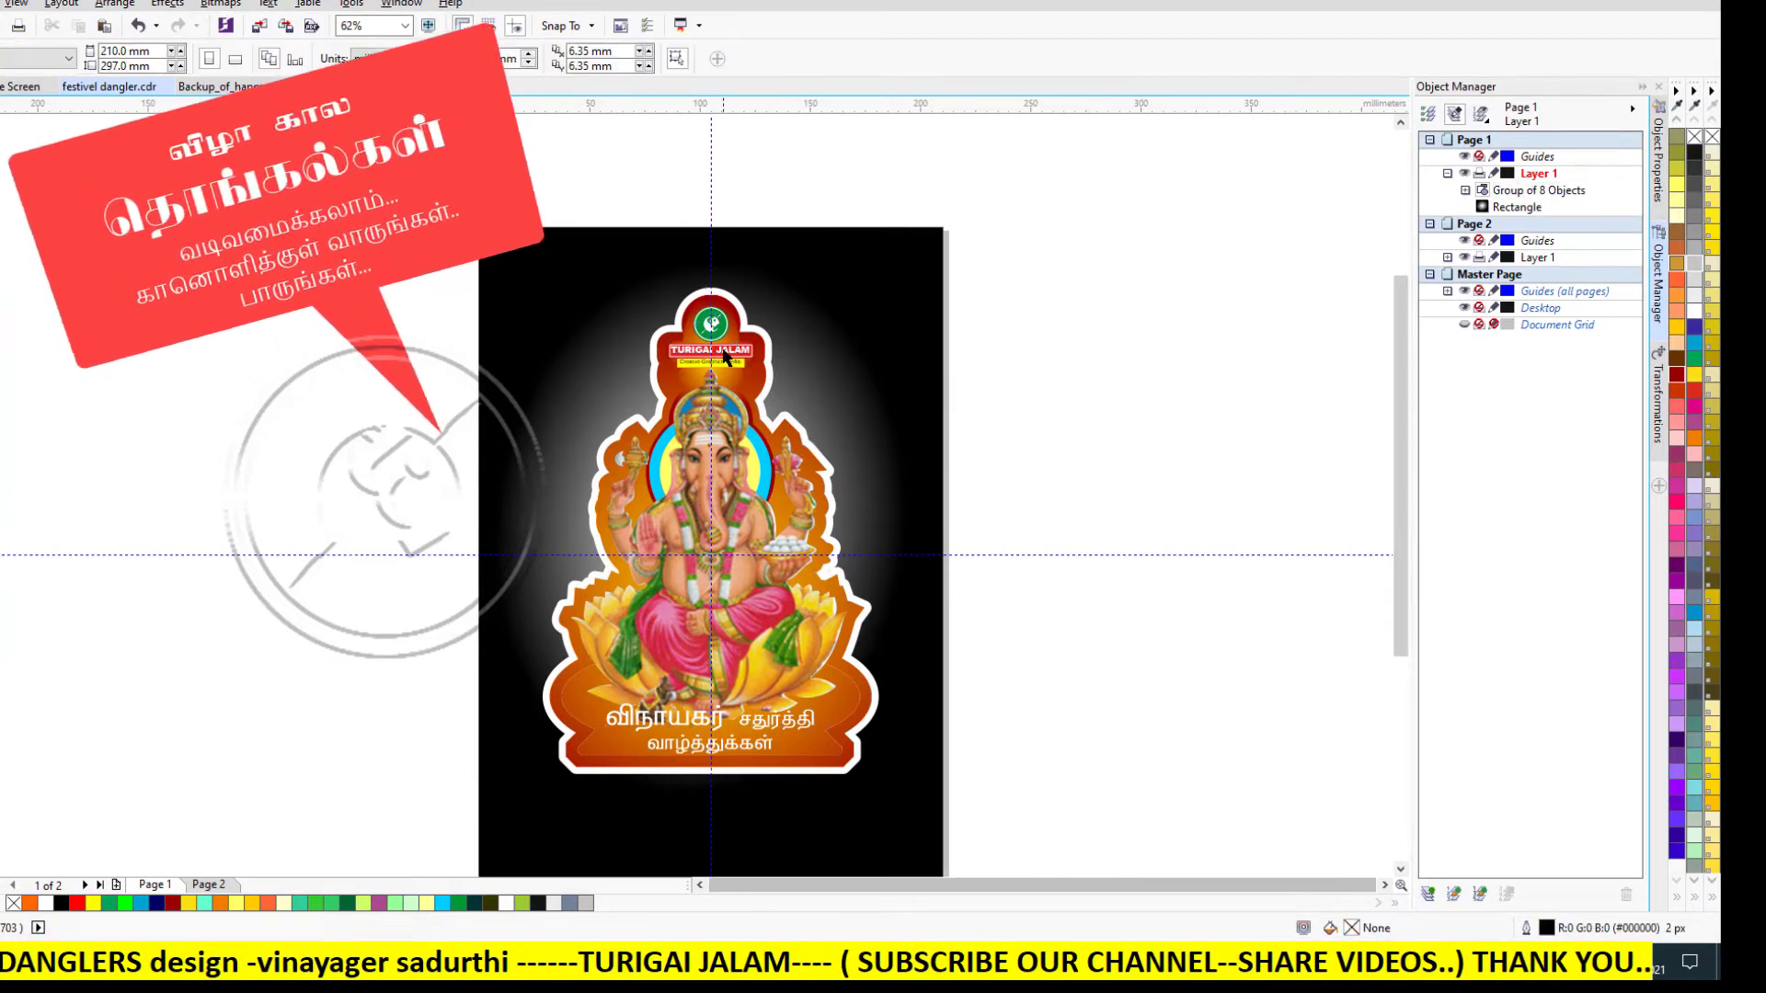
Switch to the Backup_of_happy oonam document and draw a circle about 26 mm across around the dangler's hanging hole.
{"action": "scroll", "coordinate": [725, 357], "scroll_direction": "up", "scroll_amount": 5}
{"action": "scroll", "coordinate": [725, 356], "scroll_direction": "down", "scroll_amount": 5}
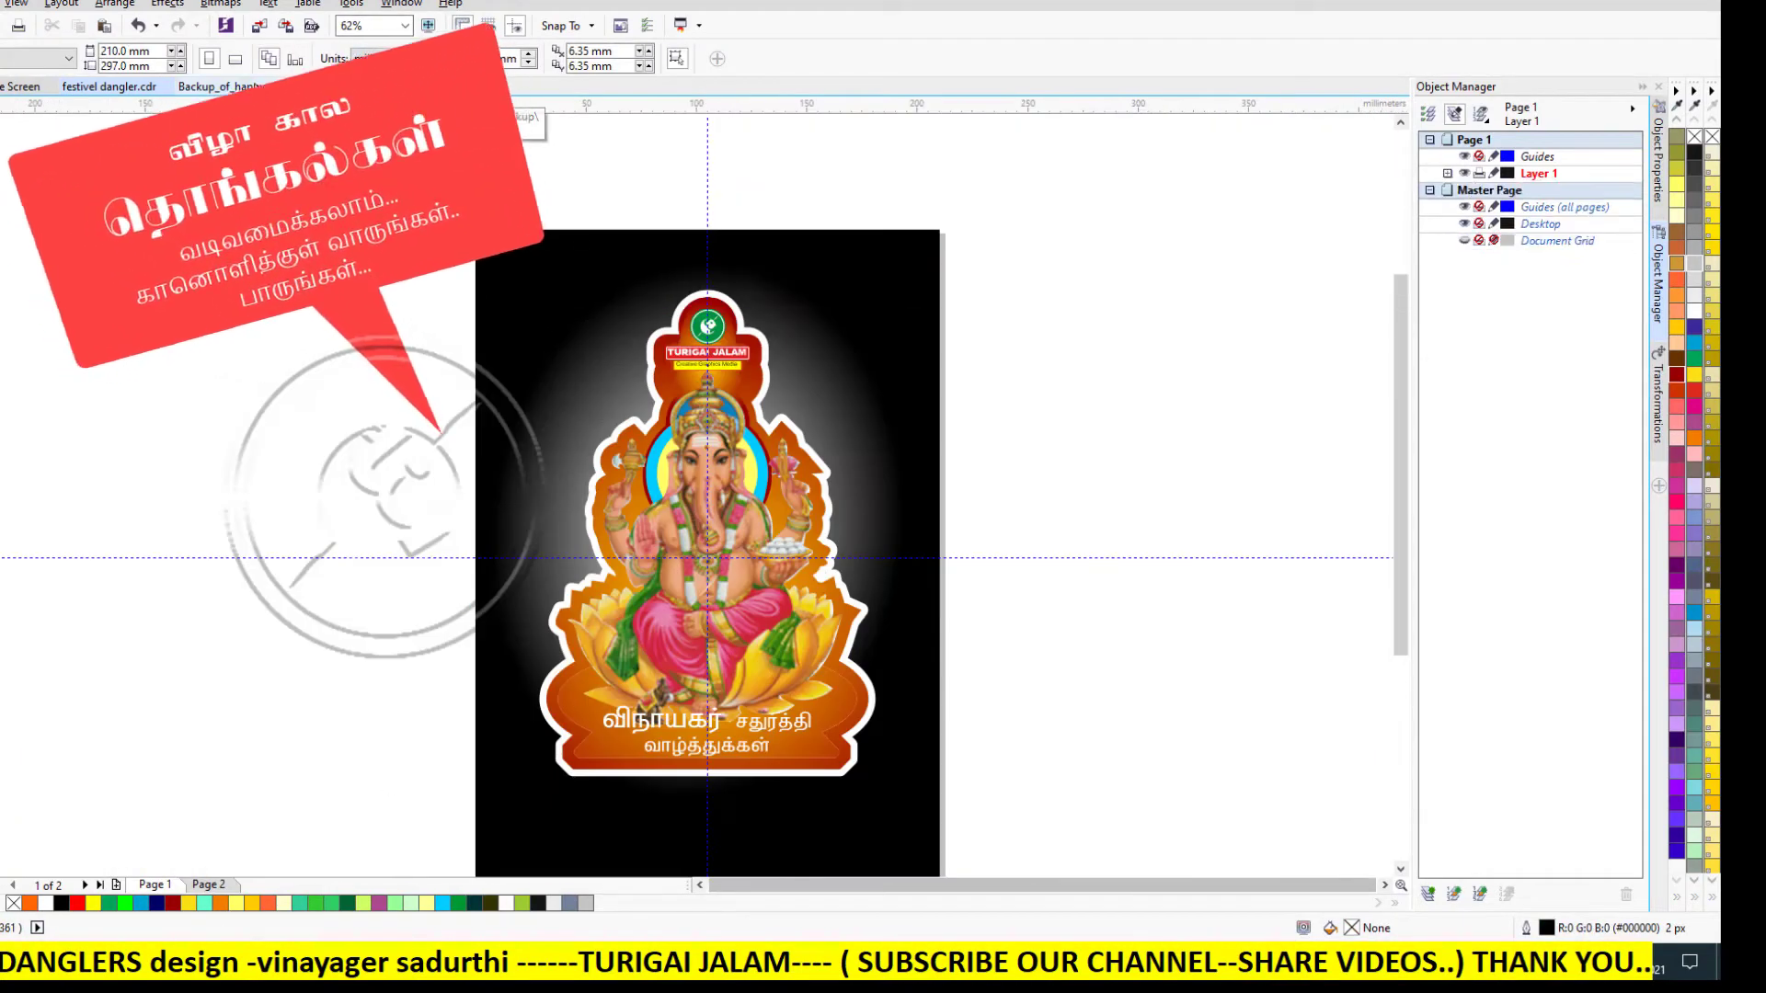
{"action": "left_click", "coordinate": [230, 87]}
{"action": "left_click", "coordinate": [666, 243]}
{"action": "scroll", "coordinate": [685, 263], "scroll_direction": "up", "scroll_amount": 2}
{"action": "key", "text": "space"}
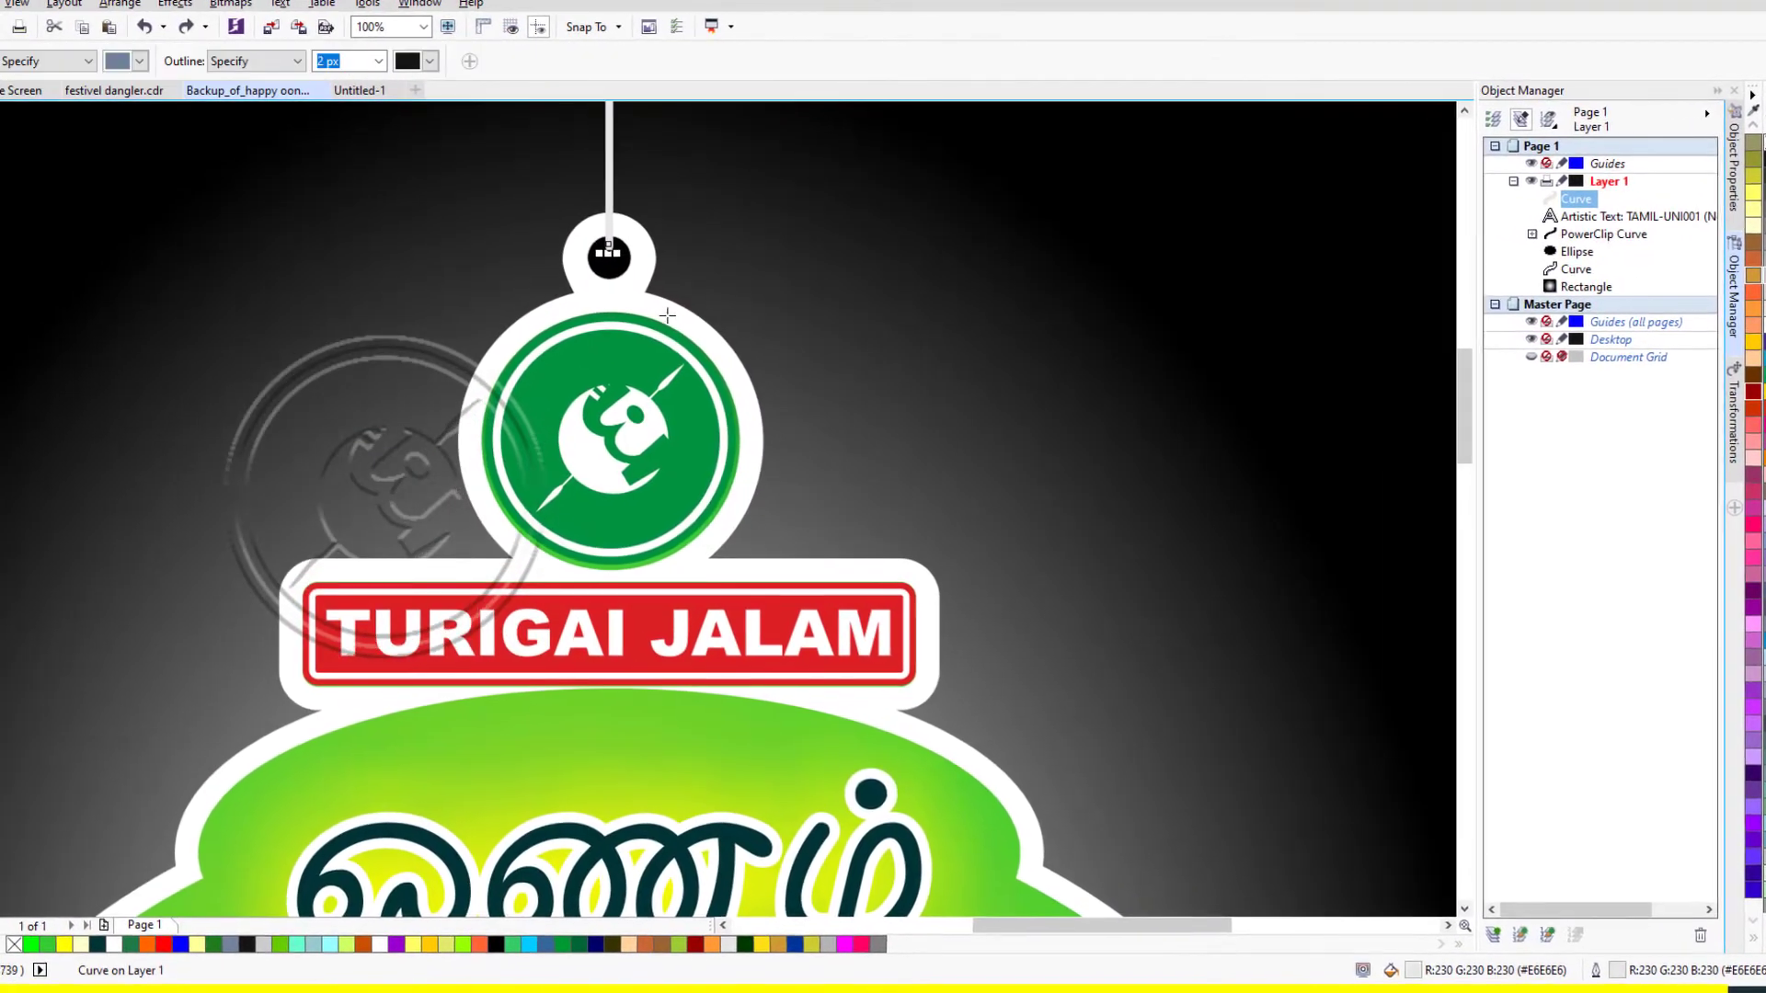
{"action": "mouse_move", "coordinate": [641, 371]}
{"action": "left_mouse_down"}
{"action": "mouse_move", "coordinate": [541, 241]}
{"action": "mouse_move", "coordinate": [567, 195]}
{"action": "mouse_move", "coordinate": [609, 257]}
{"action": "mouse_move", "coordinate": [652, 247]}
{"action": "left_mouse_up"}
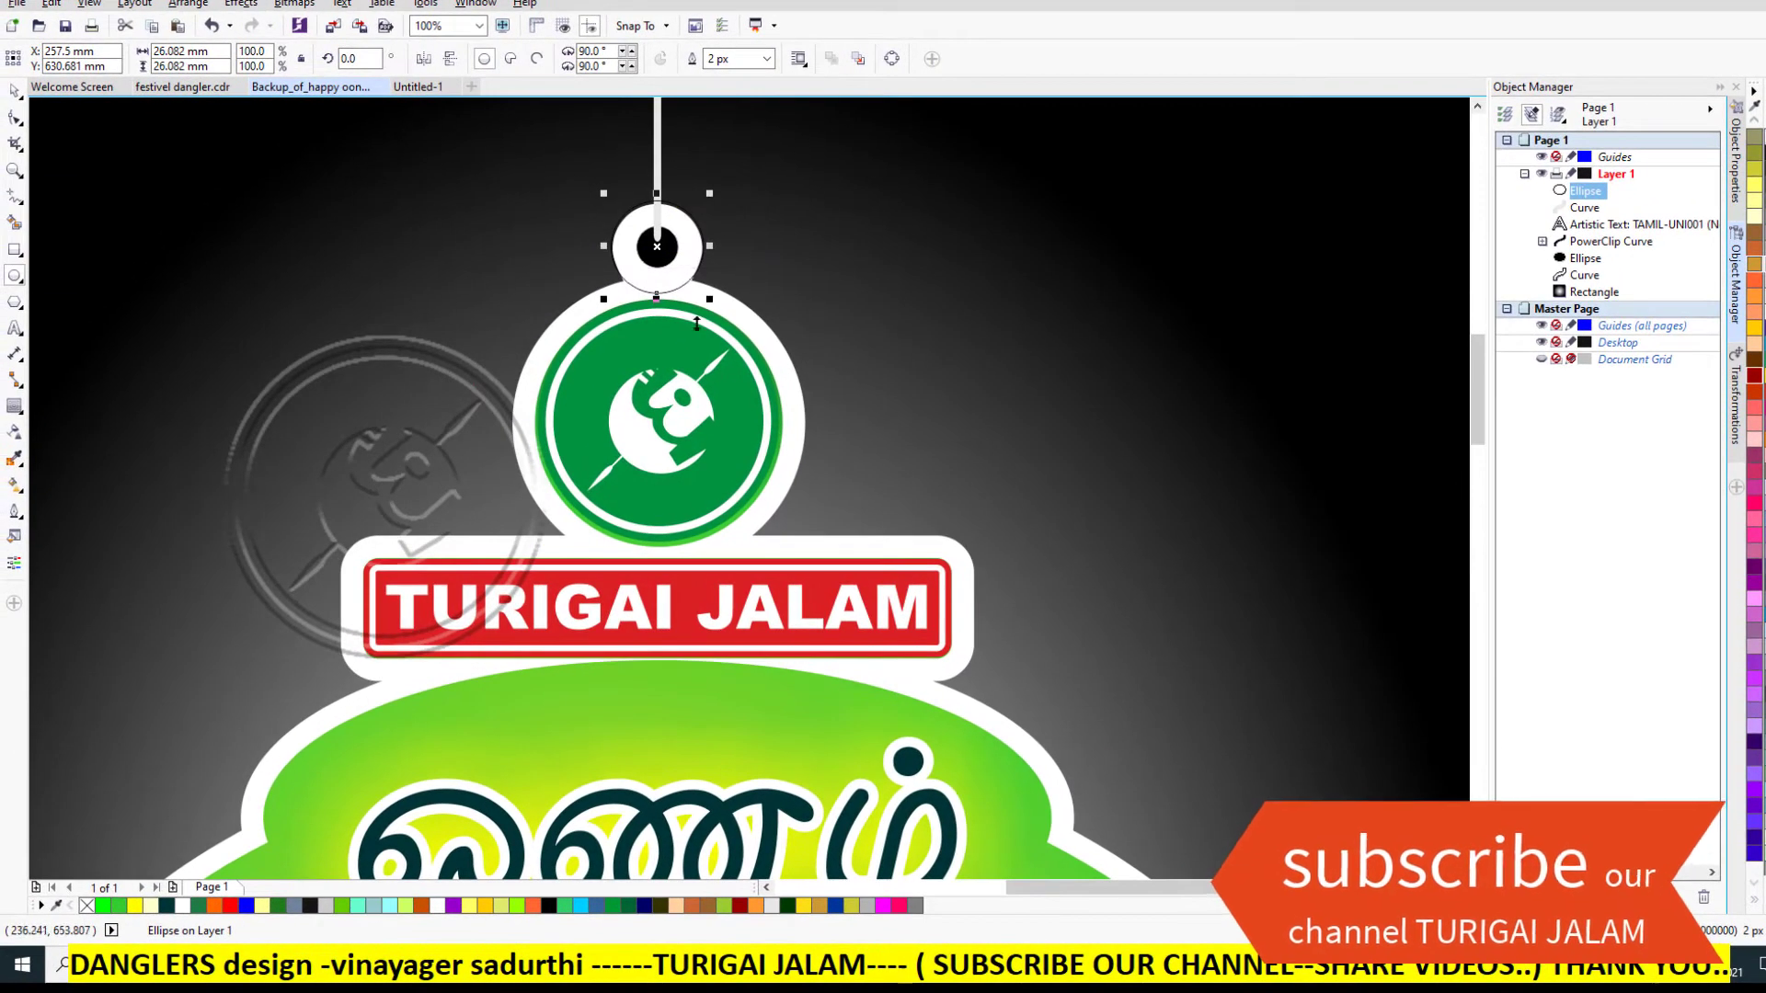
Duplicate the circle at a smaller size, cut it out of the larger circle to form a ring and delete the leftover piece.
{"action": "key", "text": "KP_Add"}
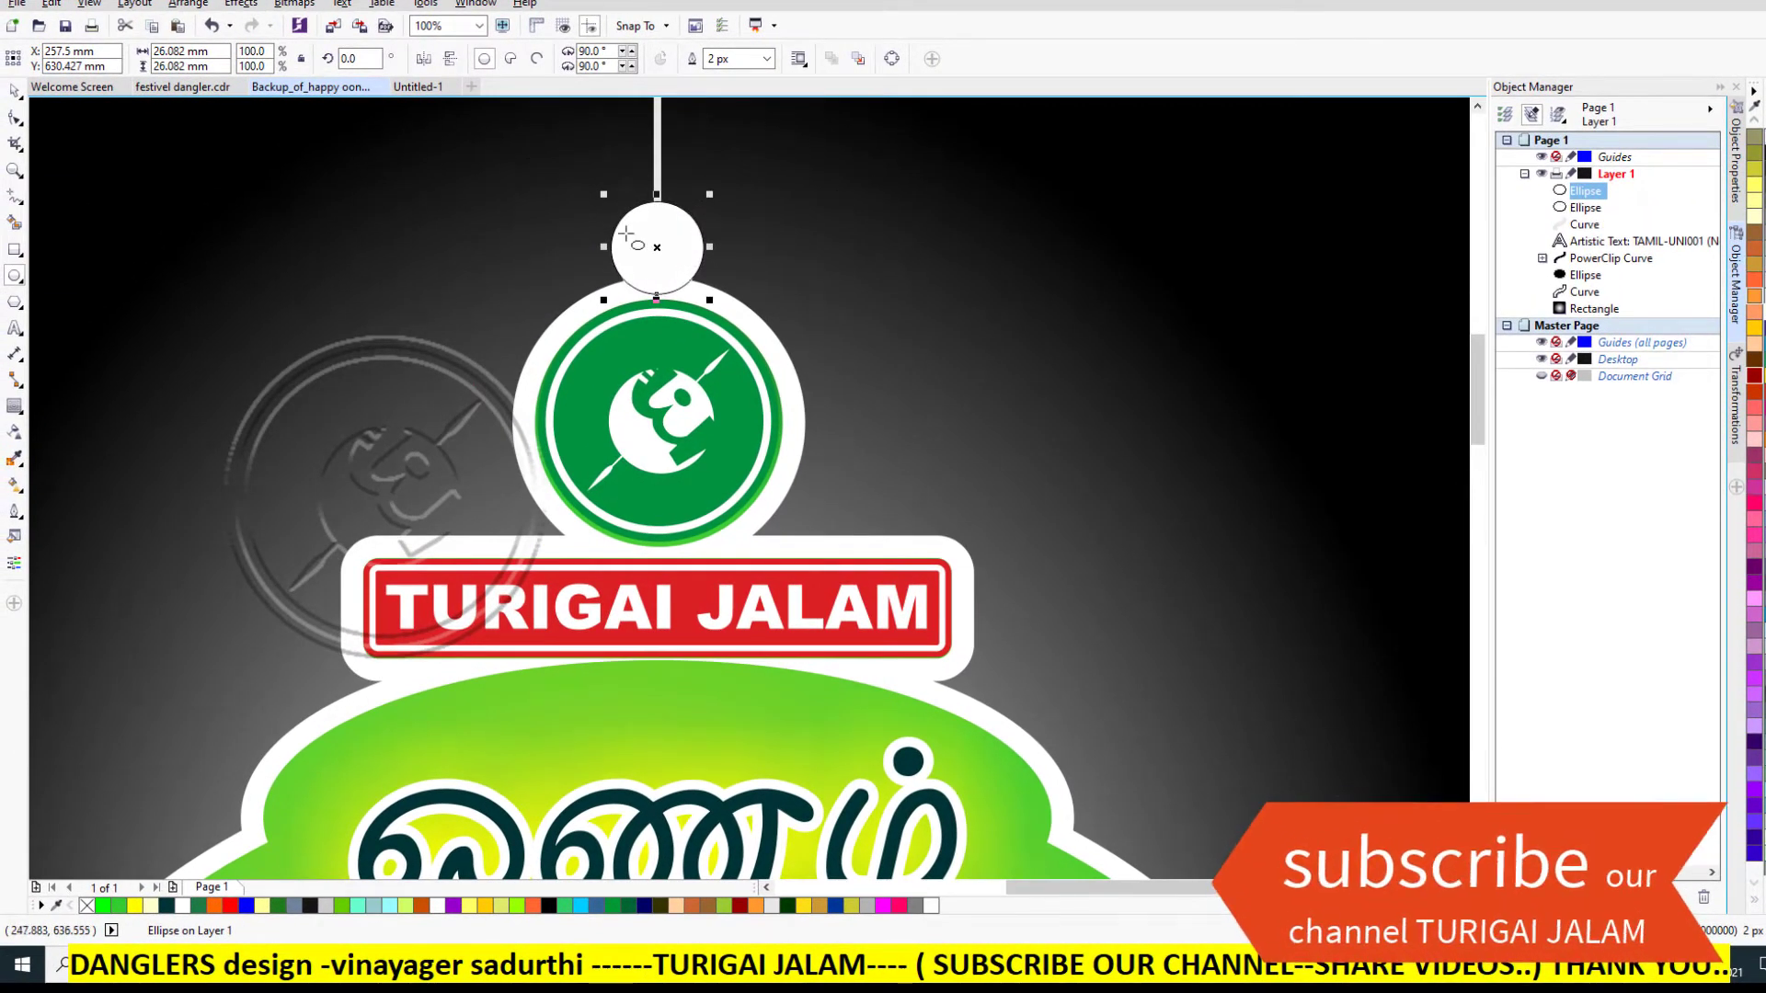
{"action": "left_click", "coordinate": [688, 251], "text": "shift"}
{"action": "left_click", "coordinate": [623, 59]}
{"action": "left_click", "coordinate": [755, 221]}
{"action": "left_click_drag", "start_coordinate": [657, 248], "coordinate": [809, 247]}
{"action": "key", "text": "Delete"}
Select the white ring together with the hanging string and undo the last change.
{"action": "left_click", "coordinate": [660, 196]}
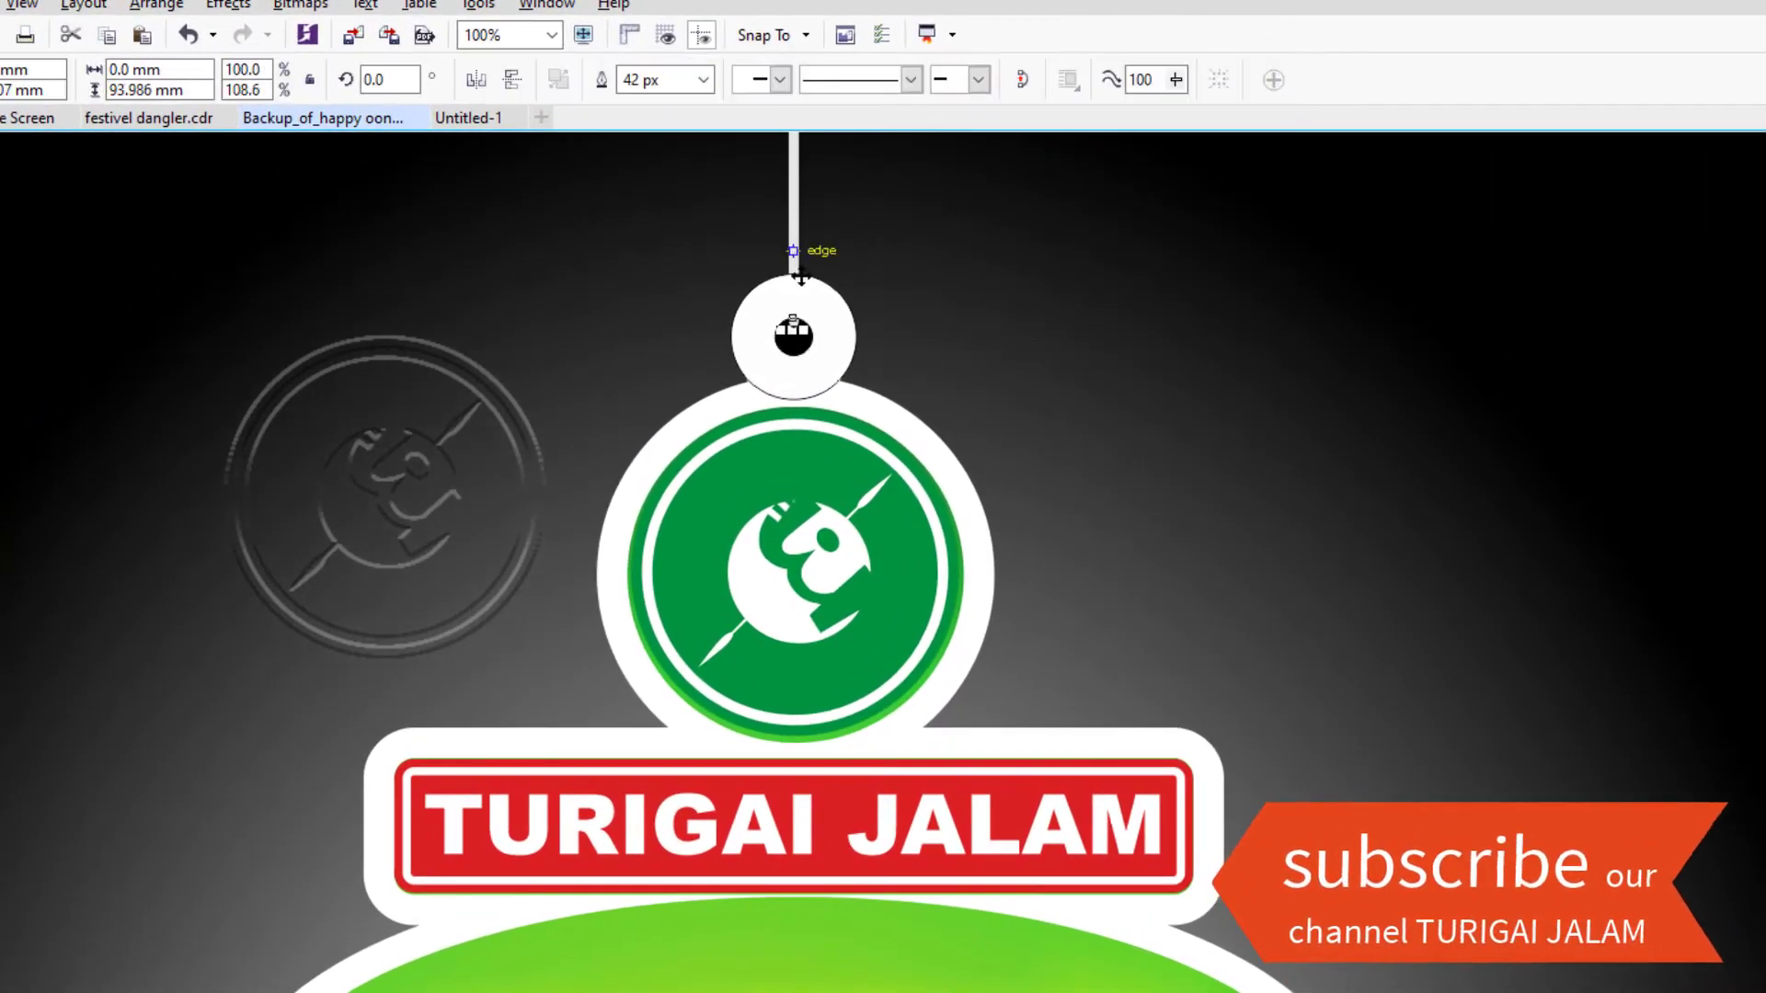
{"action": "scroll", "coordinate": [784, 313], "scroll_direction": "up", "scroll_amount": 2}
{"action": "scroll", "coordinate": [816, 358], "scroll_direction": "down", "scroll_amount": 2}
{"action": "left_click", "coordinate": [837, 319]}
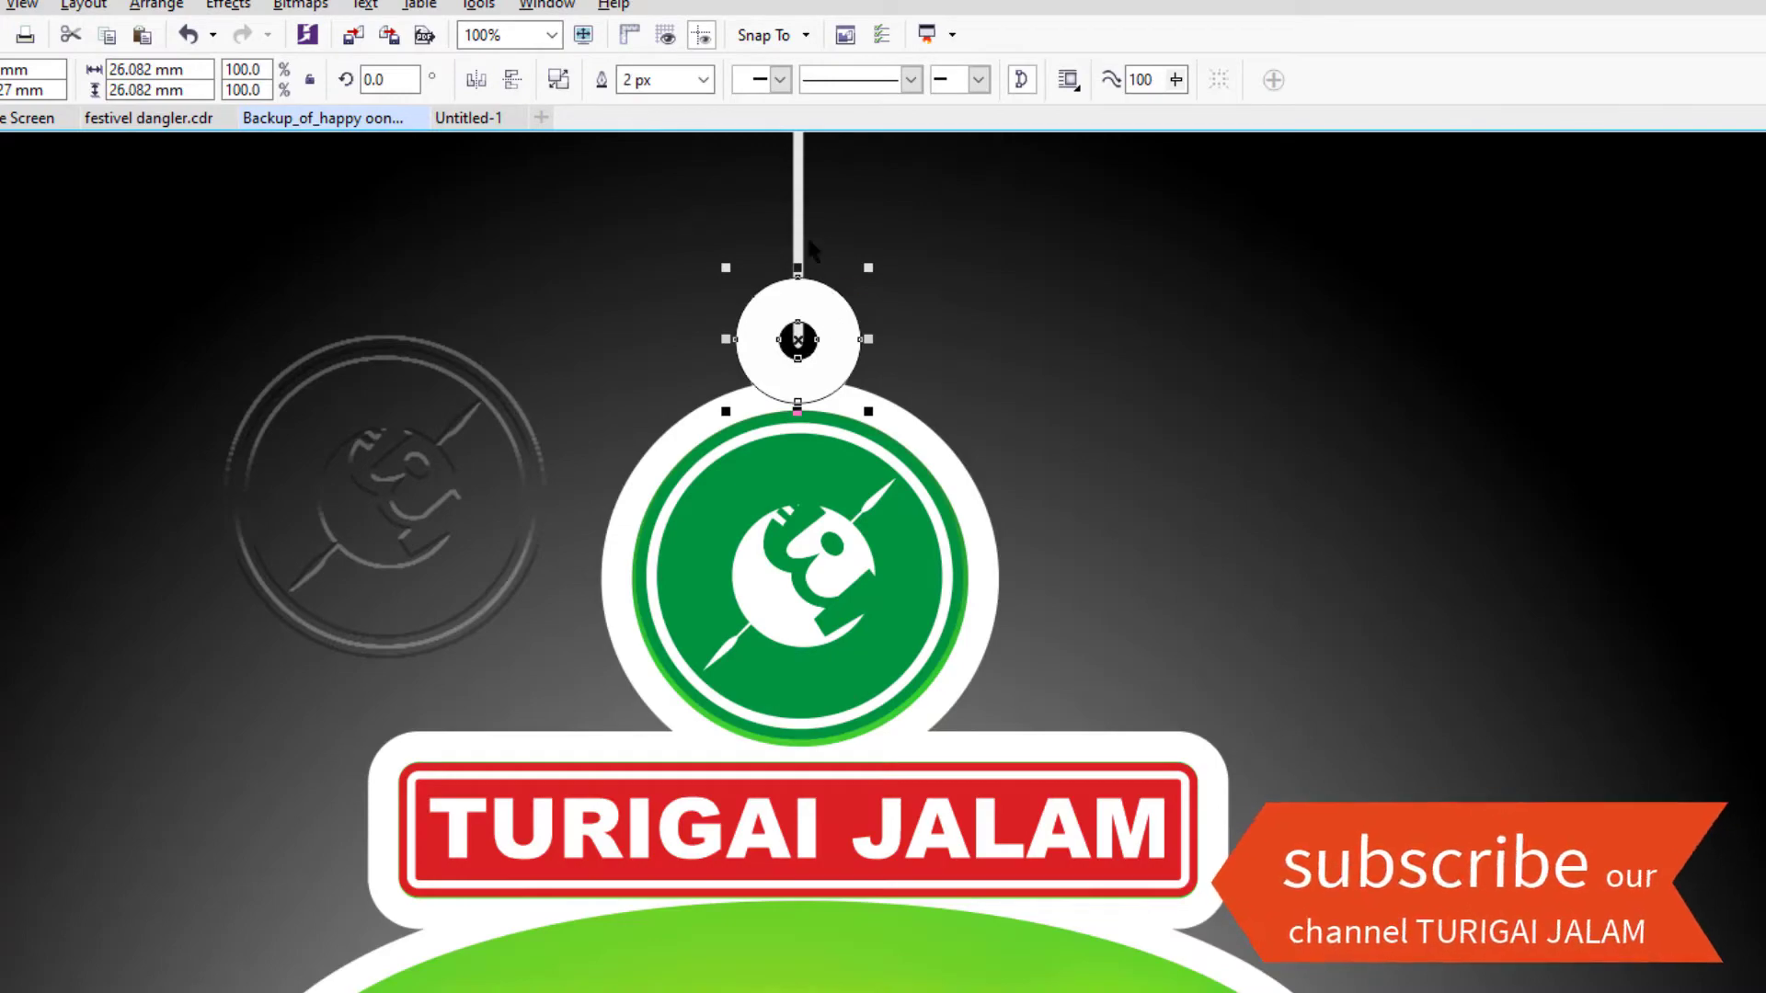
{"action": "left_click", "coordinate": [803, 241], "text": "shift"}
{"action": "scroll", "coordinate": [799, 239], "scroll_direction": "down", "scroll_amount": 1}
{"action": "key", "text": "ctrl+z"}
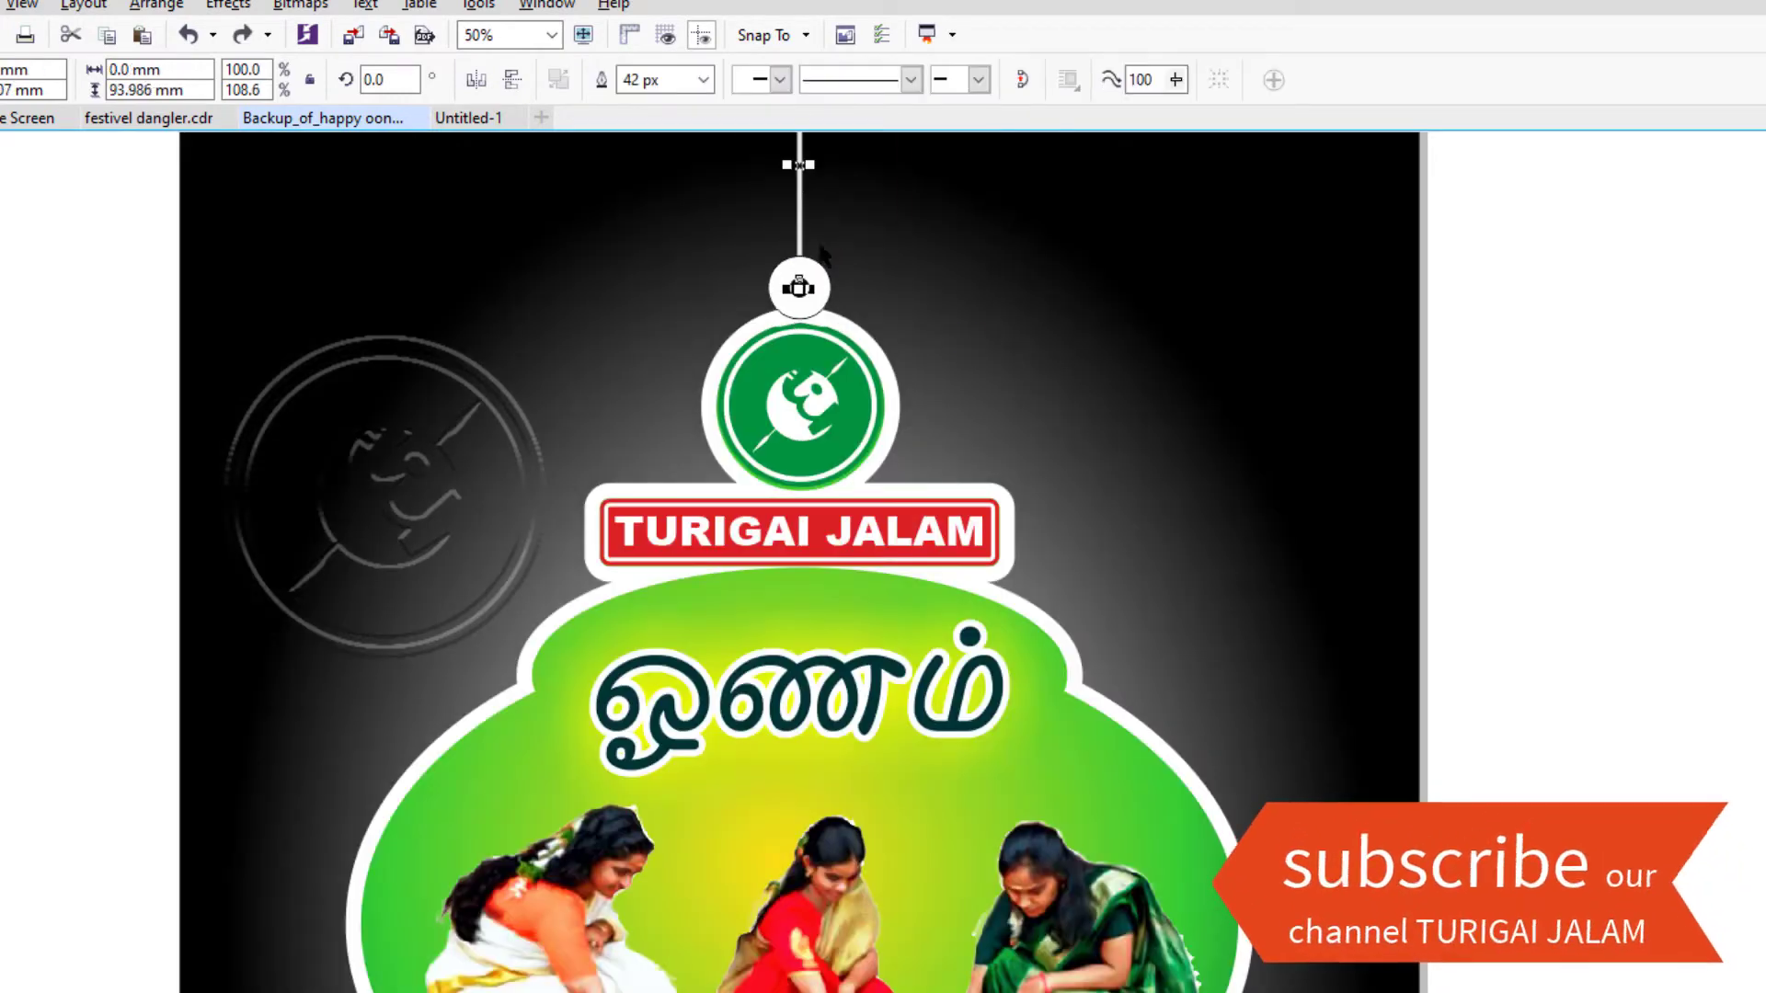